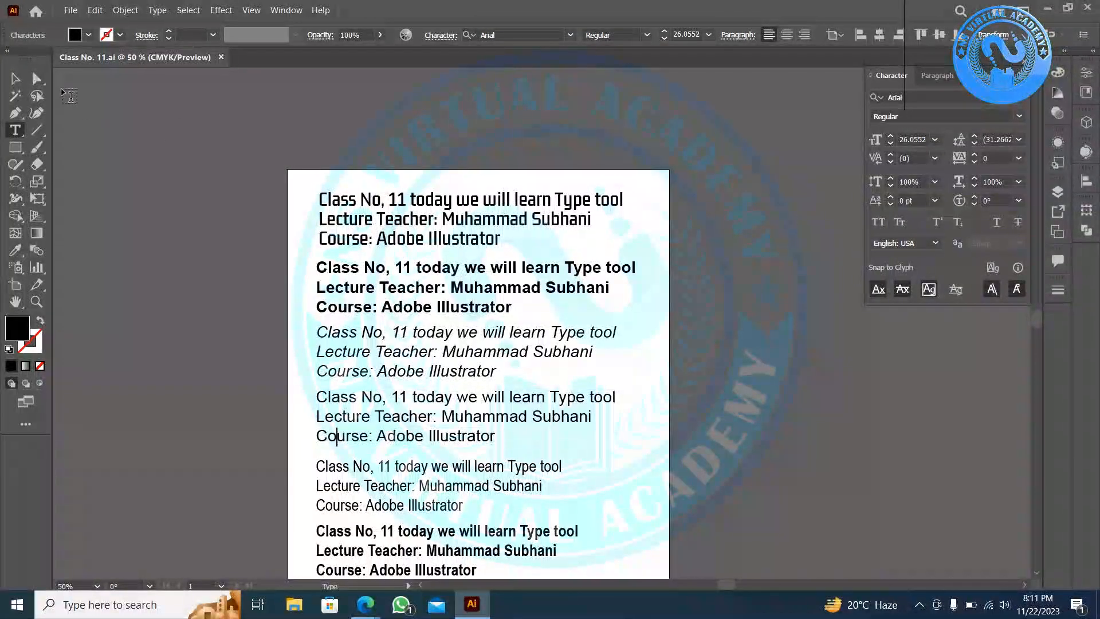
# - Move all seven sample text blocks off the artboard to its left
pyautogui.click(13, 80)
pyautogui.scroll(-2, 535, 243)
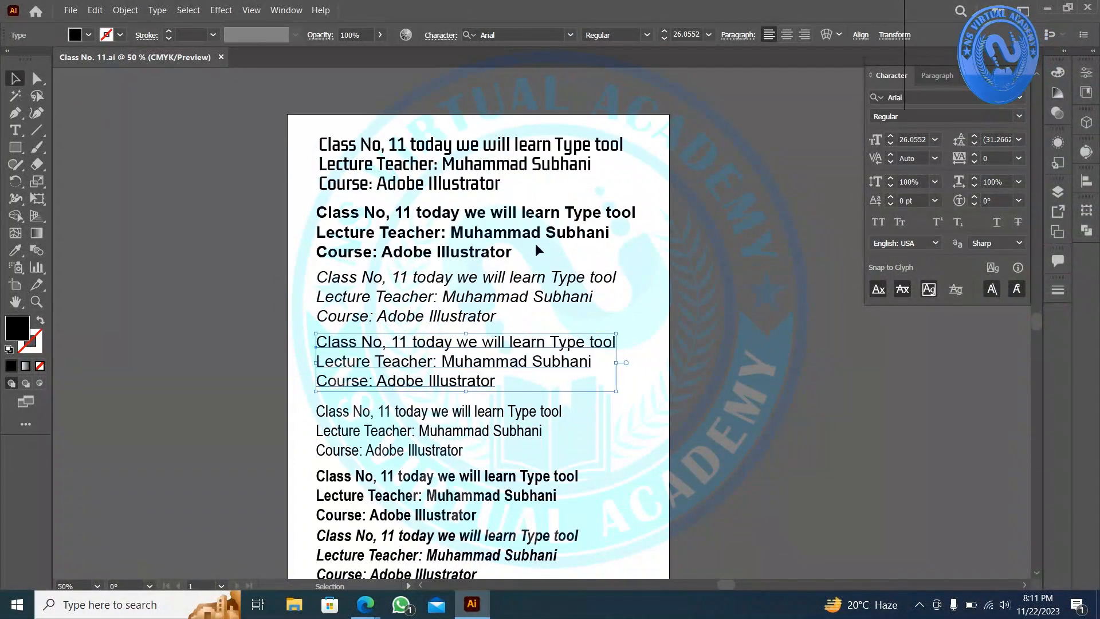
pyautogui.scroll(-1, 632, 186)
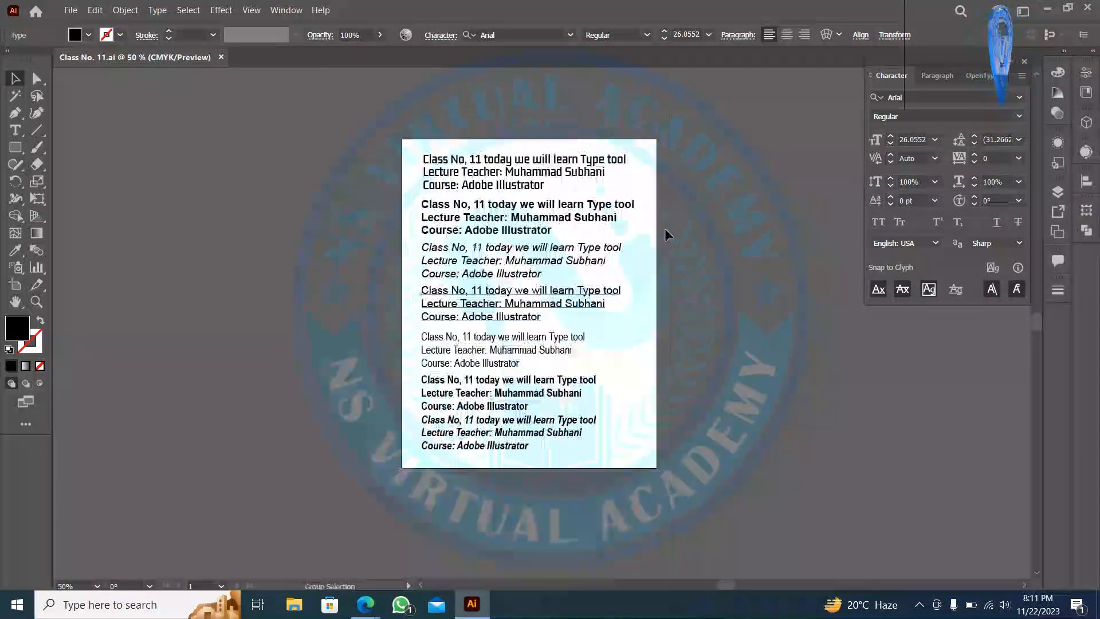
pyautogui.moveTo(669, 126); pyautogui.dragTo(475, 436)
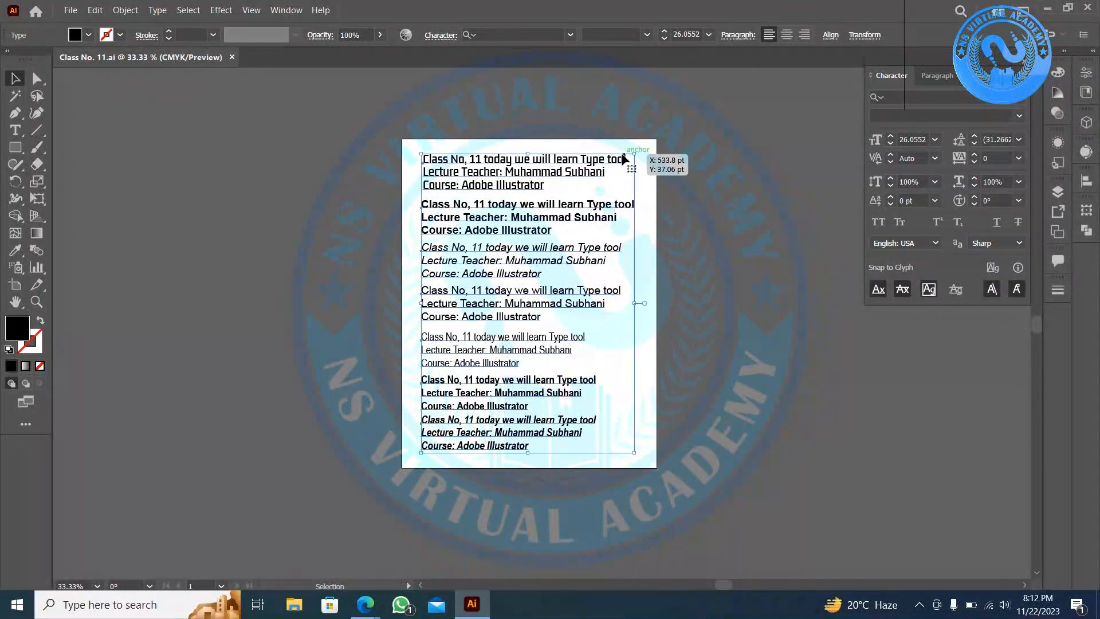
pyautogui.moveTo(517, 153); pyautogui.dragTo(275, 154)
pyautogui.click(484, 166)
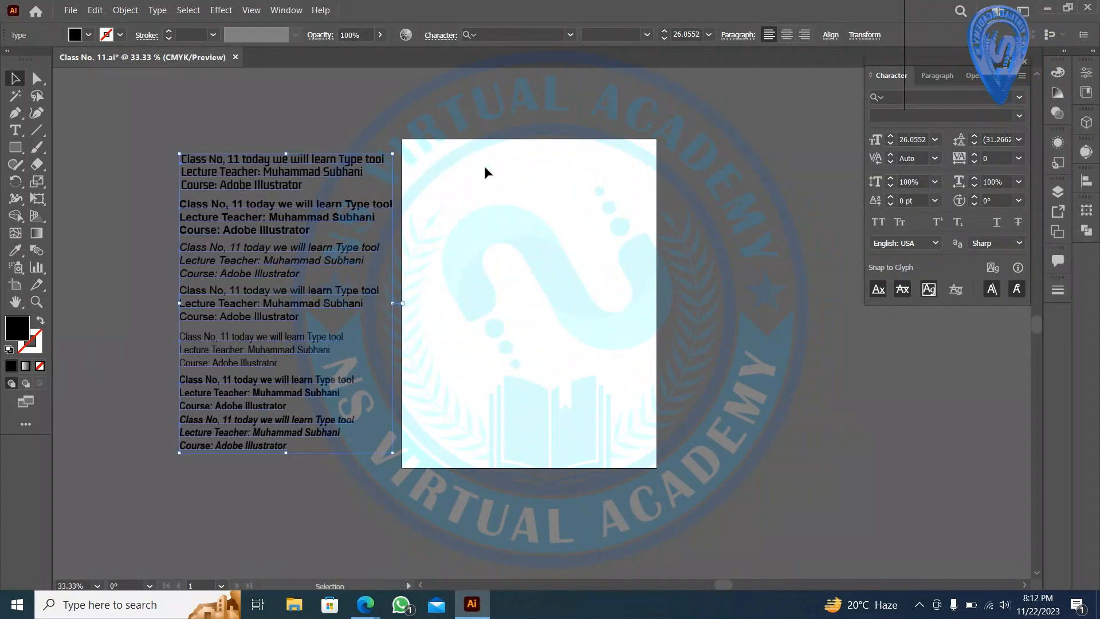
pyautogui.scroll(1, 492, 169)
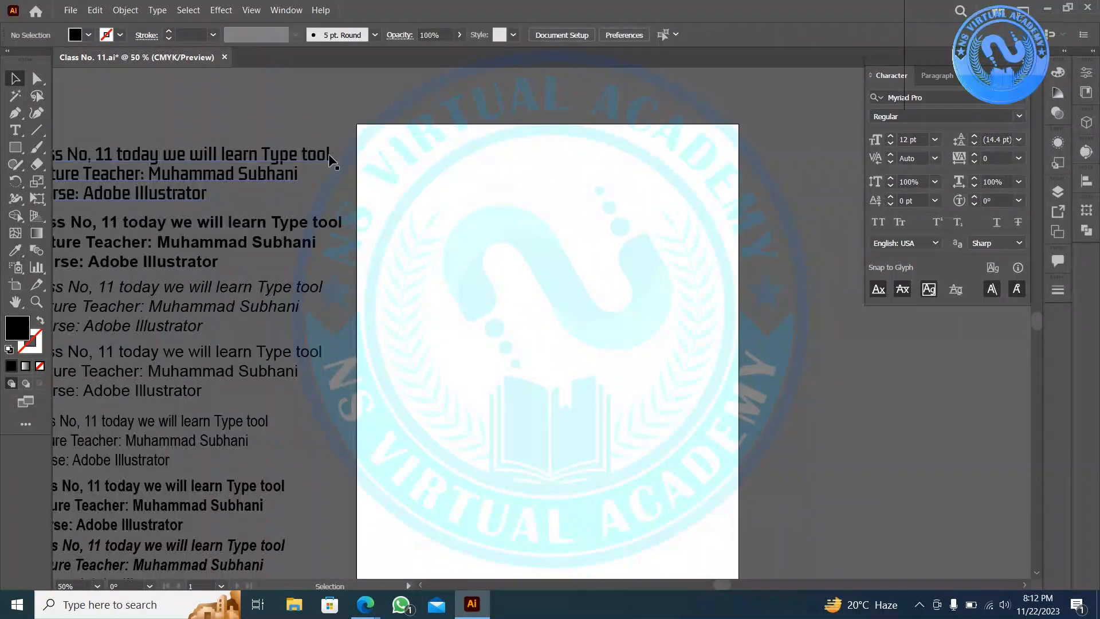
pyautogui.scroll(-2, 519, 172)
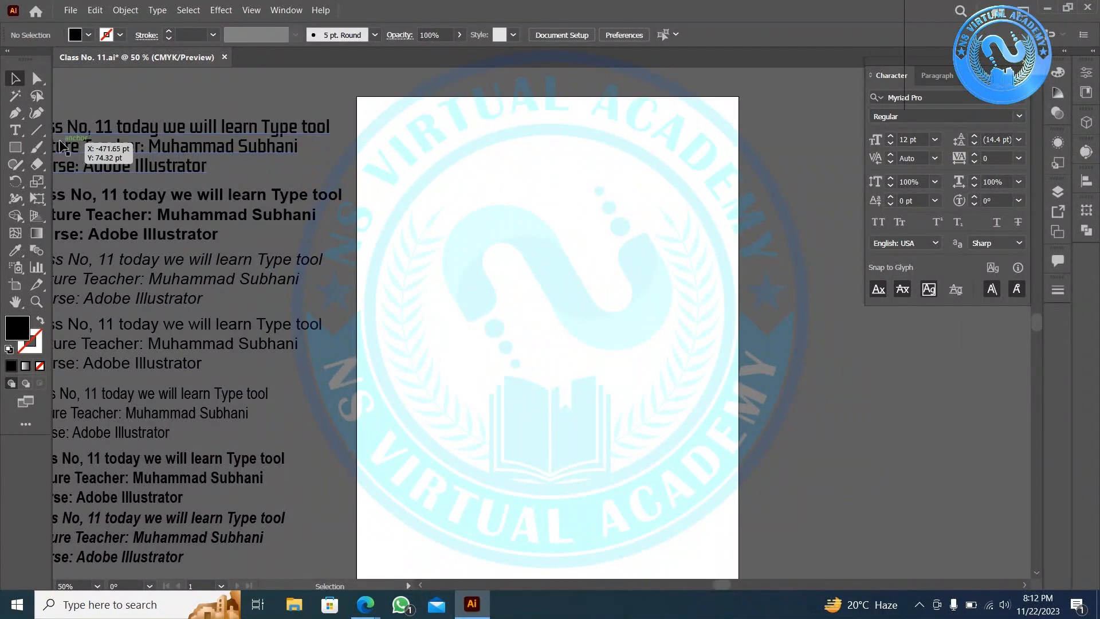
pyautogui.click(15, 130)
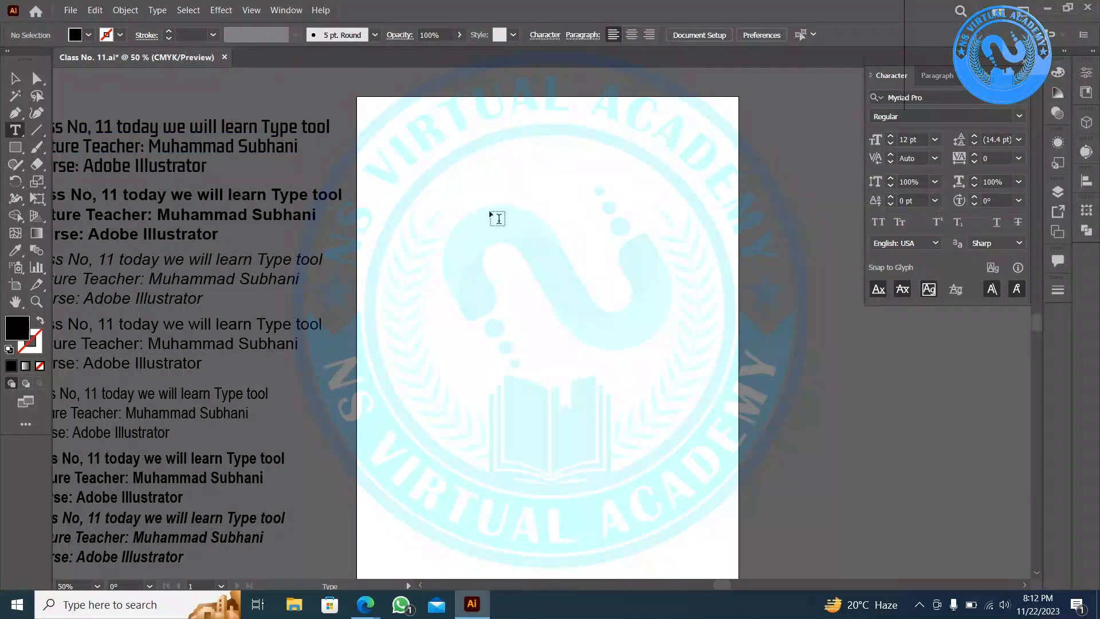
pyautogui.scroll(-1, 492, 212)
pyautogui.scroll(3, 516, 215)
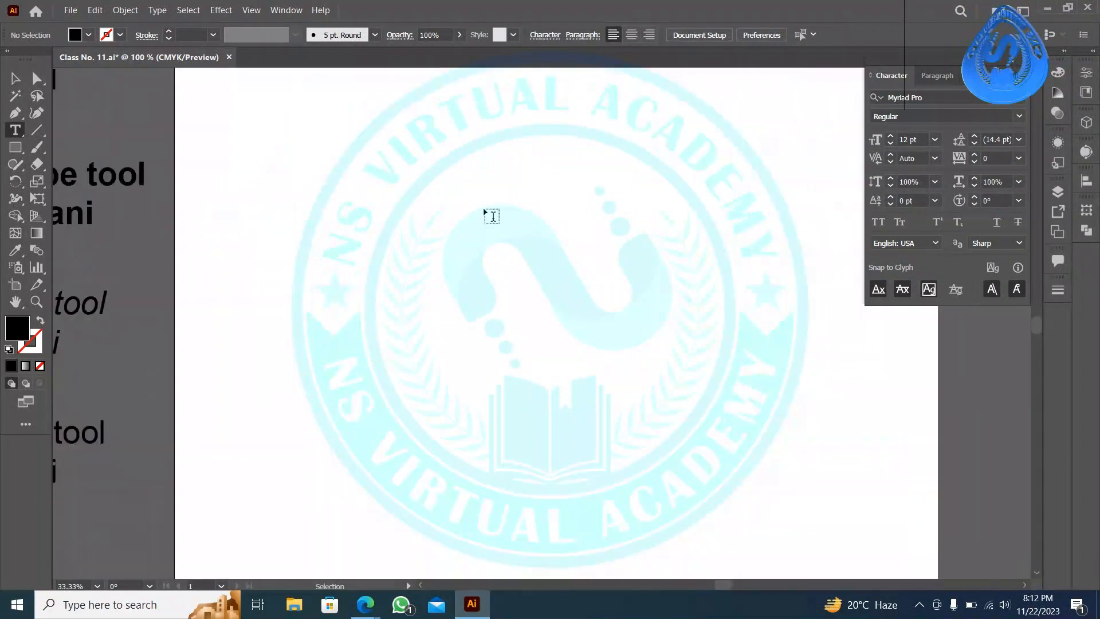
pyautogui.moveTo(355, 181); pyautogui.dragTo(593, 310)
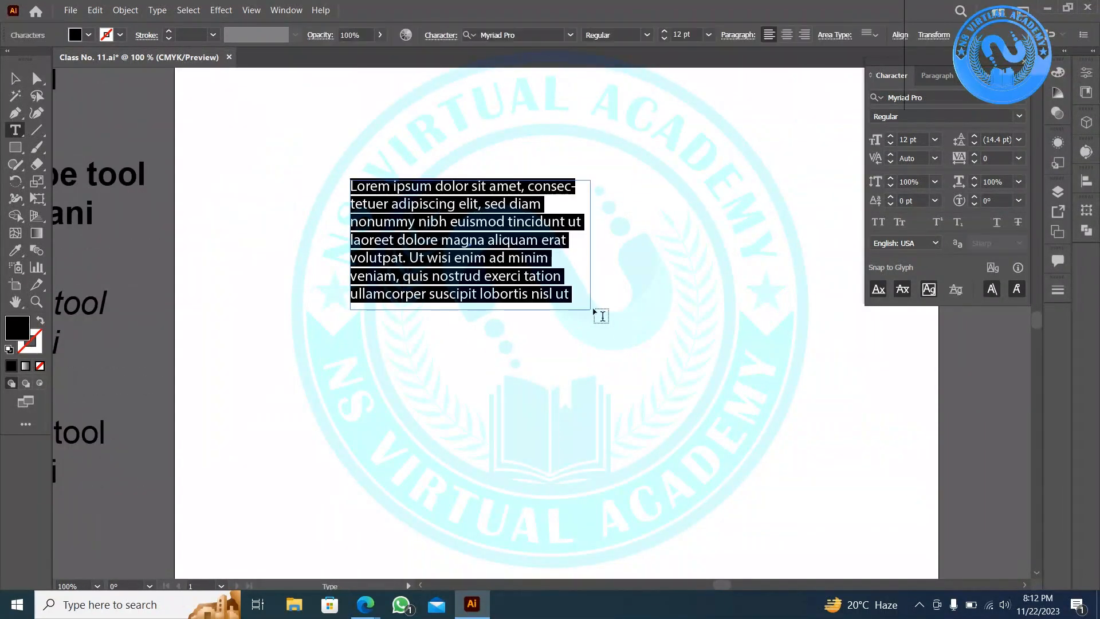
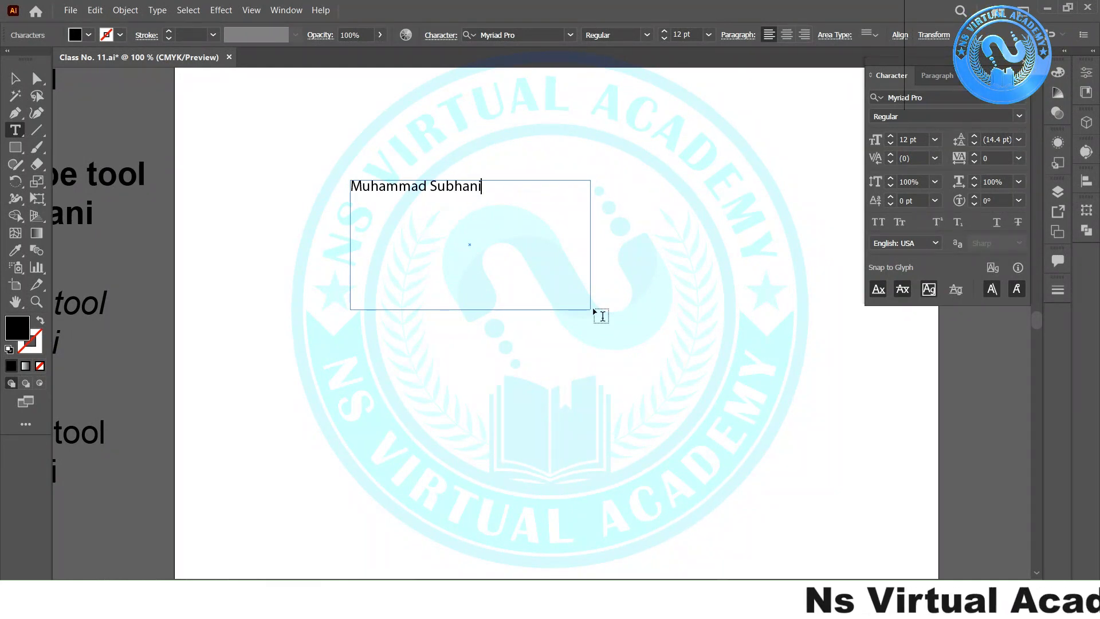
pyautogui.press('Escape')
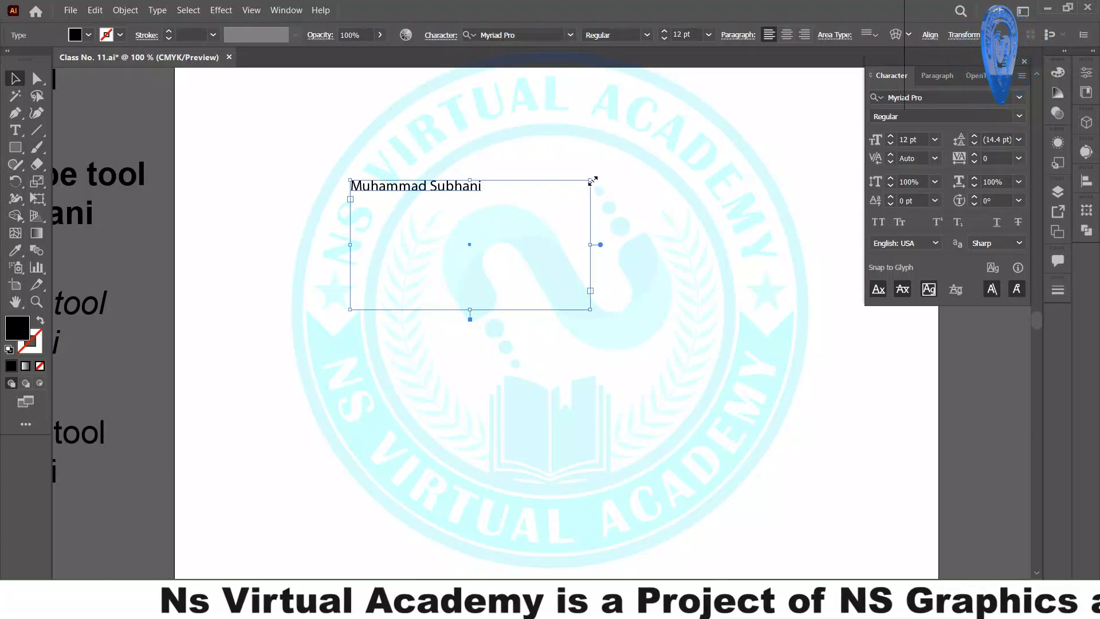
pyautogui.press('Delete')
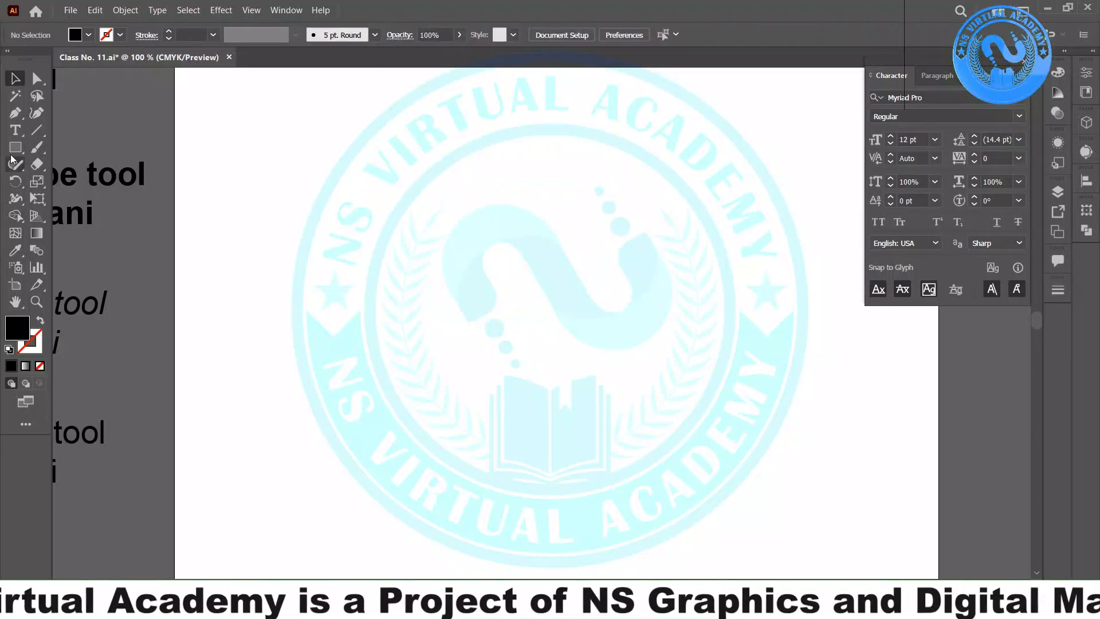
# - Place a point-text line left of the page centre and type the person's name
pyautogui.click(16, 130)
pyautogui.click(375, 252)
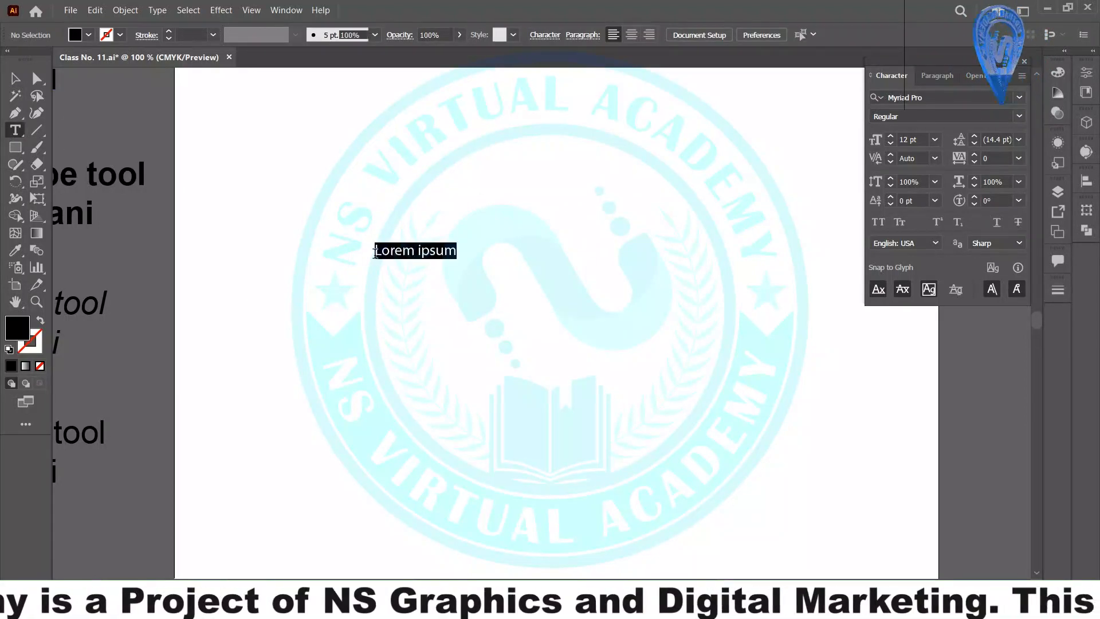
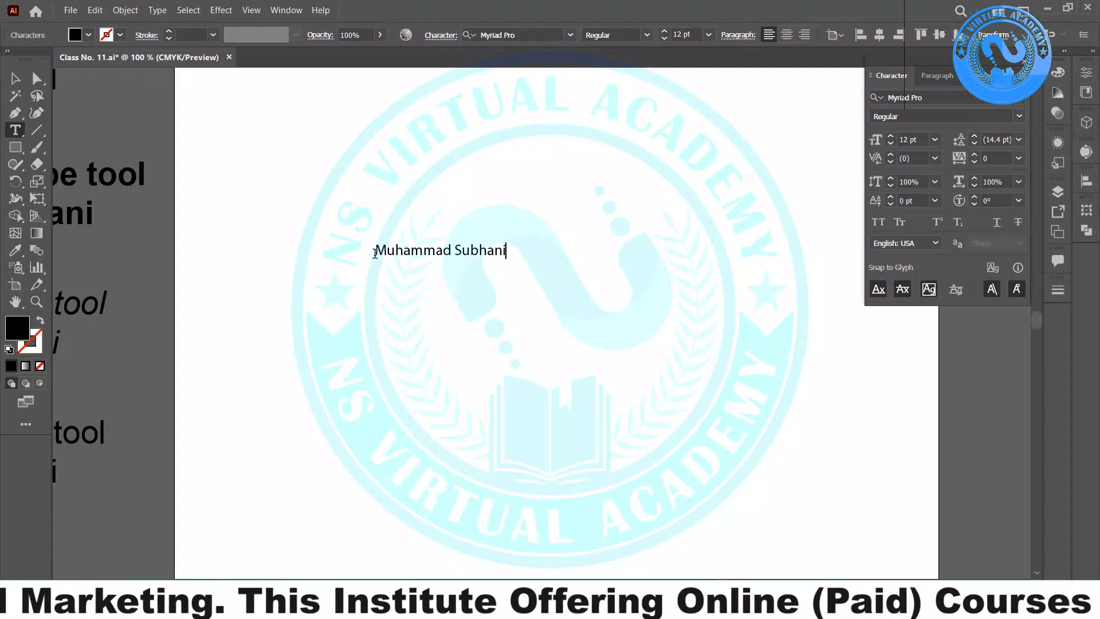
pyautogui.press('Escape')
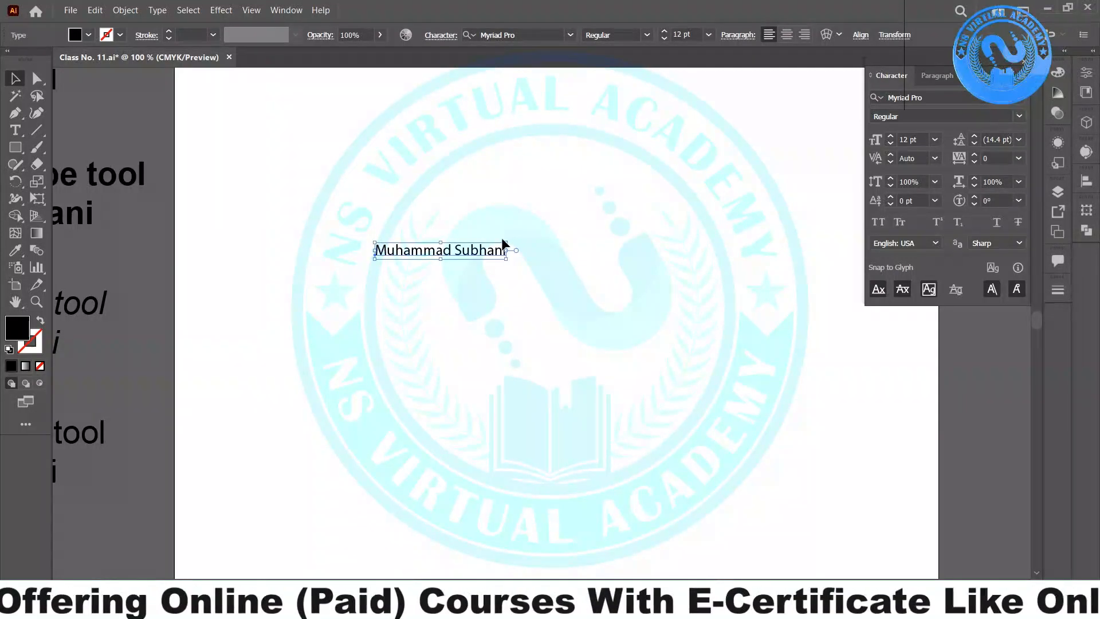
# - Enlarge the name text to about 36 pt and move it lower
pyautogui.moveTo(506, 248); pyautogui.dragTo(640, 197)
pyautogui.moveTo(569, 246); pyautogui.dragTo(515, 344)
pyautogui.moveTo(658, 322); pyautogui.dragTo(728, 270)
# - Change the name text's font from Myriad Pro to Kdam Thmor Pro
pyautogui.click(970, 101)
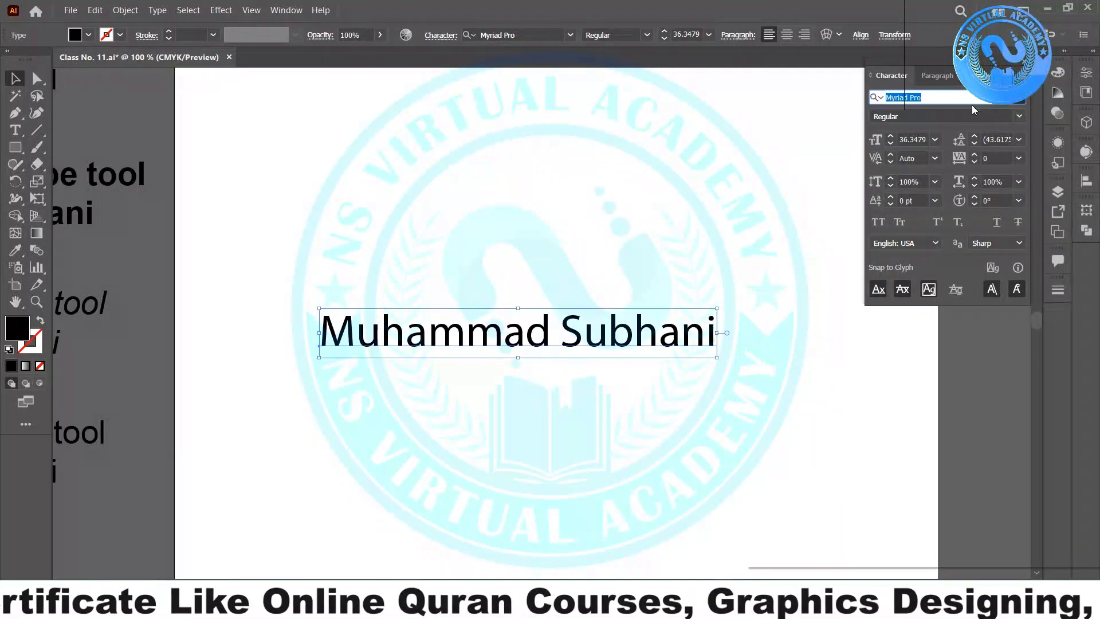
pyautogui.click(998, 105)
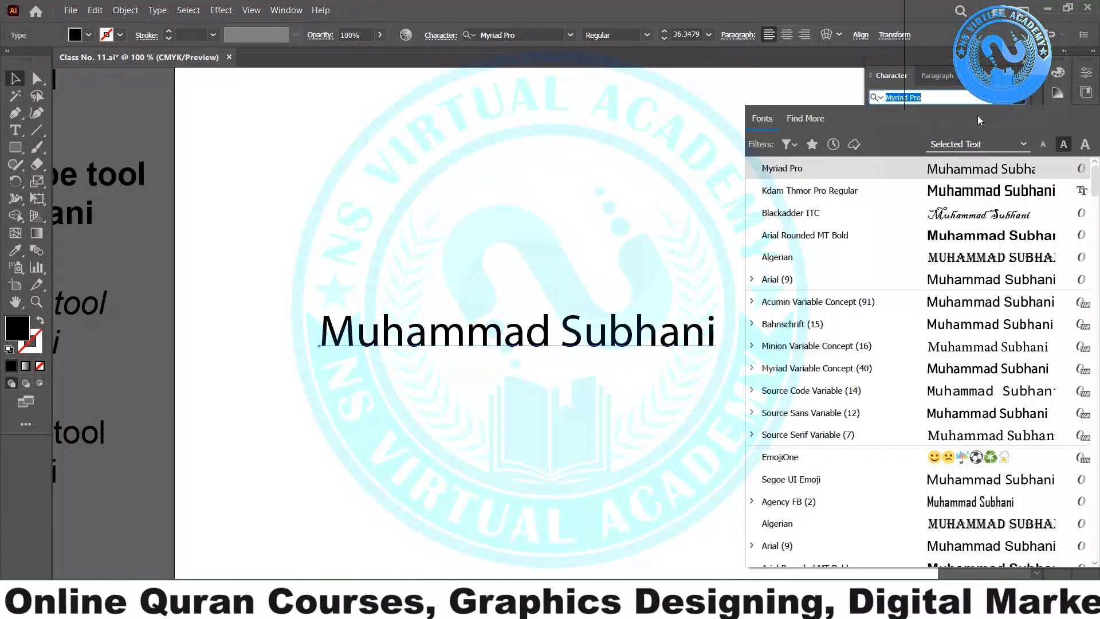
pyautogui.click(1000, 191)
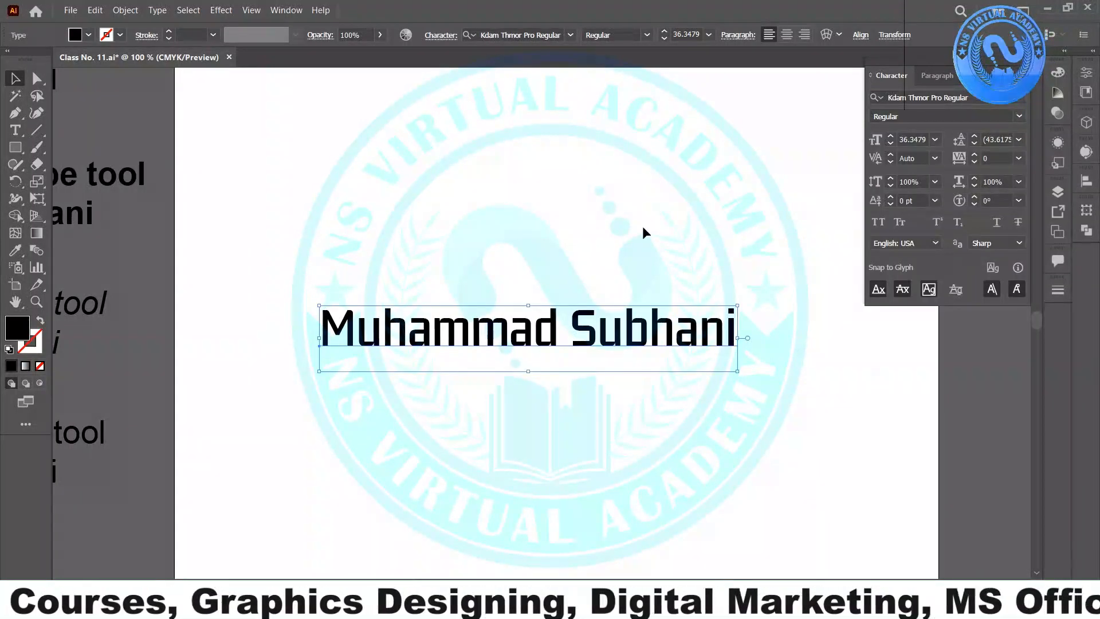
pyautogui.click(658, 470)
# - Reselect the name text, try rescaling its height, and undo the rescale
pyautogui.scroll(2, 660, 467)
pyautogui.scroll(1, 665, 316)
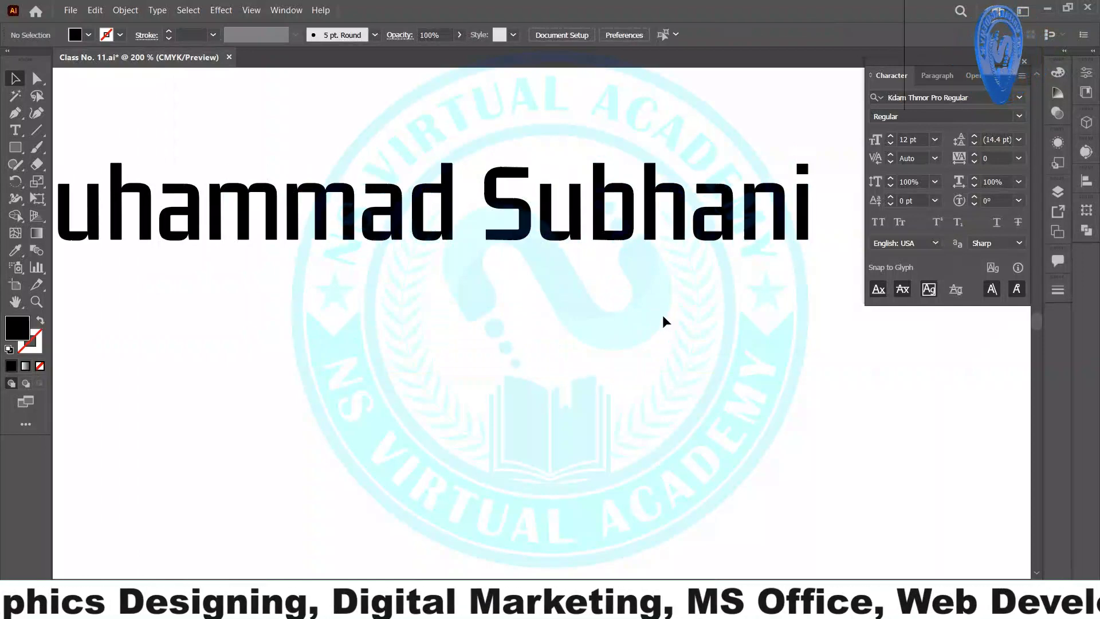
pyautogui.scroll(6, 575, 189)
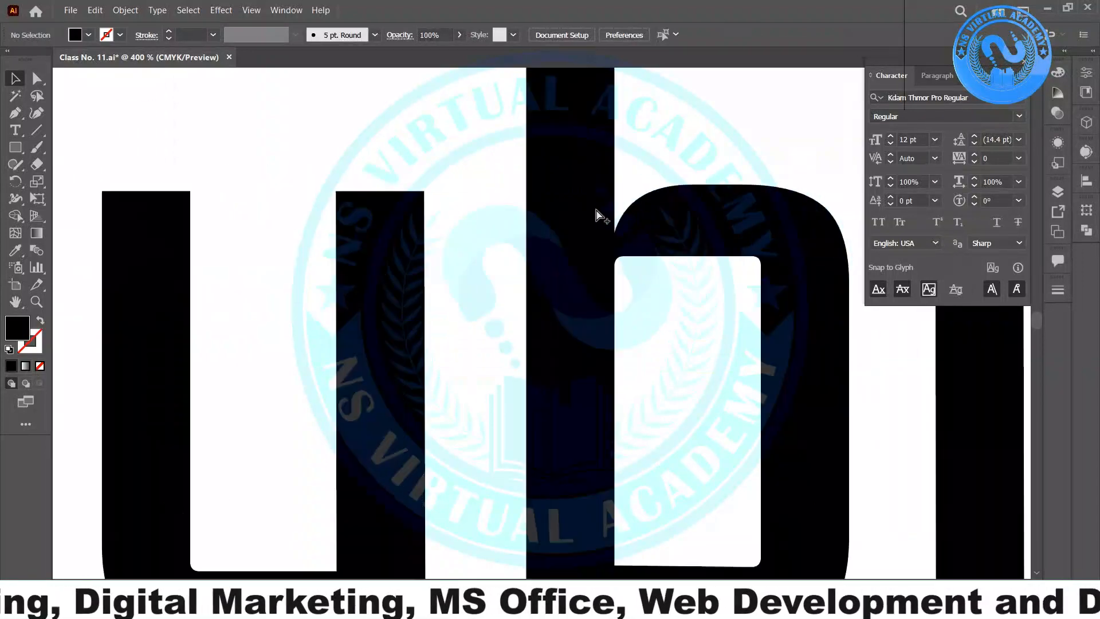
pyautogui.scroll(3, 514, 218)
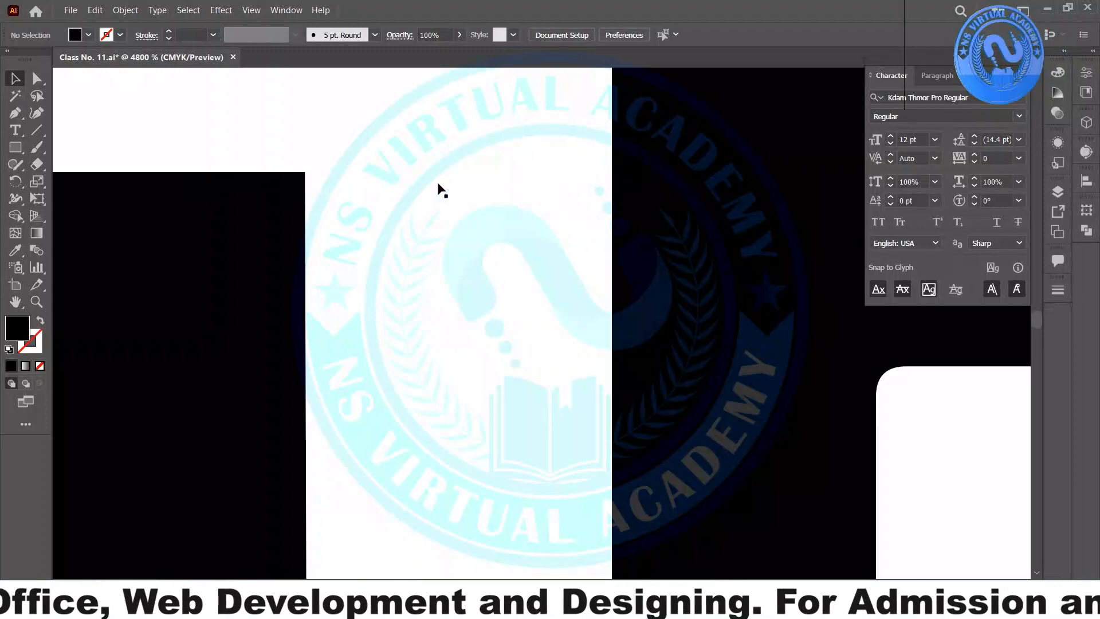
pyautogui.scroll(-5, 613, 192)
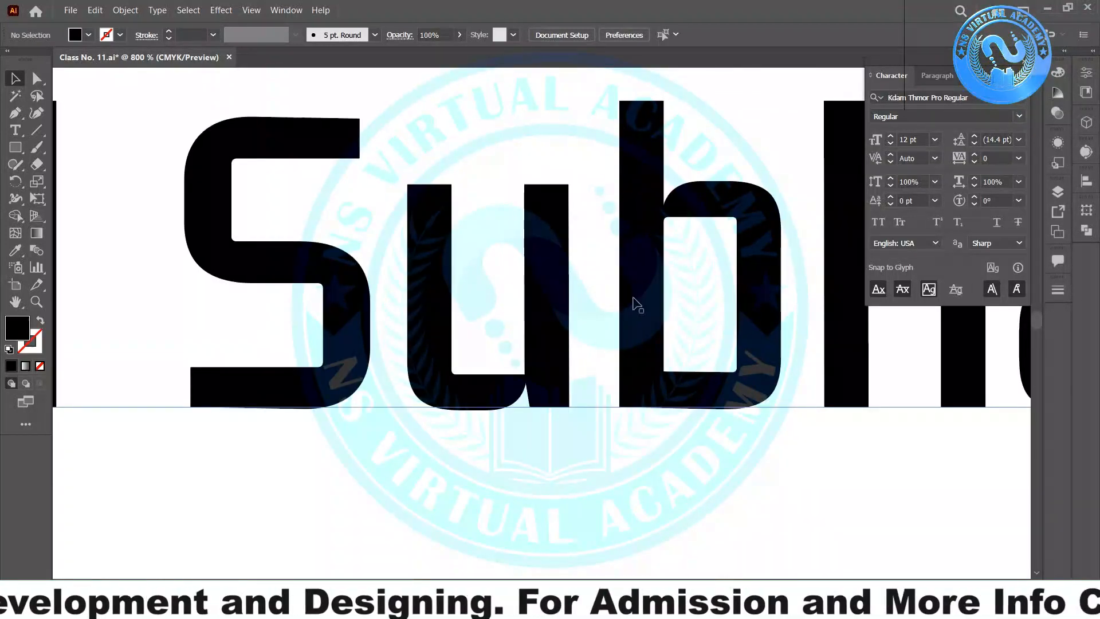
pyautogui.scroll(-3, 640, 417)
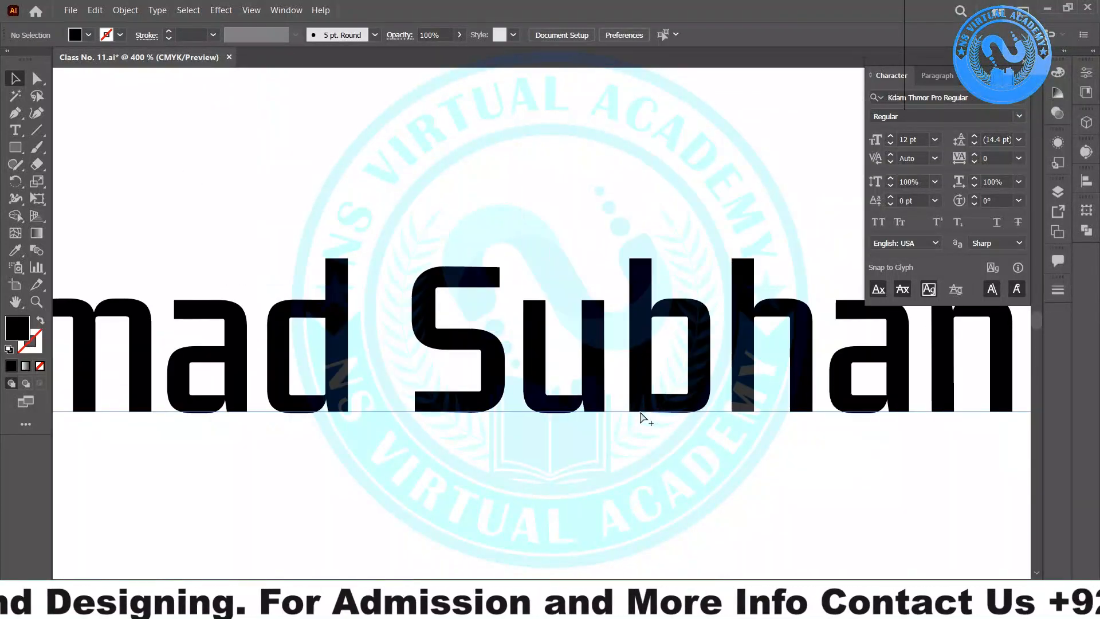
pyautogui.scroll(-2, 640, 417)
pyautogui.click(665, 452)
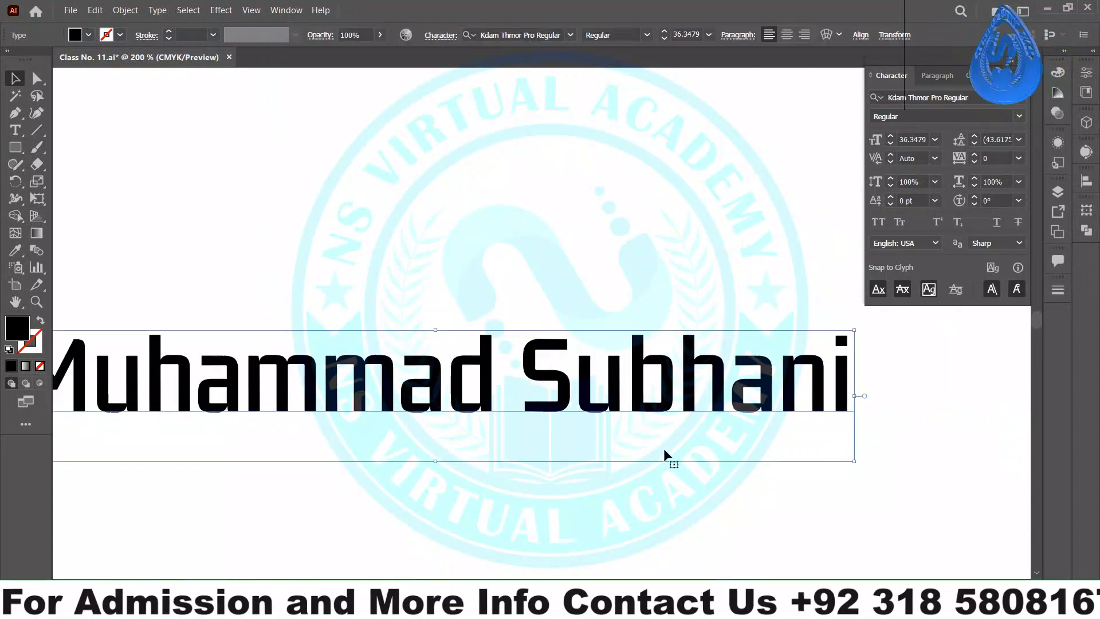
pyautogui.scroll(-1, 591, 457)
pyautogui.hscroll(-4, 515, 453)
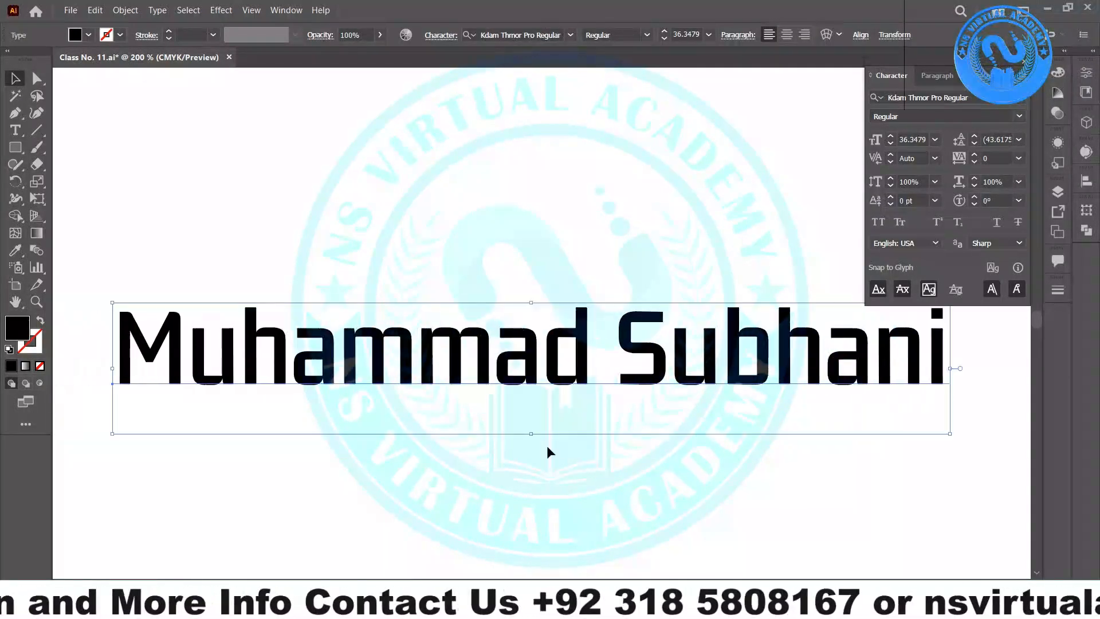
pyautogui.moveTo(525, 433)
pyautogui.mouseDown()
pyautogui.moveTo(523, 381)
pyautogui.moveTo(521, 418)
pyautogui.mouseUp()
pyautogui.hotkey('ctrl', 'z')
# - Switch the artwork to Outline view and zoom out to see the whole artboard
pyautogui.click(541, 335)
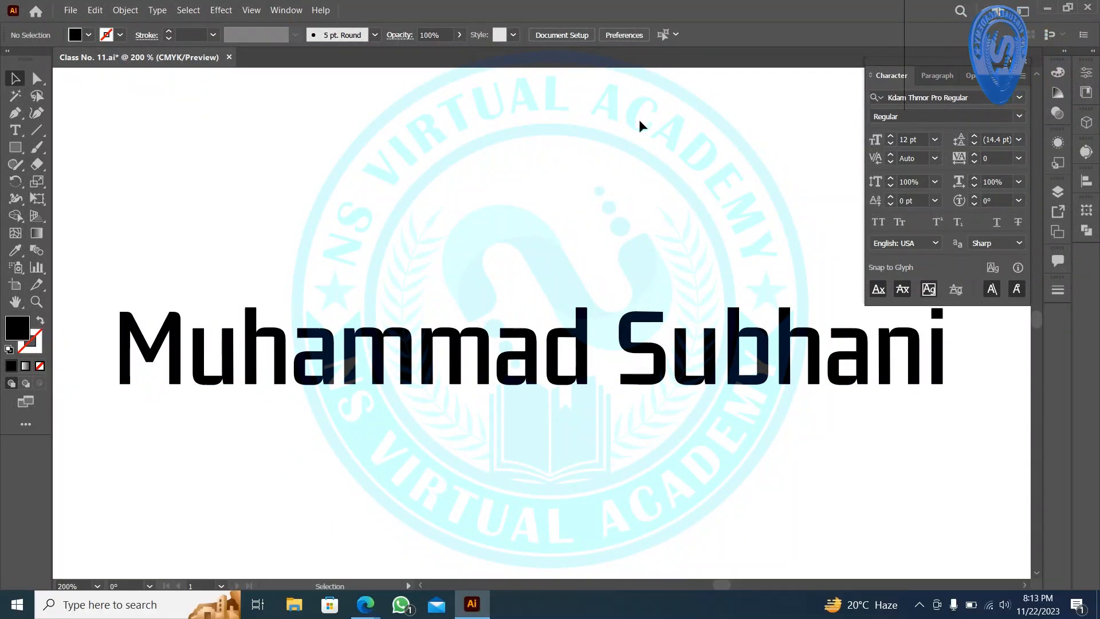
pyautogui.click(251, 11)
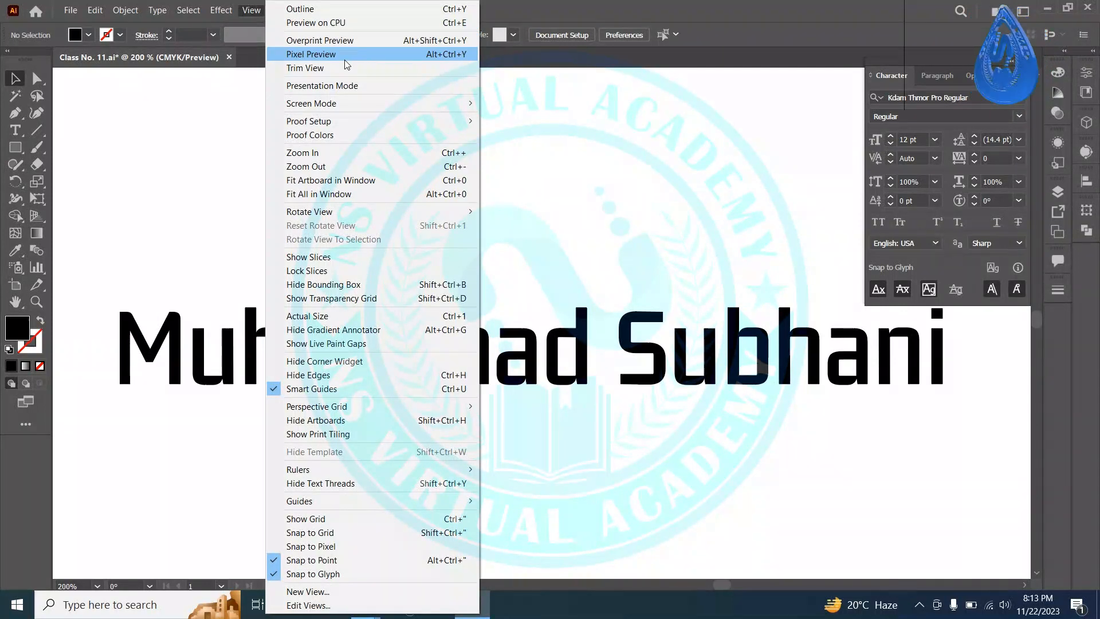
pyautogui.click(601, 151)
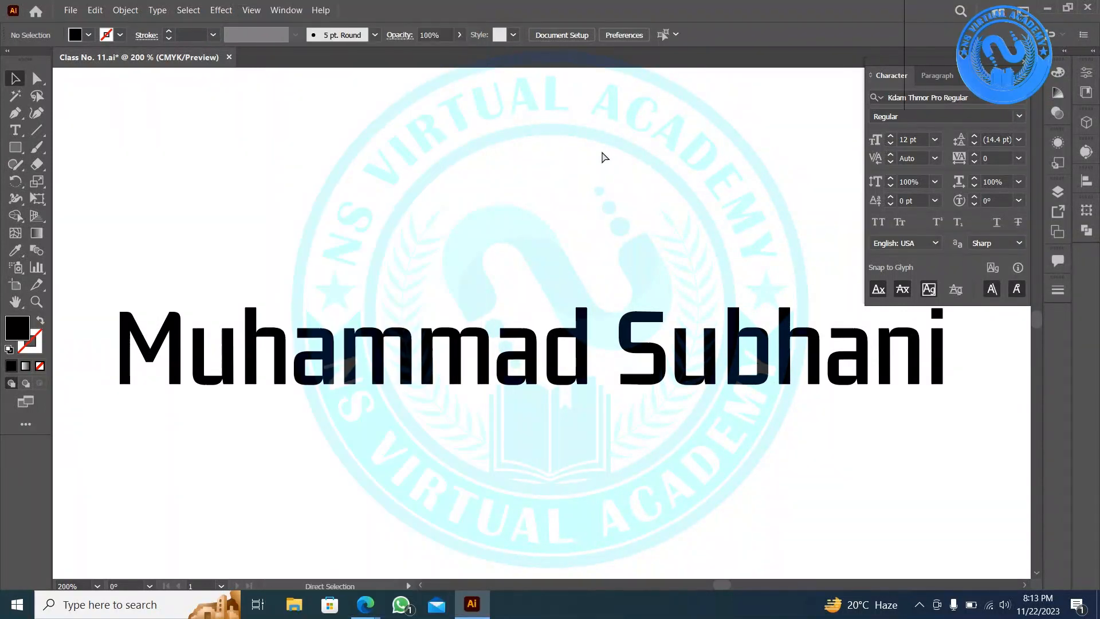
pyautogui.hotkey('ctrl', 'y')
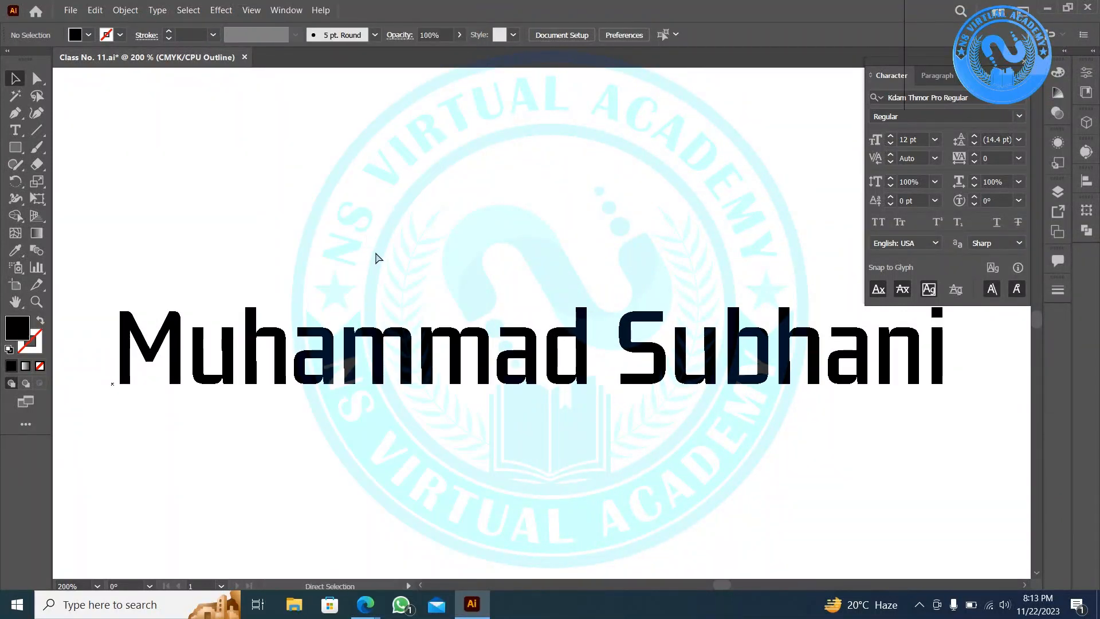
pyautogui.scroll(-5, 373, 252)
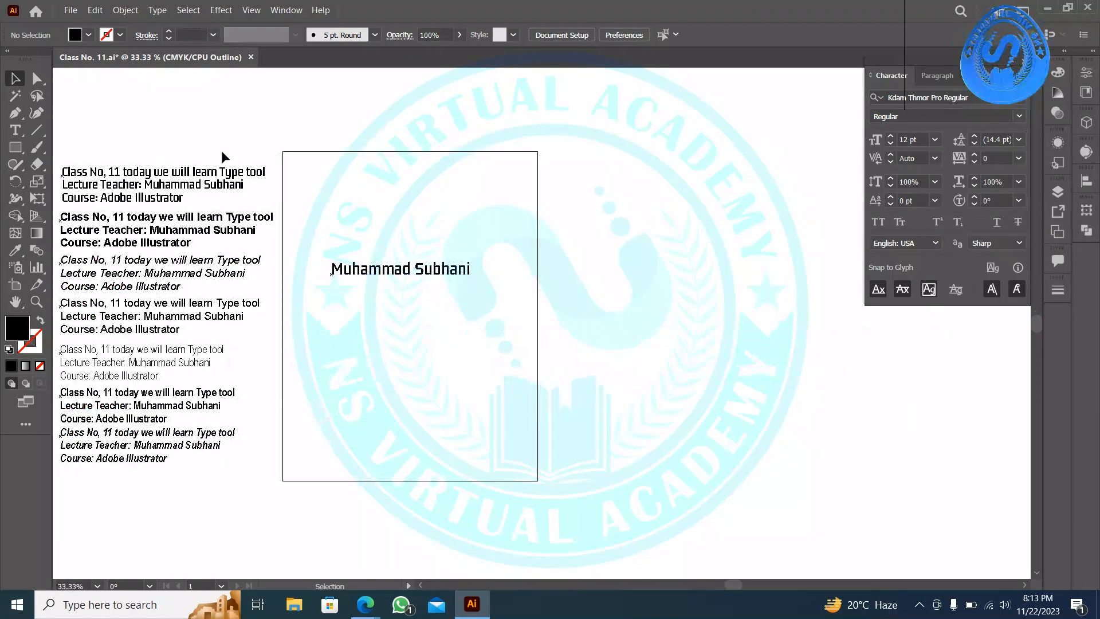
# - Draw a rectangle near the artboard top, zoom to 100%, and compare Preview with Outline
pyautogui.click(14, 147)
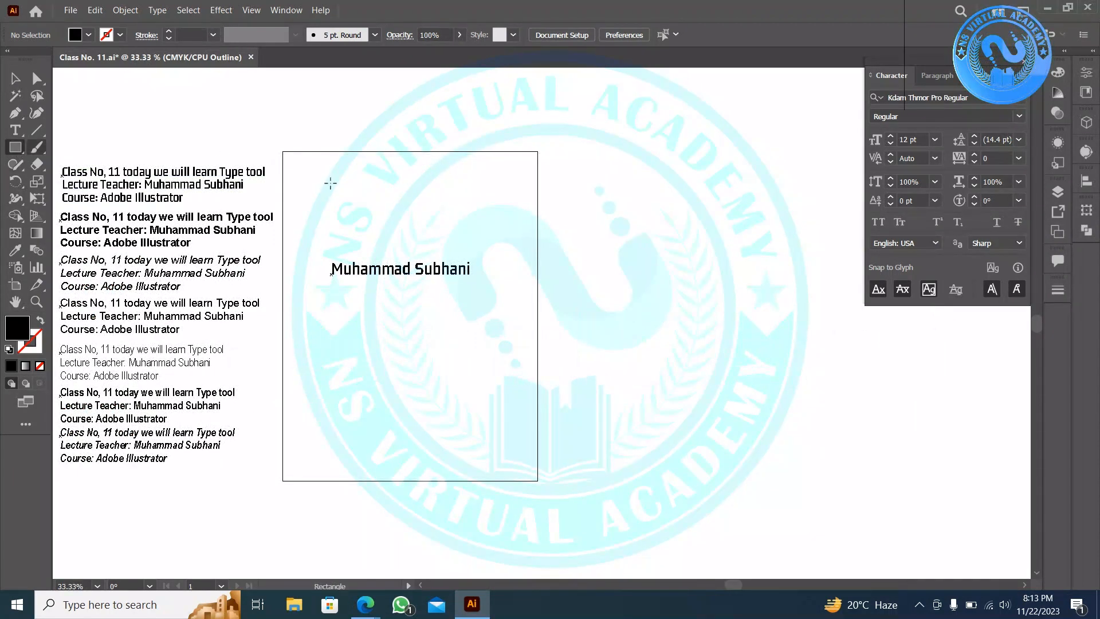
pyautogui.moveTo(342, 176); pyautogui.dragTo(533, 244)
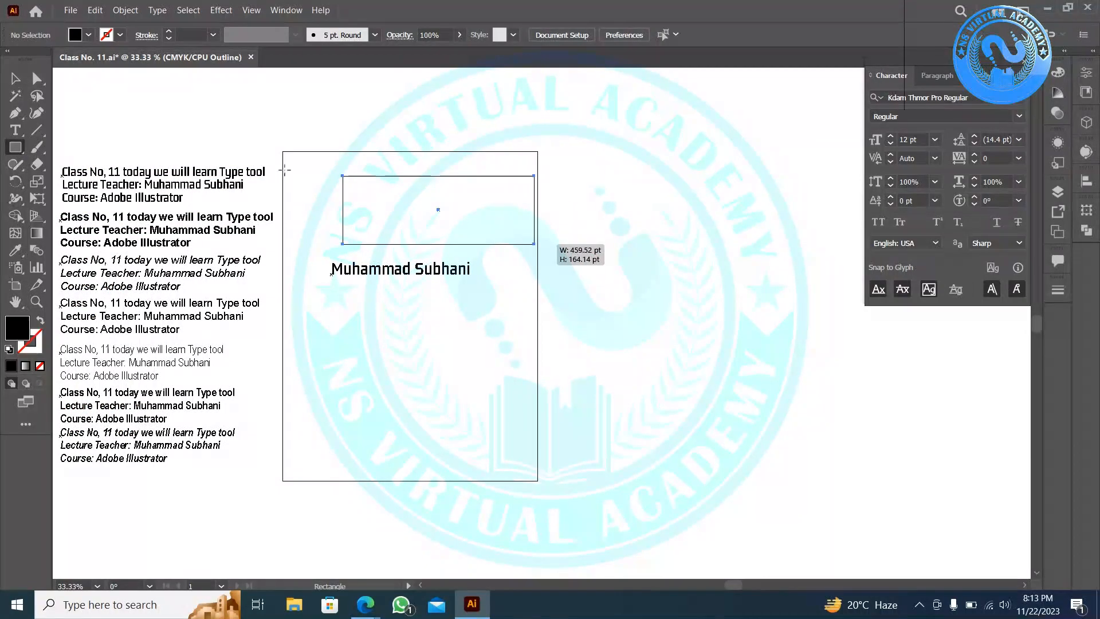
pyautogui.click(15, 79)
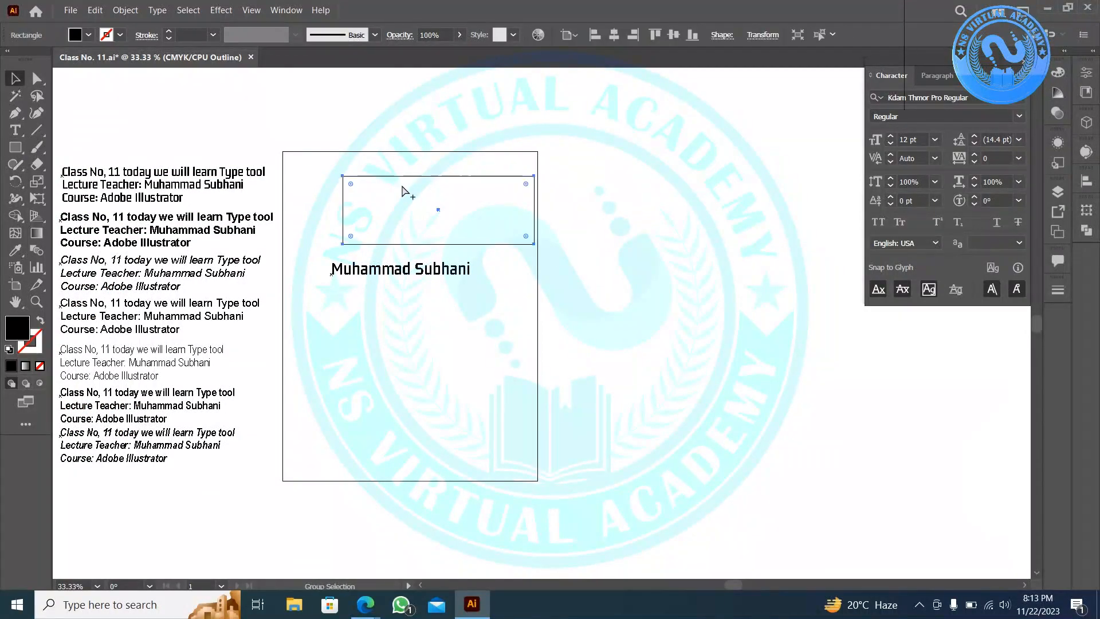
pyautogui.hotkey('ctrl', '1')
pyautogui.click(176, 133)
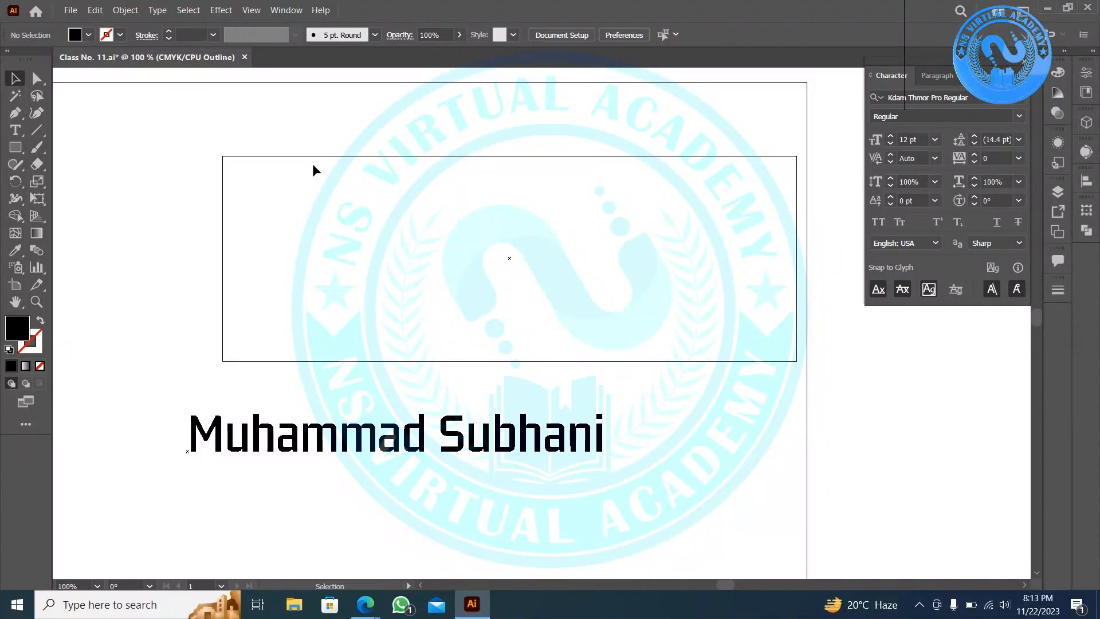
pyautogui.press('a')
pyautogui.hotkey('ctrl', 'y')
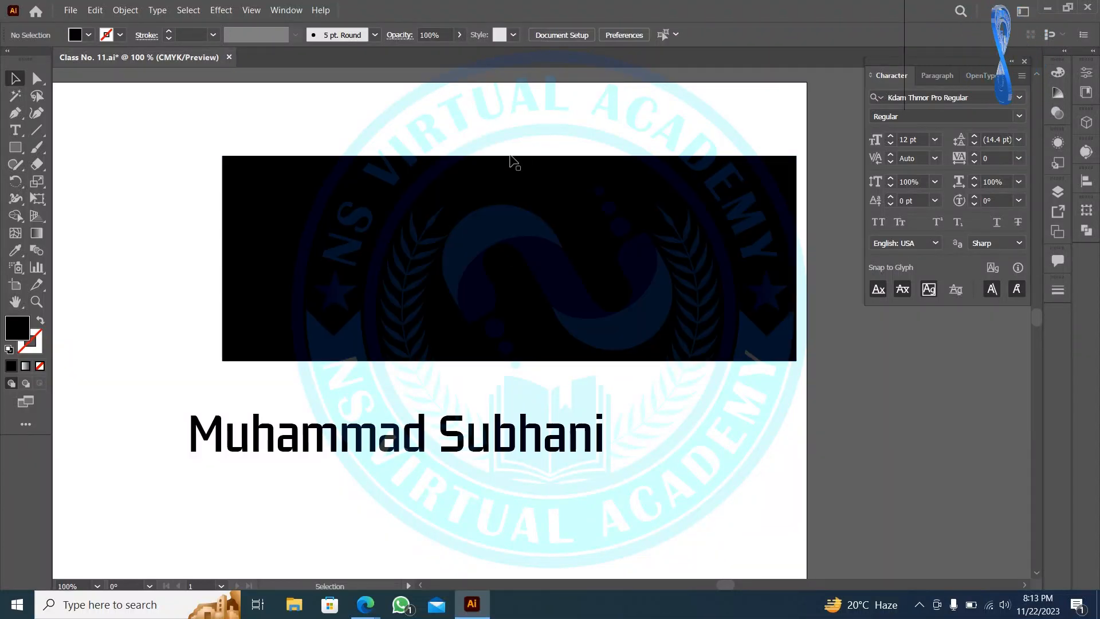
pyautogui.hotkey('ctrl', 'y')
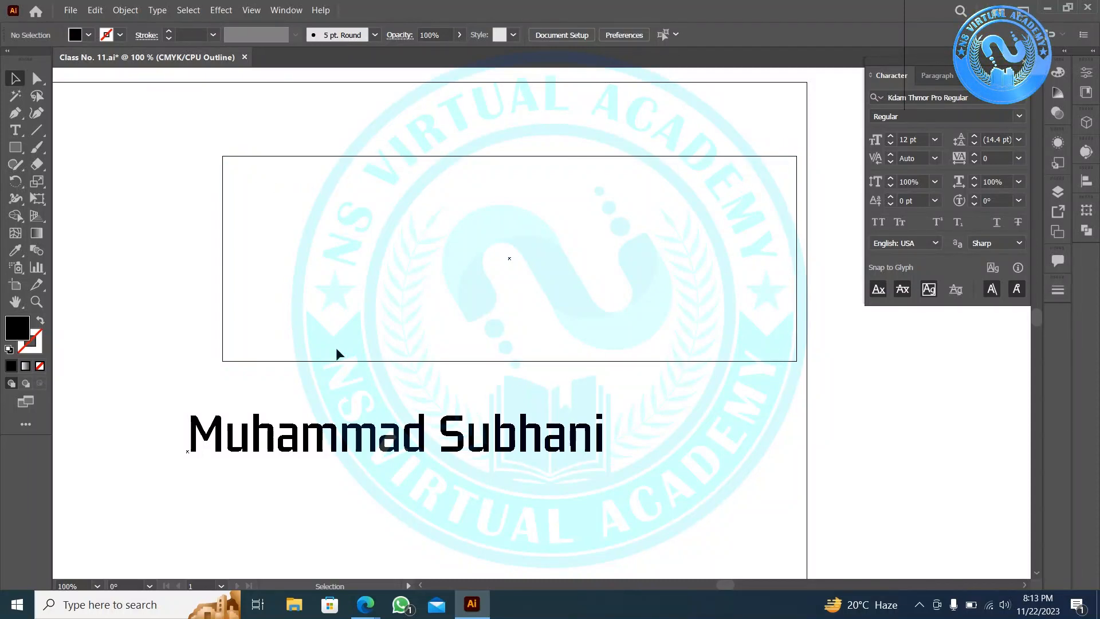
# - Shrink the rectangle and make two more copies, giving three overlapping rectangles
pyautogui.click(797, 239)
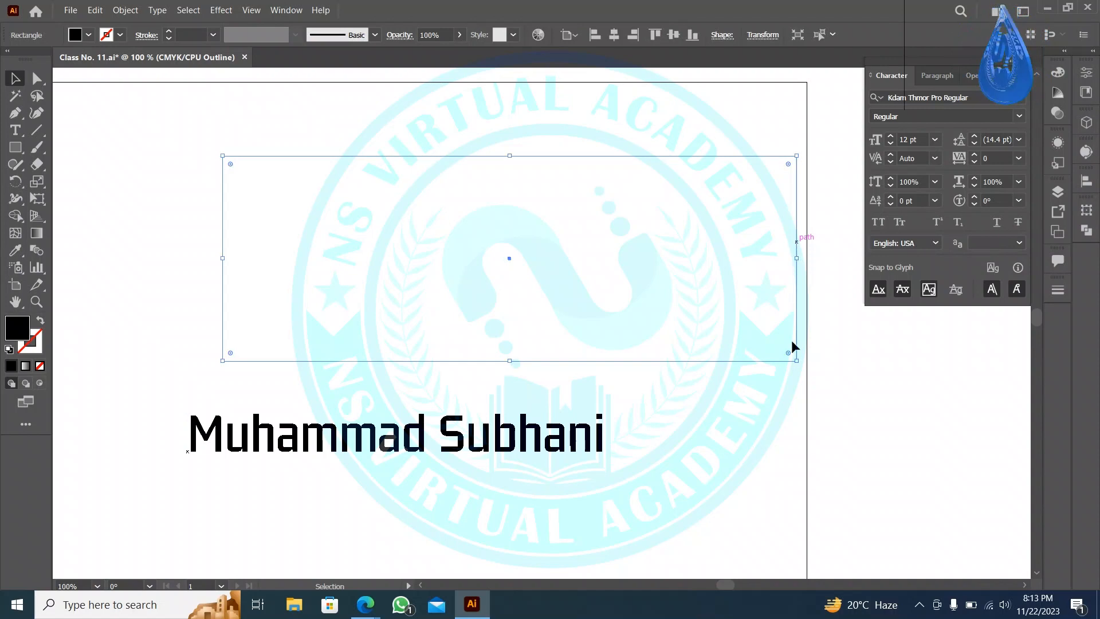
pyautogui.moveTo(795, 359); pyautogui.dragTo(400, 253)
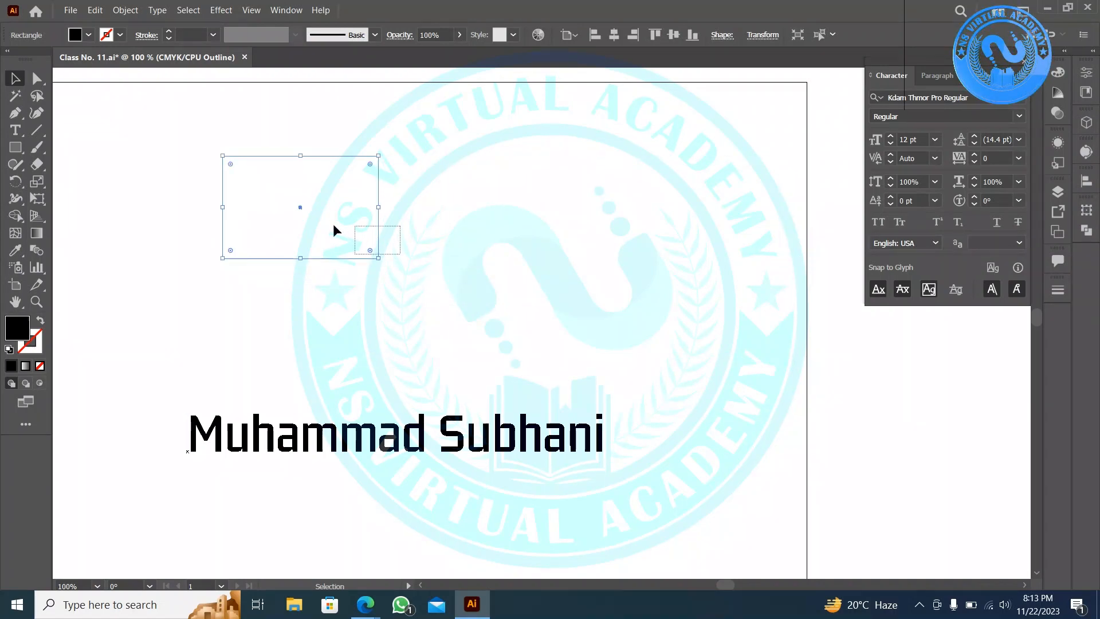
pyautogui.moveTo(331, 221); pyautogui.dragTo(479, 225)
pyautogui.click(574, 279)
pyautogui.moveTo(530, 355); pyautogui.dragTo(232, 197)
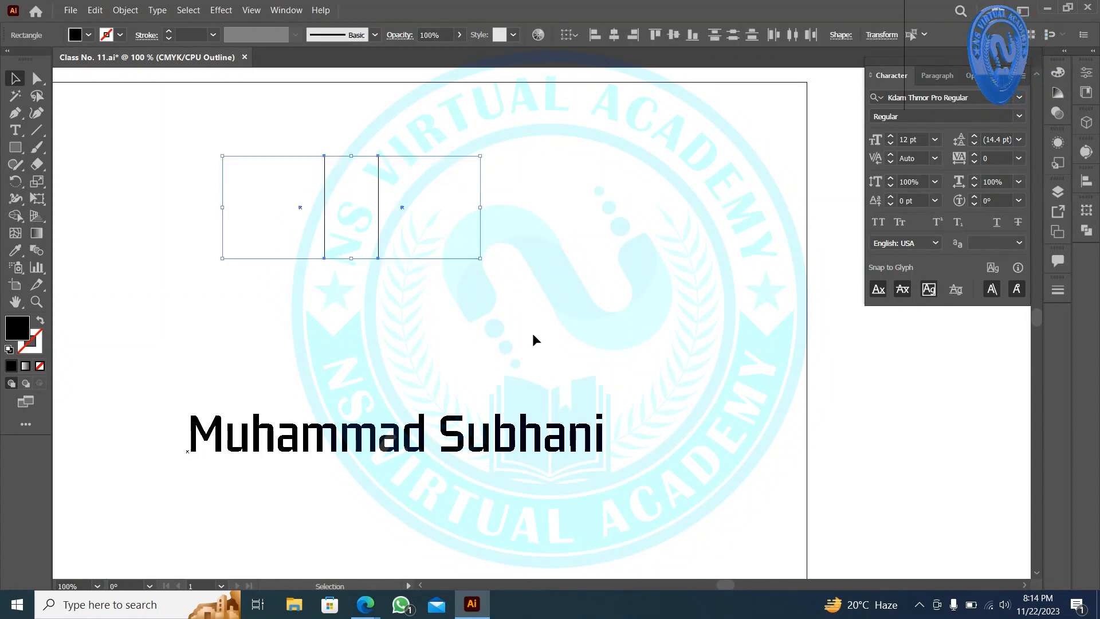
pyautogui.click(415, 271)
pyautogui.click(407, 258)
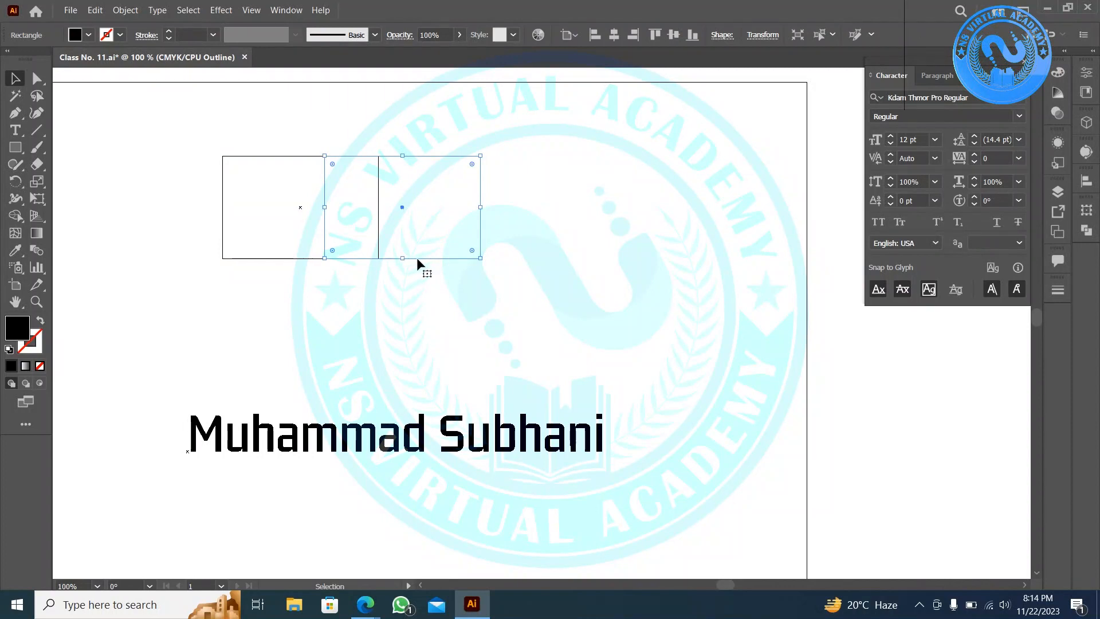
pyautogui.moveTo(419, 261); pyautogui.dragTo(368, 342)
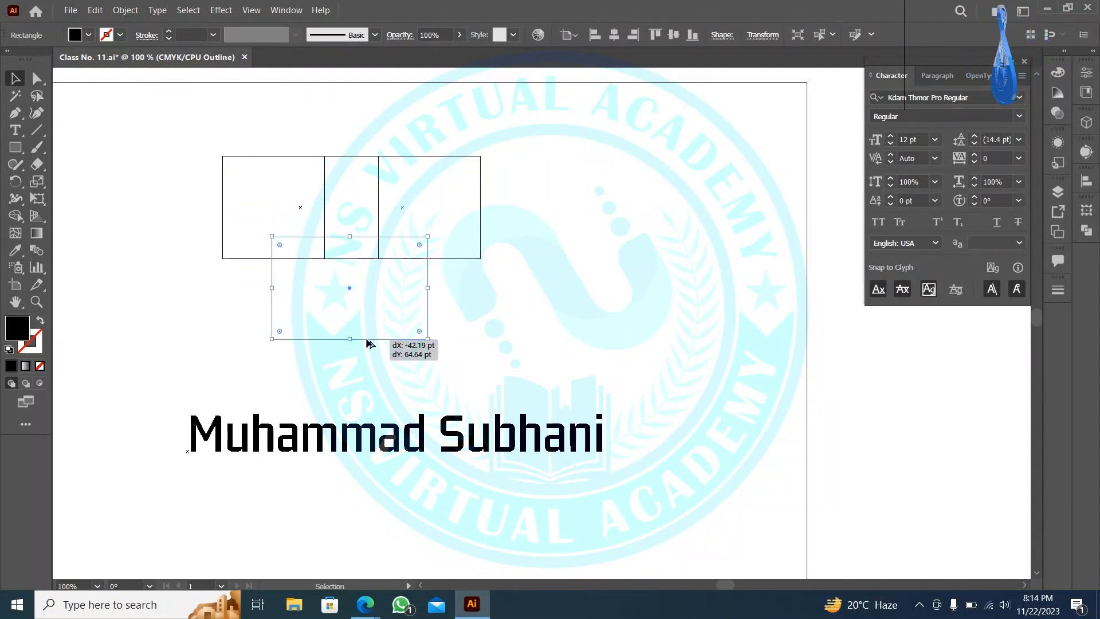
pyautogui.click(488, 105)
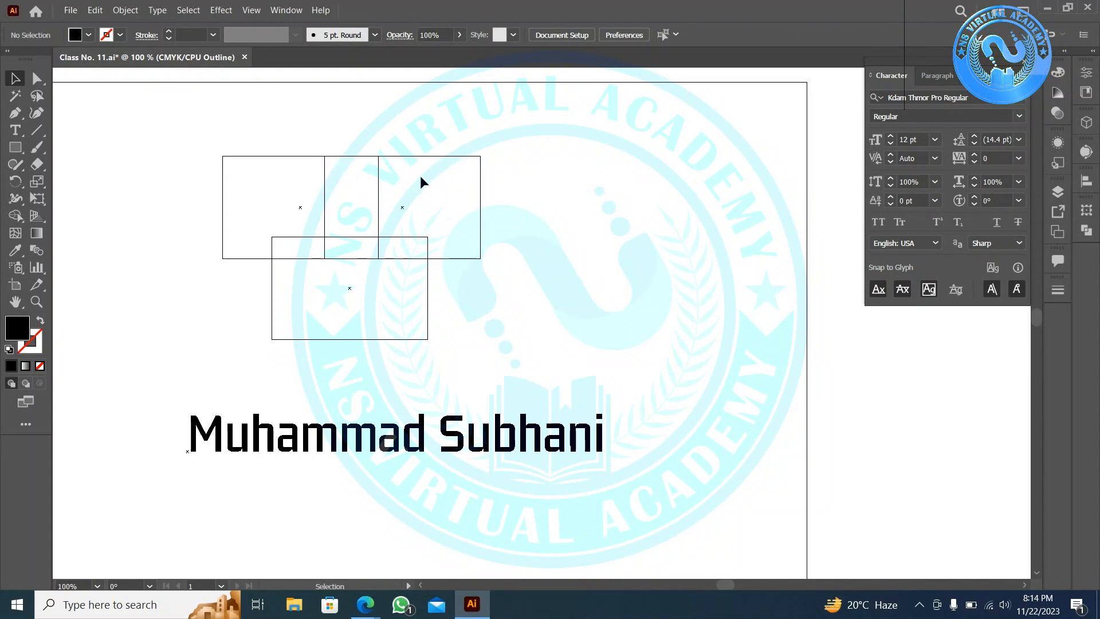
# - Return to Preview mode and delete all three rectangles
pyautogui.hotkey('ctrl', 'y')
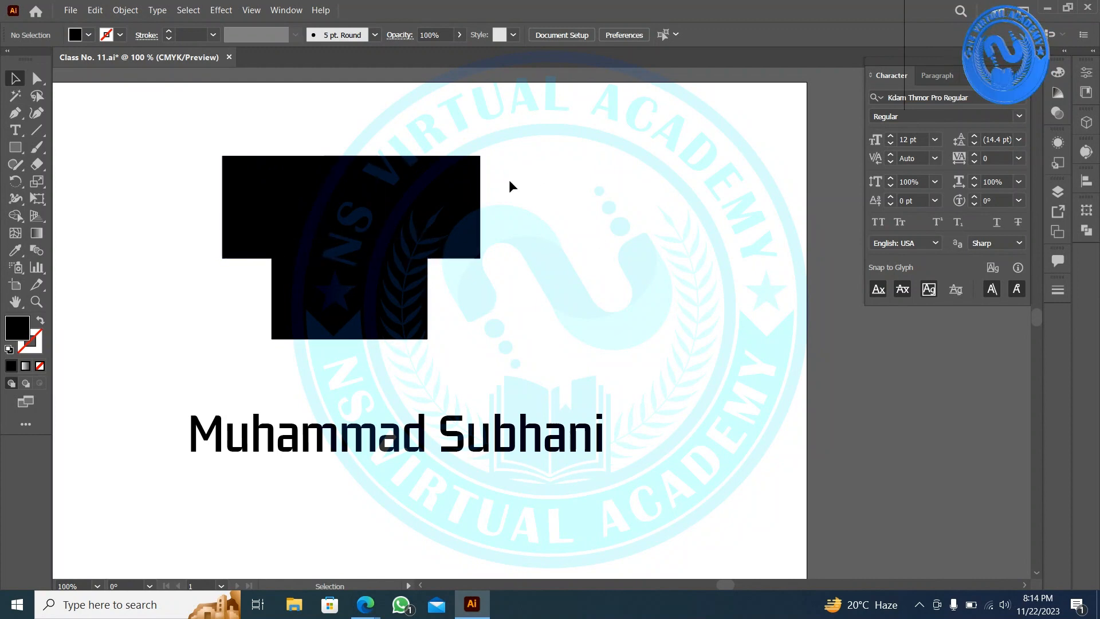
pyautogui.moveTo(561, 122); pyautogui.dragTo(232, 296)
pyautogui.press('Delete')
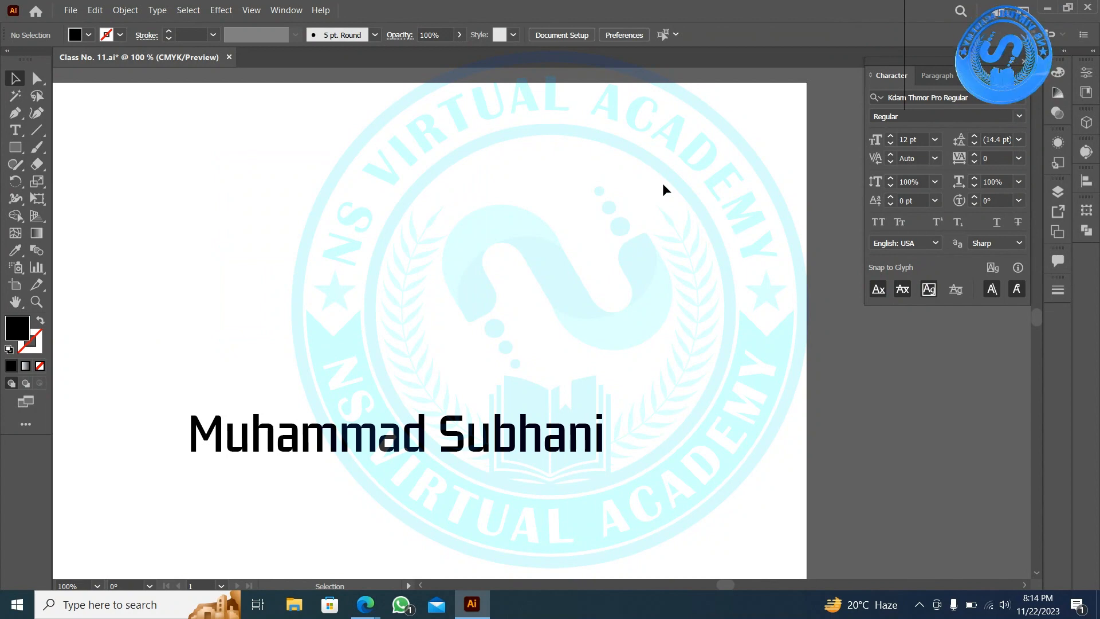
# - Turn on Pixel Preview and zoom in to 1600% on the name text
pyautogui.press('a')
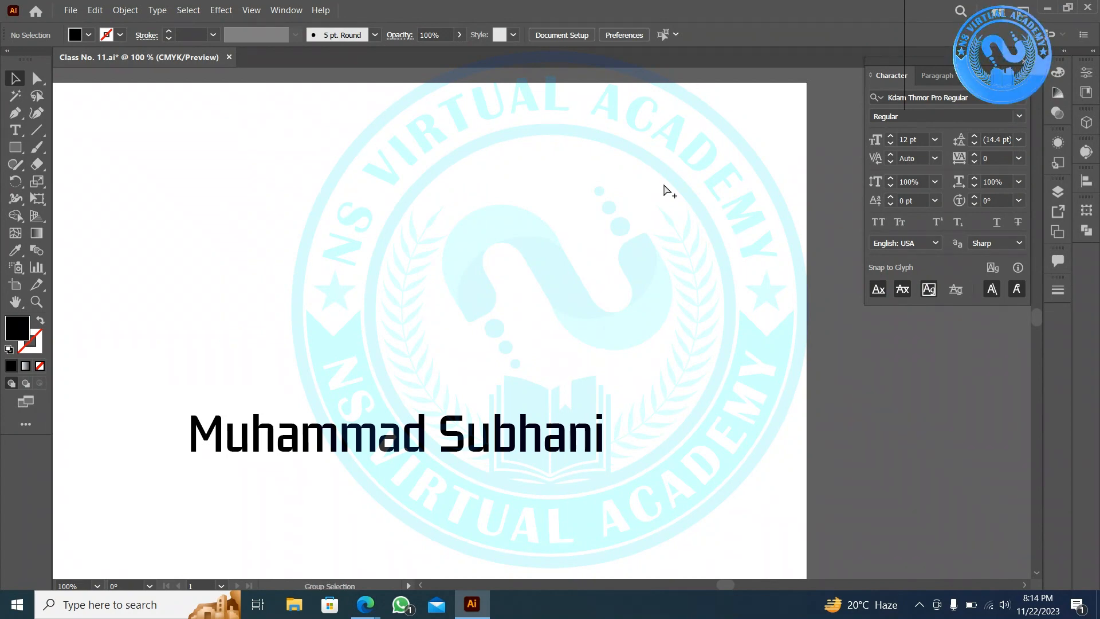
pyautogui.hotkey('ctrl', 'alt', 'y')
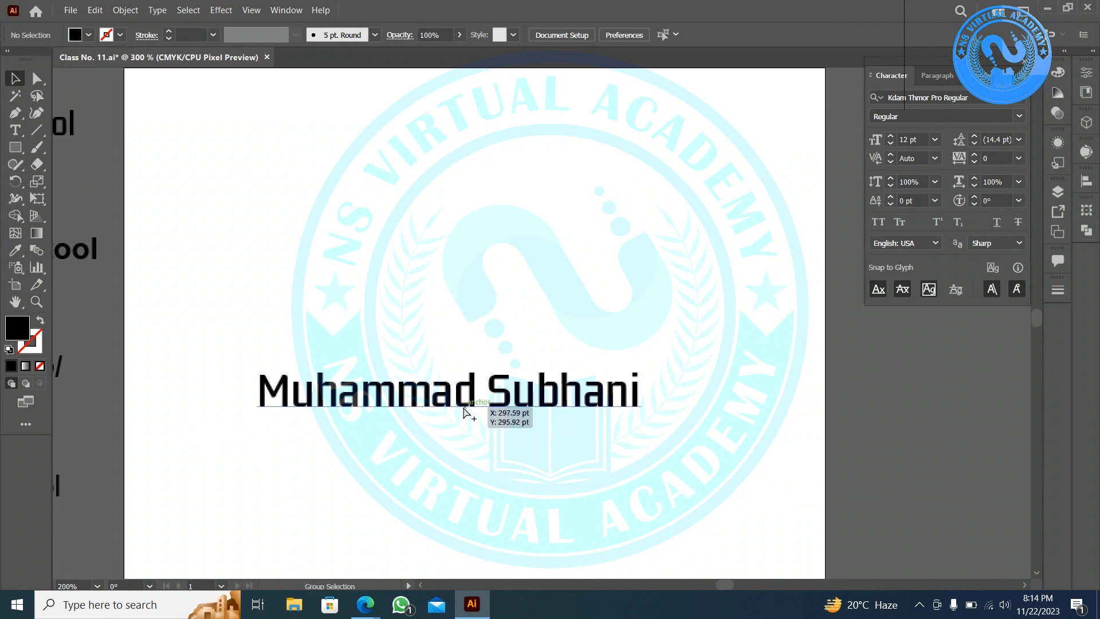
pyautogui.scroll(3, 462, 408)
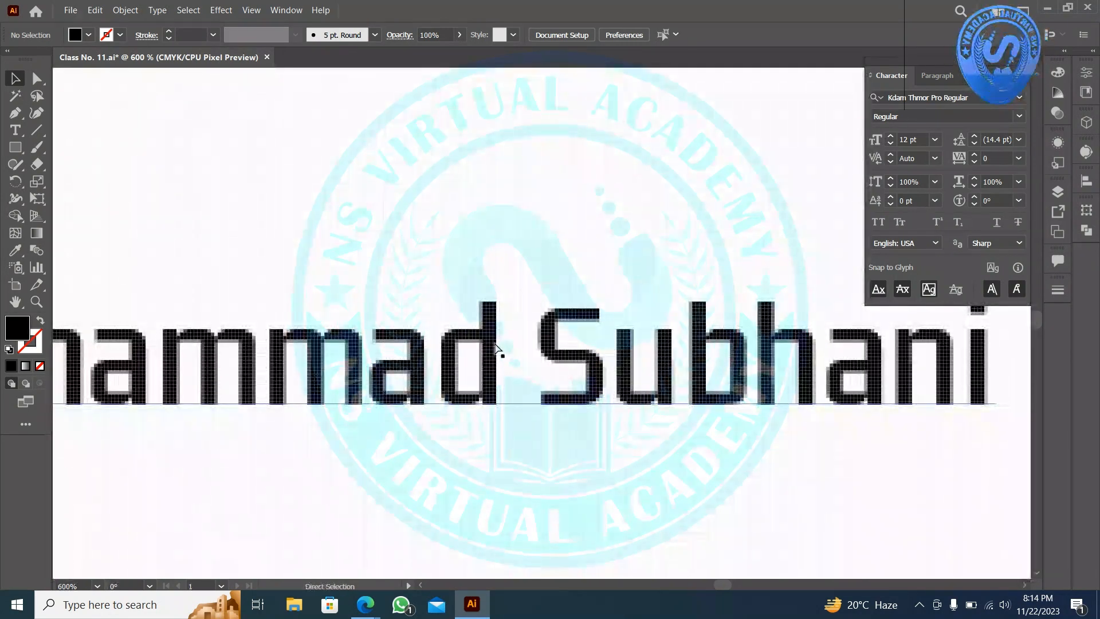
pyautogui.scroll(1, 496, 346)
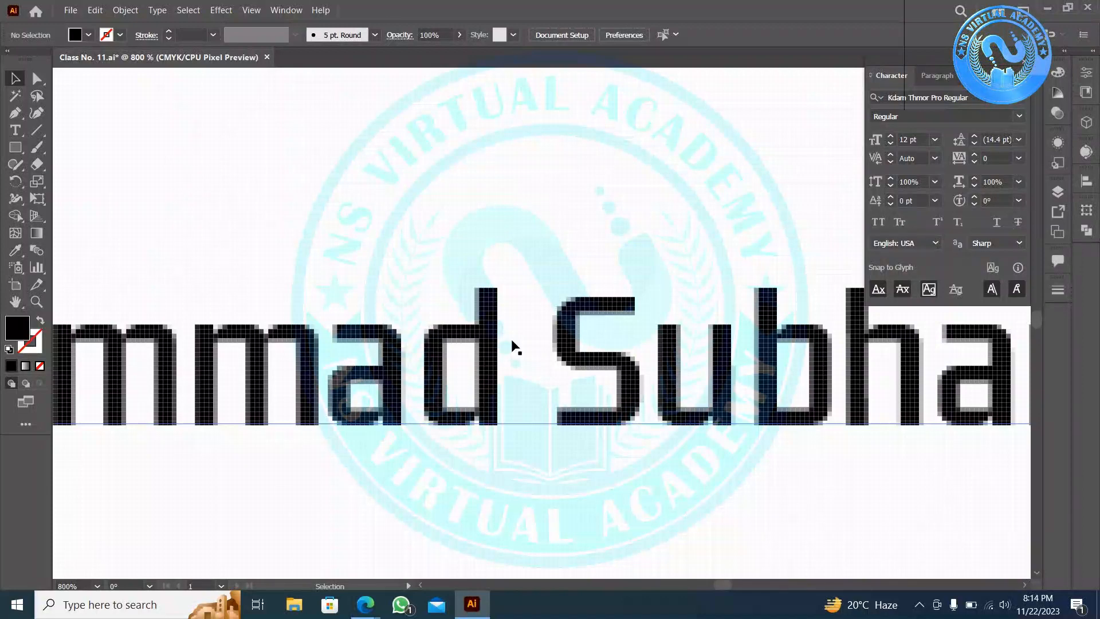
pyautogui.scroll(2, 541, 324)
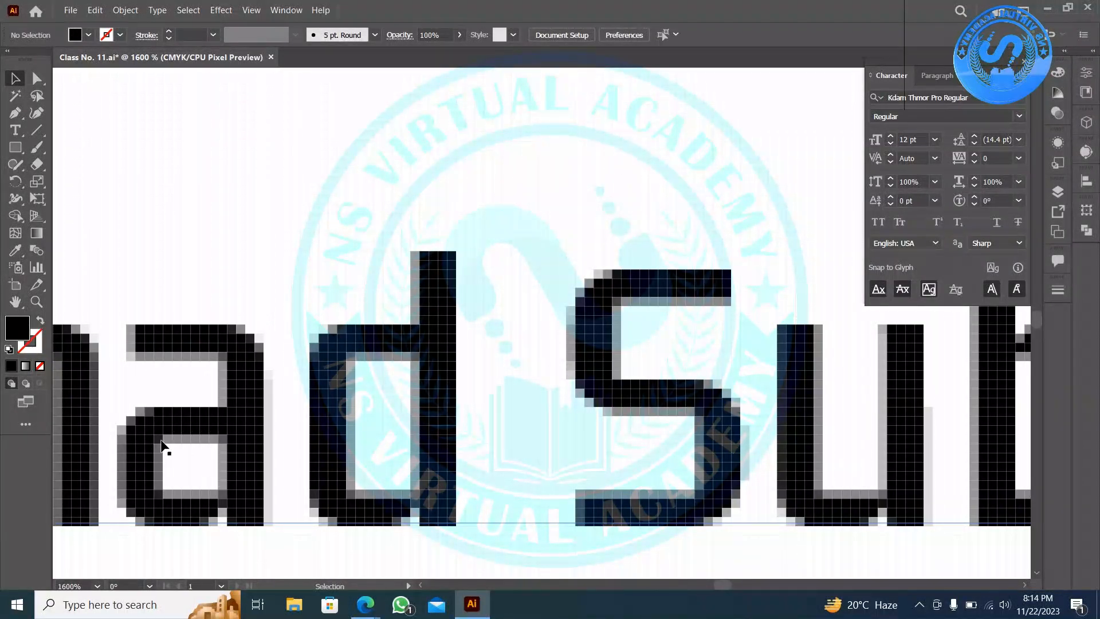
# - Compare the glyphs with Pixel Preview off and on, and set anti-aliasing to None
pyautogui.press('a')
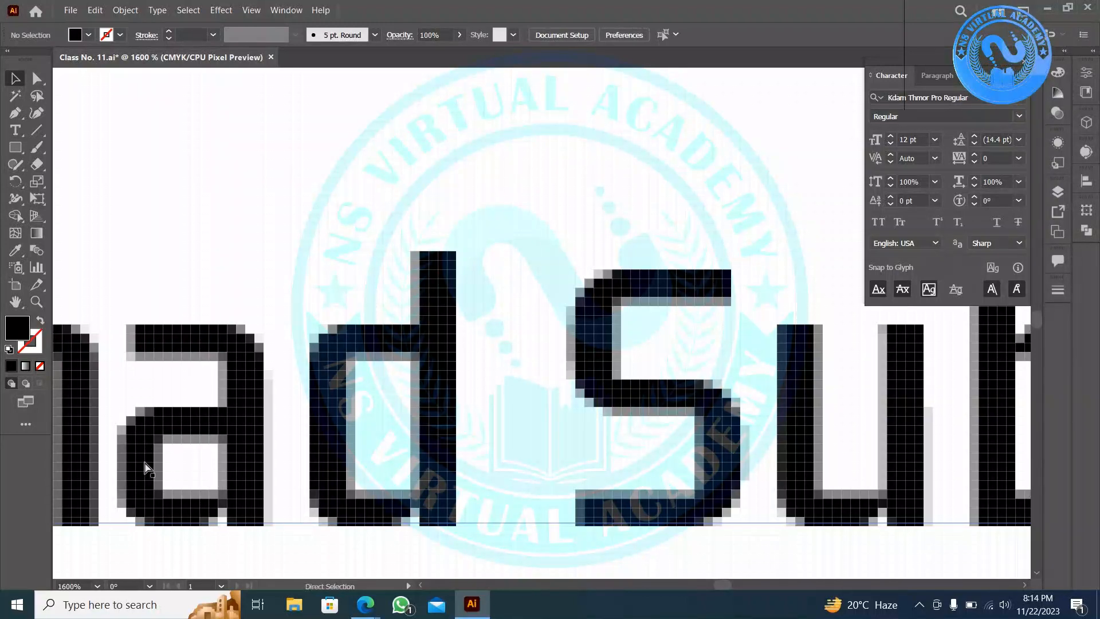
pyautogui.hotkey('ctrl', 'alt', 'y')
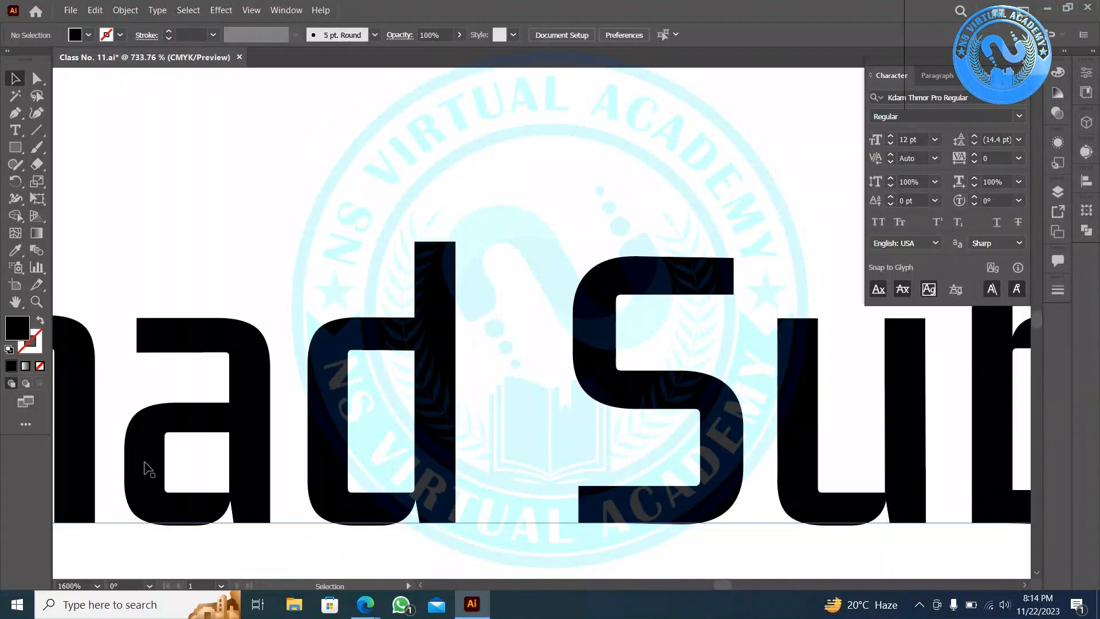
pyautogui.hotkey('ctrl', 'alt', 'y')
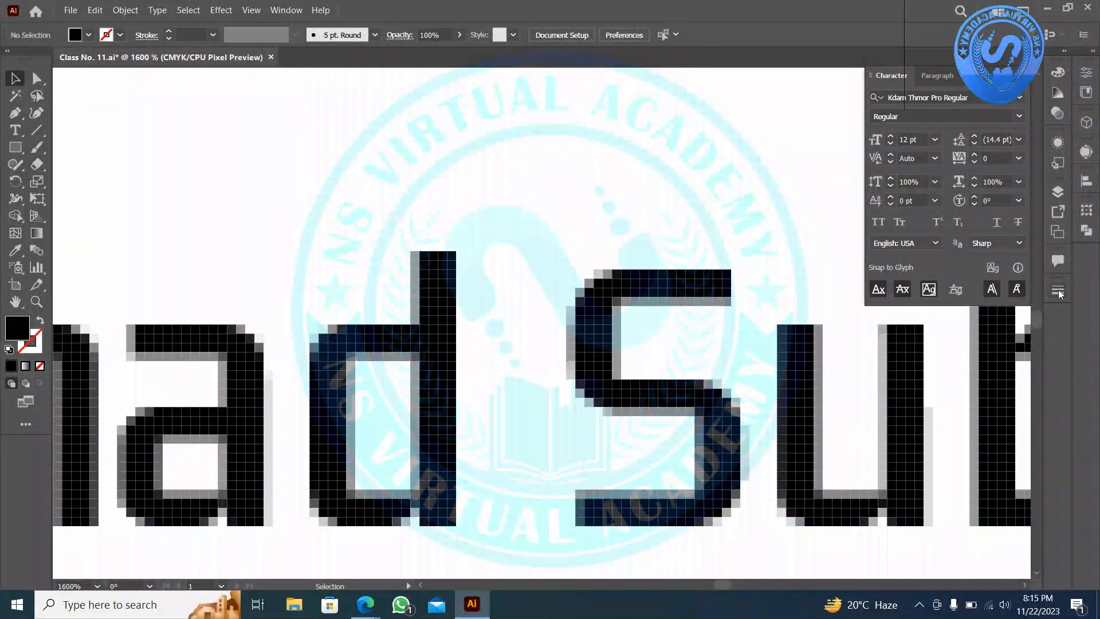
pyautogui.click(1017, 244)
pyautogui.click(1011, 254)
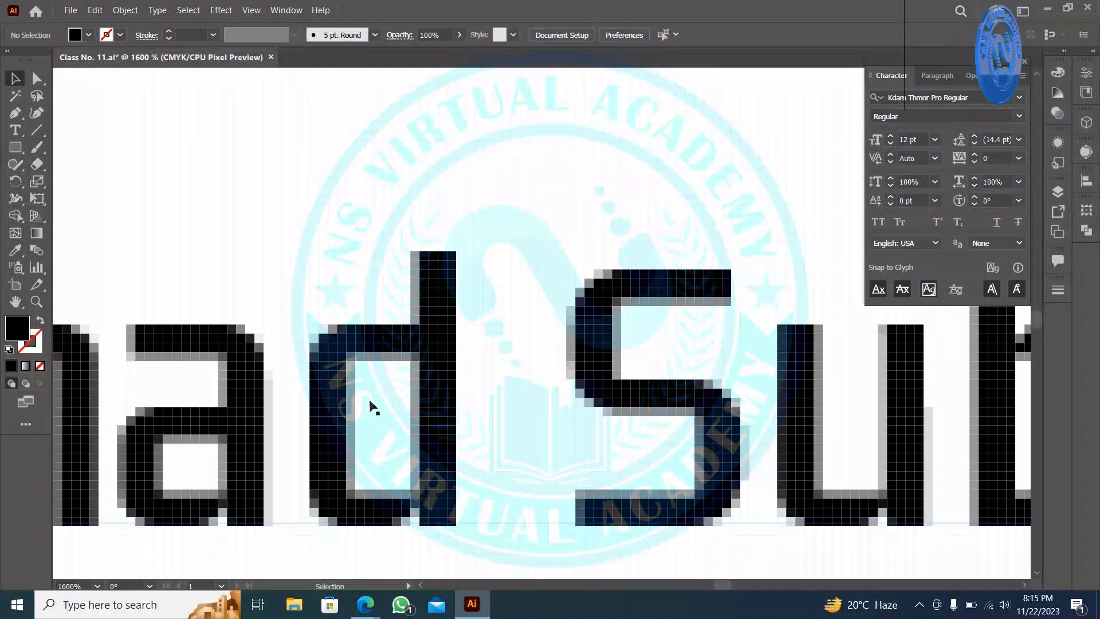
# - Set the name text's anti-aliasing to None and compare it with Sharp via undo/redo
pyautogui.click(991, 246)
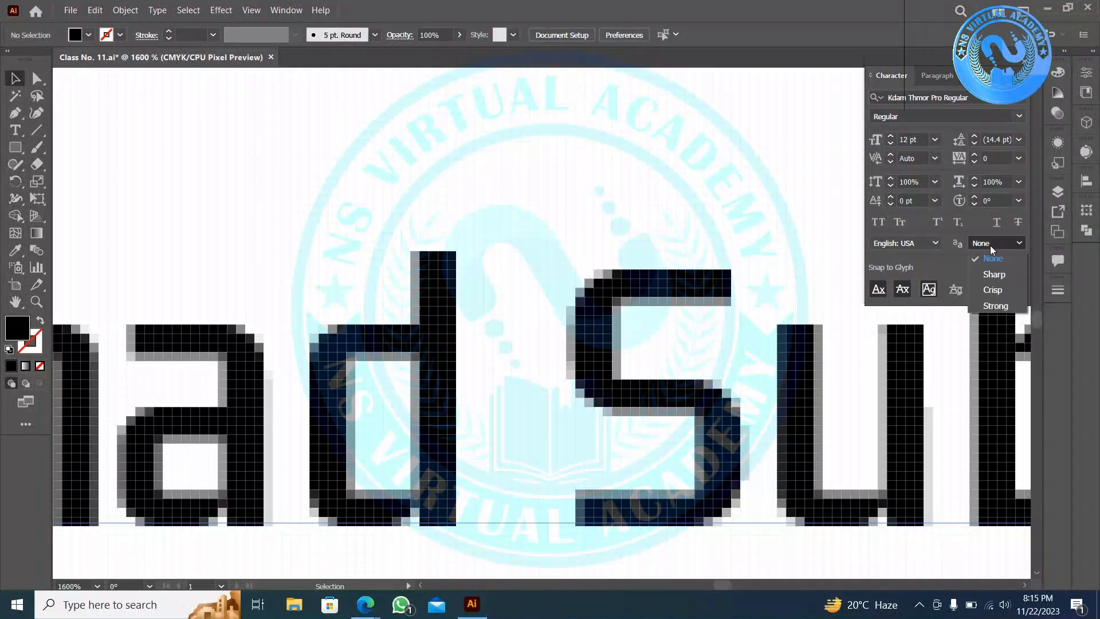
pyautogui.click(578, 218)
pyautogui.moveTo(214, 176); pyautogui.dragTo(580, 394)
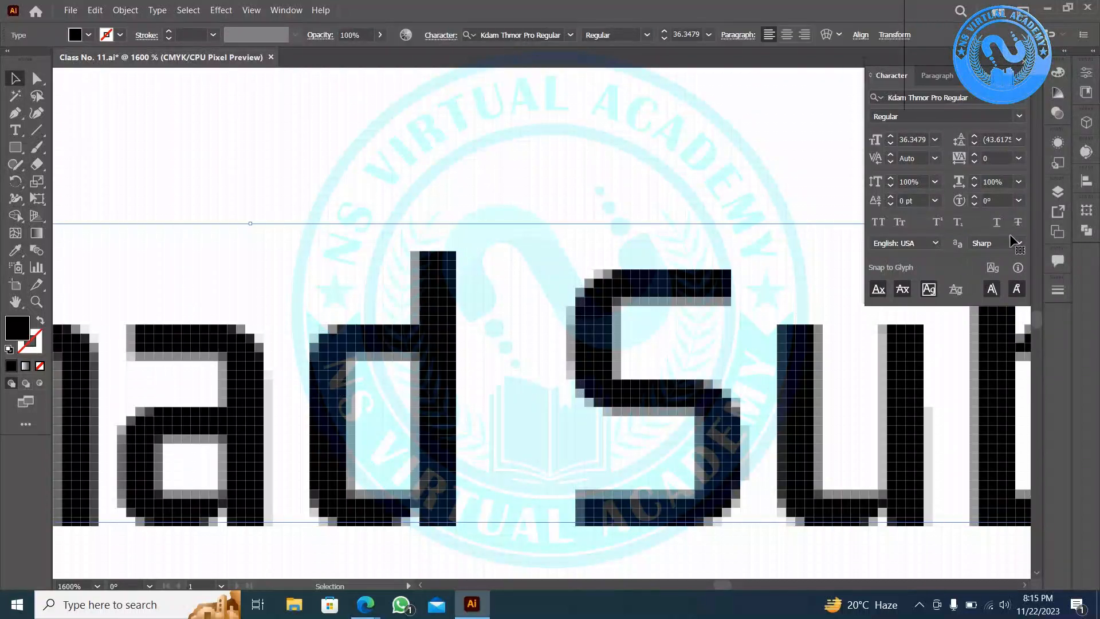
pyautogui.click(1002, 246)
pyautogui.click(991, 256)
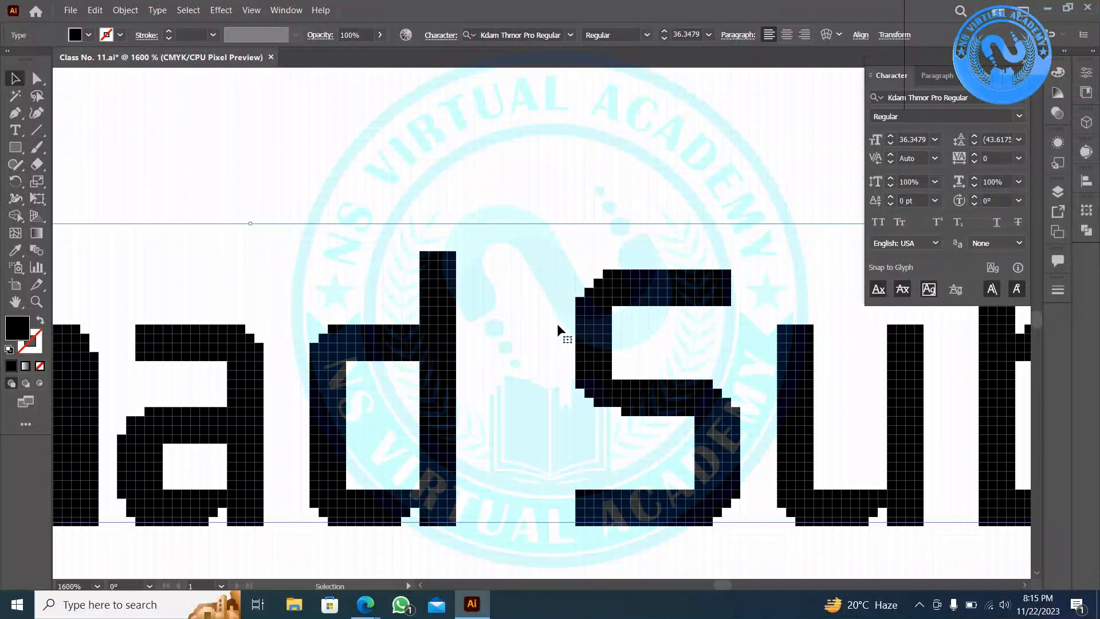
pyautogui.hotkey('ctrl', 'z')
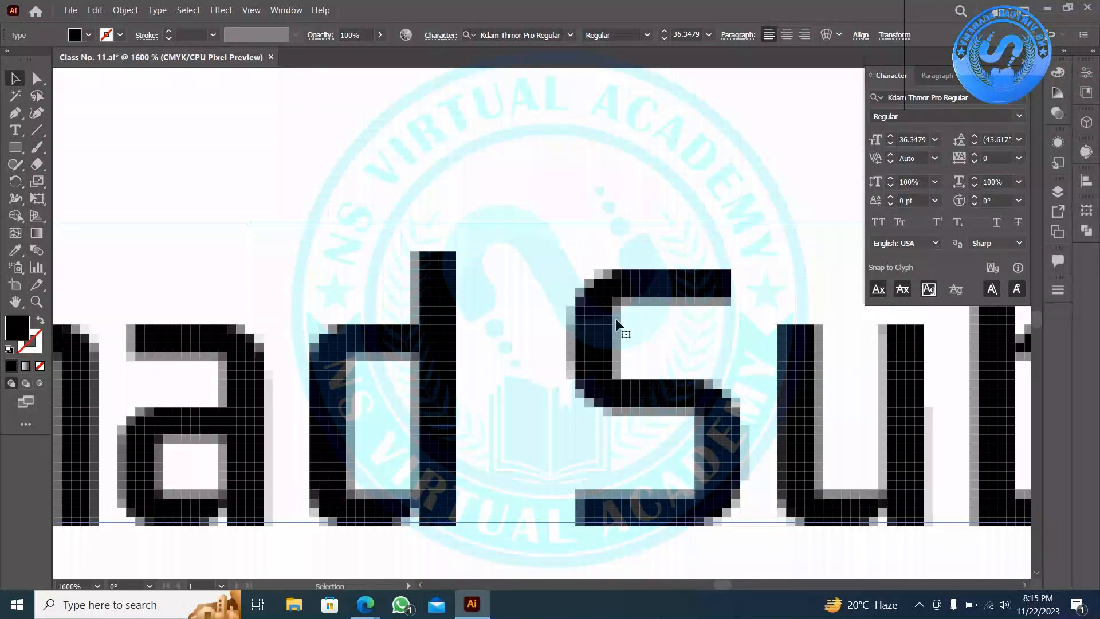
pyautogui.press('ctrl')
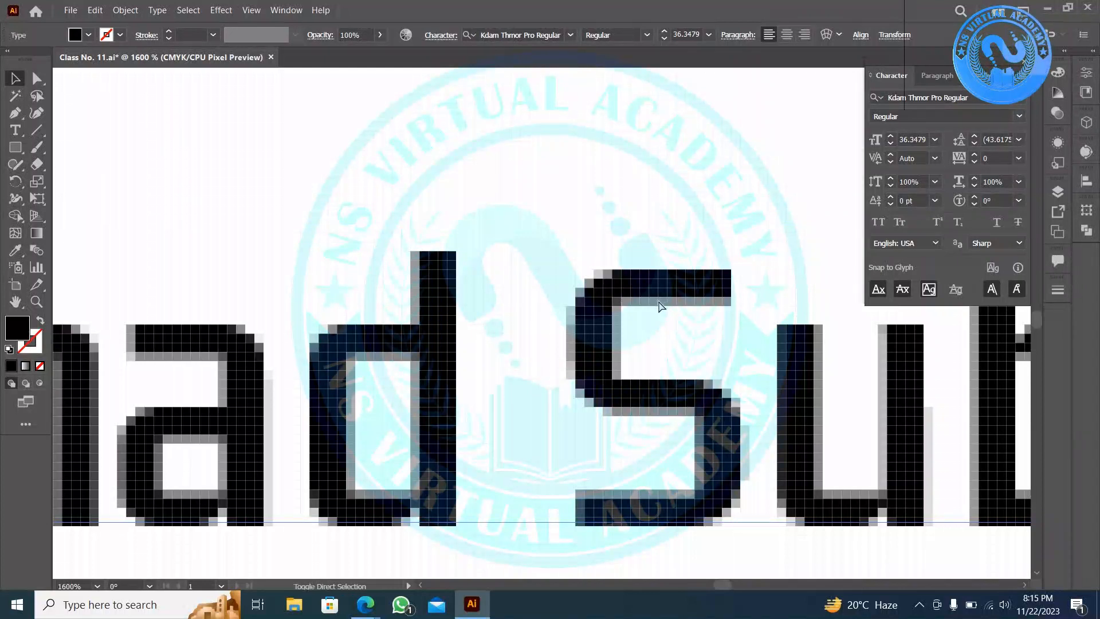
pyautogui.hotkey('ctrl', 'shift', 'z')
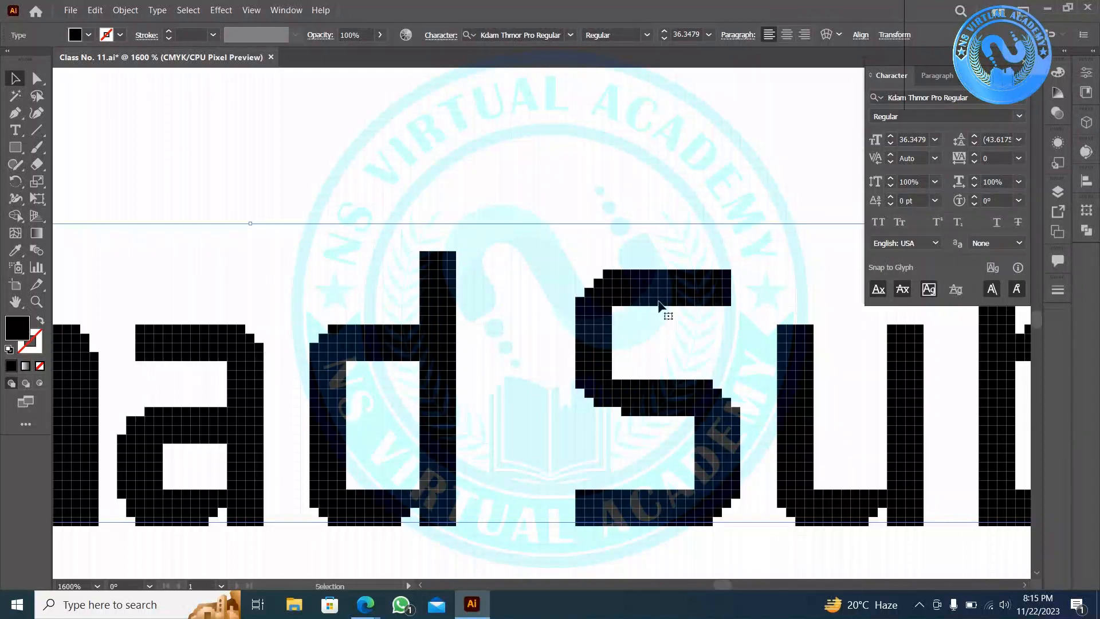
# - Set the name text's anti-aliasing to Sharp and zoom back out
pyautogui.click(1017, 247)
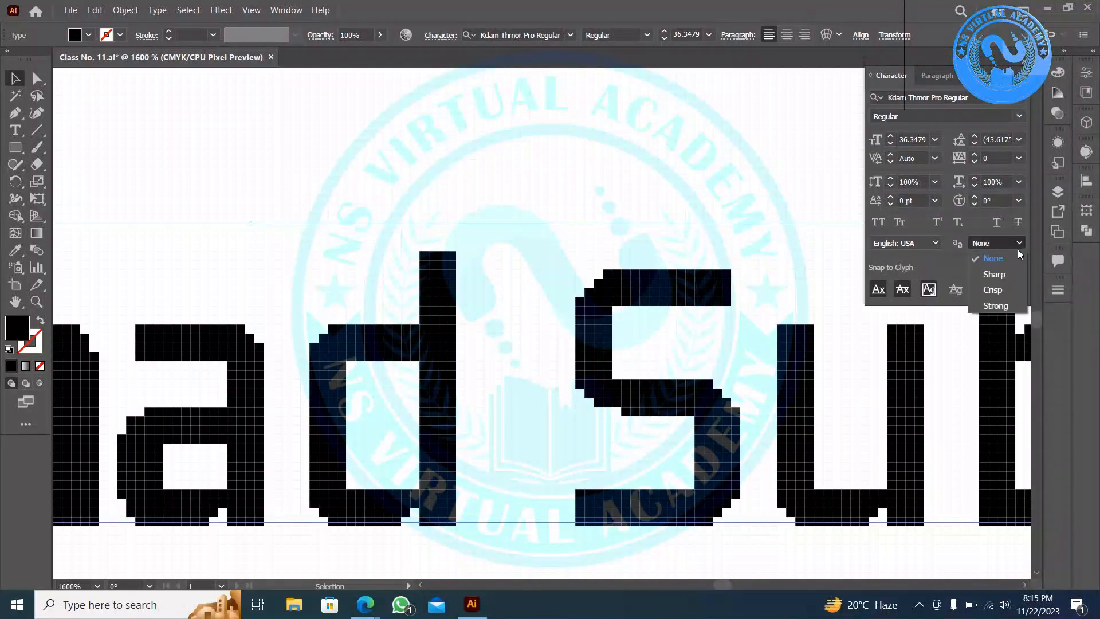
pyautogui.click(993, 273)
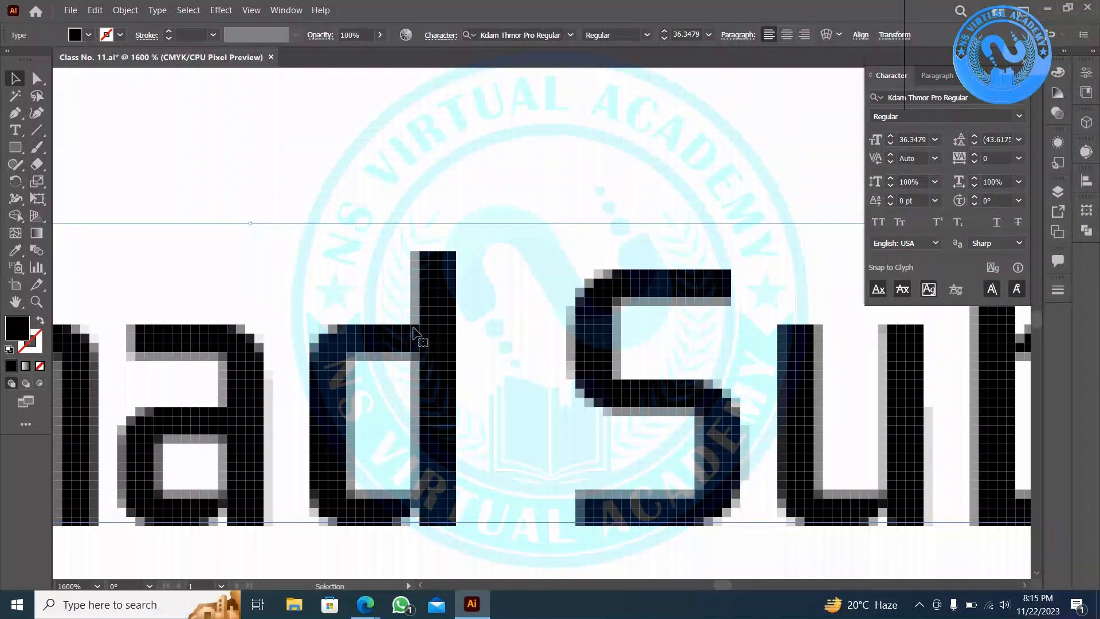
pyautogui.scroll(-2, 314, 361)
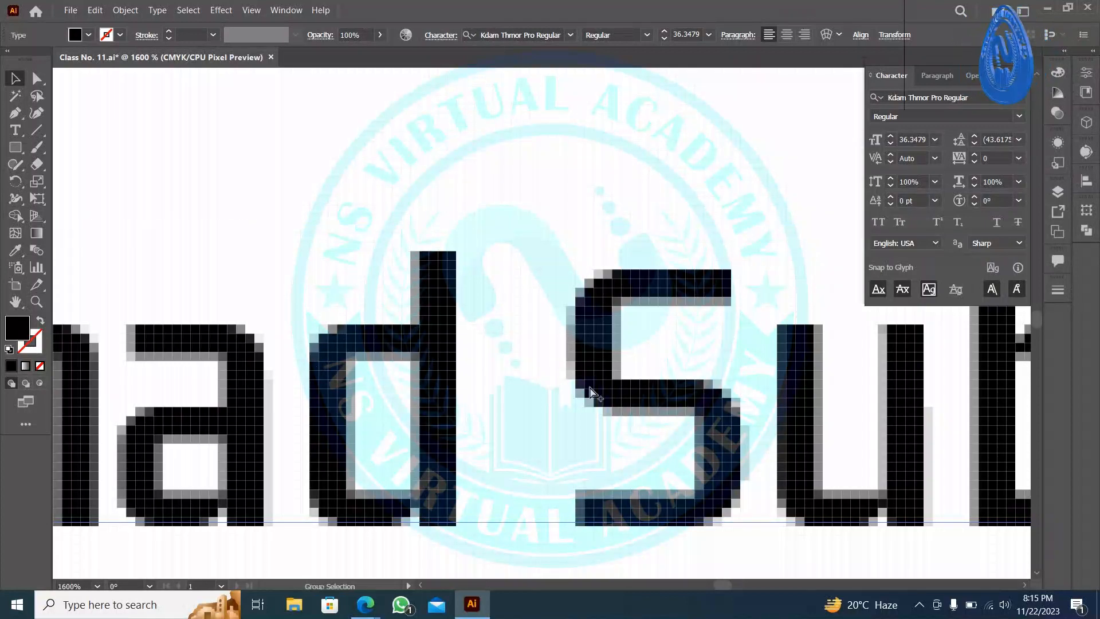
pyautogui.scroll(-1, 591, 393)
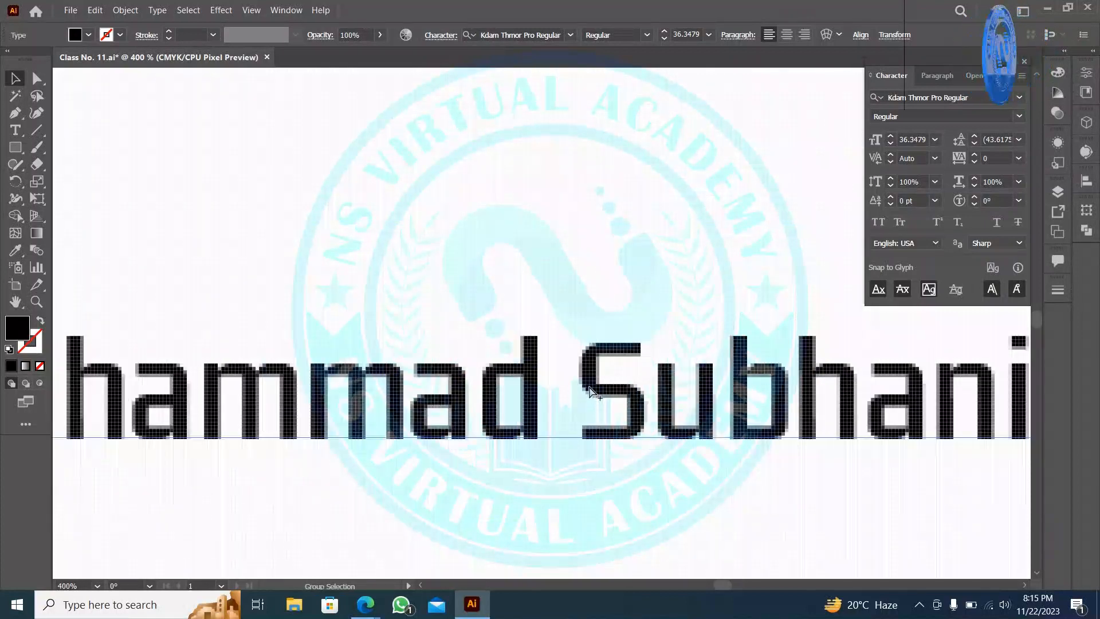
pyautogui.scroll(-1, 592, 392)
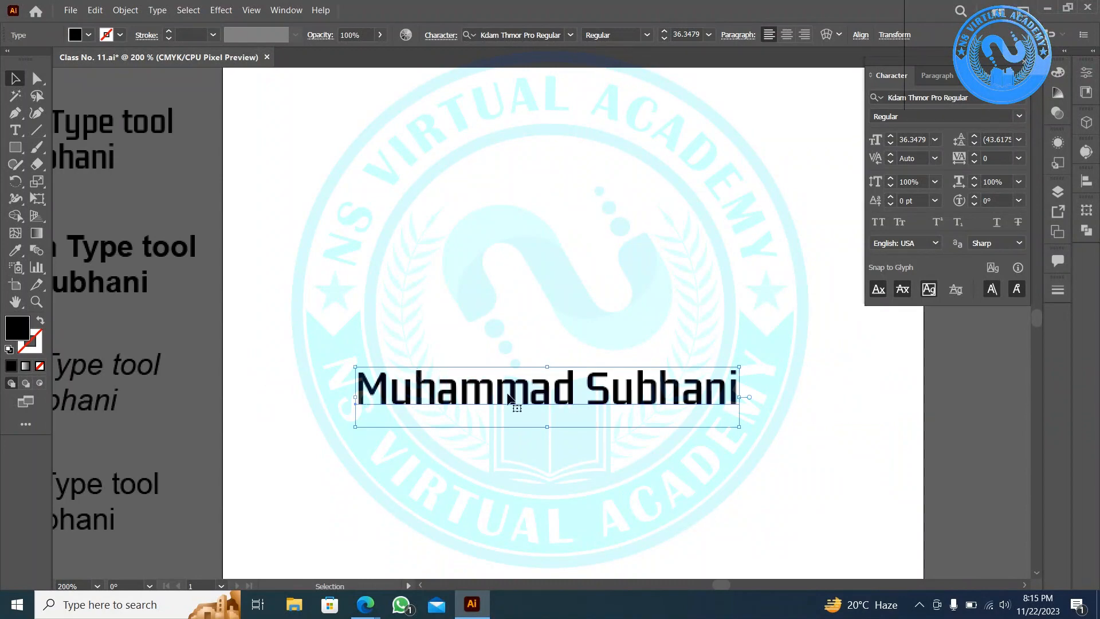
# - Try Crisp and Strong anti-aliasing on the name, return to Sharp, and turn off Pixel Preview
pyautogui.scroll(5, 573, 400)
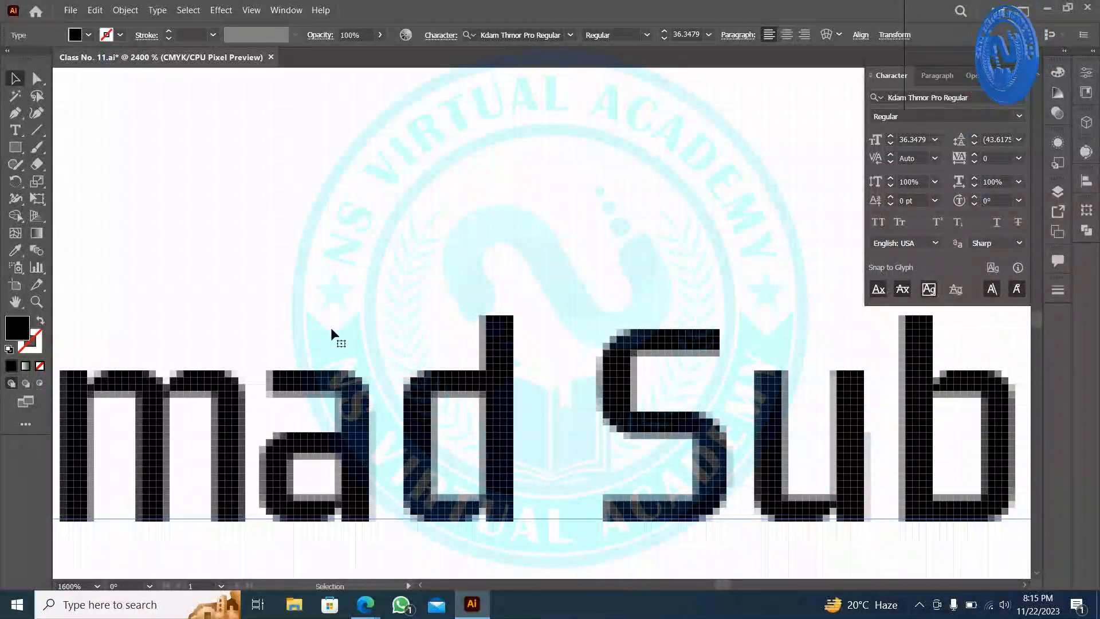
pyautogui.scroll(2, 378, 407)
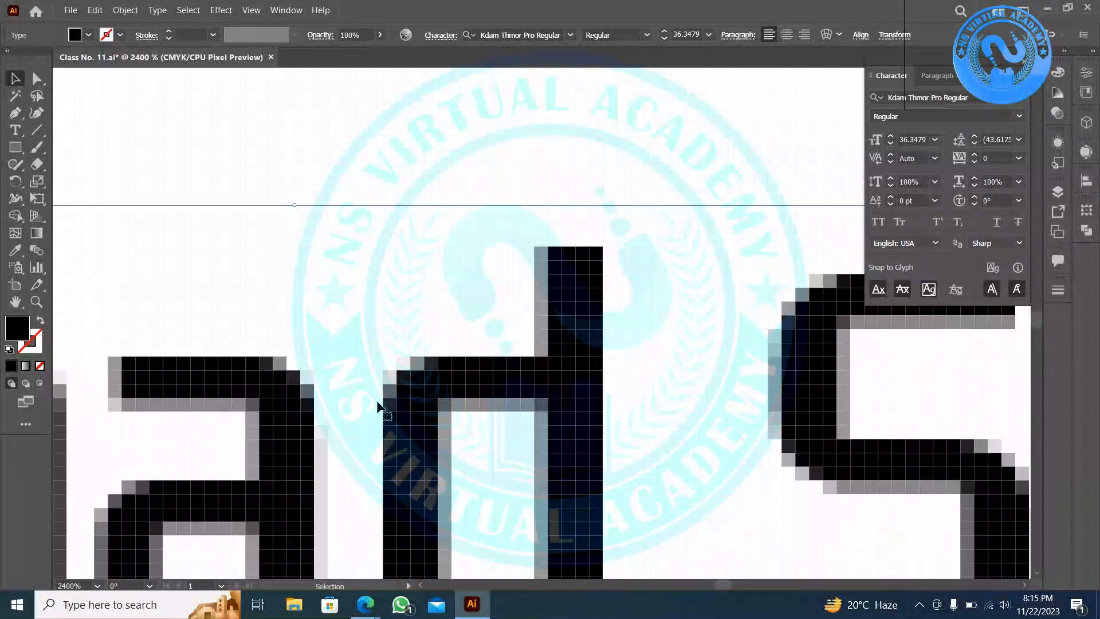
pyautogui.click(994, 246)
pyautogui.click(1004, 292)
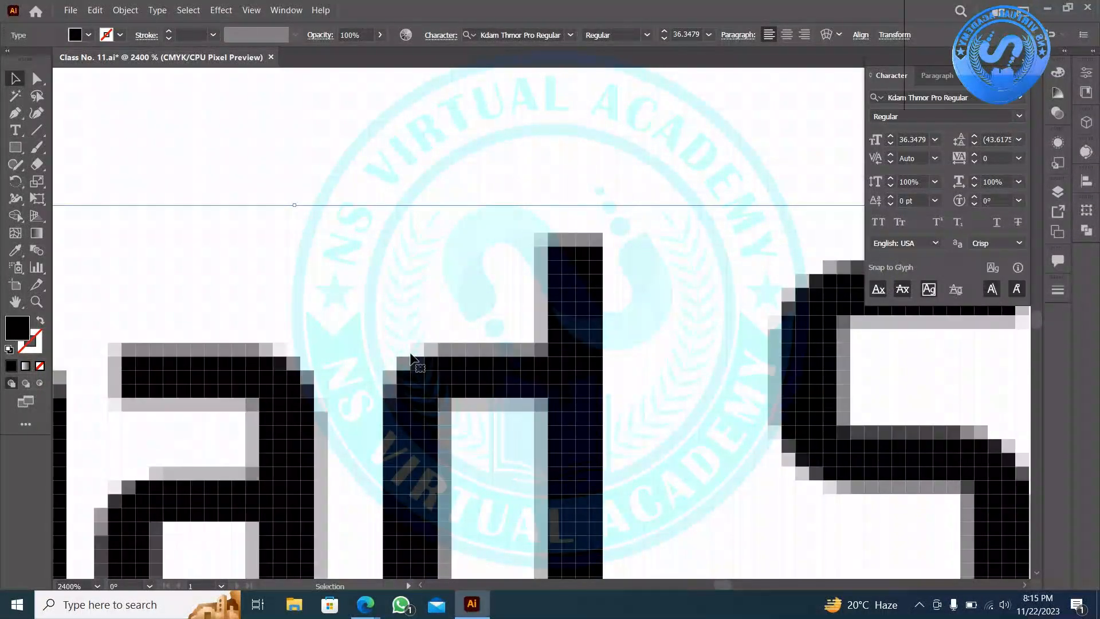
pyautogui.click(998, 245)
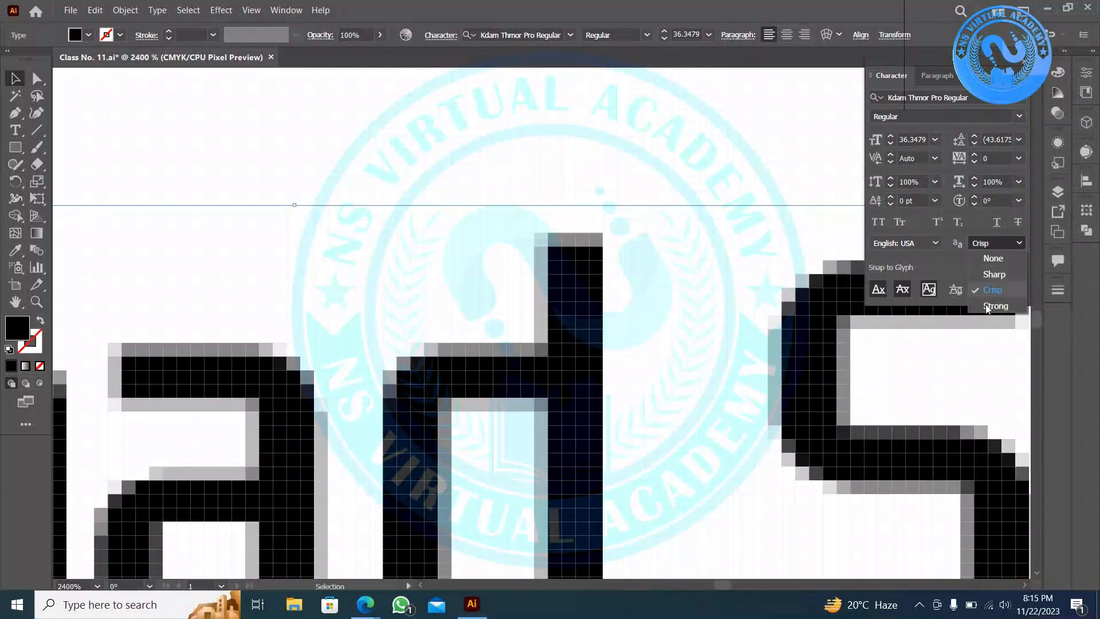
pyautogui.click(1008, 307)
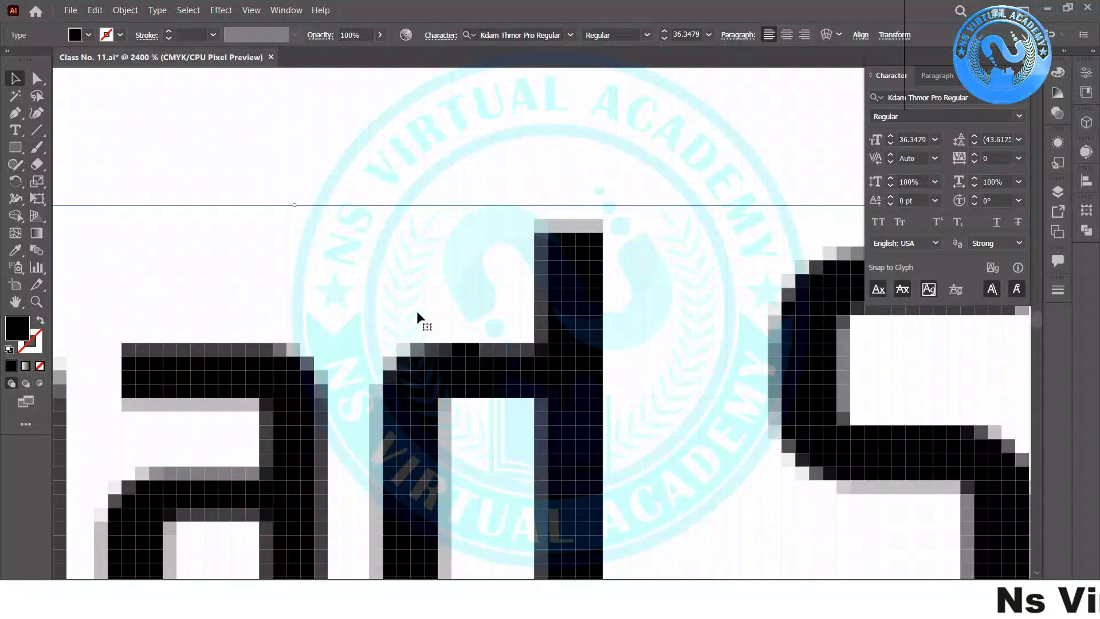
pyautogui.click(984, 243)
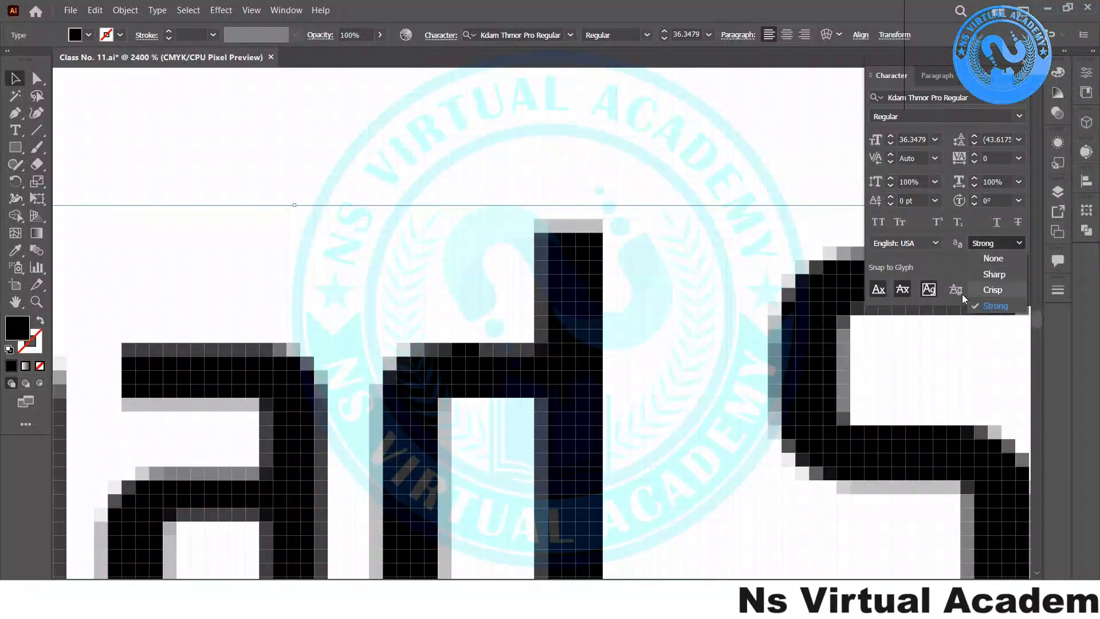
pyautogui.click(995, 275)
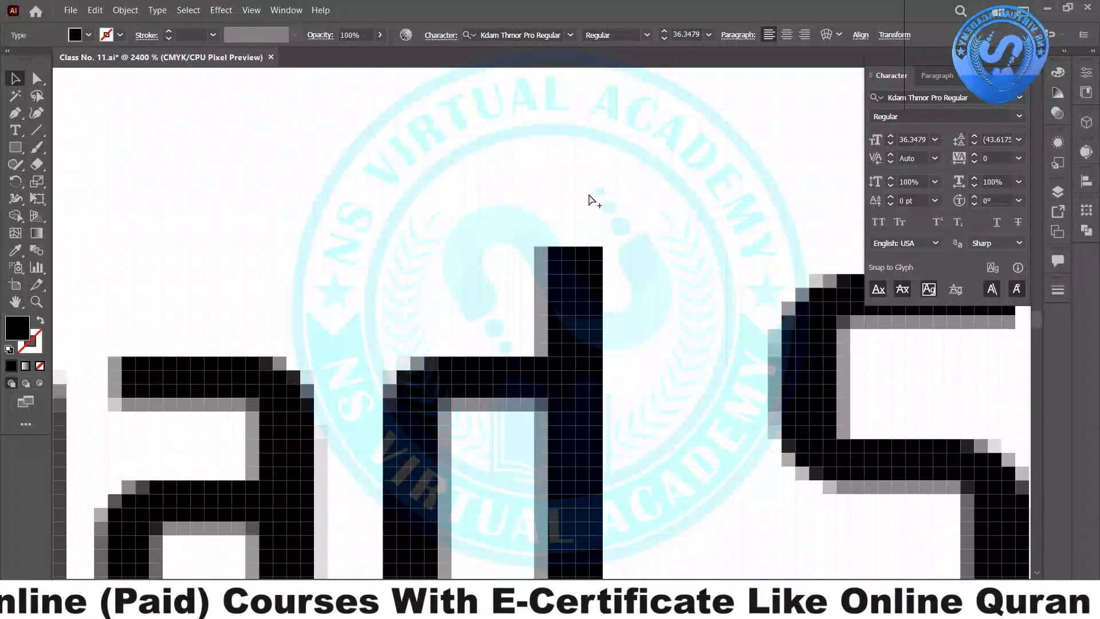
pyautogui.hotkey('ctrl', 'alt', 'y')
# - Move the name text off the artboard onto the pasteboard at the upper left
pyautogui.scroll(-5, 570, 214)
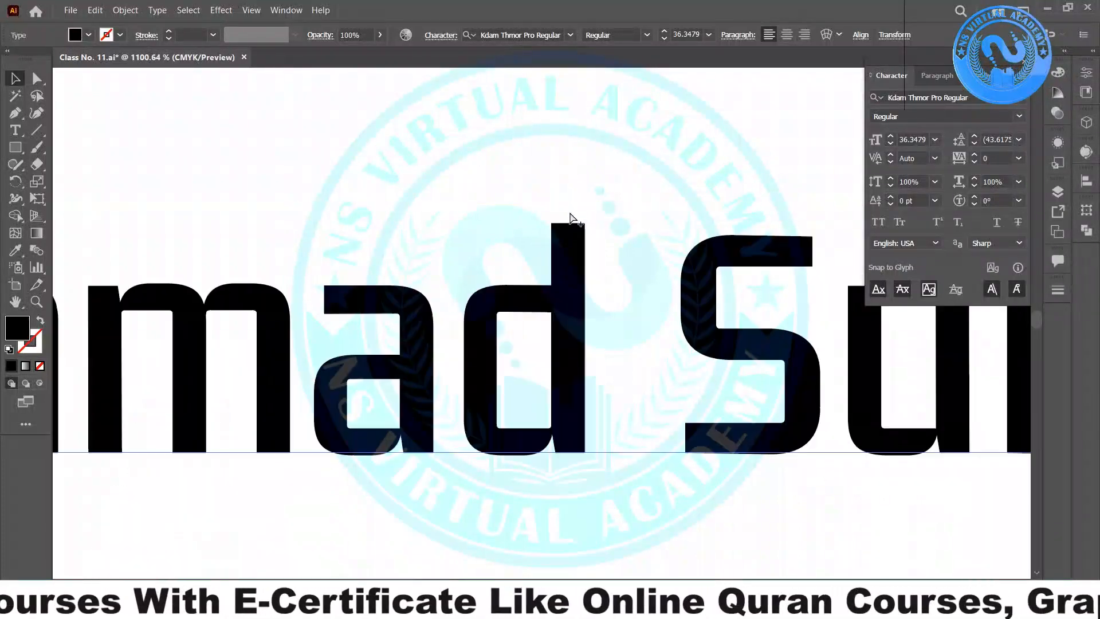
pyautogui.scroll(-3, 570, 213)
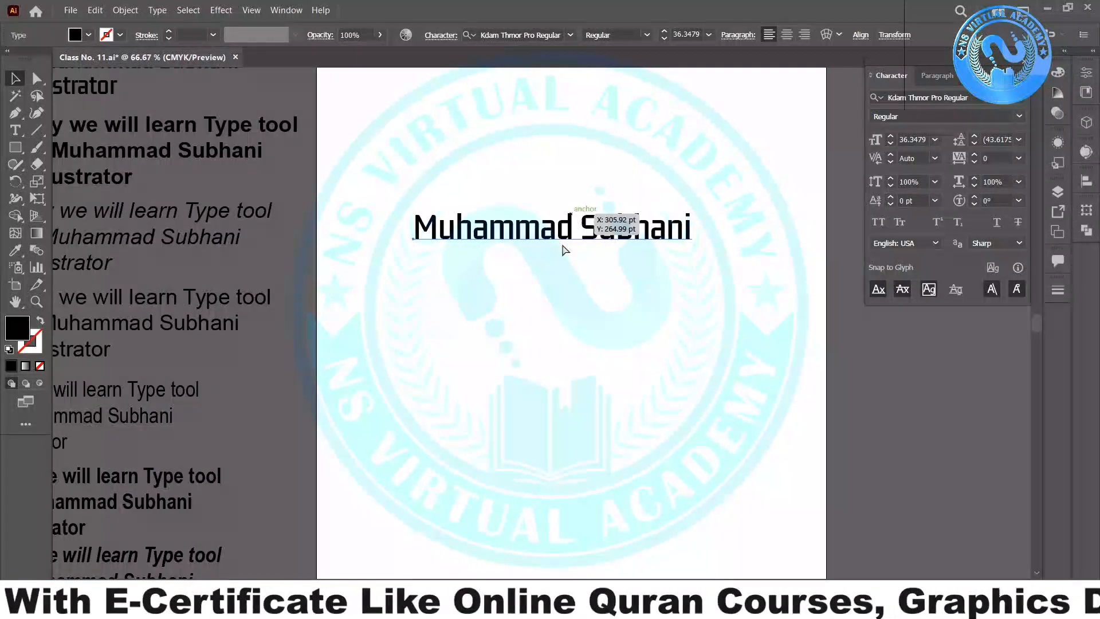
pyautogui.click(544, 334)
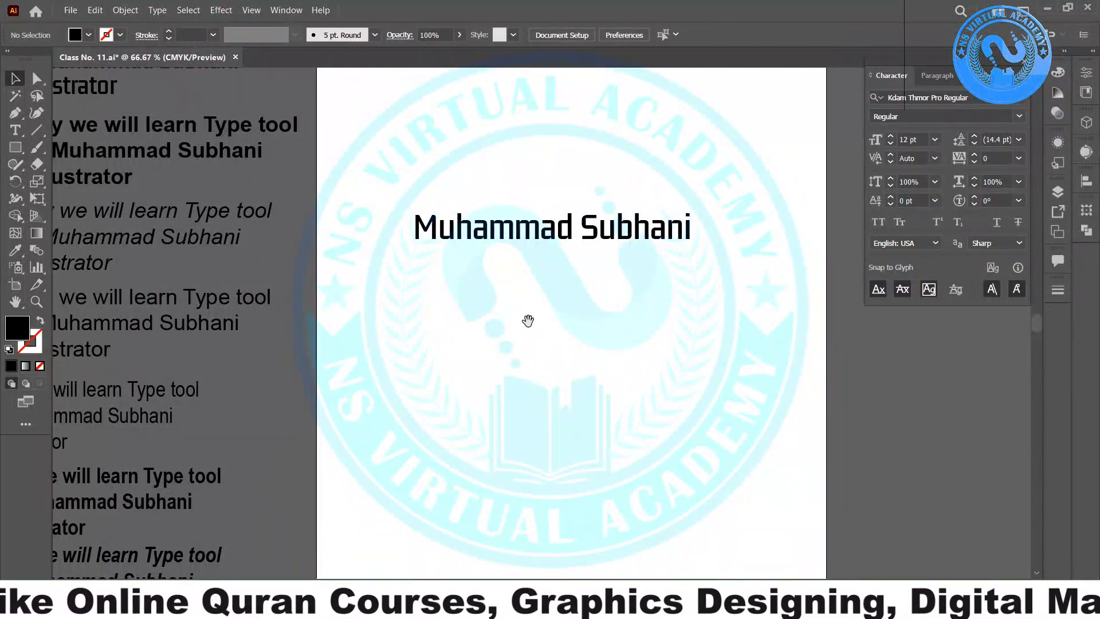
pyautogui.moveTo(508, 304); pyautogui.dragTo(635, 513)
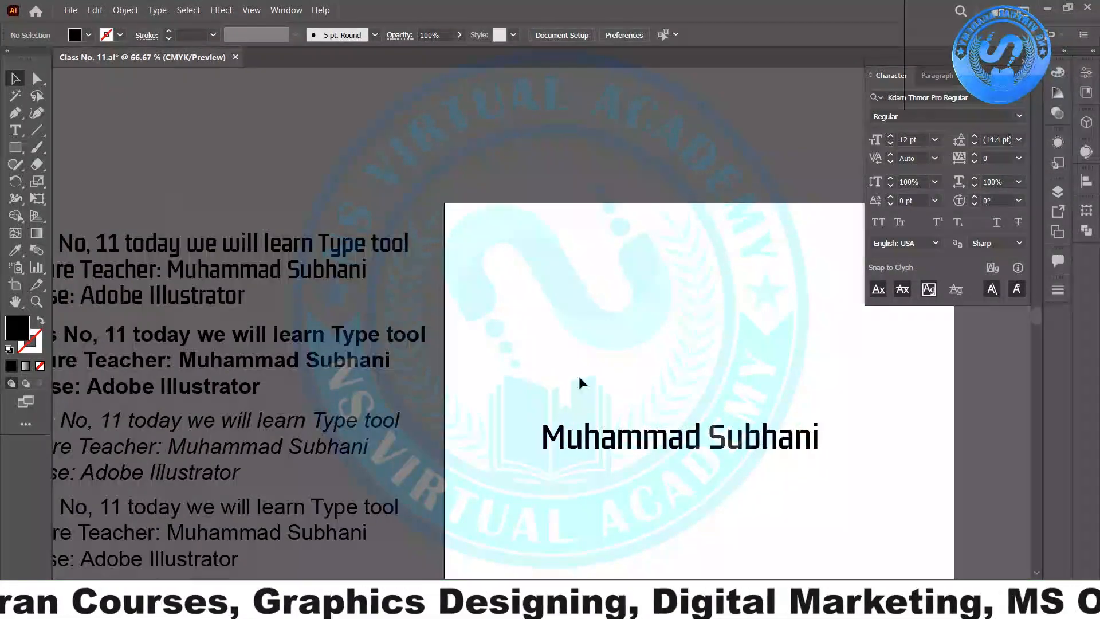
pyautogui.moveTo(676, 438); pyautogui.dragTo(155, 188)
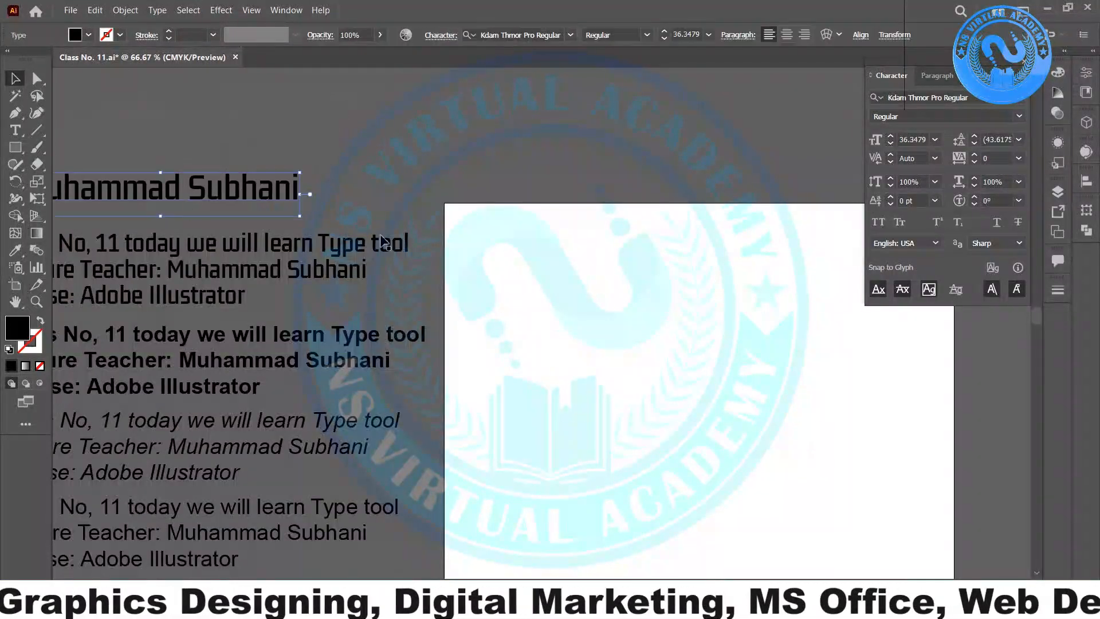
pyautogui.moveTo(597, 343); pyautogui.dragTo(356, 222)
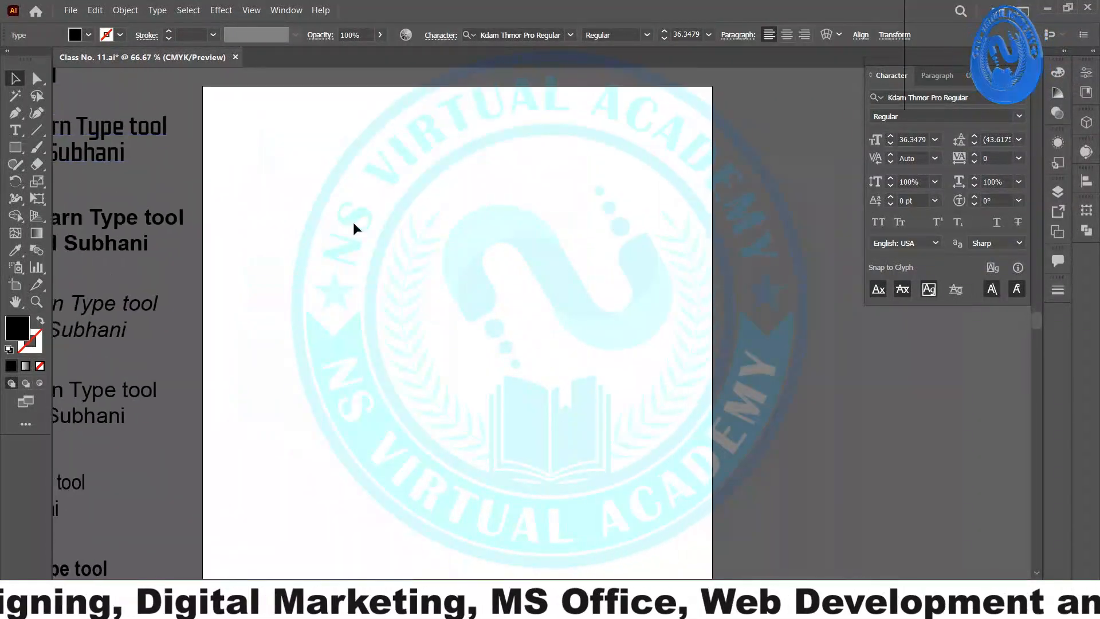
pyautogui.scroll(-2, 350, 218)
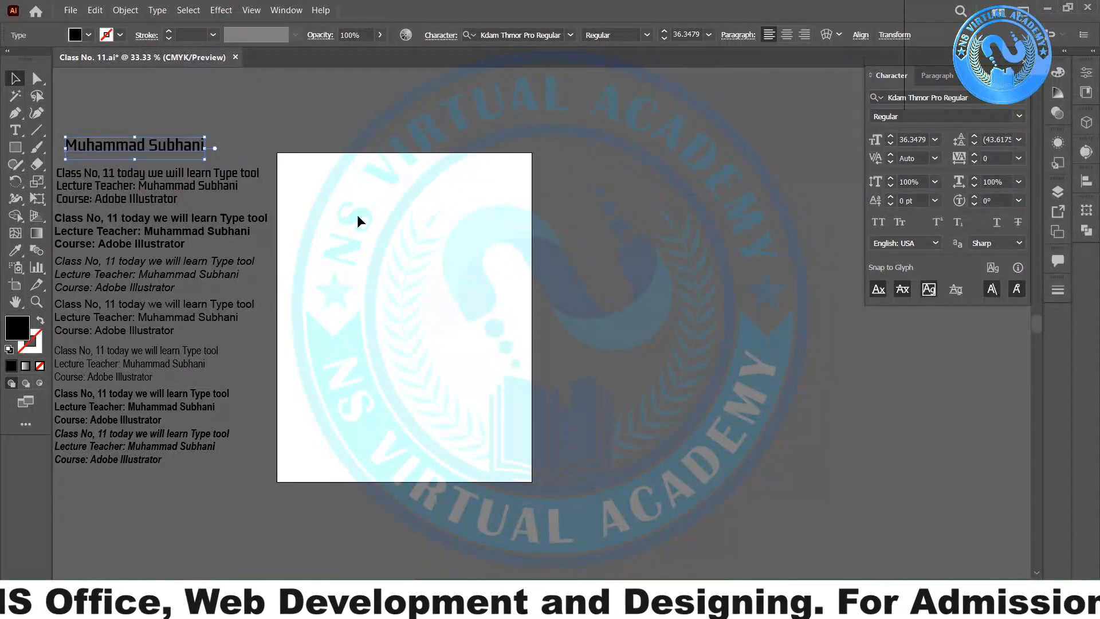
# - Draw an area-text frame across the artboard, filled with Lorem ipsum placeholder text
pyautogui.click(17, 133)
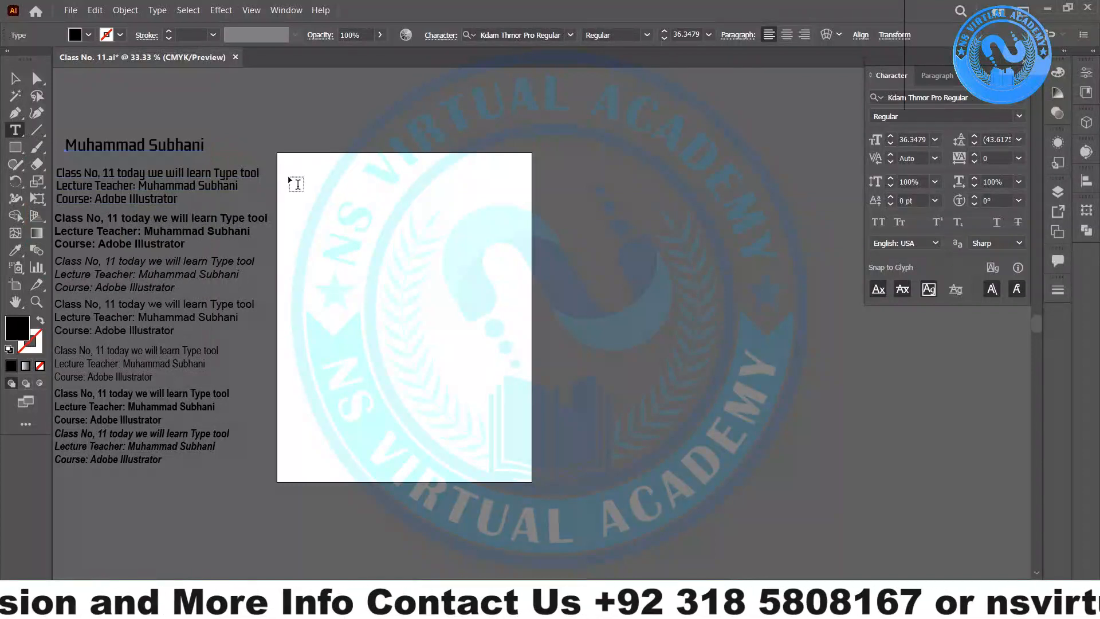
pyautogui.moveTo(290, 164); pyautogui.dragTo(408, 461)
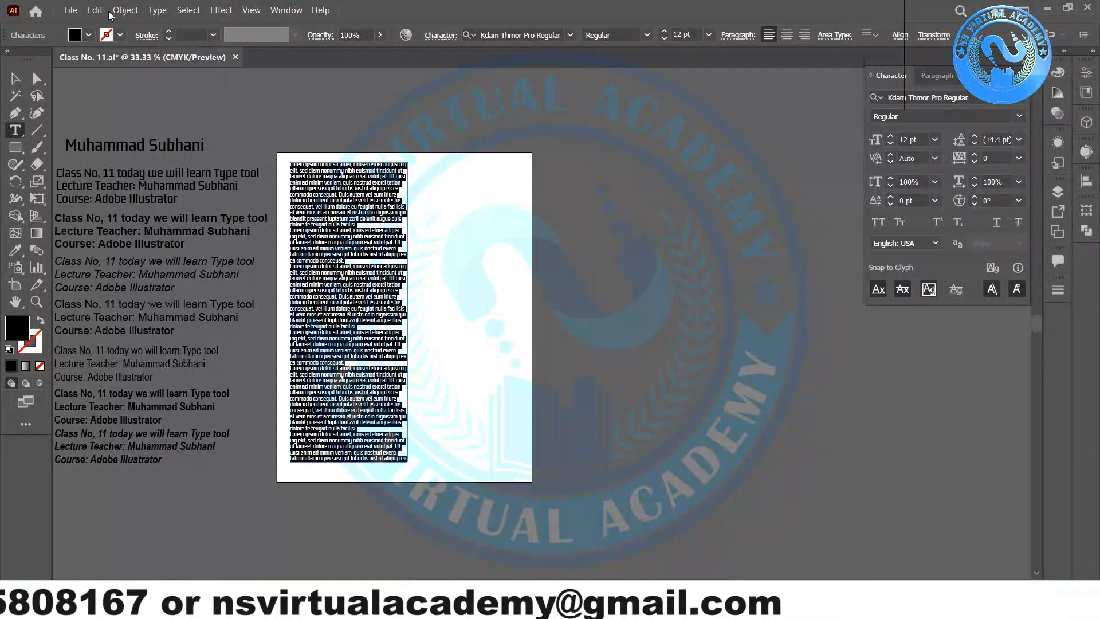
pyautogui.scroll(4, 313, 169)
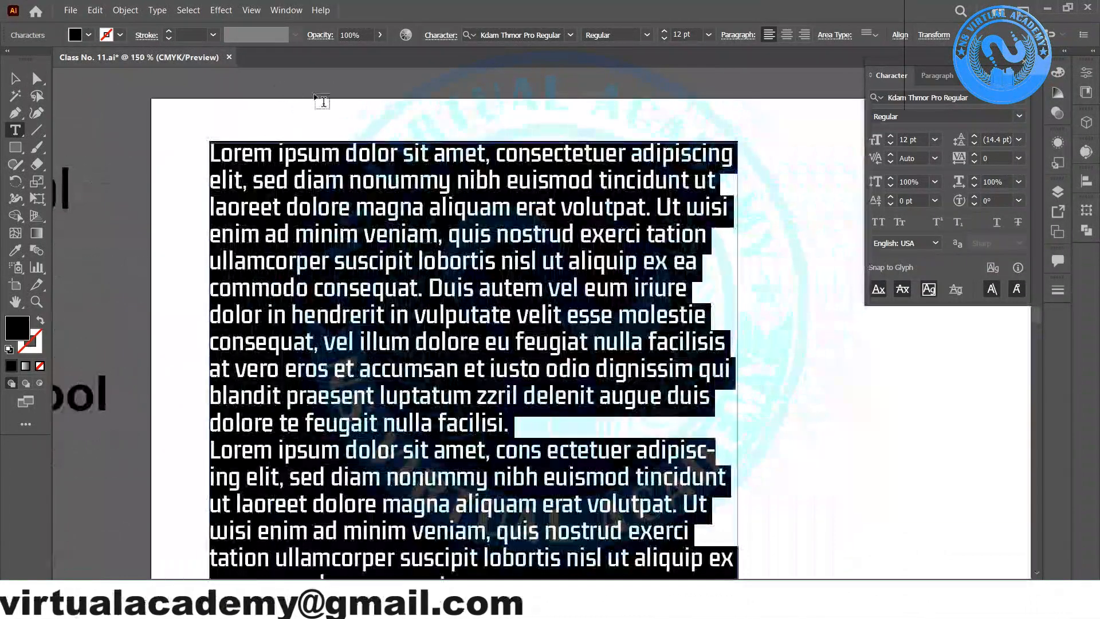
# - Select the placeholder text frame and show its Paragraph panel settings
pyautogui.click(23, 81)
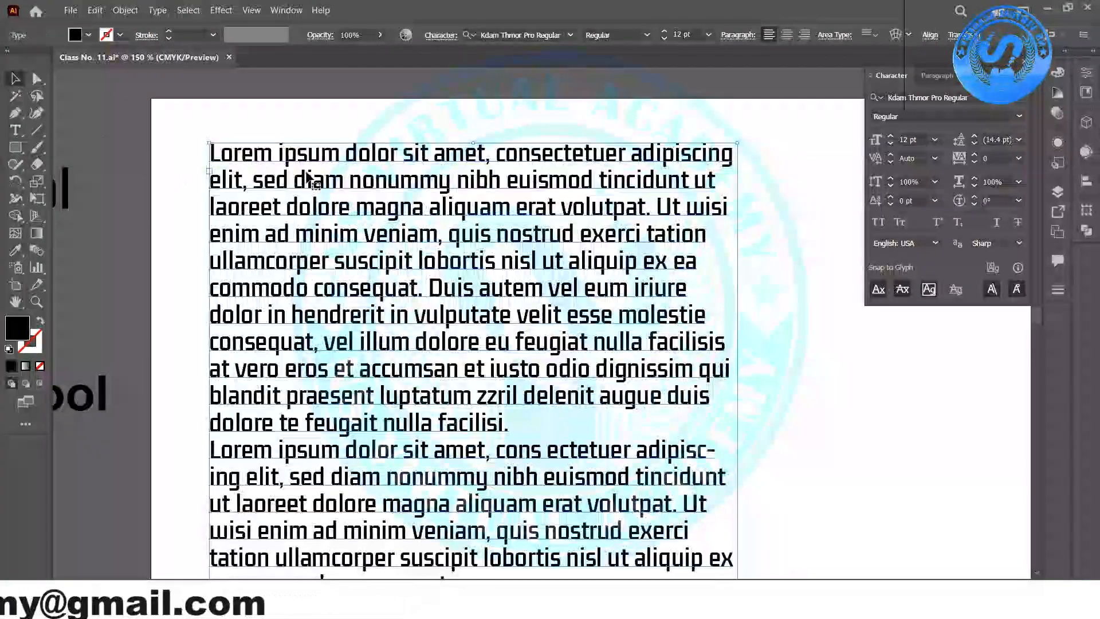
pyautogui.click(360, 125)
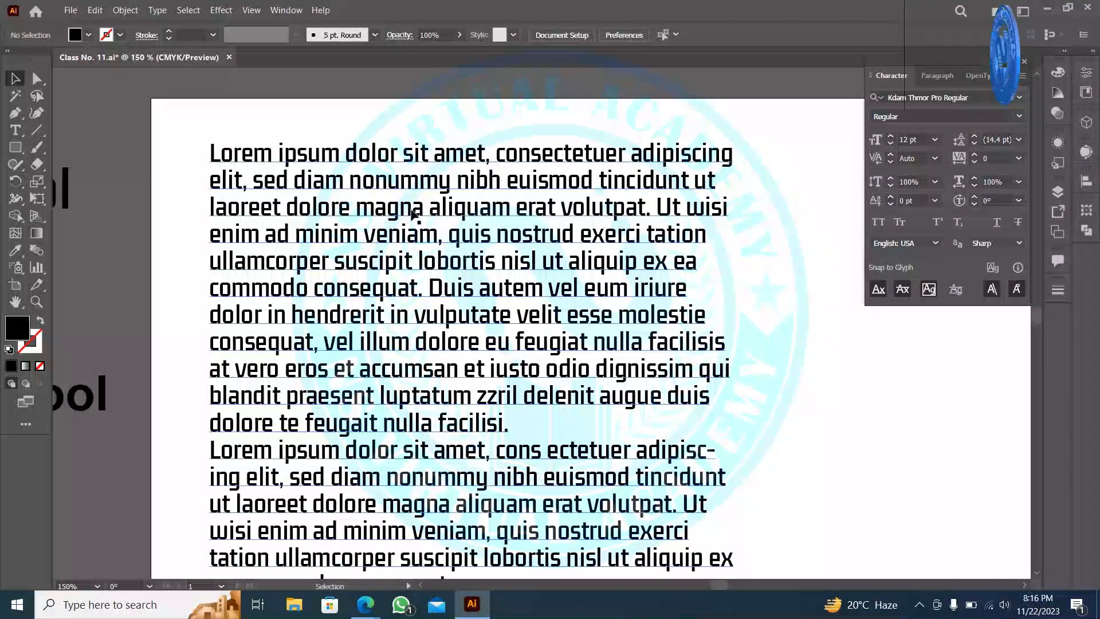
pyautogui.click(269, 184)
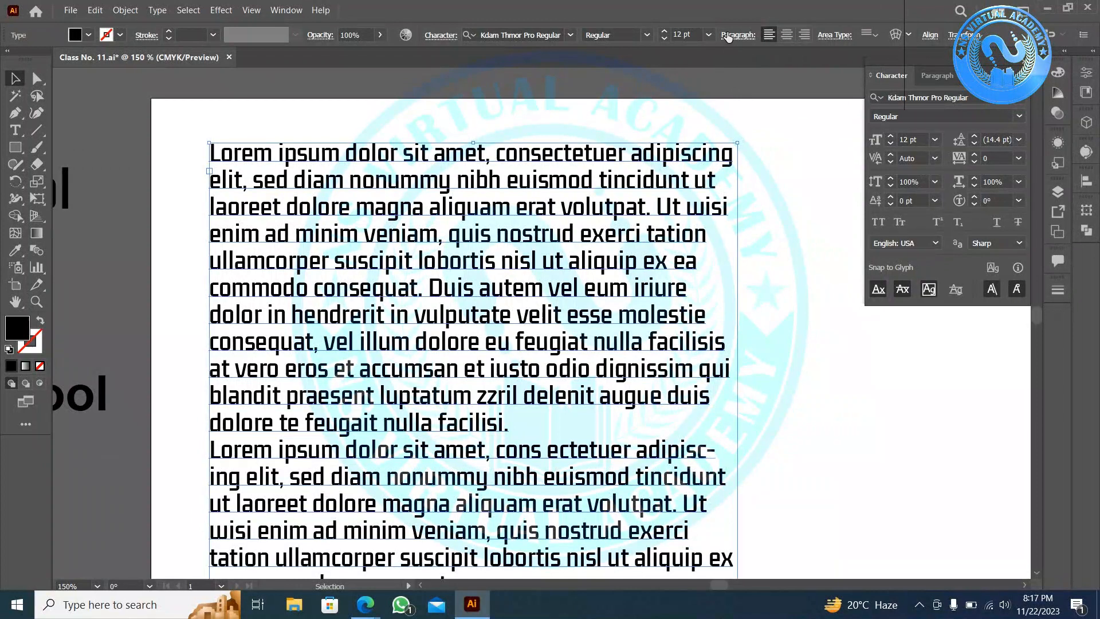
pyautogui.scroll(-1, 727, 47)
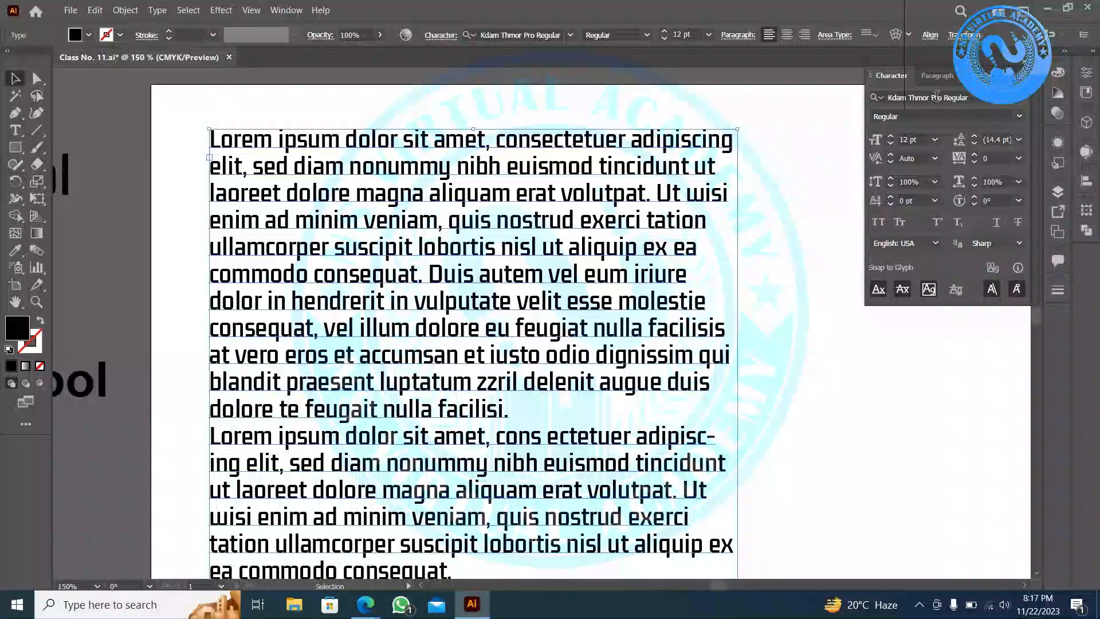
pyautogui.click(928, 76)
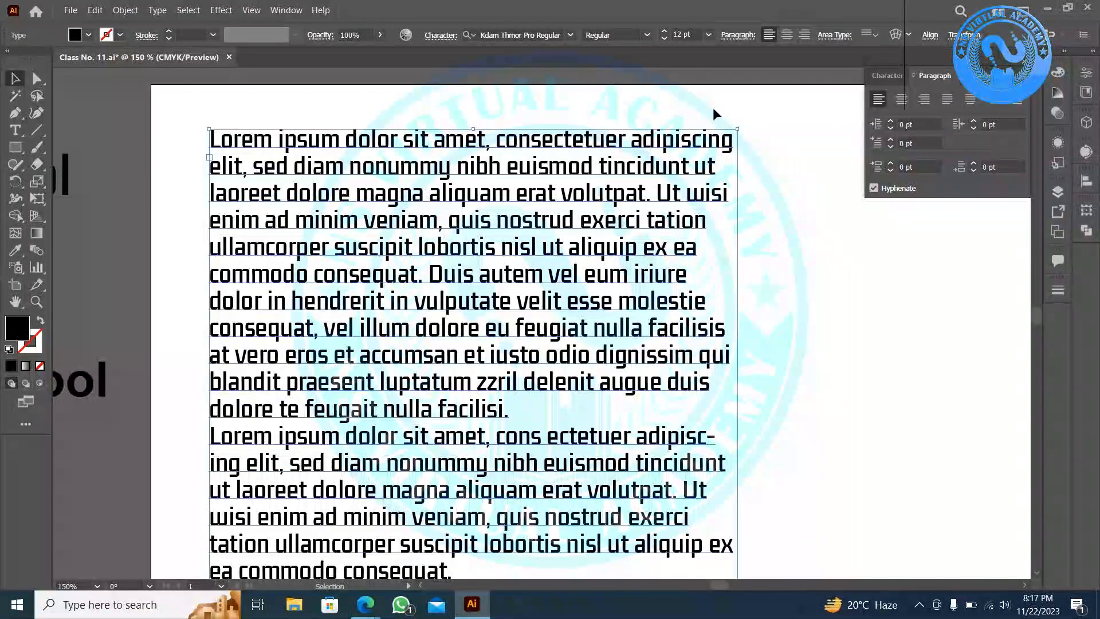
# - Try left and center alignment on the lorem ipsum block, then settle on Align Right
pyautogui.click(900, 101)
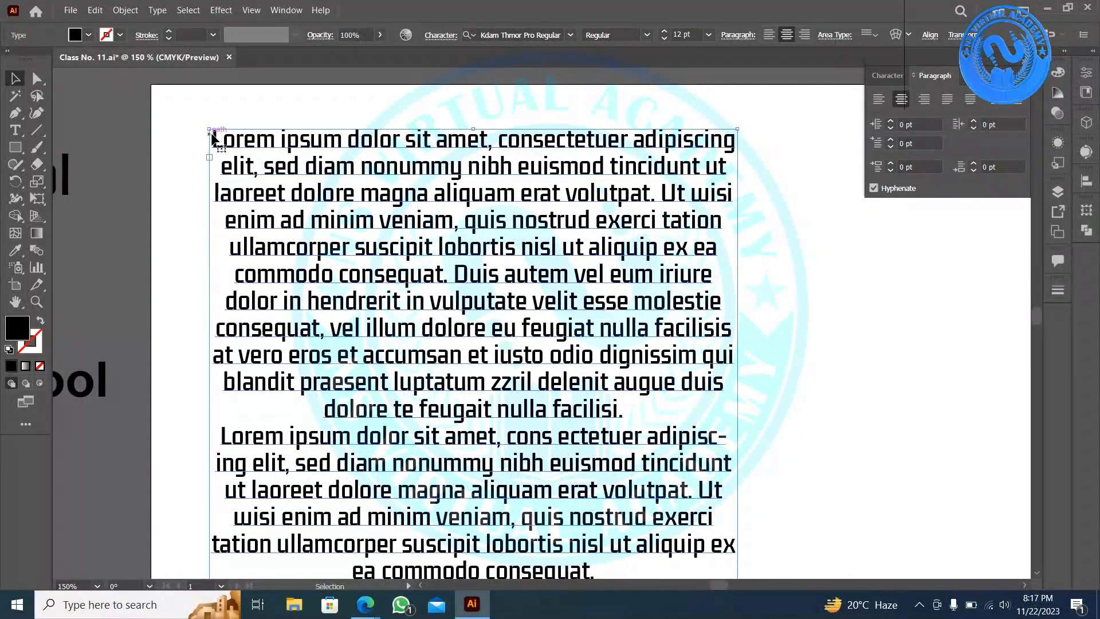
pyautogui.click(774, 195)
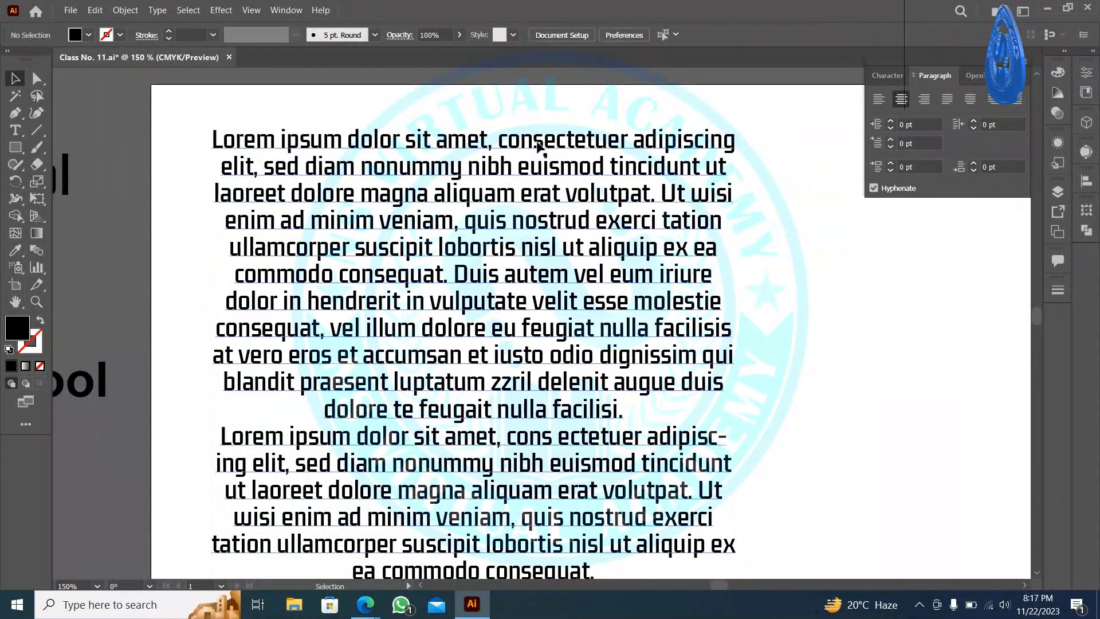
pyautogui.click(628, 250)
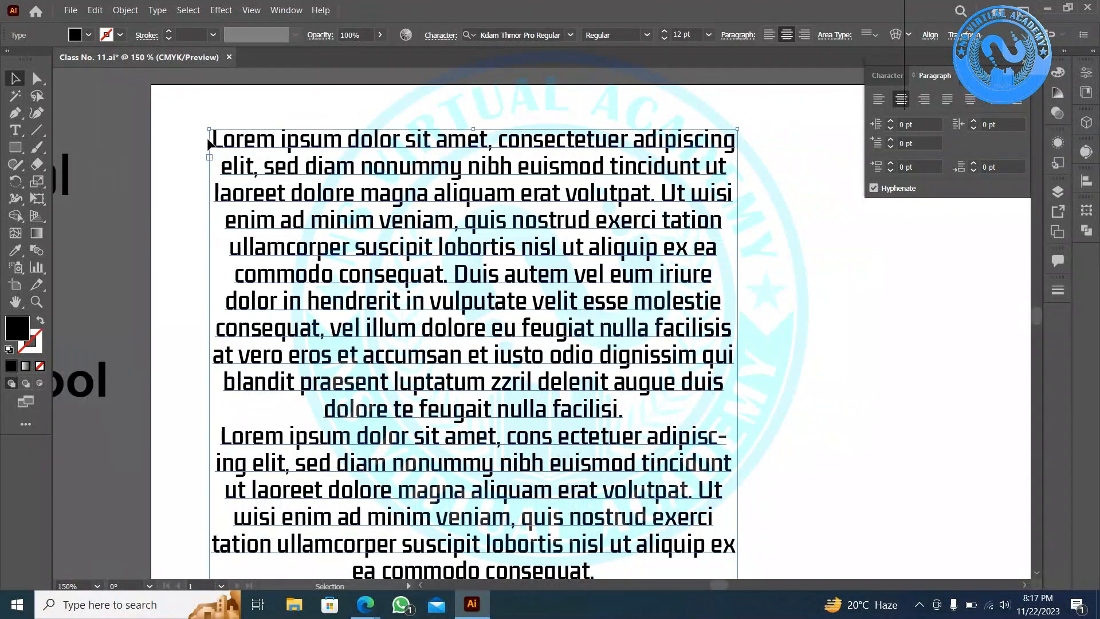
pyautogui.click(878, 99)
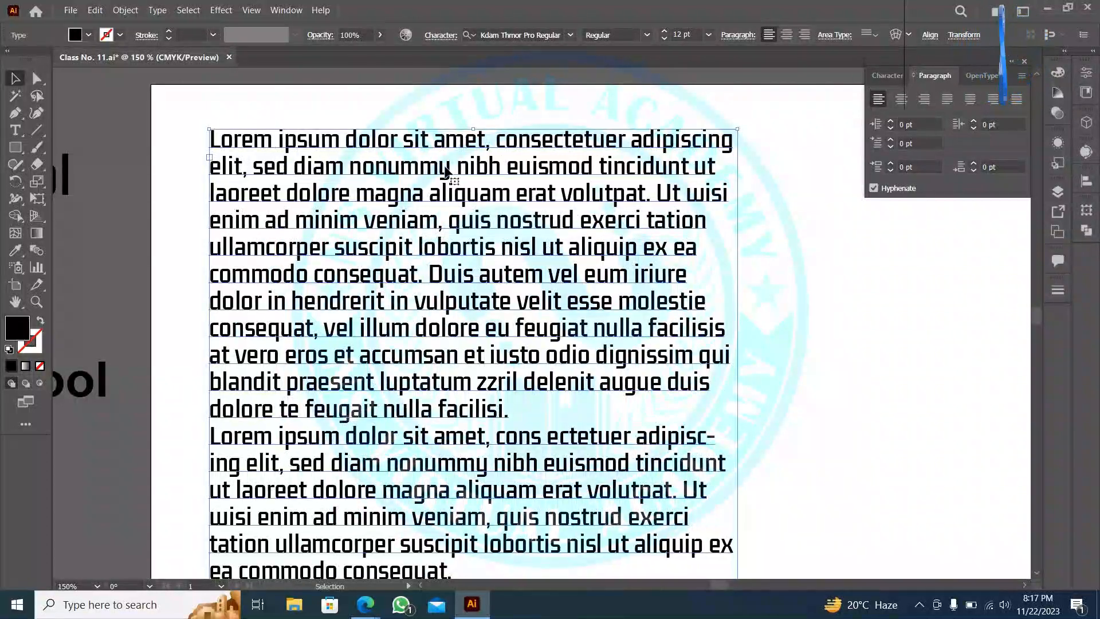
pyautogui.click(901, 100)
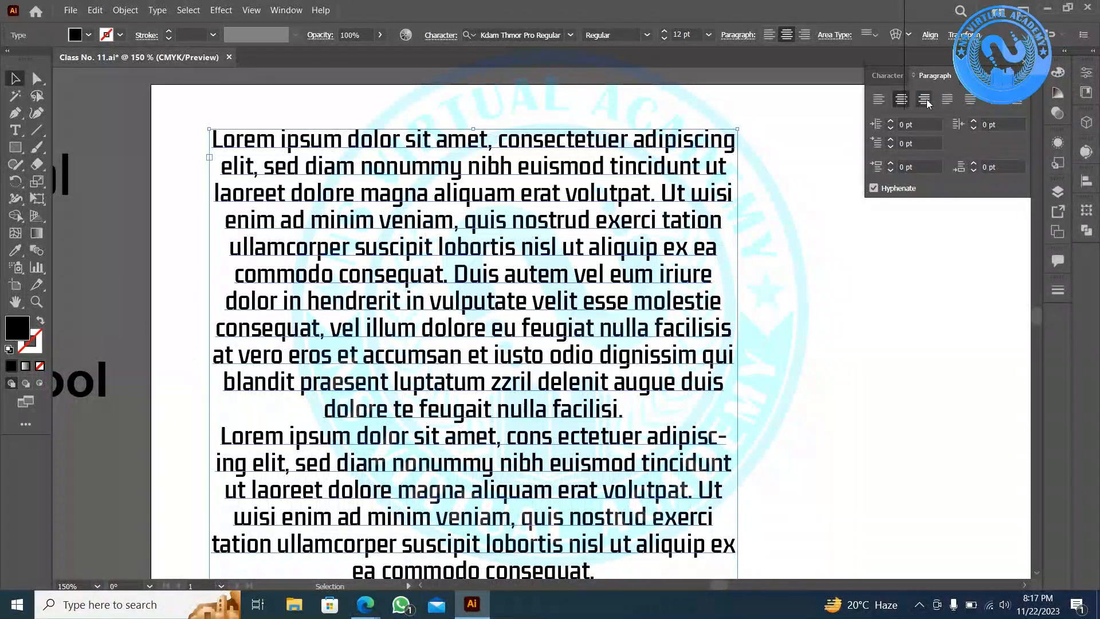
pyautogui.click(926, 101)
pyautogui.click(784, 210)
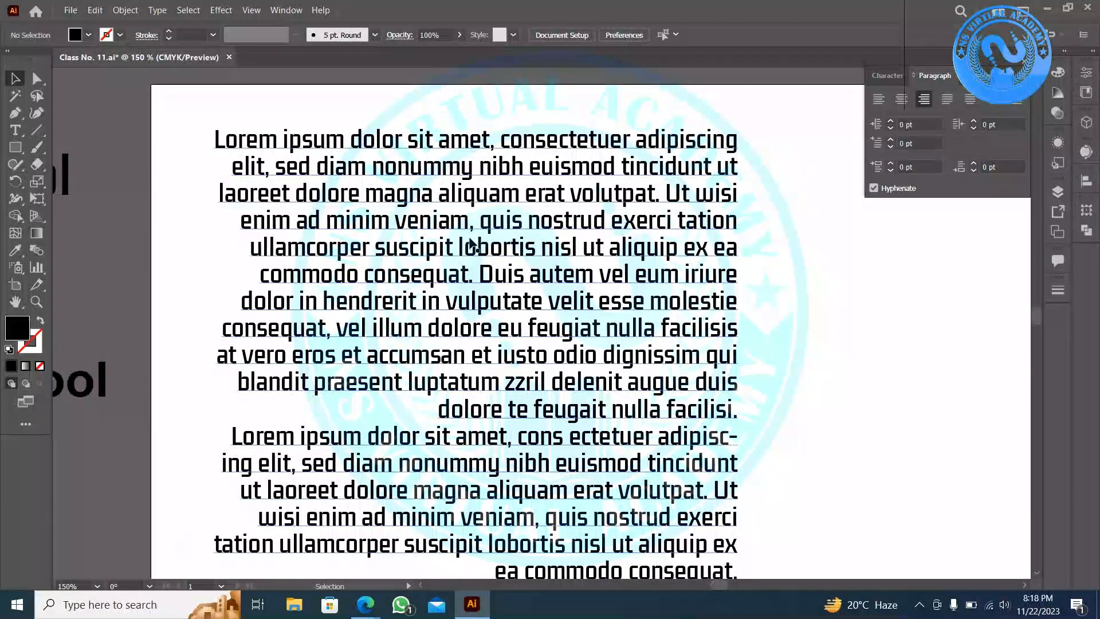
pyautogui.click(566, 177)
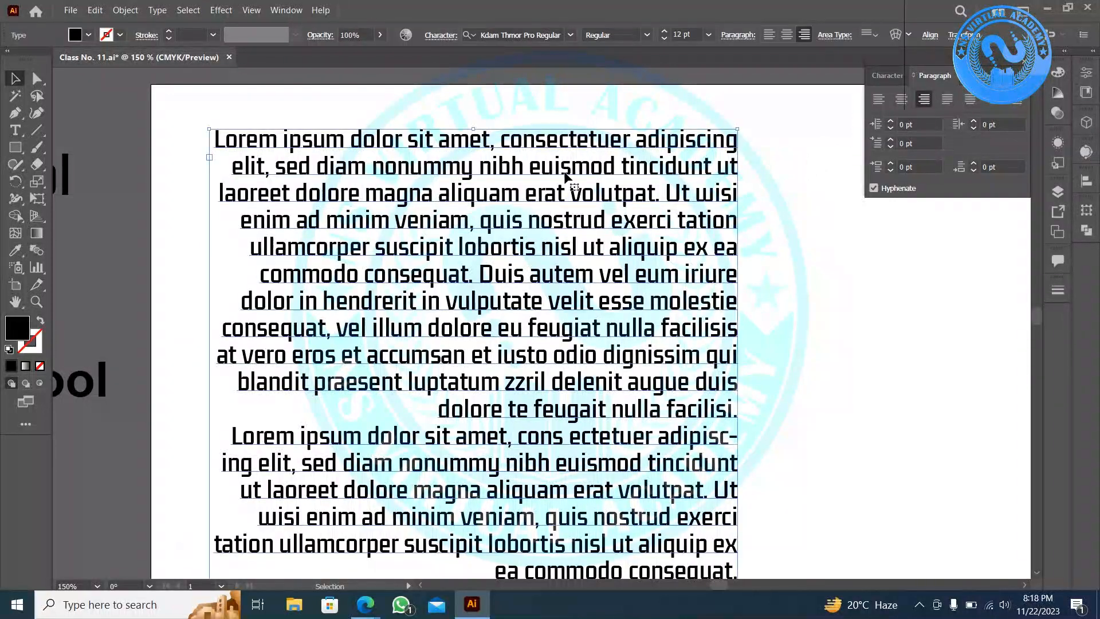
# - Try justifying the paragraphs with last lines aligned left, center and right
pyautogui.click(947, 103)
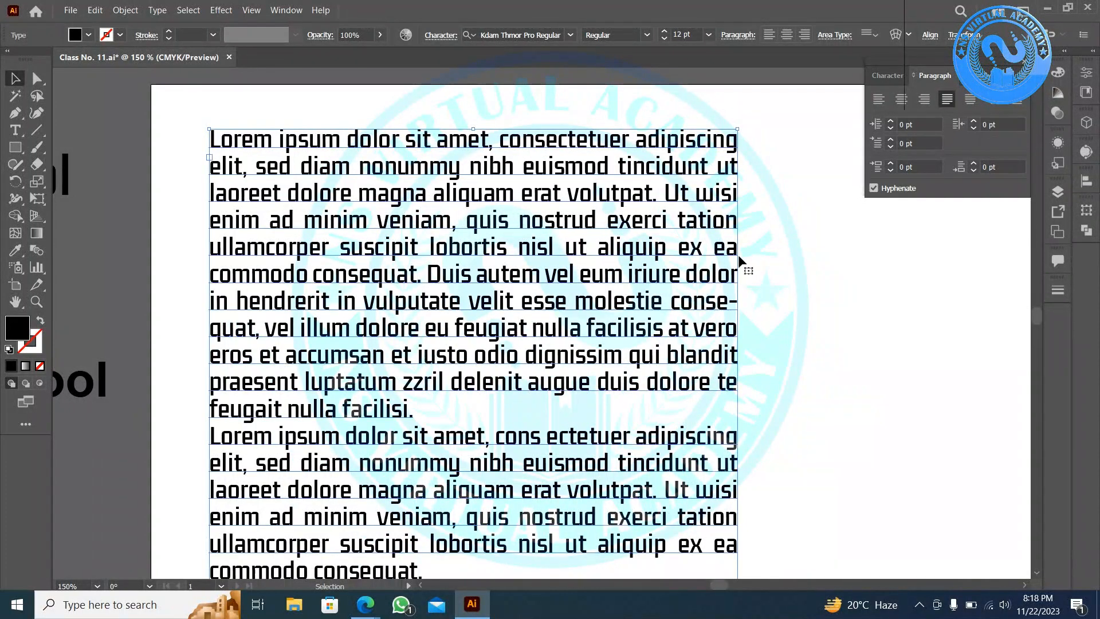
pyautogui.click(880, 255)
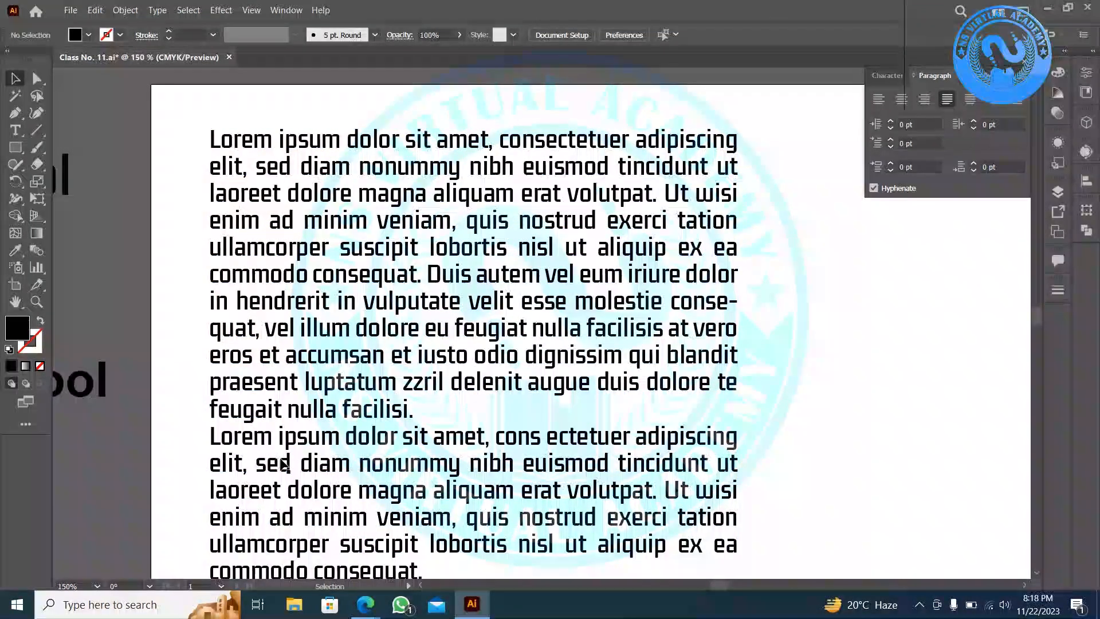
pyautogui.click(419, 413)
pyautogui.scroll(-2, 419, 414)
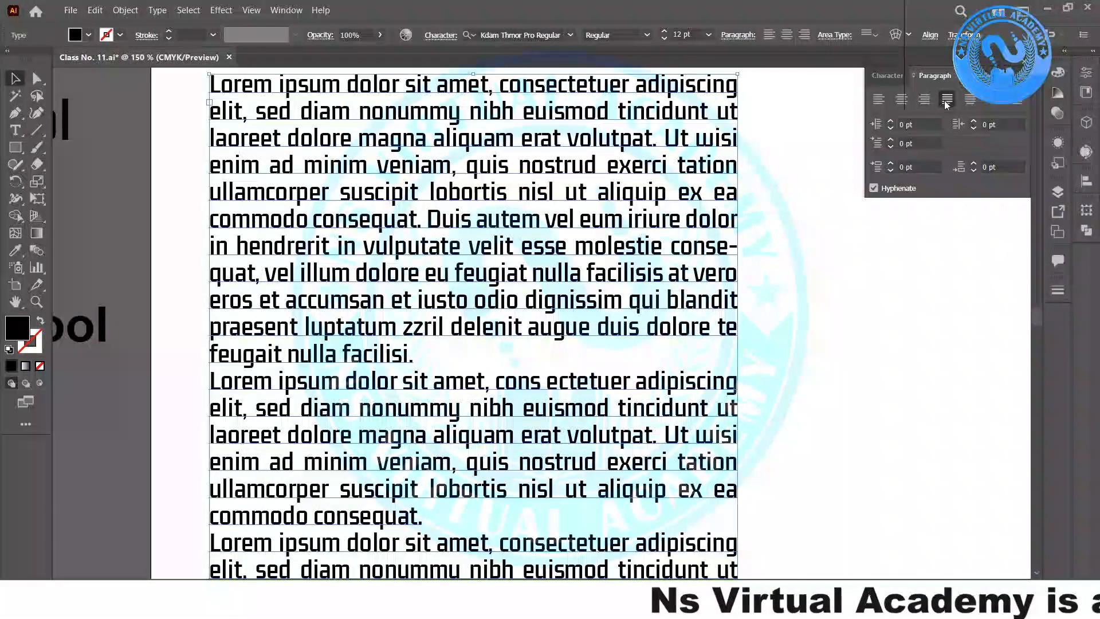
pyautogui.click(971, 100)
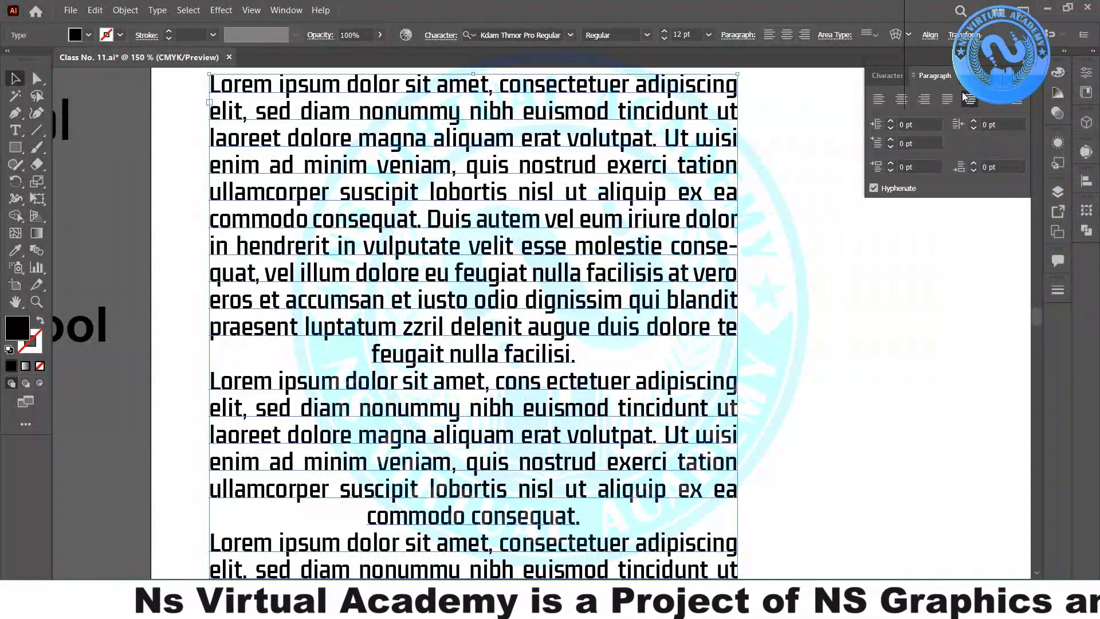
pyautogui.hotkey('ctrl', 'shift', 'j')
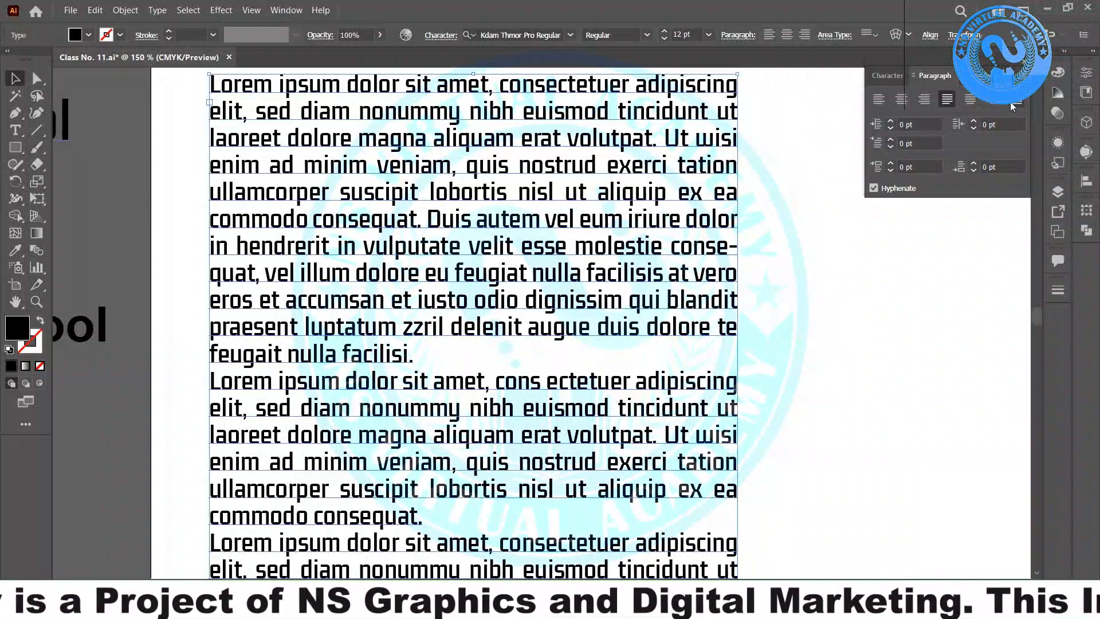
pyautogui.click(976, 102)
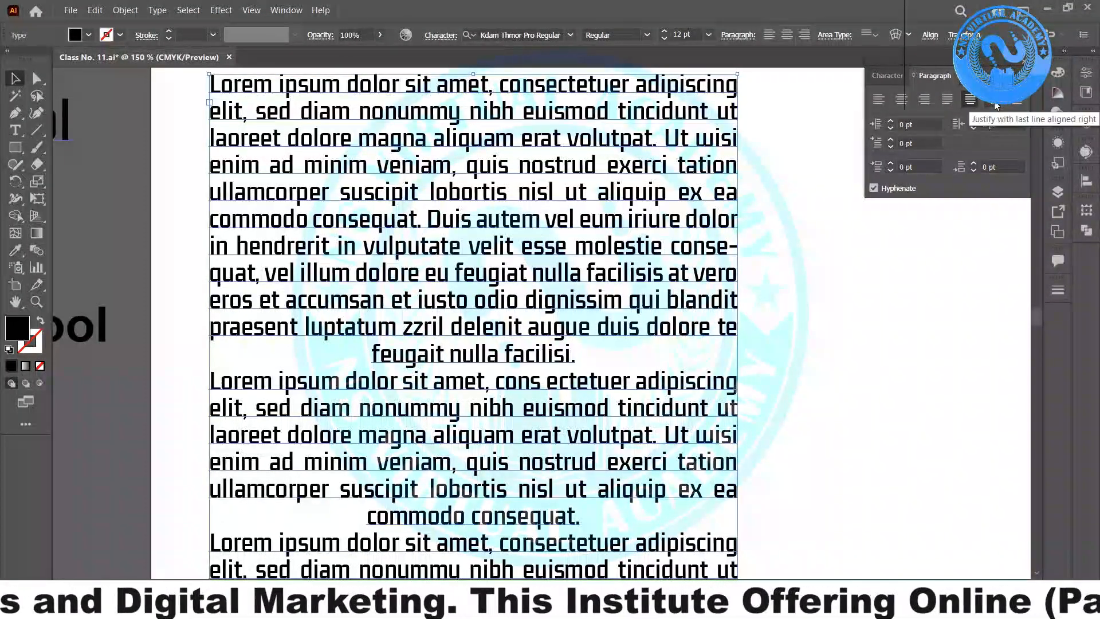
pyautogui.click(994, 104)
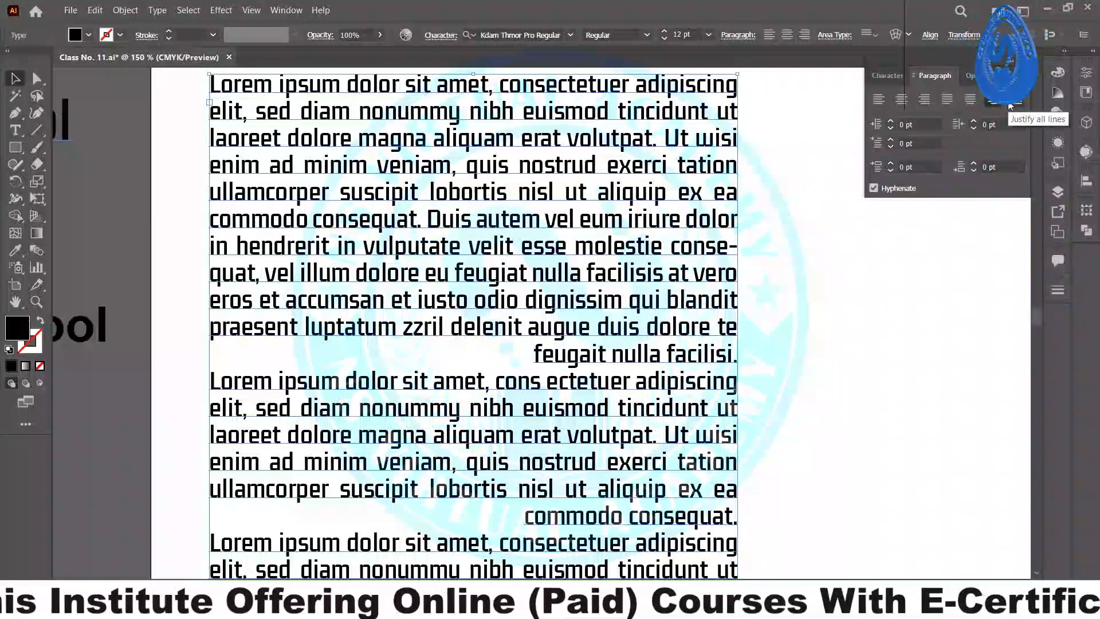
# - Apply Justify All Lines to the paragraphs and zoom out to 50%
pyautogui.click(1012, 103)
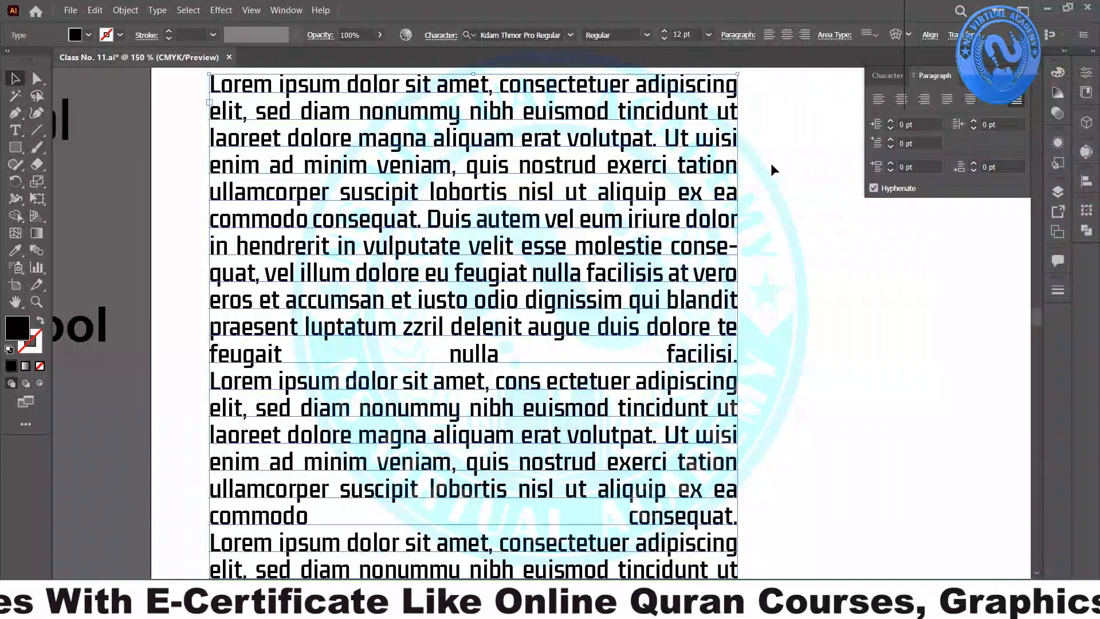
pyautogui.click(877, 100)
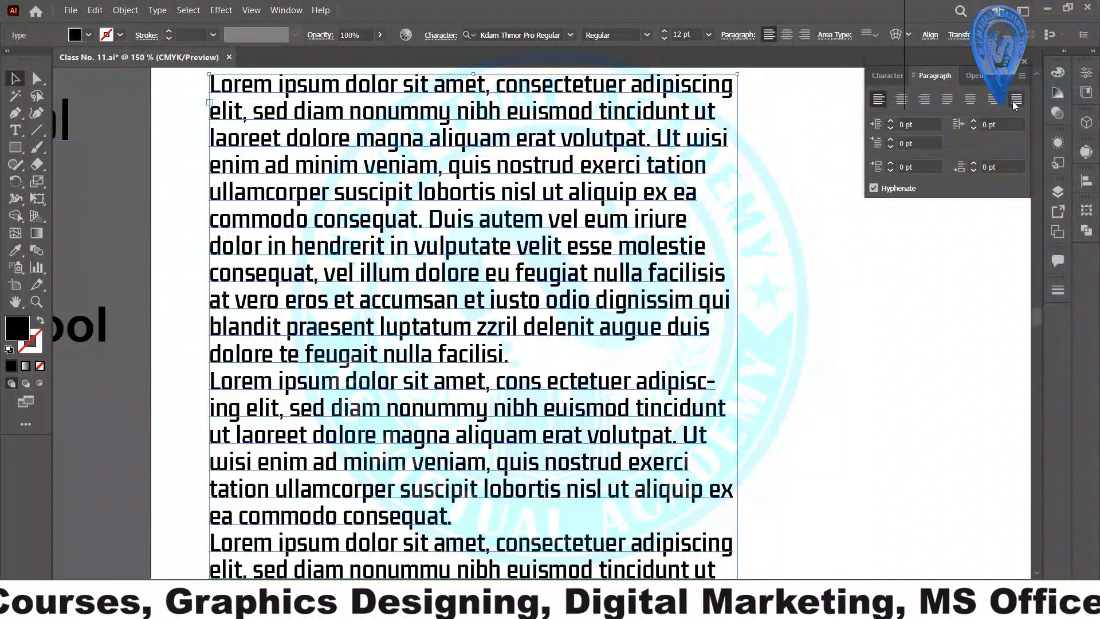
pyautogui.click(1014, 103)
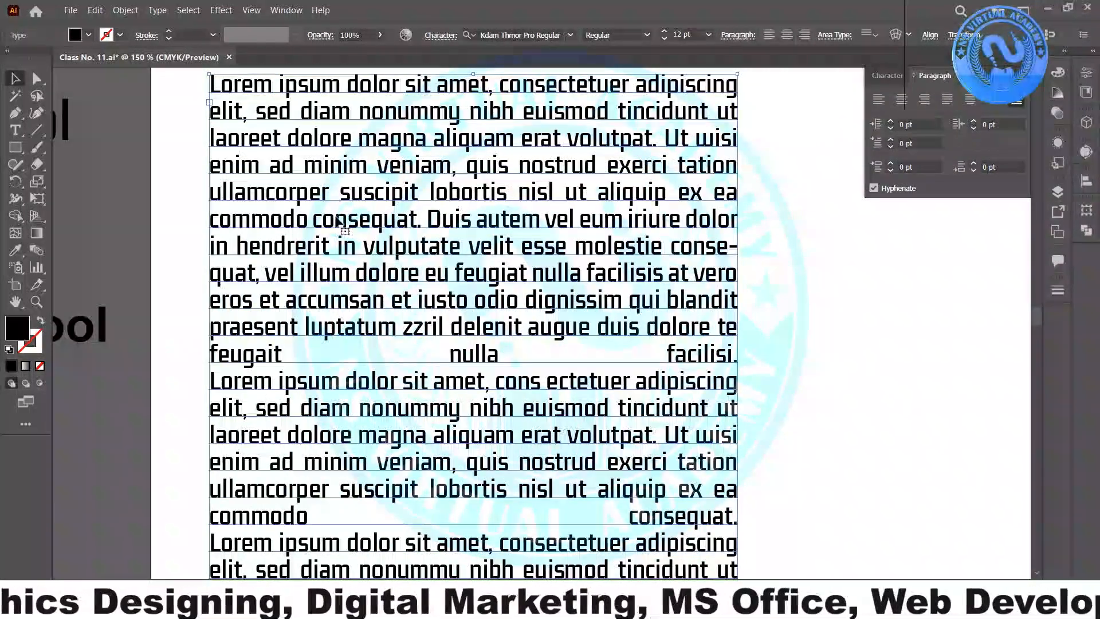
pyautogui.scroll(-4, 575, 332)
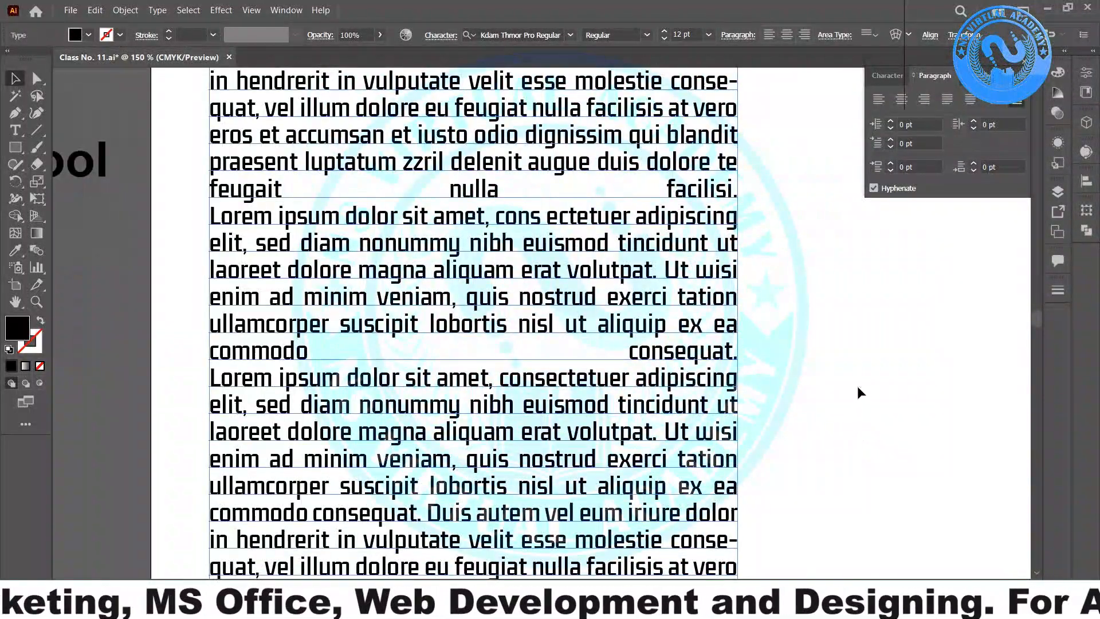
pyautogui.scroll(-3, 786, 384)
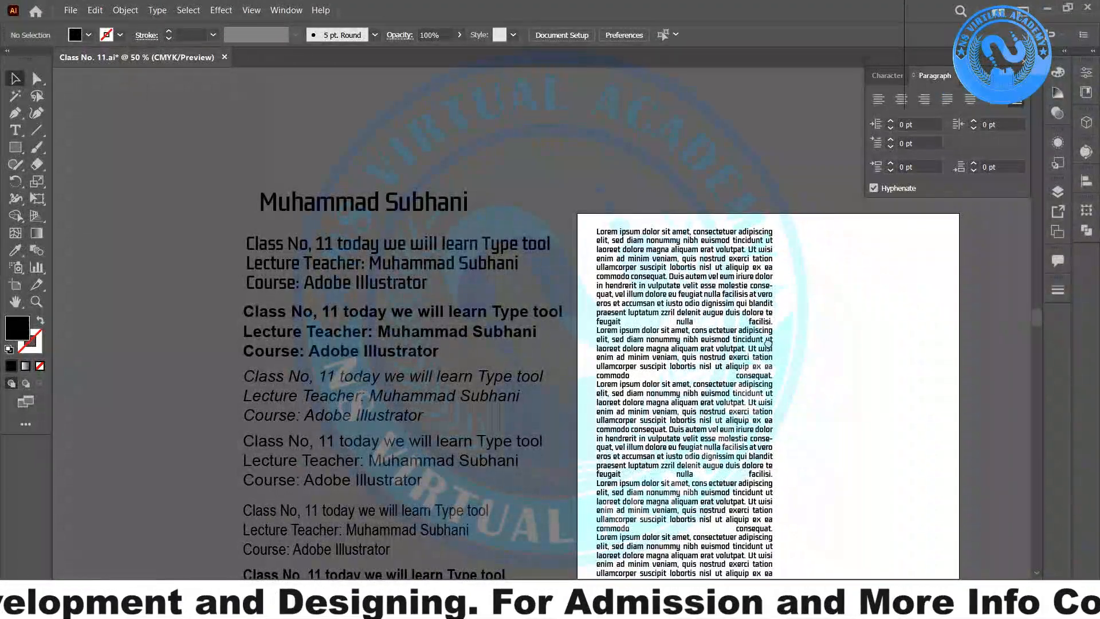
# - On the artboard, toggle Justify All Lines on the area text frame, then left-align it
pyautogui.moveTo(768, 344); pyautogui.dragTo(526, 206)
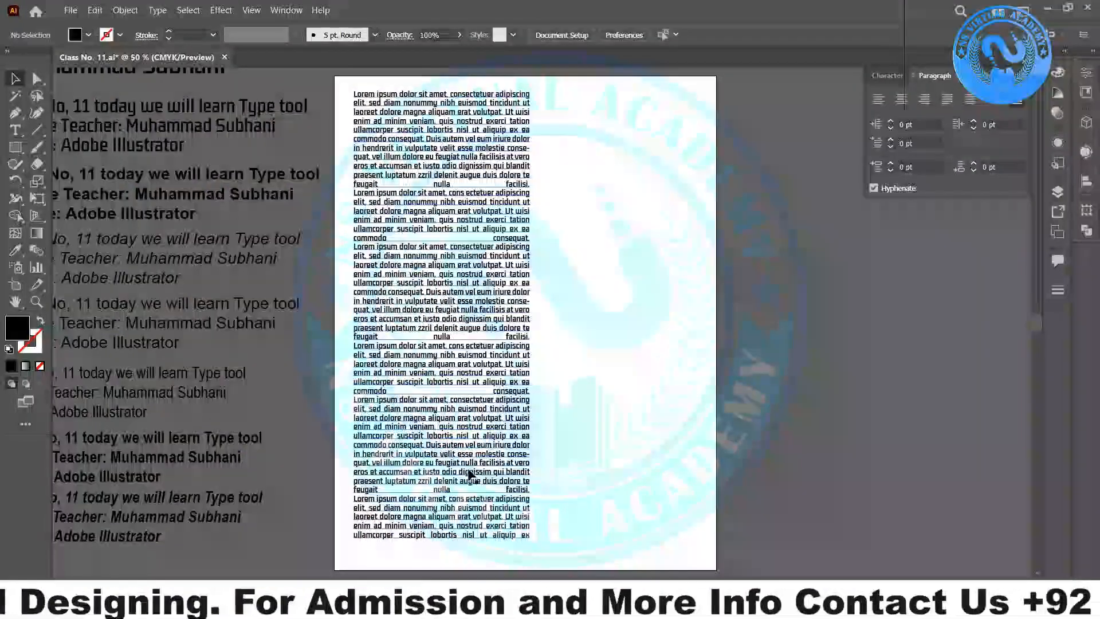
pyautogui.click(459, 494)
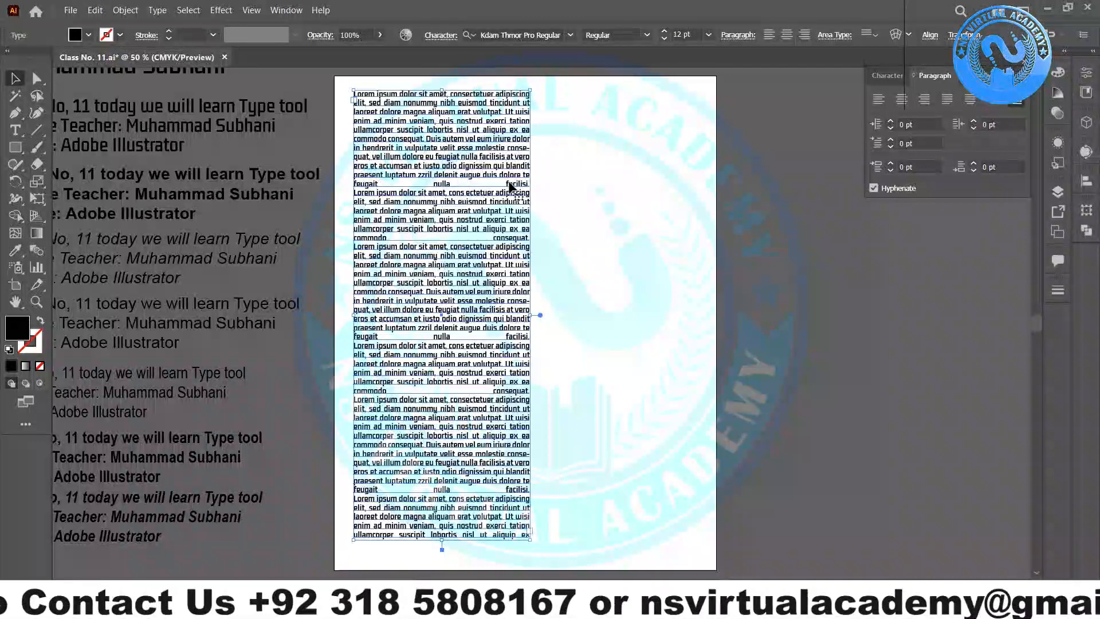
pyautogui.hotkey('ctrl', 'shift', 'j')
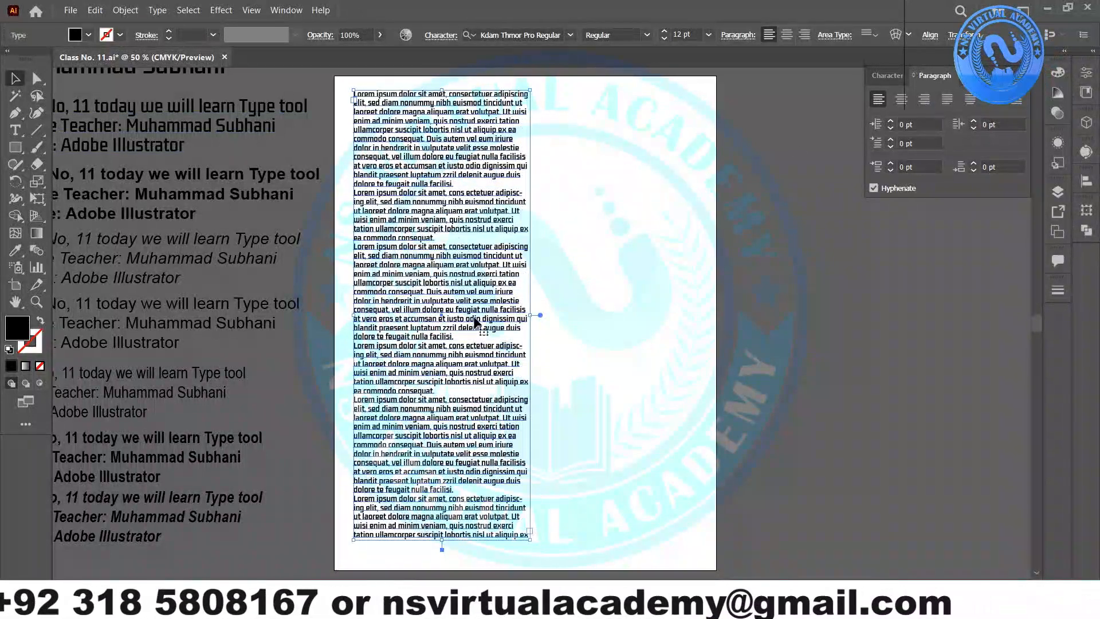
pyautogui.click(1013, 100)
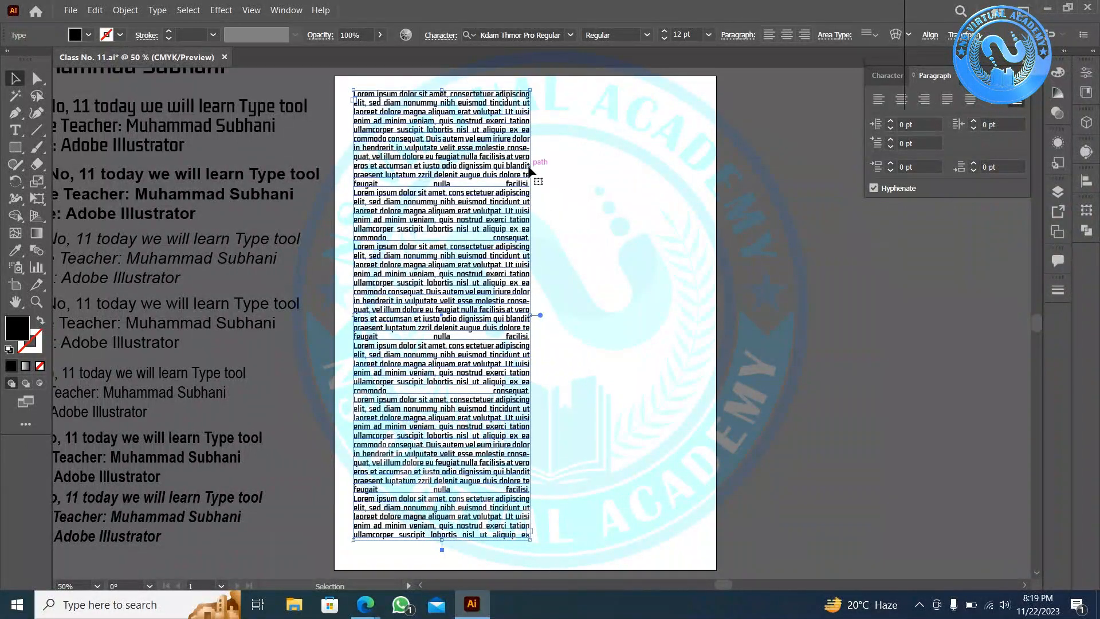
pyautogui.click(880, 102)
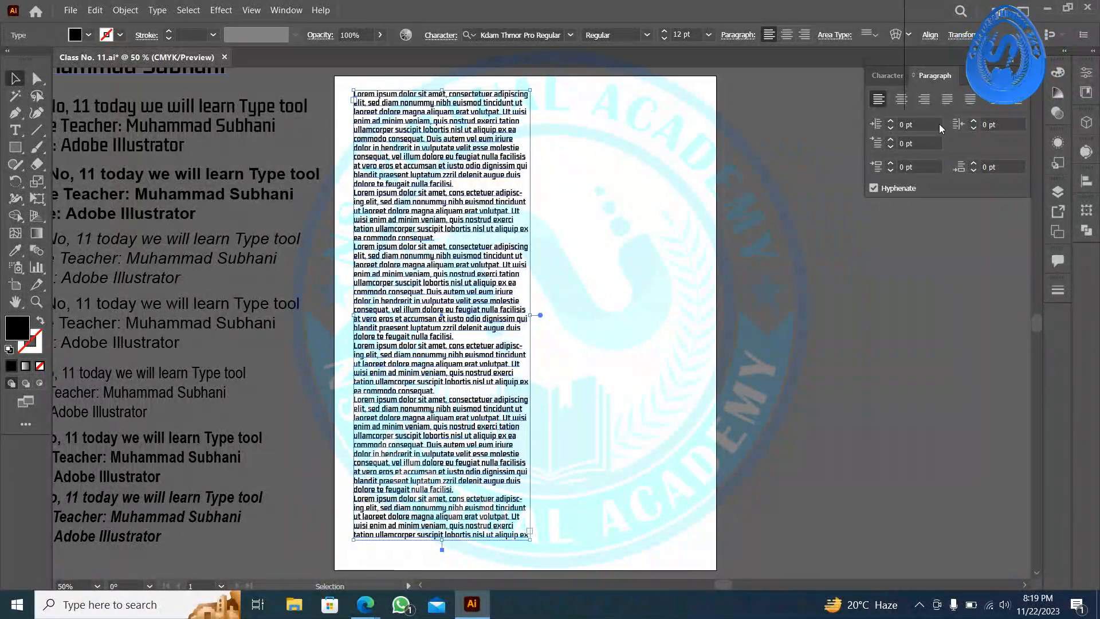
# - Step the Left Indent up to 31 pt, then reset it to 0 pt
pyautogui.click(891, 123)
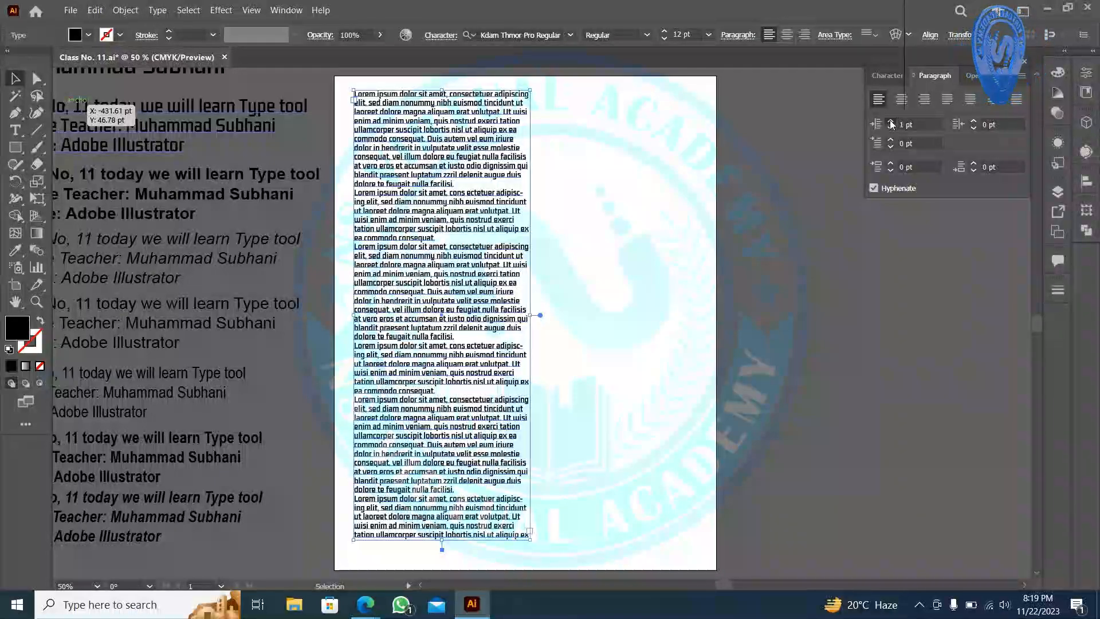
pyautogui.click(891, 123)
pyautogui.click(891, 122)
pyautogui.click(891, 123)
pyautogui.click(891, 123)
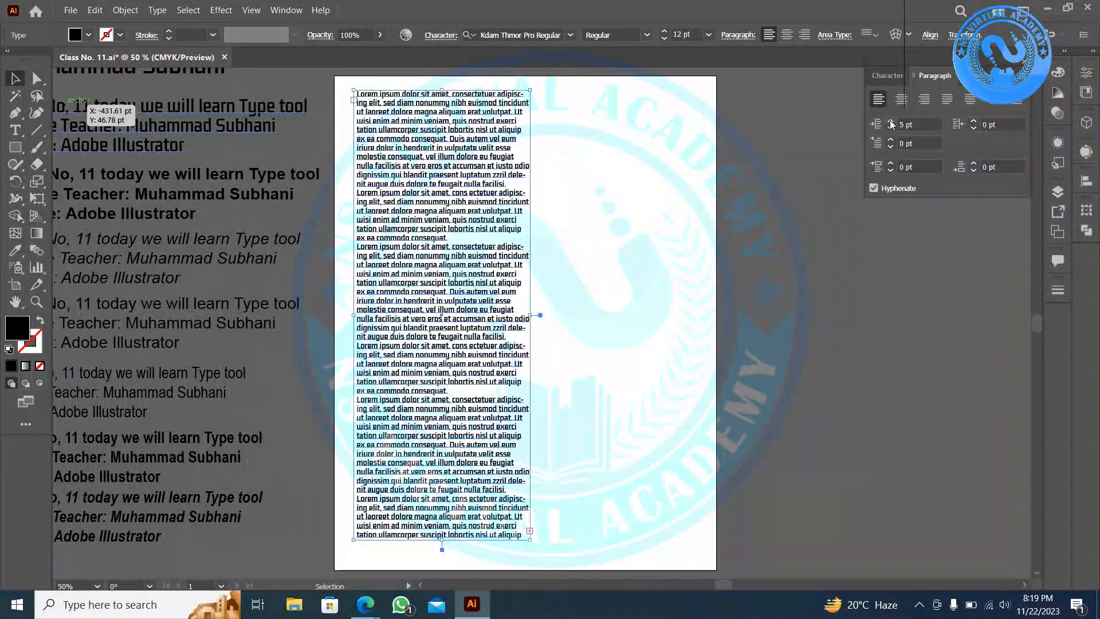
pyautogui.click(891, 122)
pyautogui.click(891, 122)
pyautogui.click(891, 122)
pyautogui.click(891, 122)
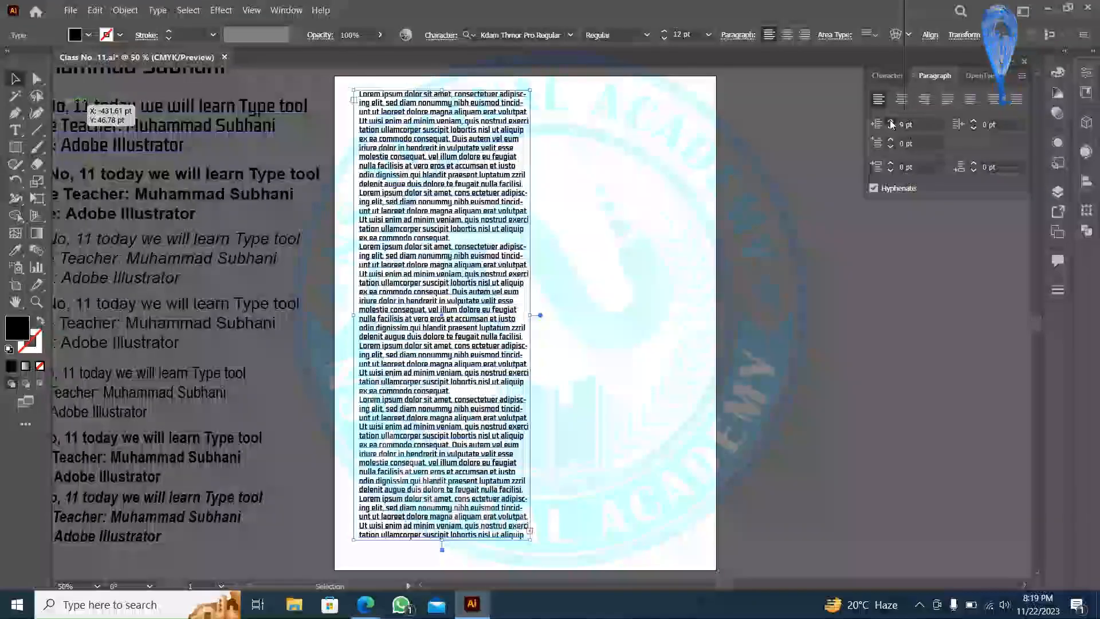
pyautogui.click(891, 123)
pyautogui.click(891, 122)
pyautogui.click(891, 123)
pyautogui.click(892, 123)
pyautogui.click(891, 122)
pyautogui.click(891, 123)
pyautogui.click(891, 122)
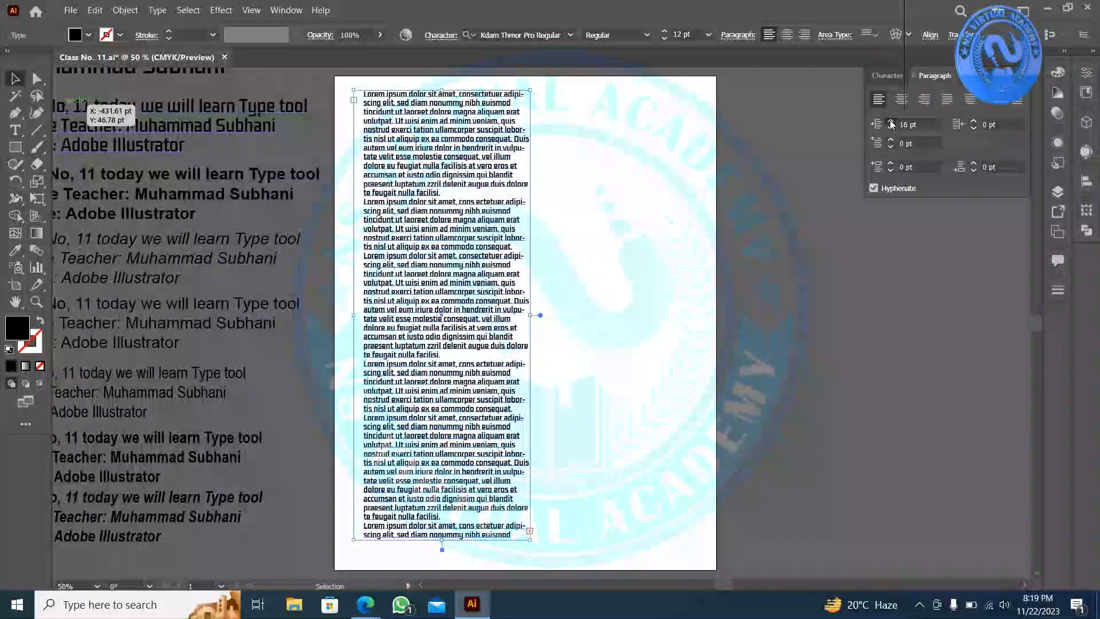
pyautogui.click(891, 123)
pyautogui.click(891, 123)
pyautogui.click(891, 123)
pyautogui.click(891, 123)
pyautogui.click(891, 122)
pyautogui.click(891, 123)
pyautogui.click(891, 123)
pyautogui.click(891, 123)
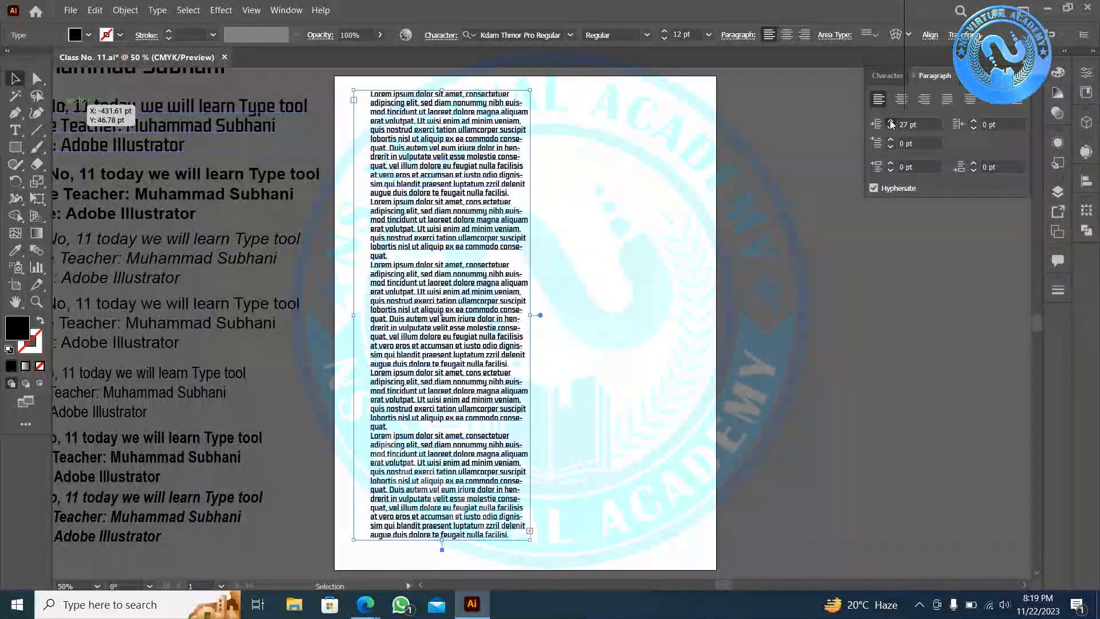
pyautogui.click(891, 122)
pyautogui.click(891, 123)
pyautogui.click(891, 122)
pyautogui.click(891, 123)
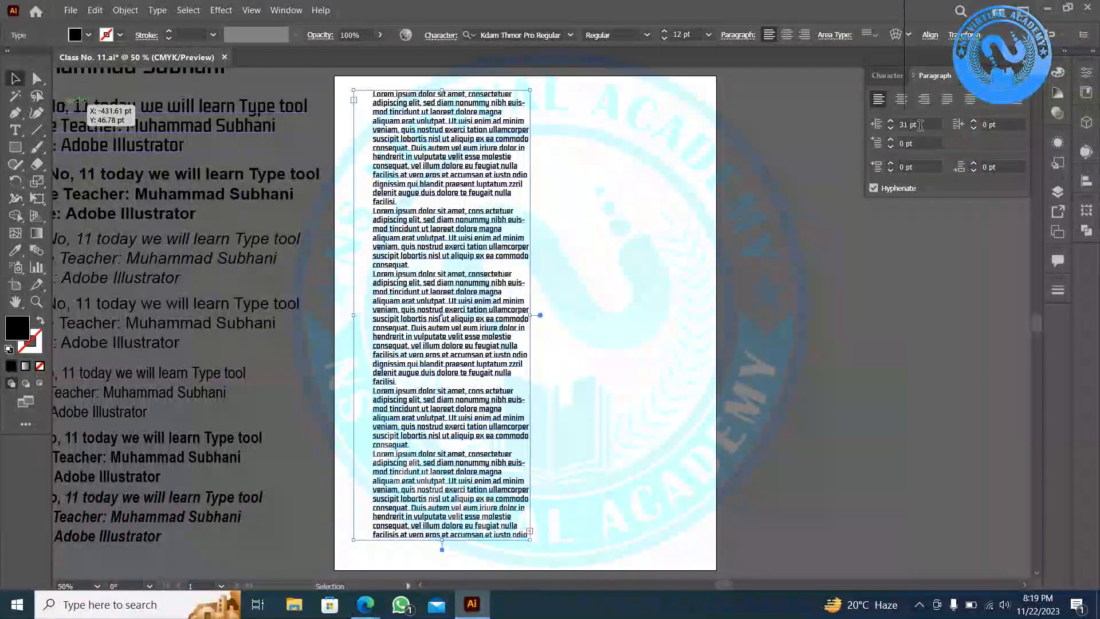
pyautogui.write('0')
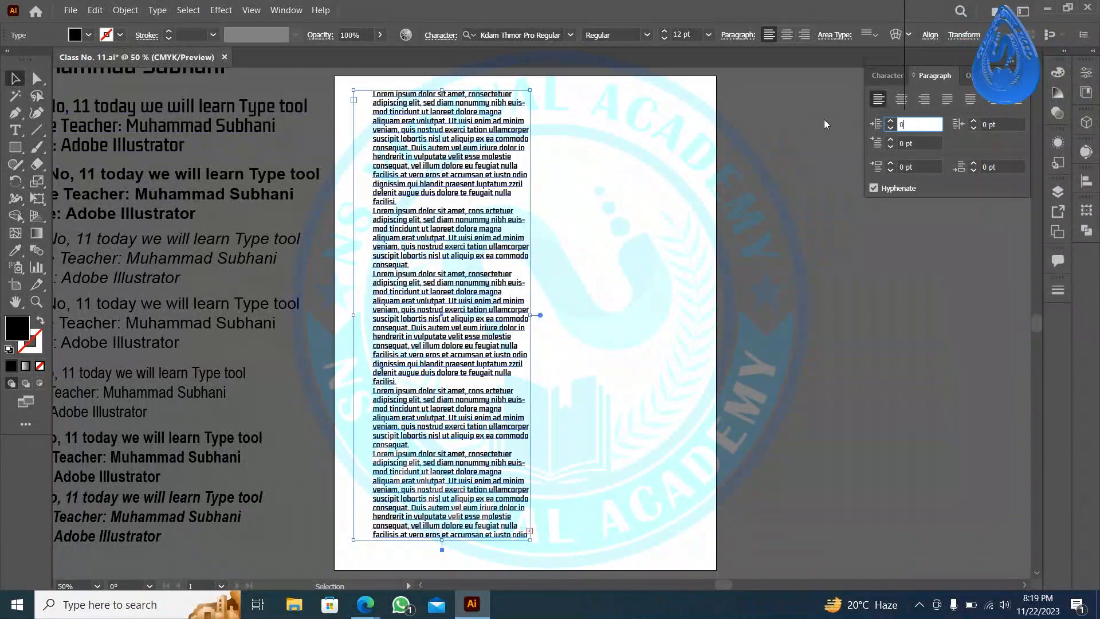
pyautogui.press('Return')
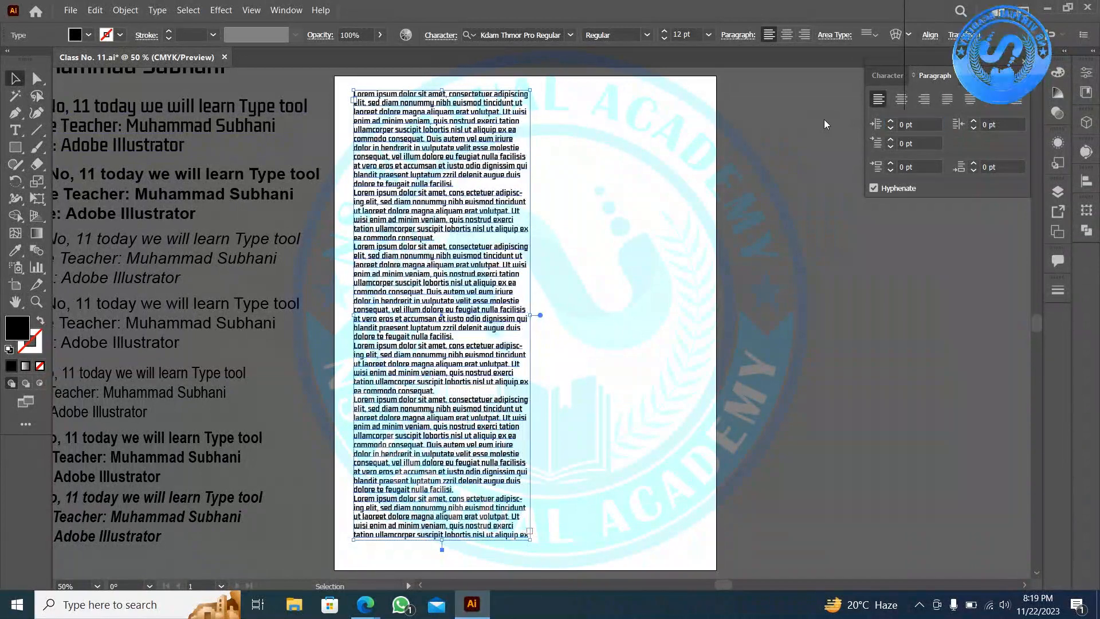
# - Step the Right Indent up to about 39 pt, then reset it to 0 pt
pyautogui.click(975, 121)
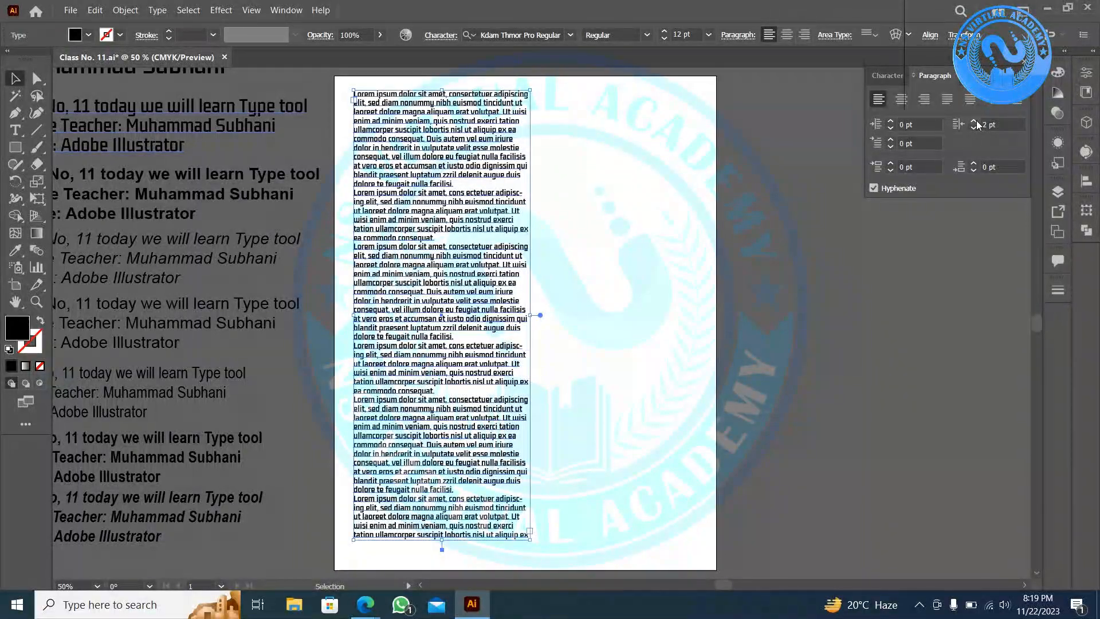
pyautogui.click(975, 122)
pyautogui.click(975, 122)
pyautogui.click(975, 121)
pyautogui.click(974, 122)
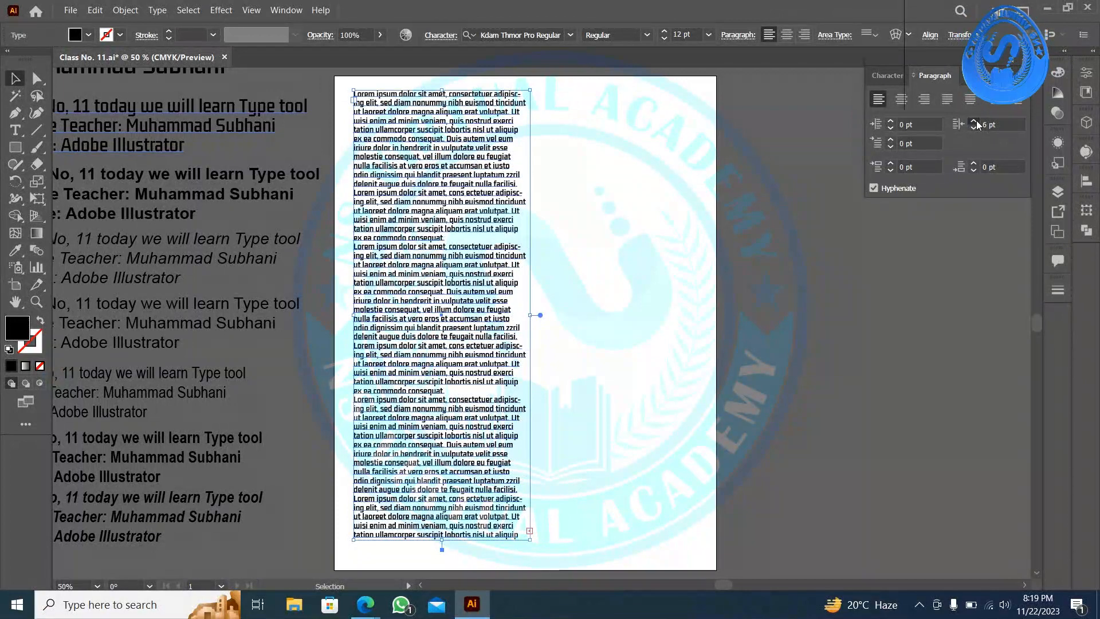
pyautogui.click(974, 122)
pyautogui.click(975, 121)
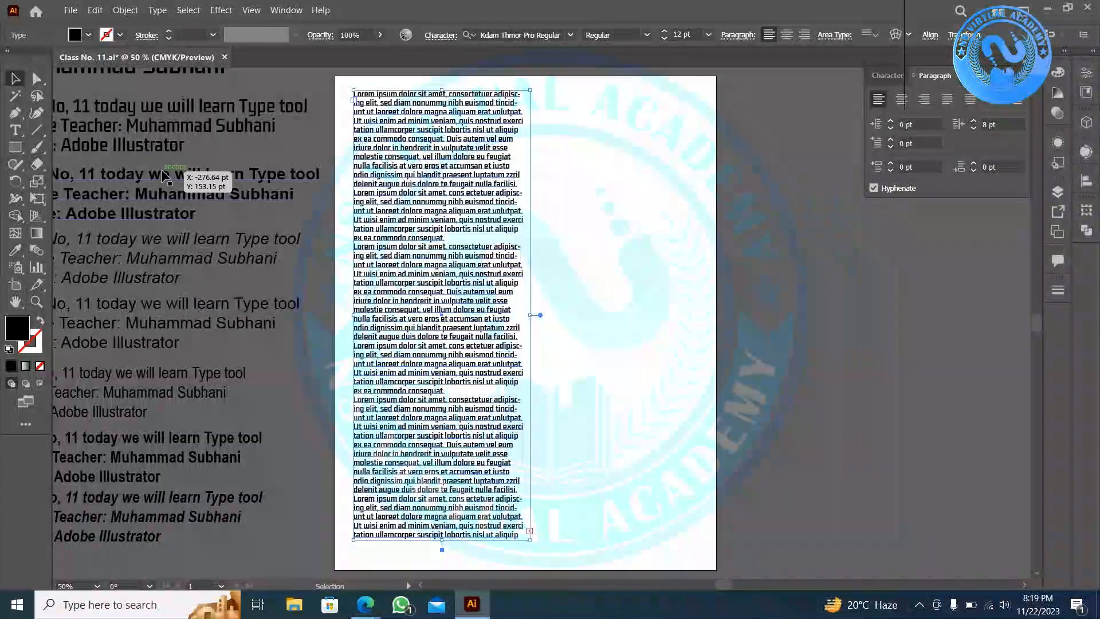
pyautogui.click(974, 123)
pyautogui.click(974, 122)
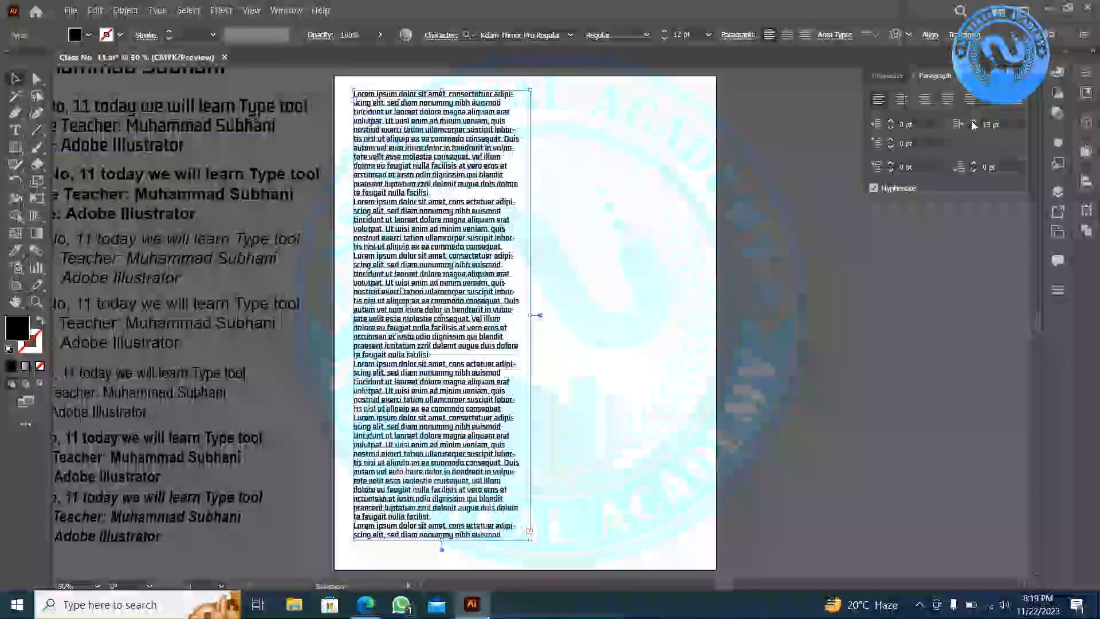
pyautogui.click(974, 123)
pyautogui.click(974, 122)
pyautogui.click(974, 123)
pyautogui.click(974, 122)
pyautogui.click(974, 122)
pyautogui.click(974, 123)
pyautogui.click(974, 123)
pyautogui.click(974, 123)
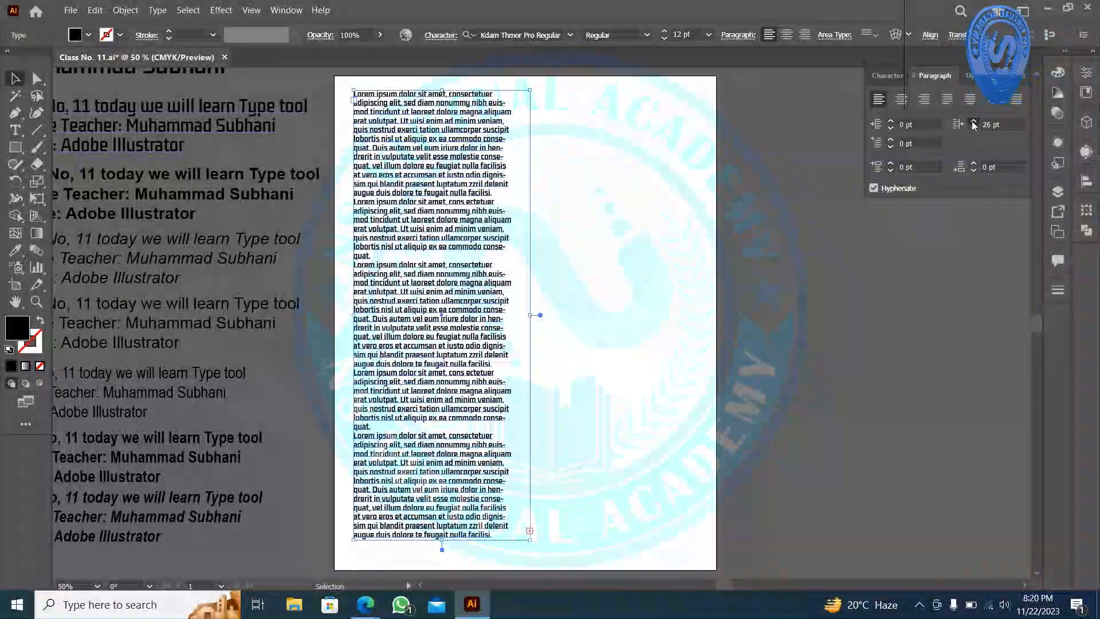
pyautogui.click(974, 122)
pyautogui.click(974, 122)
pyautogui.click(974, 123)
pyautogui.click(974, 122)
pyautogui.click(974, 123)
pyautogui.click(974, 122)
pyautogui.click(974, 123)
pyautogui.click(974, 122)
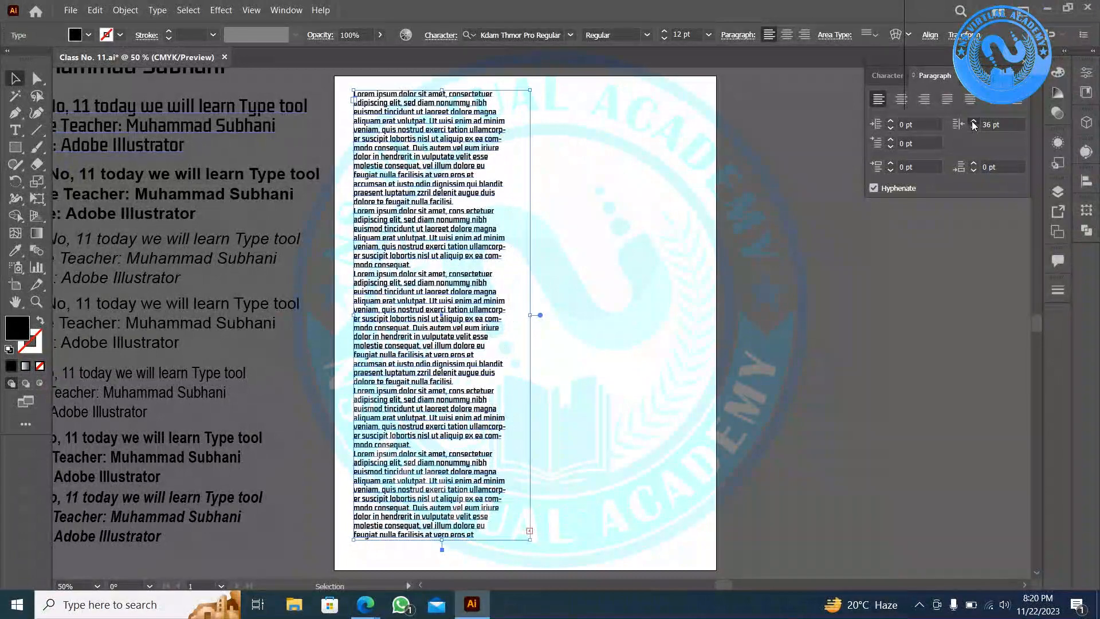
pyautogui.click(974, 122)
pyautogui.moveTo(1004, 124); pyautogui.dragTo(914, 115)
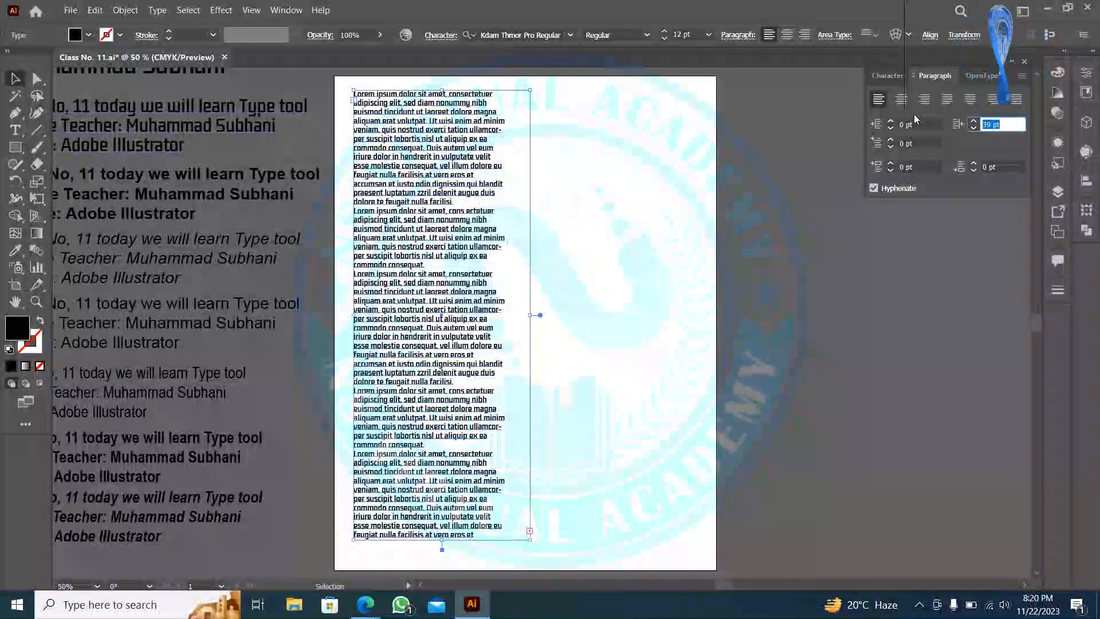
pyautogui.write('0')
pyautogui.press('Return')
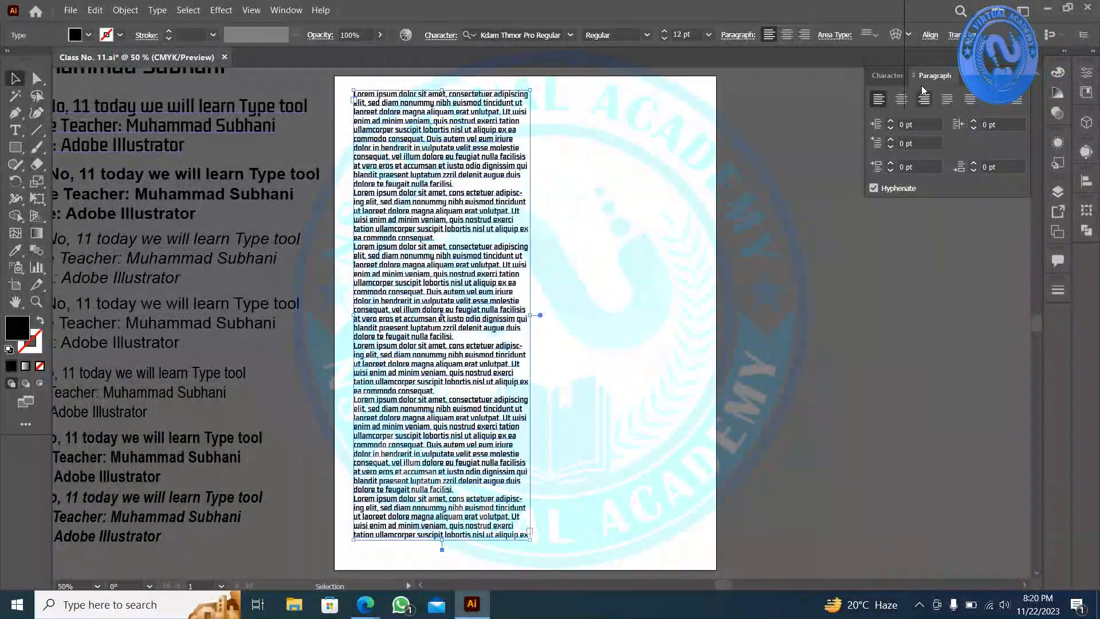
pyautogui.click(532, 163)
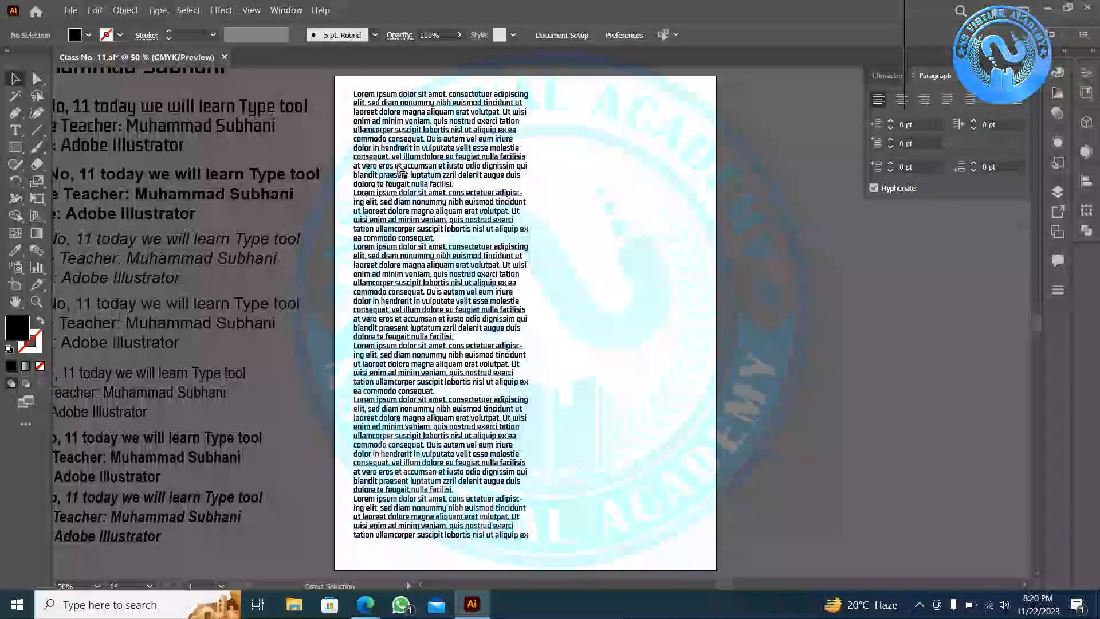
pyautogui.scroll(2, 384, 159)
pyautogui.scroll(3, 384, 159)
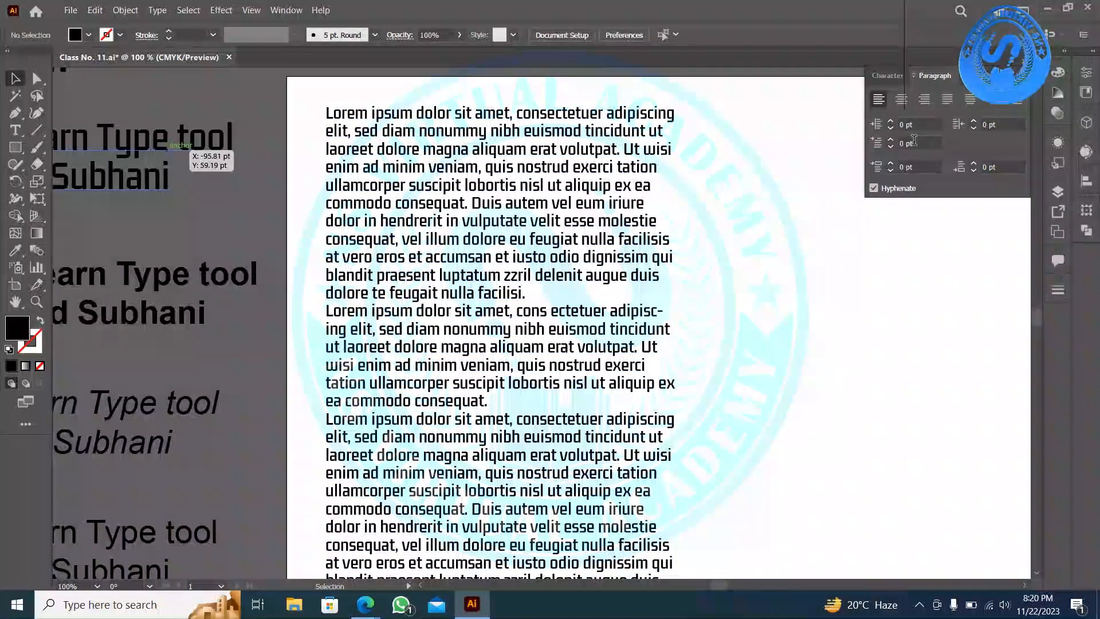
pyautogui.click(890, 140)
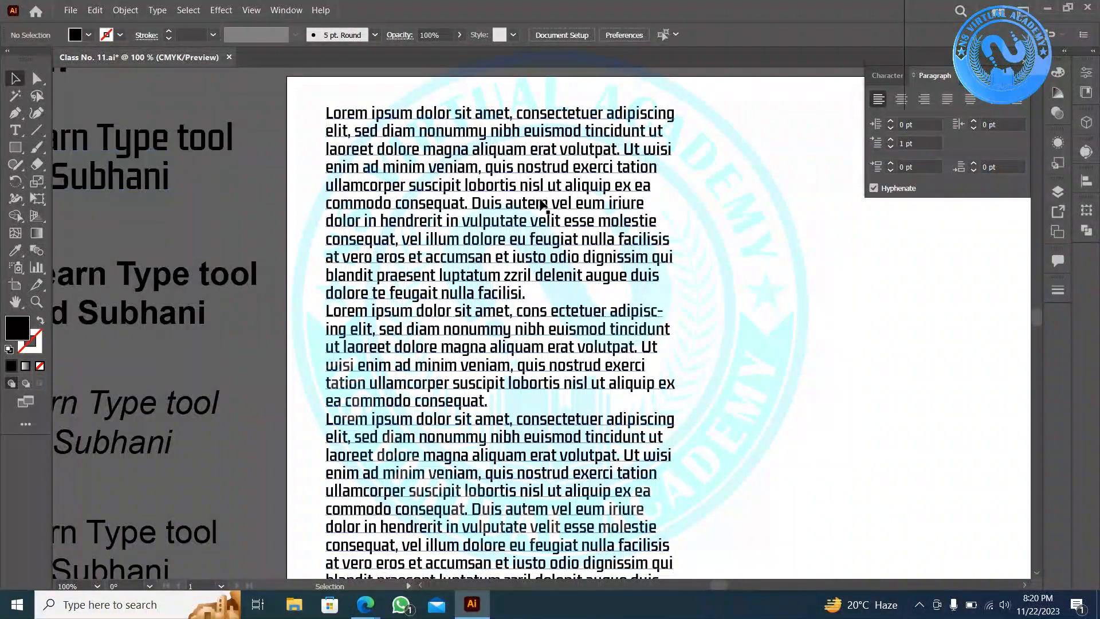
pyautogui.click(542, 207)
pyautogui.click(890, 141)
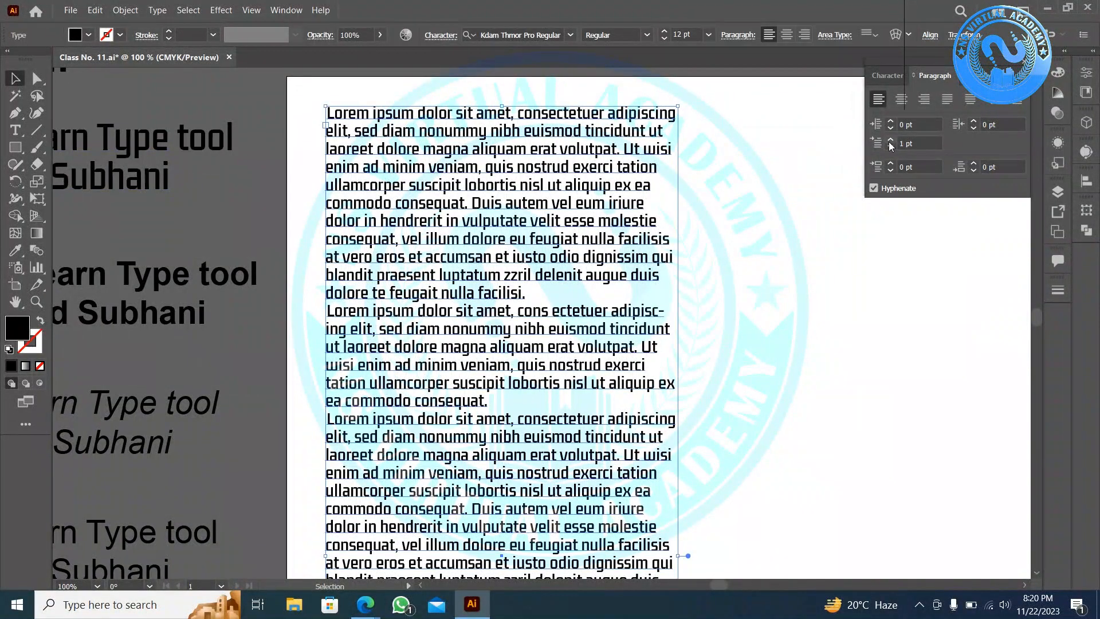
pyautogui.click(890, 142)
pyautogui.click(890, 141)
pyautogui.click(890, 141)
pyautogui.click(890, 142)
pyautogui.click(890, 142)
pyautogui.click(890, 142)
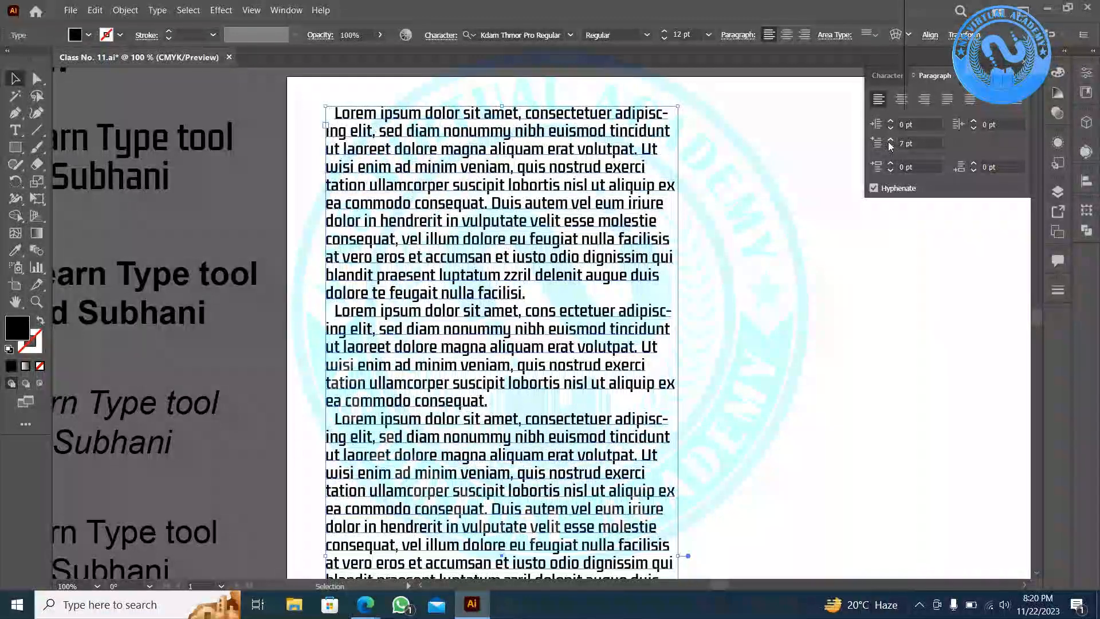
pyautogui.click(890, 141)
pyautogui.click(890, 141)
pyautogui.click(890, 141)
pyautogui.click(890, 141)
pyautogui.click(890, 141)
pyautogui.click(890, 141)
pyautogui.click(890, 142)
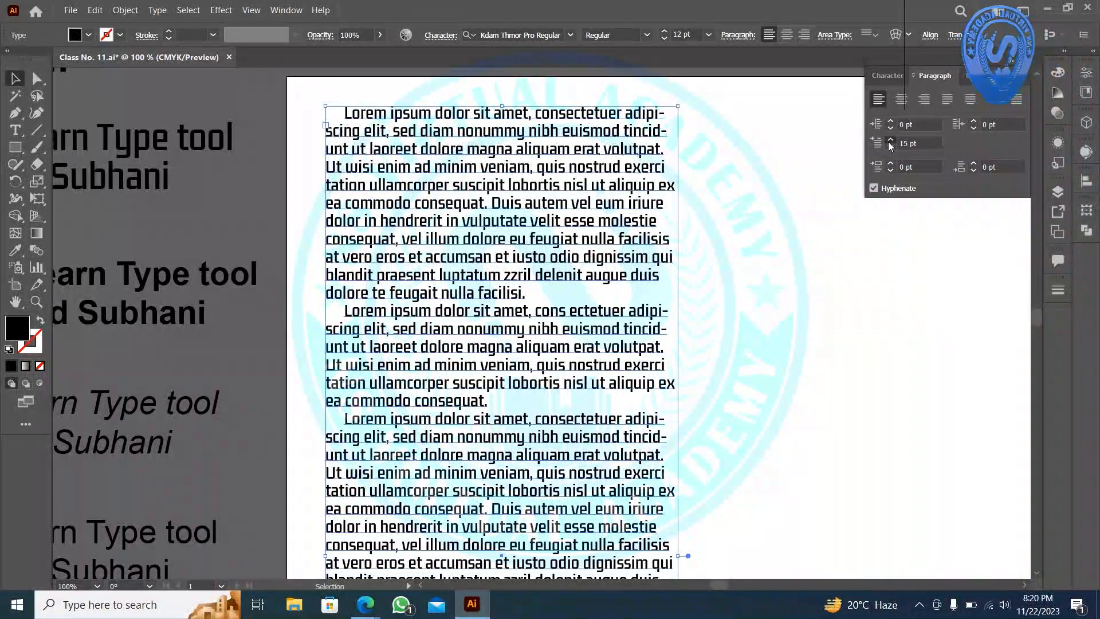
pyautogui.click(890, 141)
pyautogui.click(890, 142)
pyautogui.click(890, 141)
pyautogui.click(890, 141)
pyautogui.click(890, 141)
pyautogui.click(890, 142)
pyautogui.click(890, 141)
pyautogui.click(890, 141)
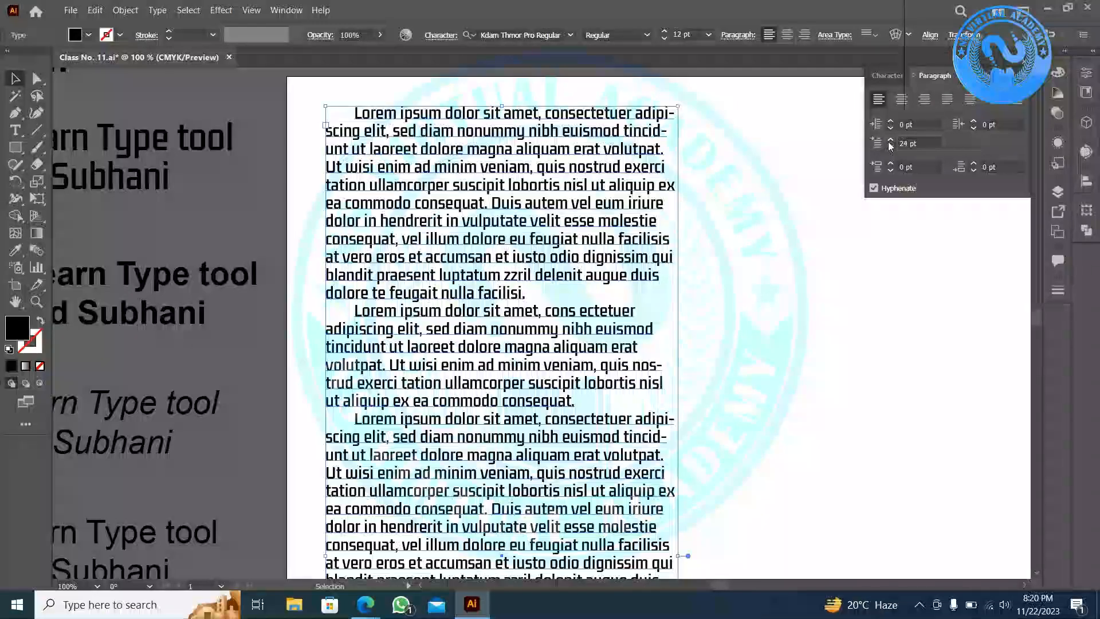
pyautogui.click(890, 142)
pyautogui.click(890, 142)
pyautogui.click(890, 142)
pyautogui.click(890, 142)
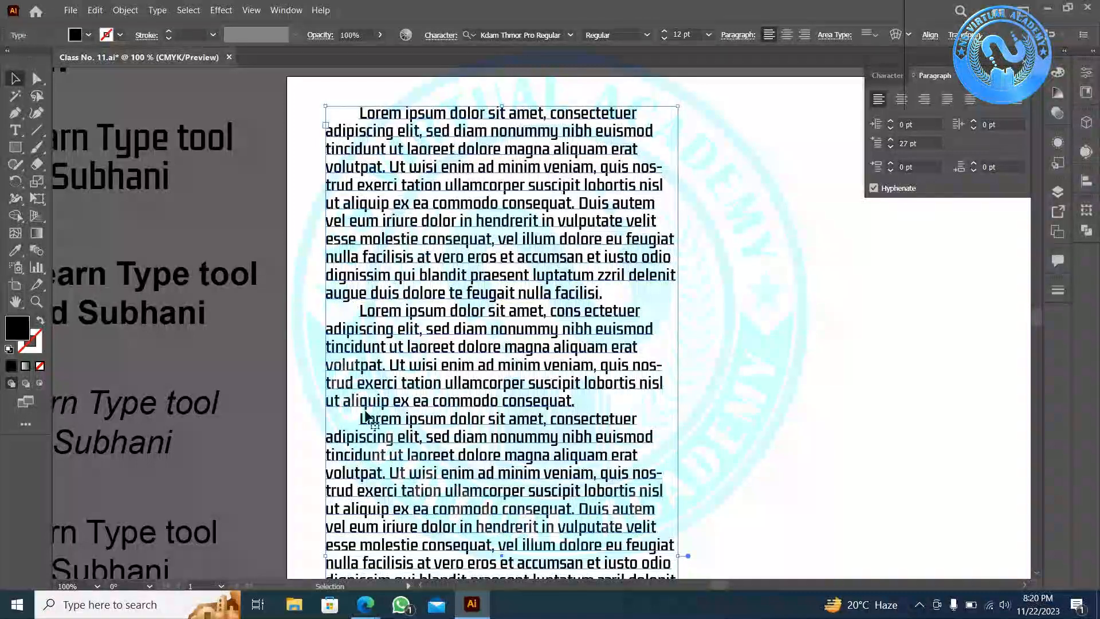
pyautogui.click(890, 141)
pyautogui.click(890, 141)
pyautogui.click(890, 141)
pyautogui.click(890, 142)
pyautogui.click(890, 141)
pyautogui.click(890, 142)
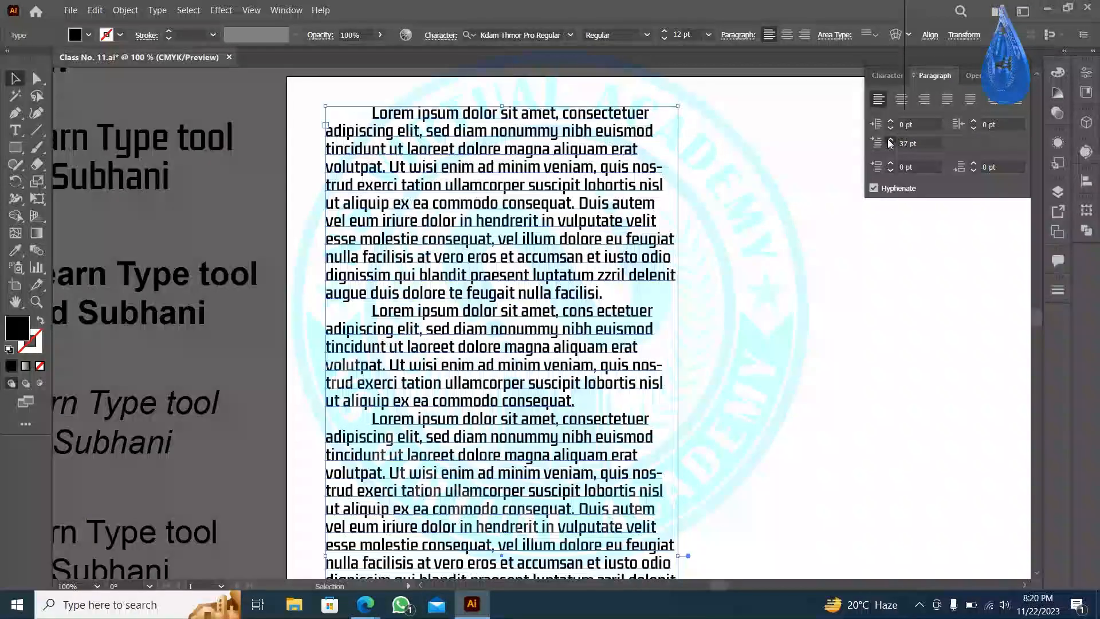
pyautogui.click(890, 142)
pyautogui.click(890, 141)
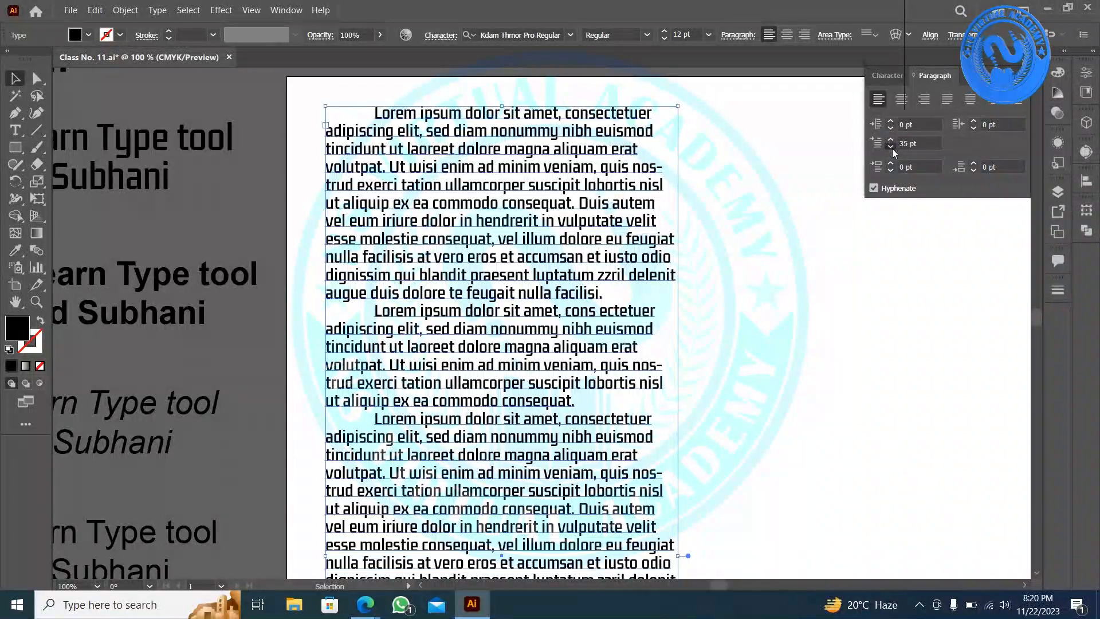
pyautogui.press('Return')
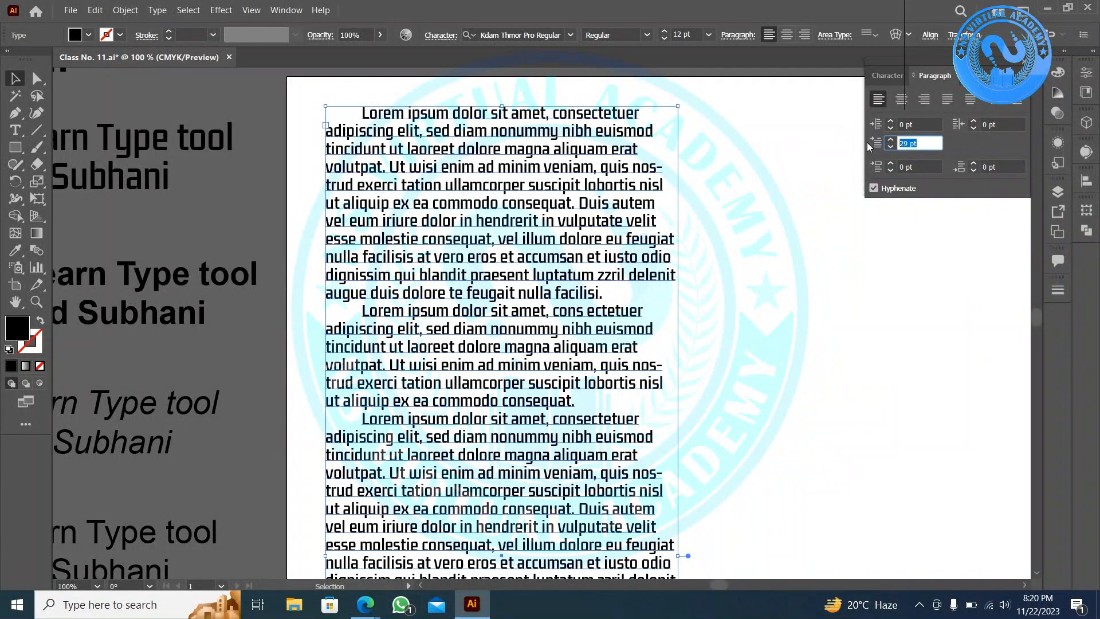
pyautogui.write('0')
pyautogui.press('Return')
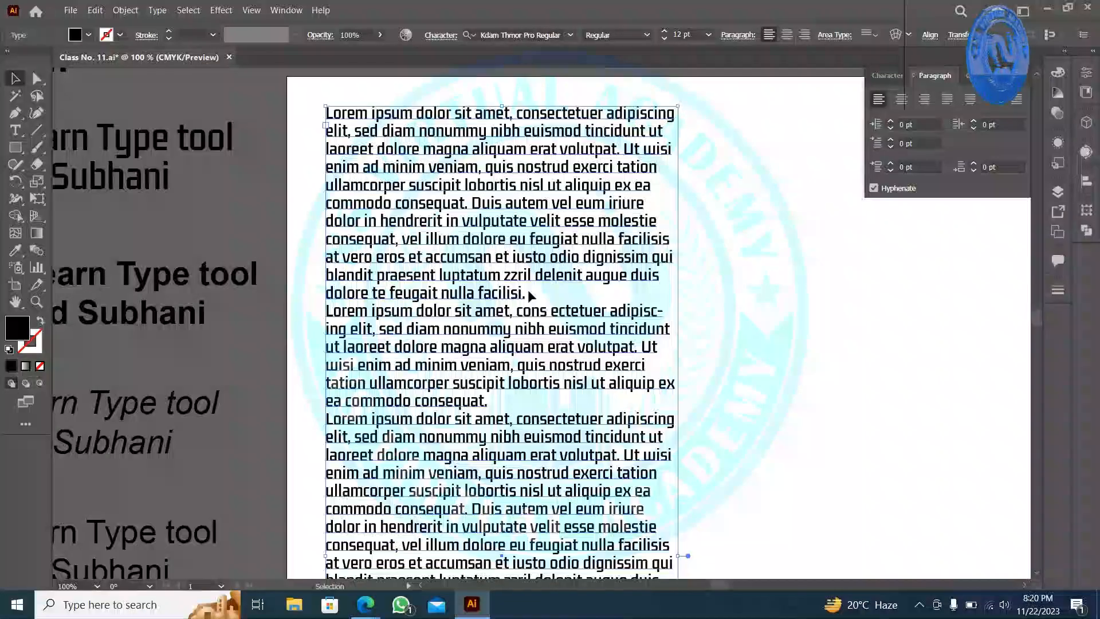
pyautogui.press('t')
# - Try selecting the first paragraph, then select the whole text frame instead
pyautogui.moveTo(526, 297); pyautogui.dragTo(268, 95)
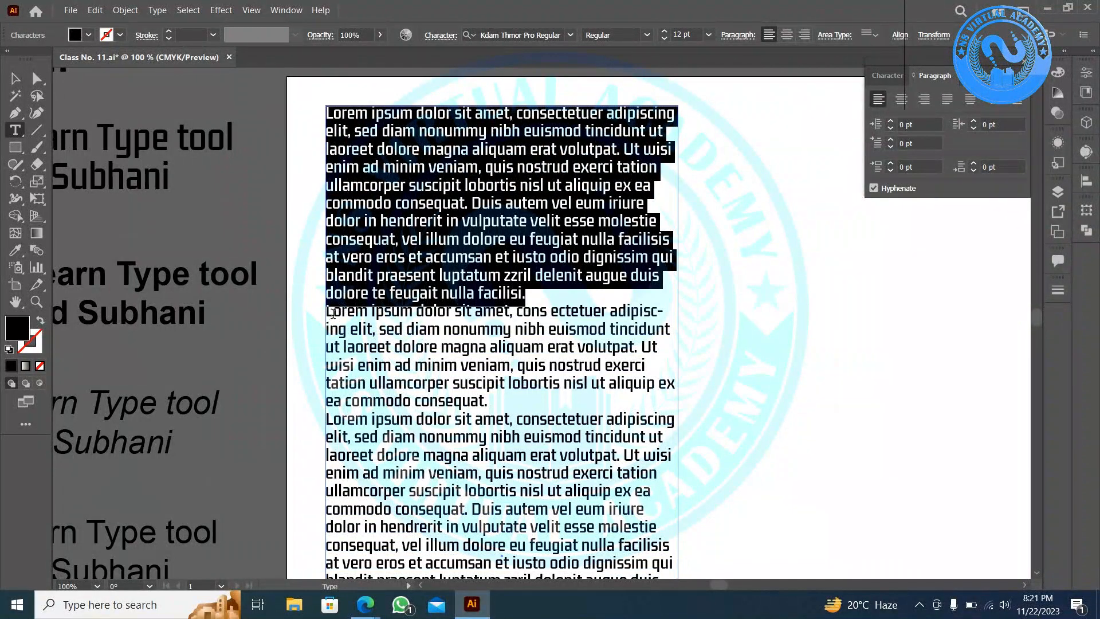
pyautogui.click(331, 314)
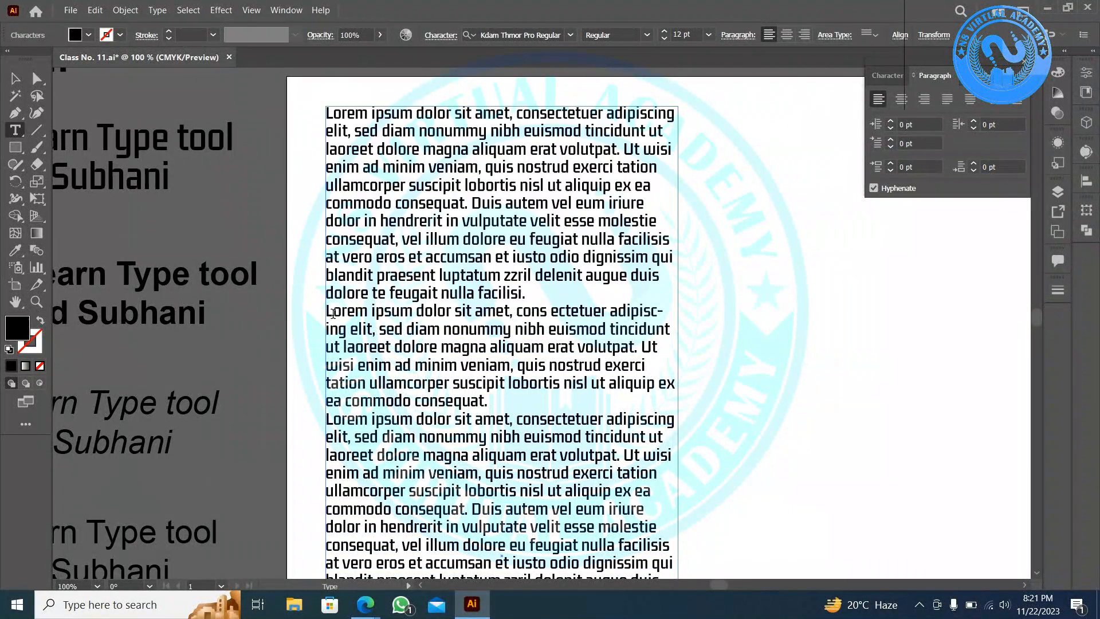
pyautogui.click(15, 80)
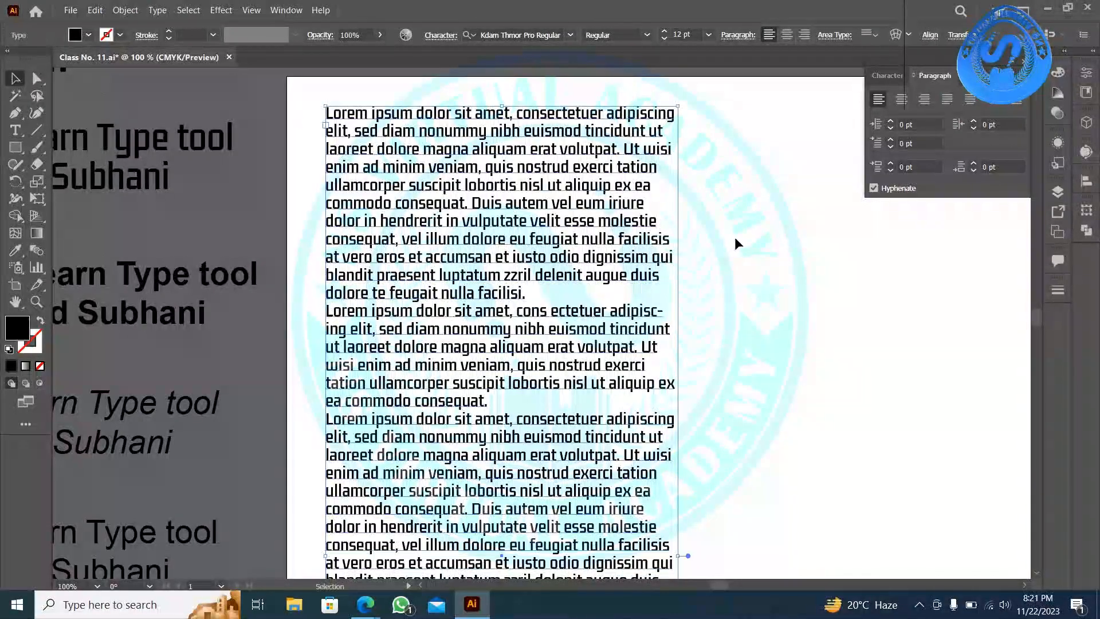
# - Raise Space Before Paragraph to 11 pt to open gaps between the paragraphs
pyautogui.click(891, 164)
pyautogui.click(891, 165)
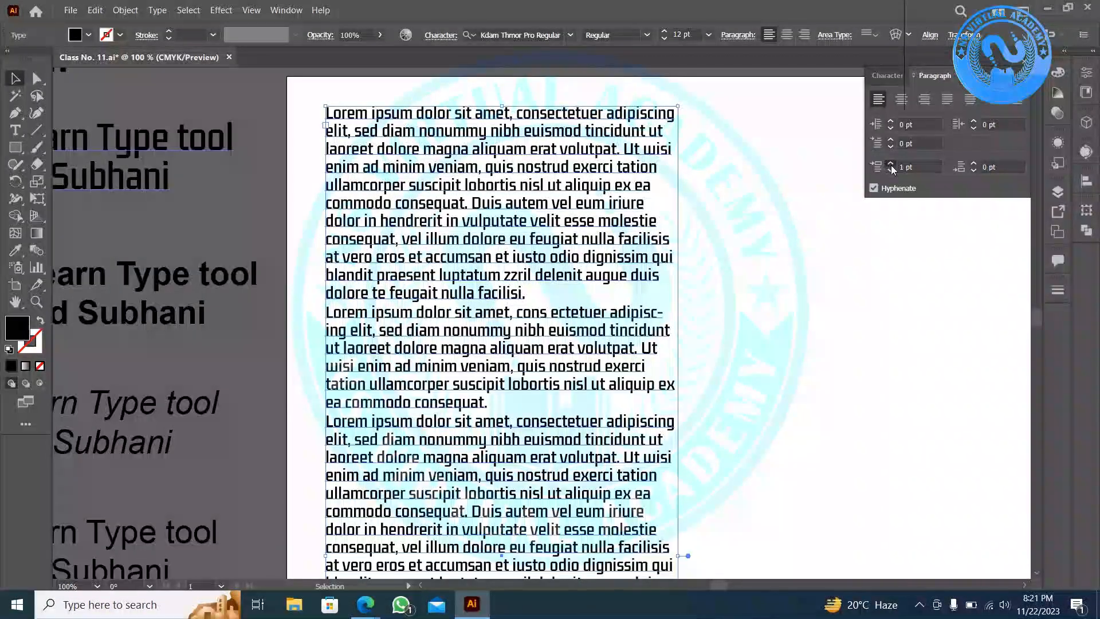
pyautogui.click(891, 165)
pyautogui.click(891, 165)
pyautogui.click(892, 165)
pyautogui.click(891, 165)
pyautogui.click(891, 164)
pyautogui.click(891, 165)
pyautogui.click(891, 164)
pyautogui.click(891, 164)
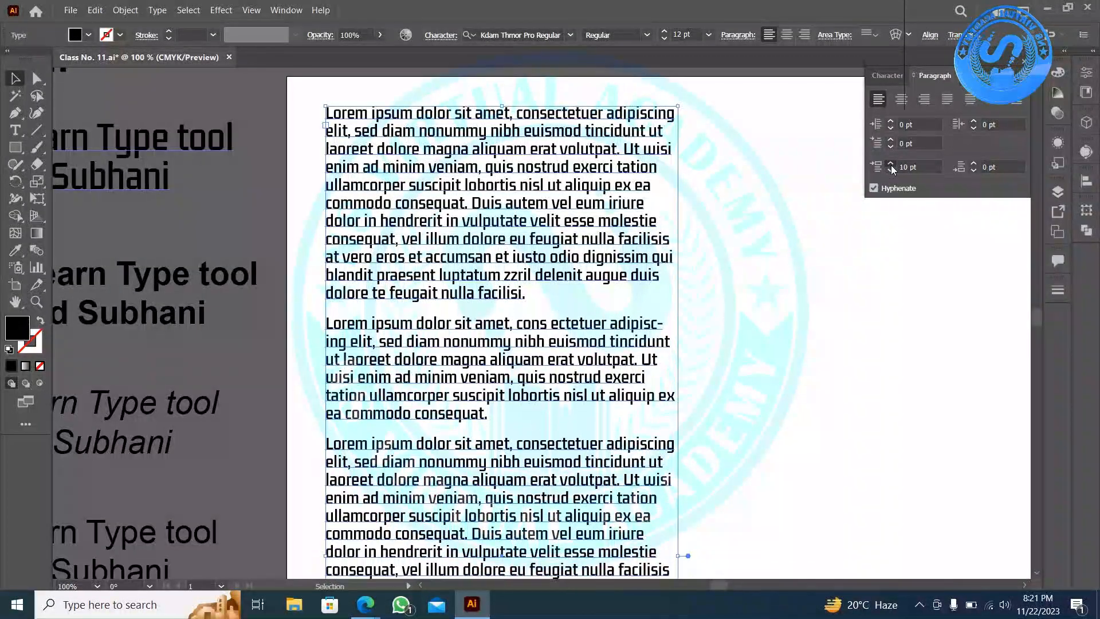
pyautogui.click(891, 165)
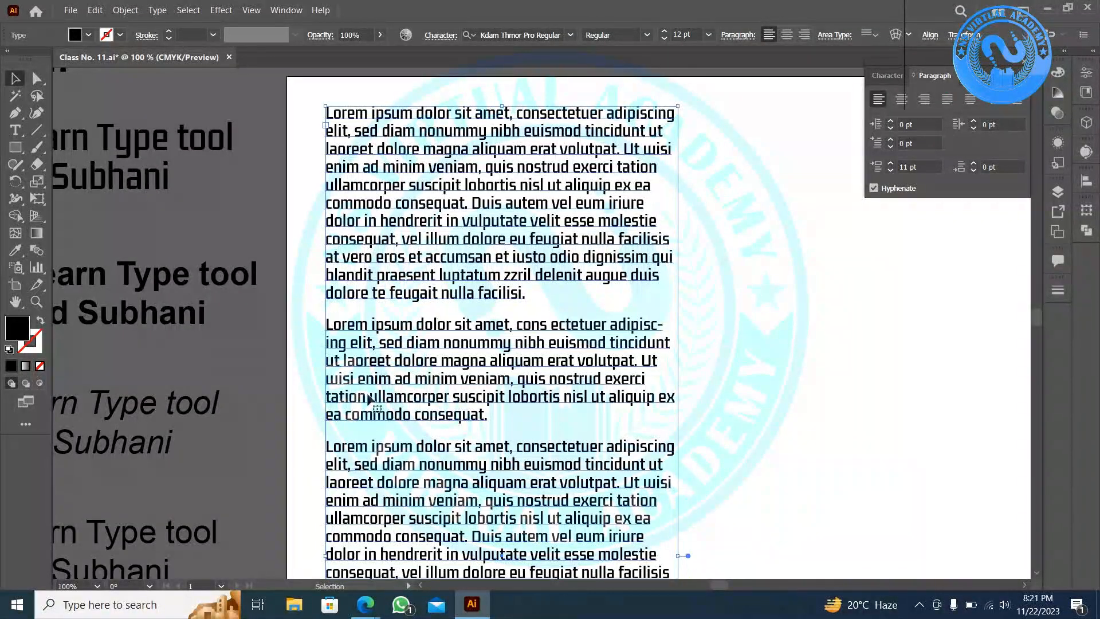
pyautogui.scroll(-10, 370, 399)
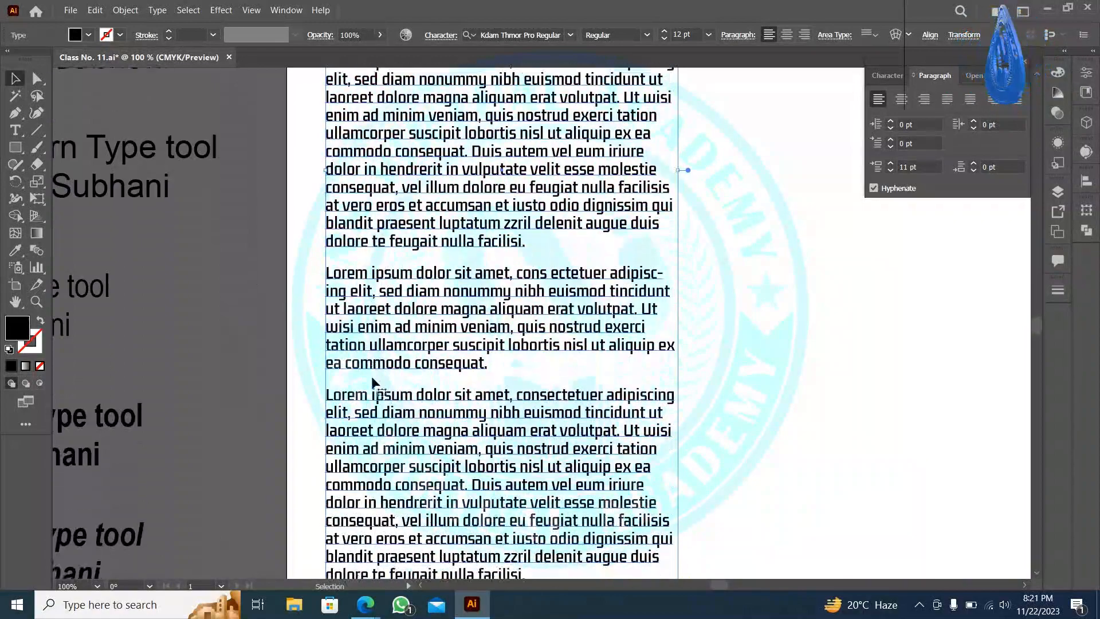
pyautogui.scroll(-10, 372, 382)
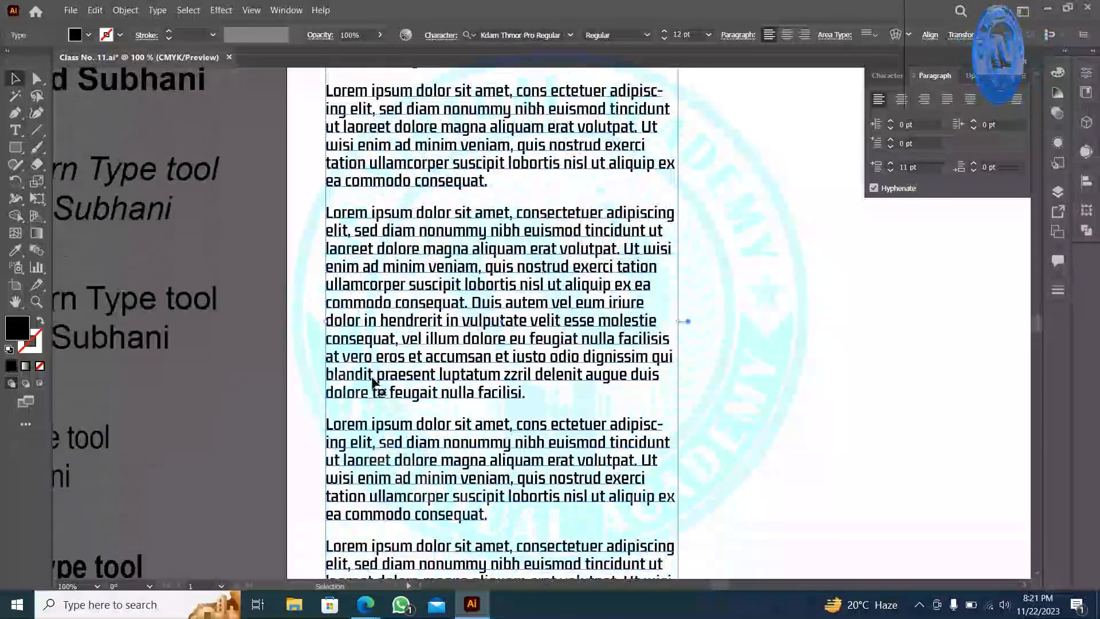
pyautogui.scroll(10, 372, 382)
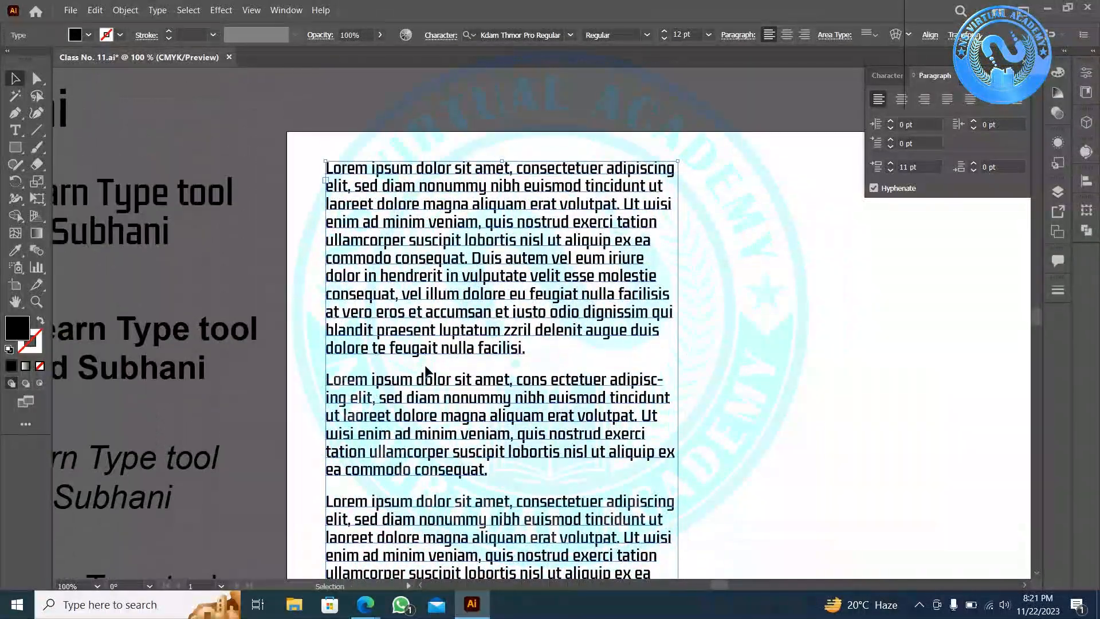
pyautogui.click(910, 166)
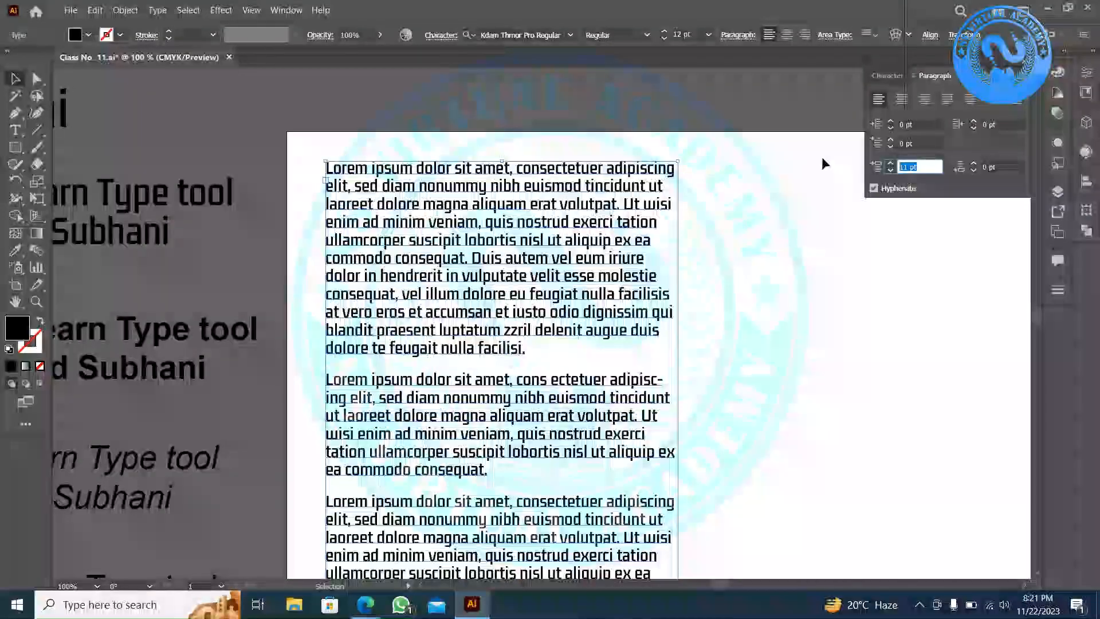
# - Set Space Before to 0 pt and try raising Space After to 7 pt
pyautogui.press('Return')
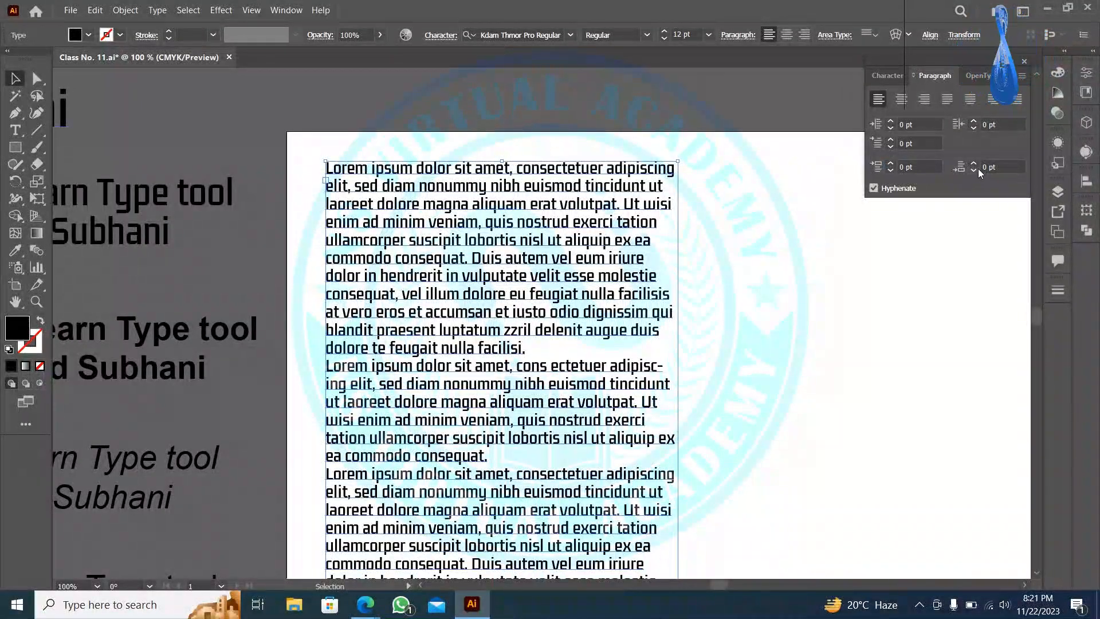
pyautogui.click(973, 165)
pyautogui.click(974, 165)
pyautogui.click(973, 165)
pyautogui.click(974, 165)
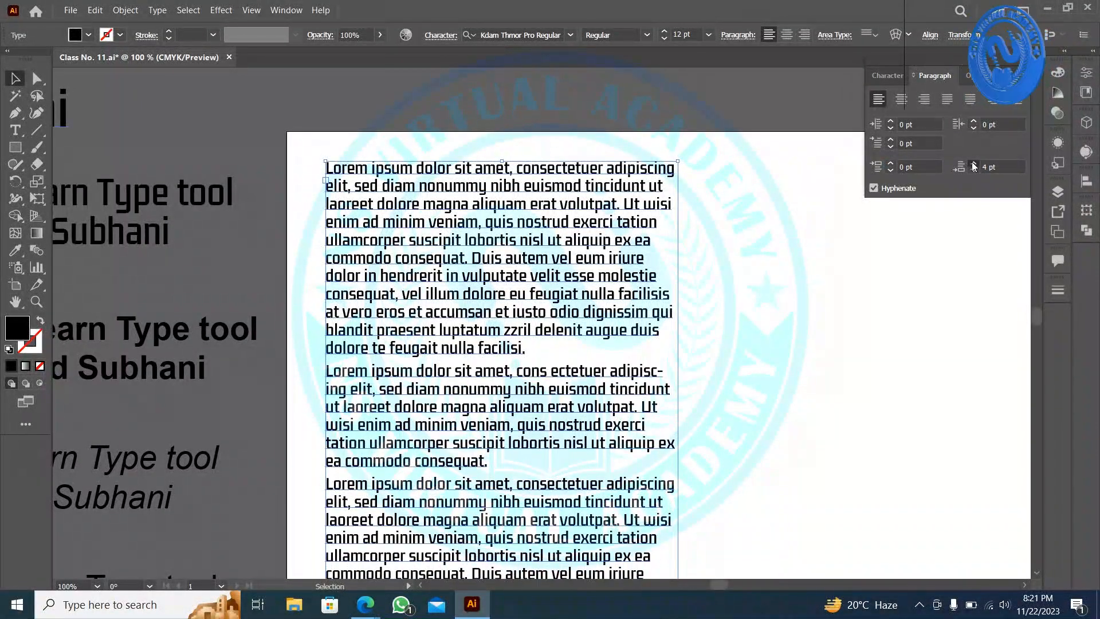
pyautogui.click(973, 165)
pyautogui.click(974, 164)
pyautogui.click(974, 165)
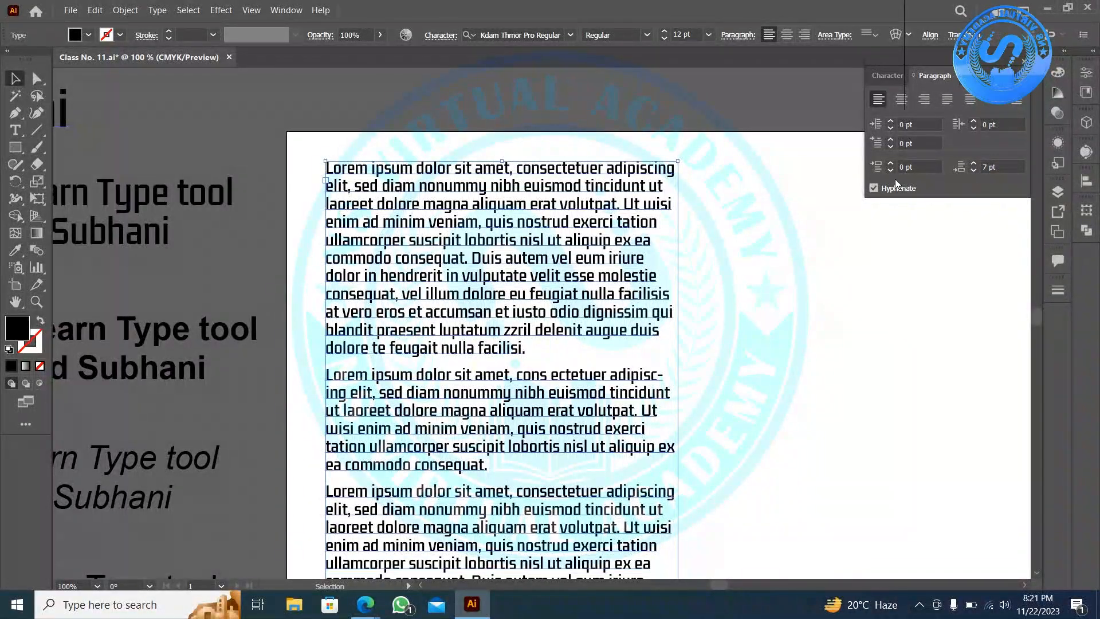
# - Set Space After Paragraph back to 0 pt
pyautogui.click(925, 167)
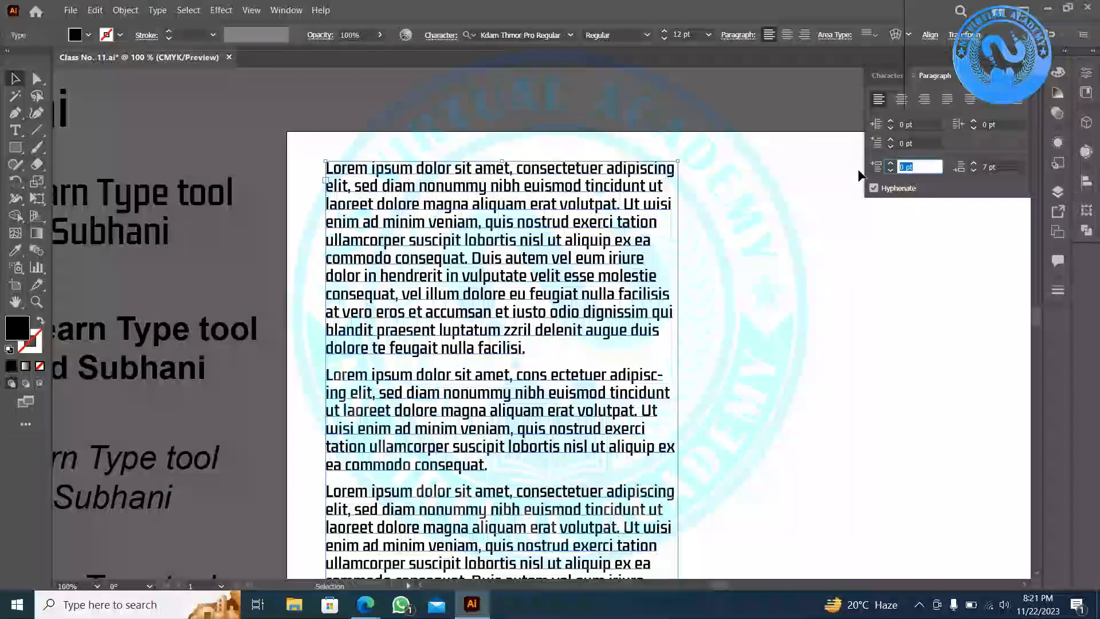
pyautogui.press('Tab')
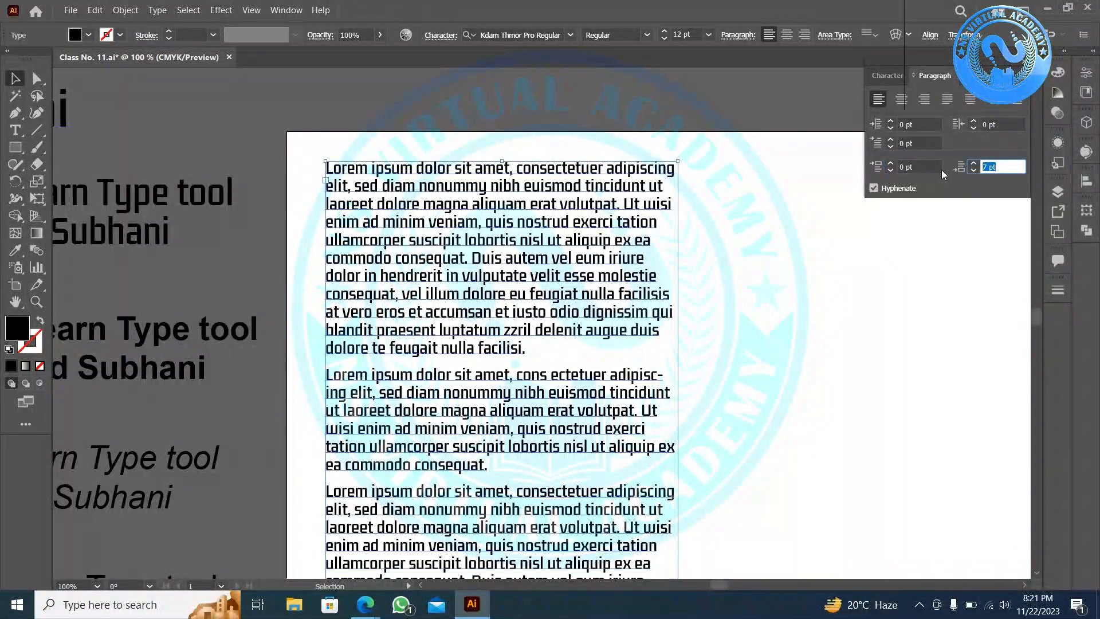
pyautogui.press('BackSpace')
pyautogui.write('0')
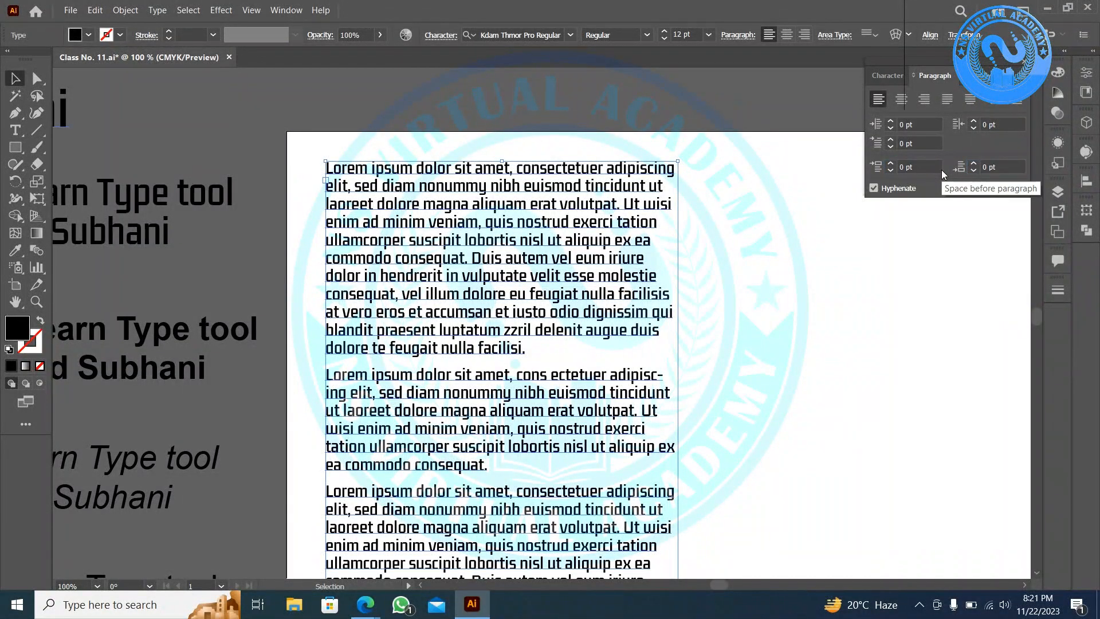
pyautogui.press('Return')
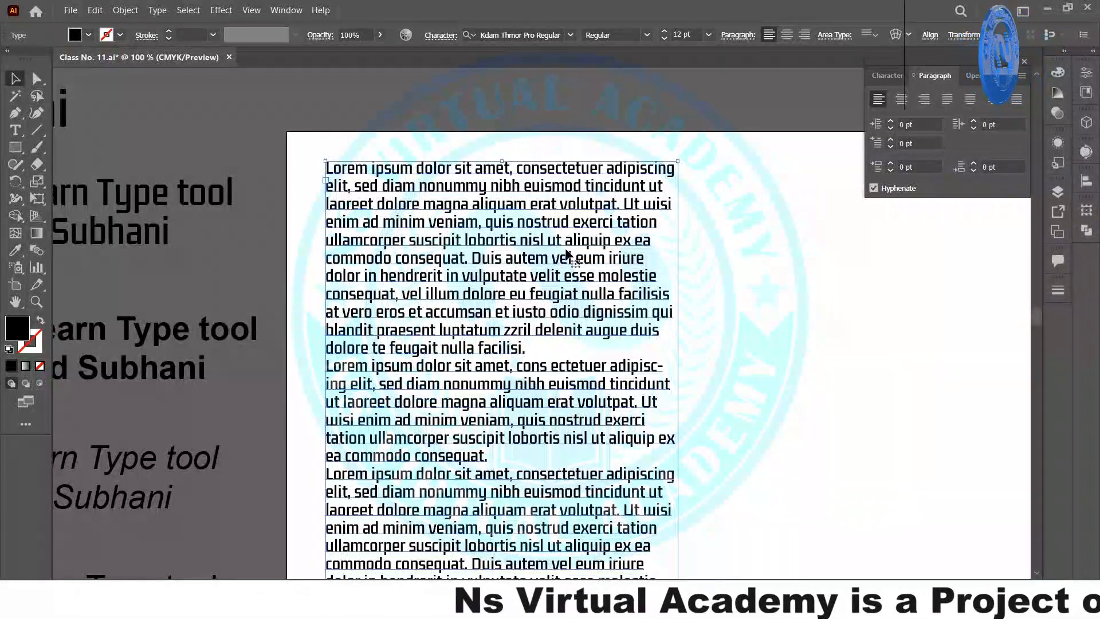
# - Give only the first paragraph 14 pt Space Before, checking both paragraphs' values
pyautogui.doubleClick(539, 349)
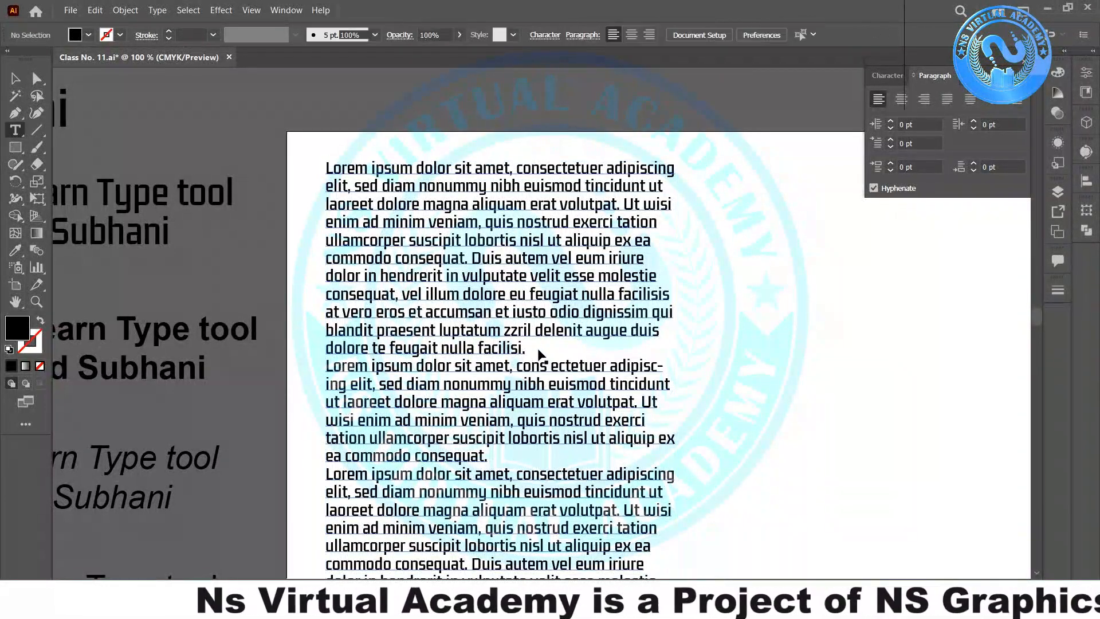
pyautogui.tripleClick(538, 350)
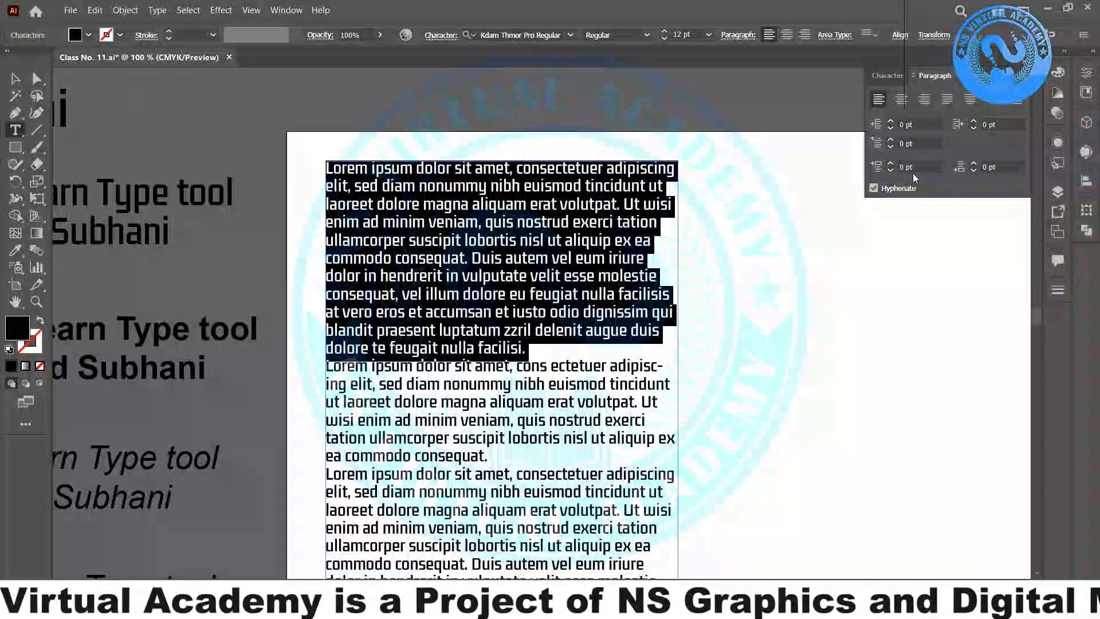
pyautogui.click(890, 165)
pyautogui.click(890, 165)
pyautogui.click(890, 165)
pyautogui.click(890, 165)
pyautogui.click(890, 165)
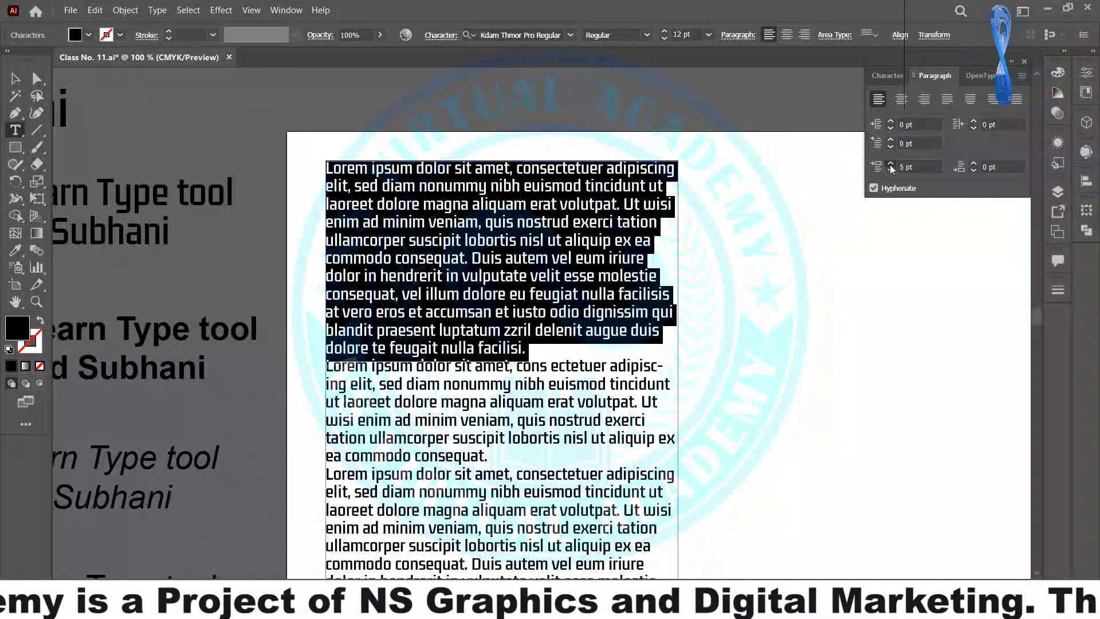
pyautogui.click(890, 165)
pyautogui.click(890, 165)
pyautogui.click(890, 165)
pyautogui.click(890, 165)
pyautogui.click(890, 165)
pyautogui.click(890, 165)
pyautogui.click(890, 165)
pyautogui.click(890, 165)
pyautogui.click(890, 165)
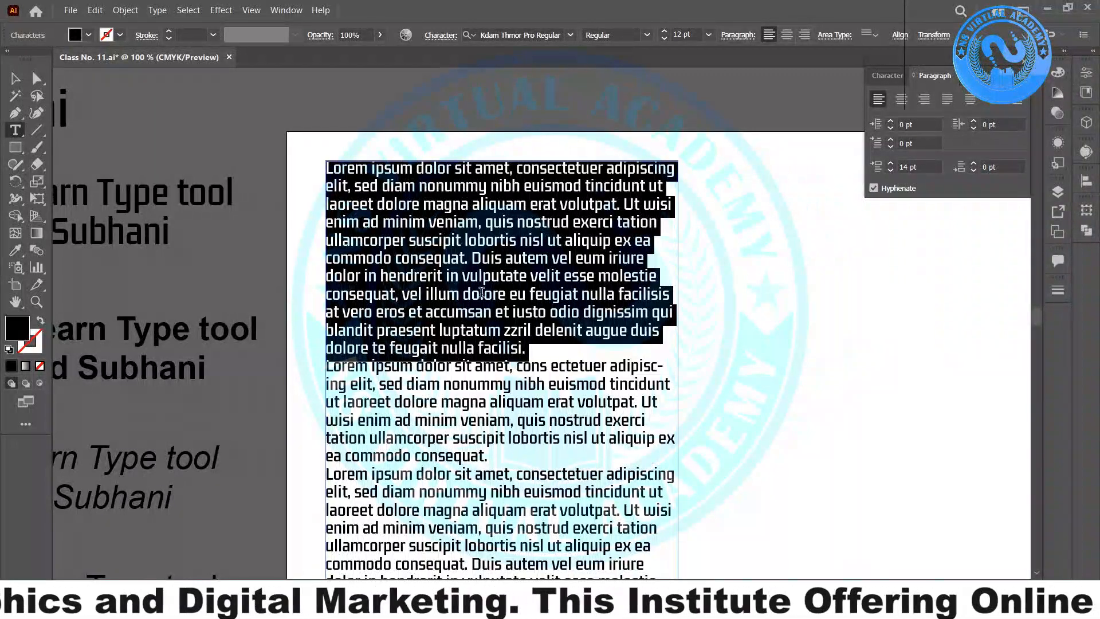
pyautogui.click(522, 402)
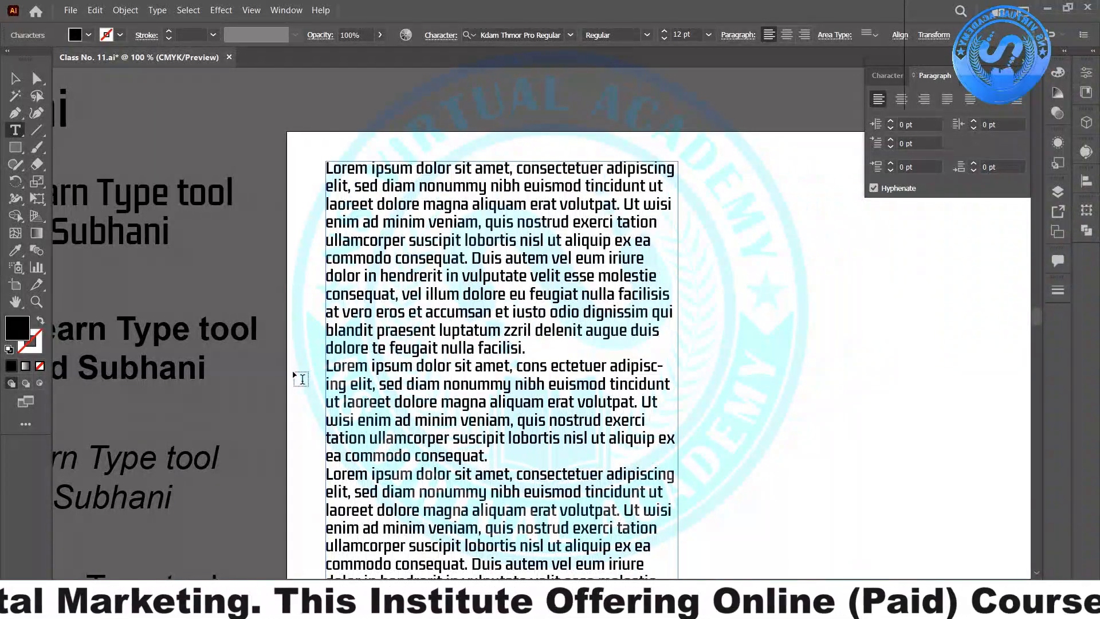
pyautogui.click(528, 348)
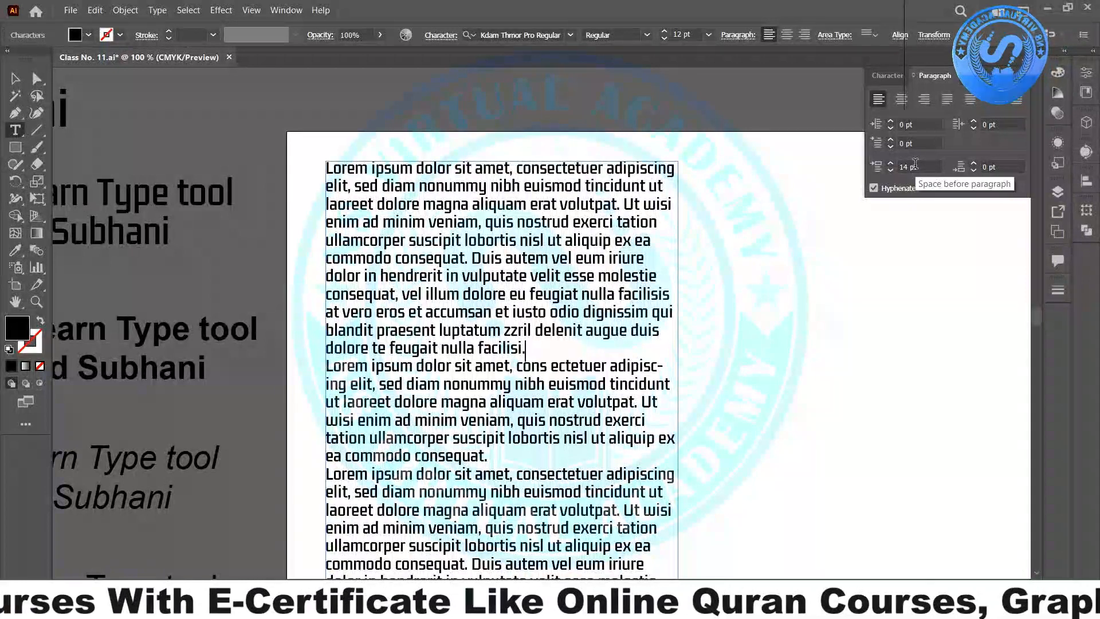
# - Collapse the Character, Paragraph and OpenType panels into the right dock and exit text editing
pyautogui.click(1019, 62)
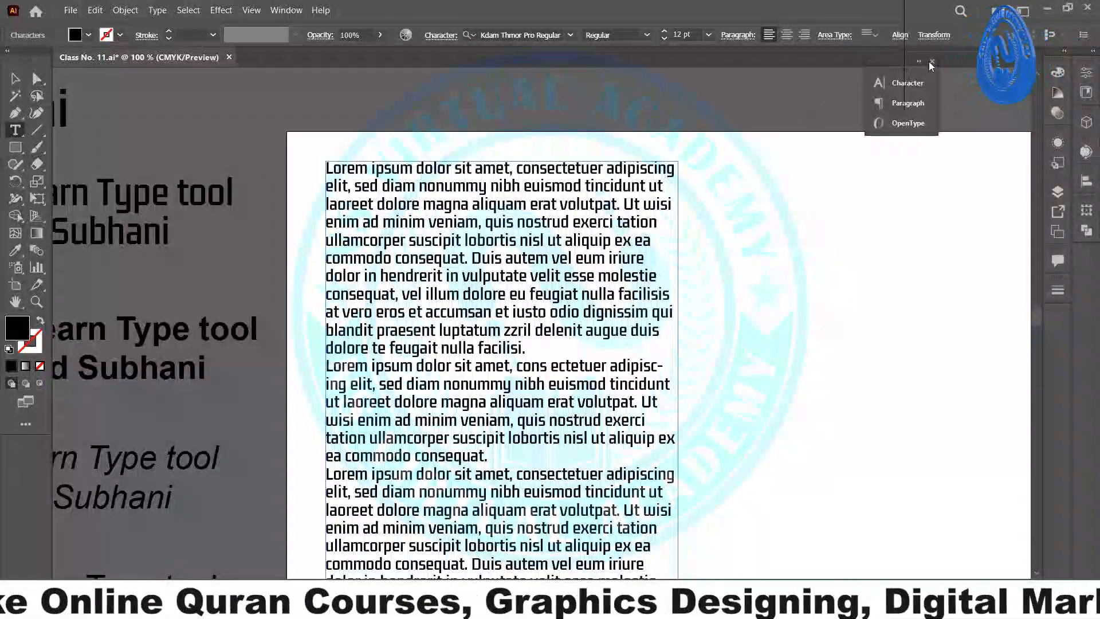
pyautogui.moveTo(881, 74); pyautogui.dragTo(1087, 259)
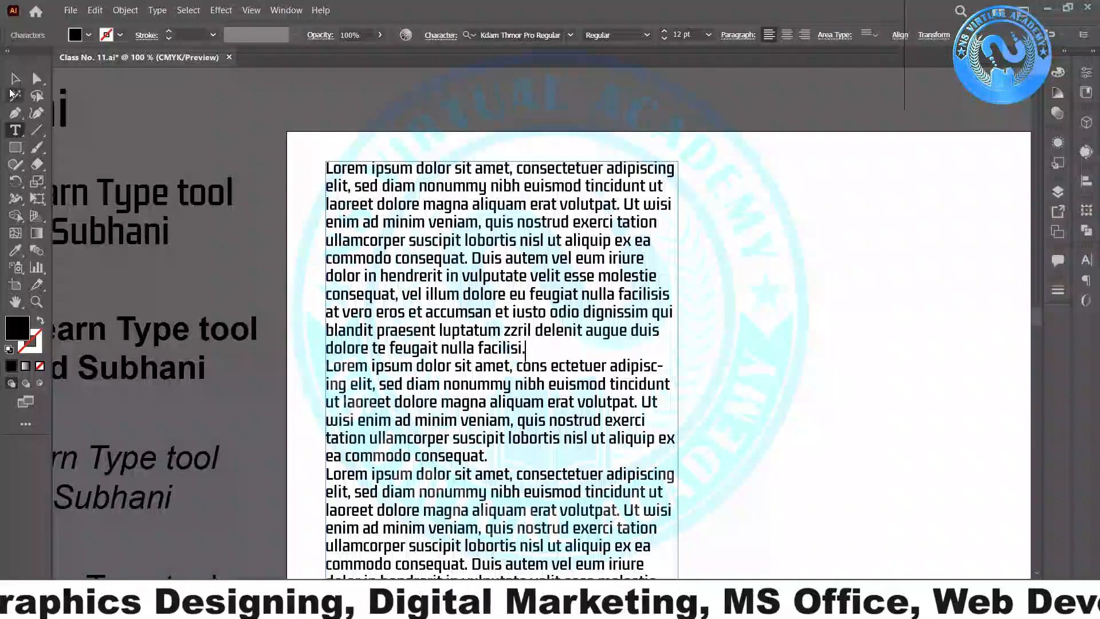
pyautogui.press('Escape')
pyautogui.click(434, 142)
pyautogui.scroll(-3, 549, 240)
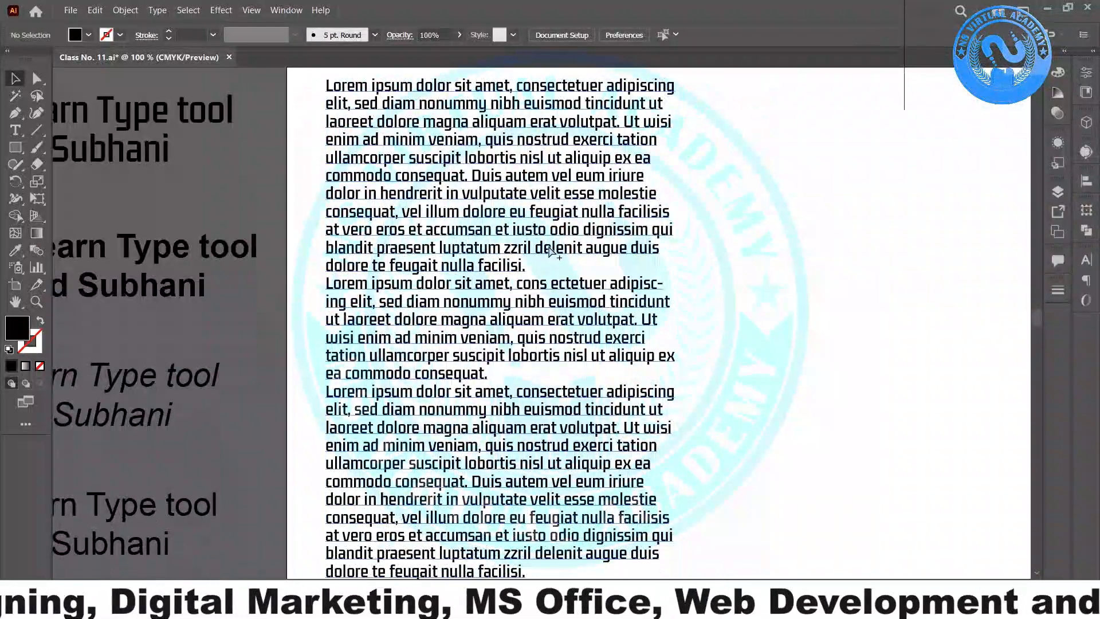
pyautogui.scroll(-3, 550, 250)
# - Resize the Lorem ipsum text frame into a narrower column
pyautogui.click(593, 359)
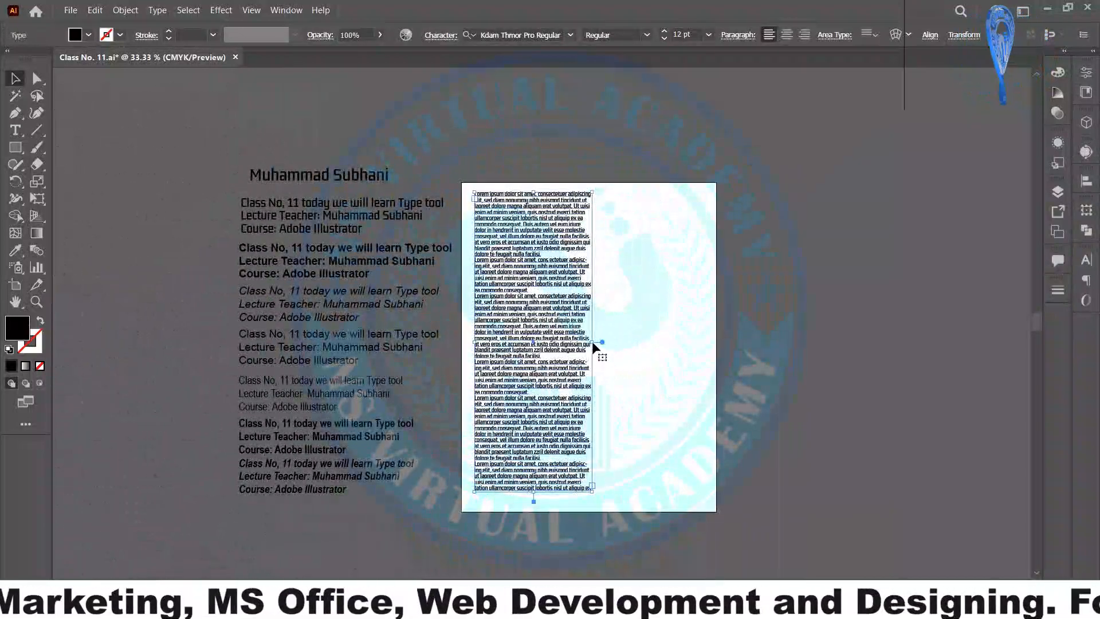
pyautogui.moveTo(596, 341); pyautogui.dragTo(666, 342)
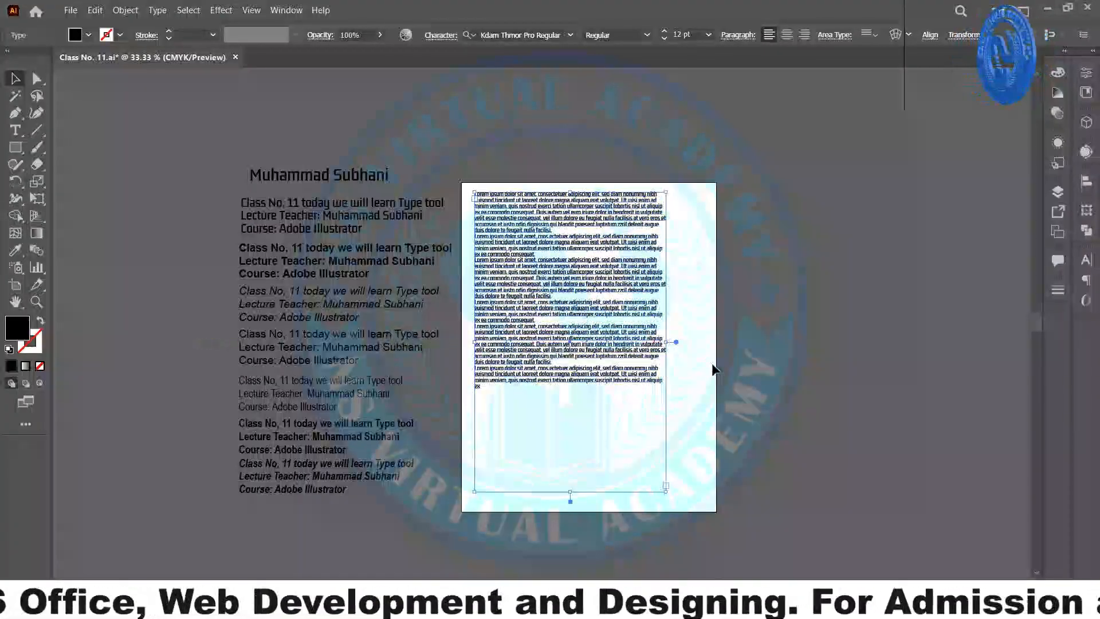
pyautogui.scroll(3, 676, 342)
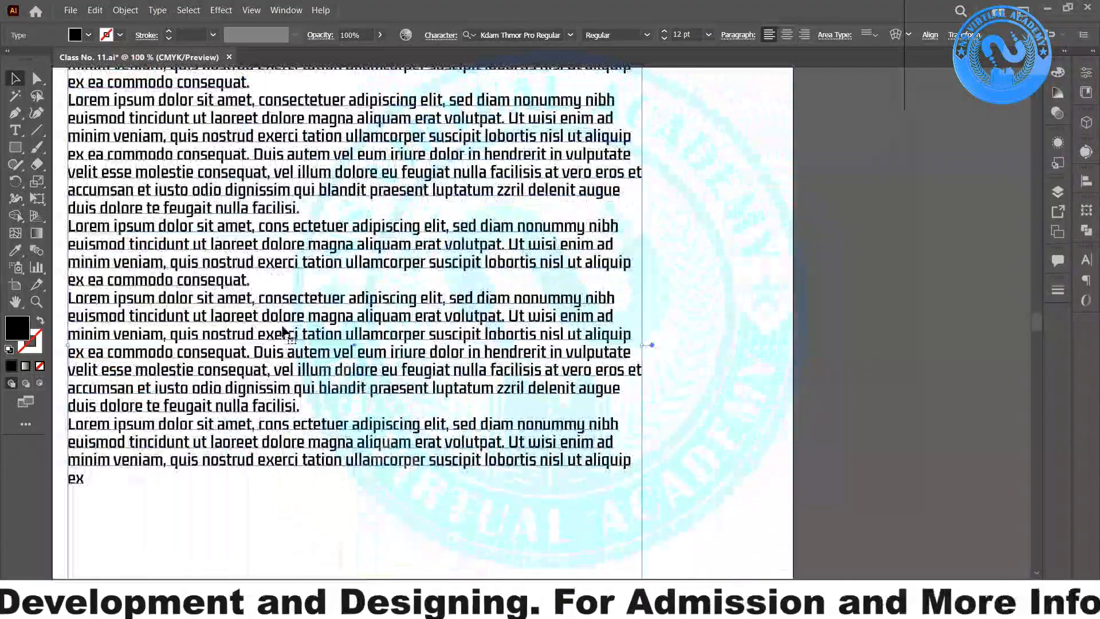
pyautogui.moveTo(328, 201); pyautogui.dragTo(422, 461)
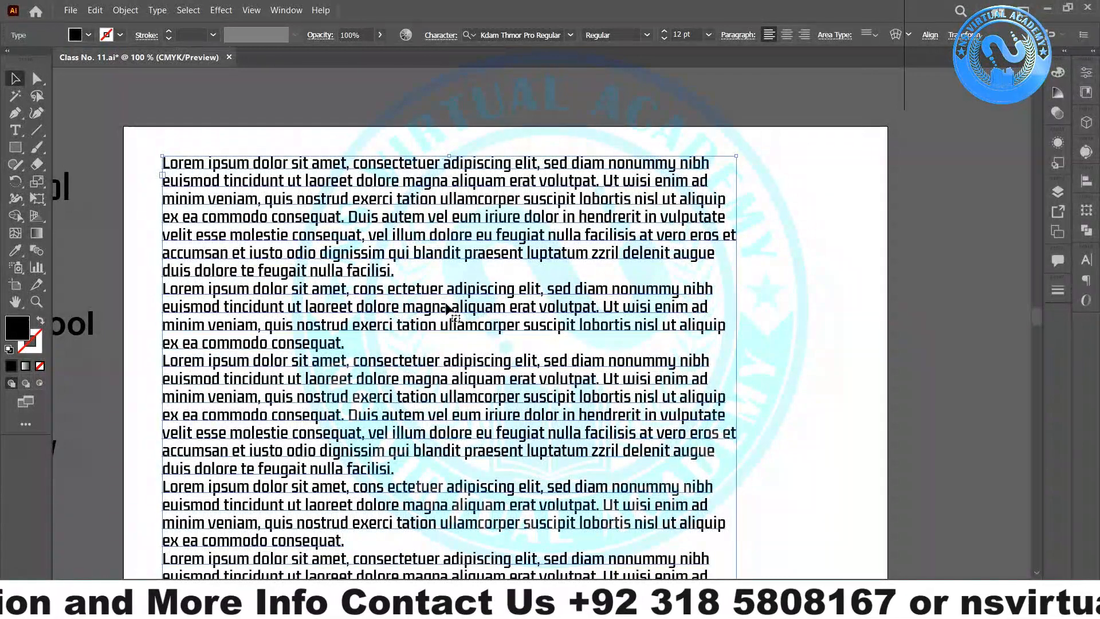
pyautogui.scroll(-3, 367, 344)
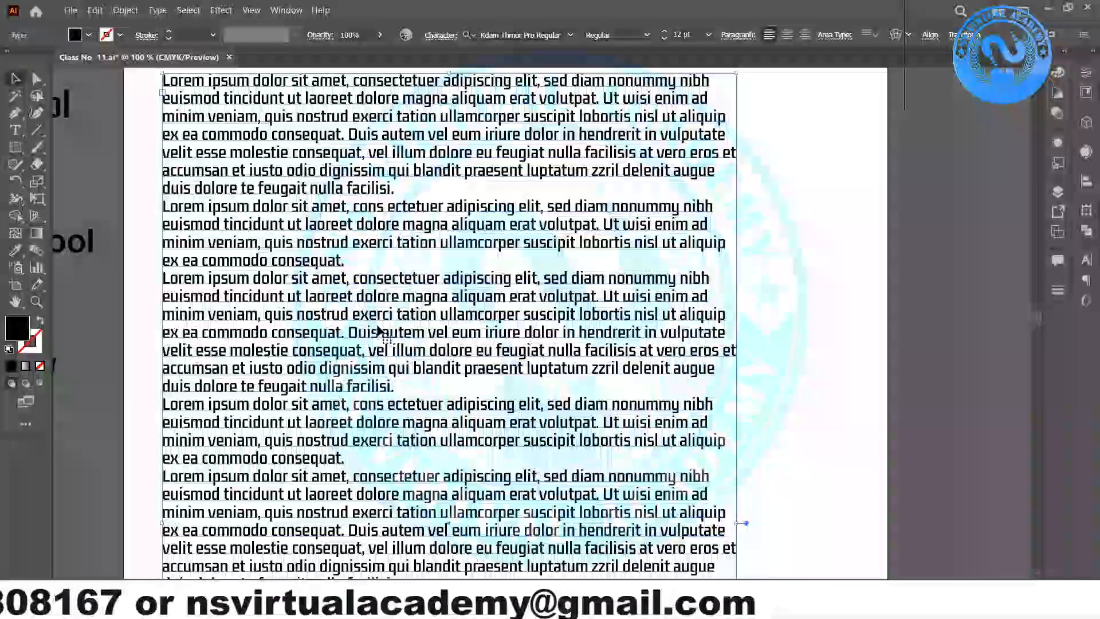
pyautogui.moveTo(737, 522); pyautogui.dragTo(540, 489)
pyautogui.scroll(-12, 538, 490)
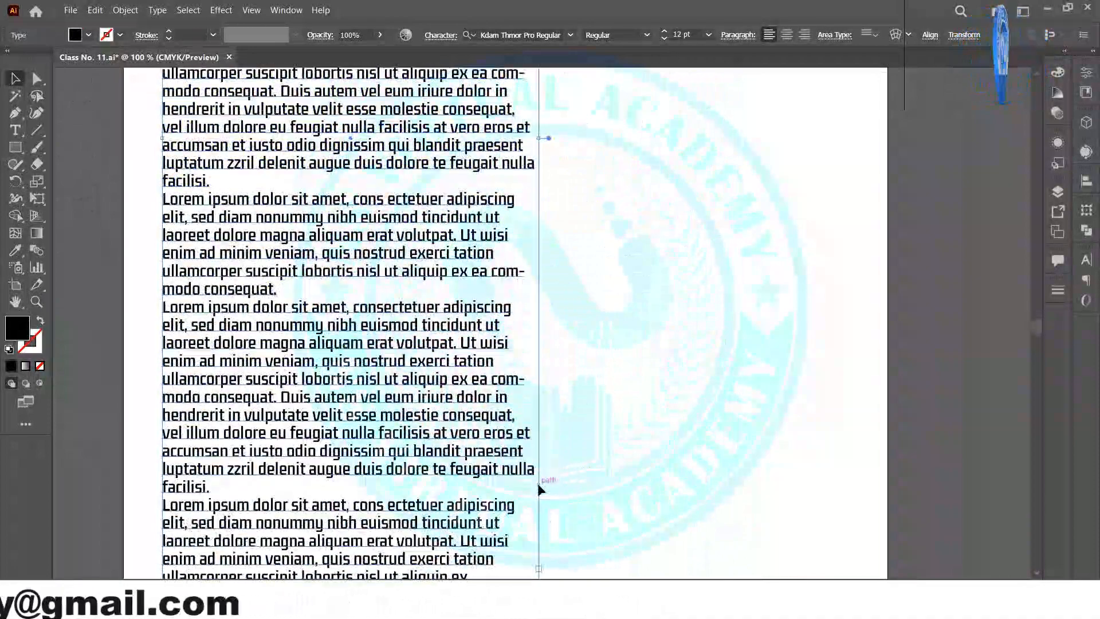
pyautogui.scroll(5, 538, 485)
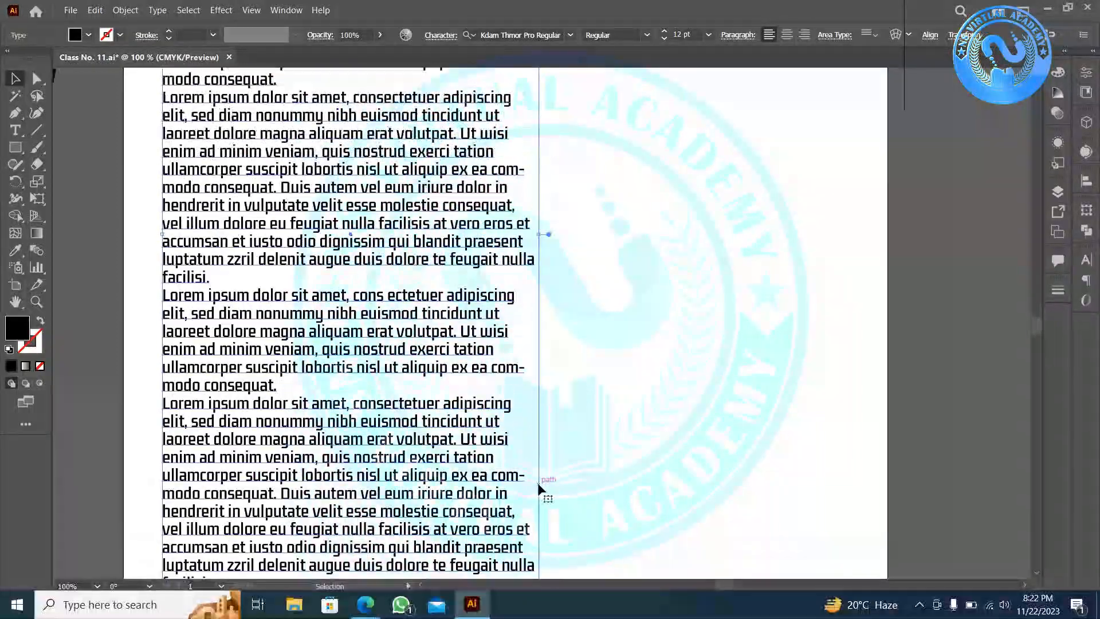
pyautogui.scroll(6, 538, 487)
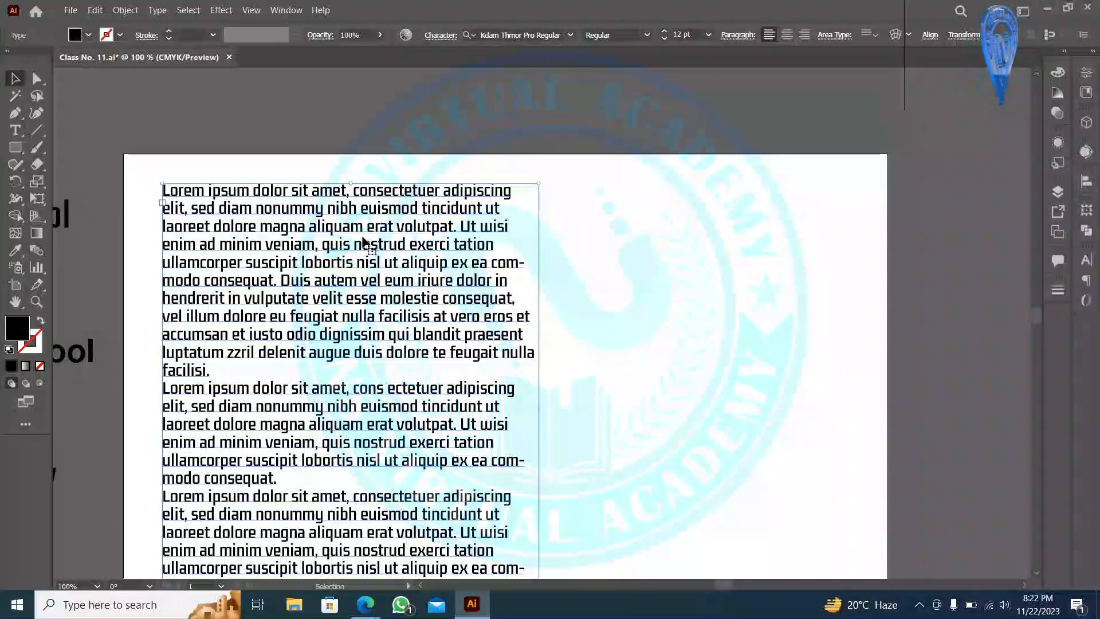
# - Move the narrowed text frame off the artboard to the left
pyautogui.press('a')
pyautogui.scroll(-3, 475, 257)
pyautogui.press('v')
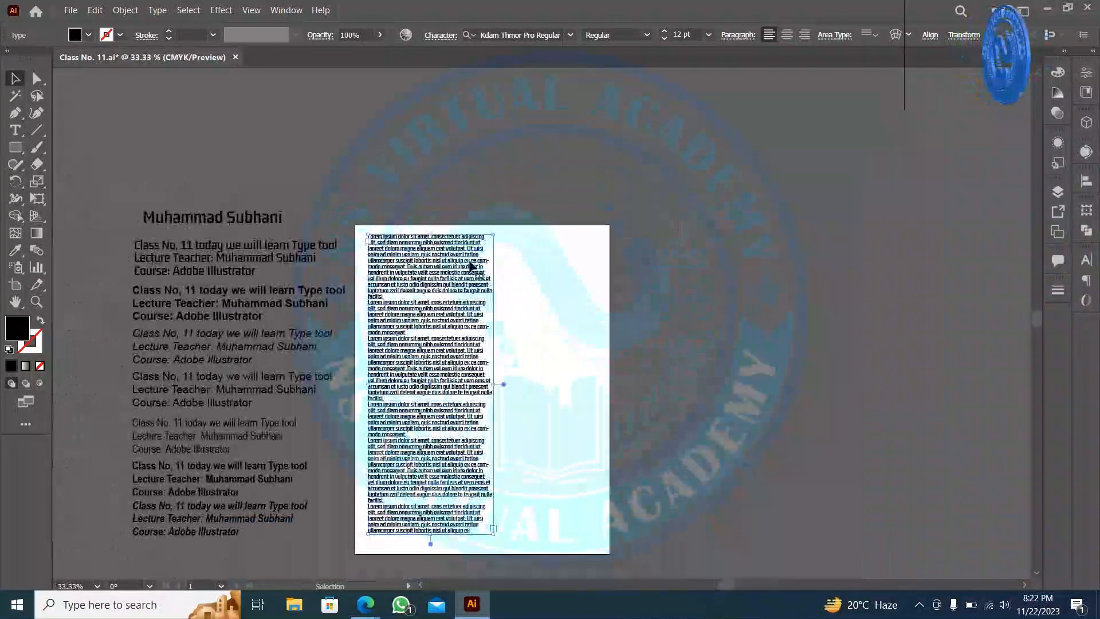
pyautogui.moveTo(473, 265); pyautogui.dragTo(159, 238)
pyautogui.click(551, 302)
# - Select the Rectangle Tool from the toolbar's tool group
pyautogui.scroll(2, 436, 281)
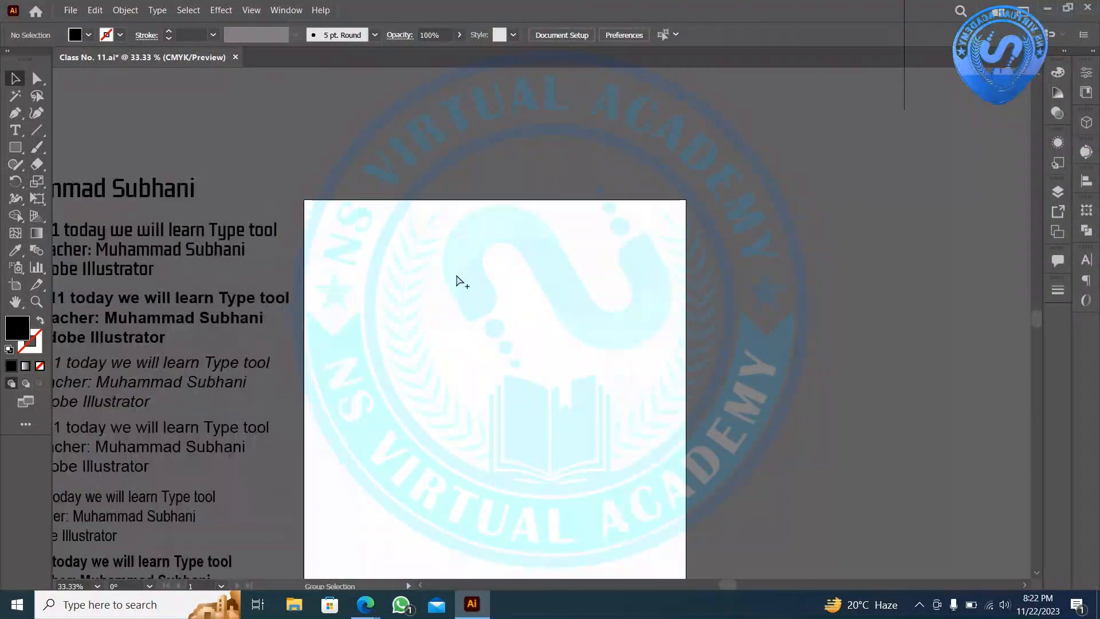
pyautogui.moveTo(572, 319); pyautogui.dragTo(445, 213)
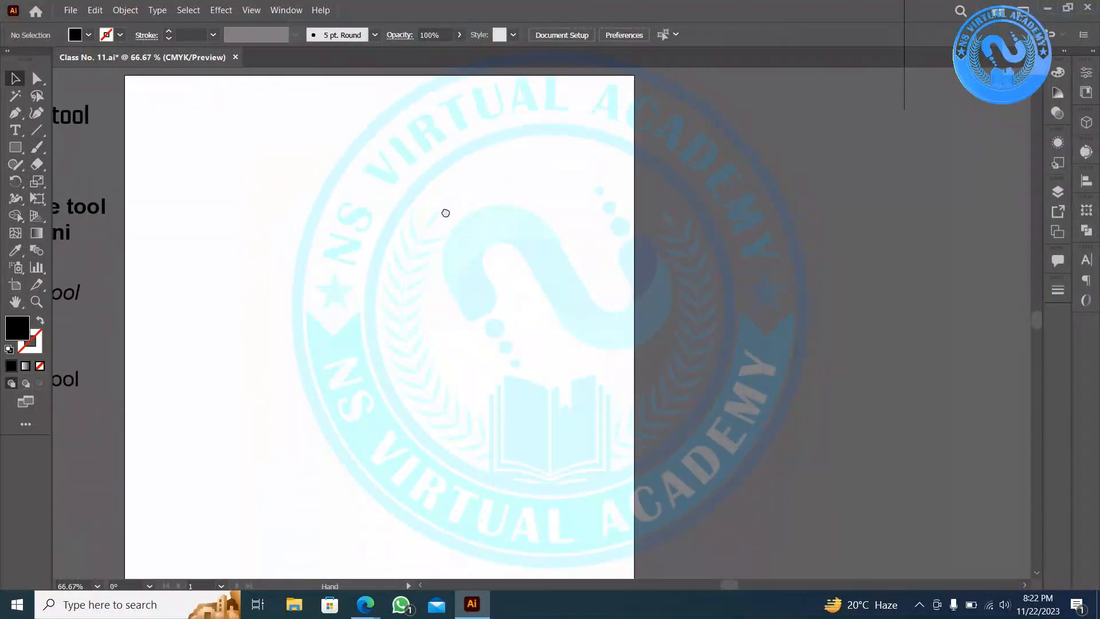
pyautogui.click(16, 131)
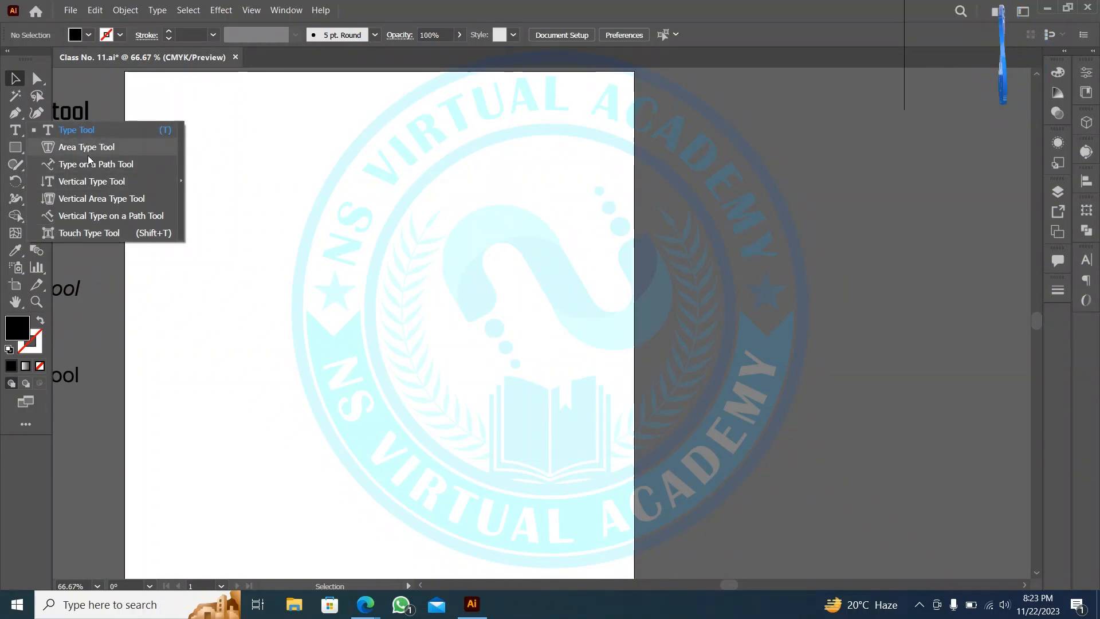
pyautogui.click(273, 190)
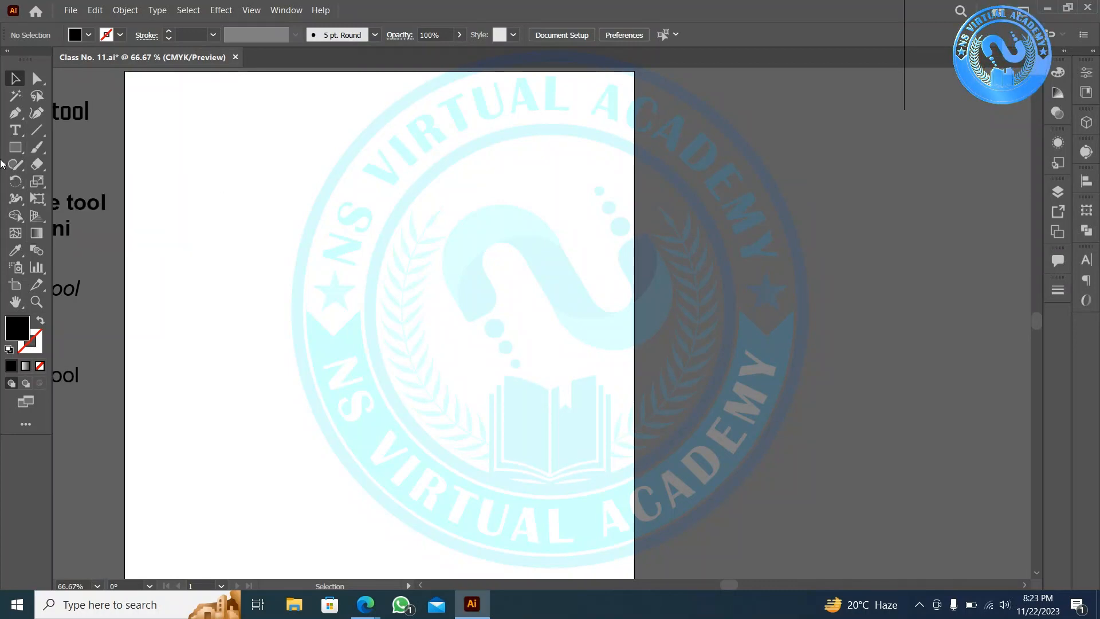
pyautogui.click(32, 151)
pyautogui.click(16, 147)
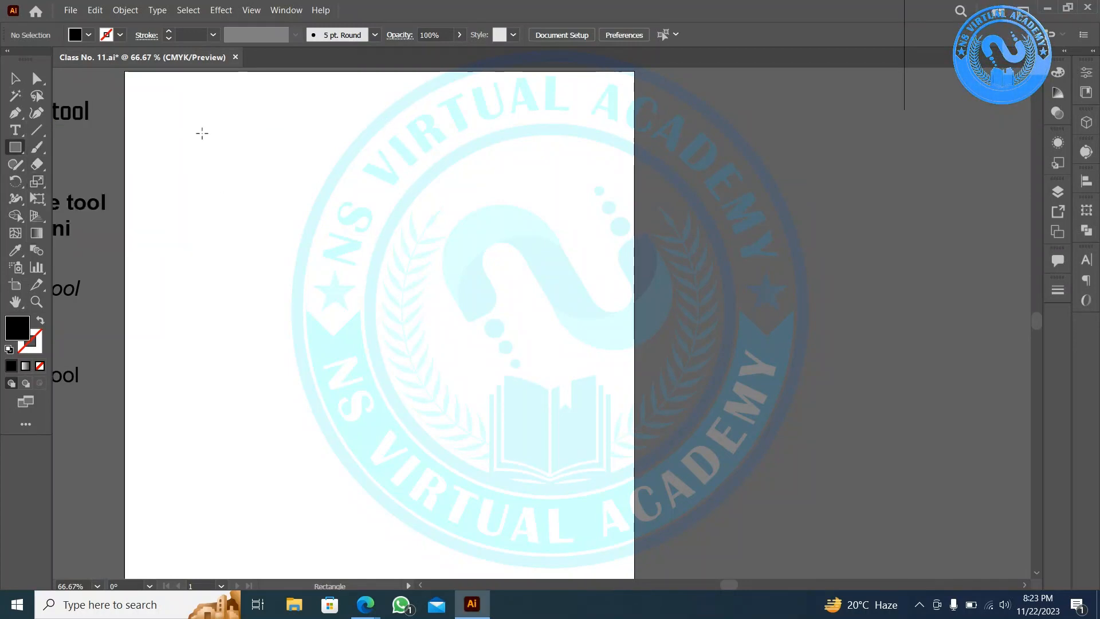
# - View the empty artboard at 100% actual size
pyautogui.scroll(2, 201, 133)
pyautogui.hotkey('ctrl', '=')
pyautogui.hotkey('ctrl', '=')
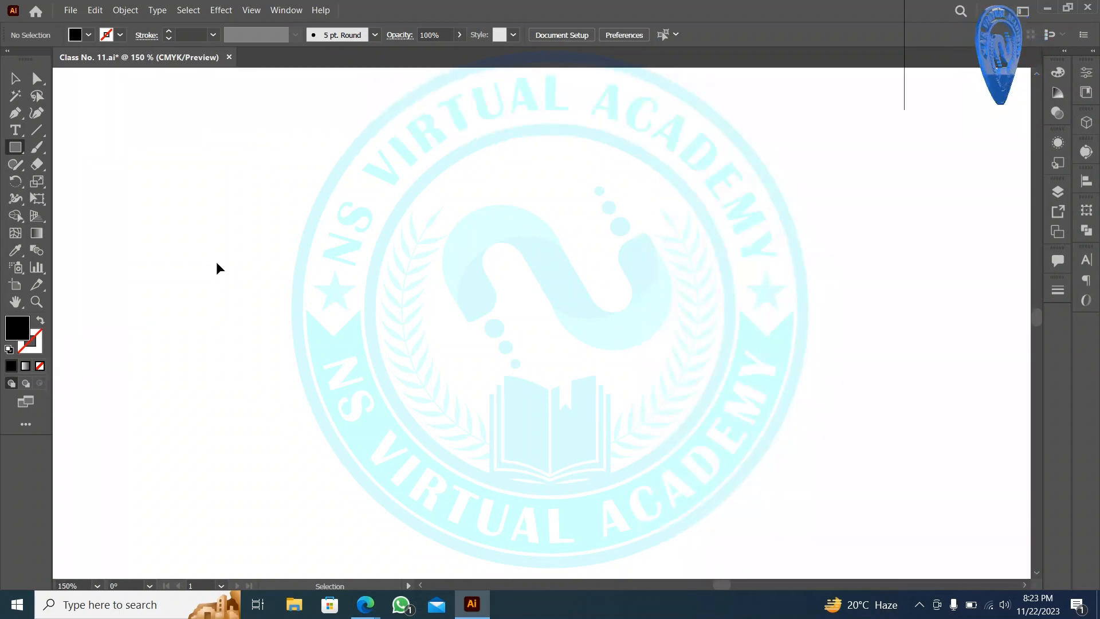
pyautogui.hotkey('ctrl', '-')
pyautogui.scroll(2, 226, 201)
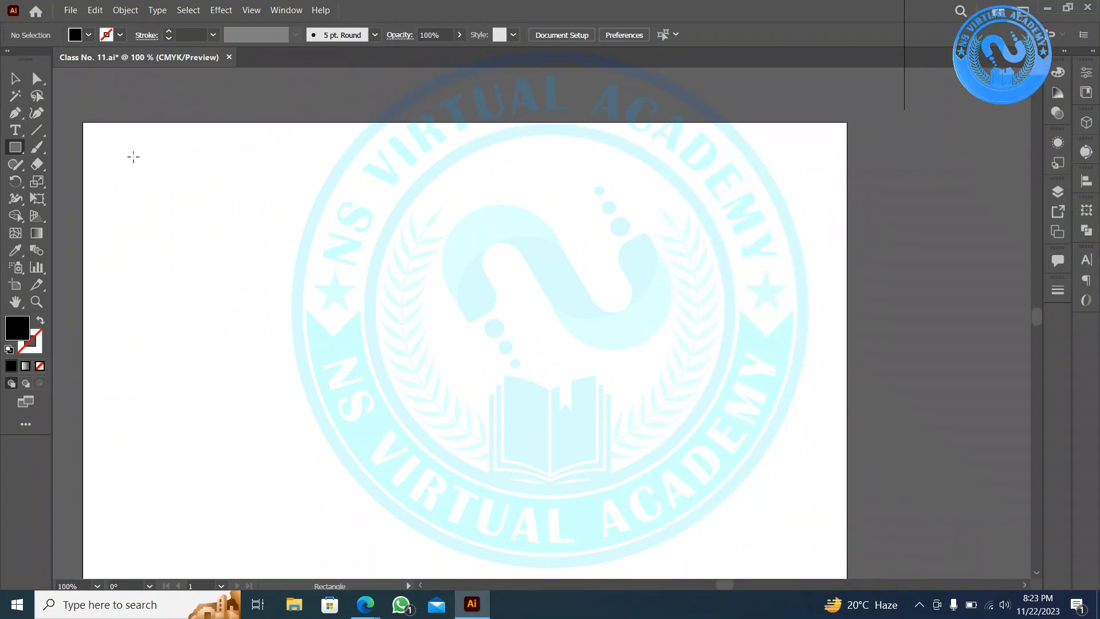
pyautogui.moveTo(118, 160)
pyautogui.mouseDown()
pyautogui.moveTo(309, 228)
pyautogui.moveTo(507, 318)
pyautogui.moveTo(548, 385)
pyautogui.mouseUp()
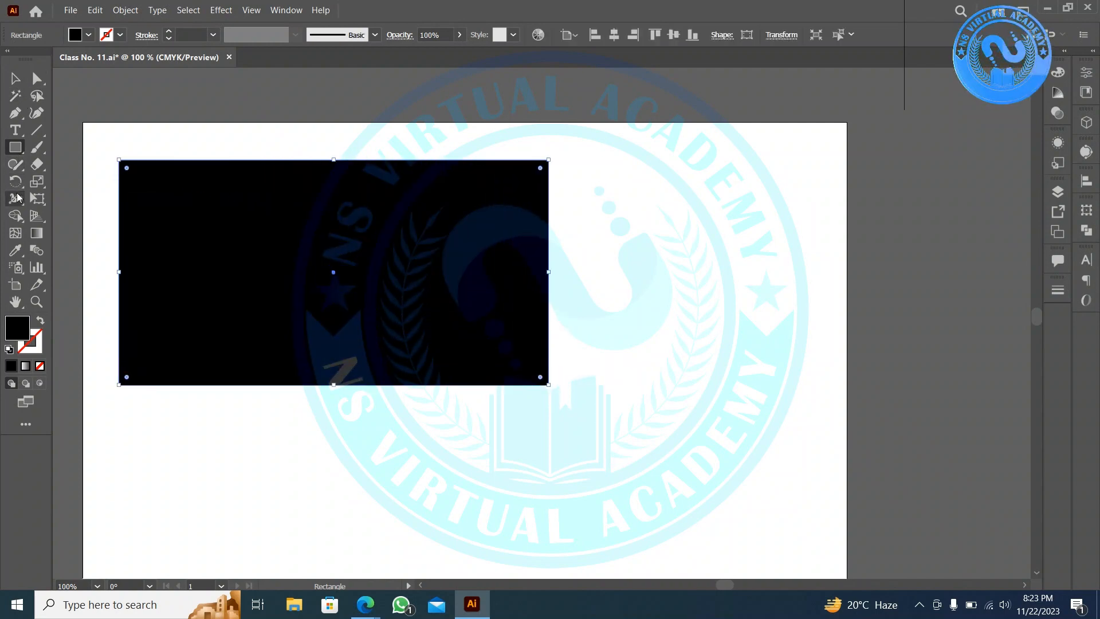
pyautogui.click(15, 131)
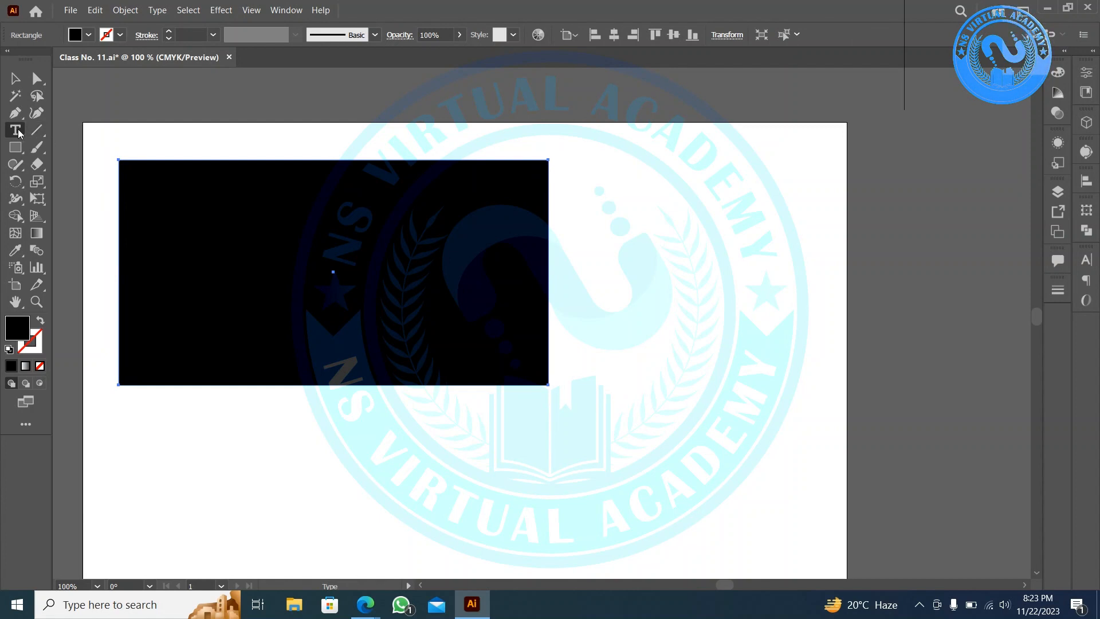
pyautogui.moveTo(17, 133); pyautogui.dragTo(56, 148)
pyautogui.click(15, 78)
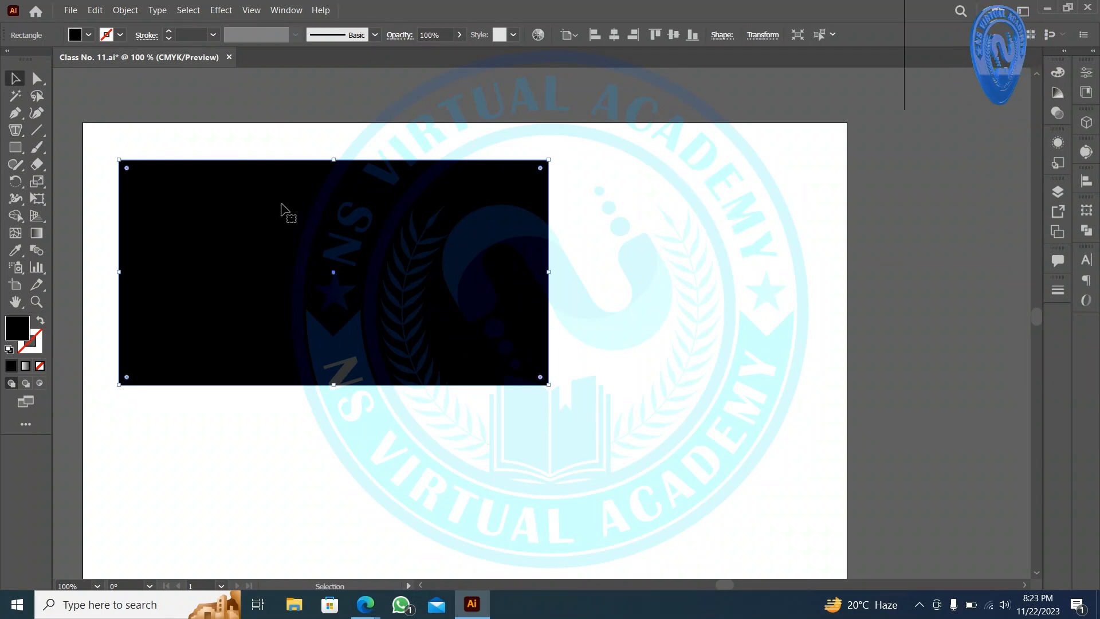
pyautogui.click(41, 323)
pyautogui.moveTo(10, 127); pyautogui.dragTo(58, 129)
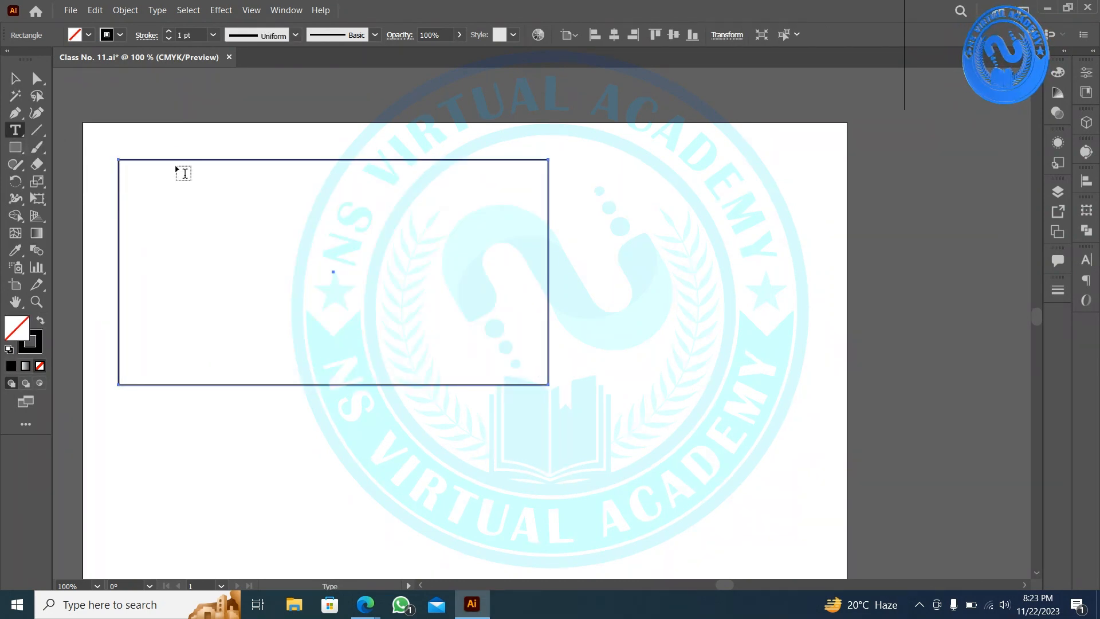
pyautogui.click(215, 167)
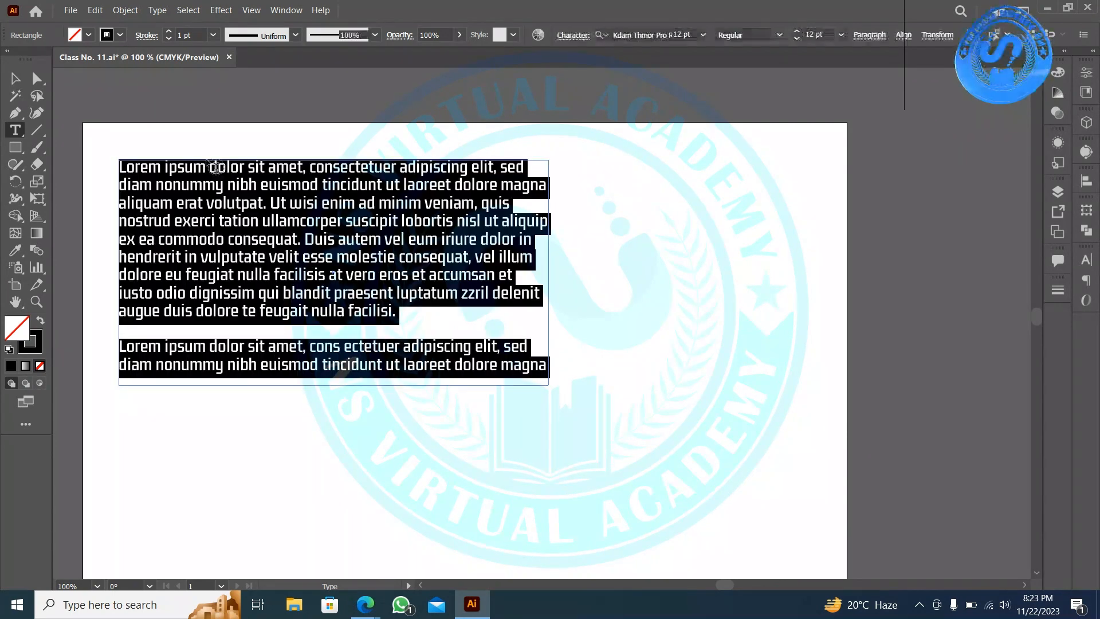
pyautogui.hotkey('ctrl', 'z')
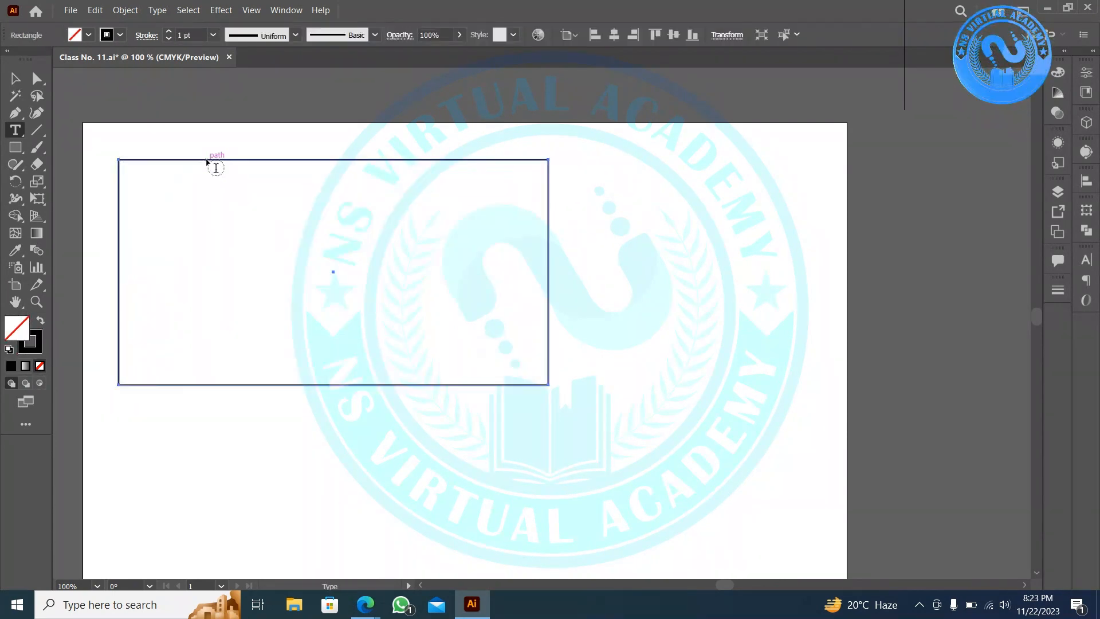
pyautogui.moveTo(15, 131); pyautogui.dragTo(46, 148)
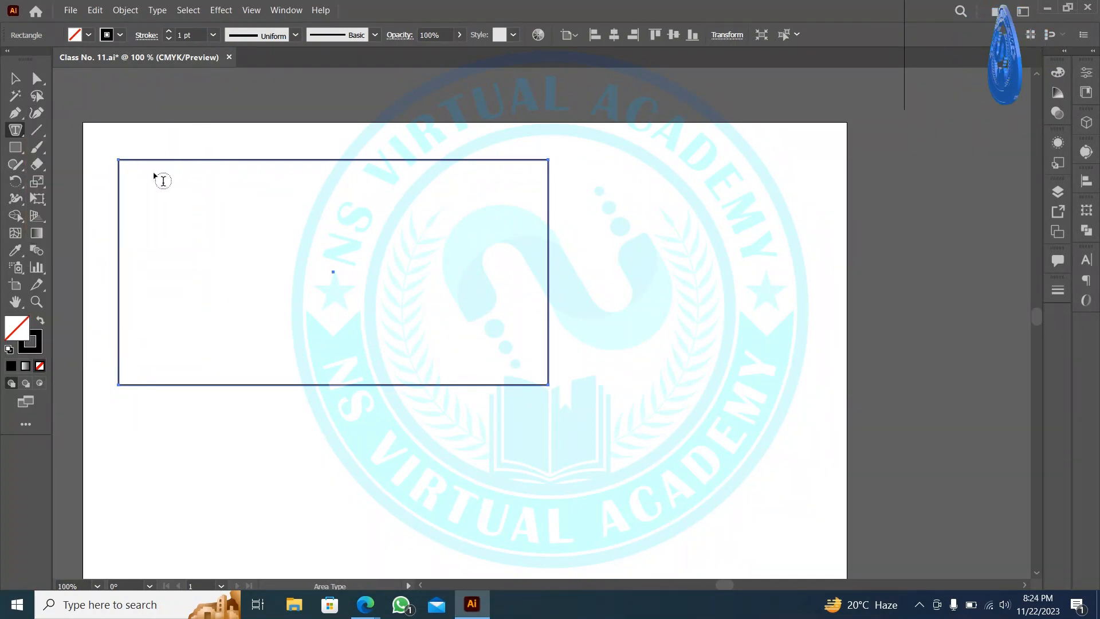
pyautogui.click(163, 160)
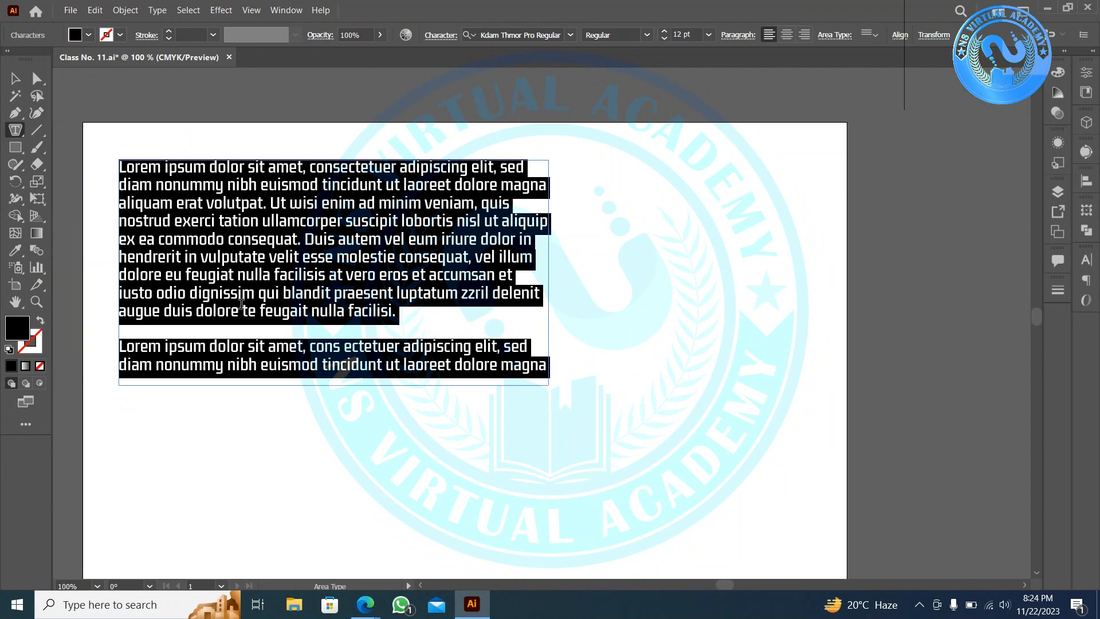
pyautogui.click(15, 78)
pyautogui.click(621, 270)
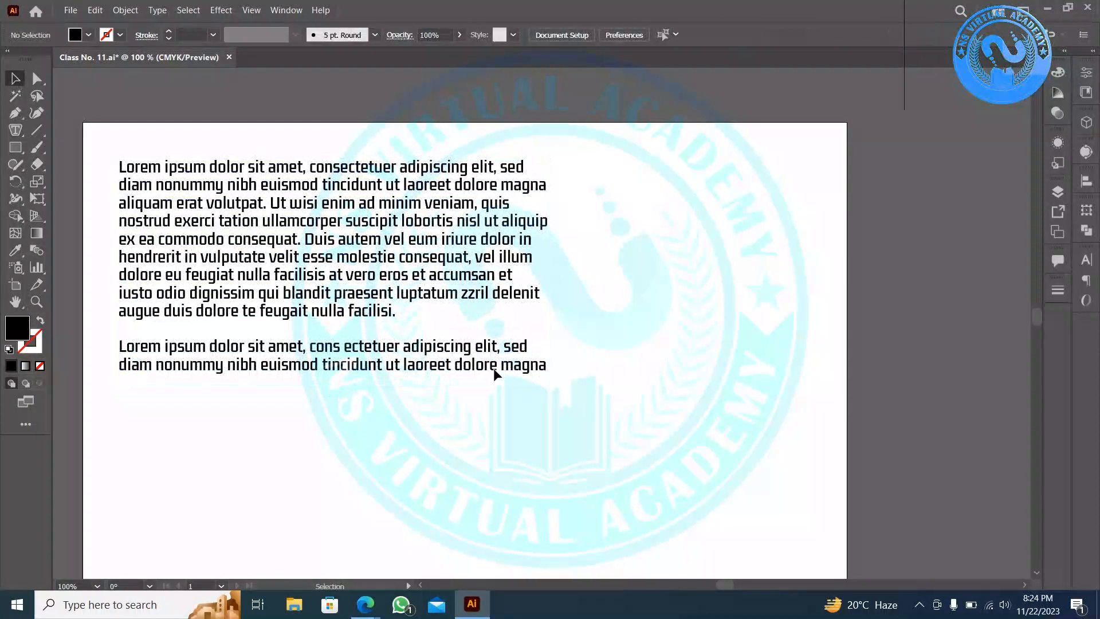
pyautogui.click(482, 369)
pyautogui.press('Delete')
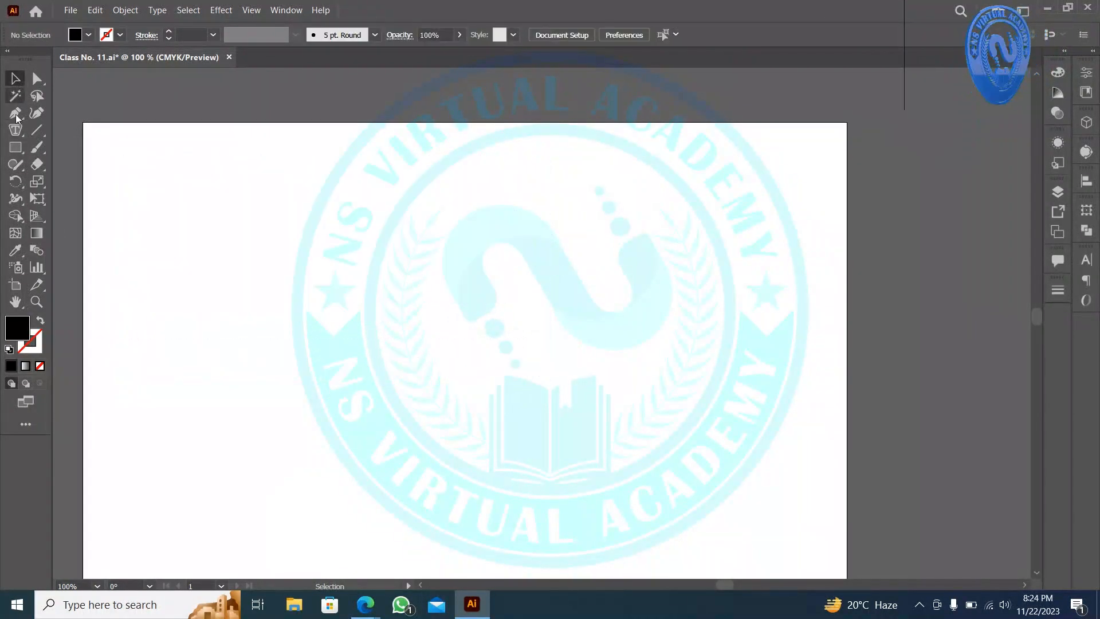
# - Draw a large black hexagon on the artboard with the Polygon Tool
pyautogui.click(19, 152)
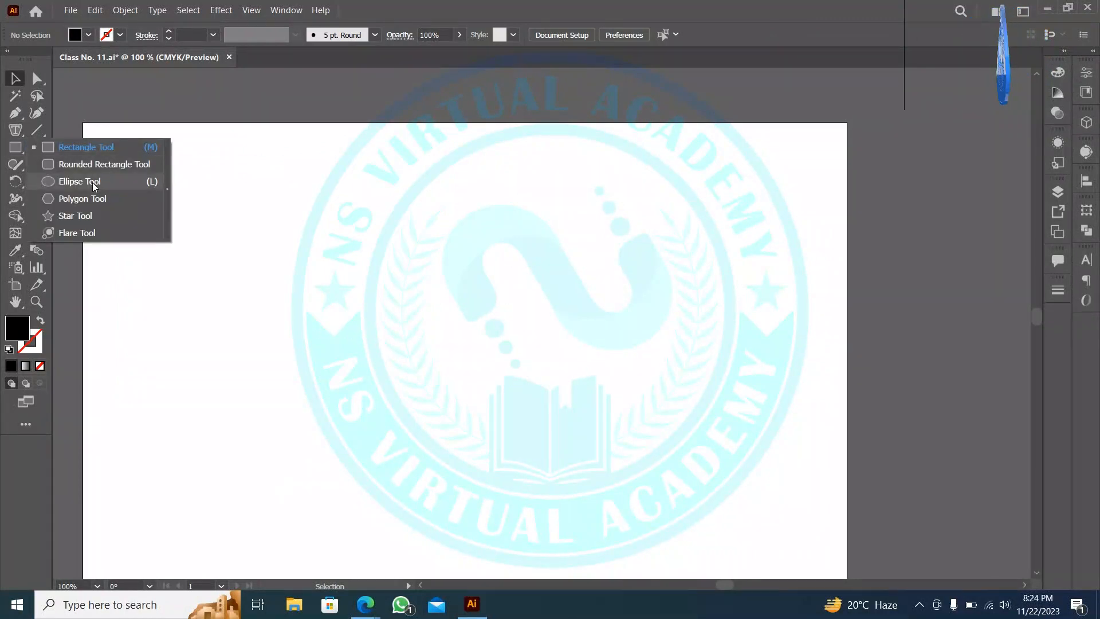
pyautogui.click(85, 205)
pyautogui.moveTo(233, 216); pyautogui.dragTo(472, 326)
pyautogui.press('v')
# - Fill the hexagon with Lorem ipsum area text, then select the text object
pyautogui.scroll(-1, 471, 327)
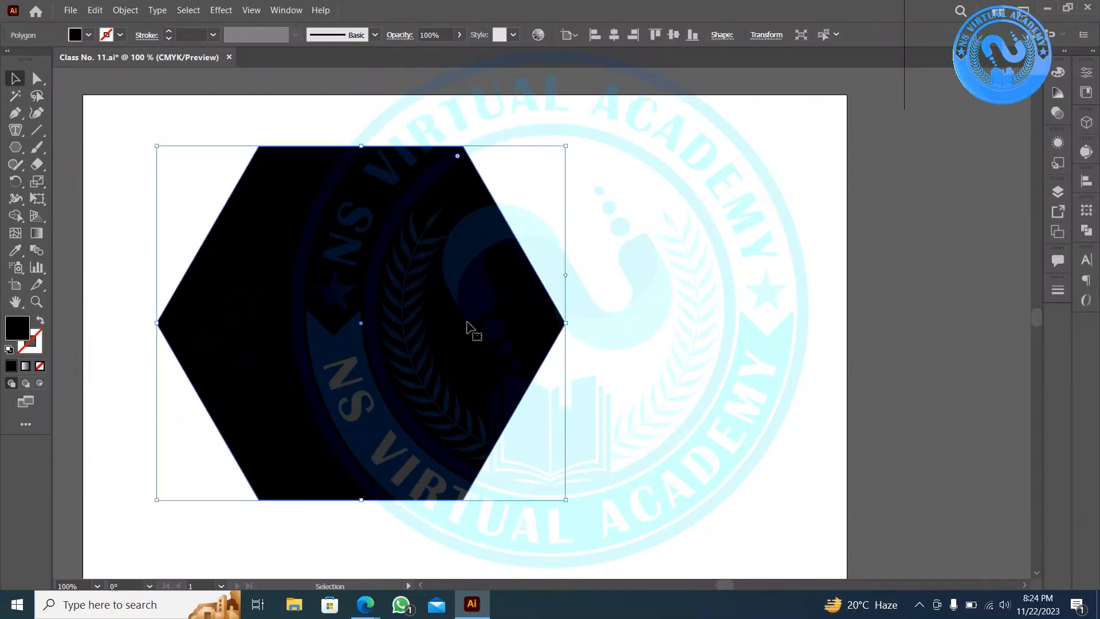
pyautogui.click(16, 133)
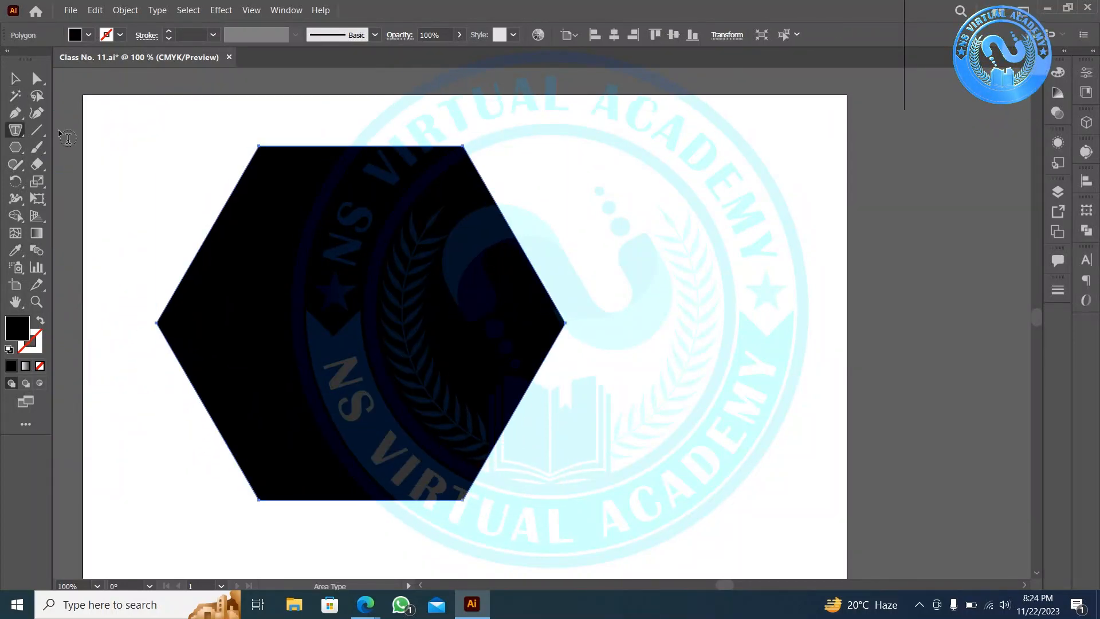
pyautogui.click(282, 153)
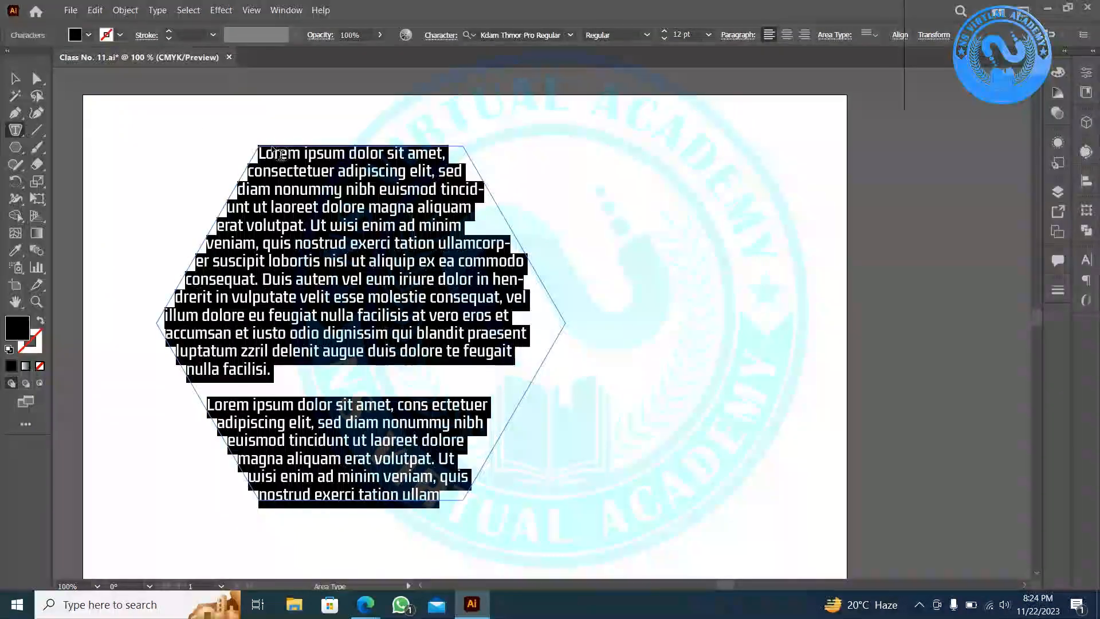
pyautogui.click(15, 78)
pyautogui.click(647, 204)
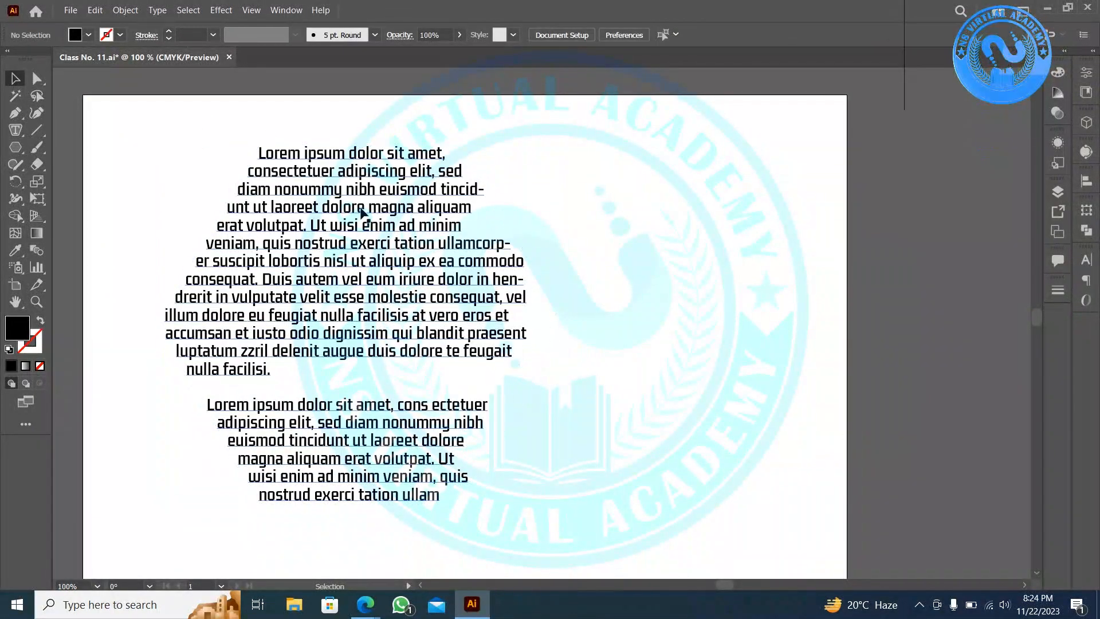
pyautogui.click(244, 173)
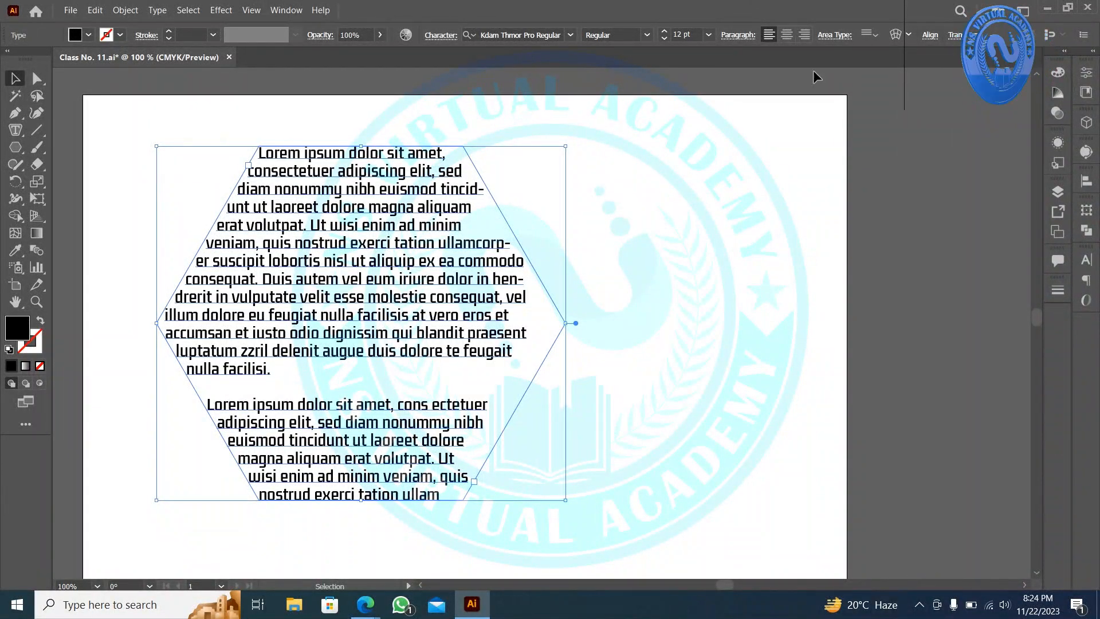
pyautogui.click(787, 36)
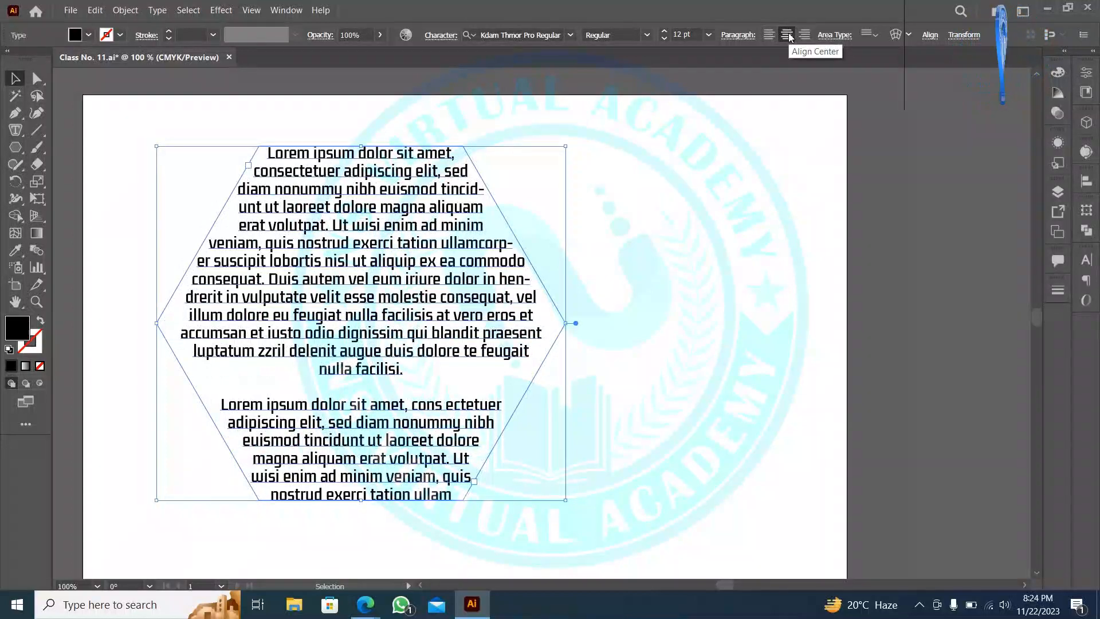
pyautogui.click(734, 36)
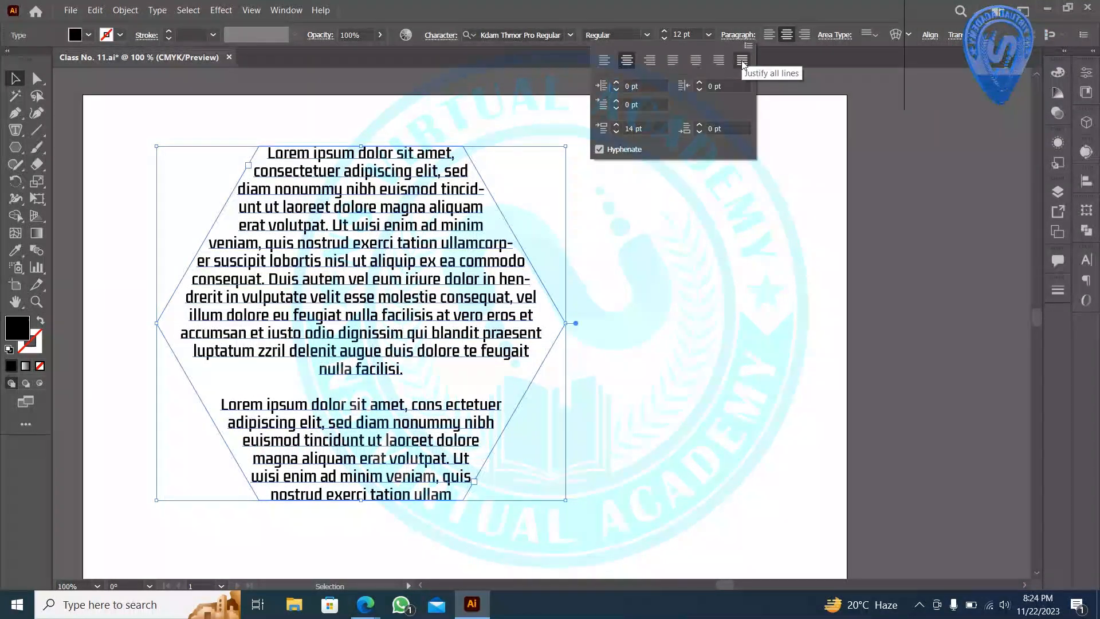
pyautogui.click(741, 61)
pyautogui.click(720, 373)
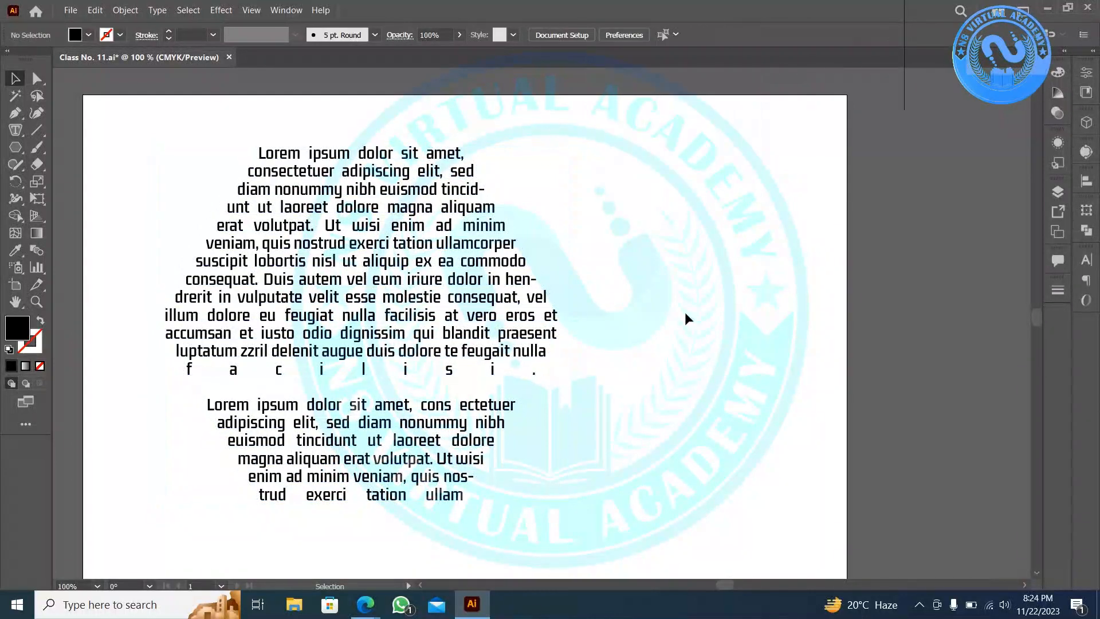
pyautogui.scroll(-1, 631, 143)
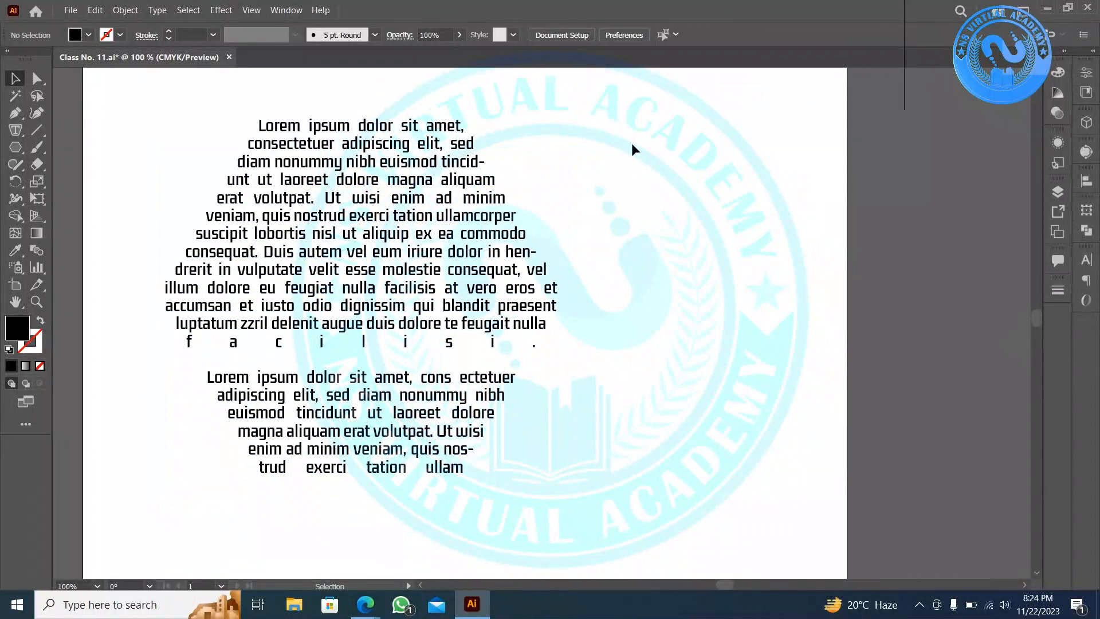
pyautogui.click(300, 362)
pyautogui.click(768, 35)
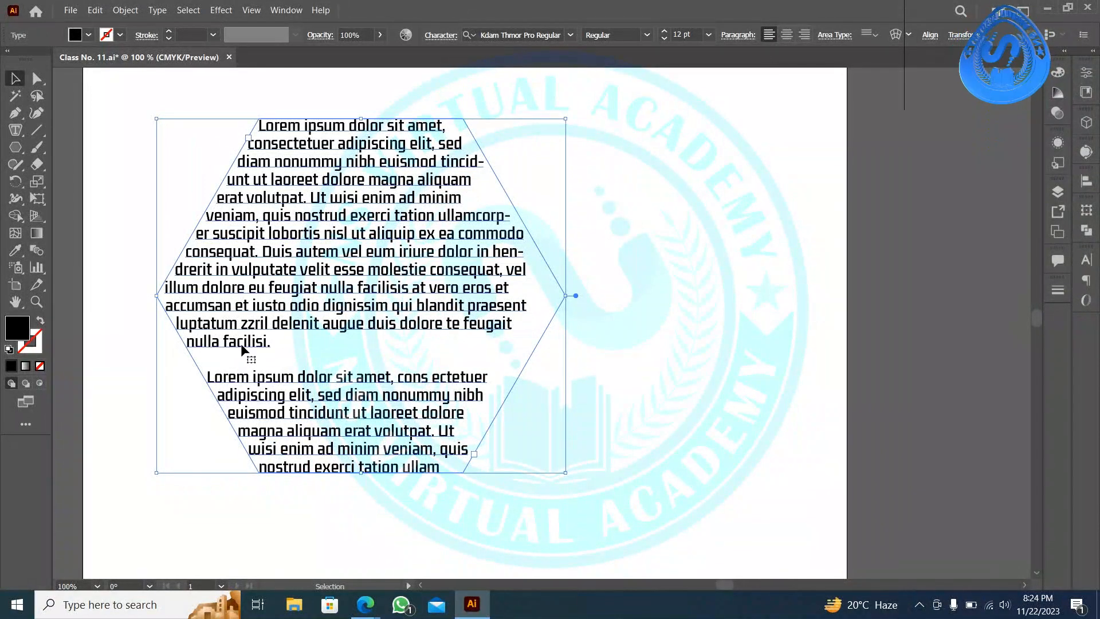
pyautogui.click(737, 35)
pyautogui.click(742, 60)
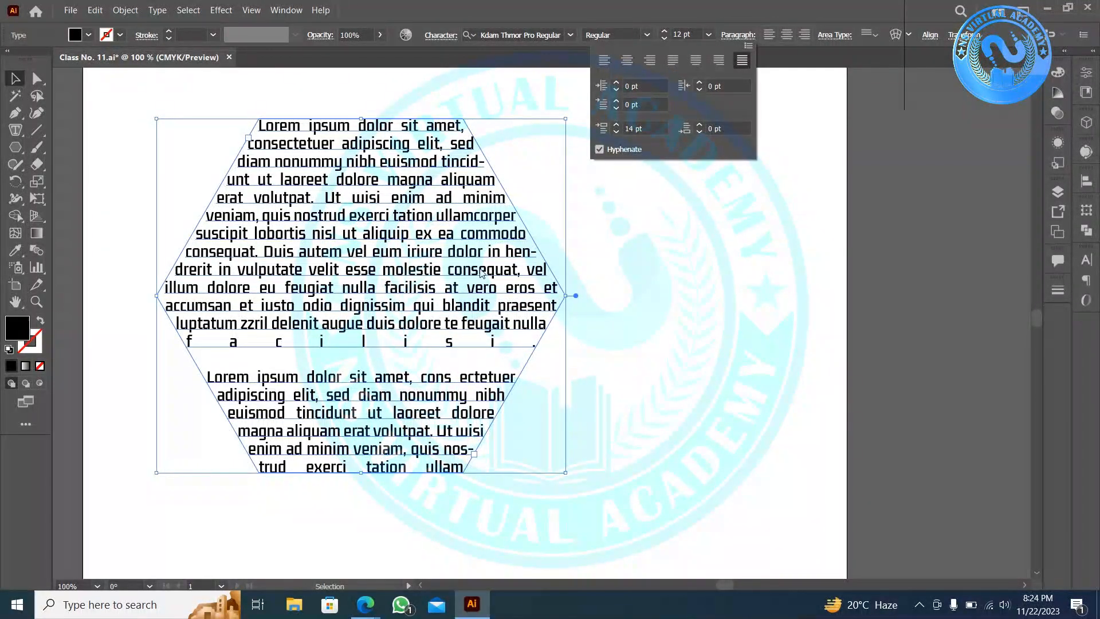
pyautogui.click(603, 61)
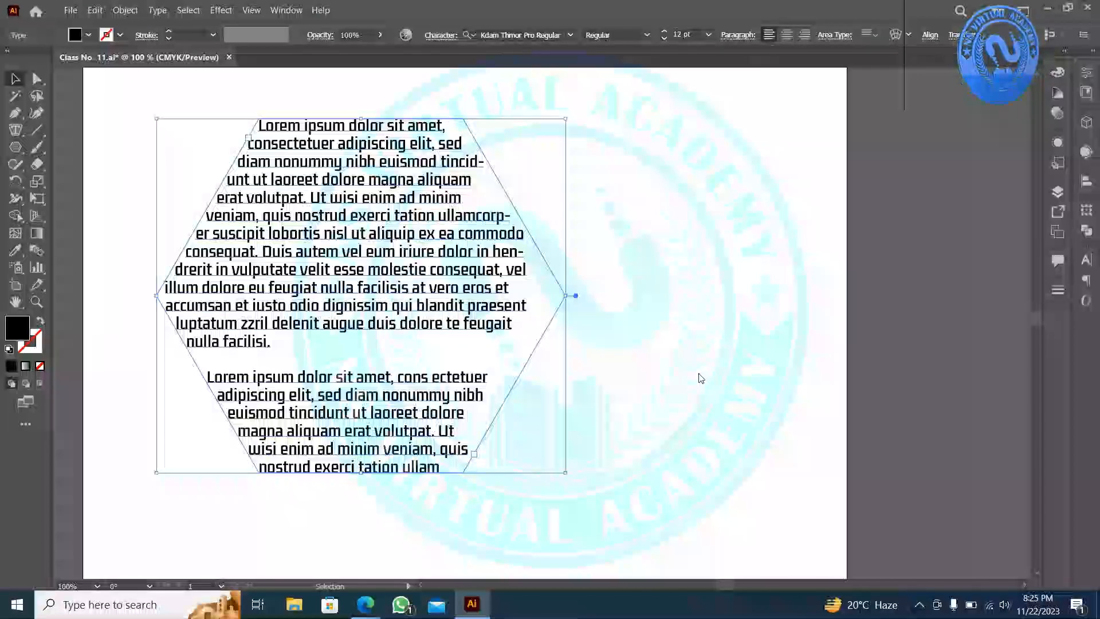
pyautogui.scroll(-2, 626, 275)
# - Move the hexagon text off the artboard's right edge, dismiss the Area Type path alert, and draw a new polygon
pyautogui.moveTo(321, 110); pyautogui.dragTo(582, 174)
pyautogui.moveTo(539, 217); pyautogui.dragTo(306, 205)
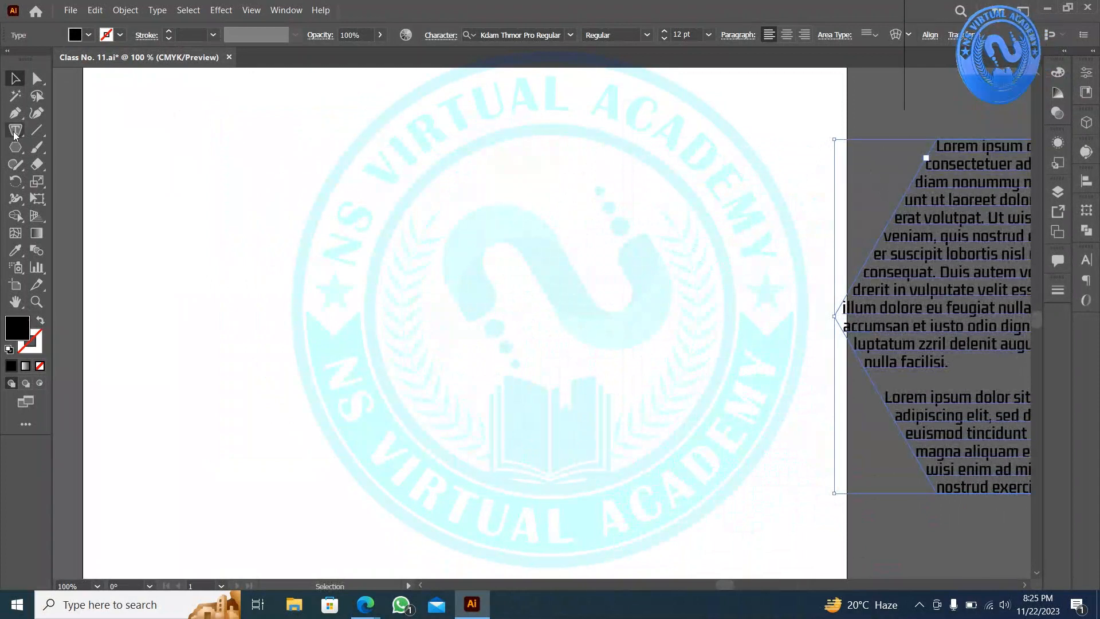
pyautogui.click(16, 131)
pyautogui.click(249, 165)
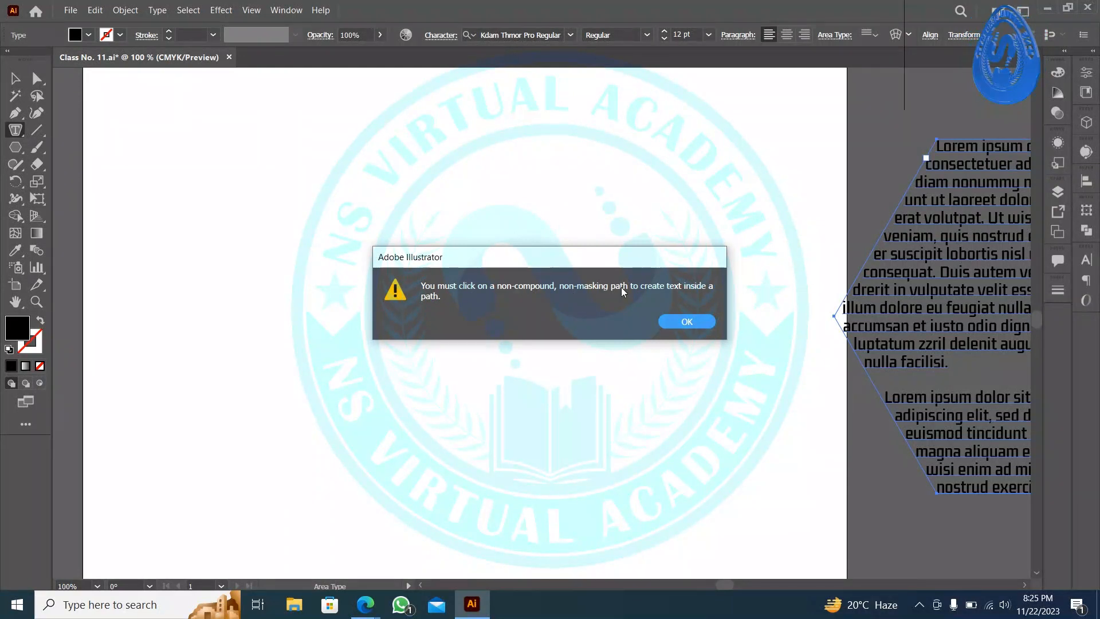
pyautogui.click(706, 333)
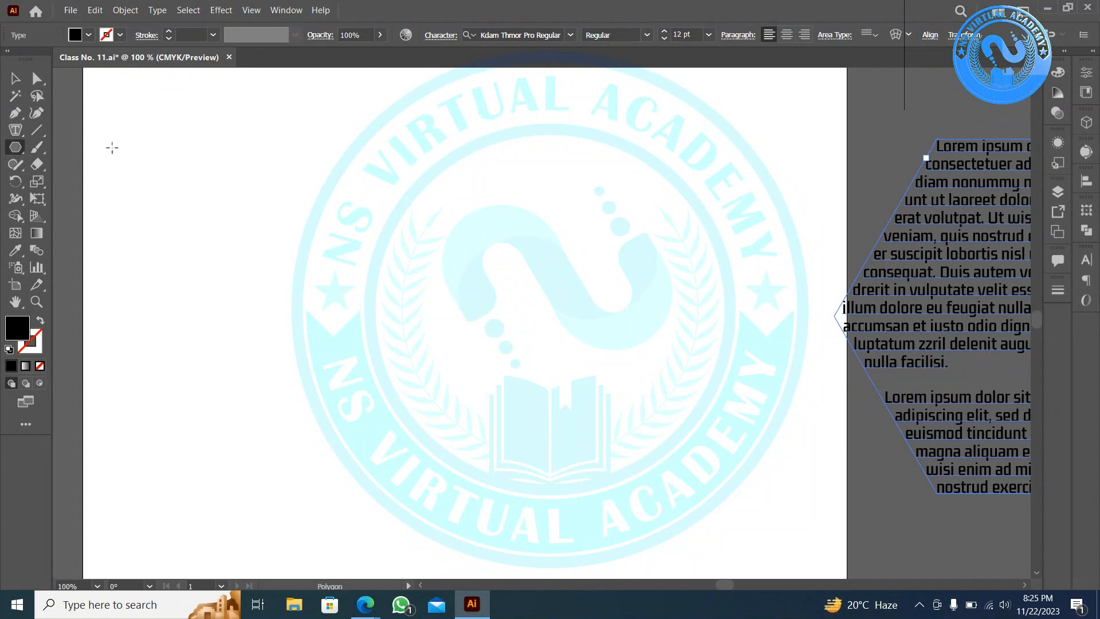
pyautogui.moveTo(184, 146); pyautogui.dragTo(315, 213)
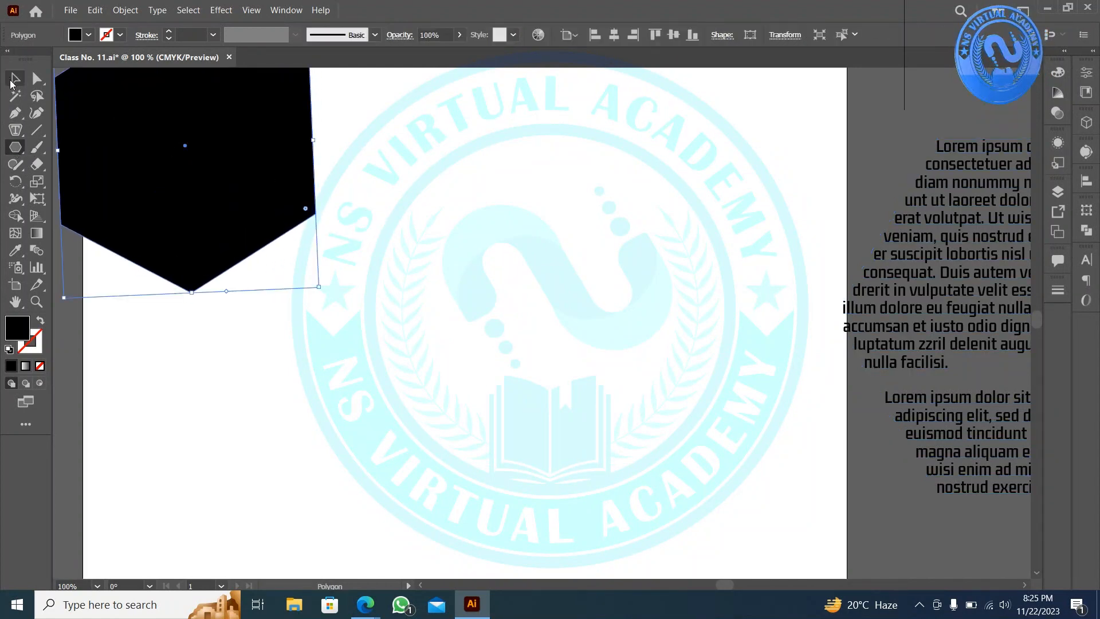
# - Centre the black hexagon, fill it with Lorem ipsum area text, and move it off to the upper right
pyautogui.click(11, 82)
pyautogui.moveTo(156, 116); pyautogui.dragTo(454, 327)
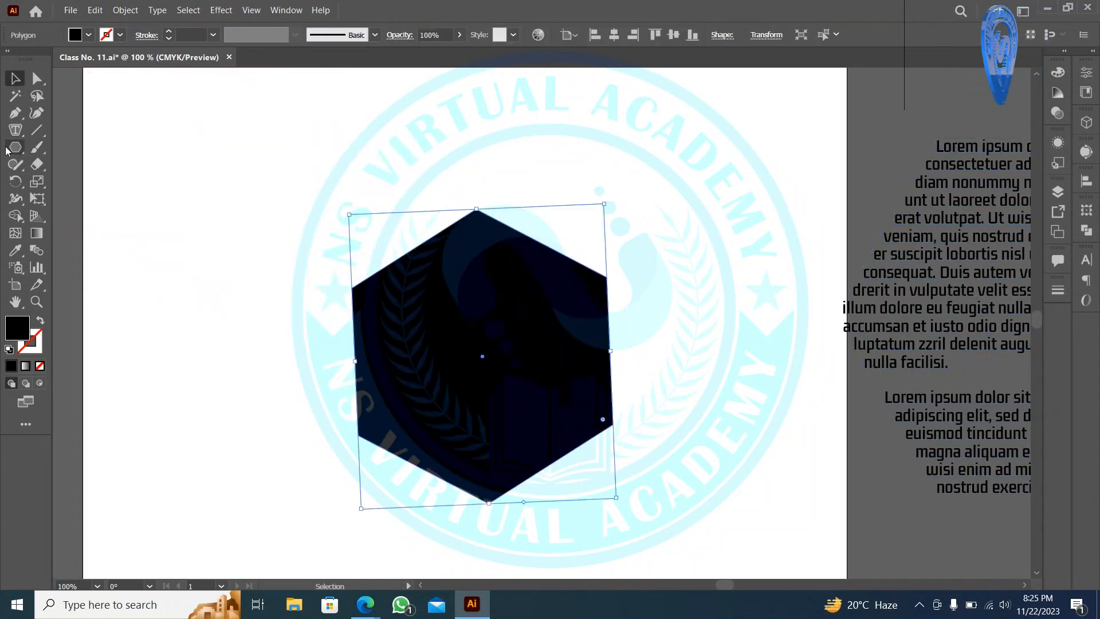
pyautogui.click(16, 130)
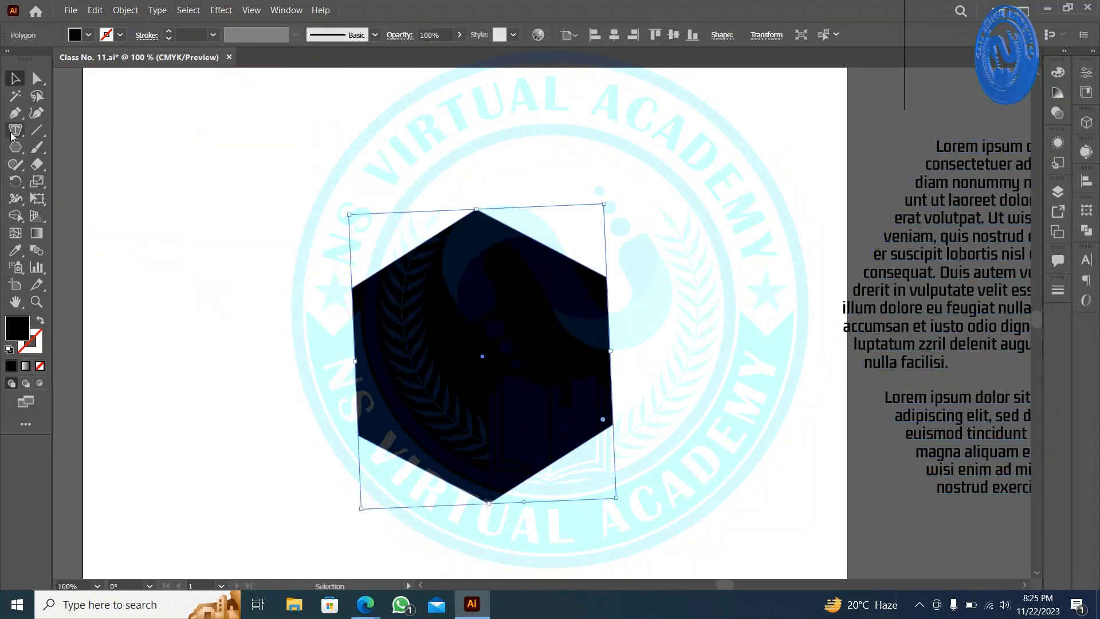
pyautogui.click(471, 229)
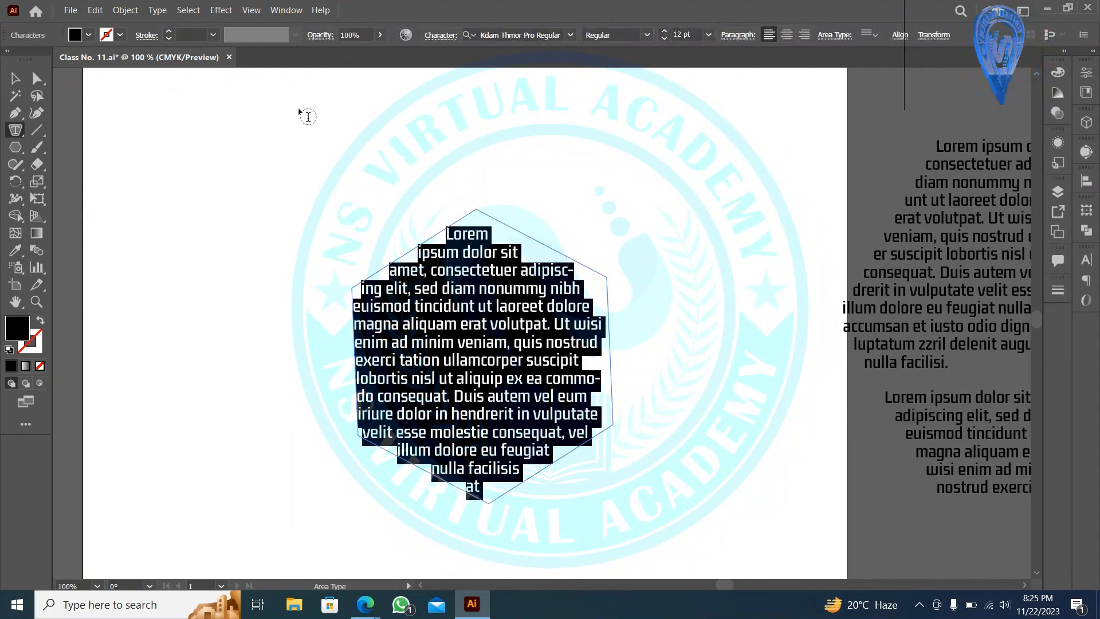
pyautogui.click(15, 78)
pyautogui.moveTo(470, 339); pyautogui.dragTo(990, 144)
pyautogui.scroll(-2, 707, 235)
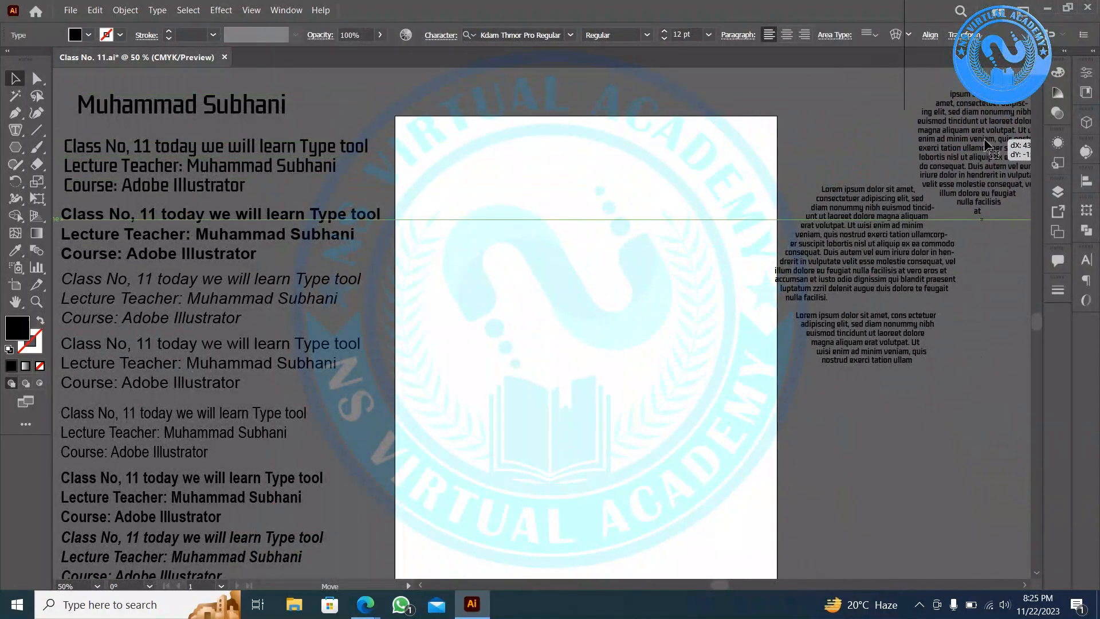
# - Bring the Lorem text beside the artboard into view and pick the Type on a Path tool
pyautogui.click(524, 279)
pyautogui.scroll(2, 524, 280)
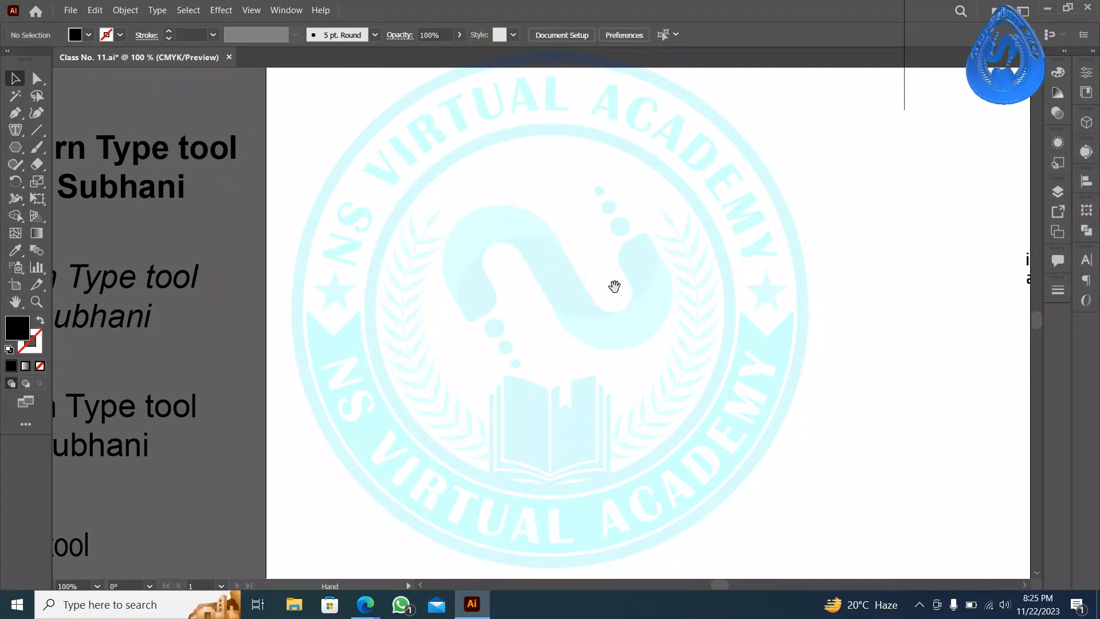
pyautogui.moveTo(613, 285); pyautogui.dragTo(314, 314)
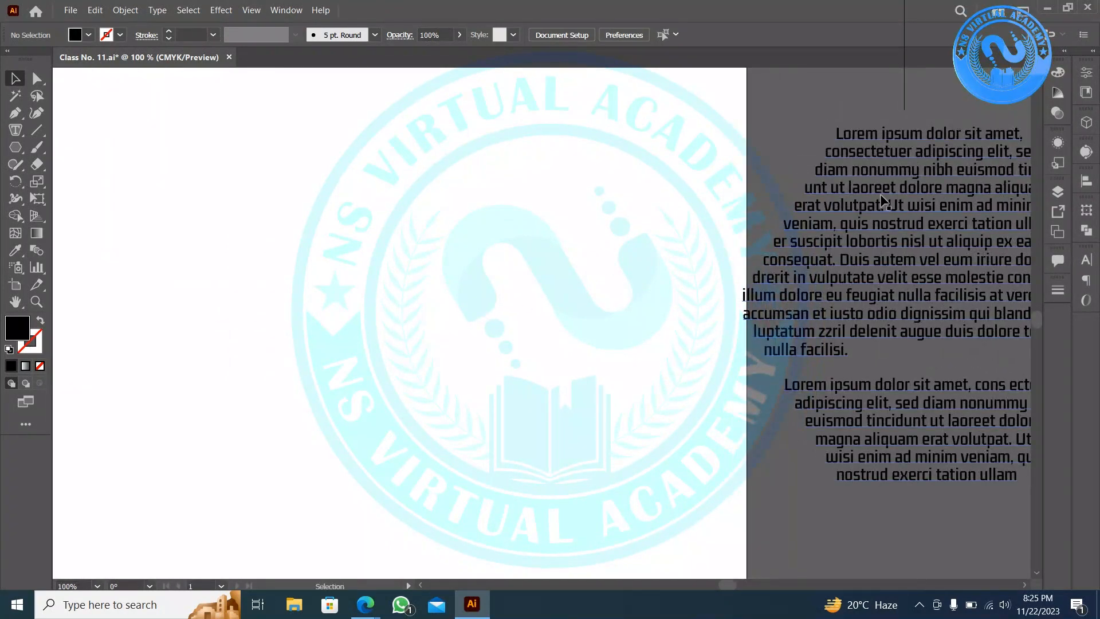
pyautogui.click(880, 201)
pyautogui.click(389, 236)
pyautogui.click(16, 130)
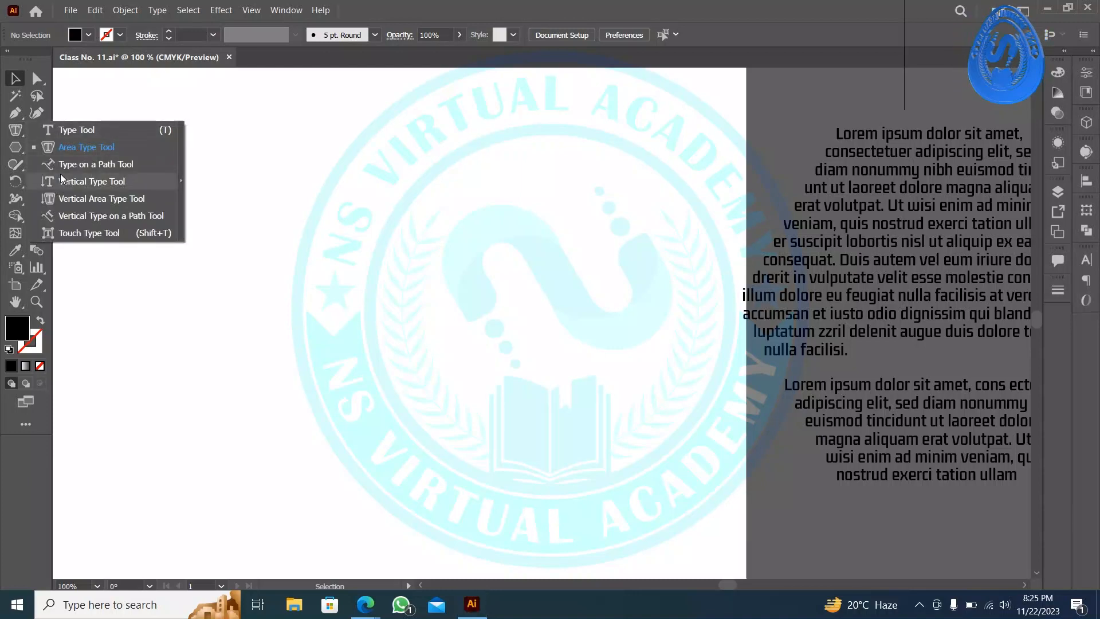
pyautogui.click(66, 164)
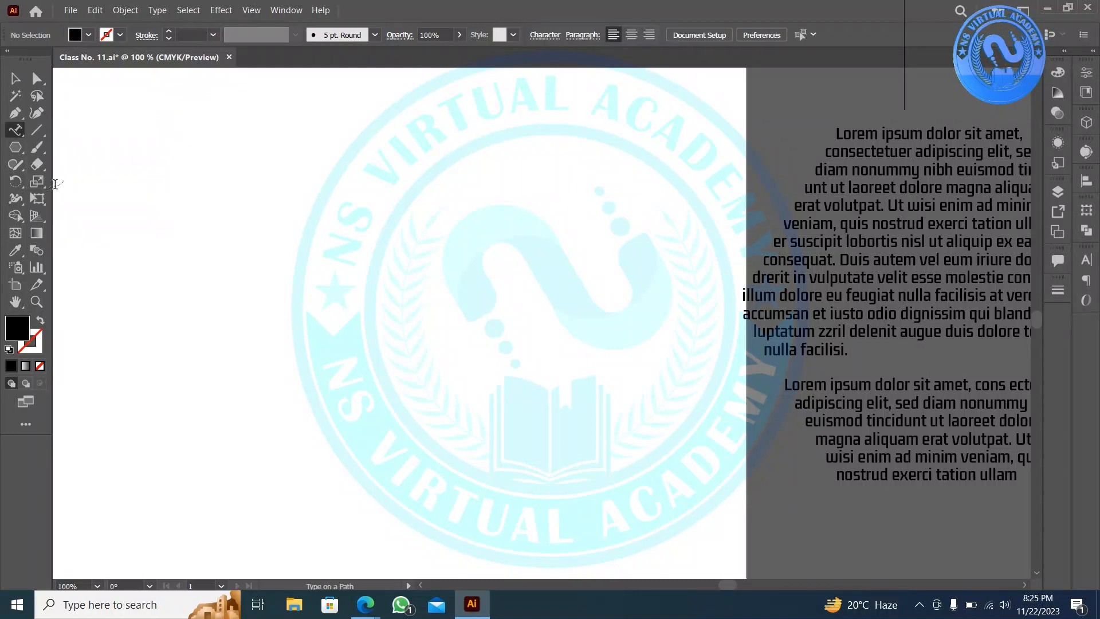
# - Draw a closed, curved black wave shape with the Pen tool
pyautogui.click(14, 111)
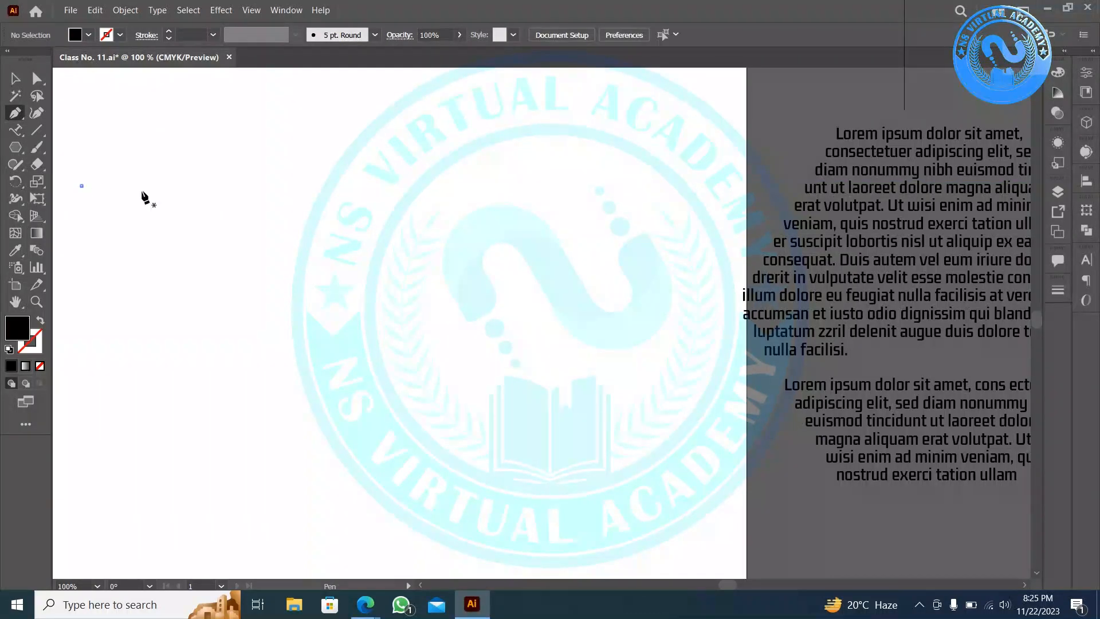
pyautogui.keyDown('shift'); pyautogui.click(339, 186); pyautogui.keyUp('shift')
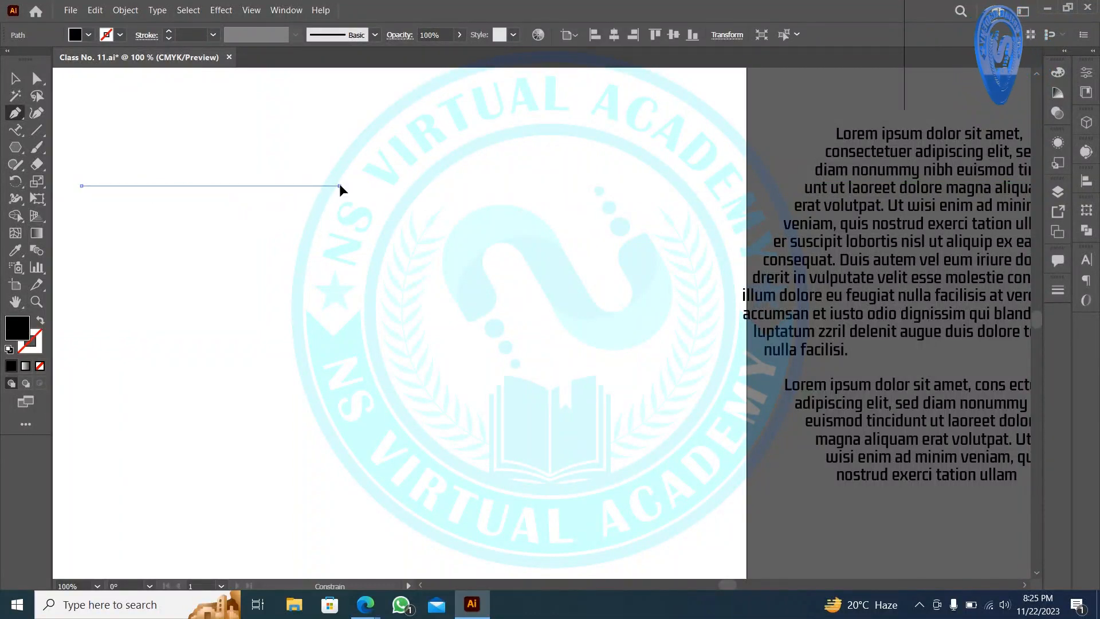
pyautogui.moveTo(340, 186); pyautogui.dragTo(487, 278)
pyautogui.click(637, 165)
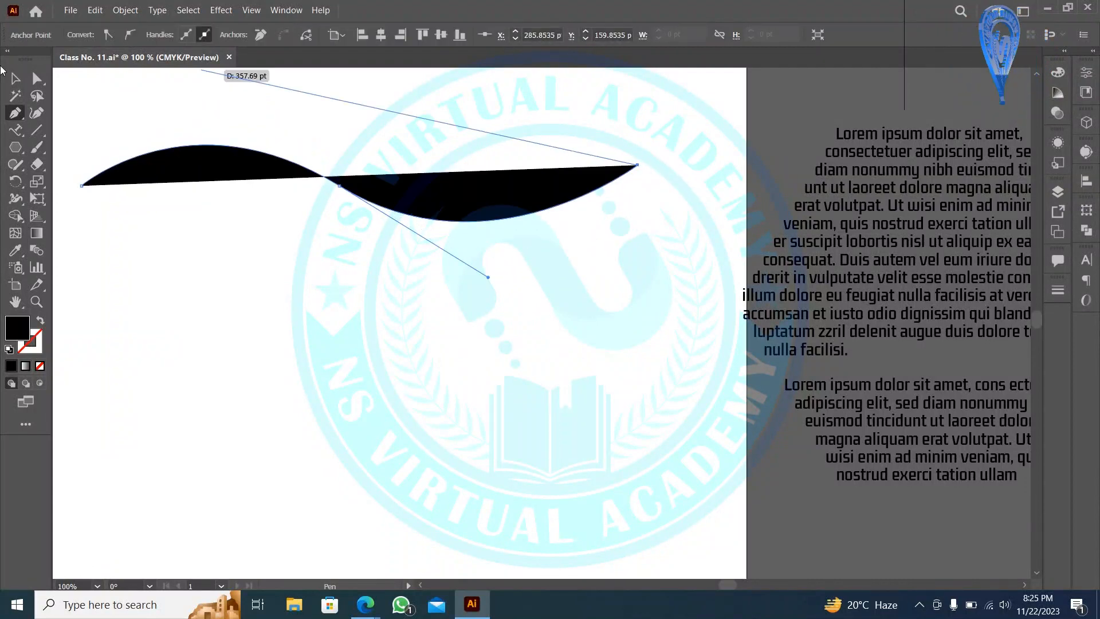
pyautogui.click(15, 79)
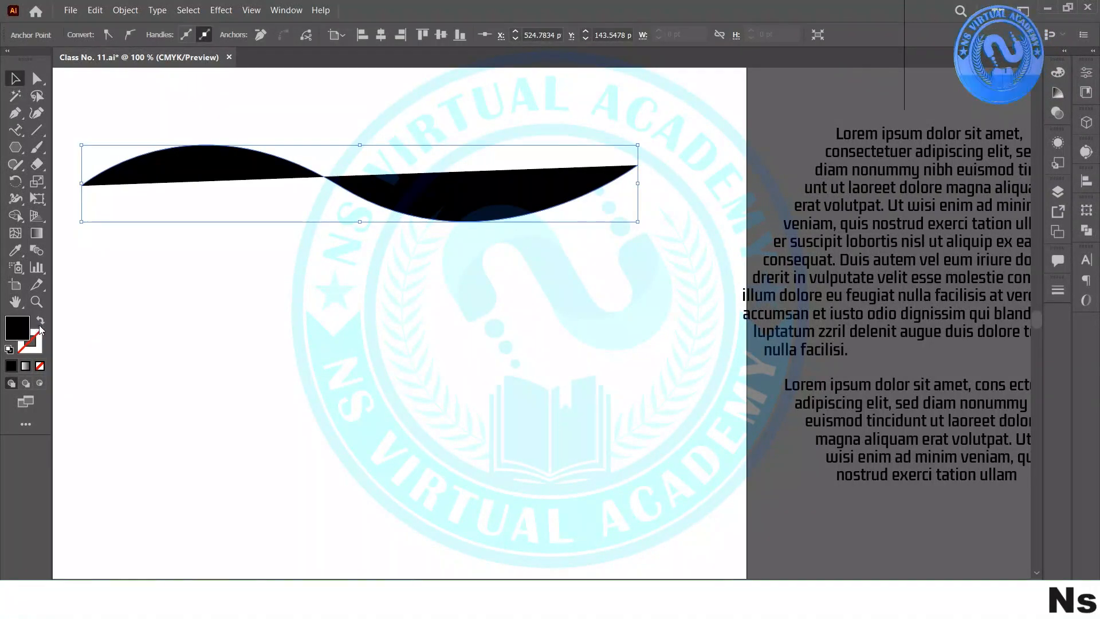
# - Move the wave shape down and right, below the hexagon text, and view the whole layout
pyautogui.click(295, 331)
pyautogui.scroll(-1, 479, 224)
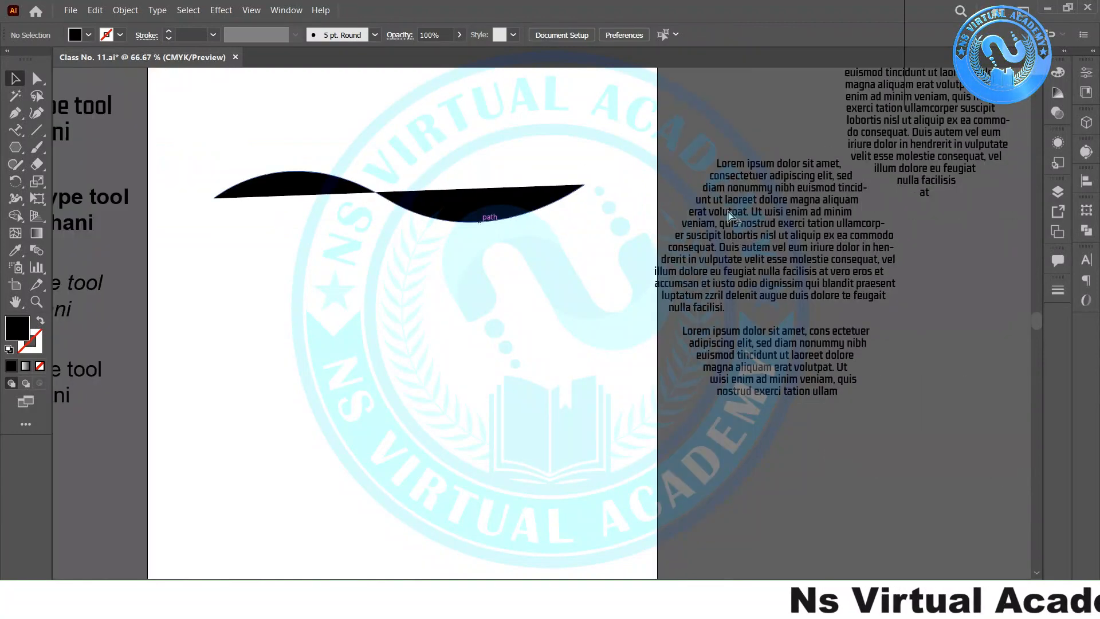
pyautogui.moveTo(421, 205); pyautogui.dragTo(950, 527)
pyautogui.scroll(-1, 342, 276)
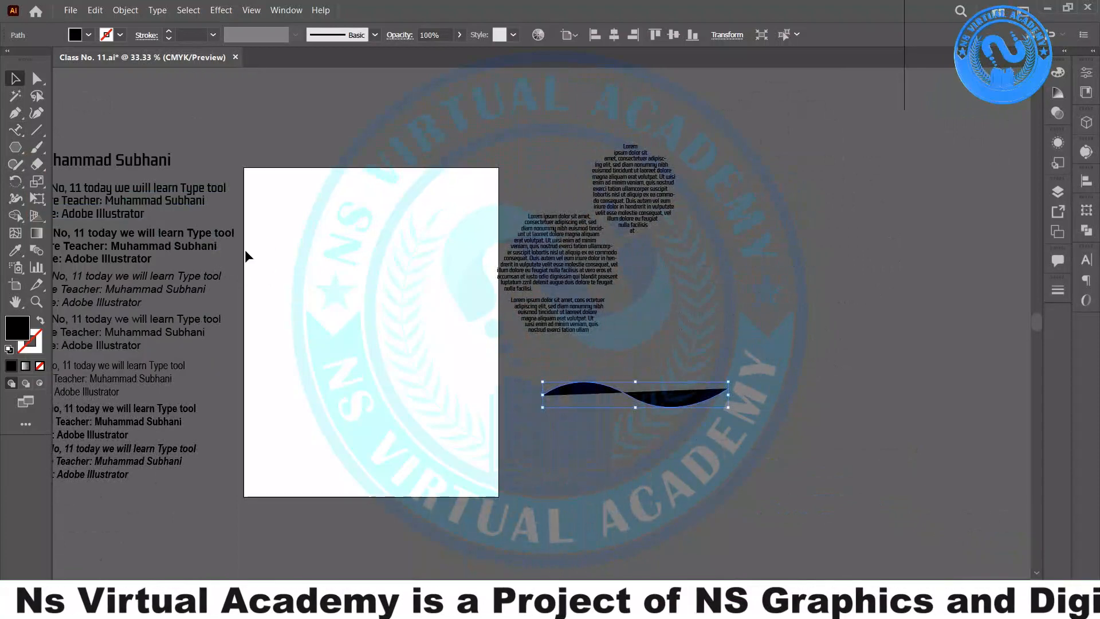
pyautogui.moveTo(257, 261); pyautogui.dragTo(315, 275)
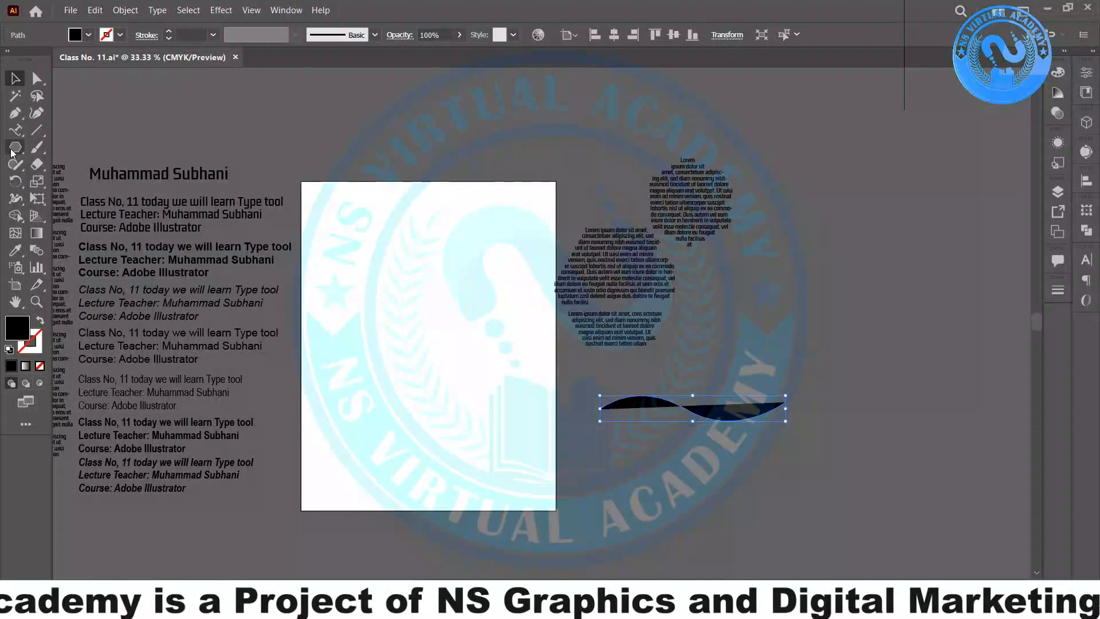
# - Draw a closed page shape with the Pen tool, with a diagonal top-left corner
pyautogui.click(12, 114)
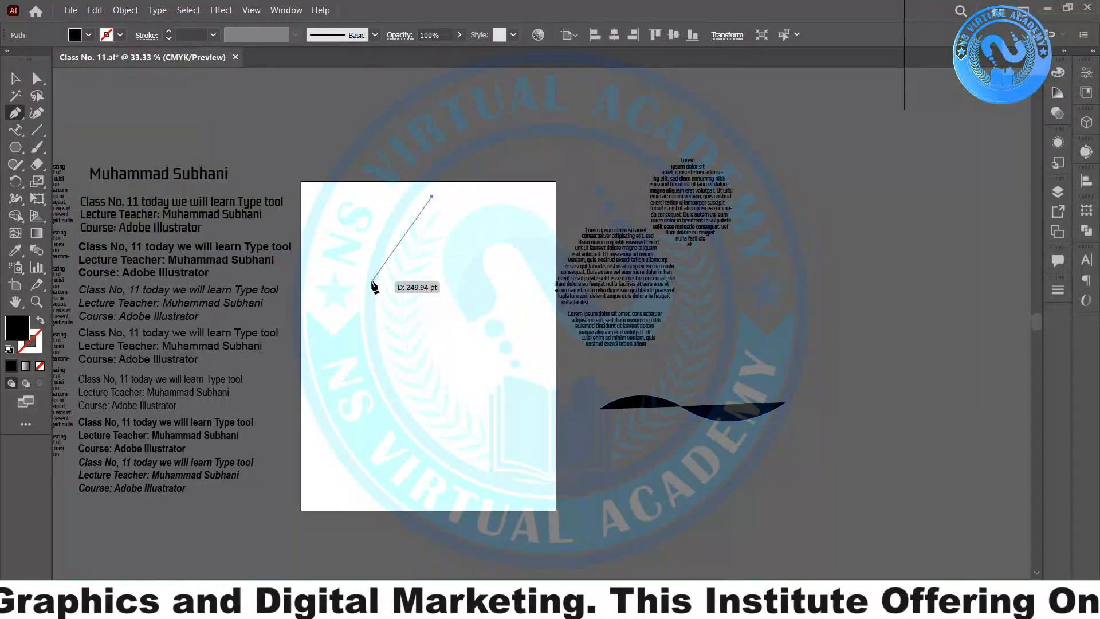
pyautogui.click(329, 264)
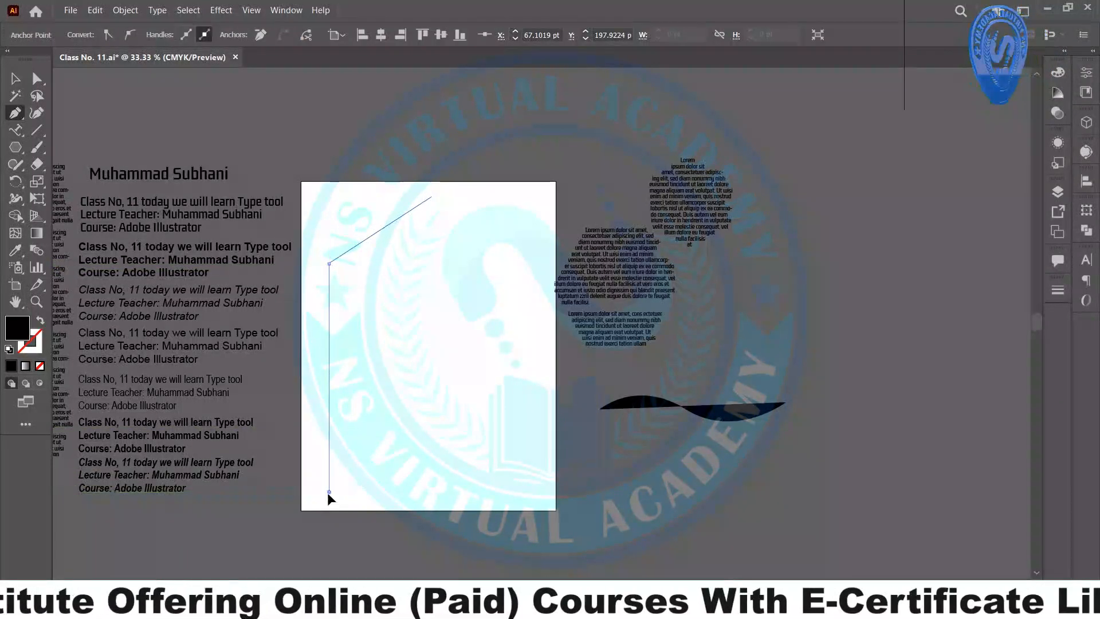
pyautogui.click(328, 491)
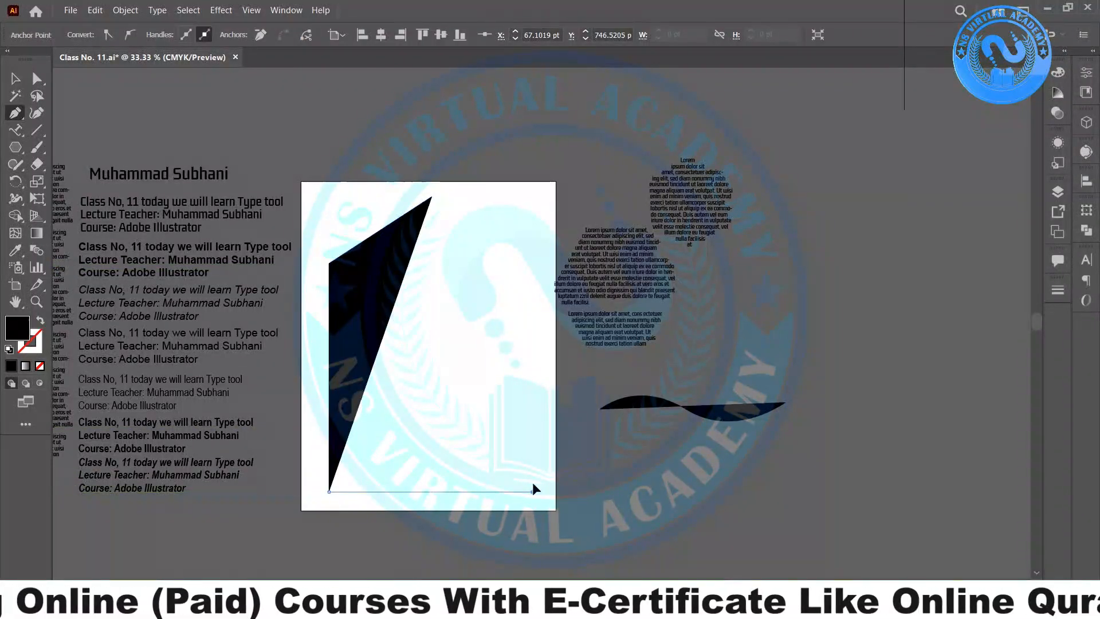
pyautogui.click(532, 490)
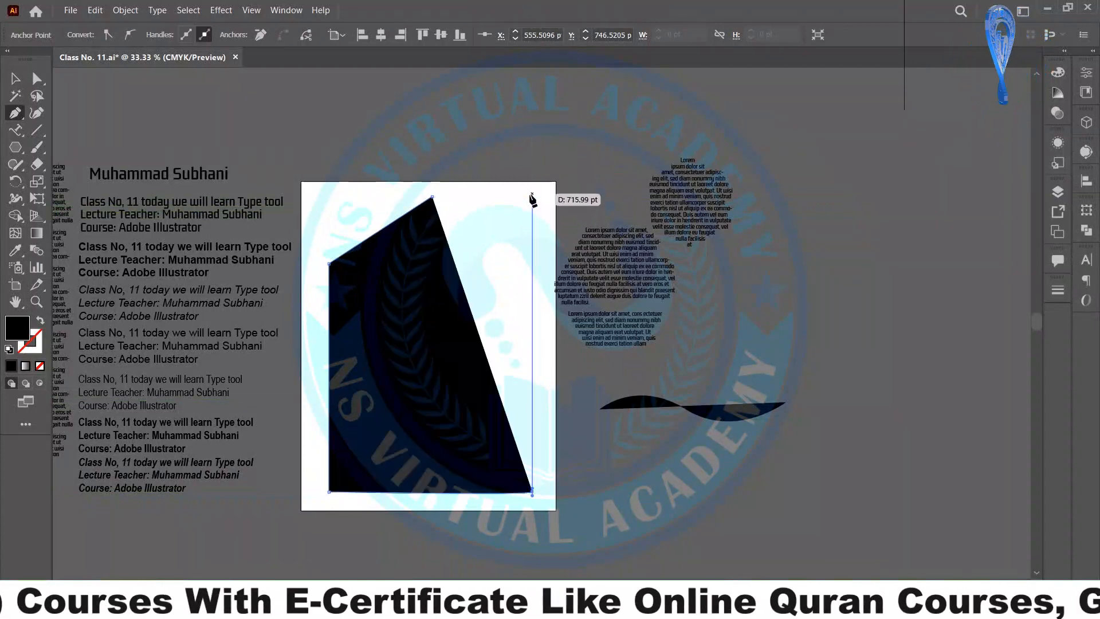
pyautogui.click(532, 196)
pyautogui.click(432, 196)
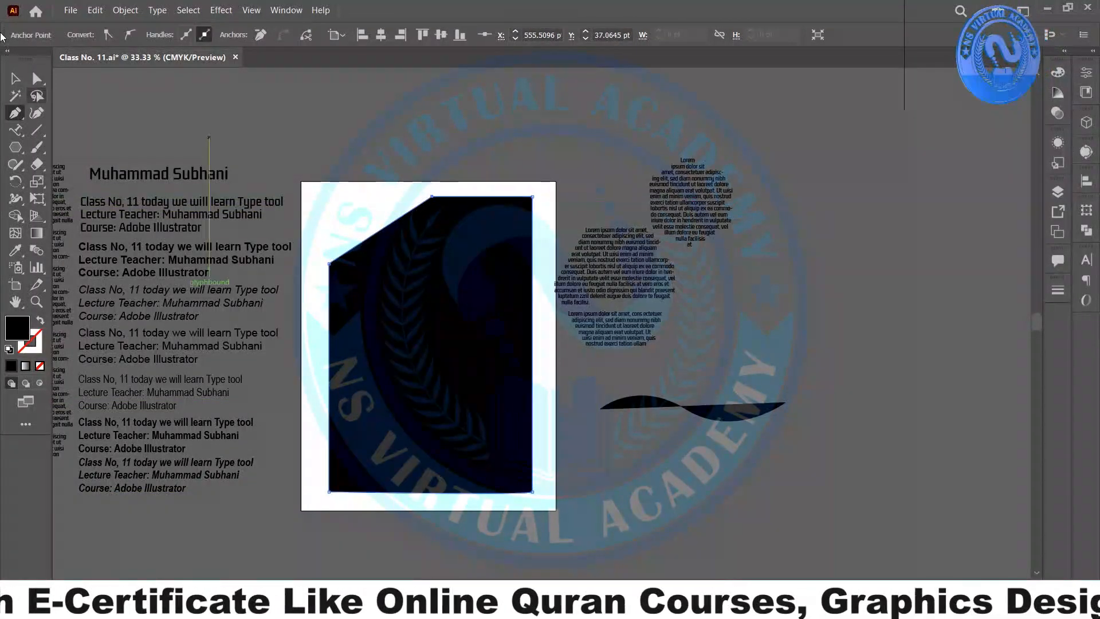
# - Bend the diagonal top-left edge into a concave curve and lower and flatten its bottom anchor
pyautogui.click(36, 113)
pyautogui.scroll(2, 373, 249)
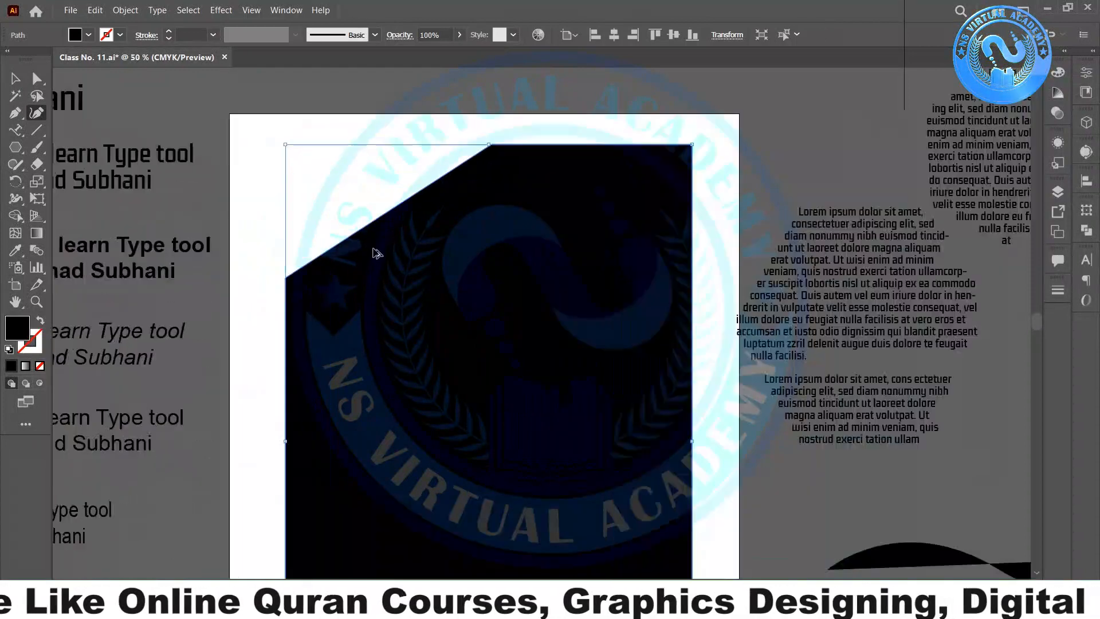
pyautogui.moveTo(382, 214); pyautogui.dragTo(459, 247)
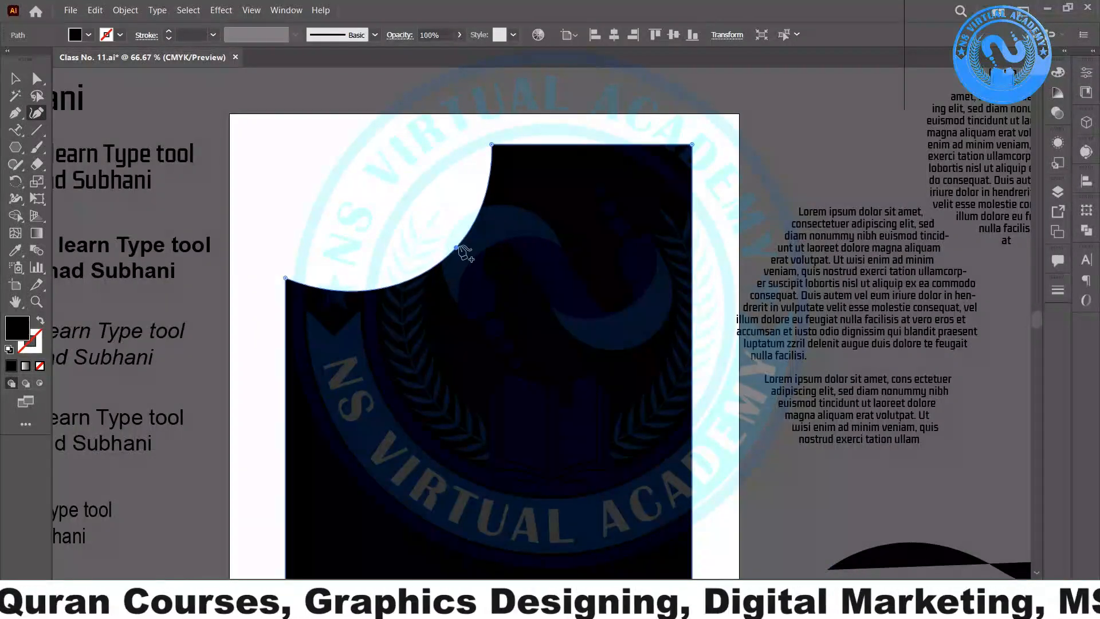
pyautogui.click(16, 81)
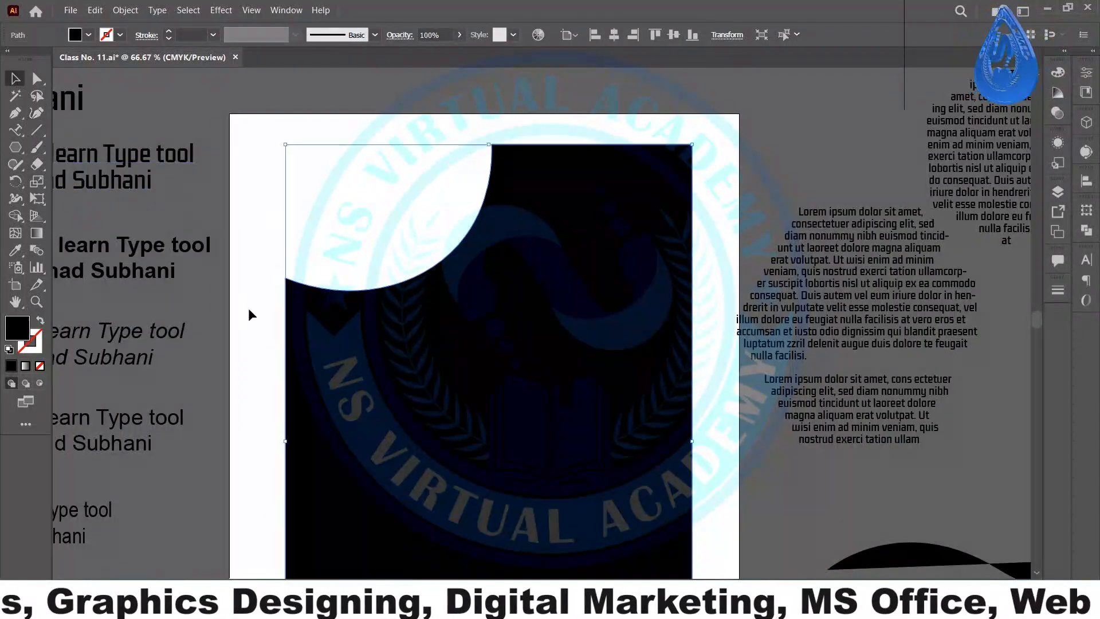
pyautogui.click(36, 78)
pyautogui.click(285, 278)
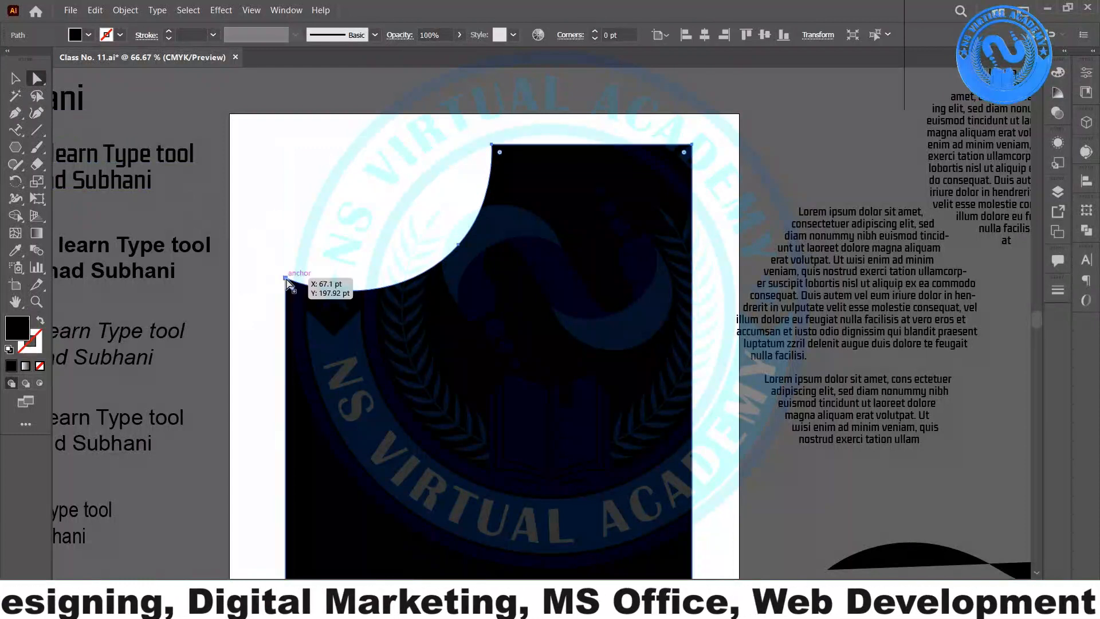
pyautogui.moveTo(287, 282); pyautogui.dragTo(286, 328)
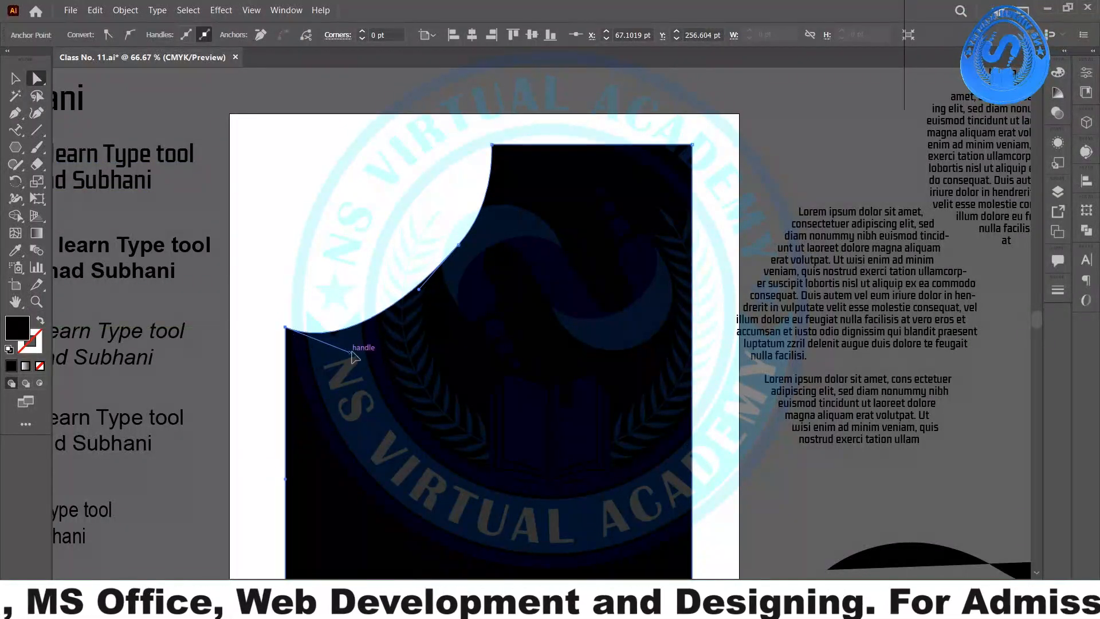
pyautogui.moveTo(352, 352); pyautogui.dragTo(359, 334)
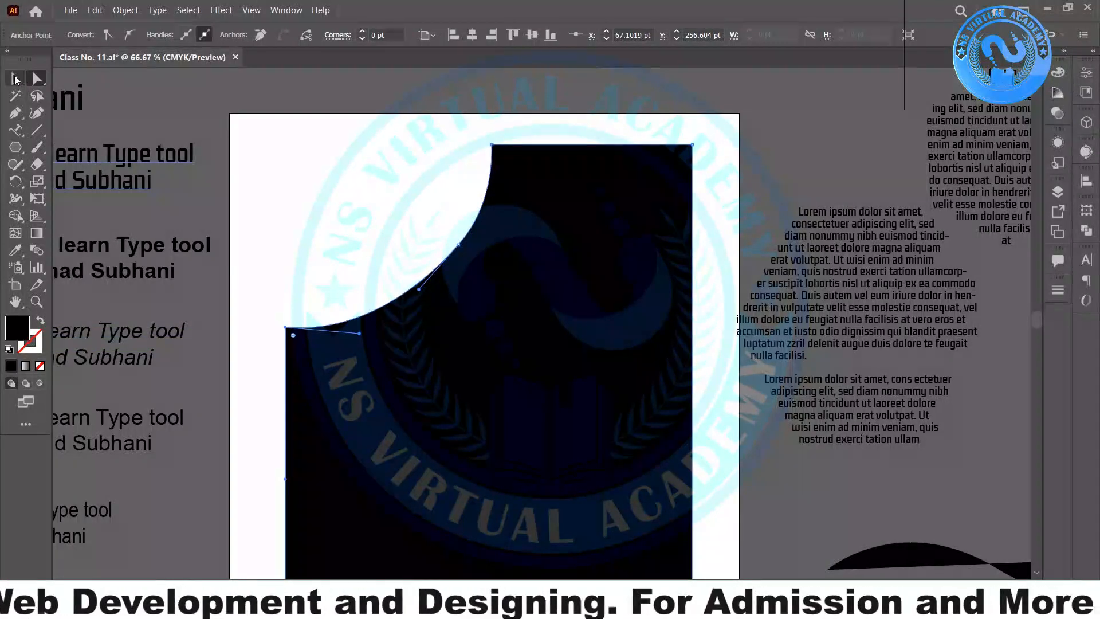
# - Stretch the black shape to the artboard's full 612 pt width and top edge, then deselect
pyautogui.click(15, 79)
pyautogui.scroll(-3, 275, 378)
pyautogui.moveTo(286, 371); pyautogui.dragTo(229, 371)
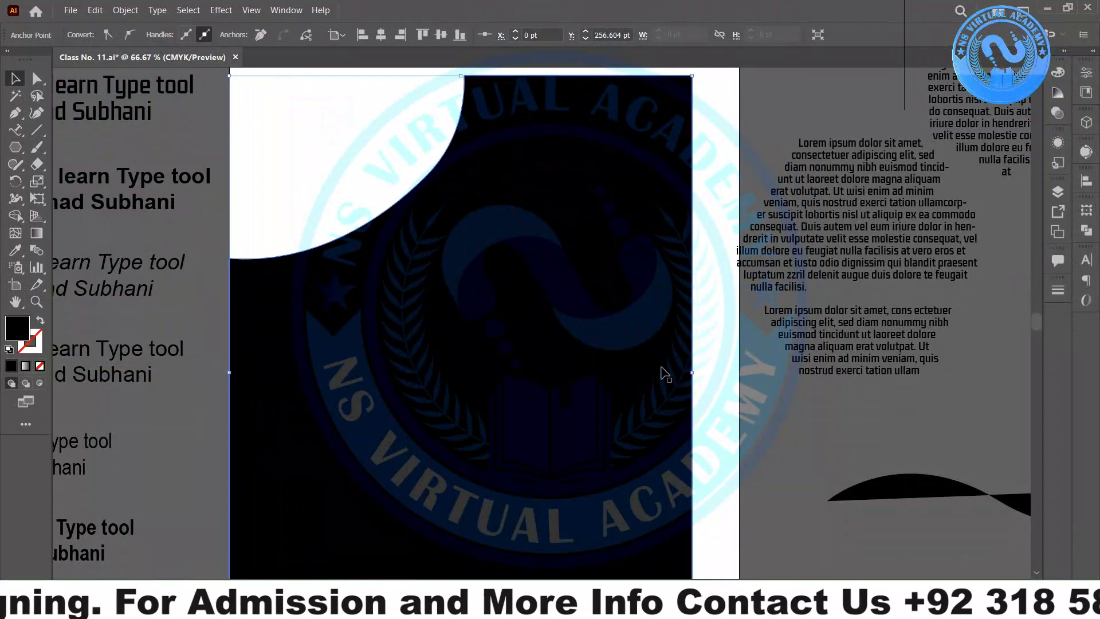
pyautogui.moveTo(691, 375); pyautogui.dragTo(745, 376)
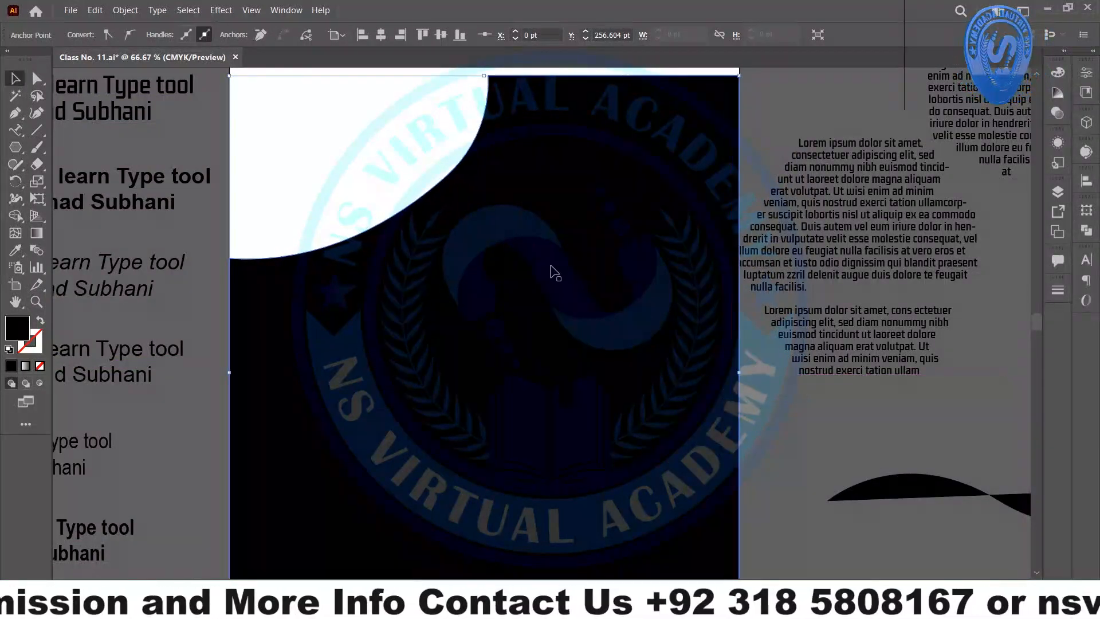
pyautogui.scroll(3, 528, 164)
pyautogui.moveTo(484, 146); pyautogui.dragTo(479, 114)
pyautogui.scroll(-8, 471, 152)
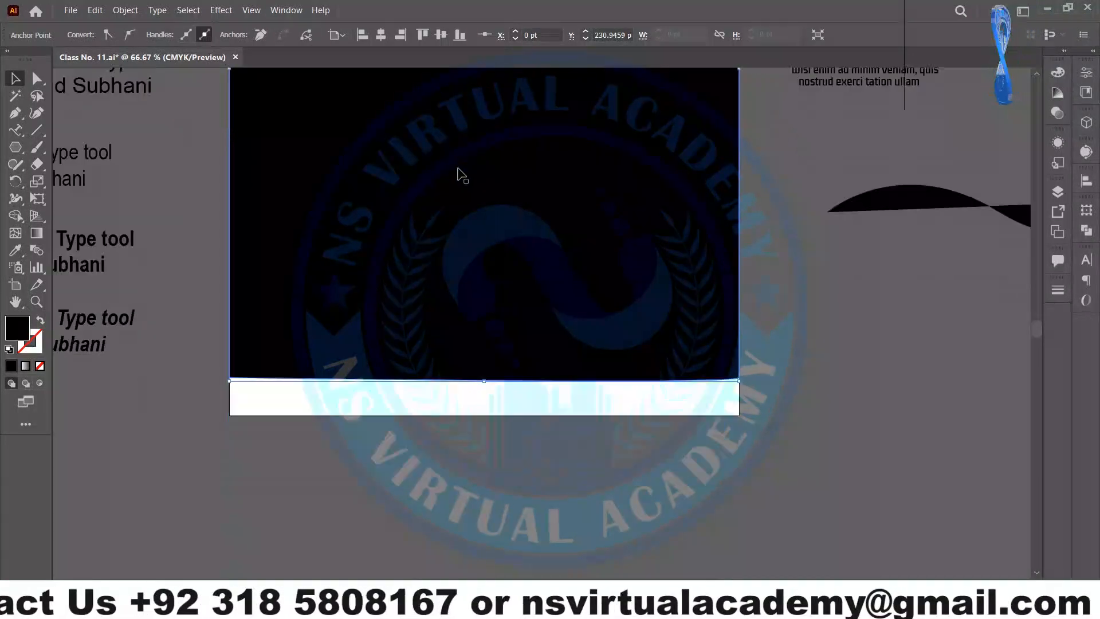
pyautogui.moveTo(486, 352); pyautogui.dragTo(486, 388)
pyautogui.scroll(4, 474, 388)
pyautogui.scroll(4, 461, 378)
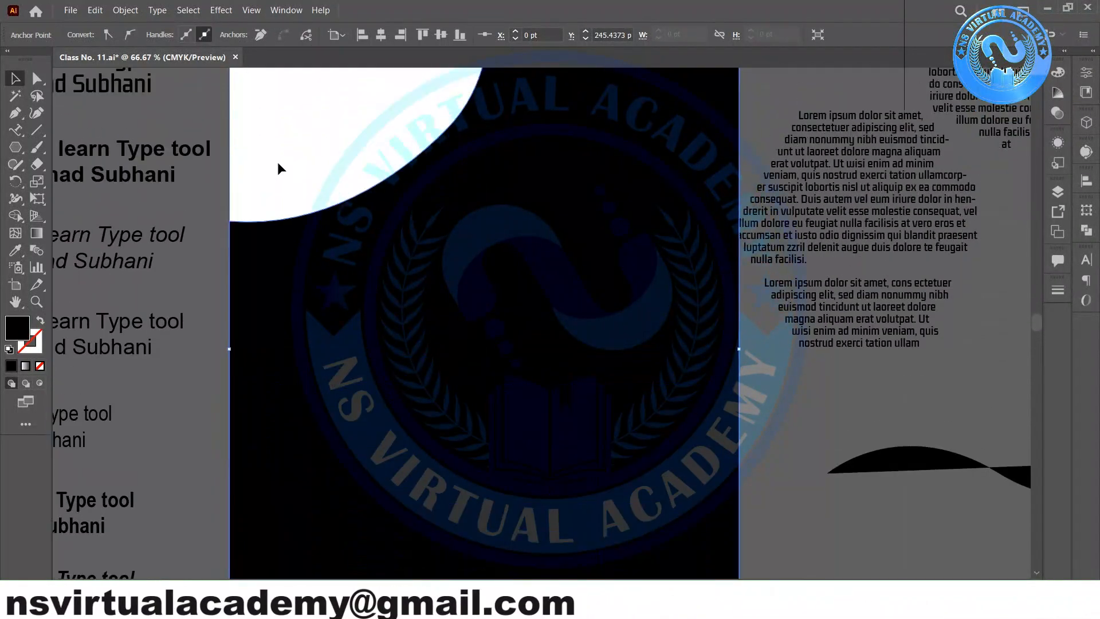
pyautogui.click(279, 165)
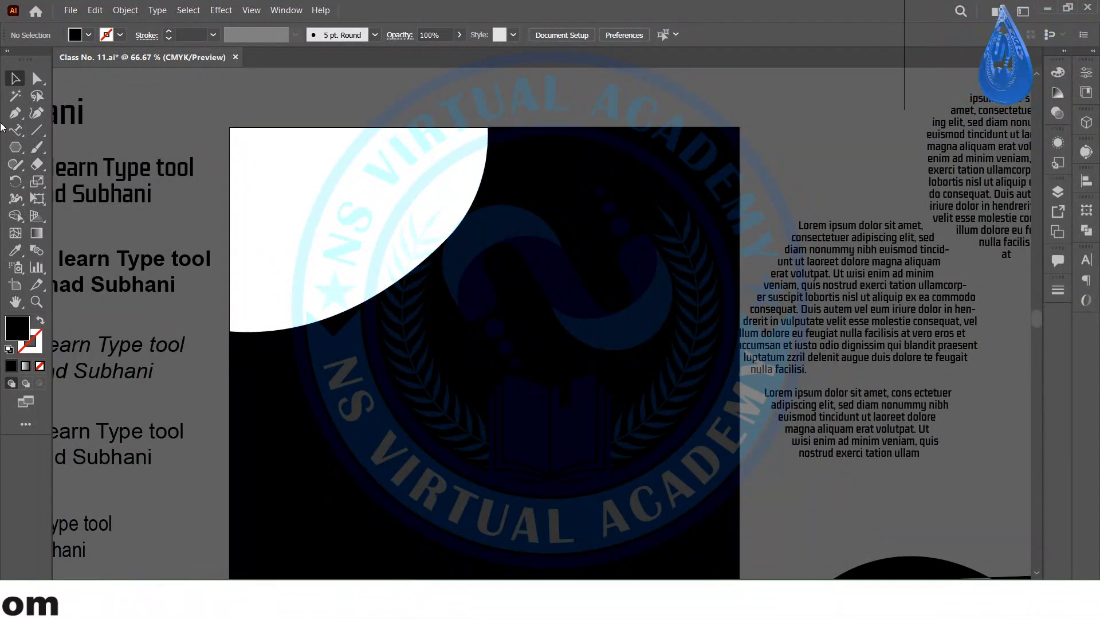
# - In a new Edge tab, search Google for 'e-learning'
pyautogui.click(365, 605)
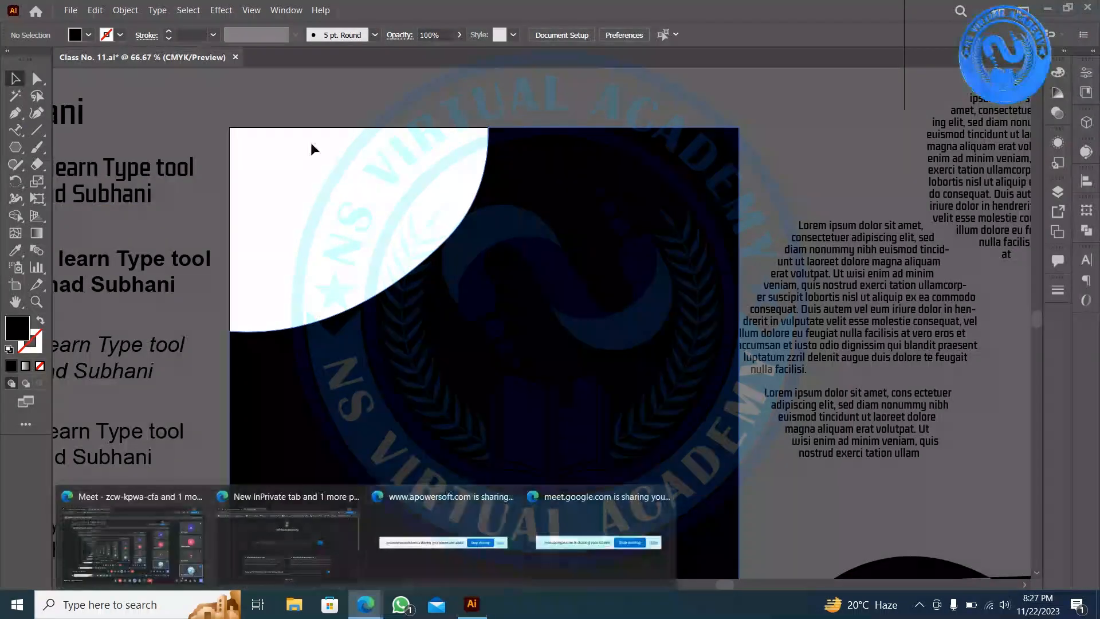
pyautogui.click(138, 567)
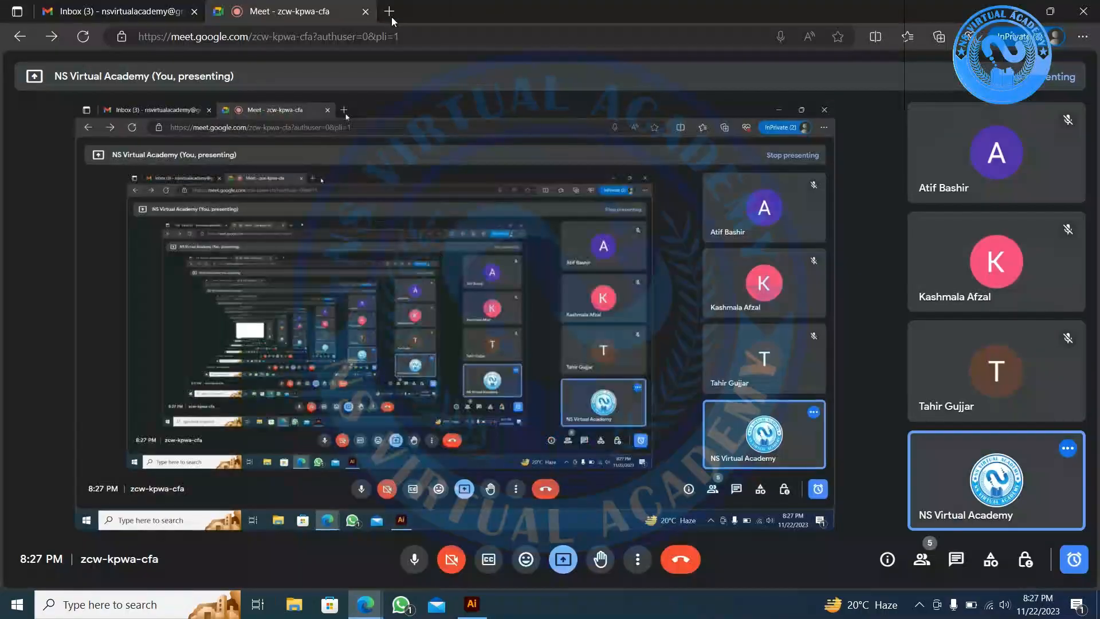
pyautogui.click(391, 15)
pyautogui.write('google.com')
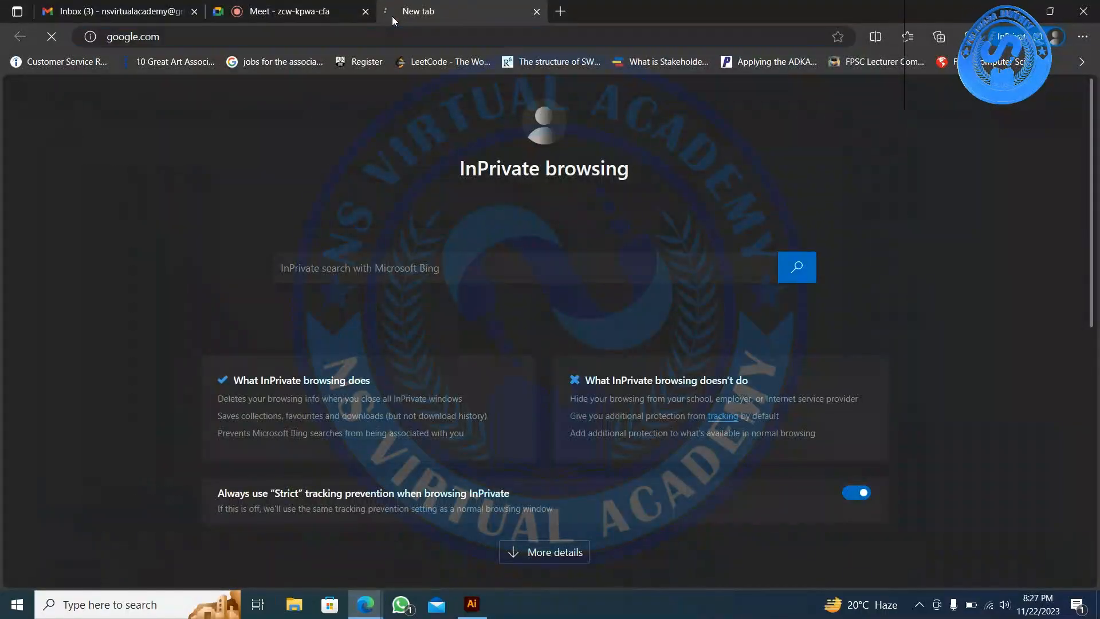
pyautogui.press('Return')
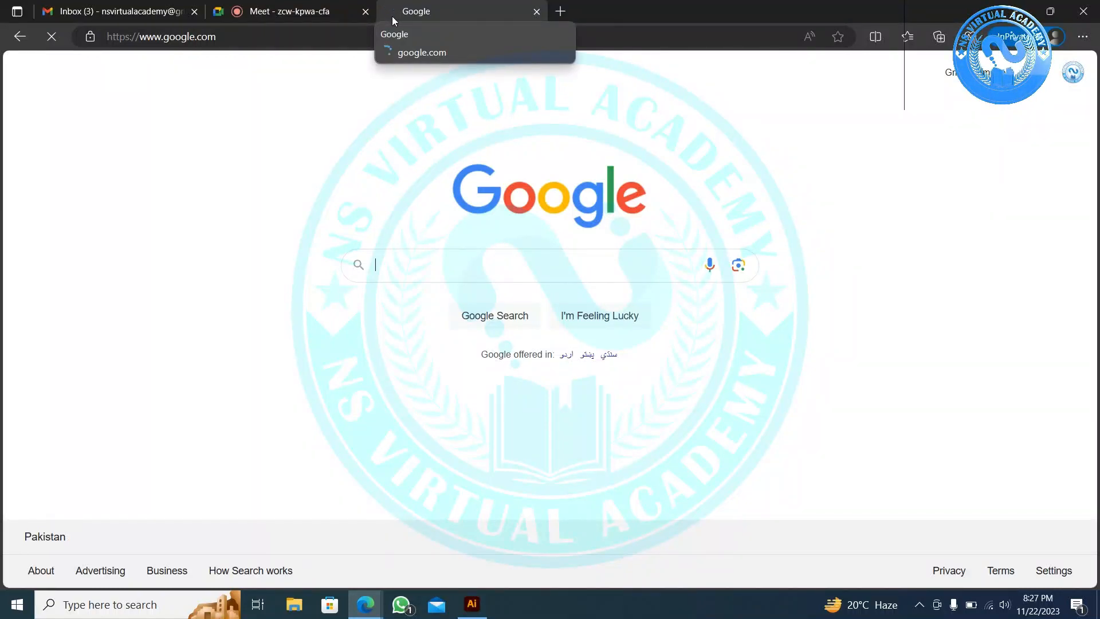
pyautogui.write('e-')
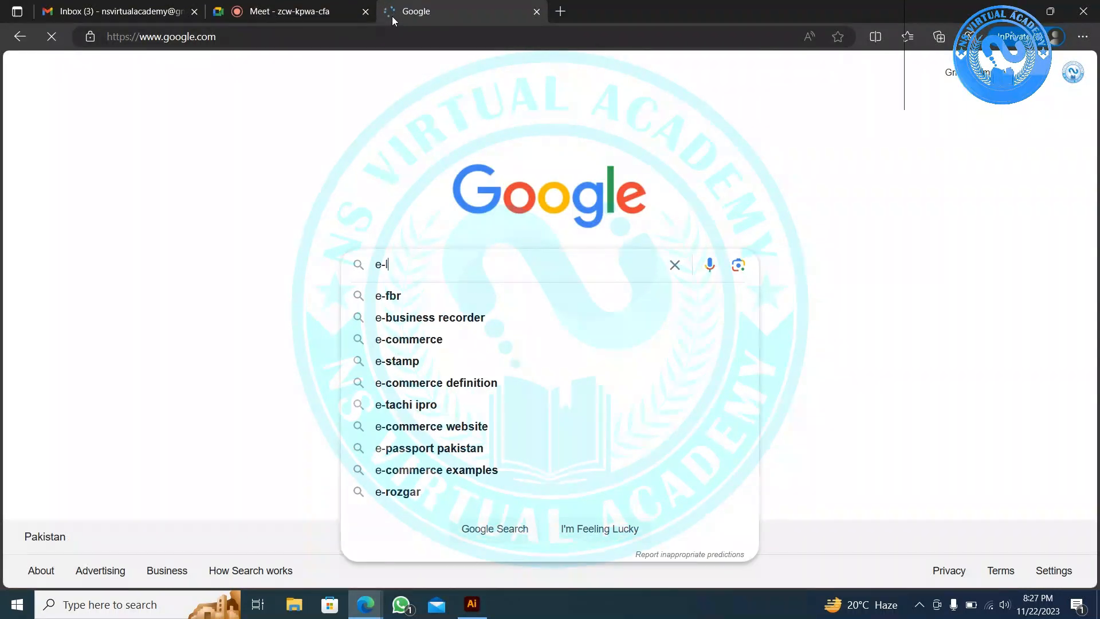
pyautogui.write('learning')
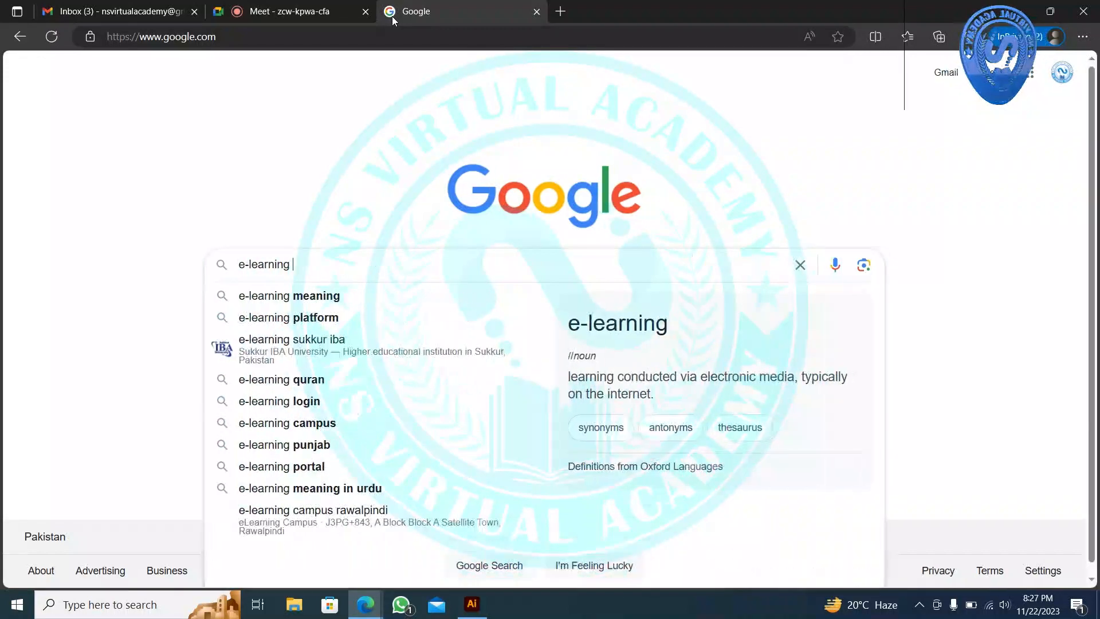
pyautogui.press('Return')
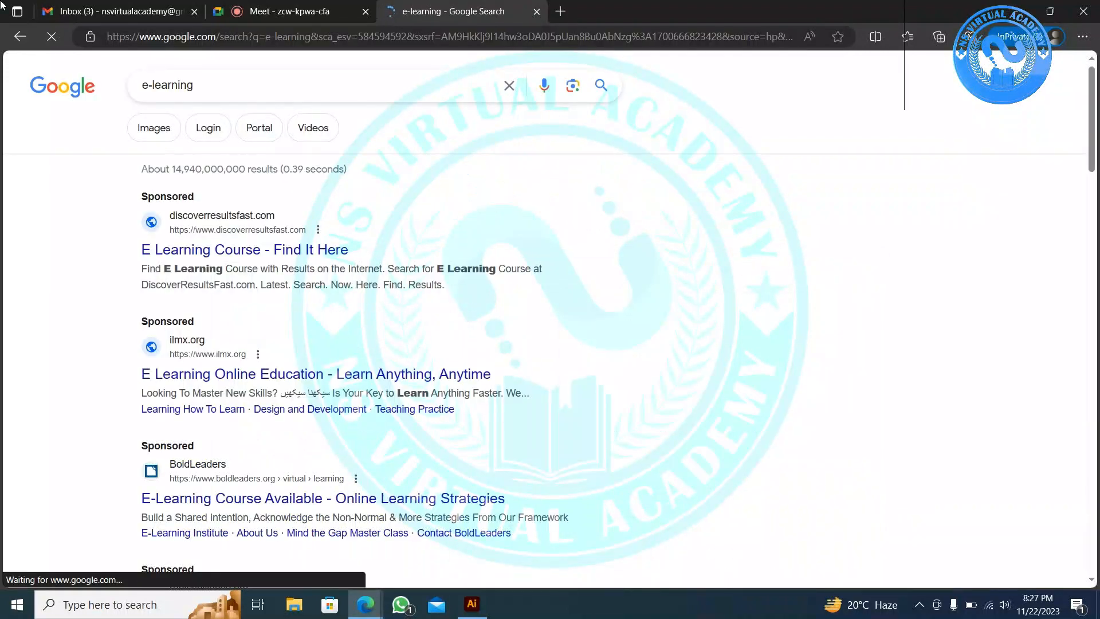
# - Copy the second e-learning image from Google Images and return to Illustrator
pyautogui.click(174, 125)
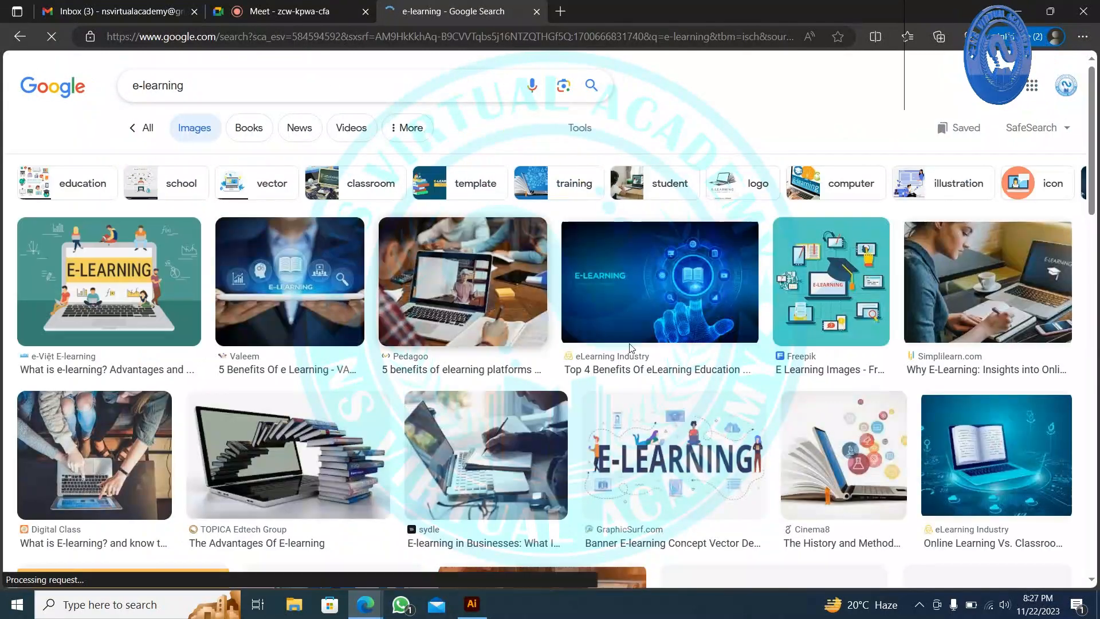
pyautogui.rightClick(317, 277)
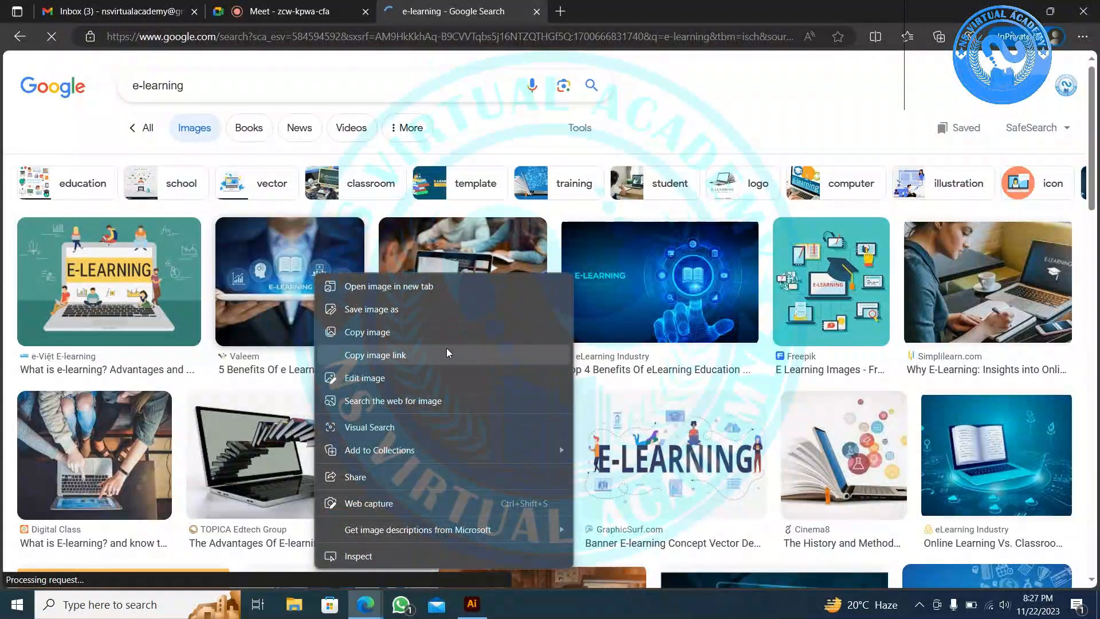
pyautogui.click(429, 330)
pyautogui.hotkey('alt', 'Tab')
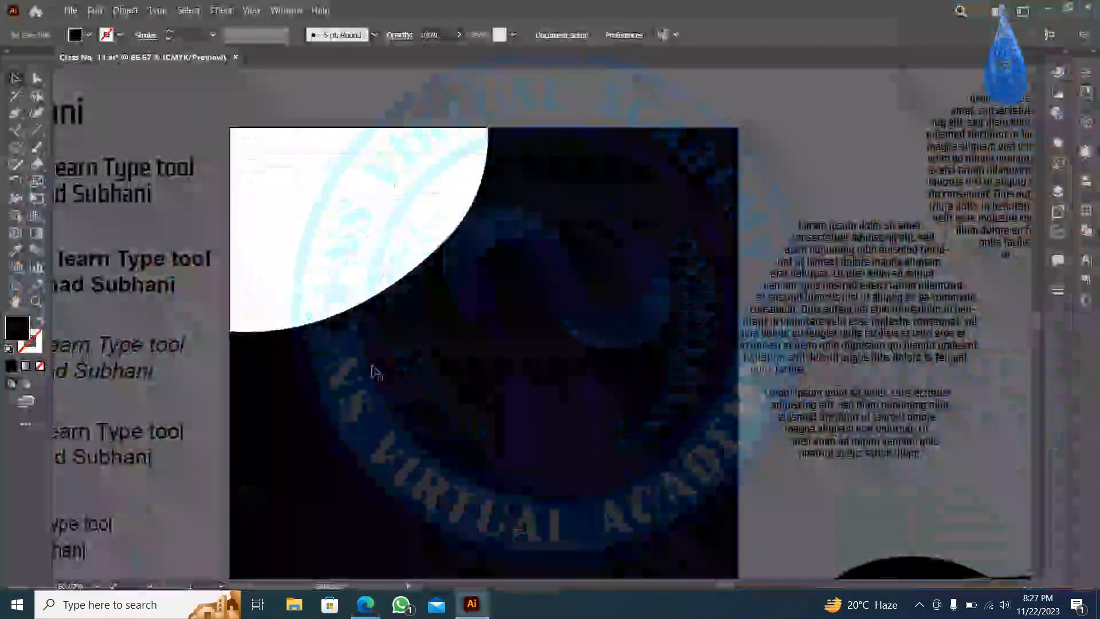
pyautogui.scroll(-2, 371, 366)
# - Paste the e-learning photo and move it to the left above the page
pyautogui.scroll(3, 342, 223)
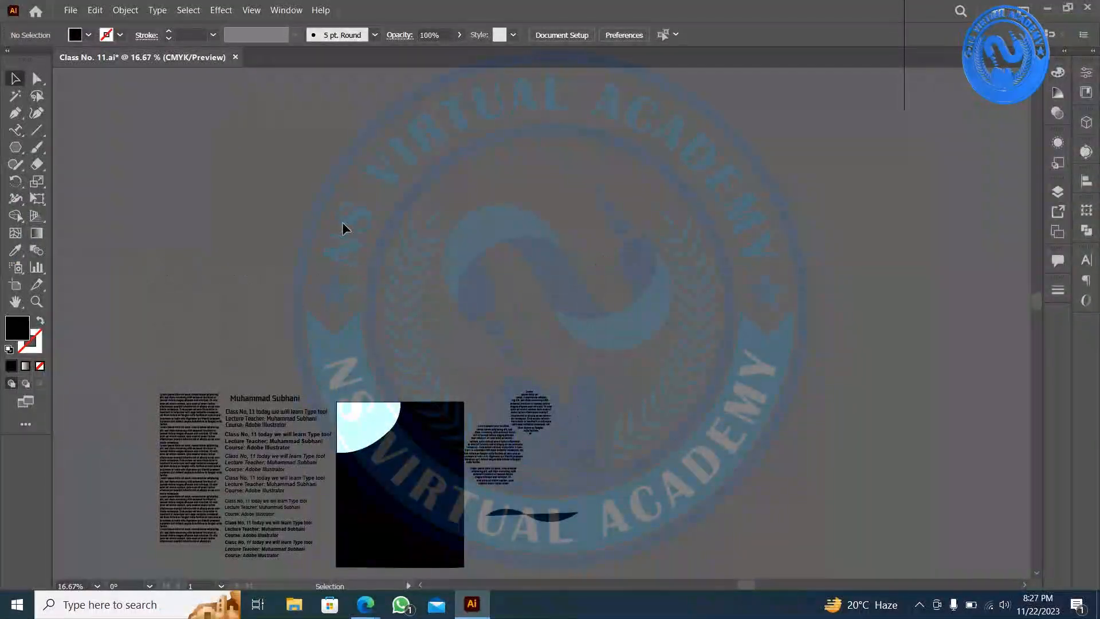
pyautogui.hotkey('ctrl', 'v')
pyautogui.scroll(2, 478, 450)
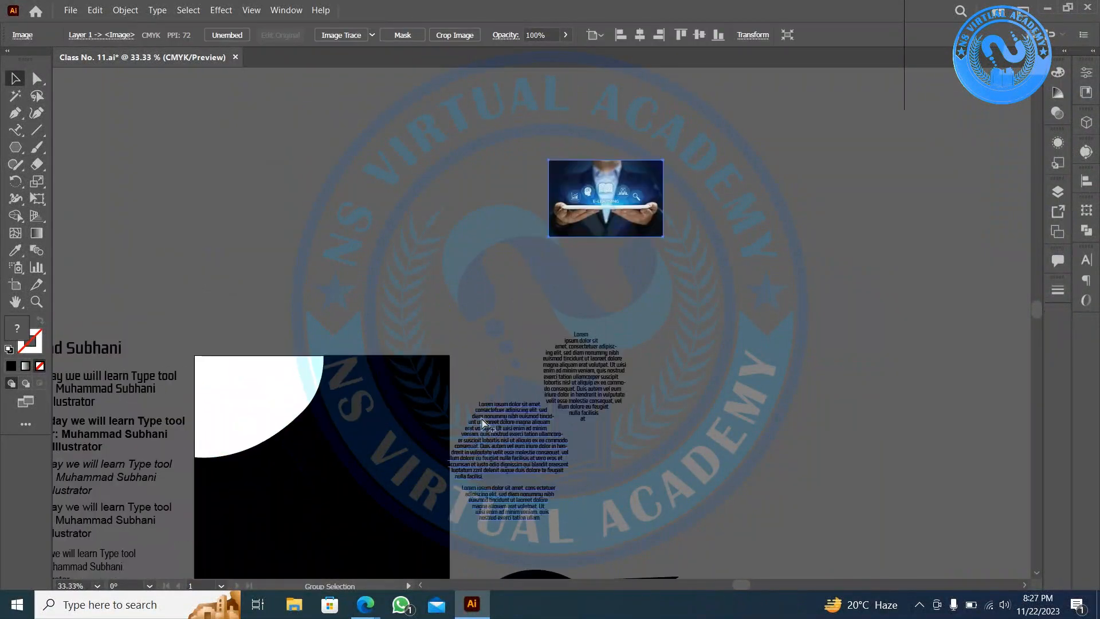
pyautogui.moveTo(646, 185); pyautogui.dragTo(321, 243)
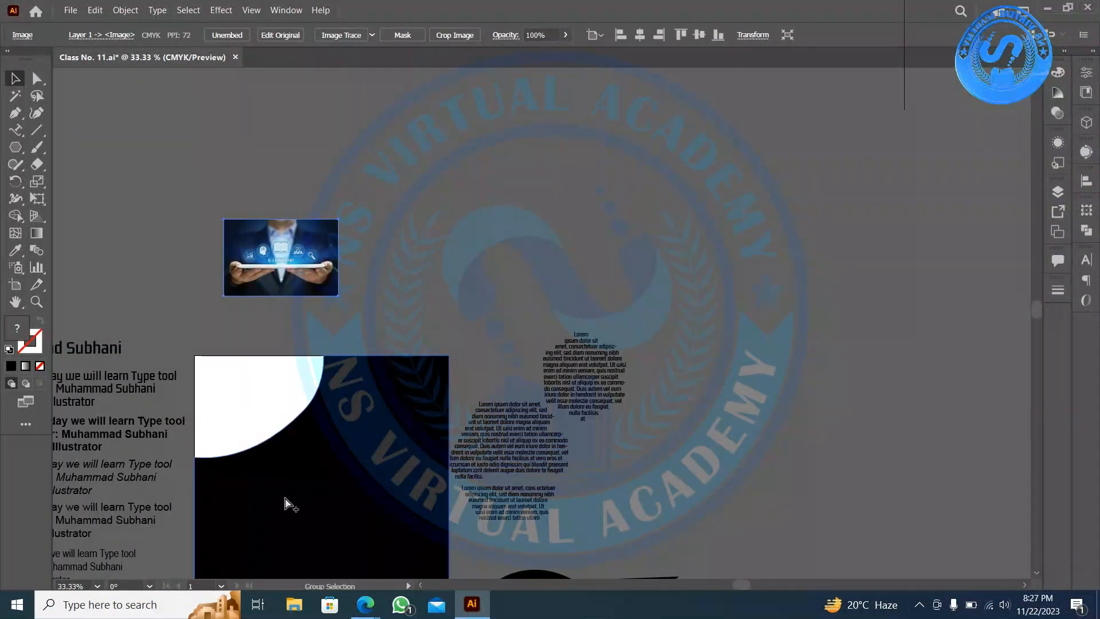
pyautogui.scroll(3, 304, 480)
pyautogui.scroll(-1, 304, 480)
pyautogui.moveTo(305, 449); pyautogui.dragTo(383, 439)
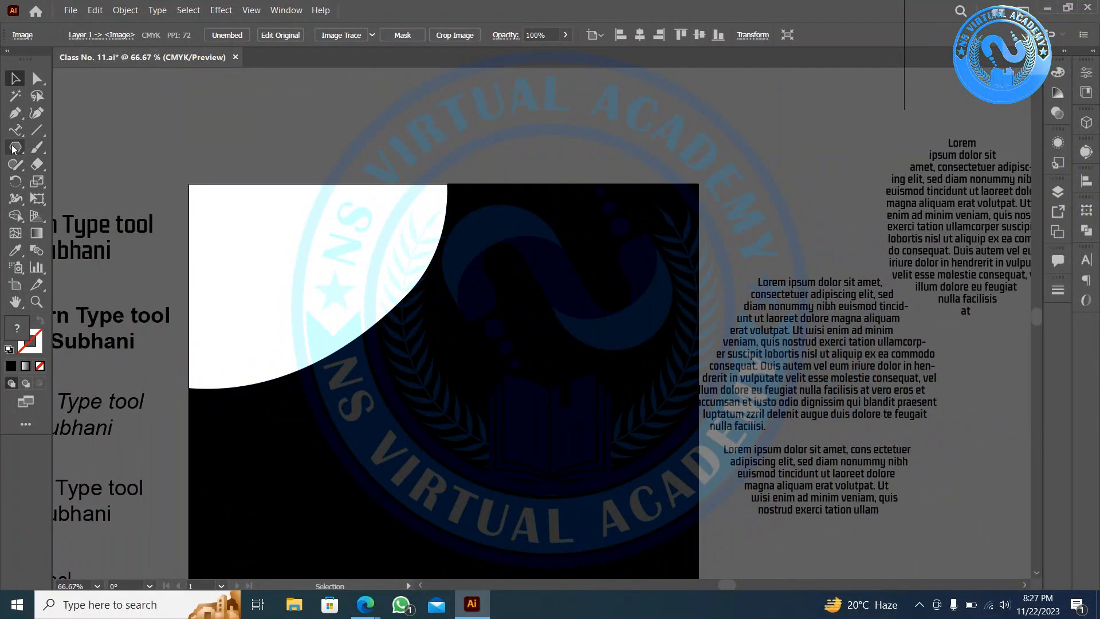
# - Draw a large circle centred on the page's top-left corner and place a copy to the right
pyautogui.moveTo(14, 149); pyautogui.dragTo(123, 191)
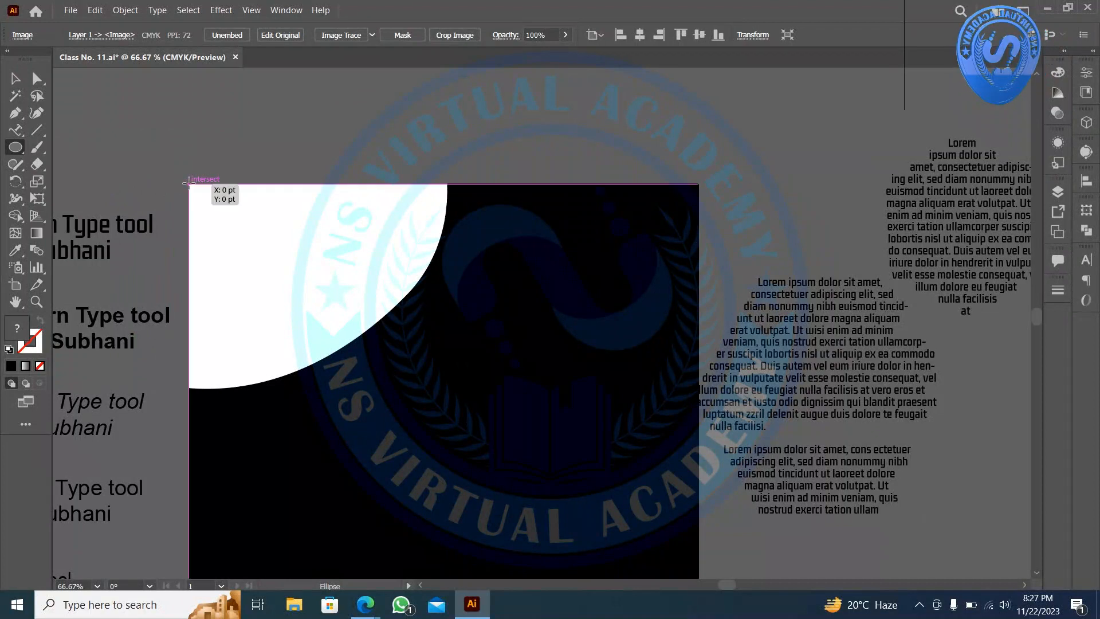
pyautogui.moveTo(189, 184); pyautogui.dragTo(502, 462)
pyautogui.hotkey('ctrl', 'z')
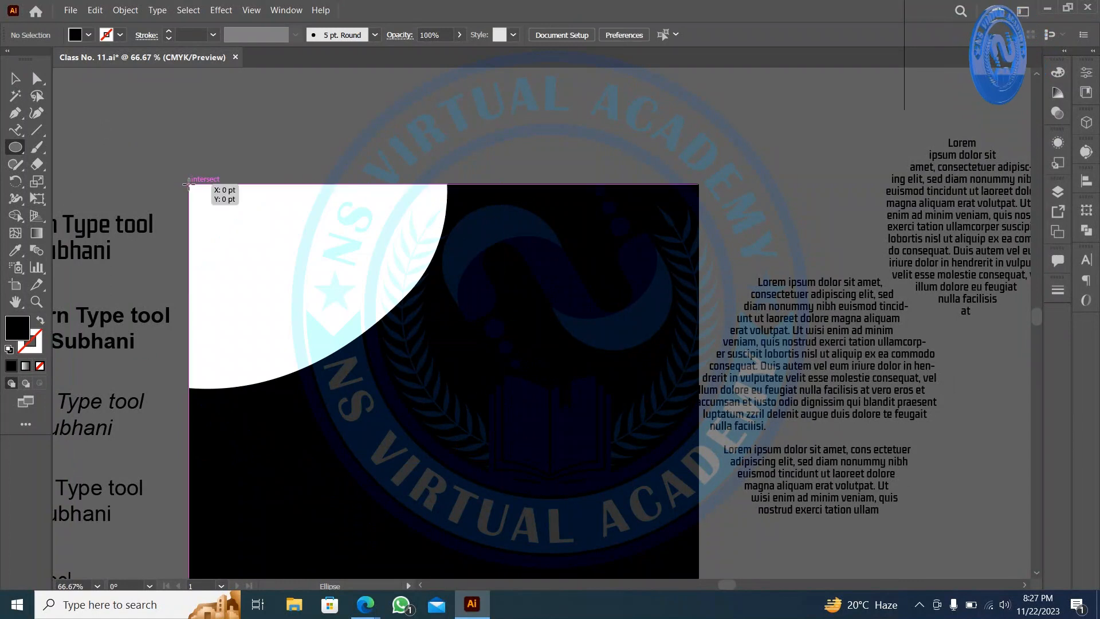
pyautogui.moveTo(189, 183); pyautogui.dragTo(456, 392)
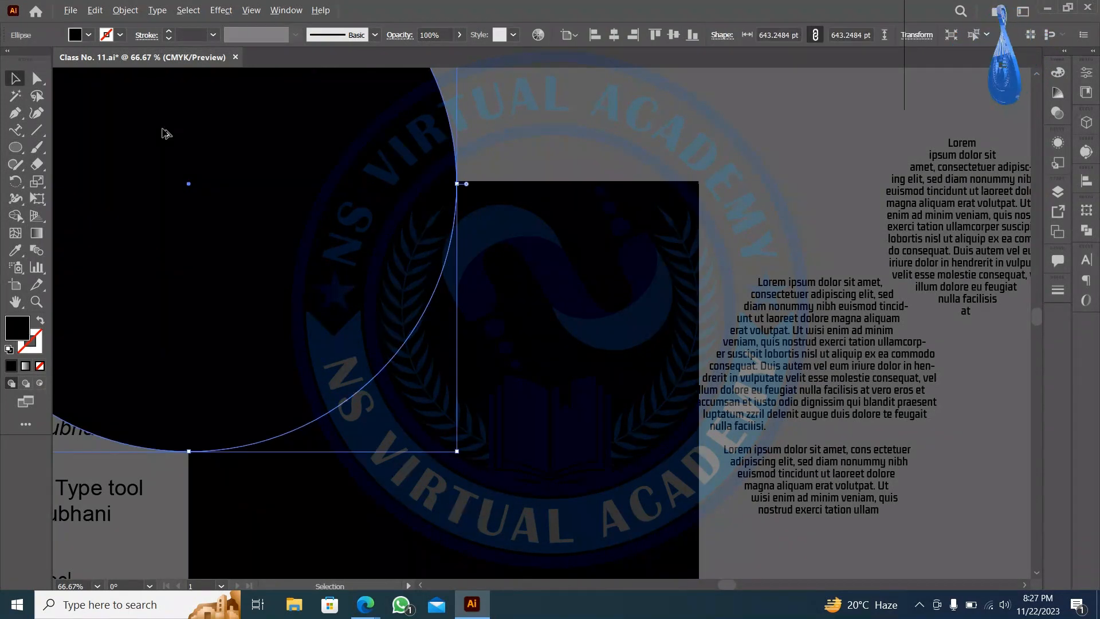
pyautogui.moveTo(164, 137); pyautogui.dragTo(871, 165)
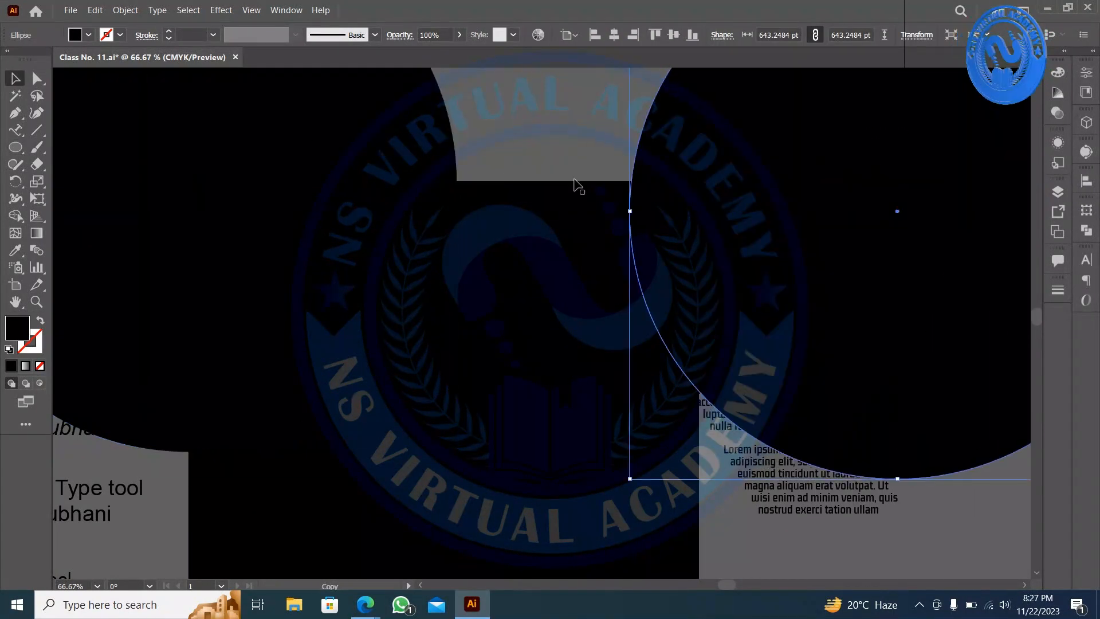
pyautogui.click(488, 123)
# - Split the circle–rectangle overlap with Shape Builder, then select the spare circle
pyautogui.click(344, 296)
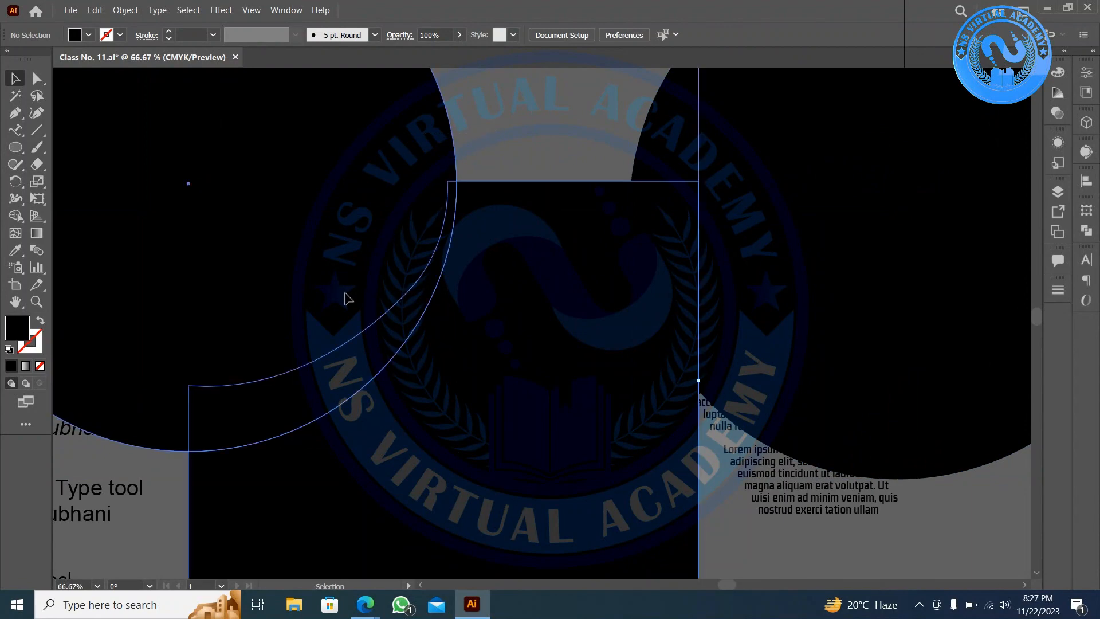
pyautogui.click(14, 218)
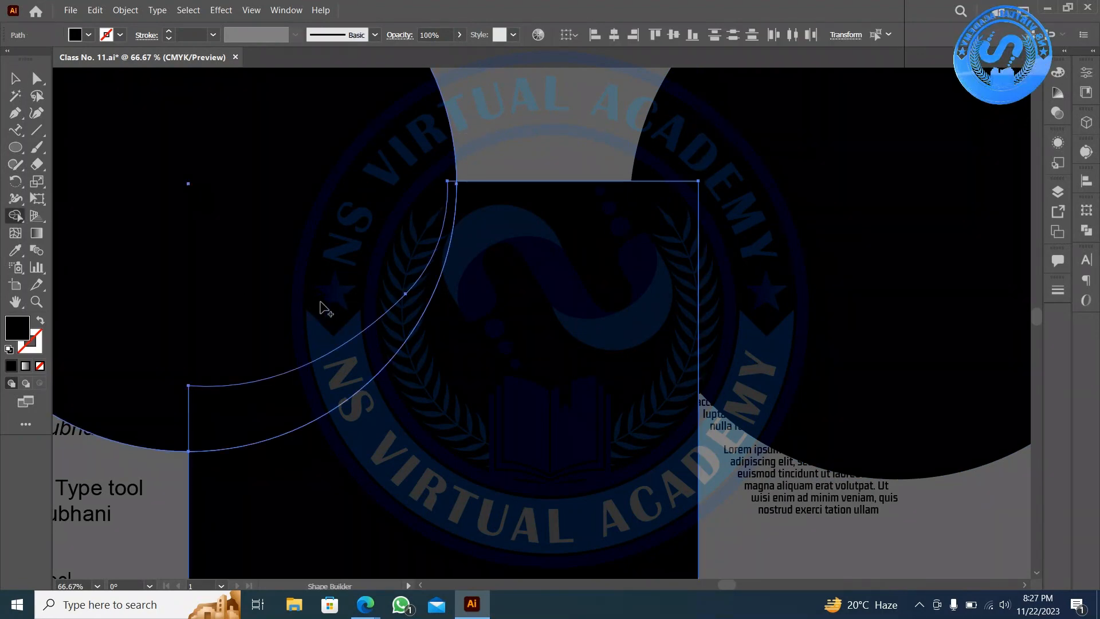
pyautogui.click(336, 373)
pyautogui.click(425, 192)
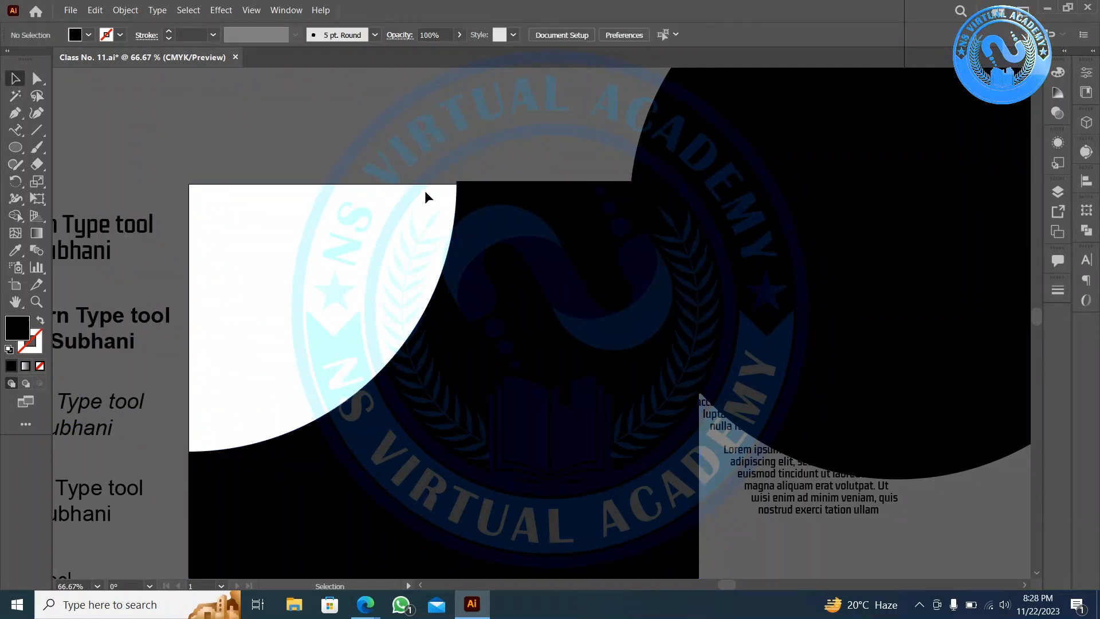
pyautogui.click(902, 194)
pyautogui.scroll(2, 456, 249)
pyautogui.scroll(-2, 456, 249)
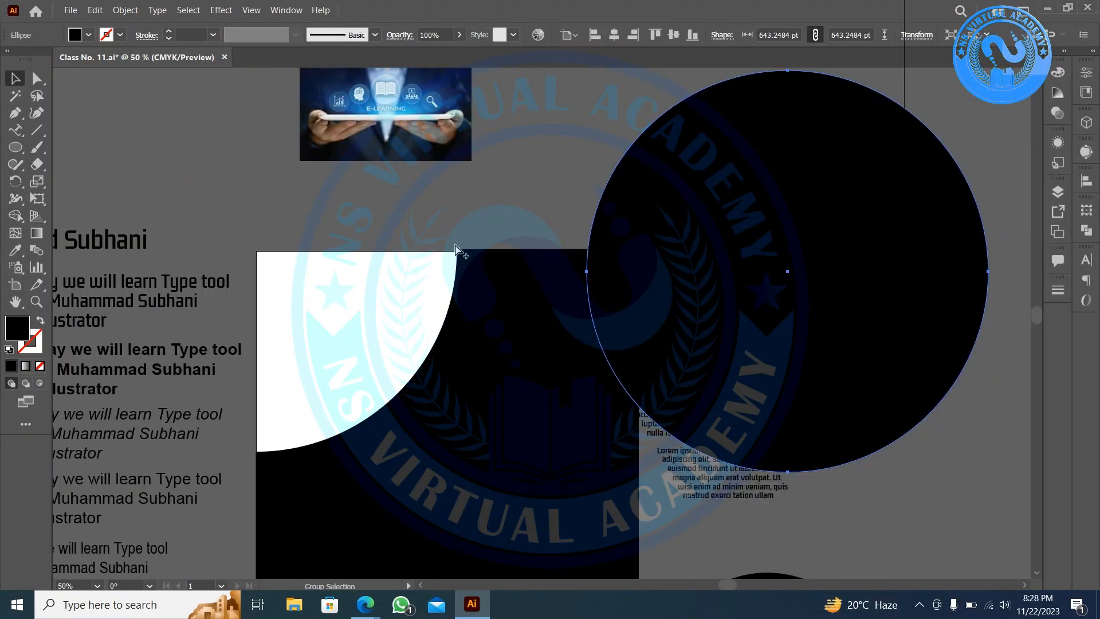
# - Move the spare circle over the text column and make it an unfilled outline
pyautogui.moveTo(656, 244); pyautogui.dragTo(714, 153)
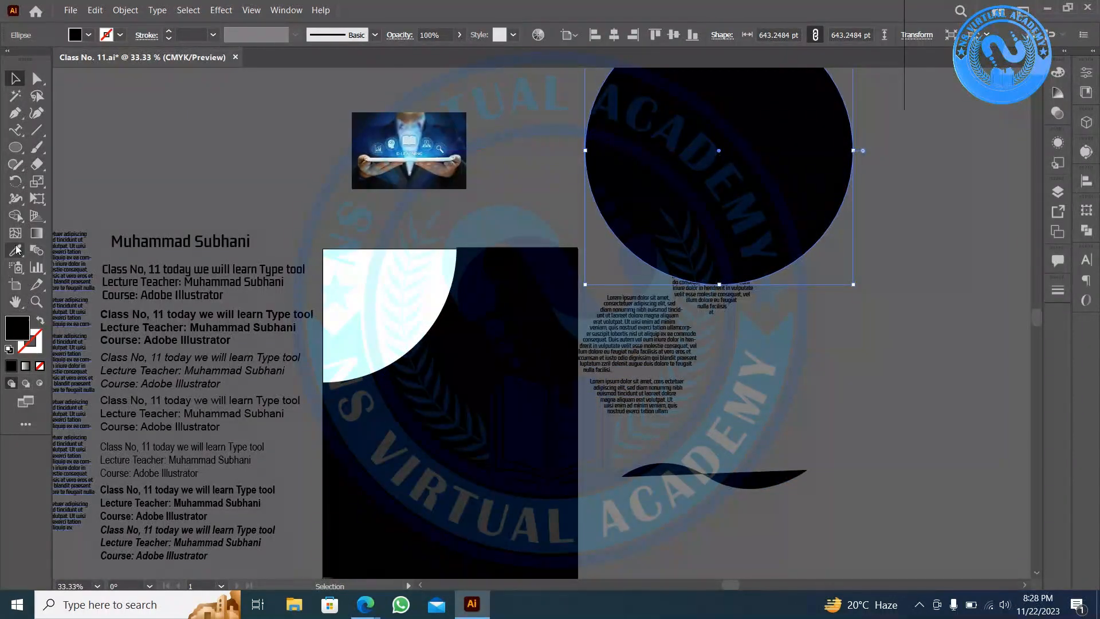
pyautogui.click(40, 320)
pyautogui.scroll(2, 314, 247)
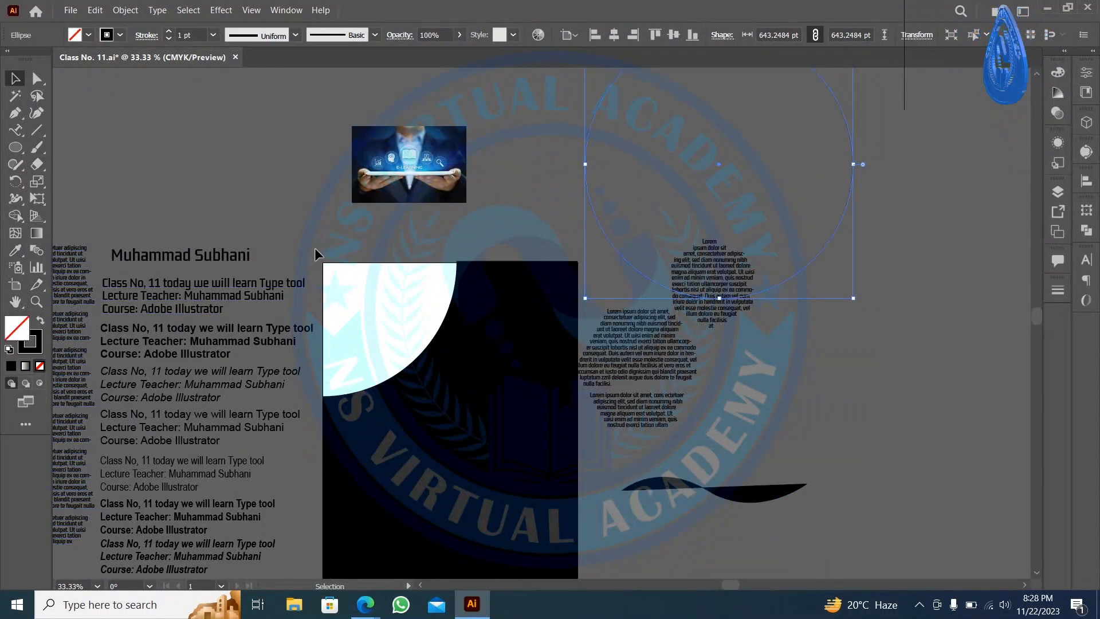
pyautogui.scroll(1, 386, 237)
# - Place the e-learning photo at the page's top-left corner and enlarge it to cover the curve
pyautogui.moveTo(421, 200); pyautogui.dragTo(376, 466)
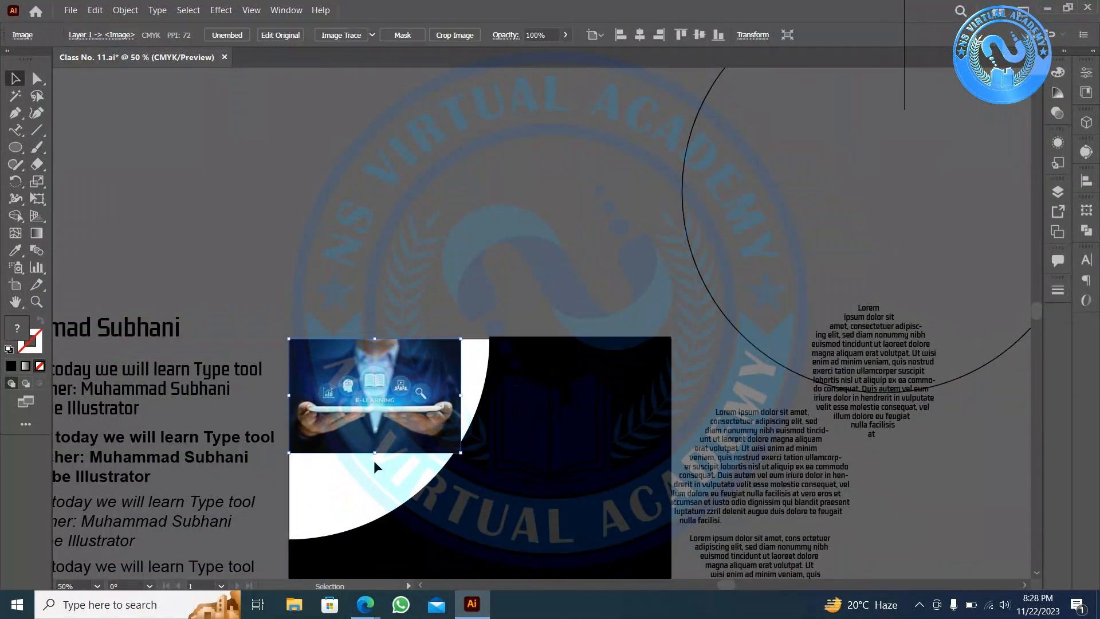
pyautogui.scroll(4, 378, 473)
pyautogui.scroll(4, 311, 407)
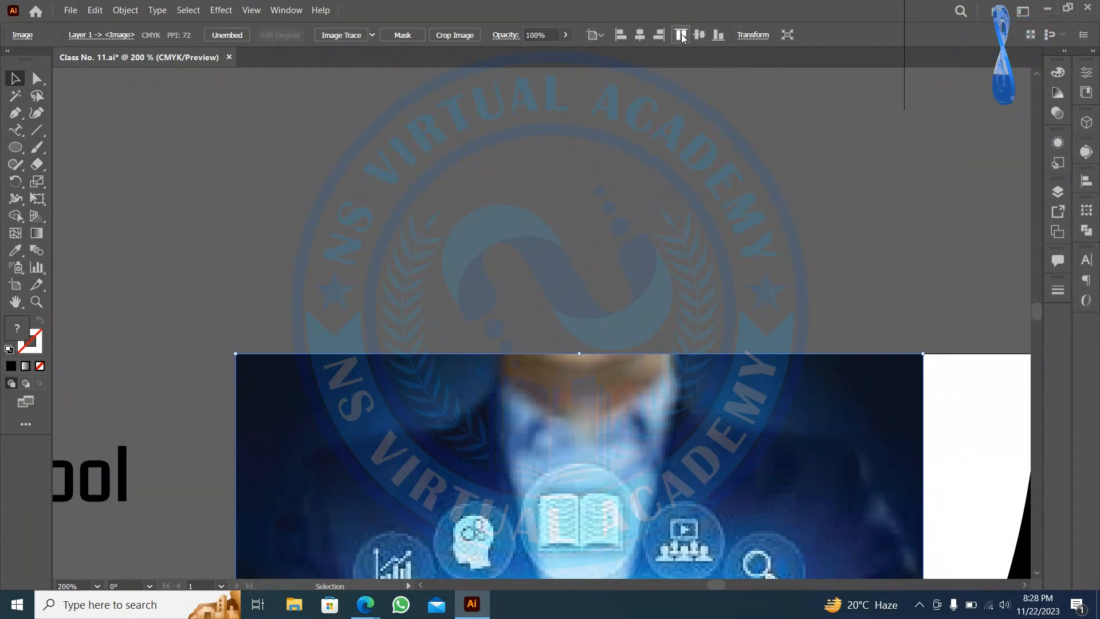
pyautogui.click(413, 246)
pyautogui.scroll(-5, 412, 246)
pyautogui.scroll(-1, 412, 247)
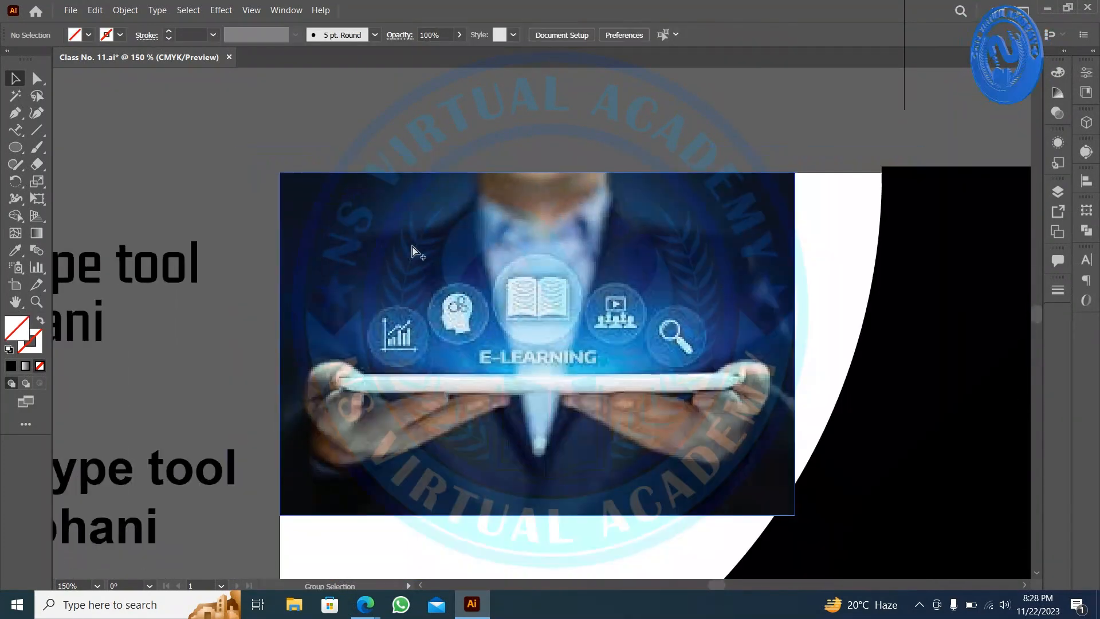
pyautogui.scroll(-1, 412, 247)
pyautogui.scroll(-3, 424, 252)
pyautogui.click(564, 301)
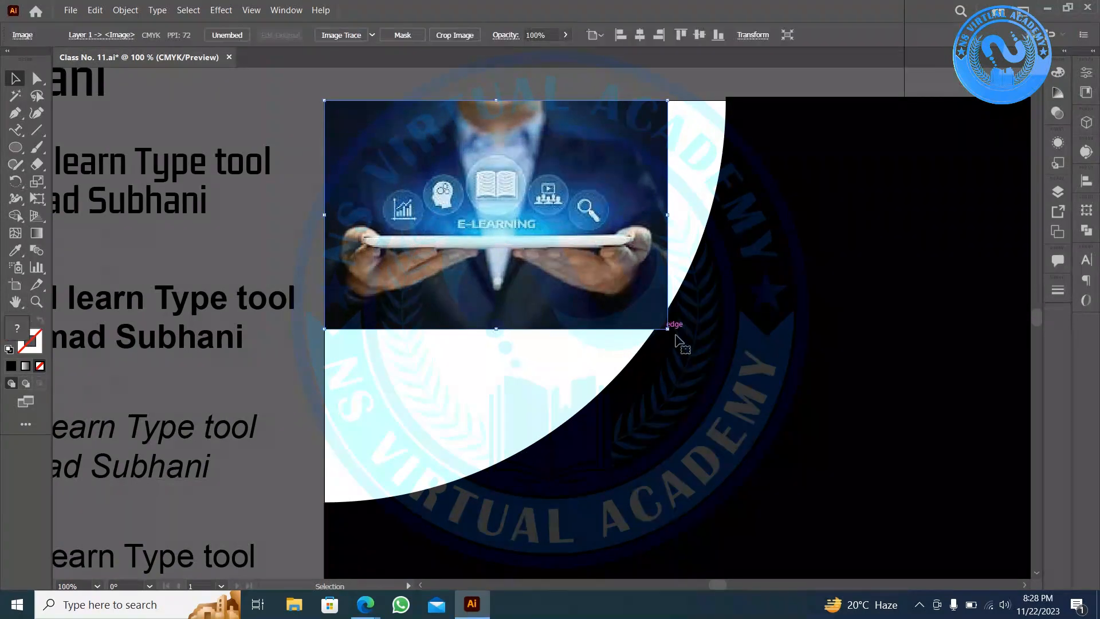
pyautogui.moveTo(667, 330); pyautogui.dragTo(725, 521)
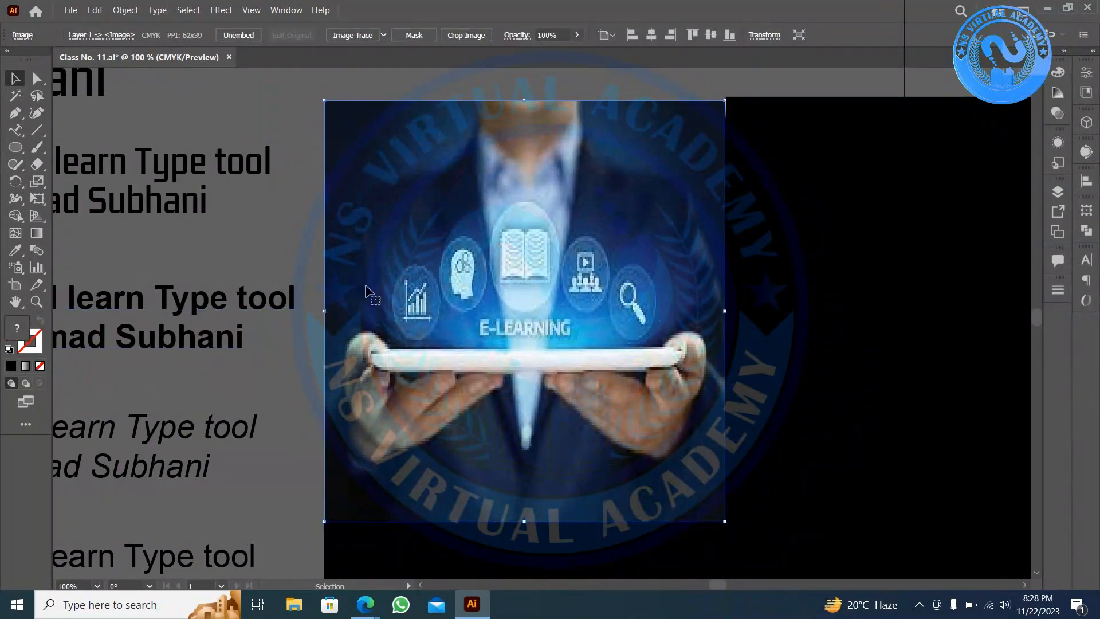
# - Send the photo behind the black shape and stretch it up to the artboard's top edge
pyautogui.rightClick(472, 231)
pyautogui.moveTo(541, 332)
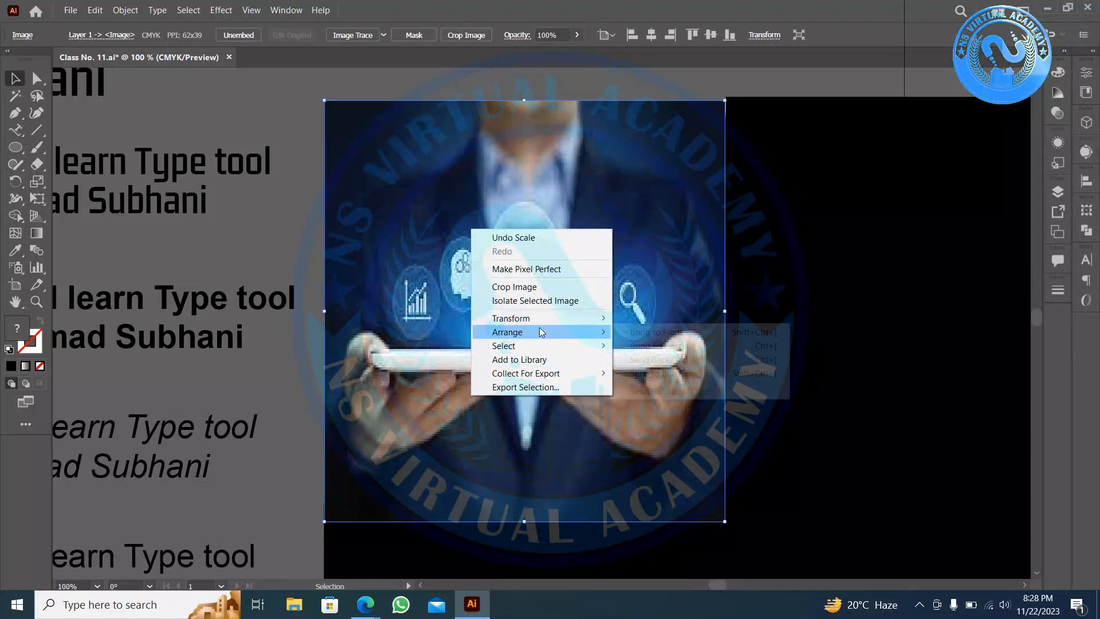
pyautogui.click(293, 215)
pyautogui.click(537, 224)
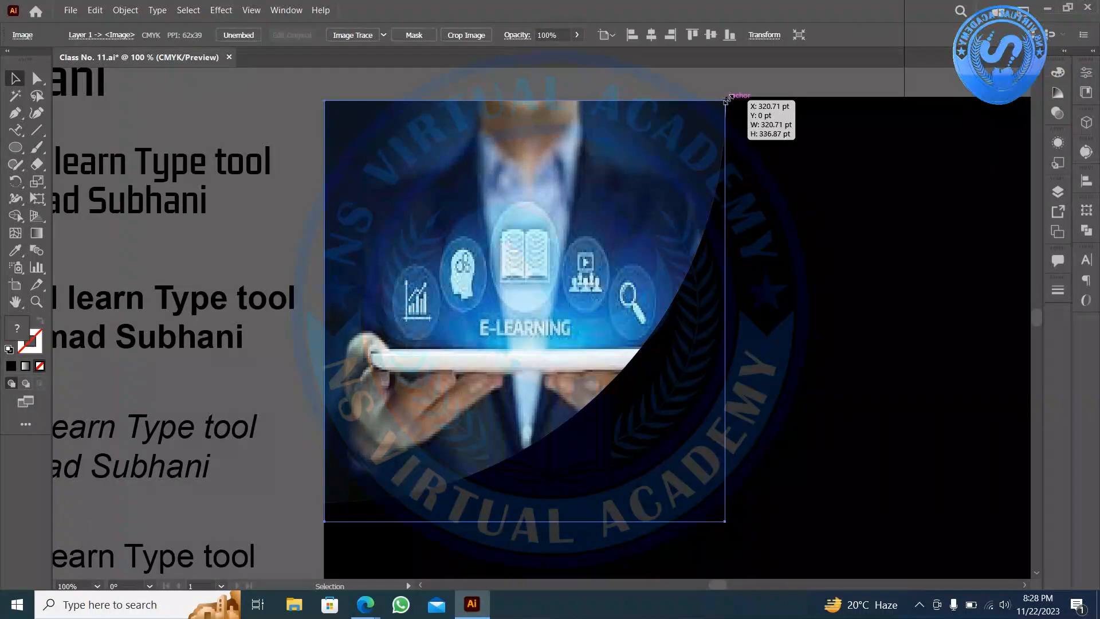
pyautogui.moveTo(724, 101); pyautogui.dragTo(728, 96)
pyautogui.scroll(4, 766, 74)
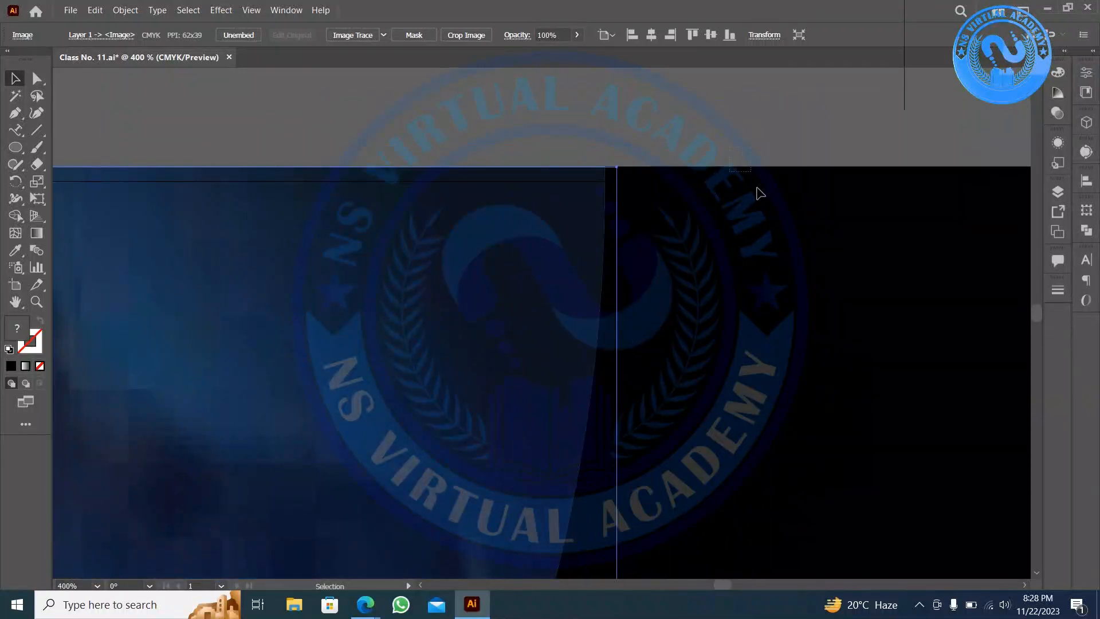
pyautogui.click(690, 171)
pyautogui.click(455, 216)
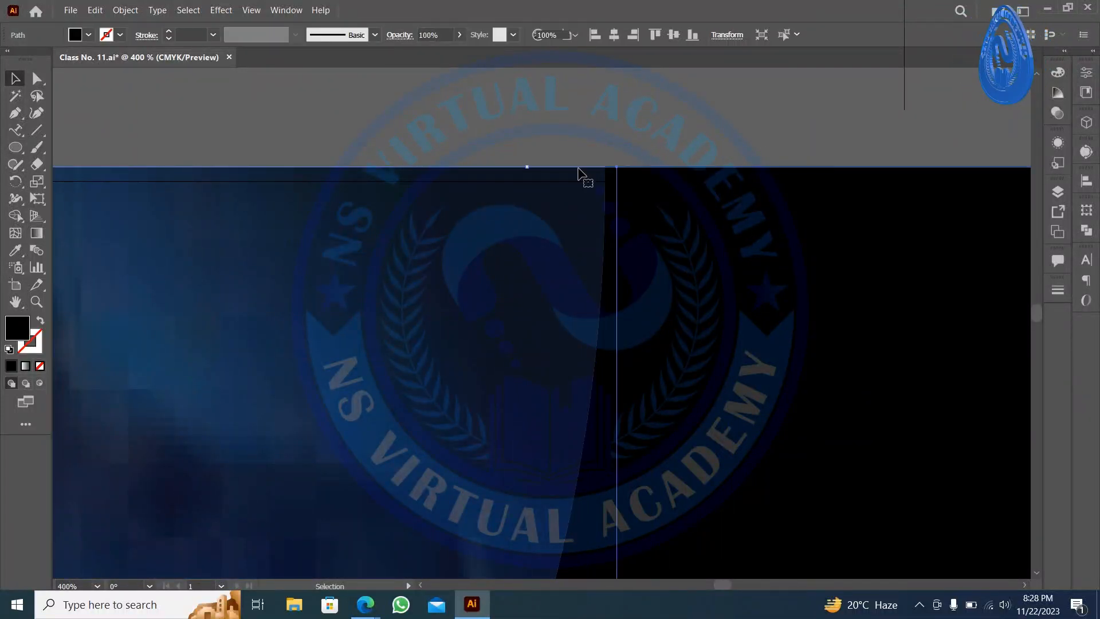
pyautogui.click(619, 169)
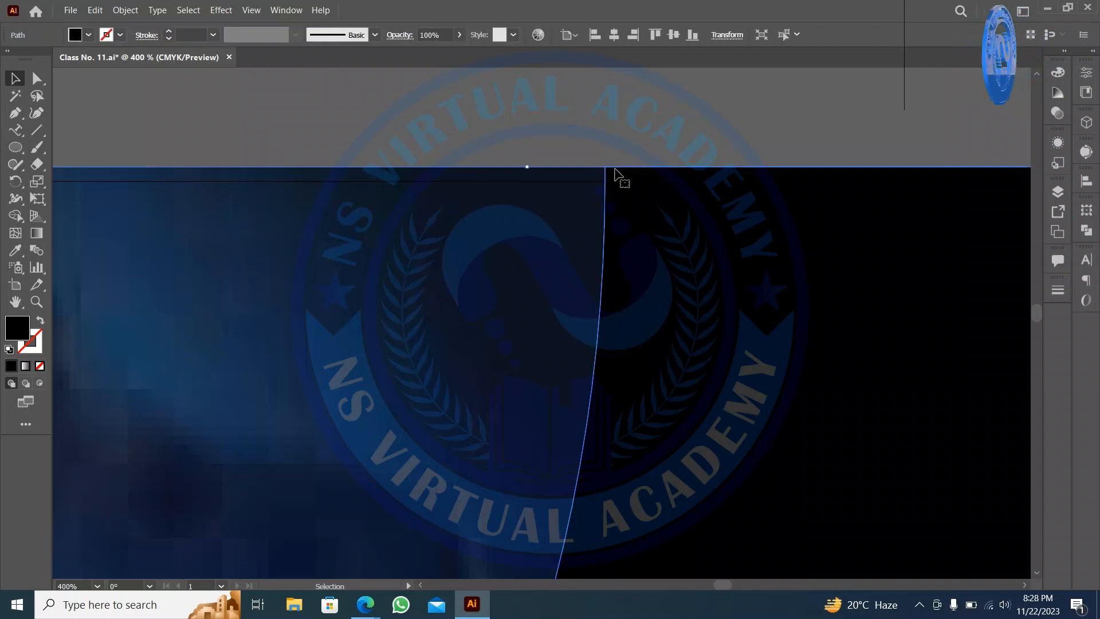
pyautogui.moveTo(586, 182); pyautogui.dragTo(614, 181)
# - Align the black shape's top edge with the photo's top and view the whole artboard
pyautogui.click(644, 197)
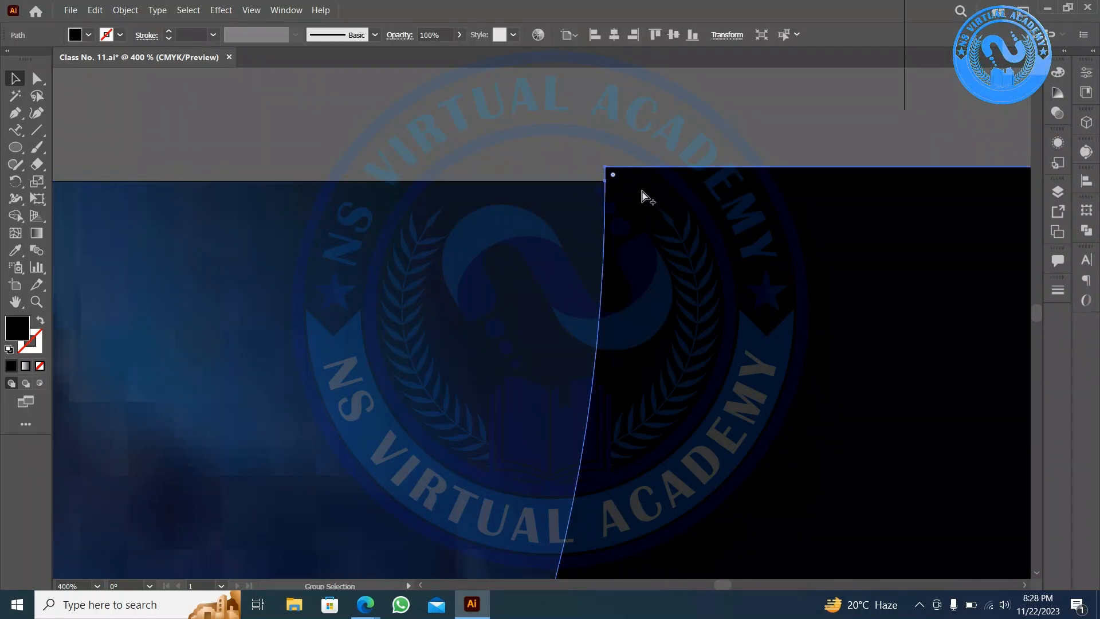
pyautogui.scroll(-1, 599, 187)
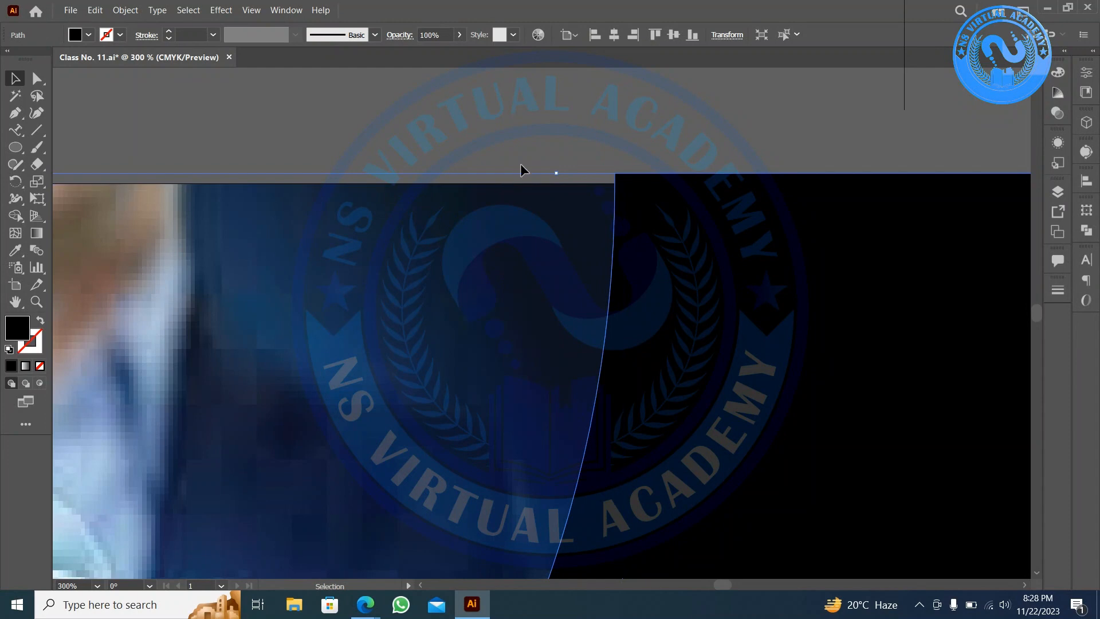
pyautogui.moveTo(558, 174); pyautogui.dragTo(556, 179)
pyautogui.click(556, 165)
pyautogui.scroll(-2, 556, 165)
pyautogui.scroll(-2, 556, 165)
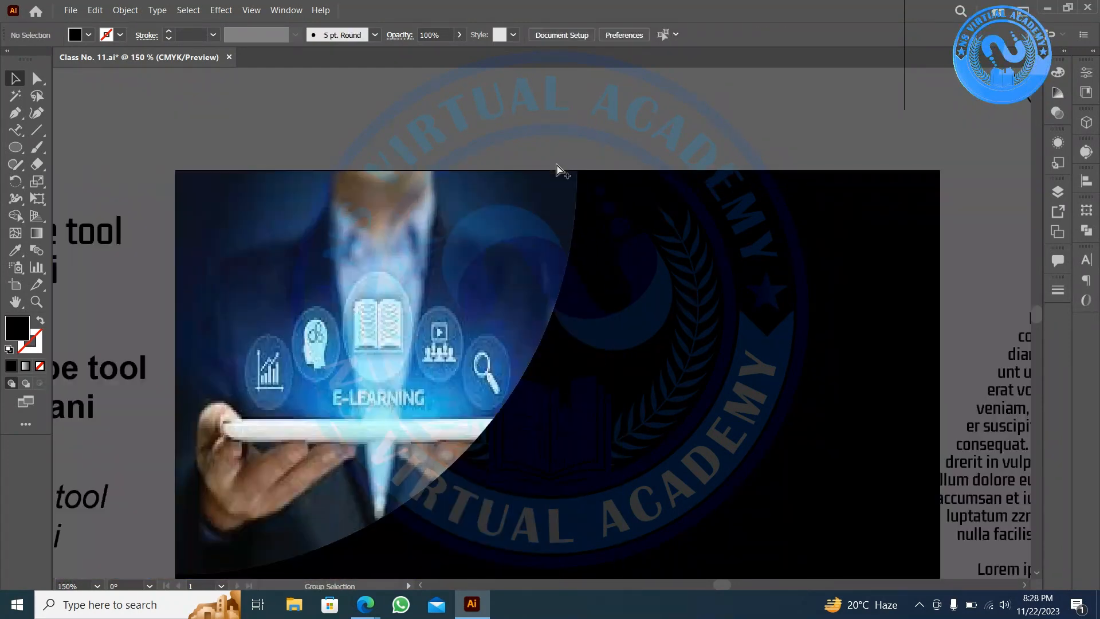
pyautogui.moveTo(647, 301); pyautogui.dragTo(519, 376)
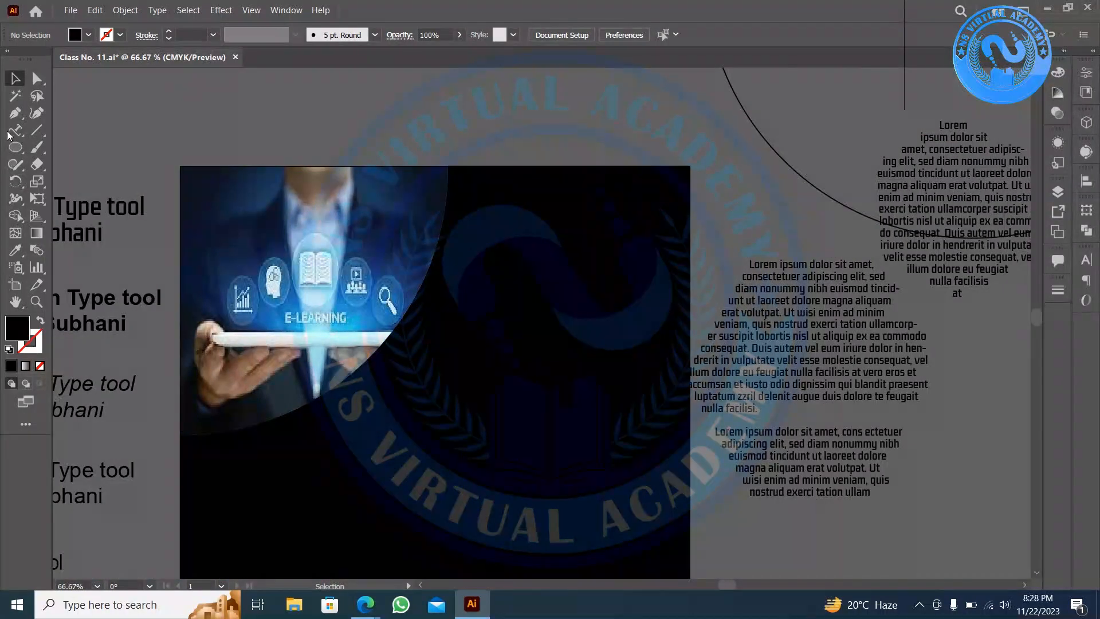
# - Fill the black curved shape with Lorem ipsum area text using the Area Type Tool
pyautogui.moveTo(15, 130); pyautogui.dragTo(49, 128)
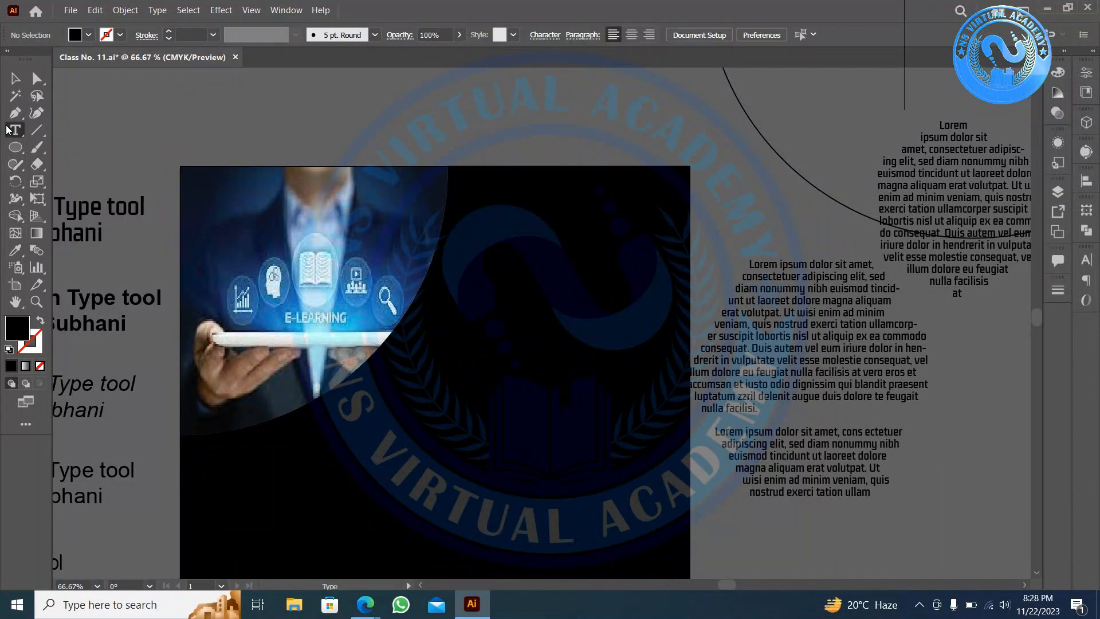
pyautogui.click(13, 132)
pyautogui.click(56, 143)
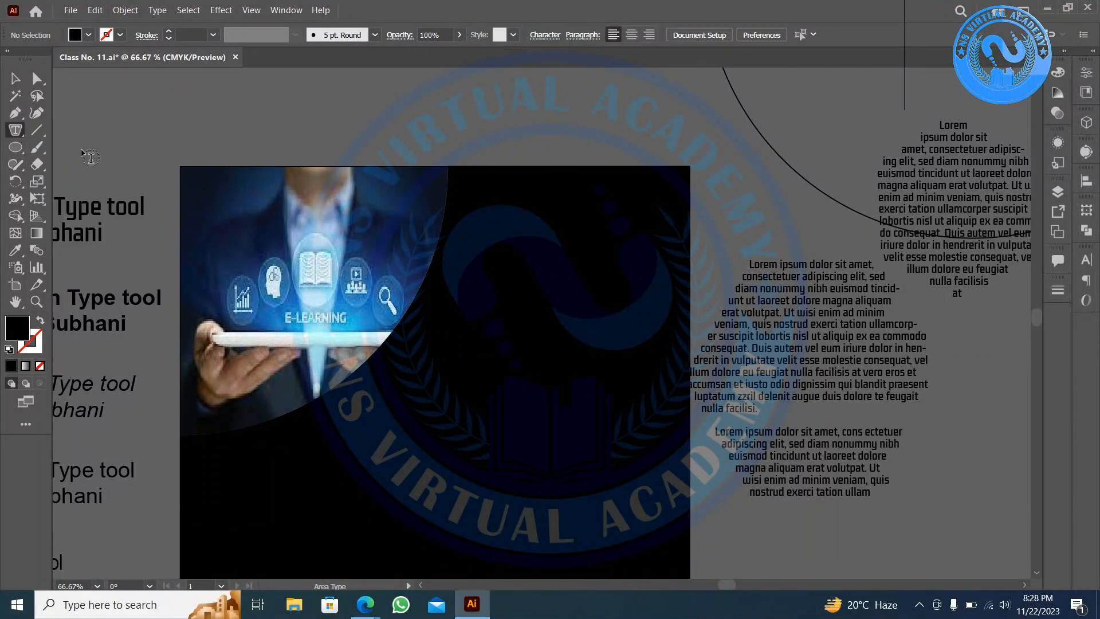
pyautogui.click(507, 174)
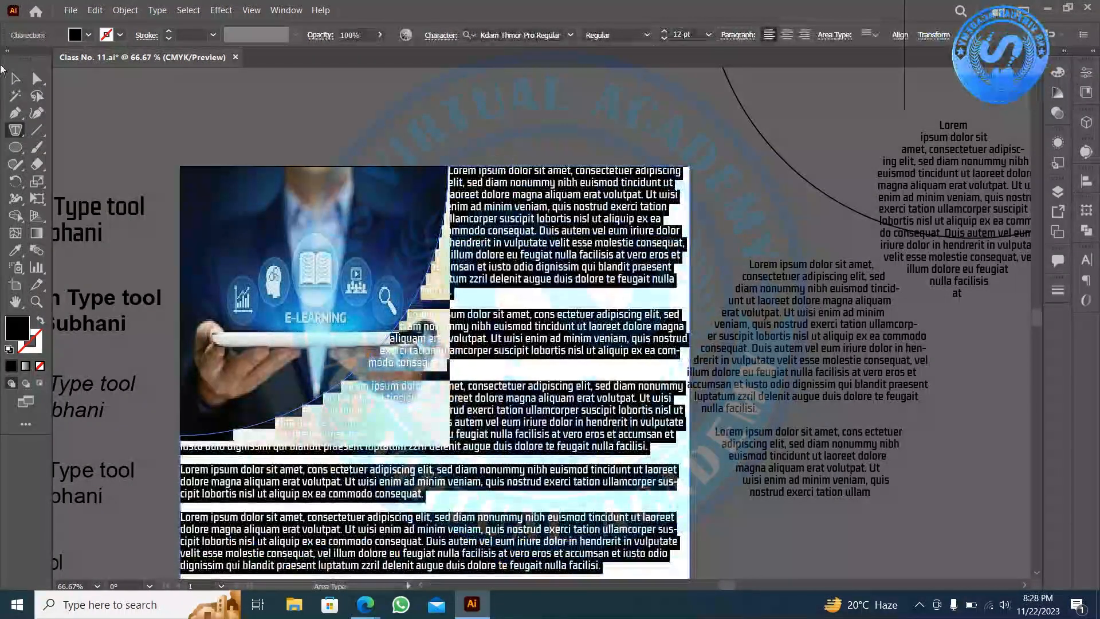
pyautogui.click(15, 77)
pyautogui.click(464, 133)
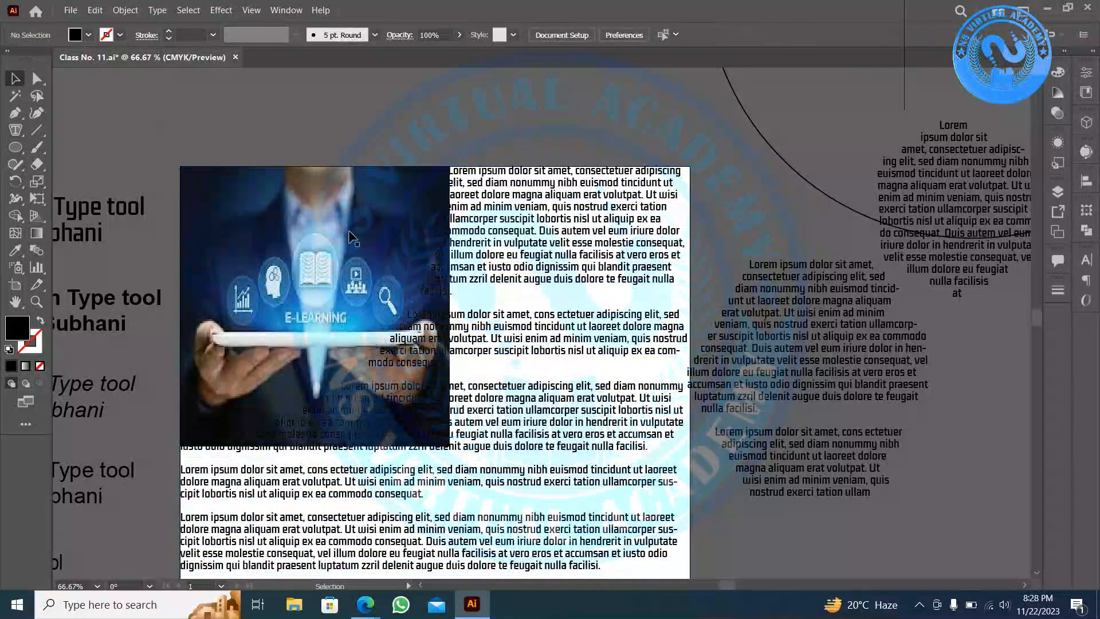
# - Move the circle onto the photo's corner
pyautogui.click(350, 233)
pyautogui.scroll(-2, 347, 228)
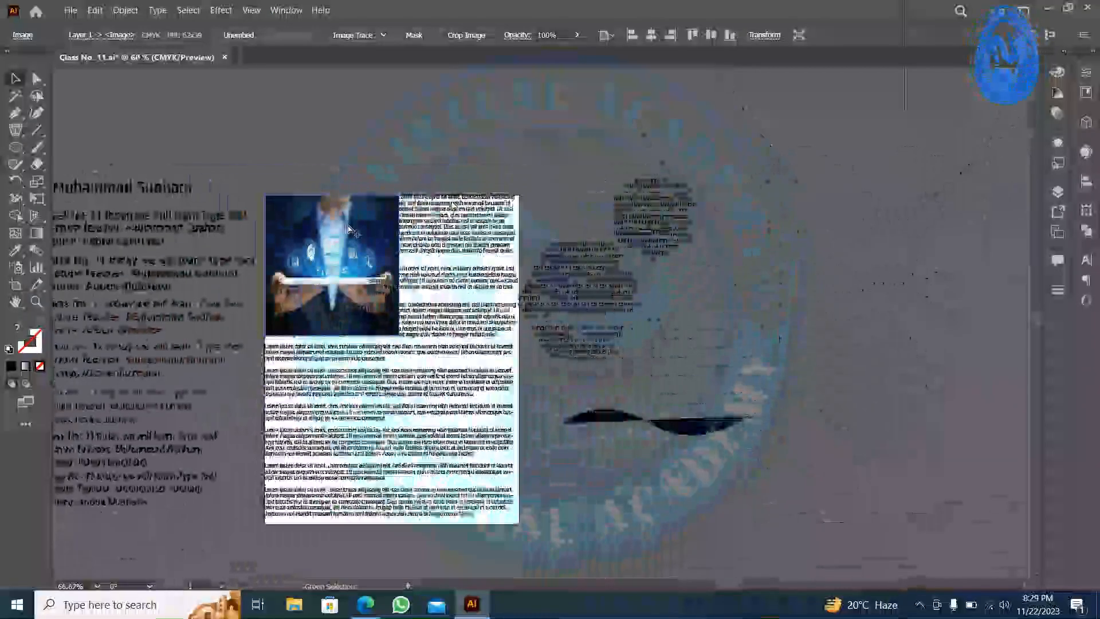
pyautogui.click(531, 131)
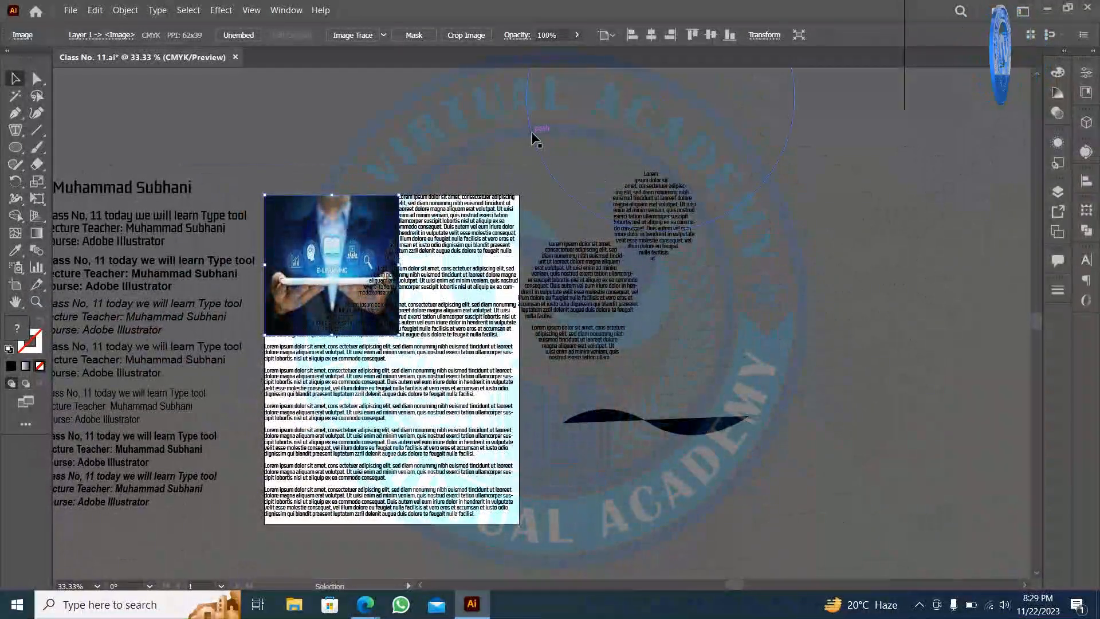
pyautogui.moveTo(531, 131); pyautogui.dragTo(136, 235)
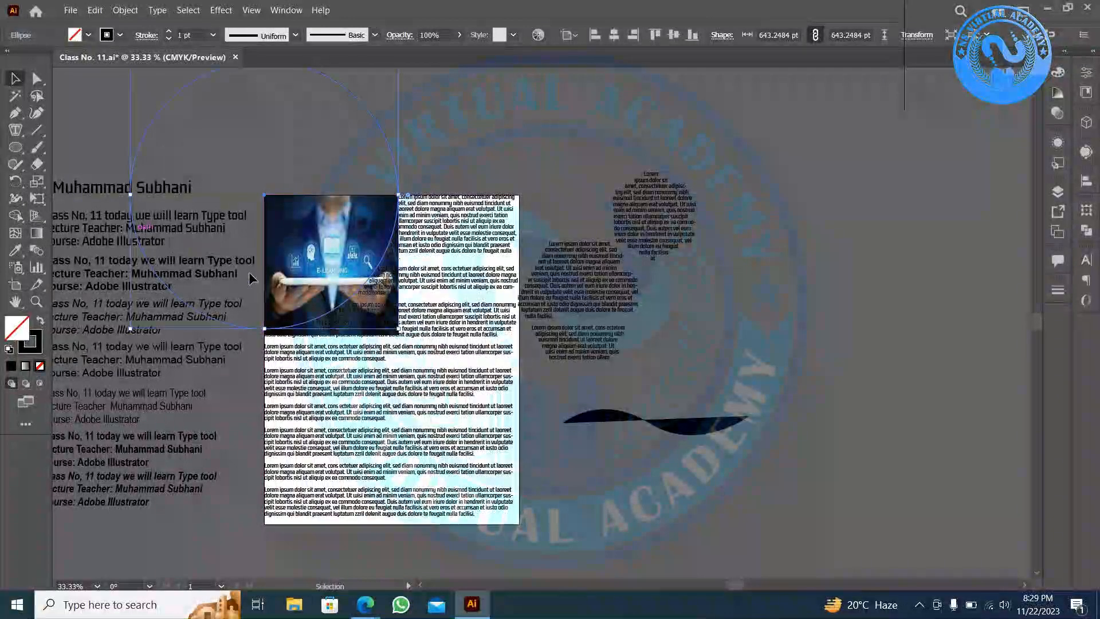
# - Make a clipping mask so the photo is clipped to the circle's curved corner
pyautogui.scroll(2, 340, 318)
pyautogui.scroll(3, 298, 171)
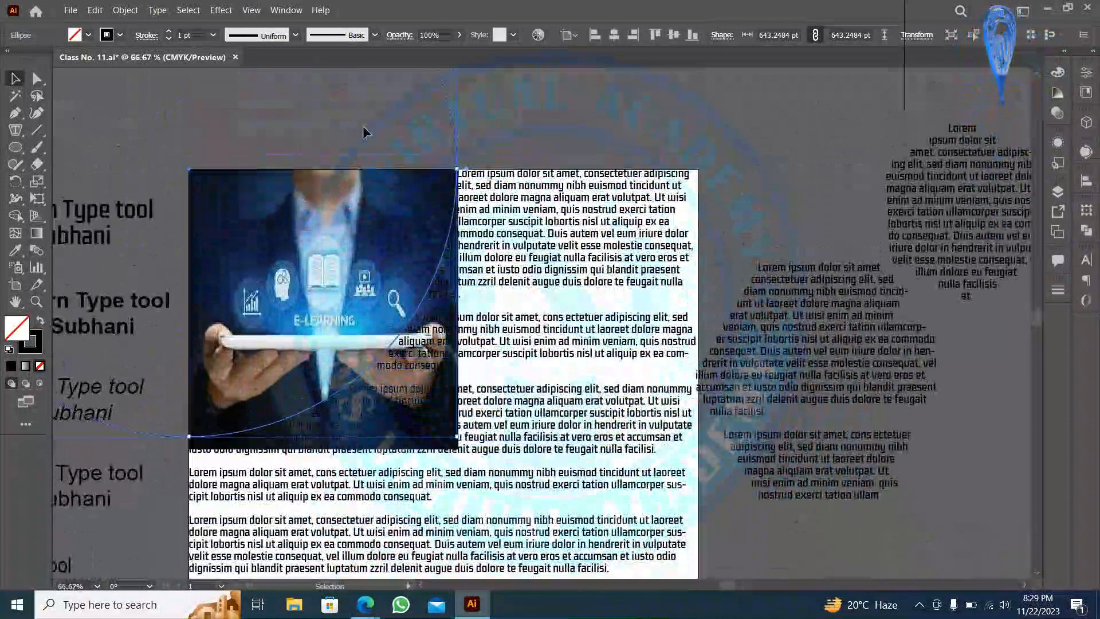
pyautogui.rightClick(403, 214)
pyautogui.click(495, 320)
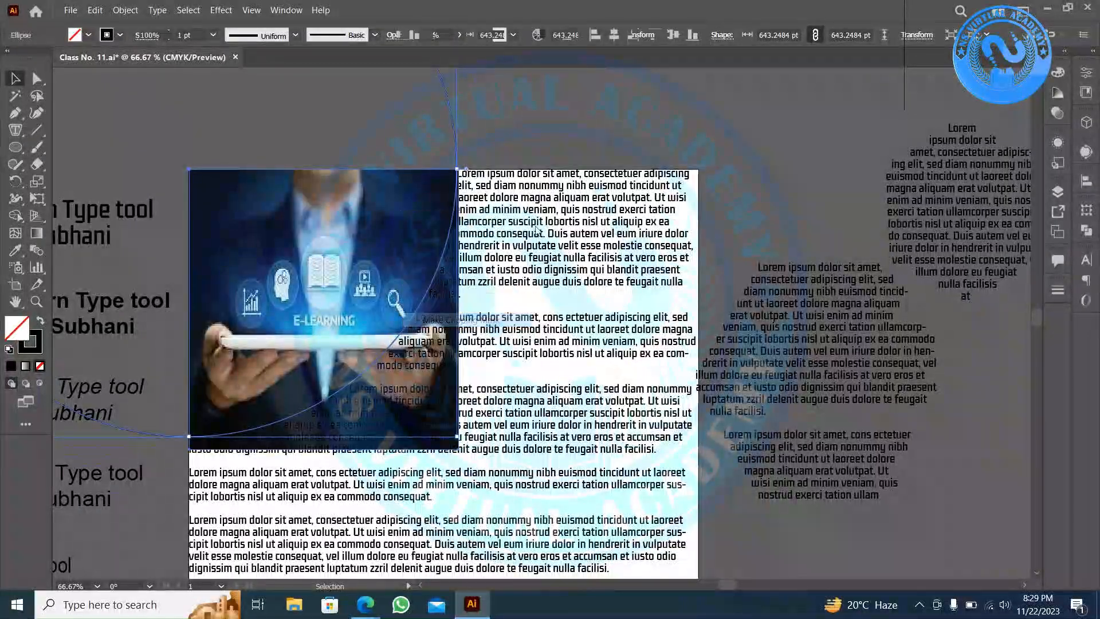
pyautogui.click(557, 155)
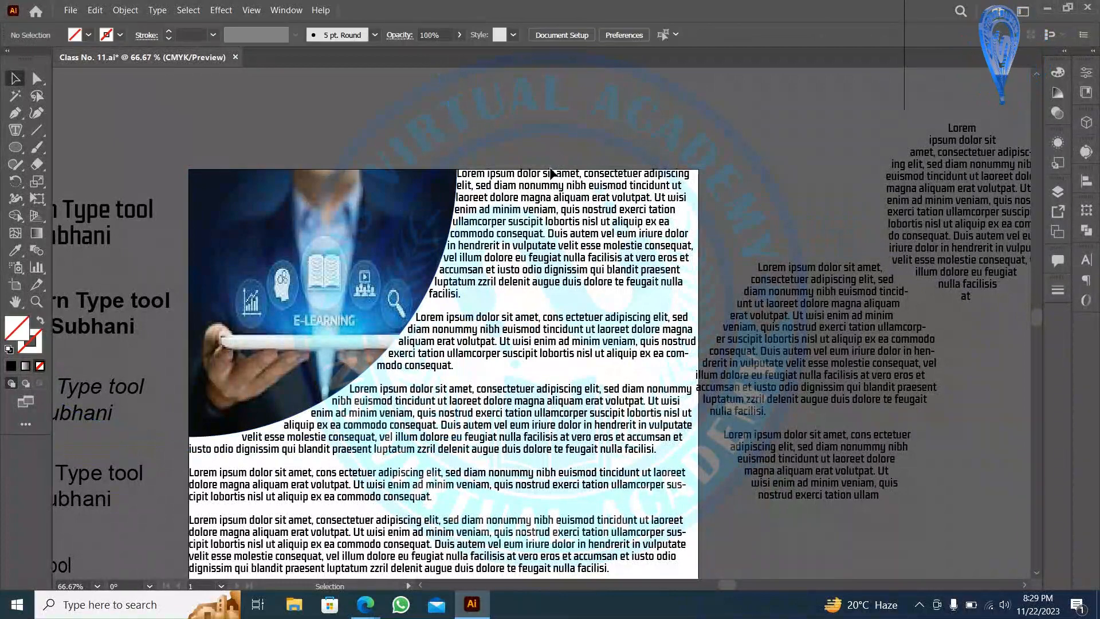
# - Drag the Lorem ipsum text block's corner inward to inset it from the artboard edges
pyautogui.click(461, 303)
pyautogui.click(538, 306)
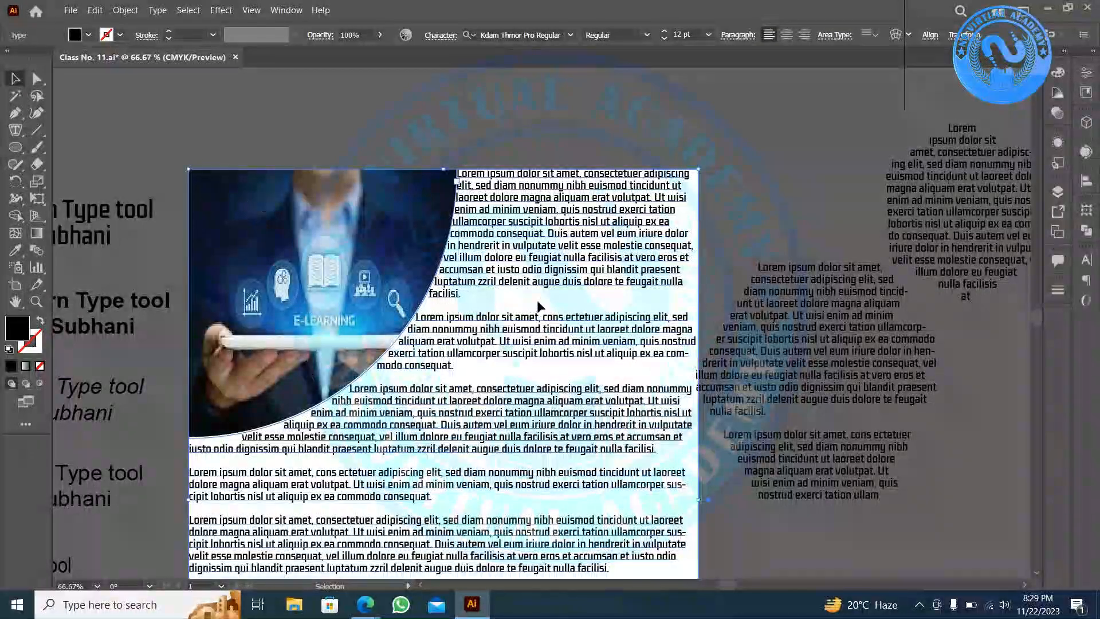
pyautogui.click(627, 273)
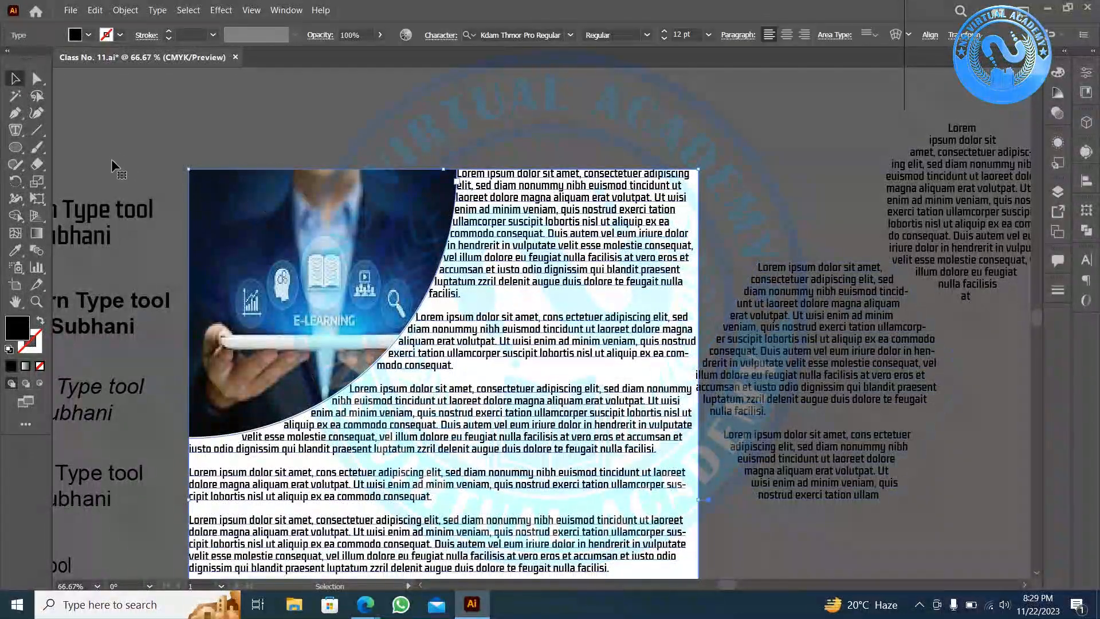
pyautogui.moveTo(188, 170); pyautogui.dragTo(216, 180)
pyautogui.click(315, 118)
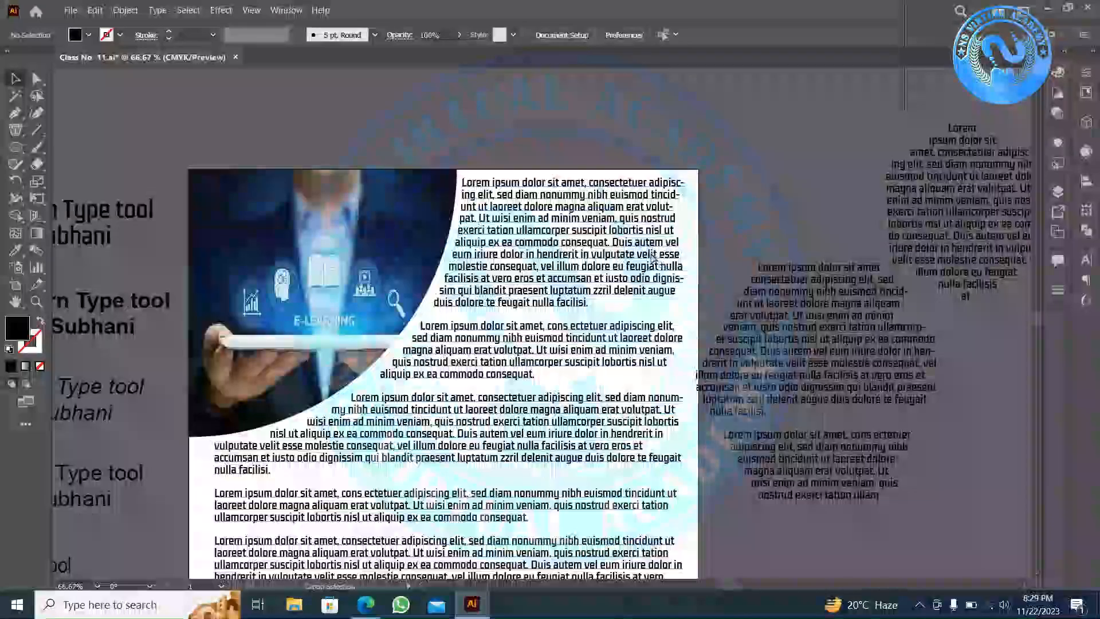
pyautogui.scroll(-2, 653, 258)
pyautogui.scroll(-1, 659, 321)
pyautogui.scroll(1, 667, 382)
pyautogui.scroll(2, 698, 369)
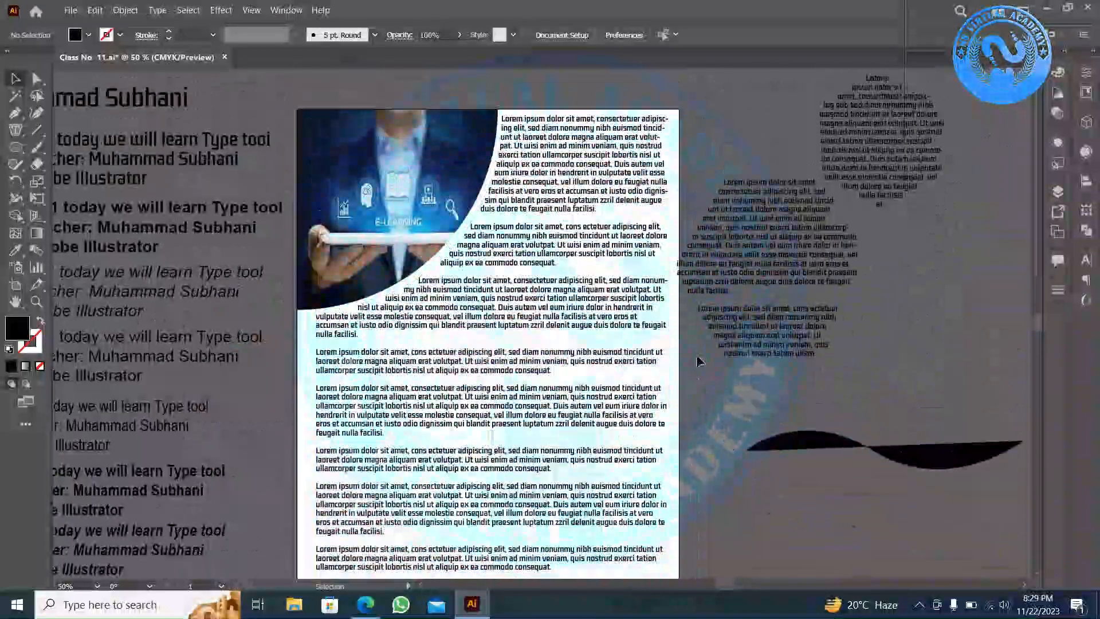
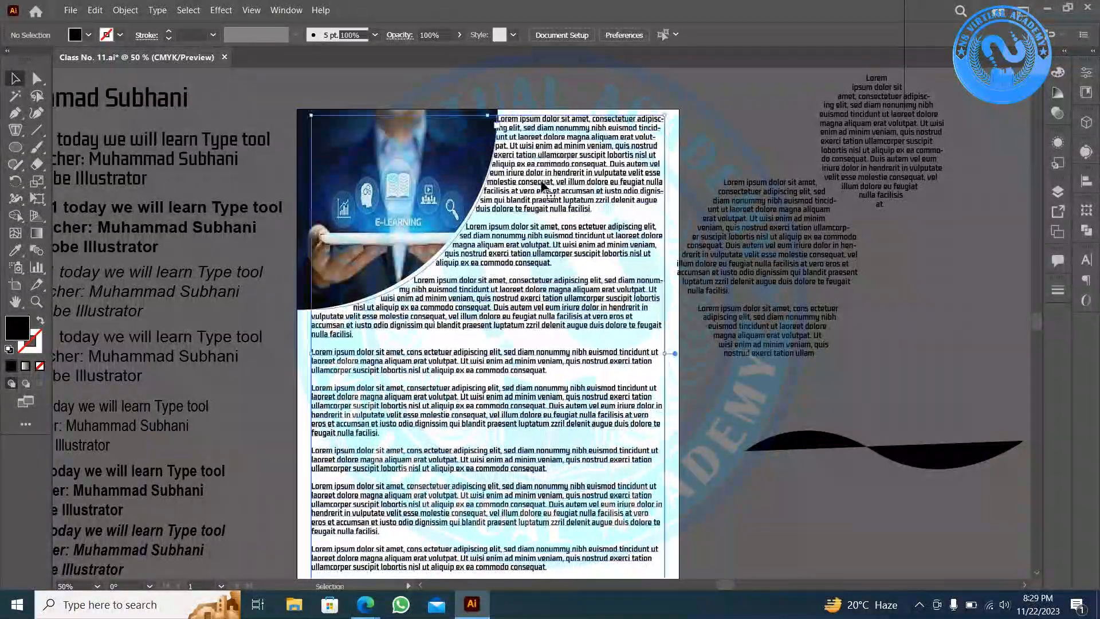
# - Nudge the wrapped text frame slightly to the right
pyautogui.click(561, 169)
pyautogui.press('Right')
pyautogui.press('Right')
pyautogui.press('Right')
pyautogui.press('Right')
pyautogui.press('Right')
pyautogui.press('Right')
pyautogui.press('Right')
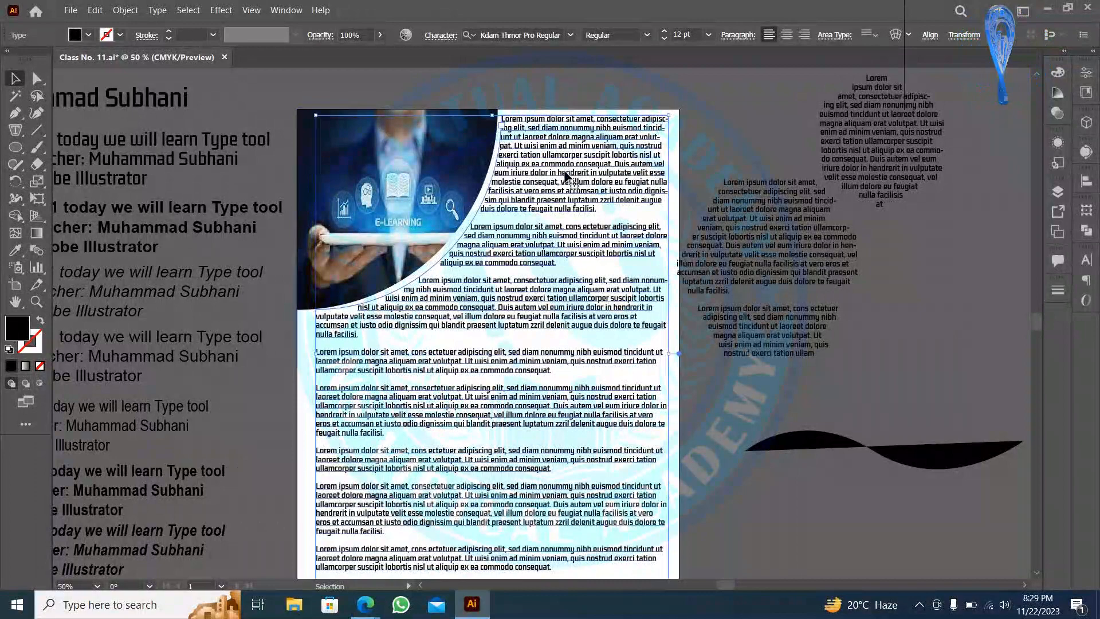
pyautogui.click(579, 104)
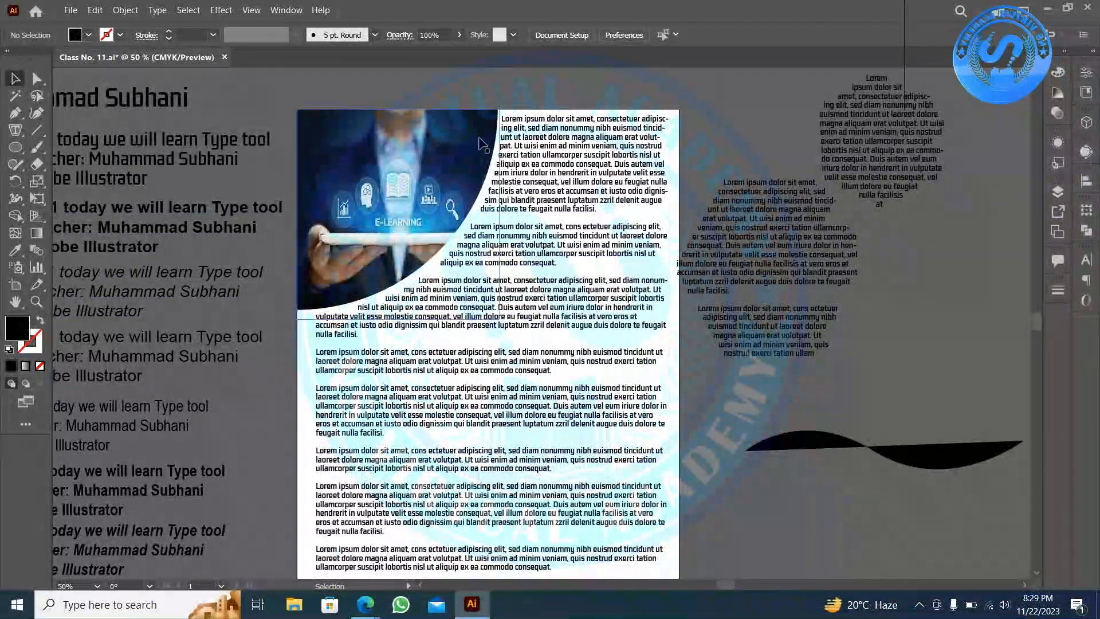
pyautogui.click(520, 120)
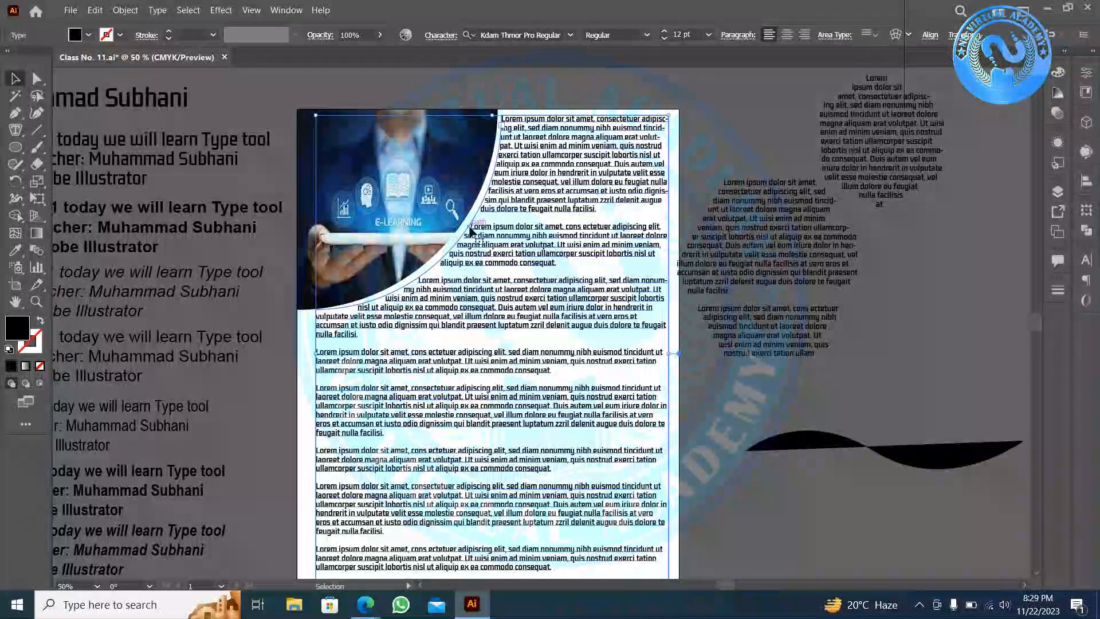
pyautogui.click(527, 94)
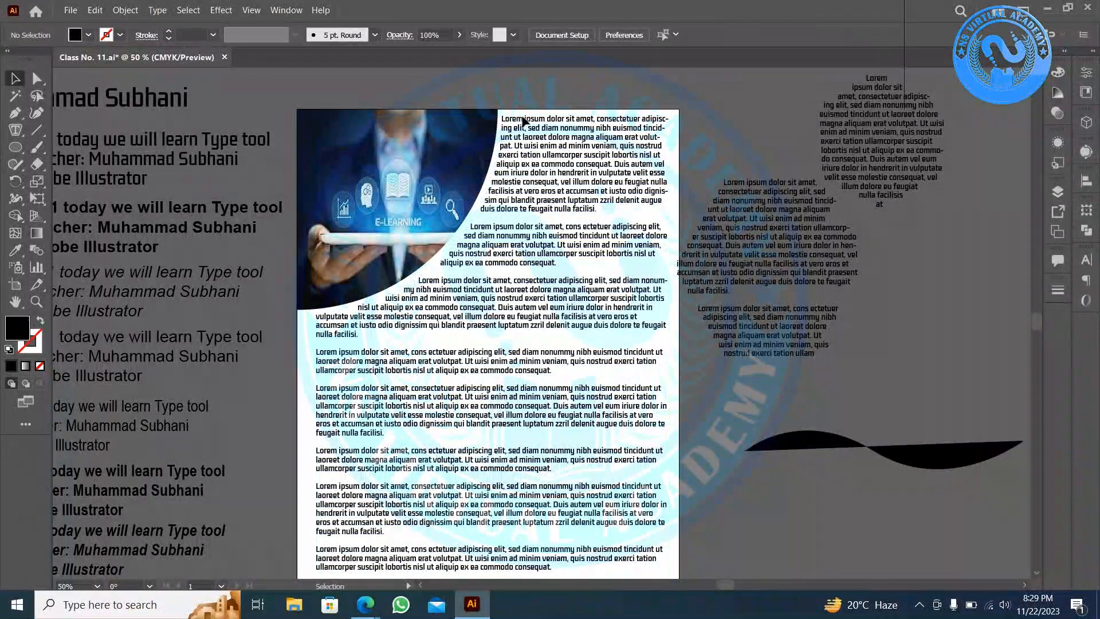
# - Move the image-and-text frame off the artboard to the right and put the black wave across the artboard top
pyautogui.scroll(-1, 513, 344)
pyautogui.scroll(2, 430, 304)
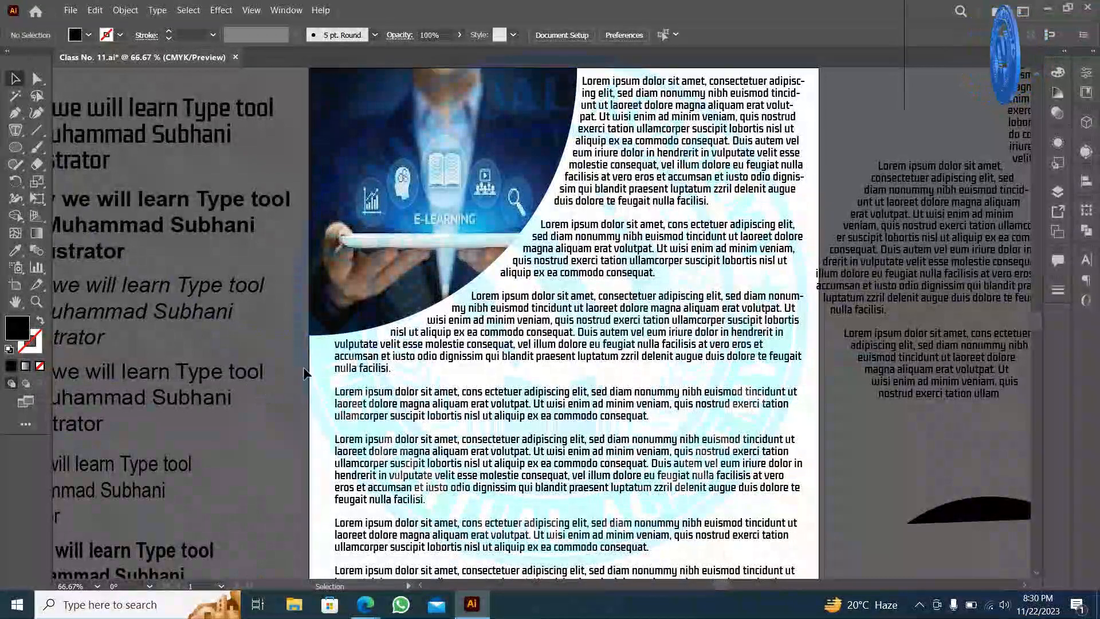
pyautogui.scroll(-1, 424, 371)
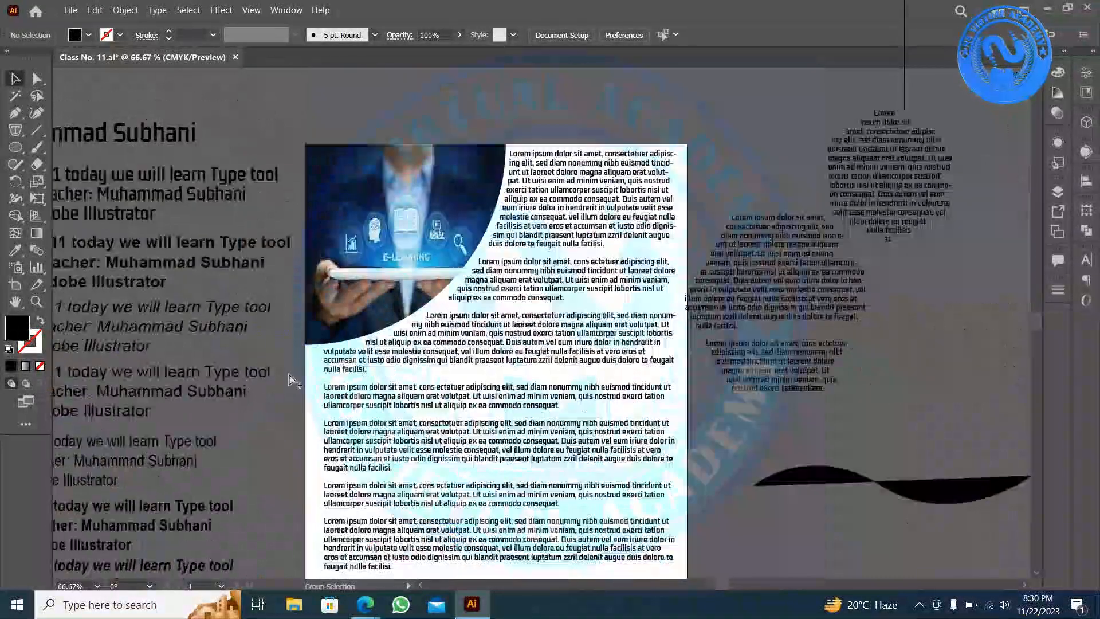
pyautogui.click(420, 369)
pyautogui.scroll(-1, 420, 370)
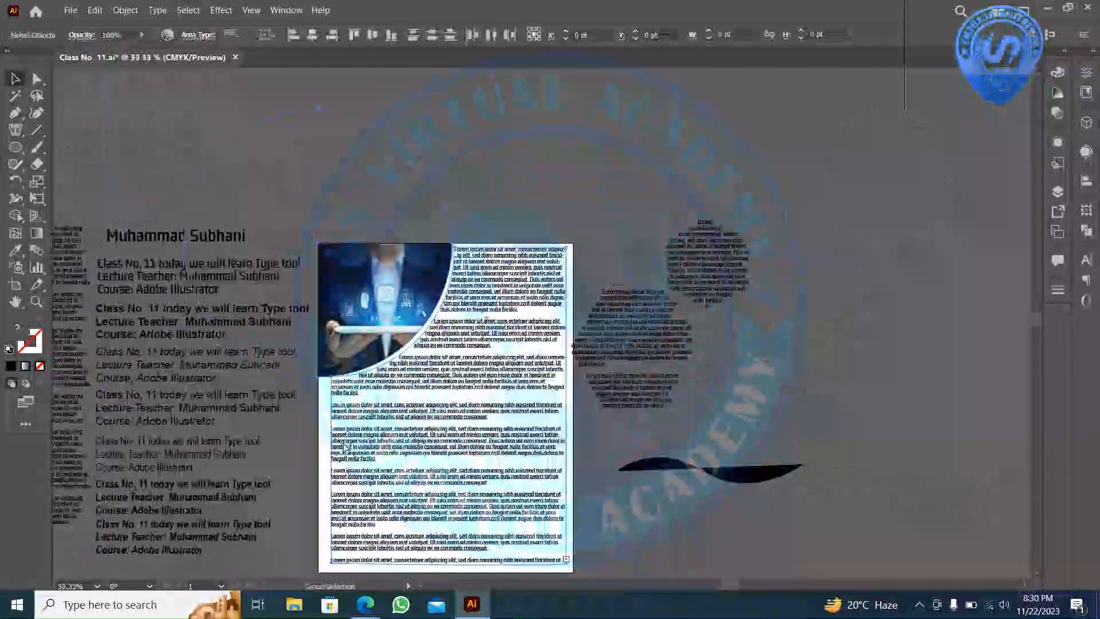
pyautogui.moveTo(357, 365); pyautogui.dragTo(872, 279)
pyautogui.moveTo(743, 480); pyautogui.dragTo(475, 338)
# - Swap fill and stroke so the wave becomes an unfilled black outline
pyautogui.scroll(2, 475, 338)
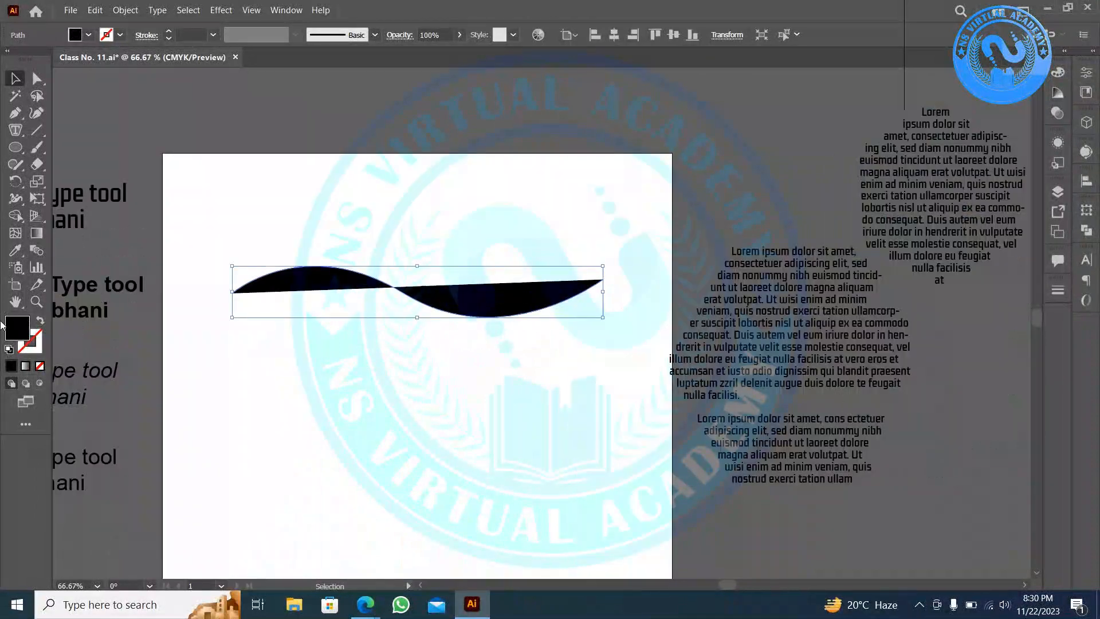
pyautogui.click(41, 321)
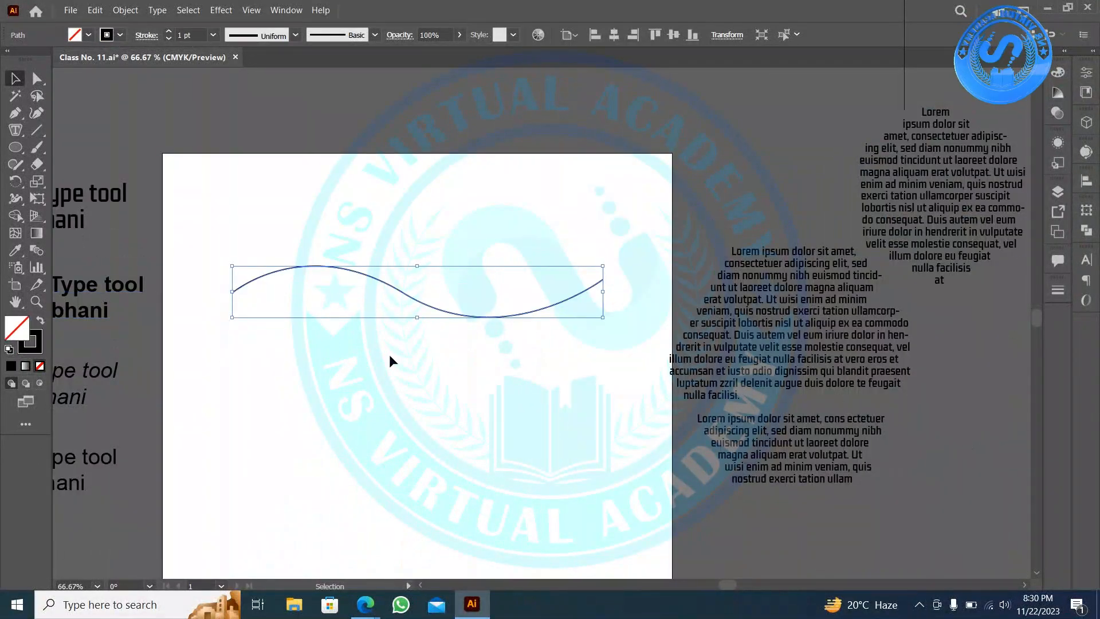
pyautogui.click(389, 354)
pyautogui.scroll(1, 331, 326)
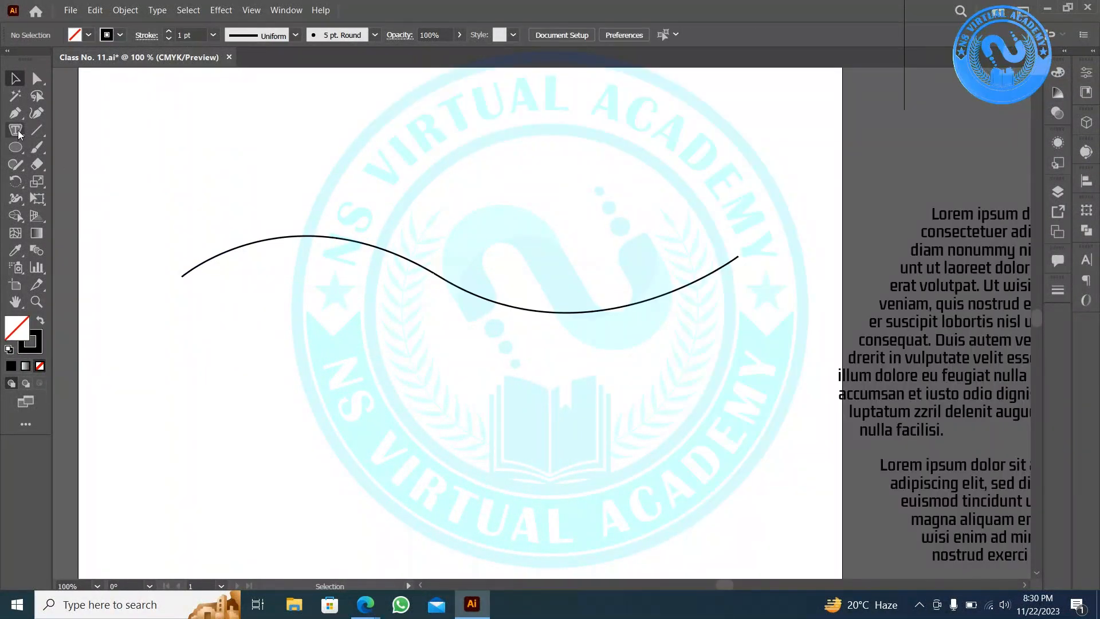
# - Put path text reading 'Adobe Illustrator Course Batch=02' along the wave curve
pyautogui.moveTo(19, 134); pyautogui.dragTo(78, 159)
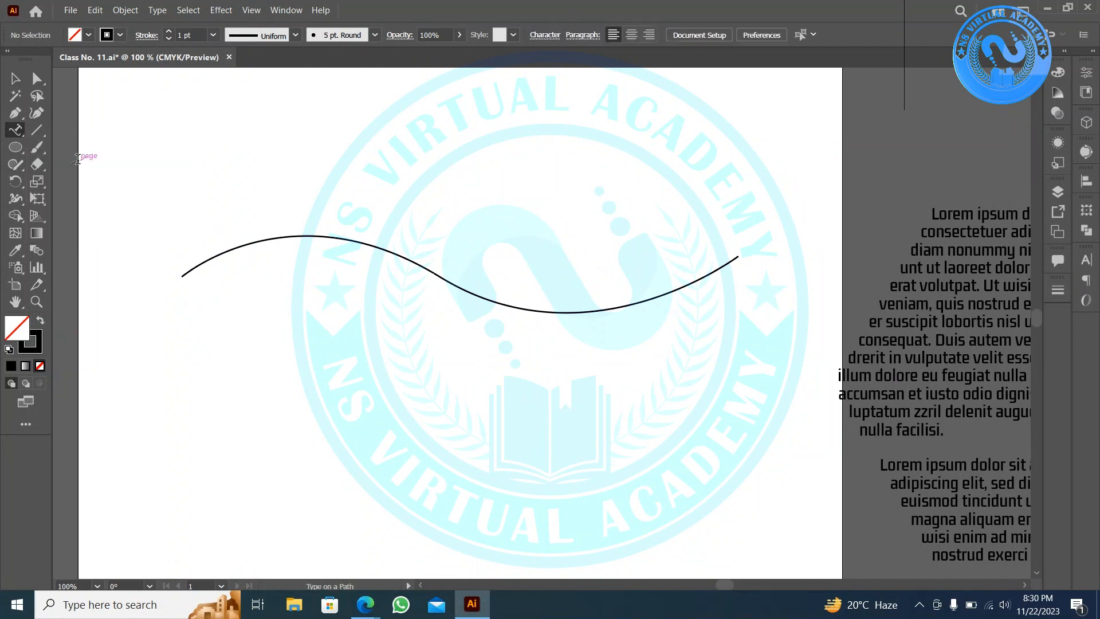
pyautogui.click(251, 243)
pyautogui.click(241, 166)
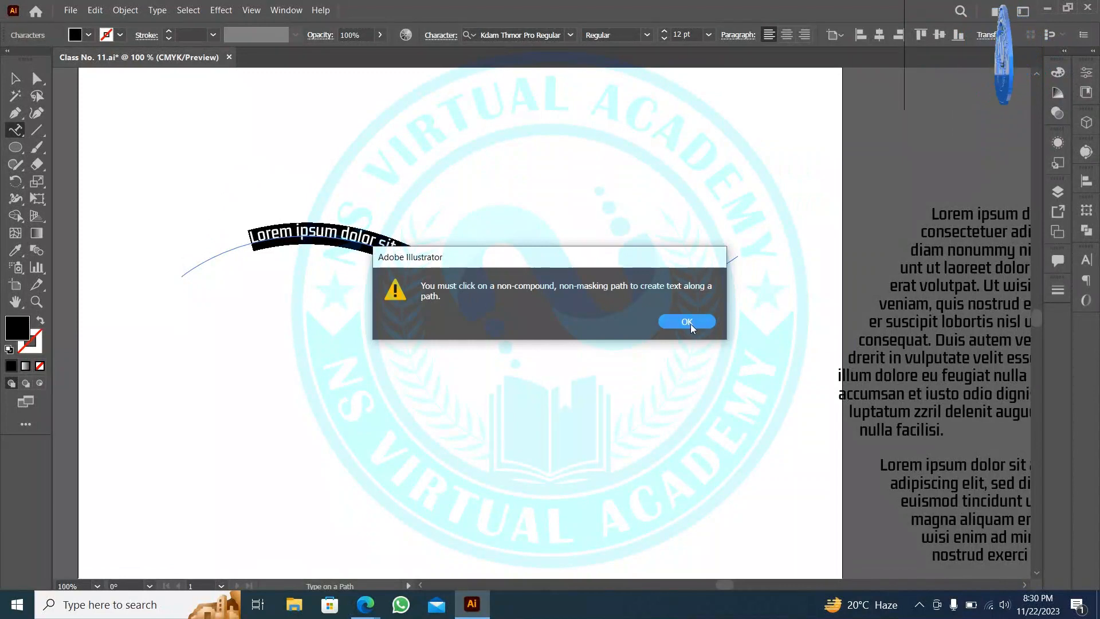
pyautogui.click(690, 324)
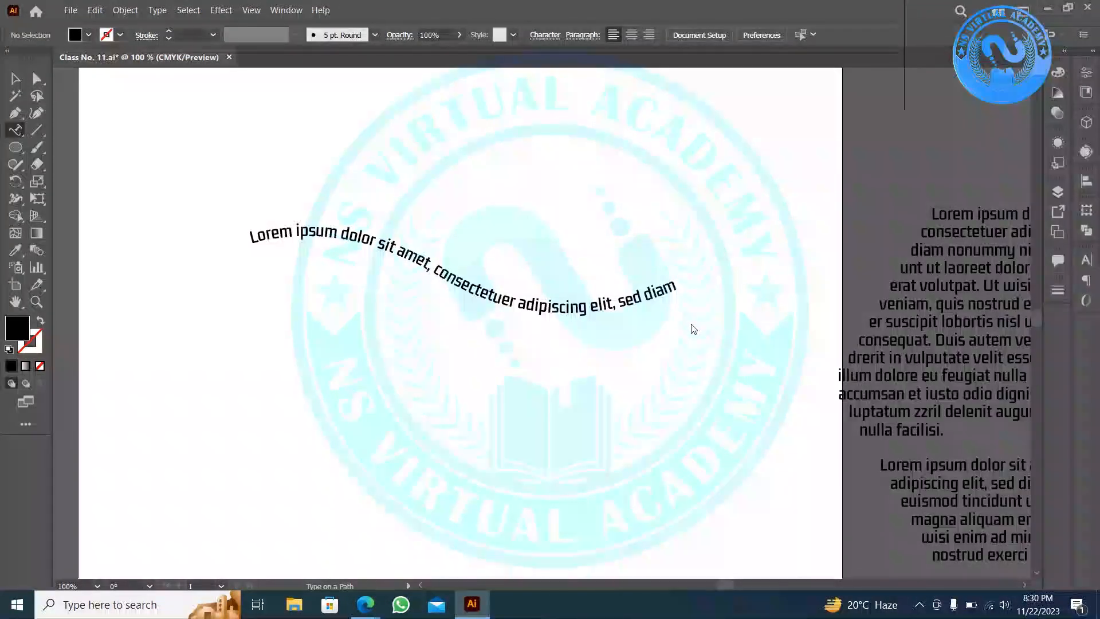
pyautogui.click(400, 260)
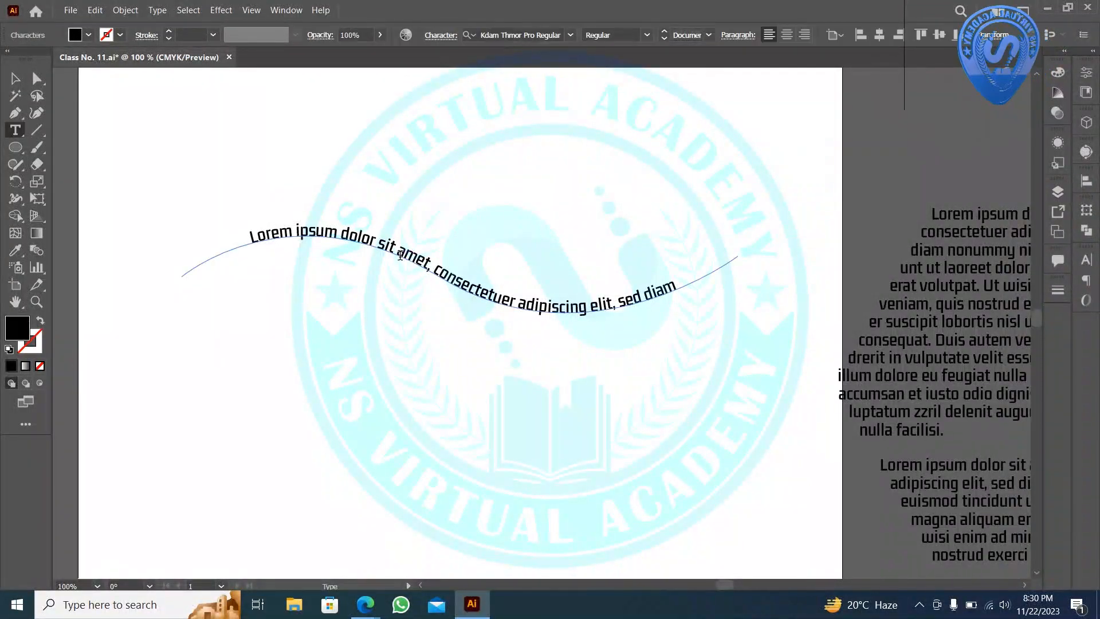
pyautogui.hotkey('ctrl', 'a')
pyautogui.write('A')
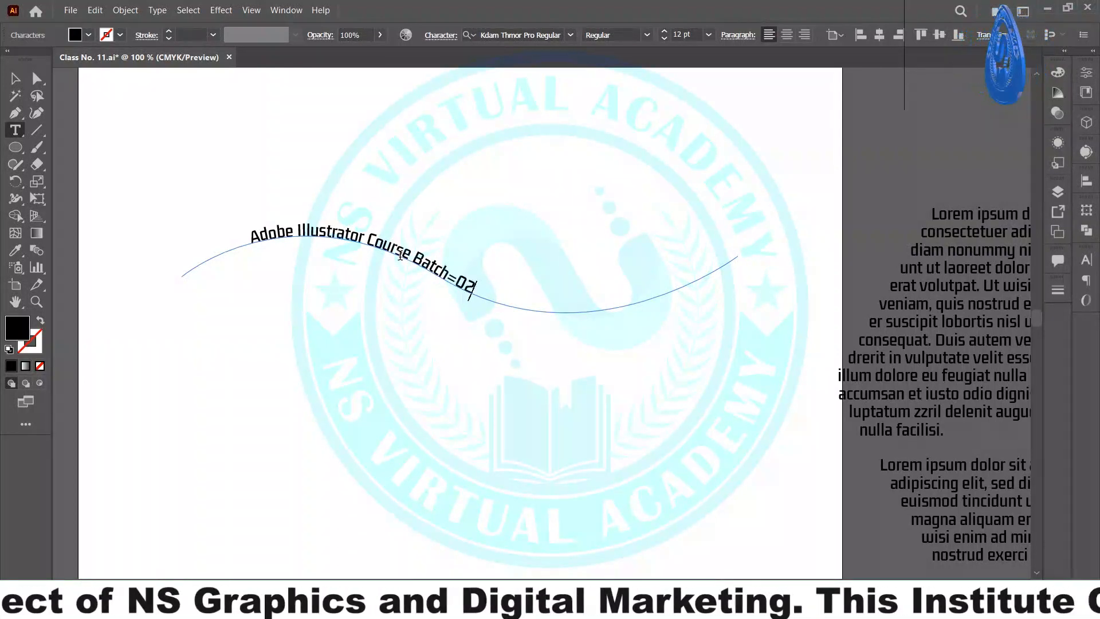
pyautogui.press('Escape')
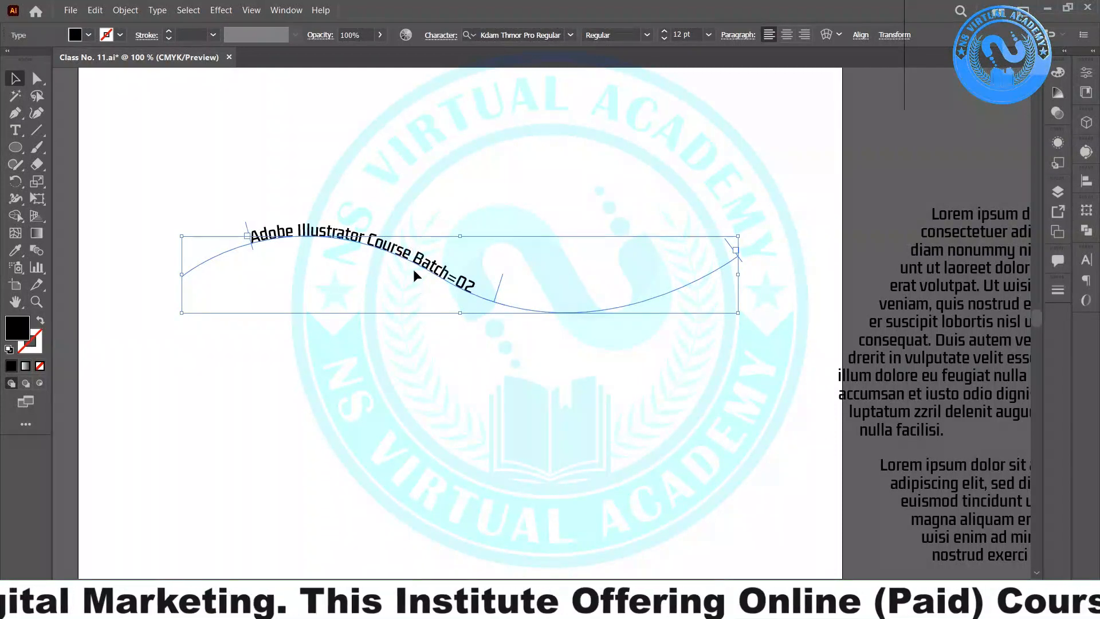
# - Select the path text and pan so the whole wave is in view
pyautogui.click(452, 133)
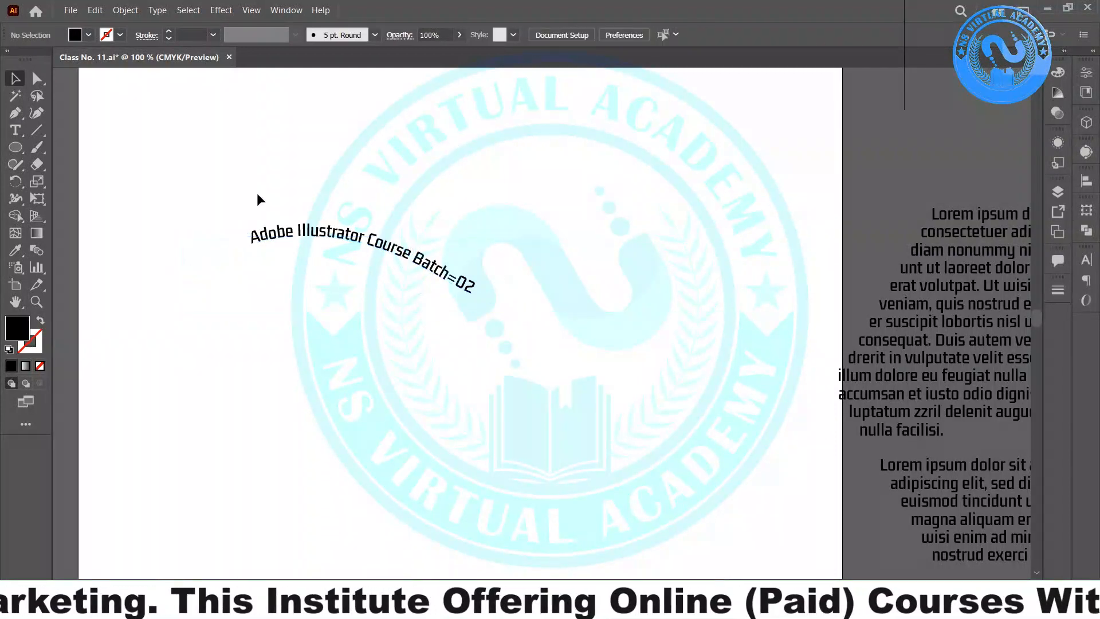
pyautogui.click(279, 229)
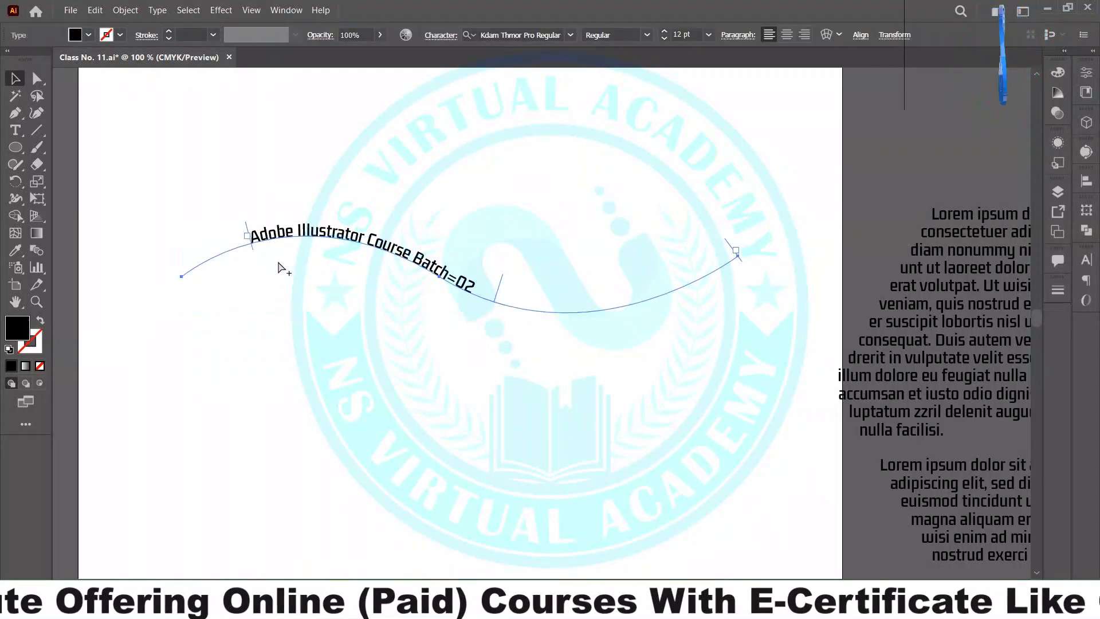
pyautogui.scroll(2, 282, 262)
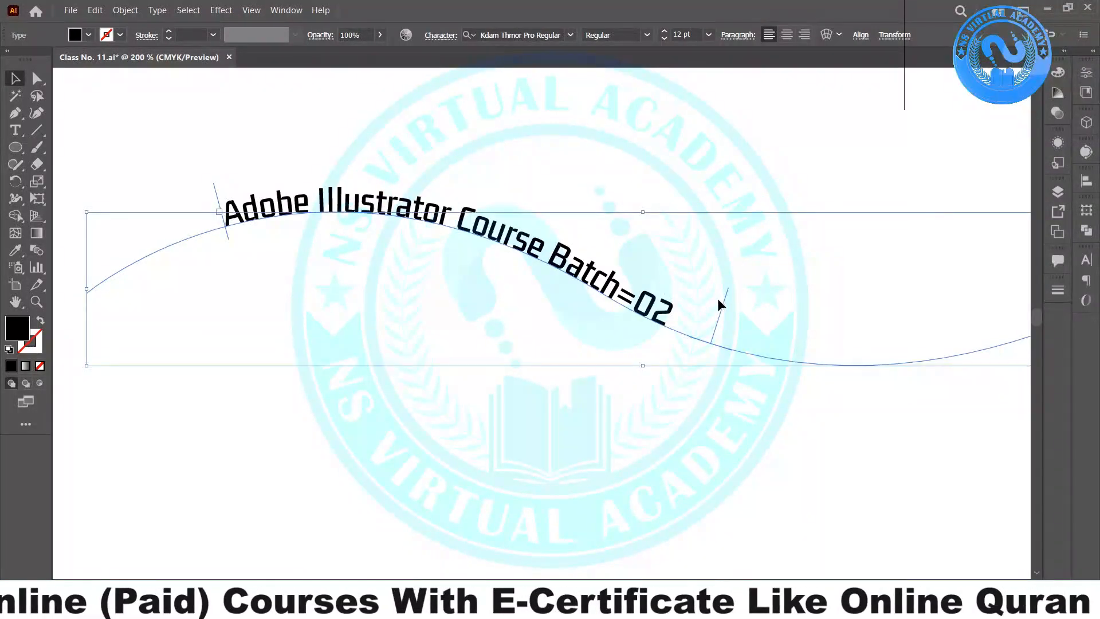
pyautogui.moveTo(836, 302); pyautogui.dragTo(505, 312)
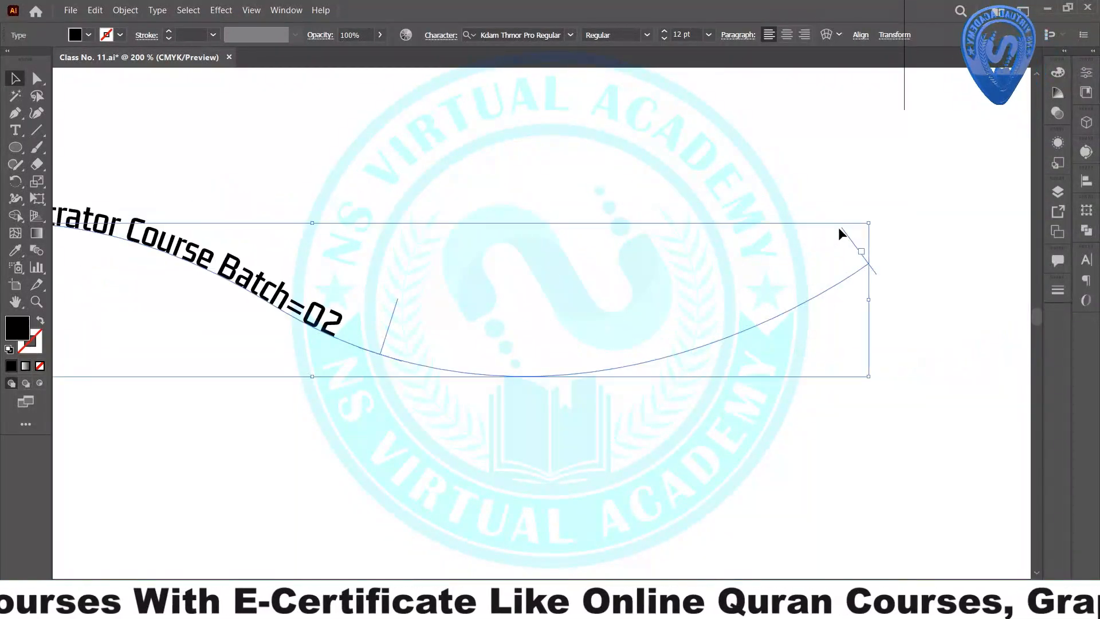
pyautogui.moveTo(611, 288); pyautogui.dragTo(695, 306)
pyautogui.scroll(-1, 687, 305)
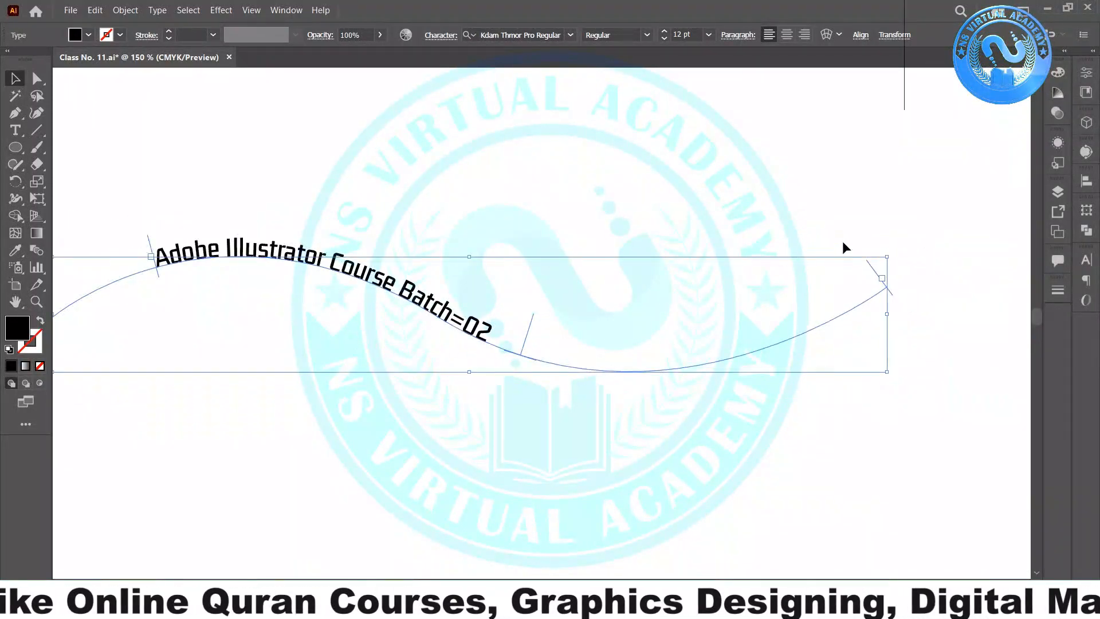
pyautogui.moveTo(209, 281); pyautogui.dragTo(274, 285)
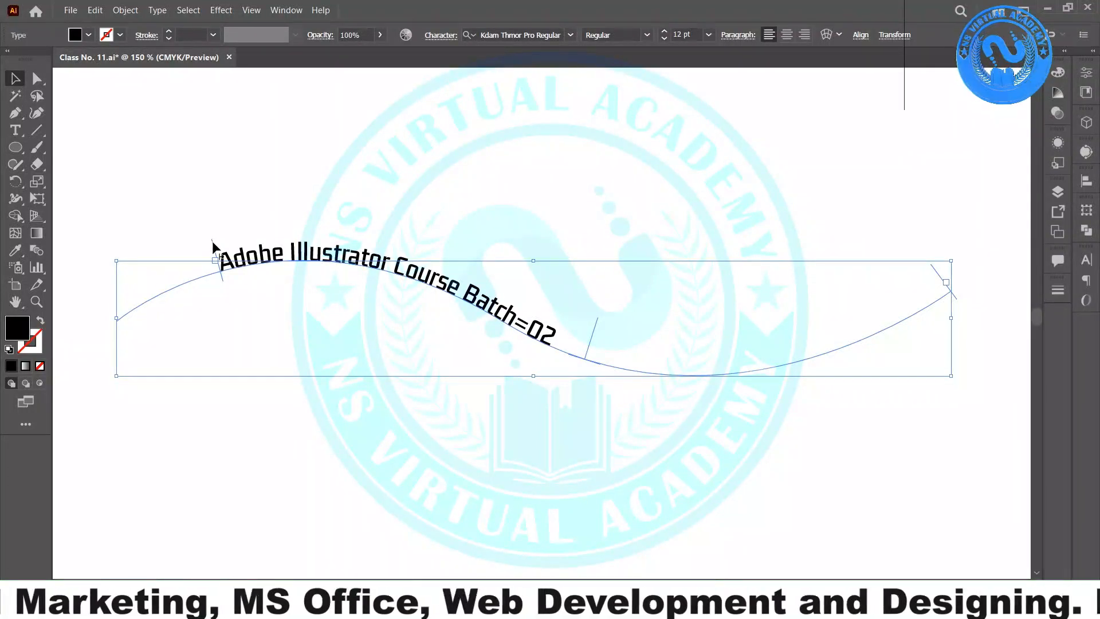
# - Drag the start, end and centre brackets so the text sits in the wave's dip with Batch=02 showing
pyautogui.moveTo(213, 247); pyautogui.dragTo(67, 274)
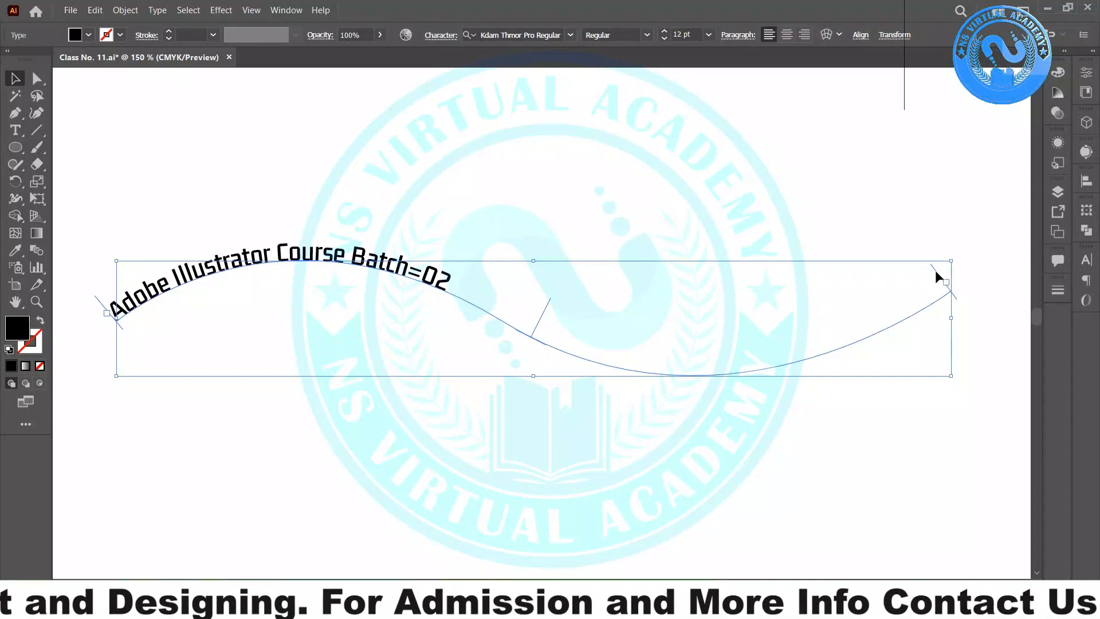
pyautogui.moveTo(935, 269); pyautogui.dragTo(469, 255)
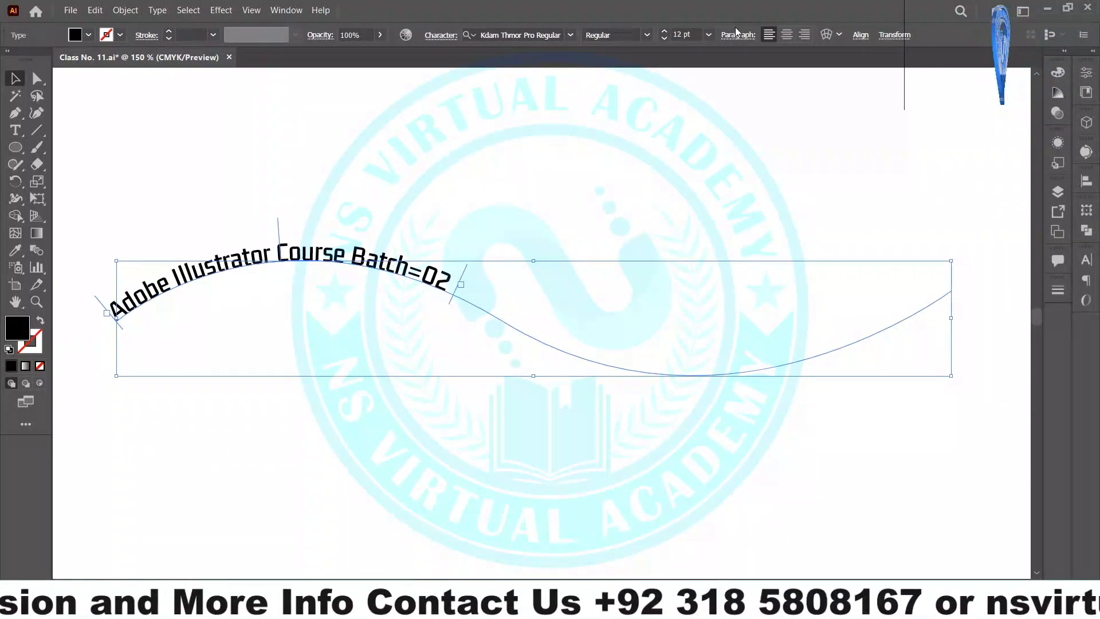
pyautogui.click(572, 298)
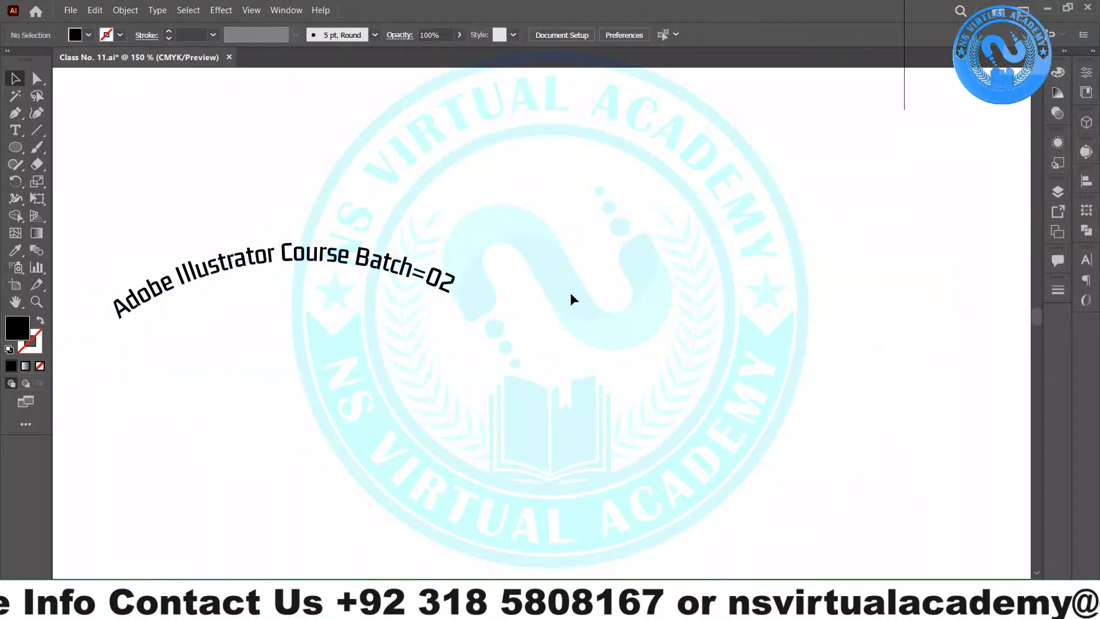
pyautogui.click(427, 281)
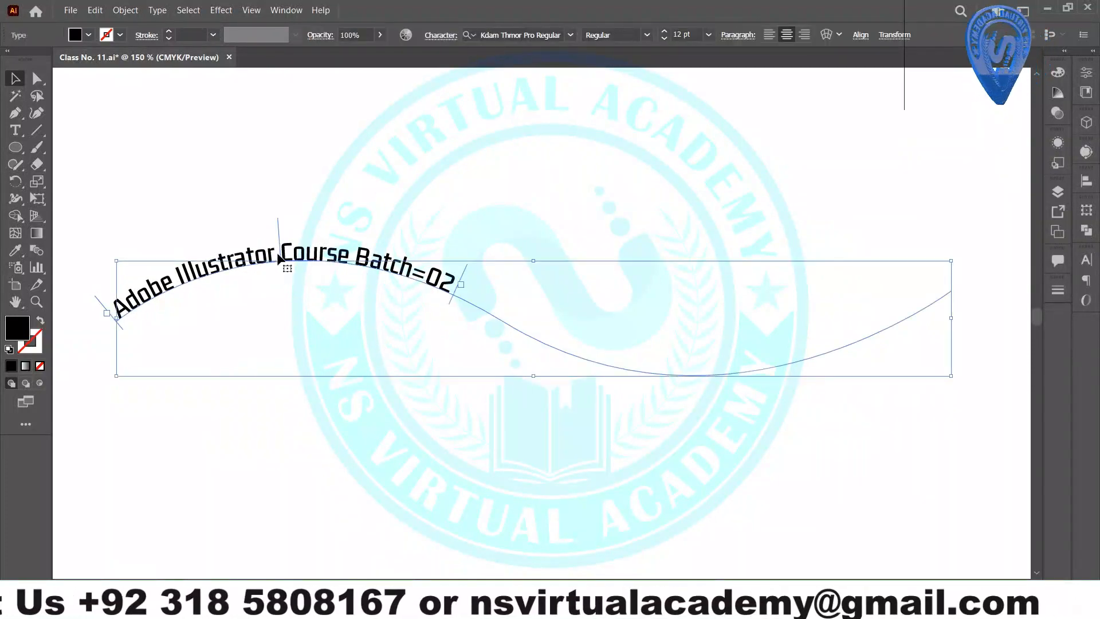
pyautogui.moveTo(279, 259); pyautogui.dragTo(625, 305)
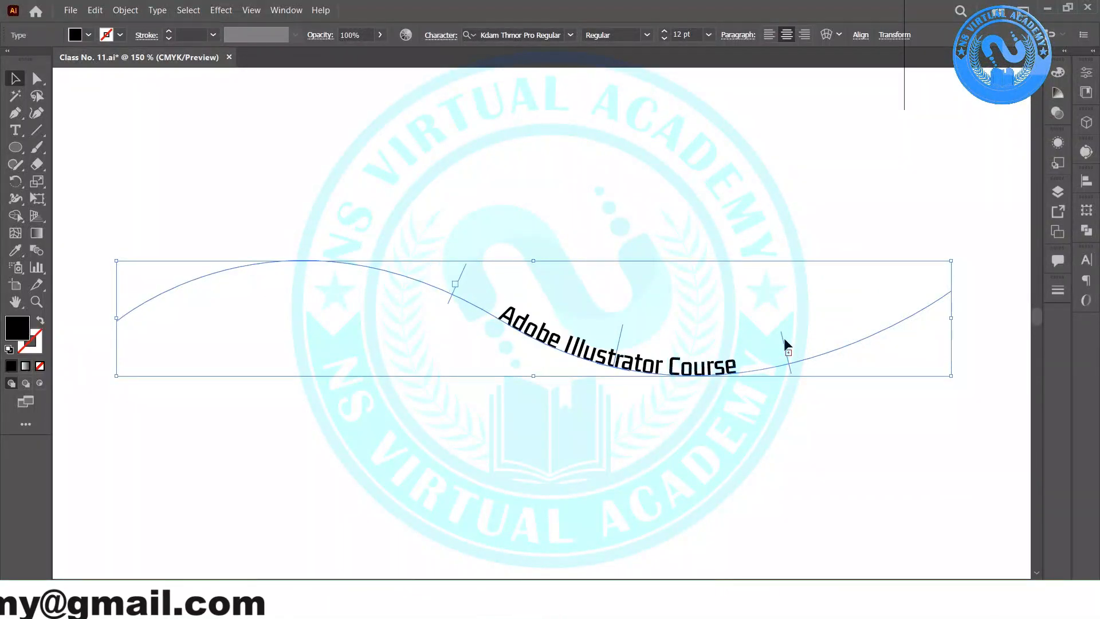
pyautogui.moveTo(794, 337); pyautogui.dragTo(801, 348)
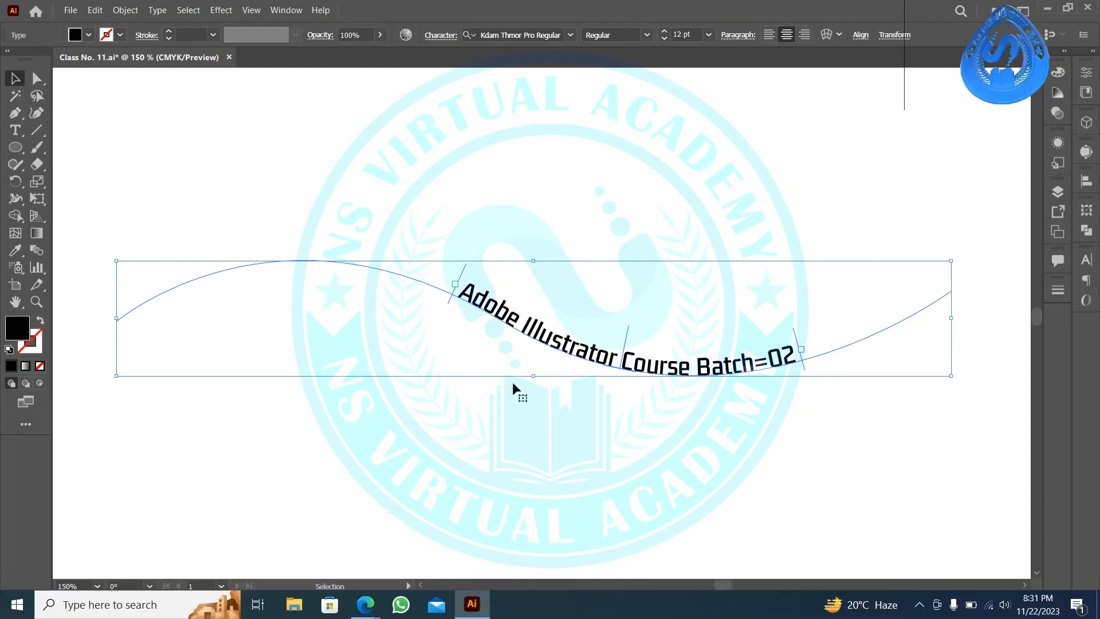
# - Switch from the e-learning image search to the meeting window and minimize it to return to Illustrator
pyautogui.moveTo(373, 608)
pyautogui.click(164, 525)
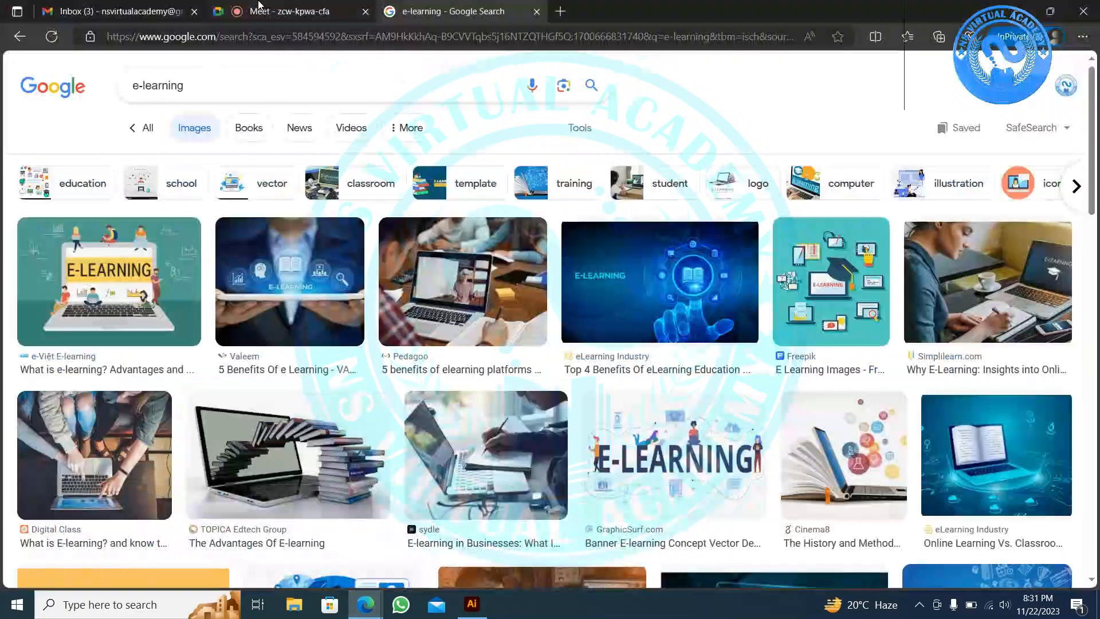
pyautogui.click(274, 4)
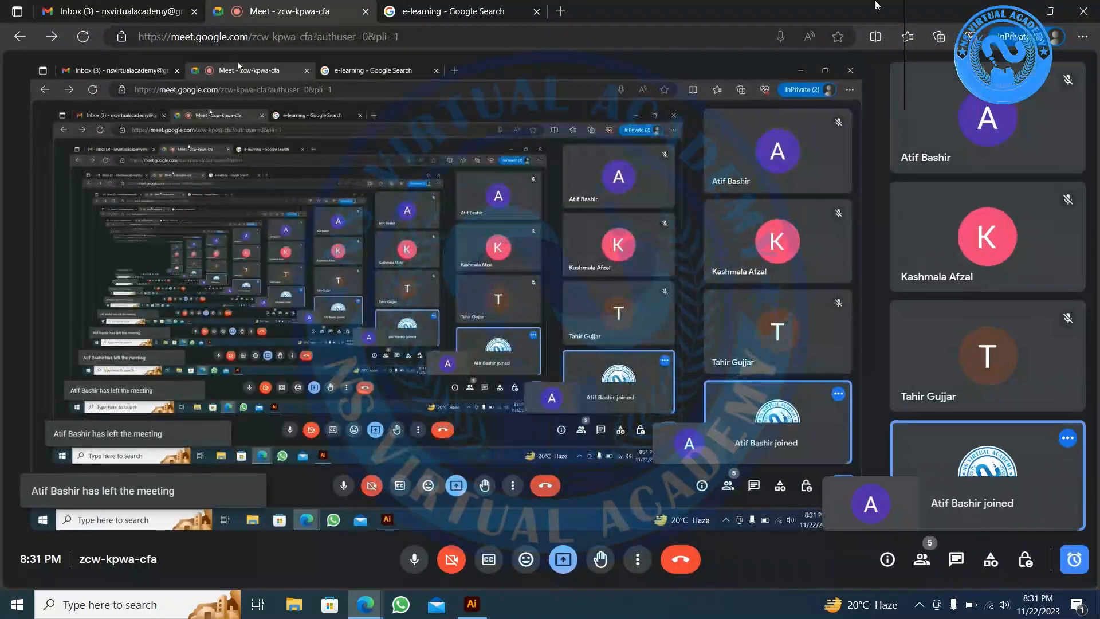
pyautogui.click(1016, 11)
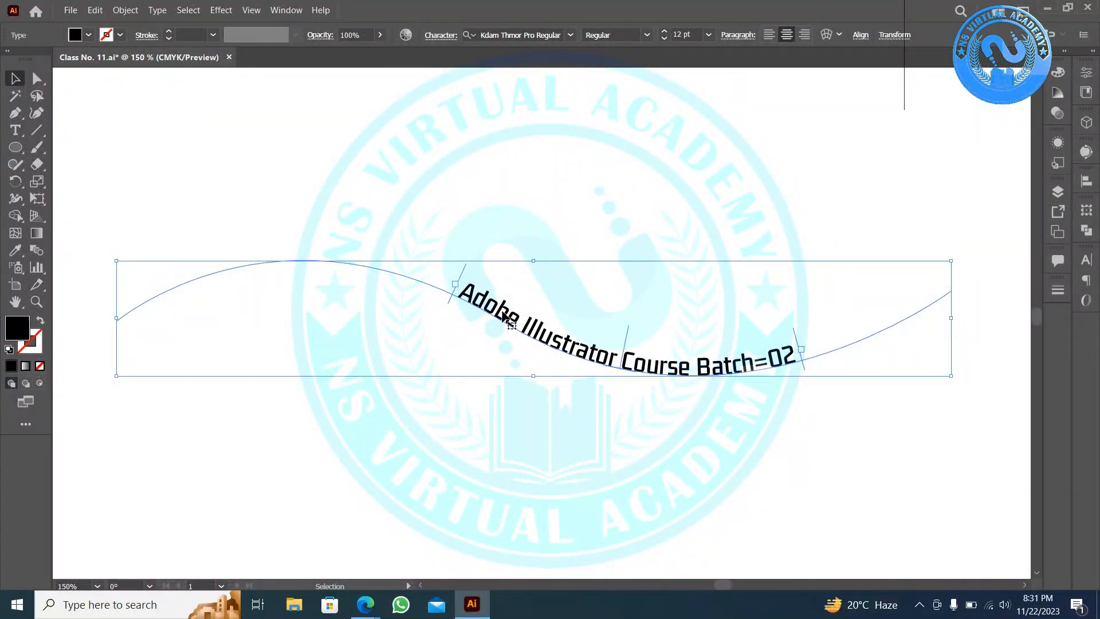
# - Move the path text right and slide it along its curve
pyautogui.moveTo(559, 346); pyautogui.dragTo(588, 358)
pyautogui.moveTo(511, 321); pyautogui.dragTo(548, 322)
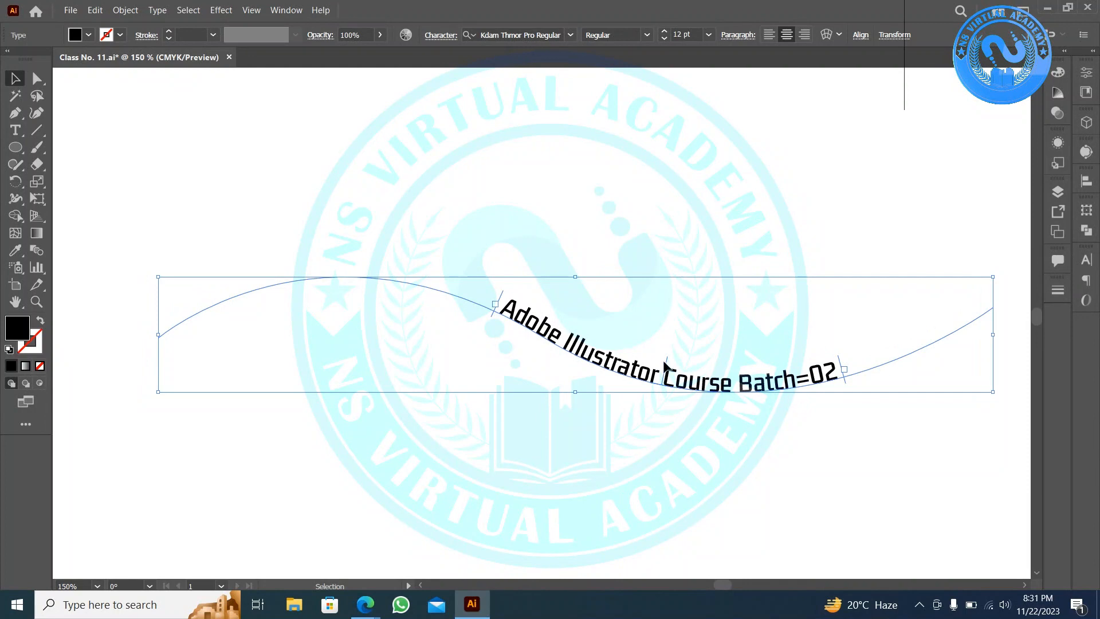
pyautogui.moveTo(666, 365); pyautogui.dragTo(277, 404)
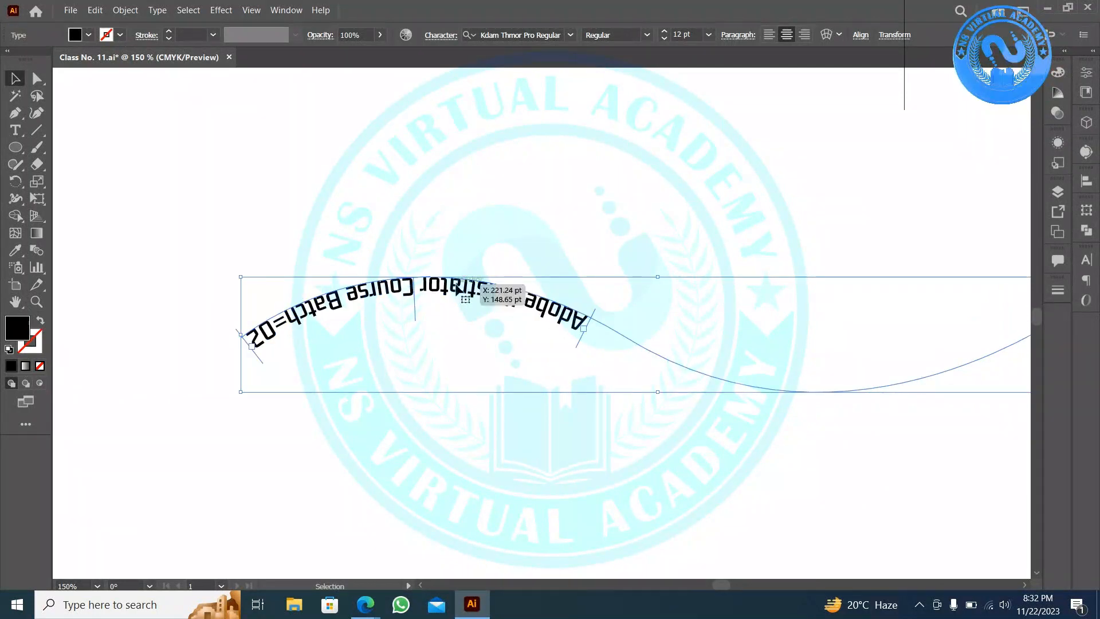
# - Alt-drag a copy of the path text and flip it upside down by sliding along the curve
pyautogui.moveTo(459, 291); pyautogui.dragTo(456, 136)
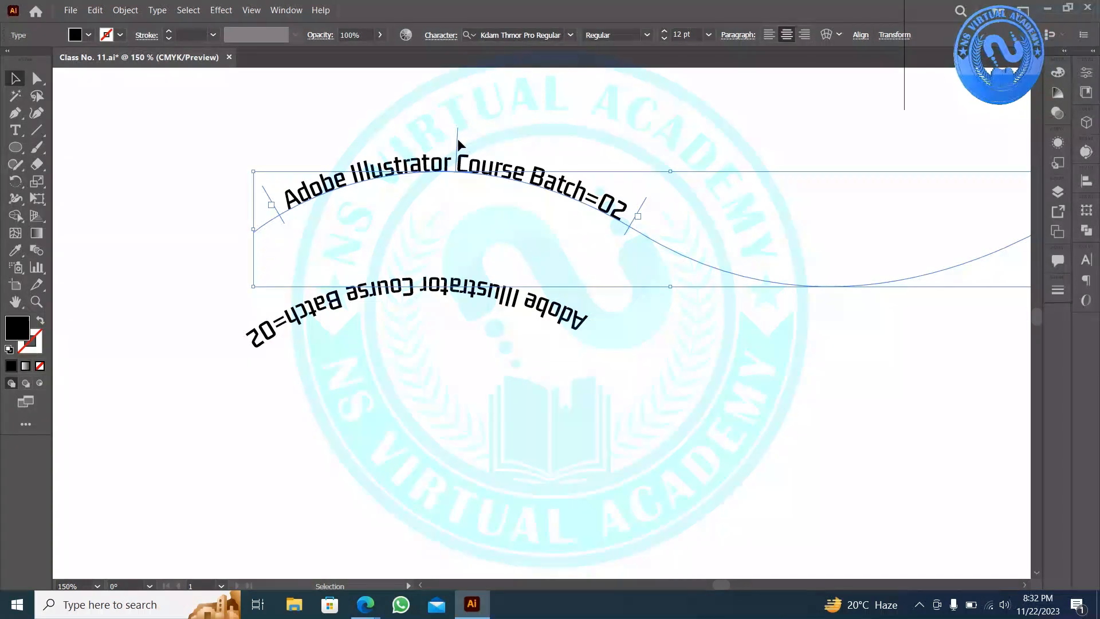
pyautogui.moveTo(340, 142); pyautogui.dragTo(339, 141)
pyautogui.click(384, 173)
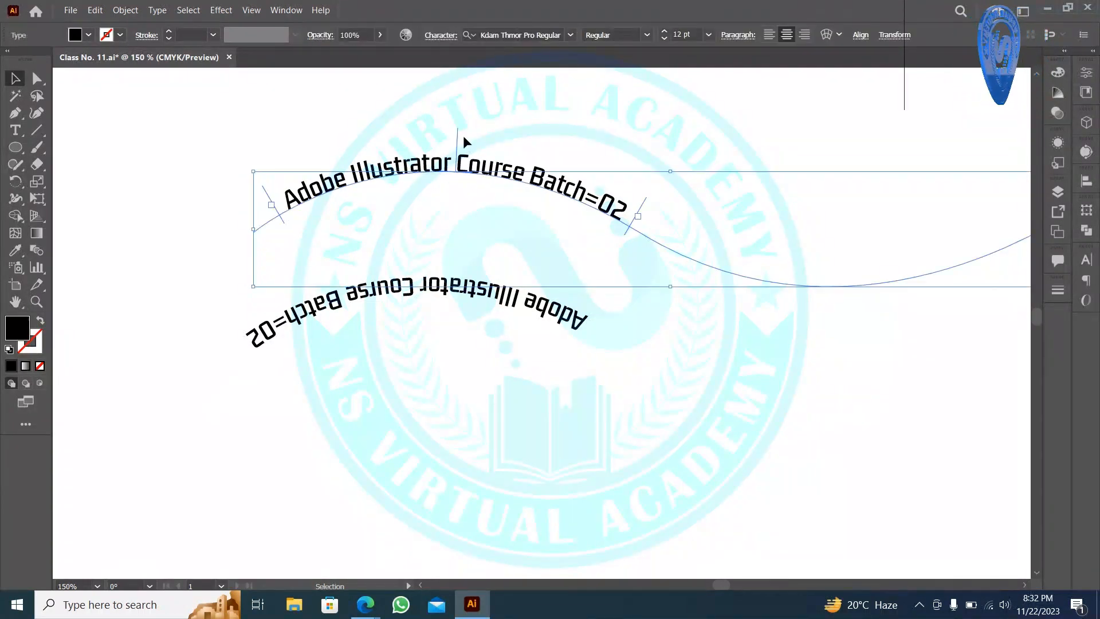
pyautogui.moveTo(457, 134); pyautogui.dragTo(360, 131)
pyautogui.moveTo(359, 184); pyautogui.dragTo(348, 279)
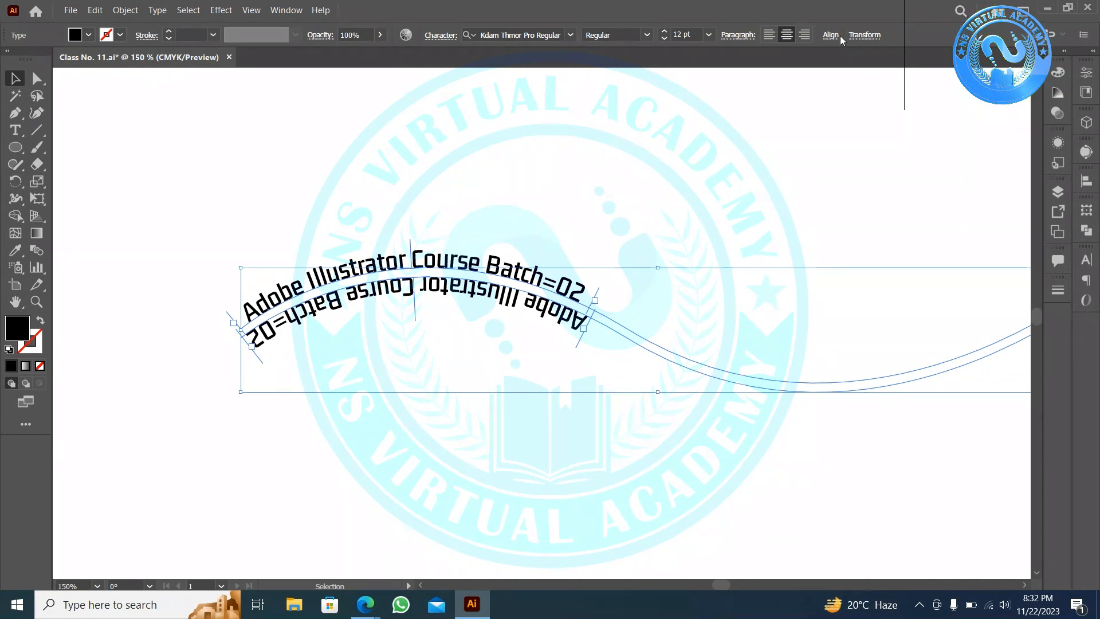
# - Place the upright and upside-down texts at the artboard bottom, then draw a black ellipse top left
pyautogui.click(834, 36)
pyautogui.click(354, 142)
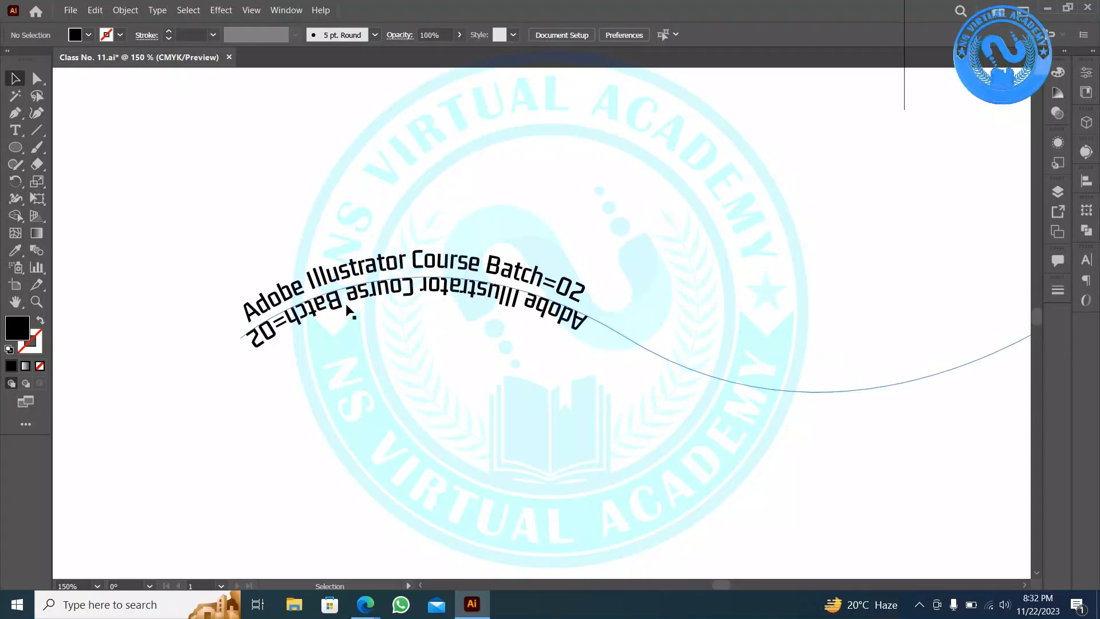
pyautogui.click(359, 274)
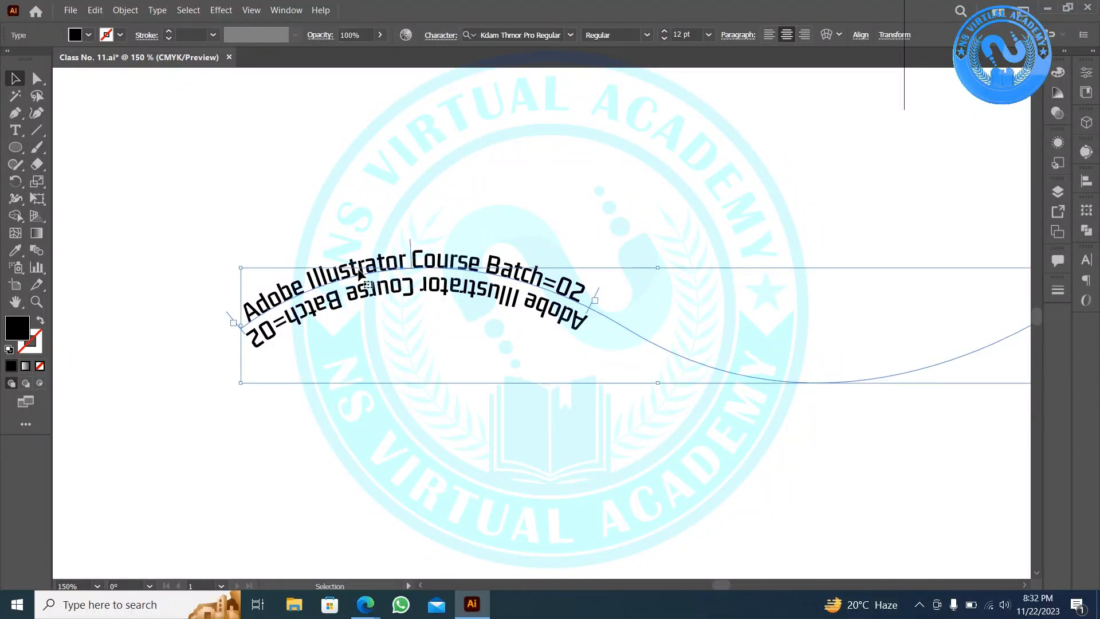
pyautogui.click(419, 189)
pyautogui.scroll(-1, 419, 189)
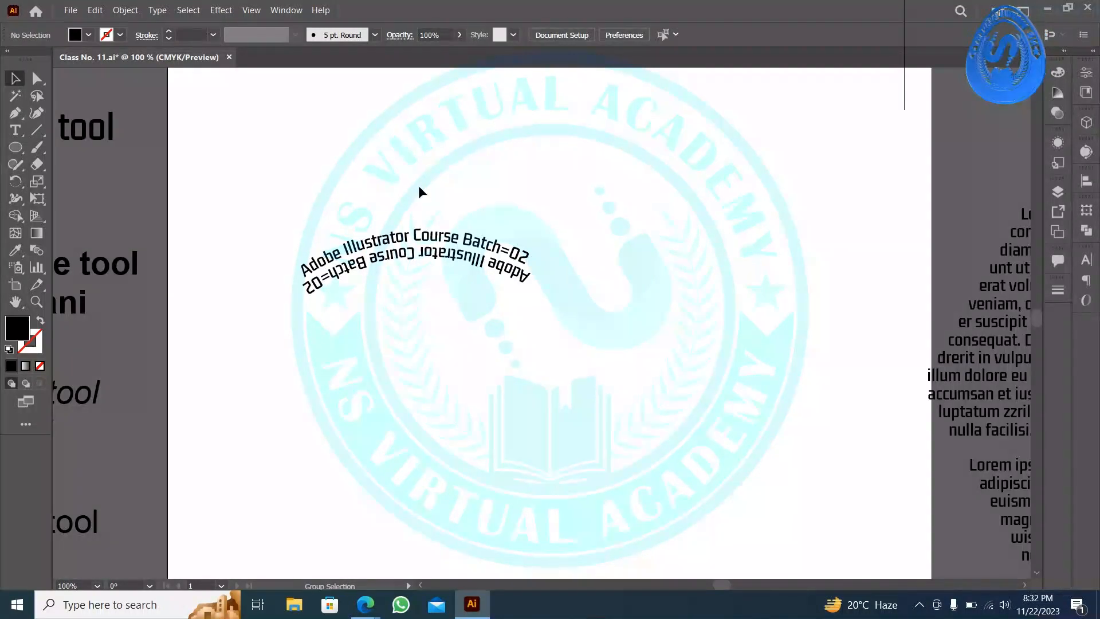
pyautogui.moveTo(413, 232); pyautogui.dragTo(420, 140)
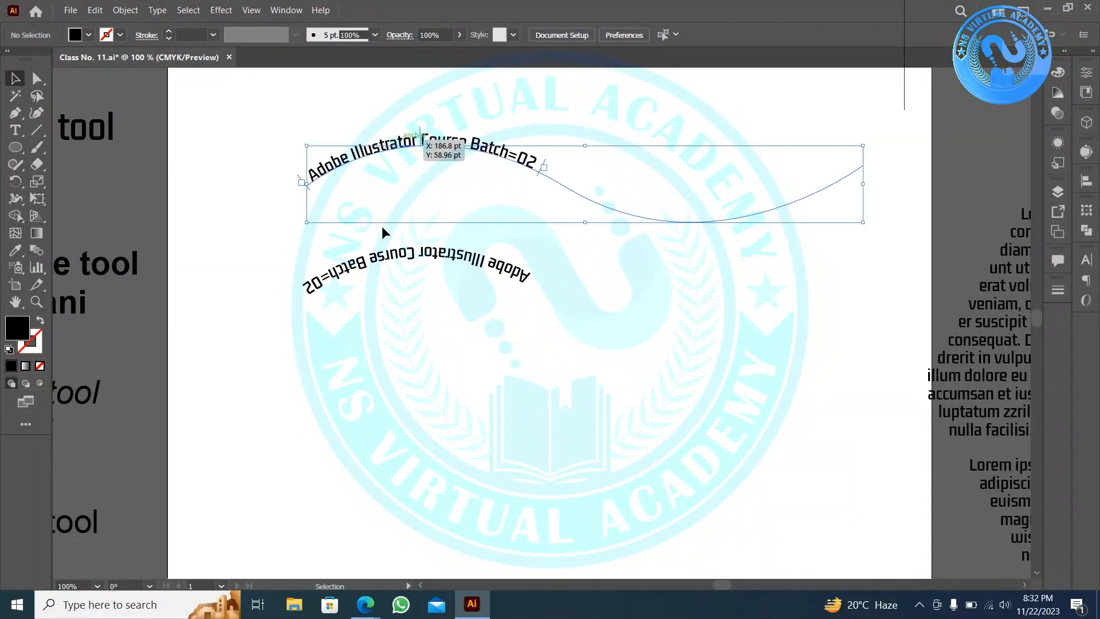
pyautogui.click(437, 268)
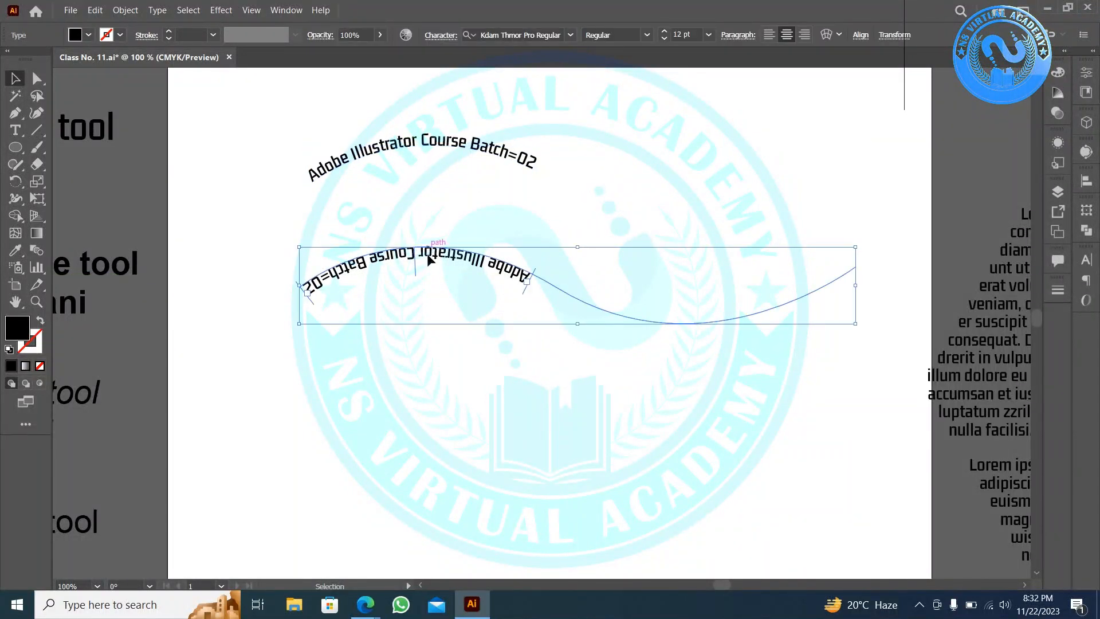
pyautogui.moveTo(437, 256); pyautogui.dragTo(413, 520)
pyautogui.moveTo(458, 144); pyautogui.dragTo(395, 487)
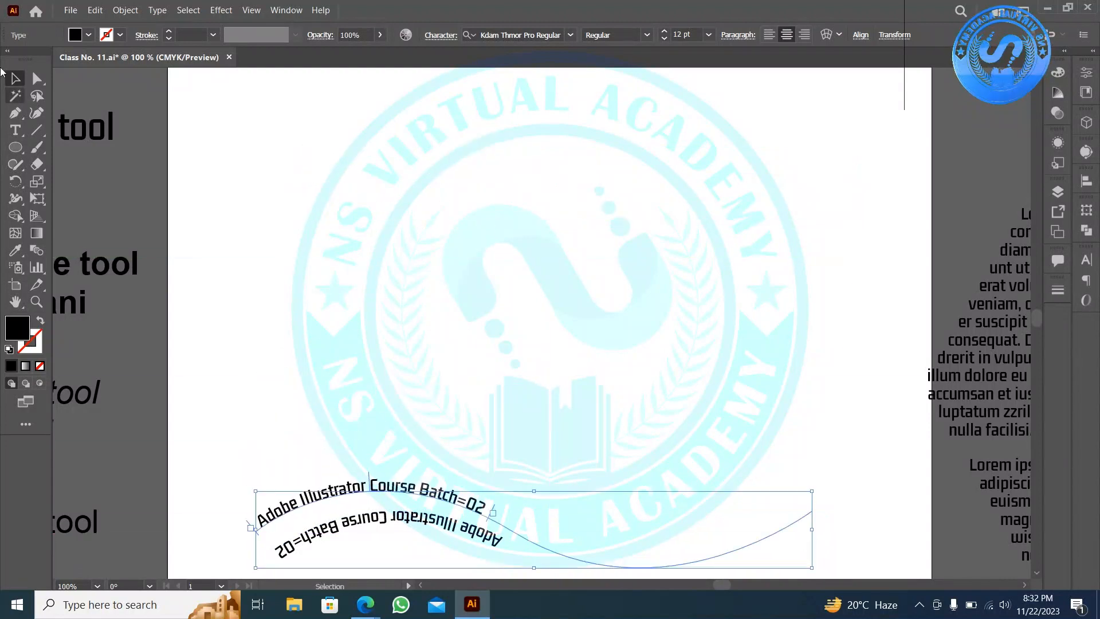
pyautogui.click(16, 147)
pyautogui.moveTo(248, 126); pyautogui.dragTo(449, 228)
# - Run Lorem ipsum placeholder text around the 160 pt circle's edge with Type on a Path
pyautogui.scroll(-1, 449, 228)
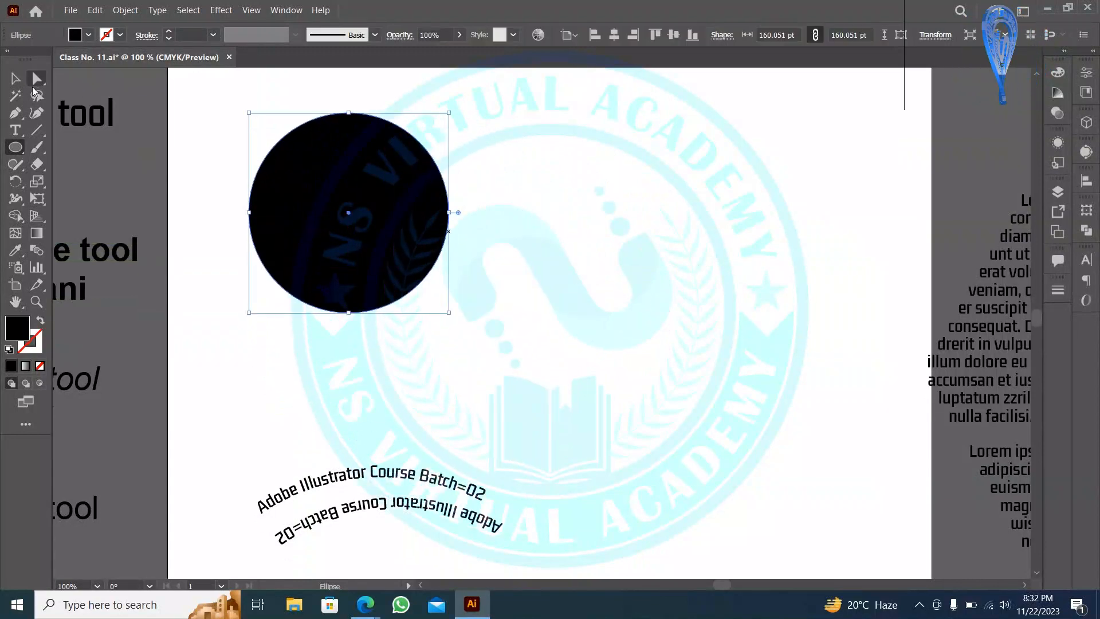
pyautogui.click(37, 80)
pyautogui.click(16, 79)
pyautogui.click(16, 130)
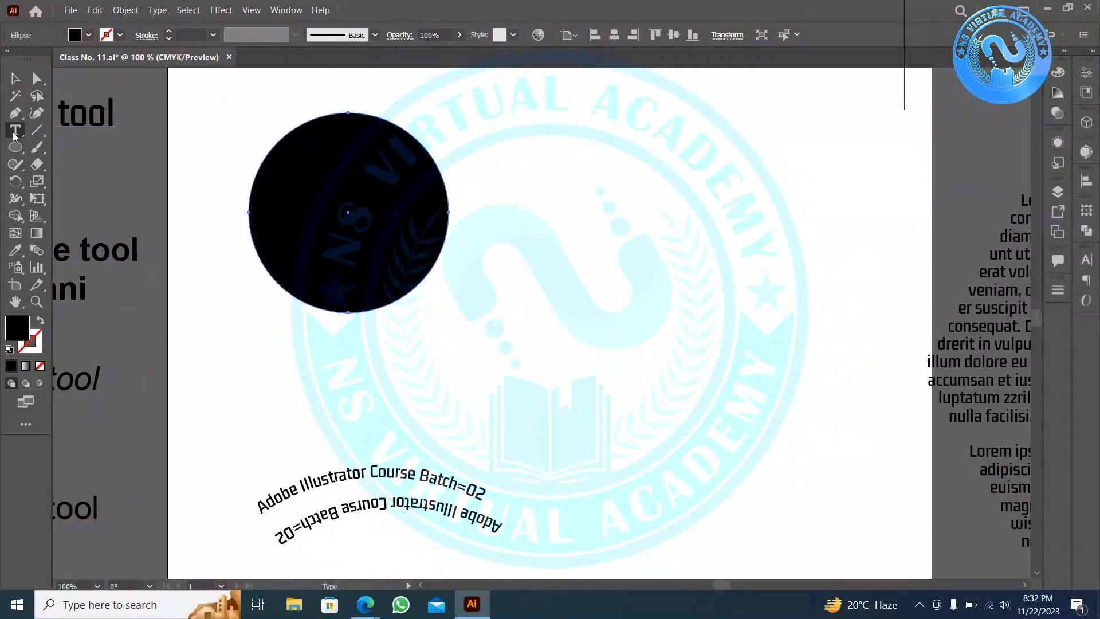
pyautogui.moveTo(15, 136); pyautogui.dragTo(68, 163)
pyautogui.scroll(1, 295, 109)
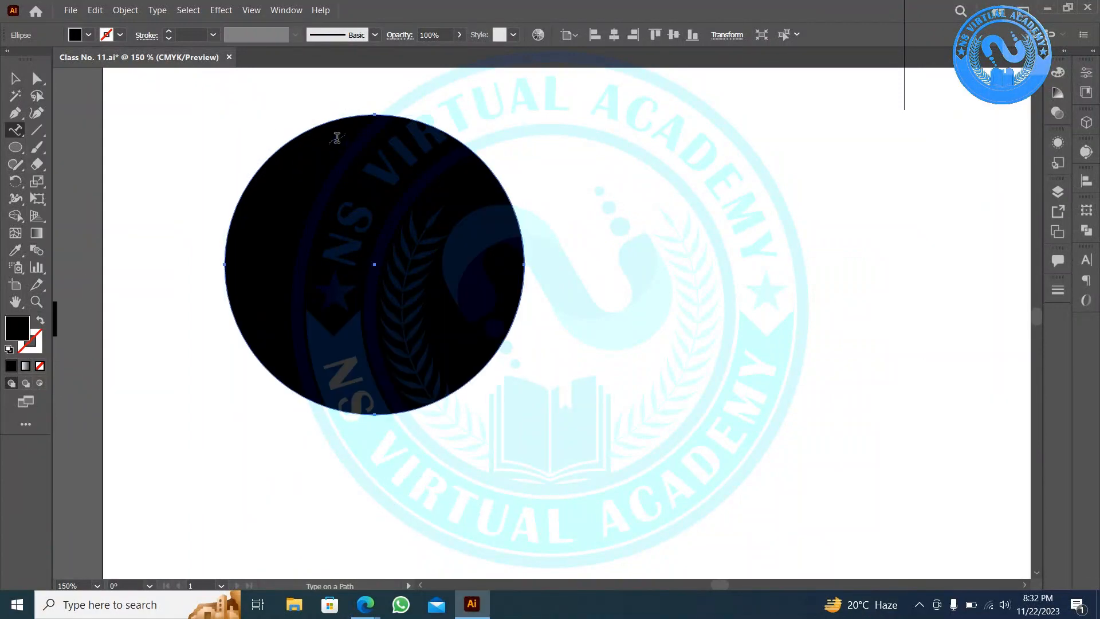
pyautogui.click(333, 121)
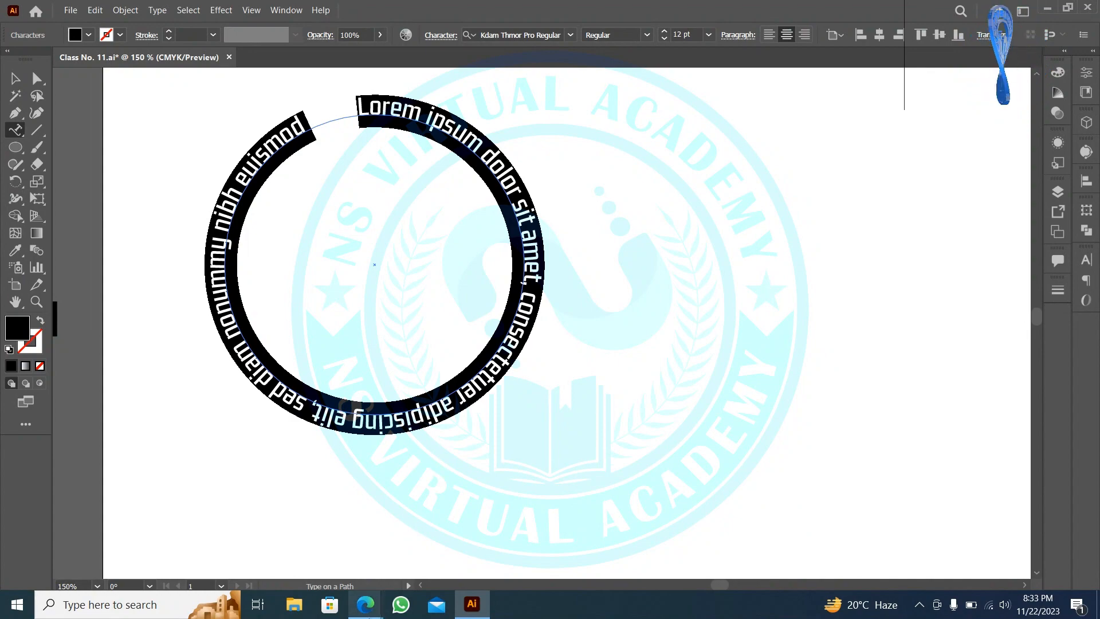
# - Search Google Images in Edge for 'ns virtual academy'
pyautogui.moveTo(365, 604)
pyautogui.click(112, 523)
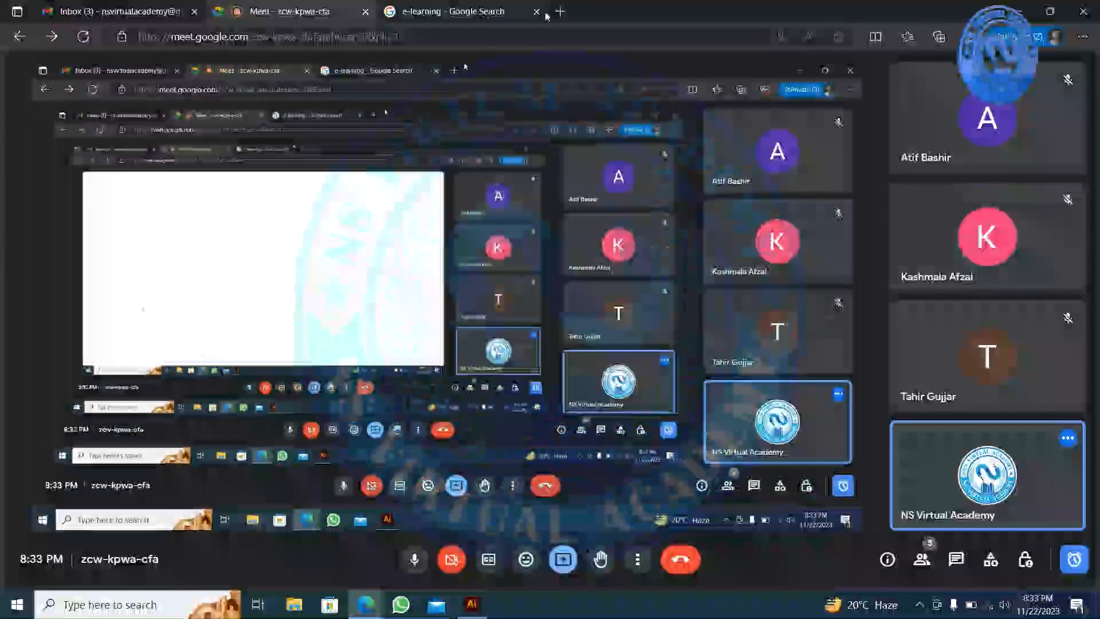
pyautogui.click(472, 12)
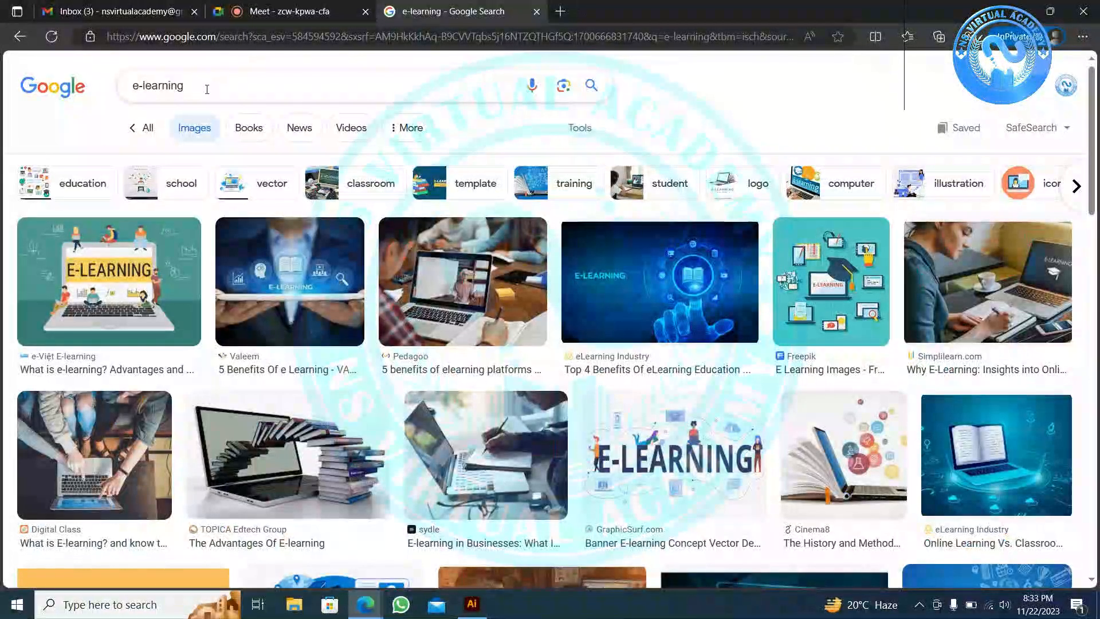
pyautogui.moveTo(205, 77); pyautogui.dragTo(3, 80)
pyautogui.write('ns vir')
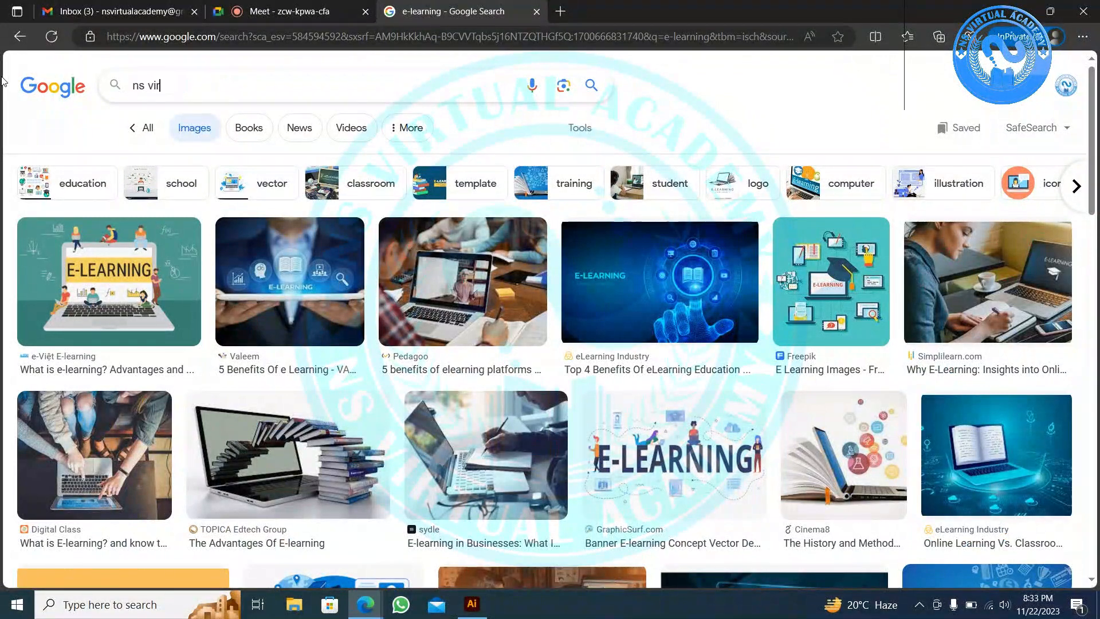
pyautogui.write('tual academ')
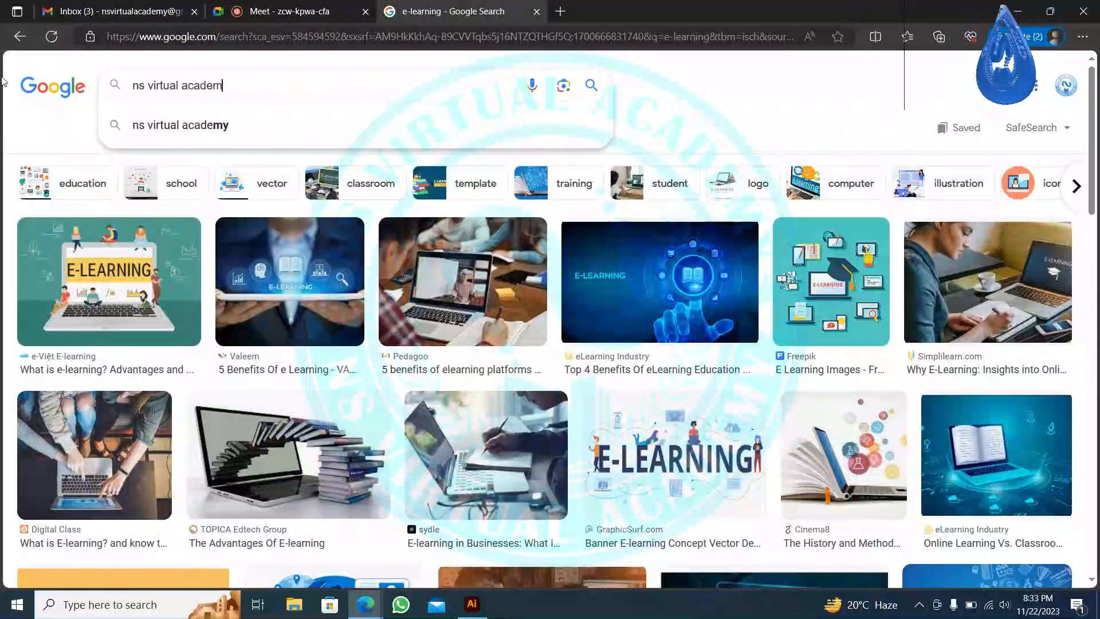
pyautogui.write('y')
pyautogui.press('Return')
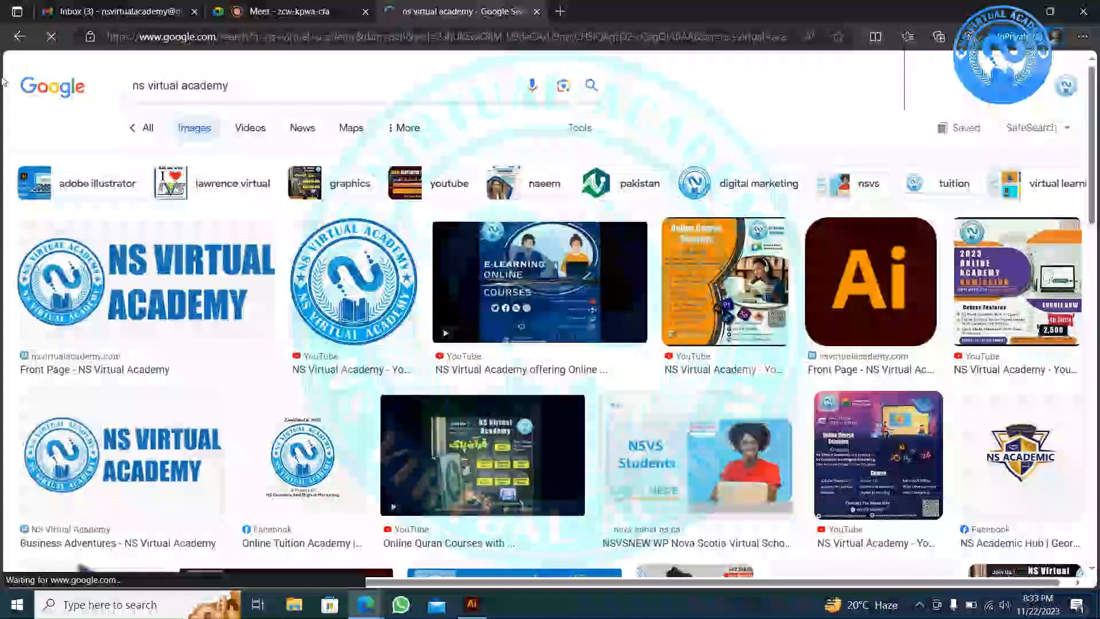
# - Copy the round NS Virtual Academy logo image and minimize the browser
pyautogui.rightClick(352, 282)
pyautogui.click(418, 343)
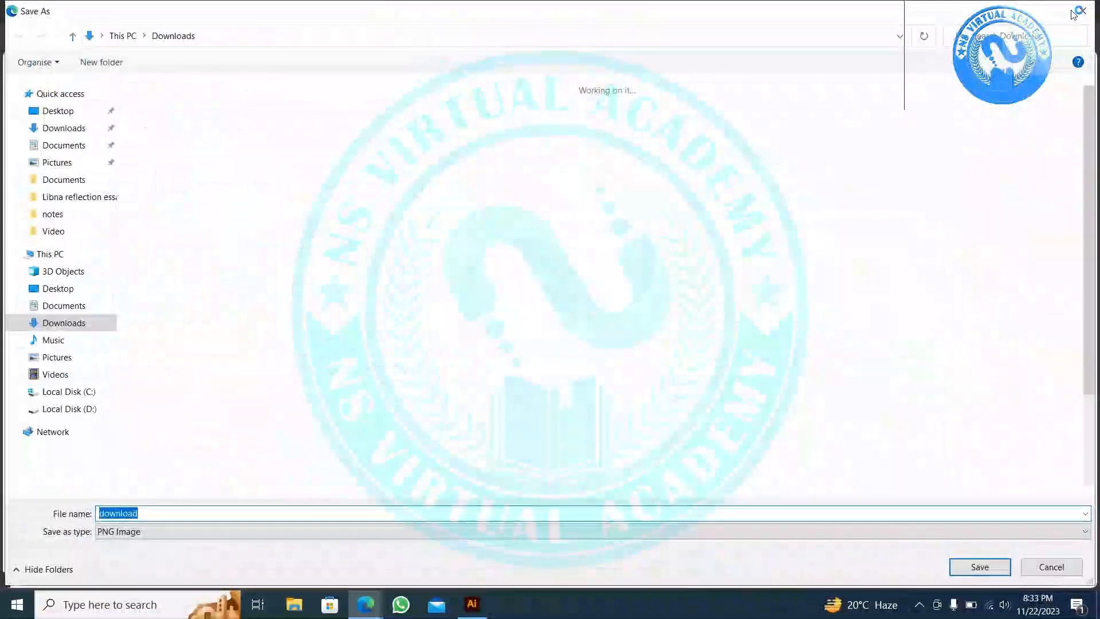
pyautogui.click(1051, 567)
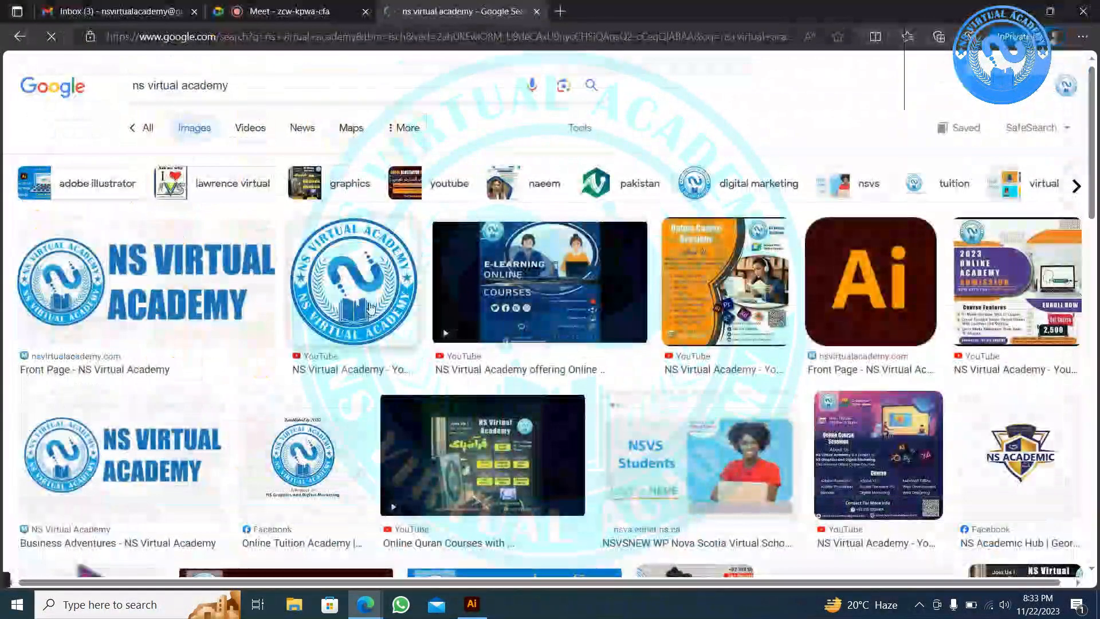
pyautogui.rightClick(371, 301)
pyautogui.click(431, 67)
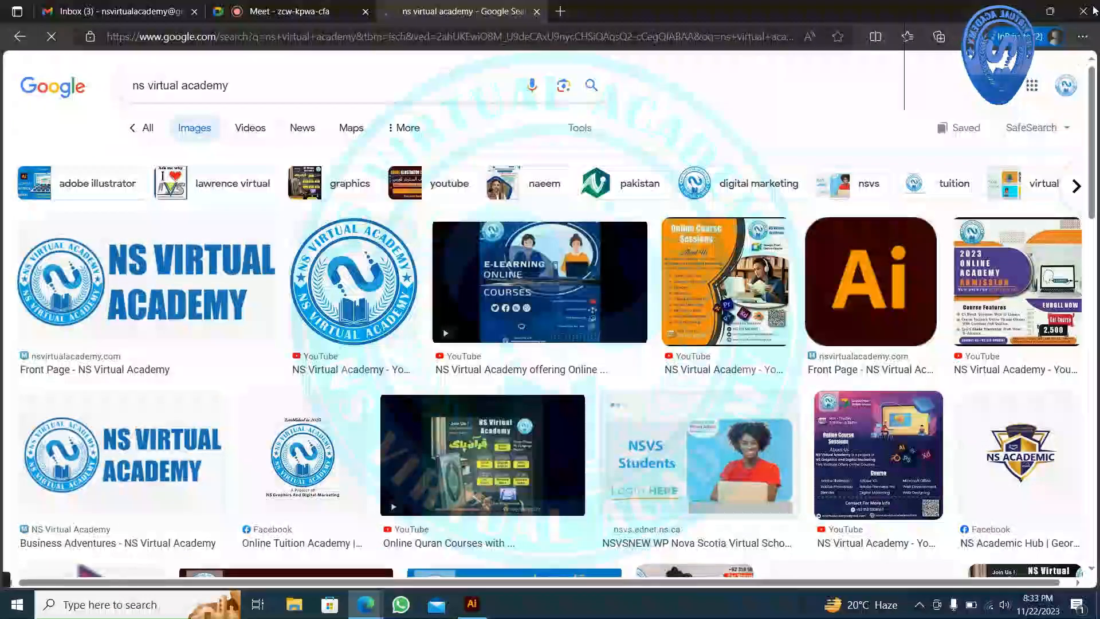
pyautogui.click(1017, 11)
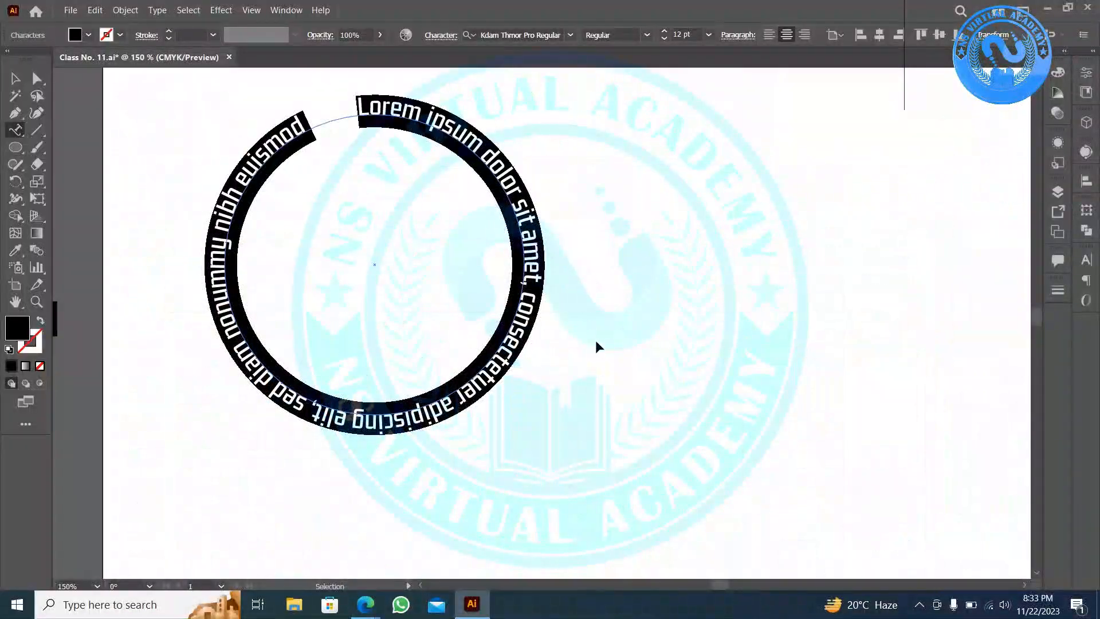
pyautogui.press('BackSpace')
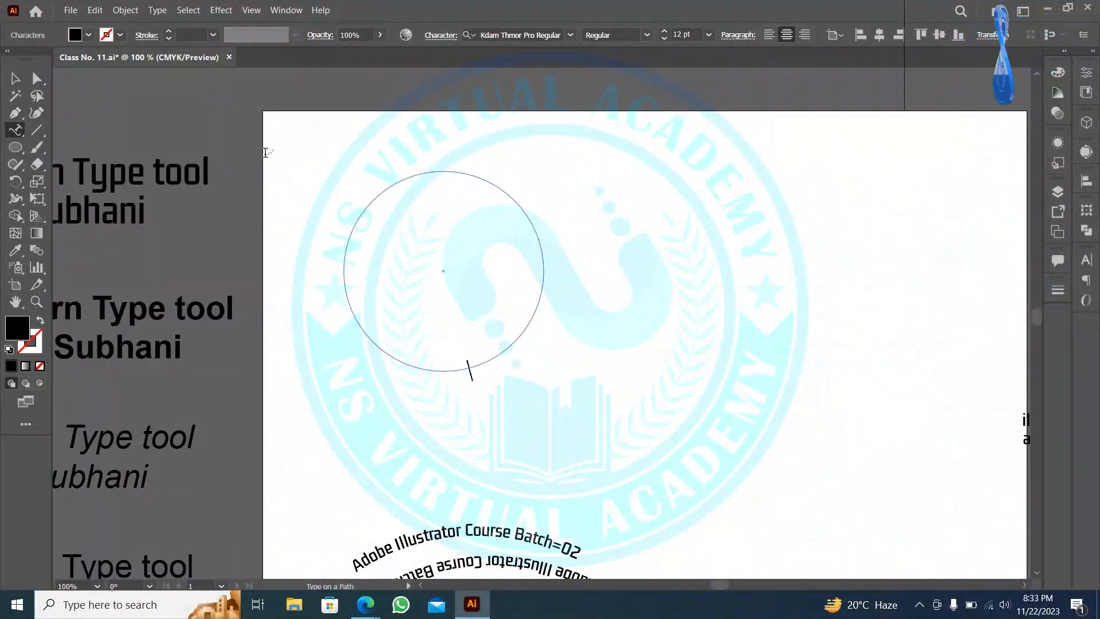
pyautogui.press('Escape')
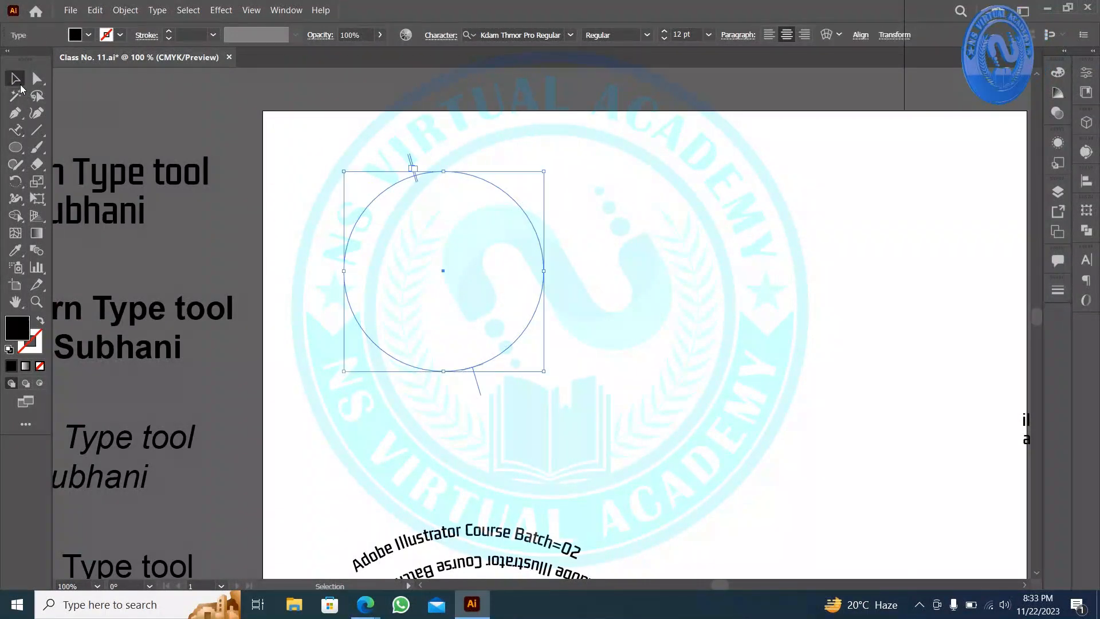
pyautogui.moveTo(759, 313); pyautogui.dragTo(467, 314)
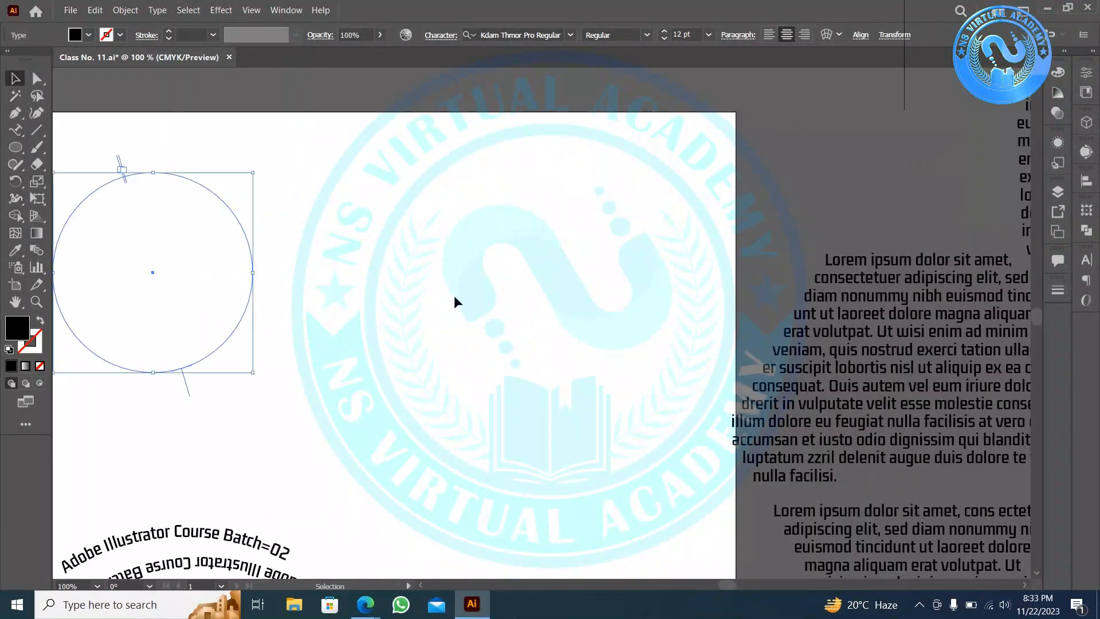
pyautogui.press('Delete')
pyautogui.hotkey('ctrl', 'v')
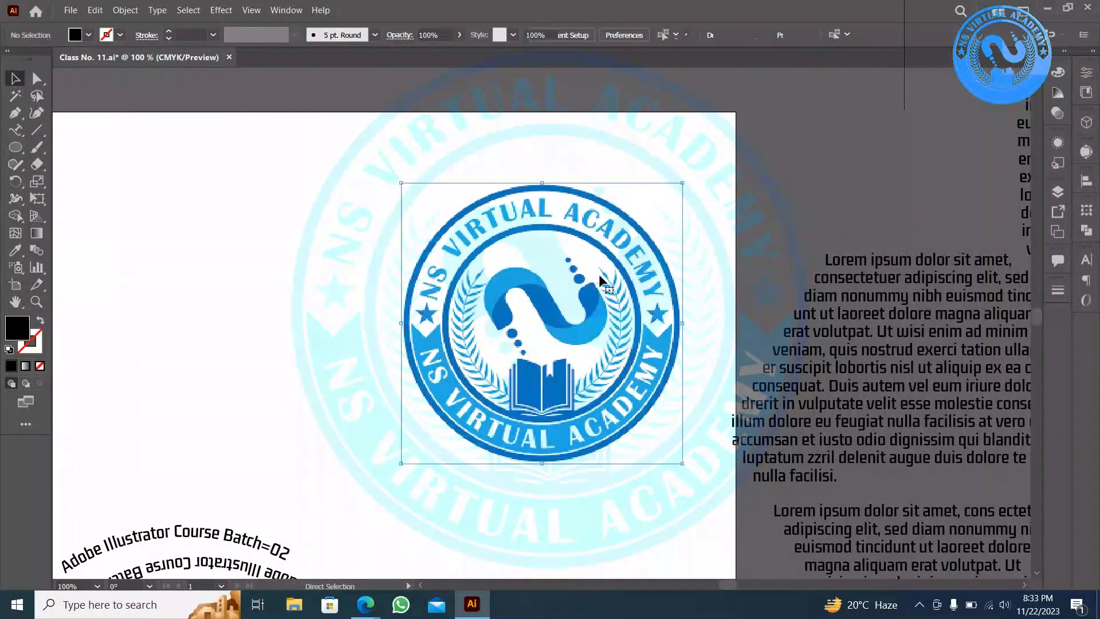
pyautogui.click(335, 232)
pyautogui.scroll(2, 486, 290)
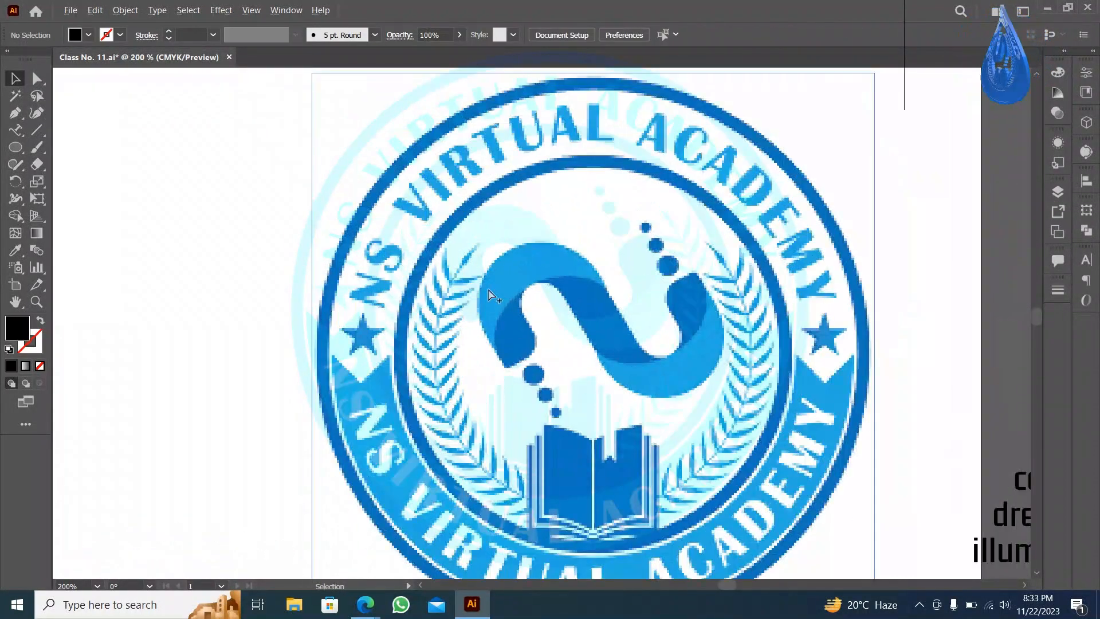
pyautogui.scroll(-1, 488, 295)
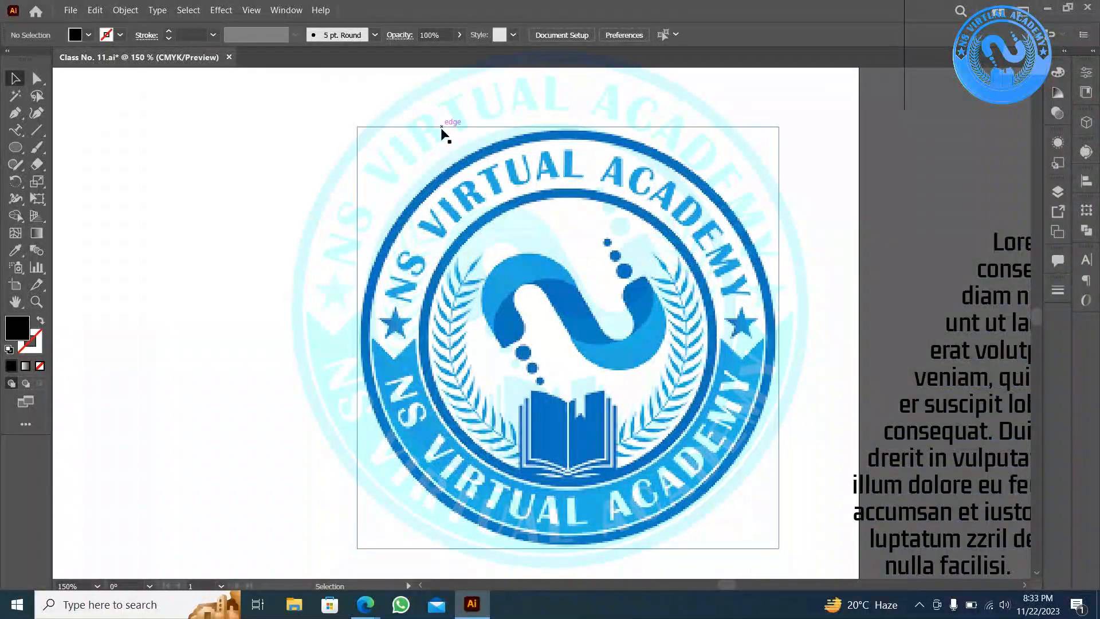
pyautogui.scroll(5, 550, 172)
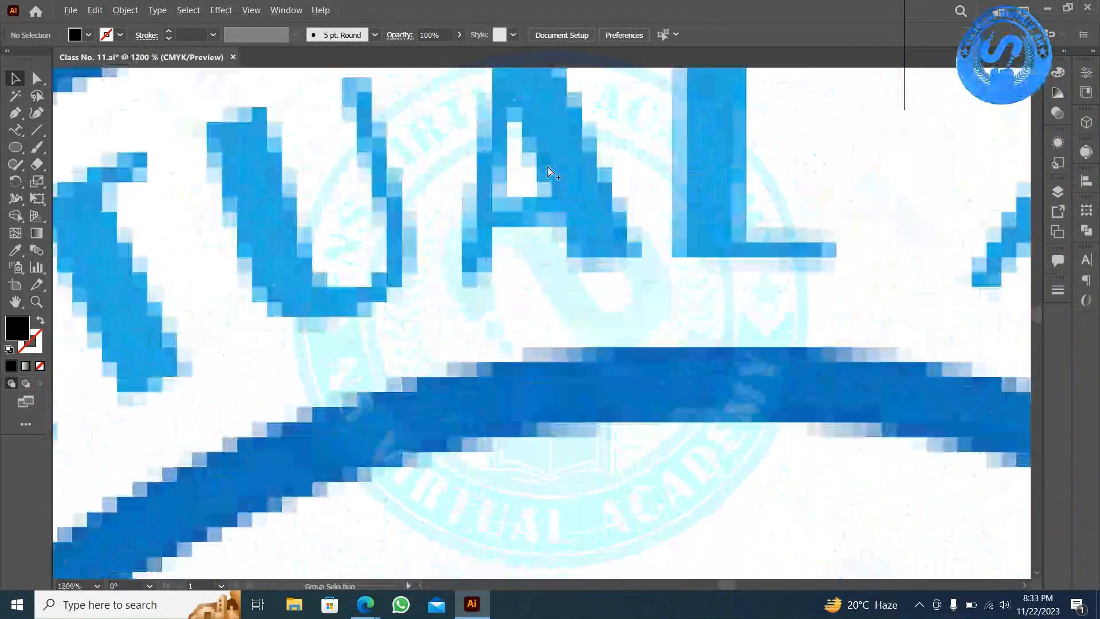
pyautogui.scroll(-3, 550, 172)
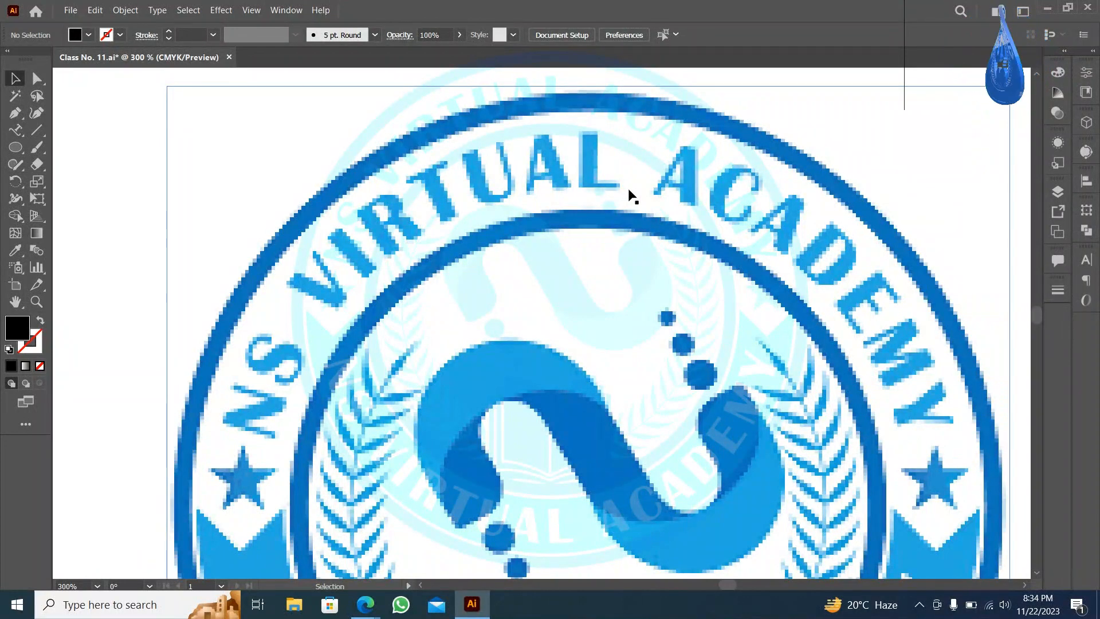
pyautogui.hotkey('ctrl', '-')
pyautogui.hotkey('ctrl', '-')
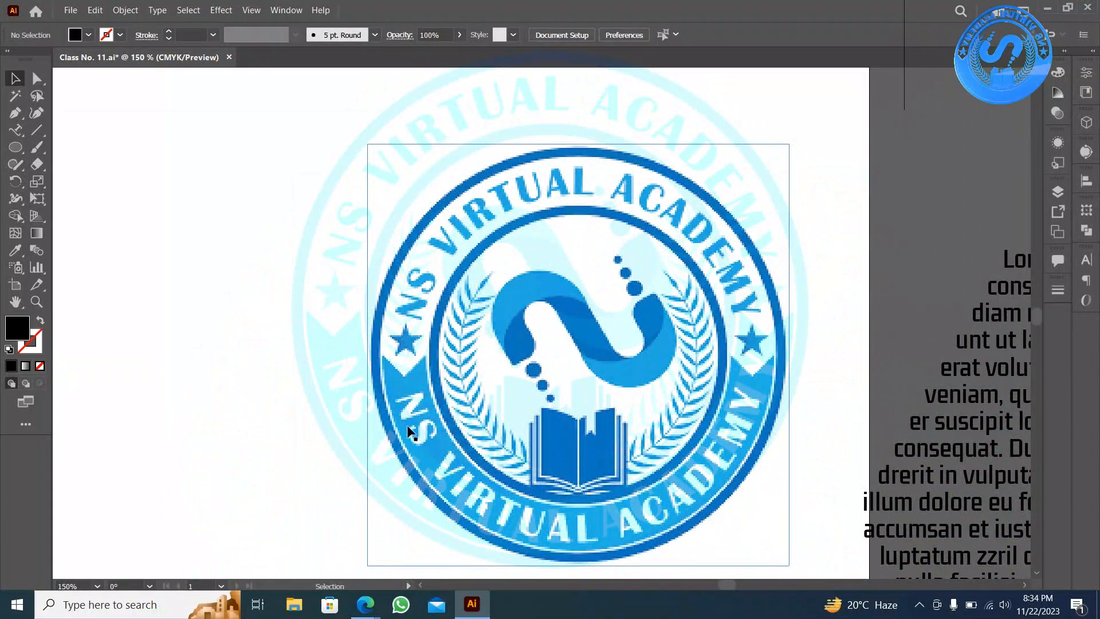
# - Pan the canvas, then undo the circle's move to restore the black filled circle
pyautogui.moveTo(299, 297); pyautogui.dragTo(691, 222)
pyautogui.moveTo(192, 139); pyautogui.dragTo(452, 280)
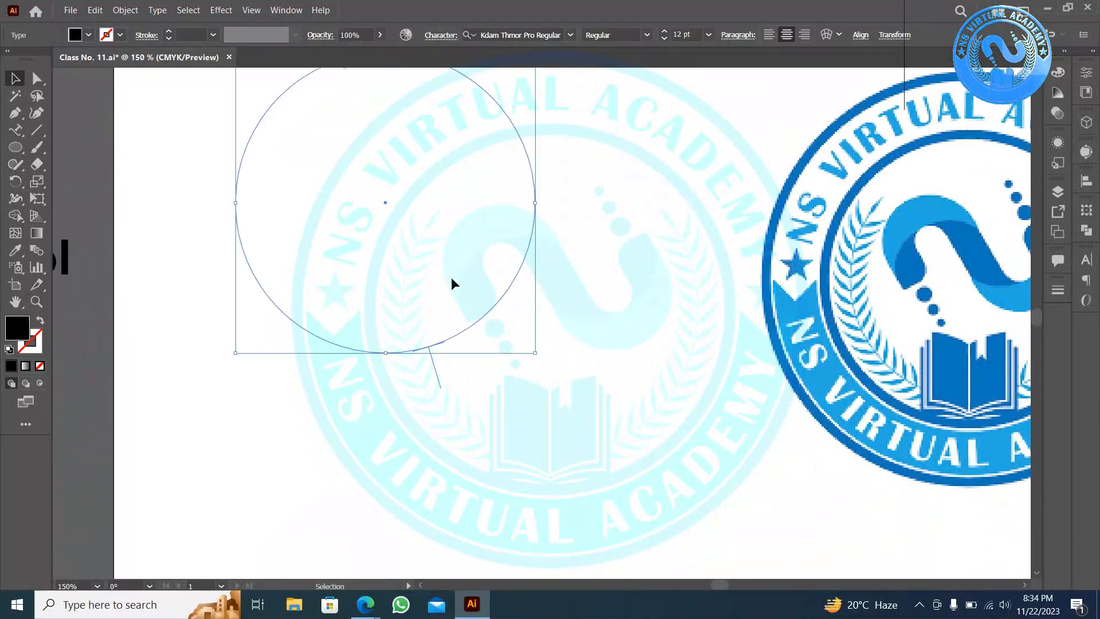
pyautogui.moveTo(497, 103); pyautogui.dragTo(530, 179)
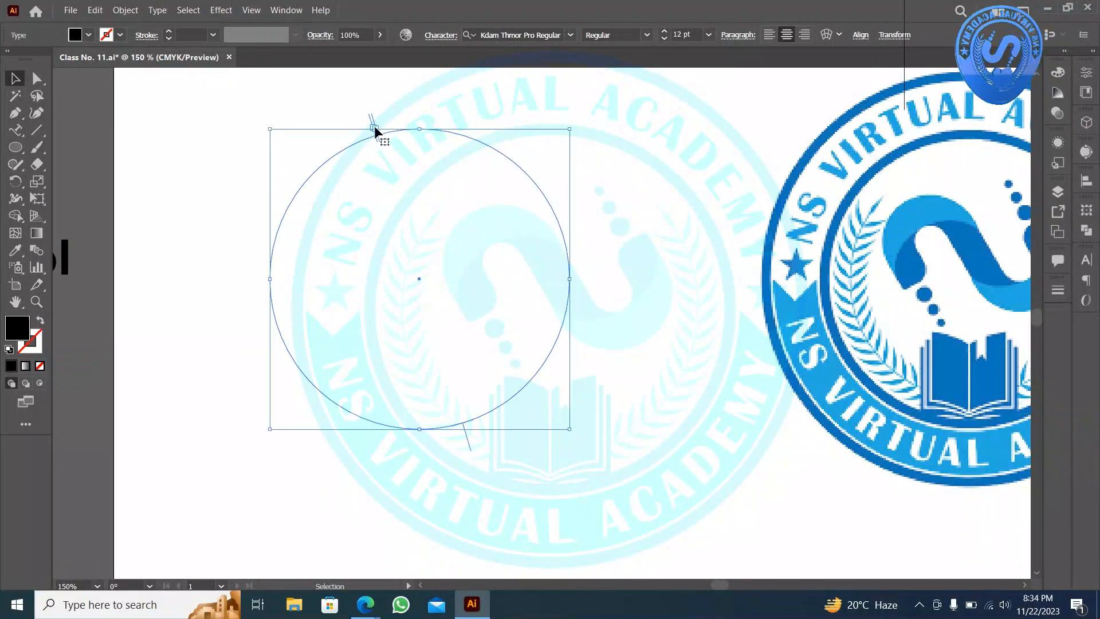
pyautogui.press('t')
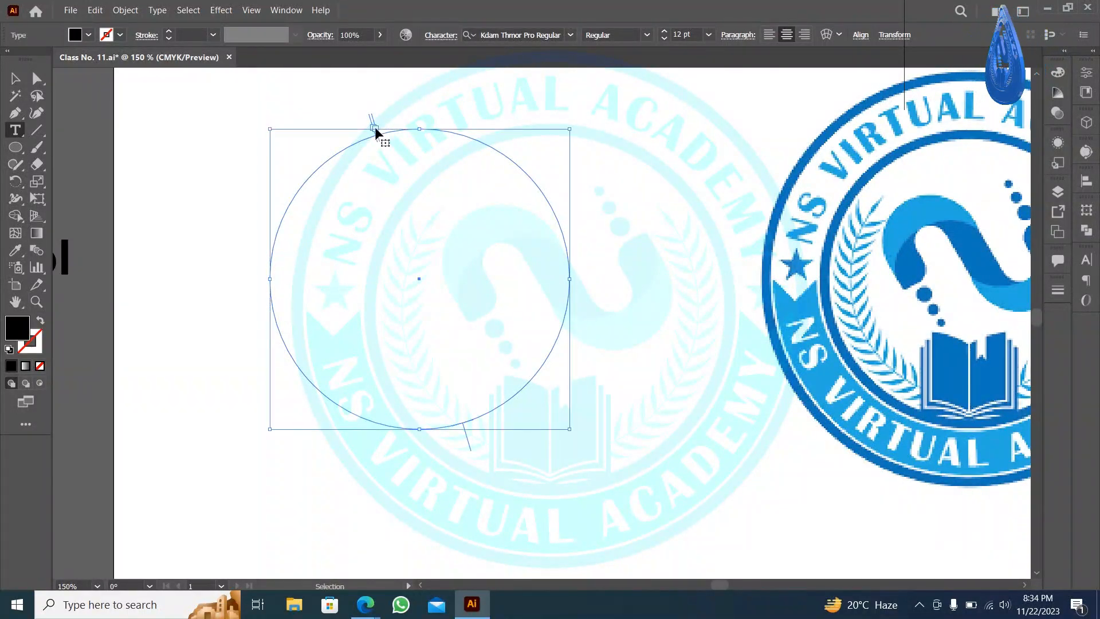
pyautogui.hotkey('ctrl', 'z')
pyautogui.hotkey('ctrl', 'z')
pyautogui.hotkey('ctrl', 'z')
pyautogui.hotkey('ctrl', 'z')
pyautogui.hotkey('ctrl', 'z')
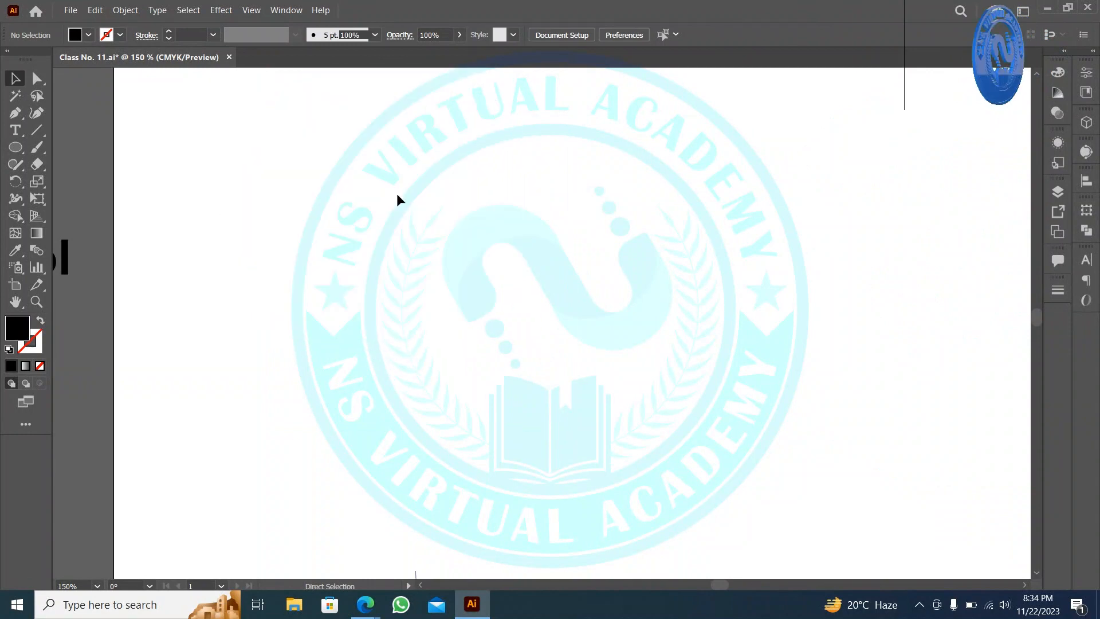
pyautogui.hotkey('ctrl', 'z')
pyautogui.hotkey('ctrl', 'z')
pyautogui.hotkey('ctrl', 'z')
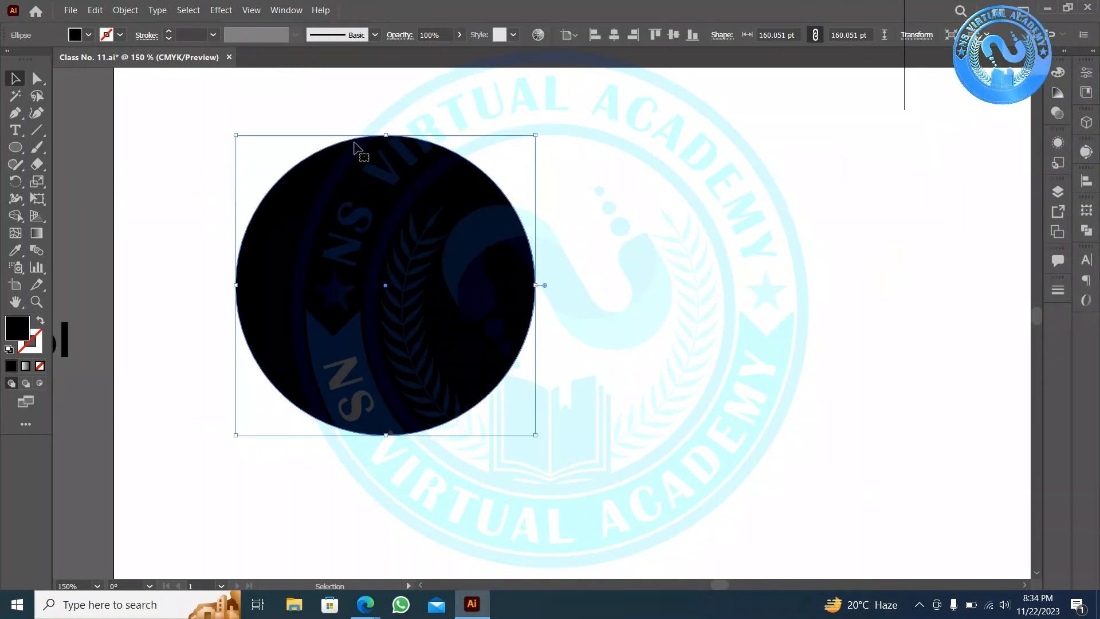
# - Type 'NS Virtual Academy' as path text along the circle's outline
pyautogui.moveTo(19, 134); pyautogui.dragTo(92, 165)
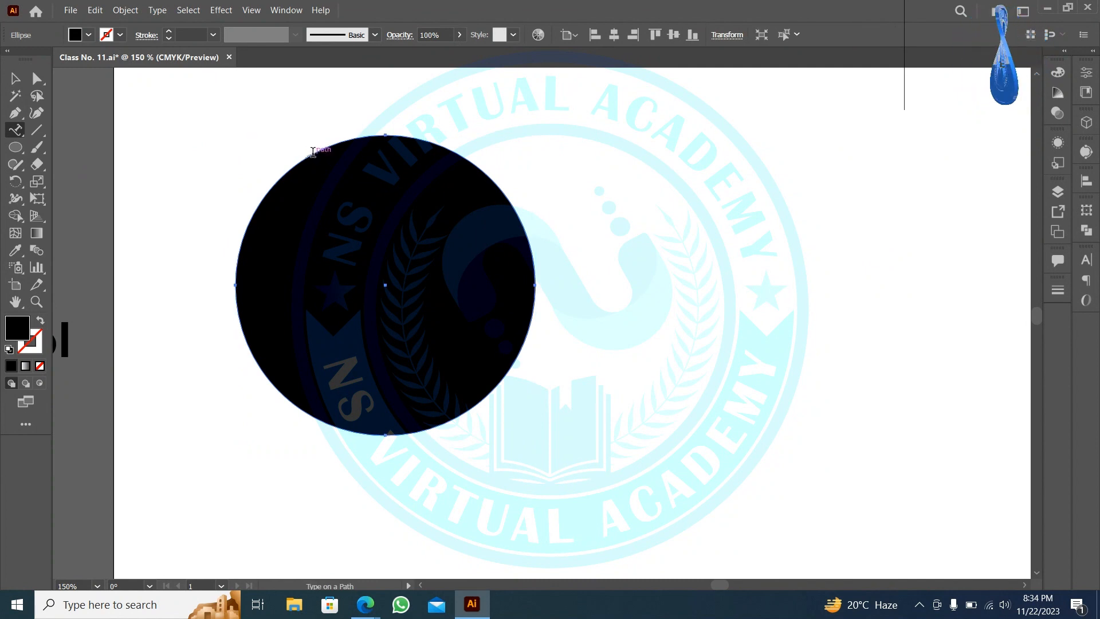
pyautogui.click(312, 152)
pyautogui.write('NS')
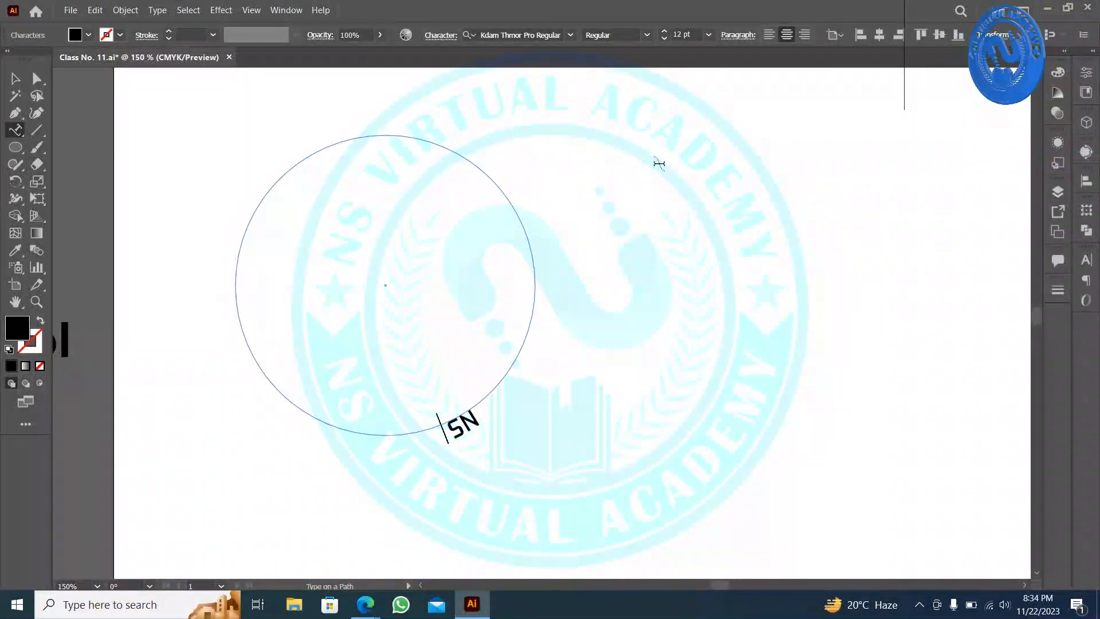
pyautogui.write(' Virtual Ac')
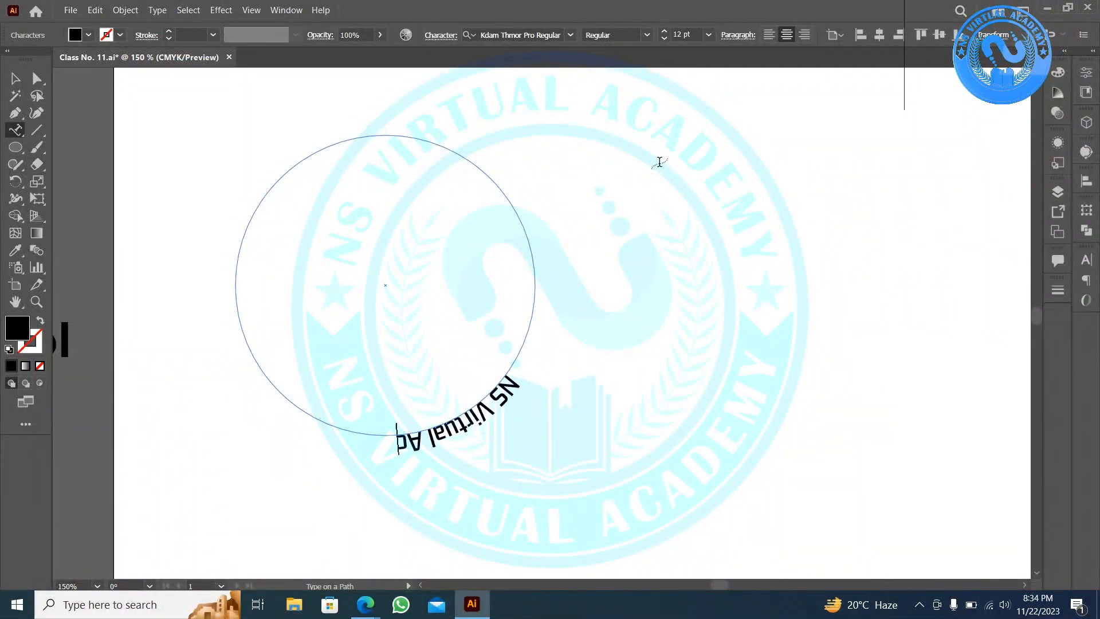
pyautogui.write('ademy')
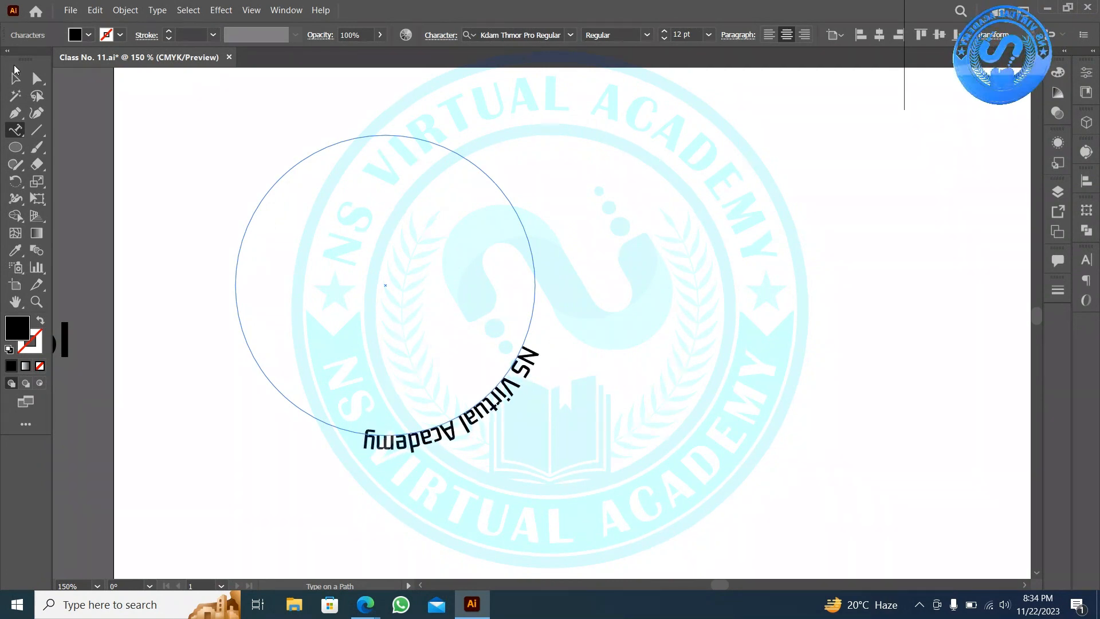
pyautogui.click(15, 78)
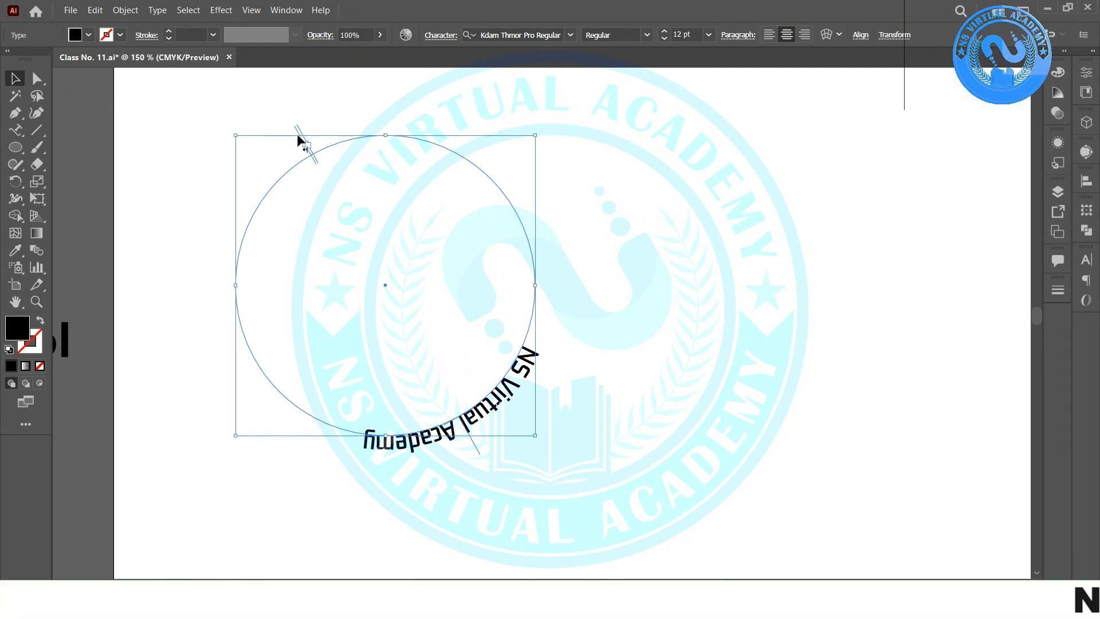
# - Slide the NS Virtual Academy text toward the circle's top and centre-align it
pyautogui.moveTo(302, 140); pyautogui.dragTo(541, 157)
pyautogui.click(499, 172)
pyautogui.click(435, 135)
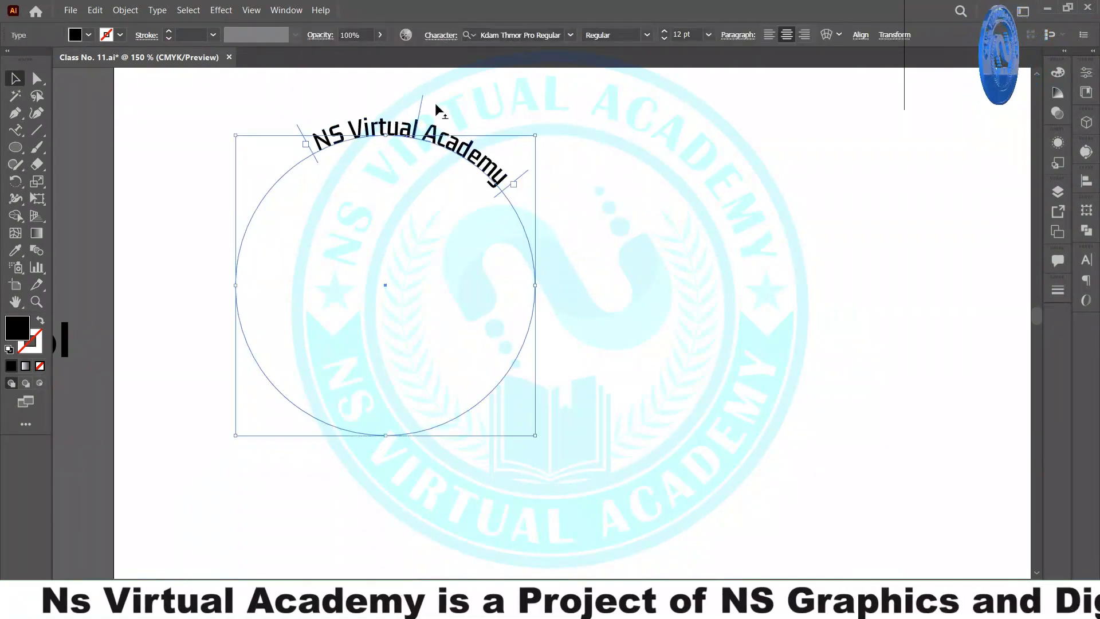
pyautogui.click(785, 34)
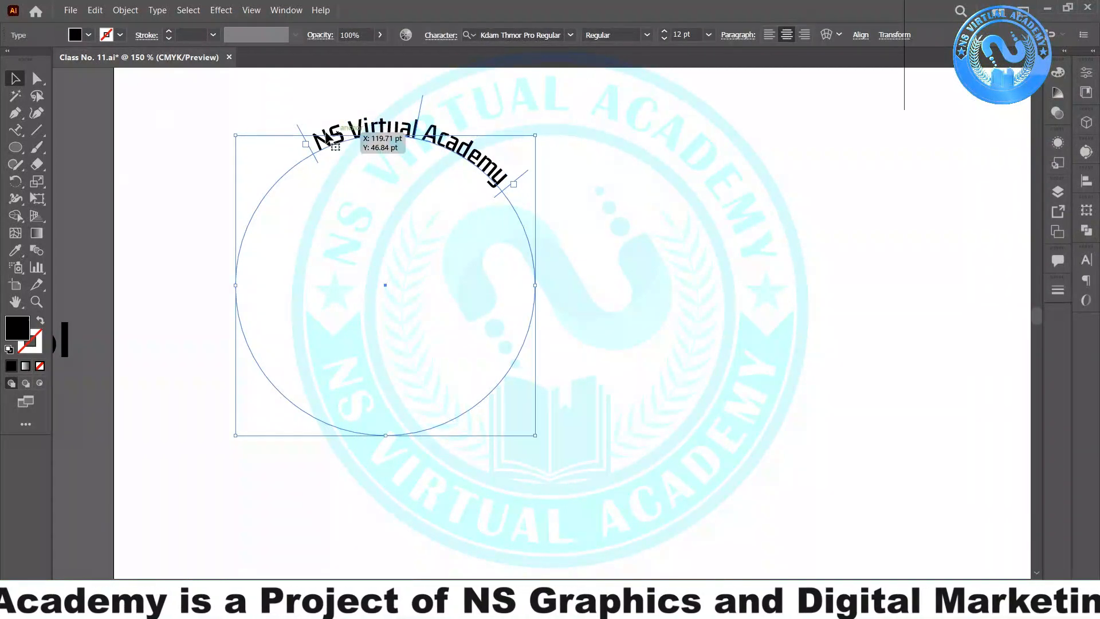
# - Adjust the start and end brackets so the text arches across the circle's top
pyautogui.click(305, 144)
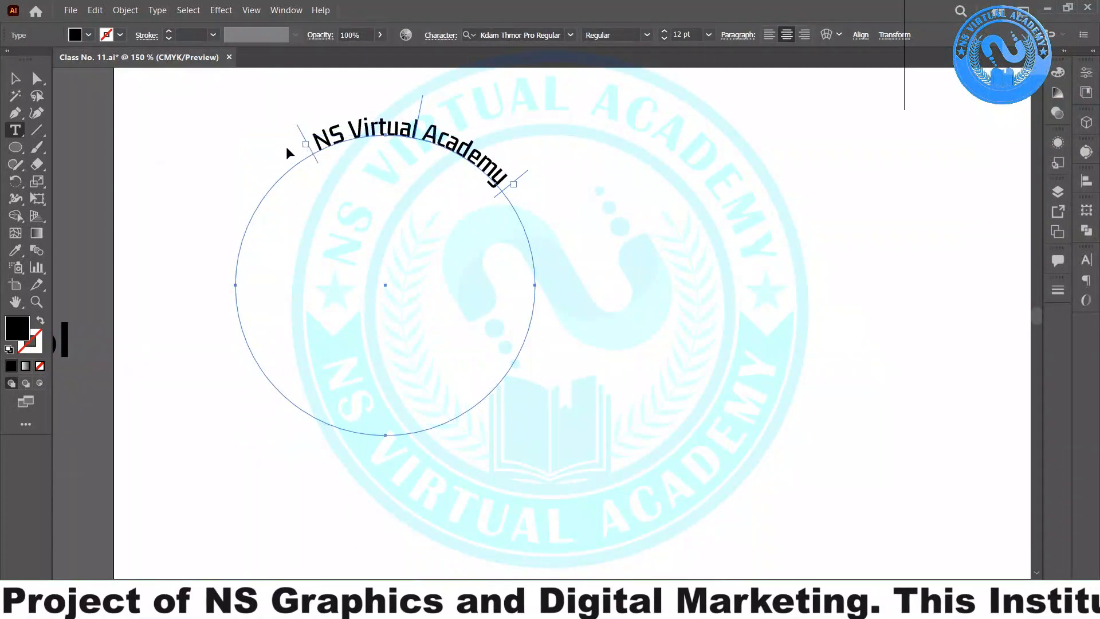
pyautogui.moveTo(306, 145); pyautogui.dragTo(290, 154)
pyautogui.click(449, 108)
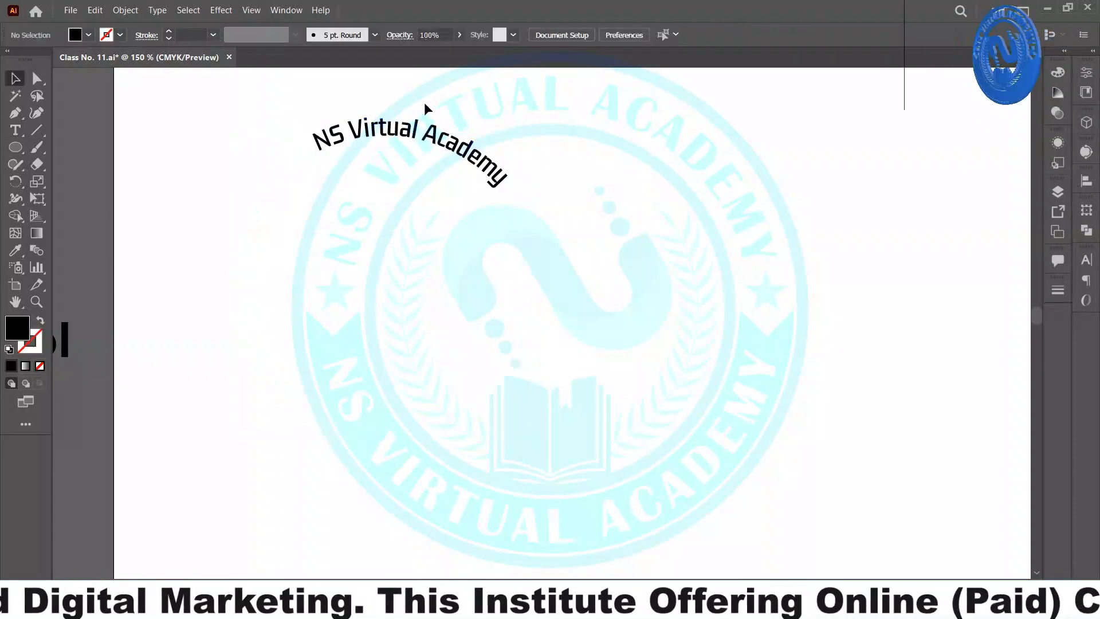
pyautogui.click(431, 118)
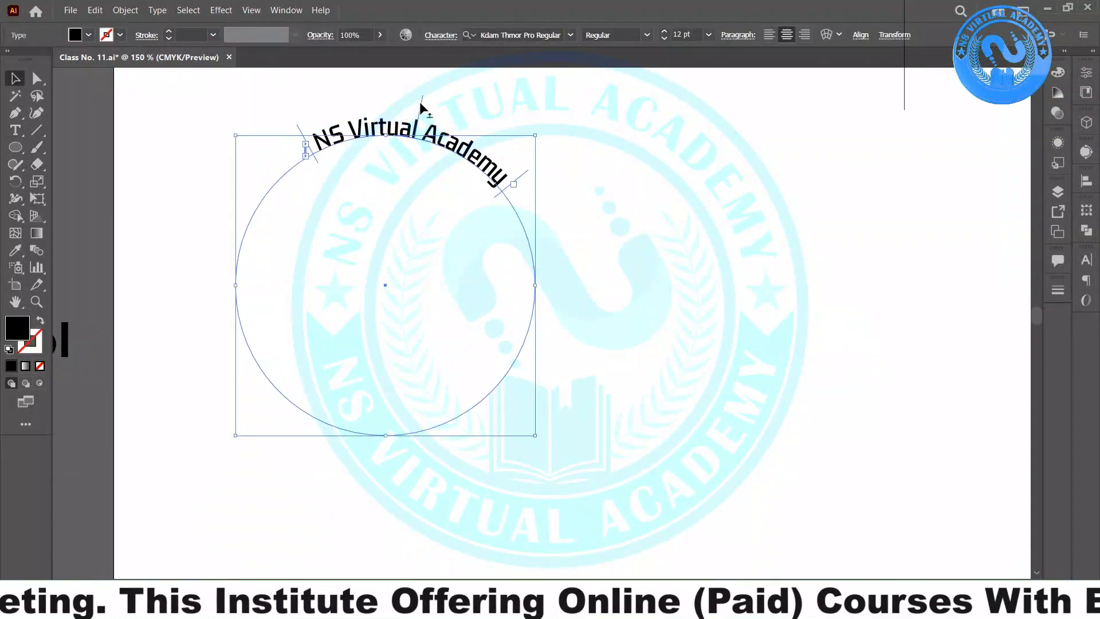
pyautogui.moveTo(420, 102); pyautogui.dragTo(386, 94)
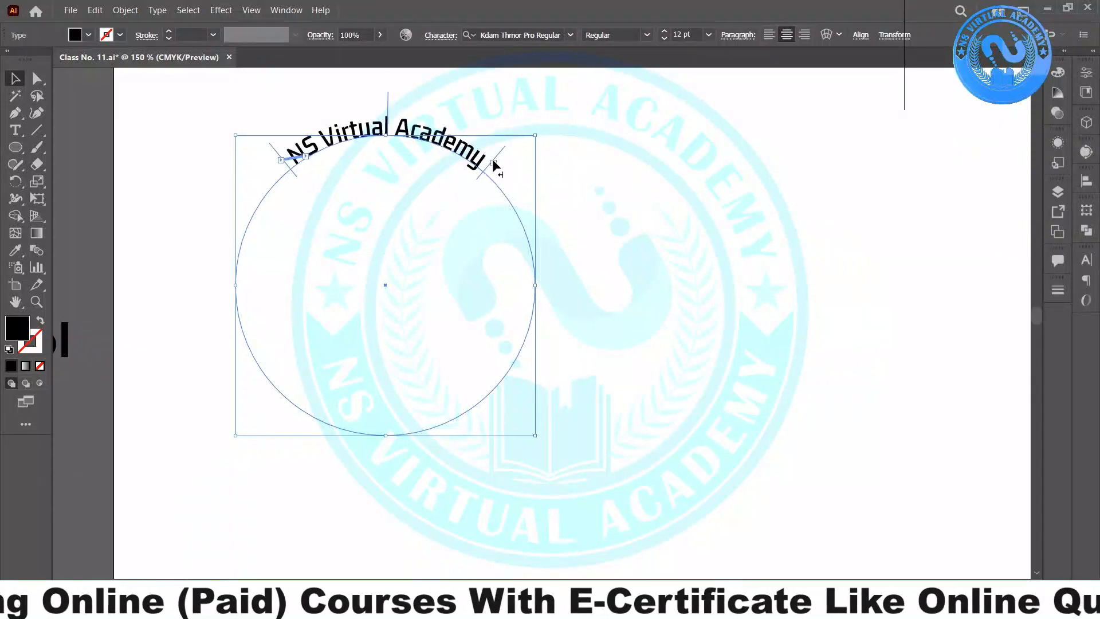
pyautogui.moveTo(496, 164); pyautogui.dragTo(539, 302)
pyautogui.moveTo(475, 119); pyautogui.dragTo(378, 121)
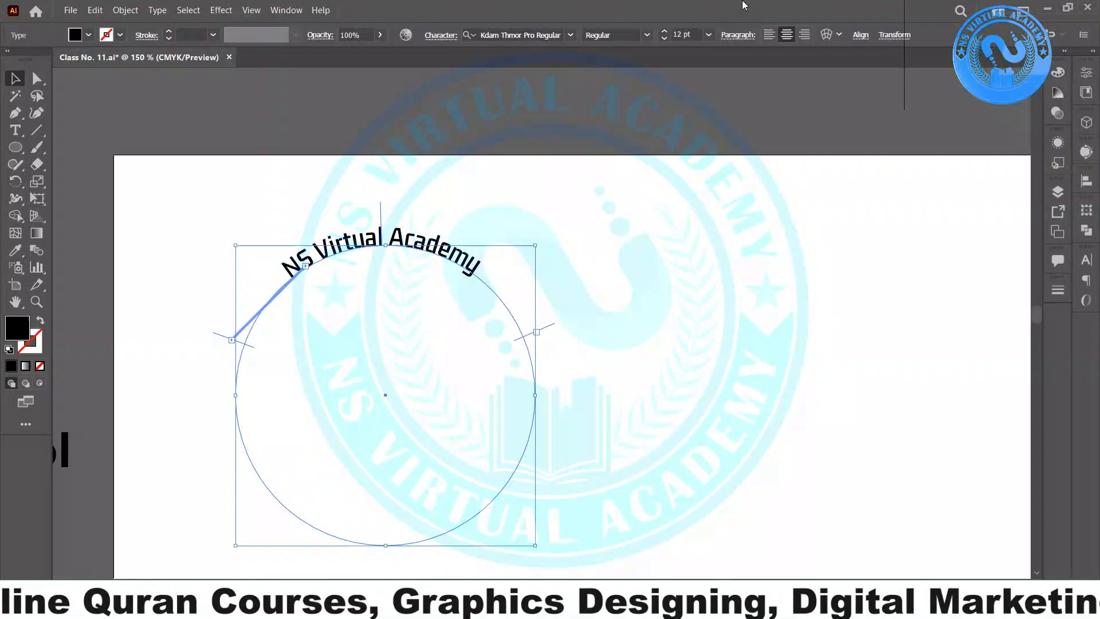
# - Raise the path text's font size to 22 pt, then reduce it to 20 pt
pyautogui.click(663, 33)
pyautogui.click(664, 32)
pyautogui.click(664, 33)
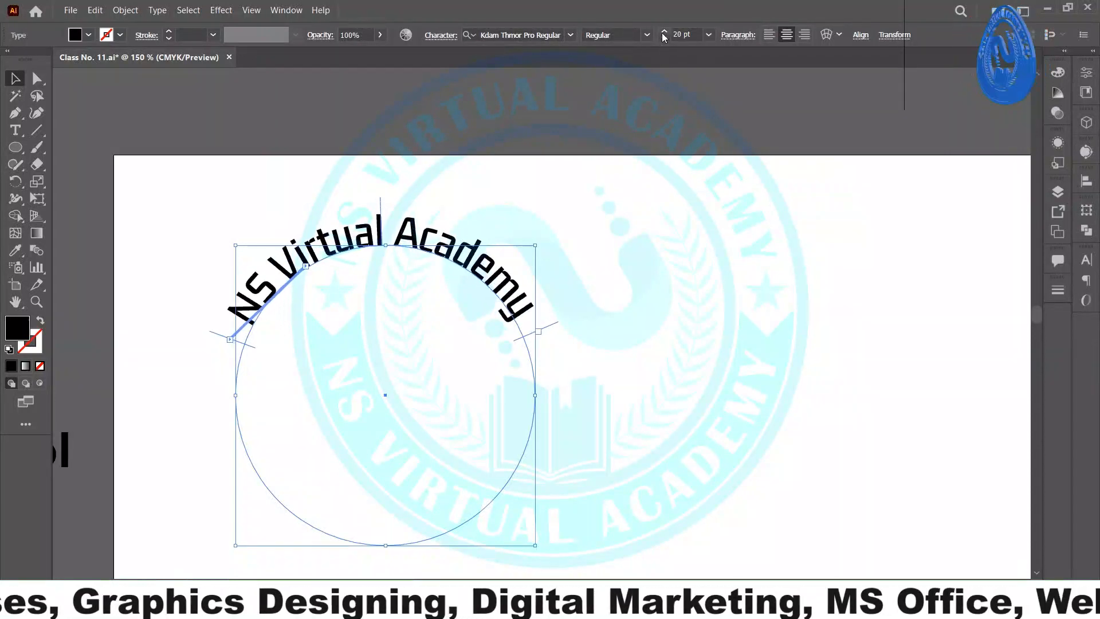
pyautogui.click(664, 33)
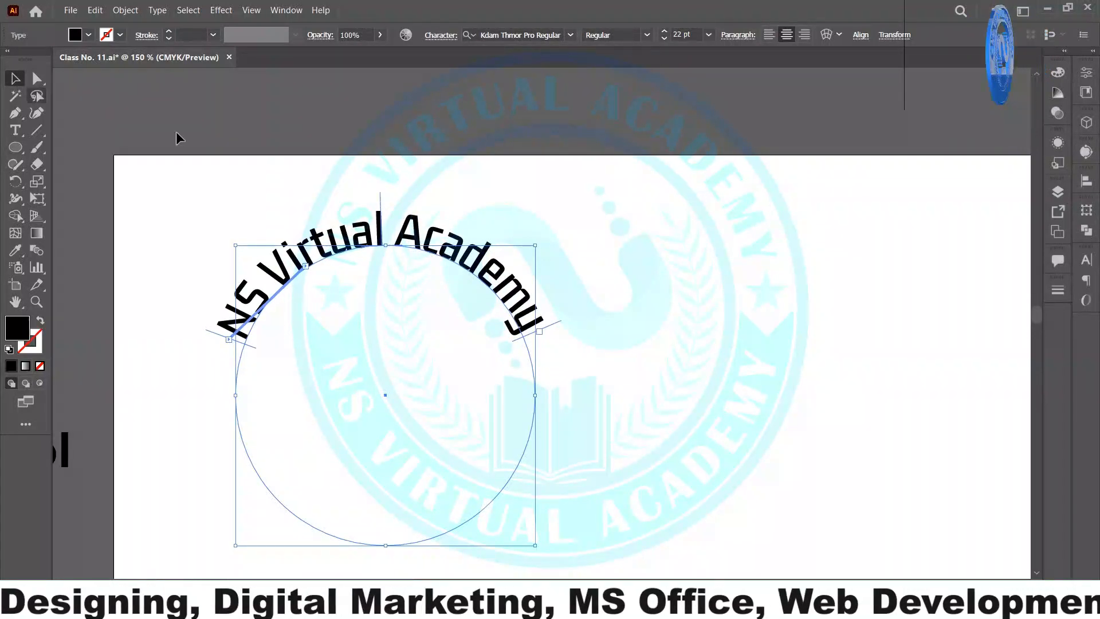
pyautogui.click(468, 186)
pyautogui.click(537, 328)
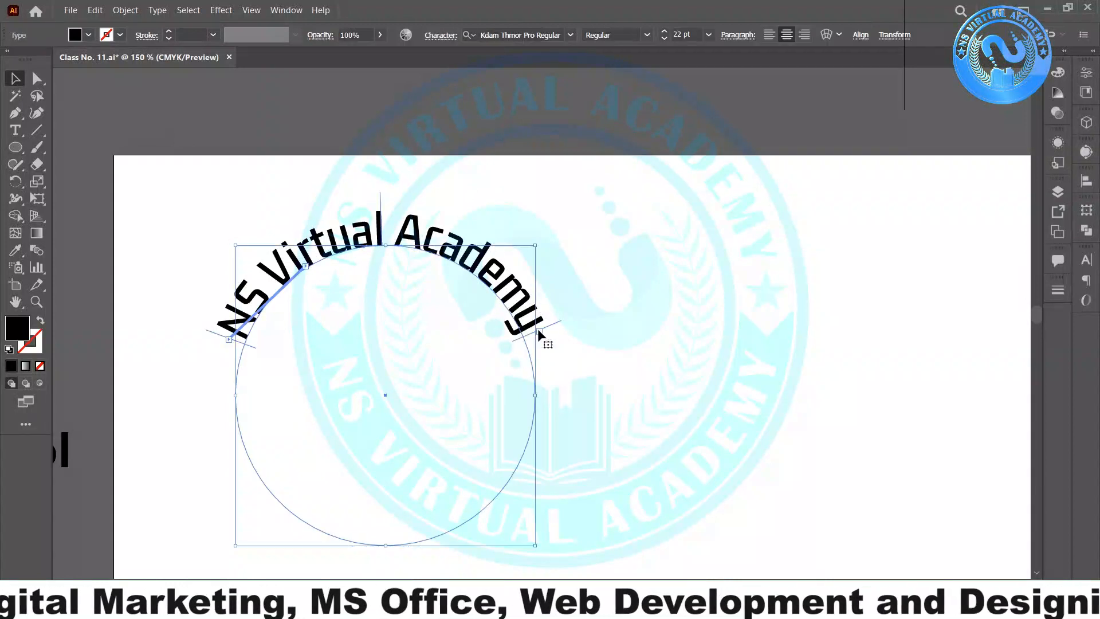
pyautogui.press('t')
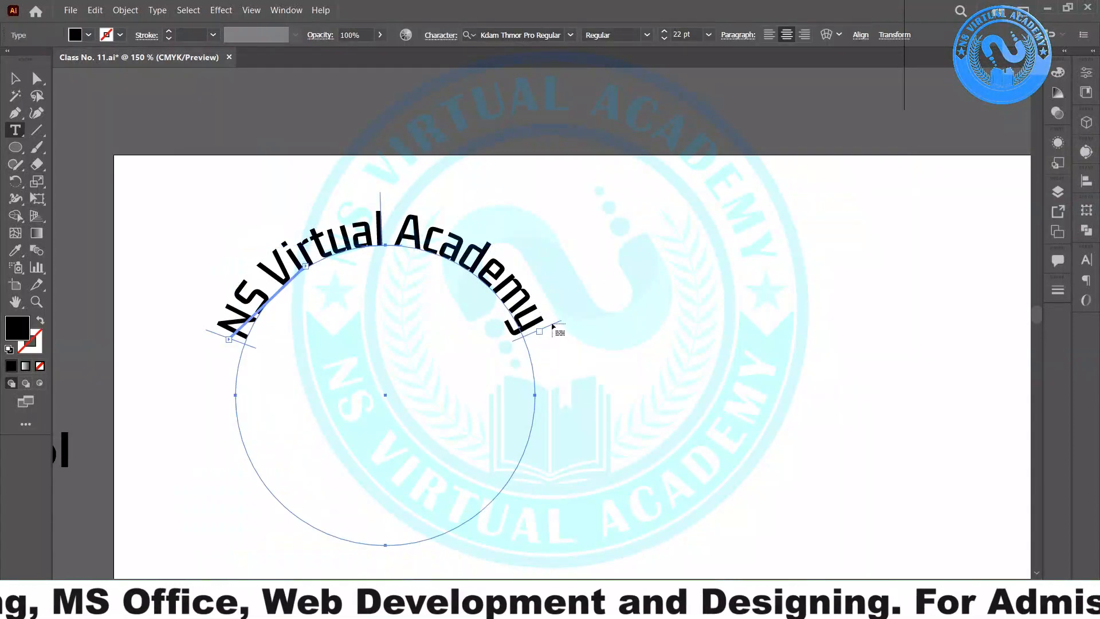
pyautogui.hotkey('ctrl', 'shift', ',')
pyautogui.press('Escape')
# - Drag the text's start point around the circle, leaving an empty circle path, and select it
pyautogui.click(301, 275)
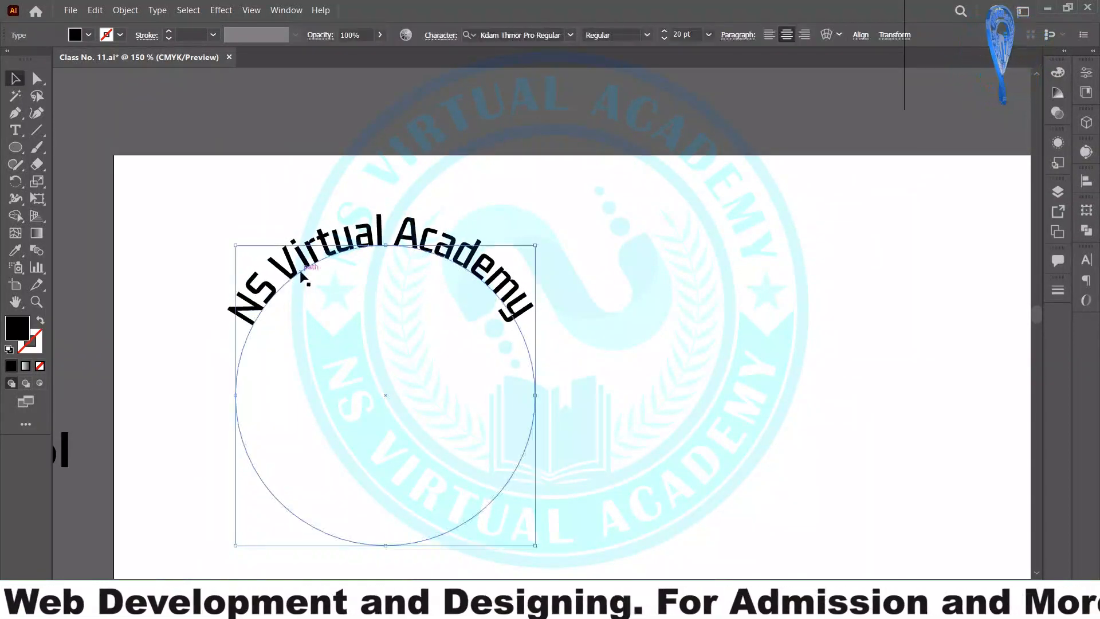
pyautogui.moveTo(304, 266); pyautogui.dragTo(228, 338)
pyautogui.click(229, 339)
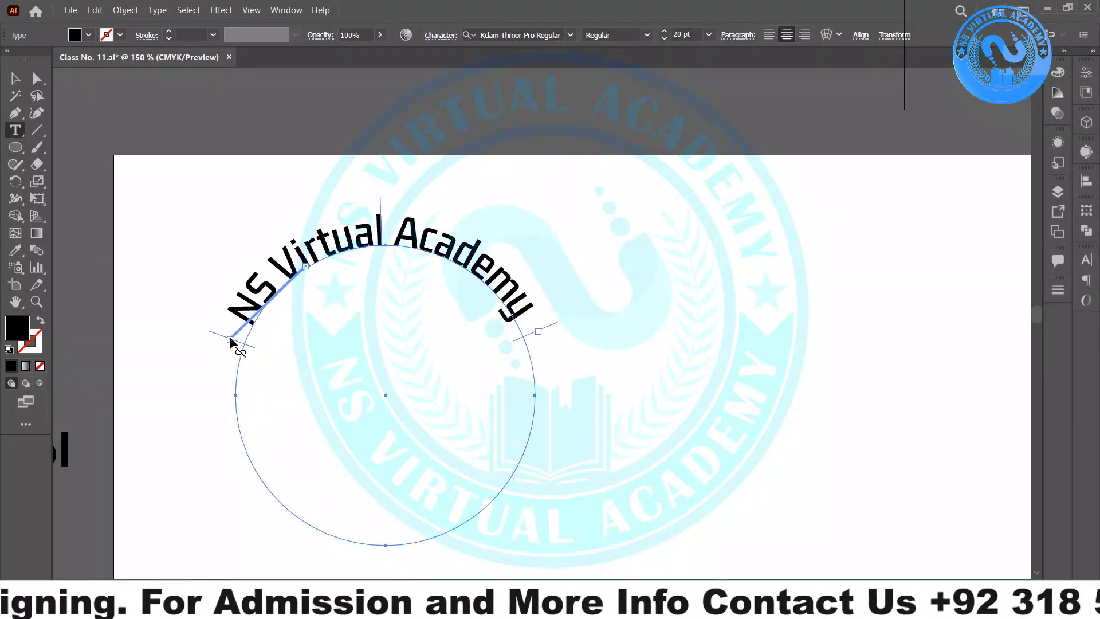
pyautogui.click(305, 267)
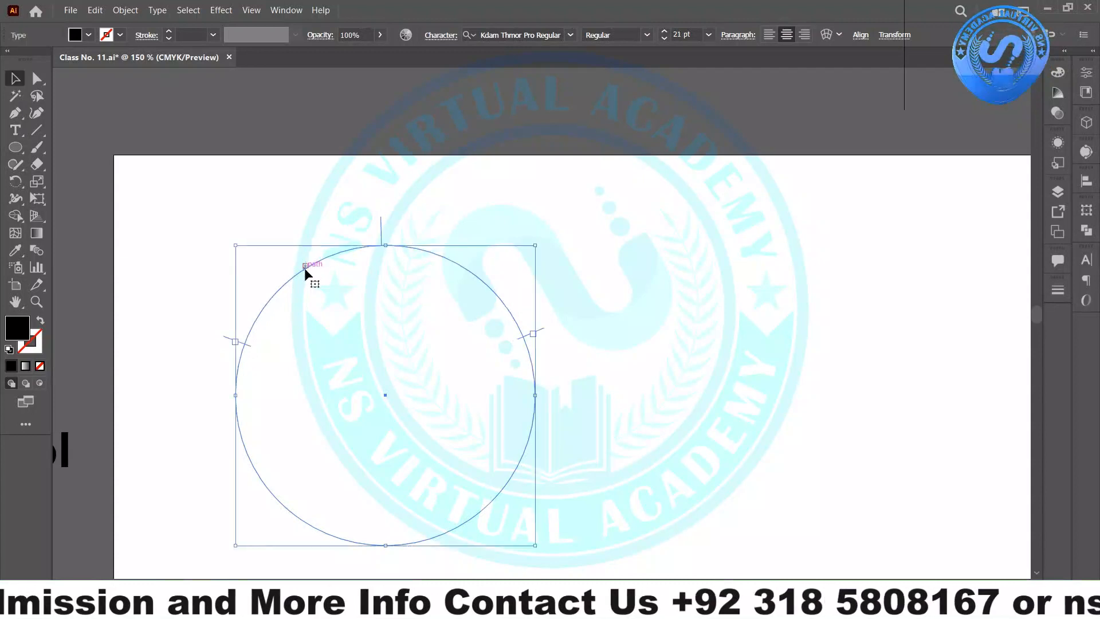
pyautogui.click(306, 264)
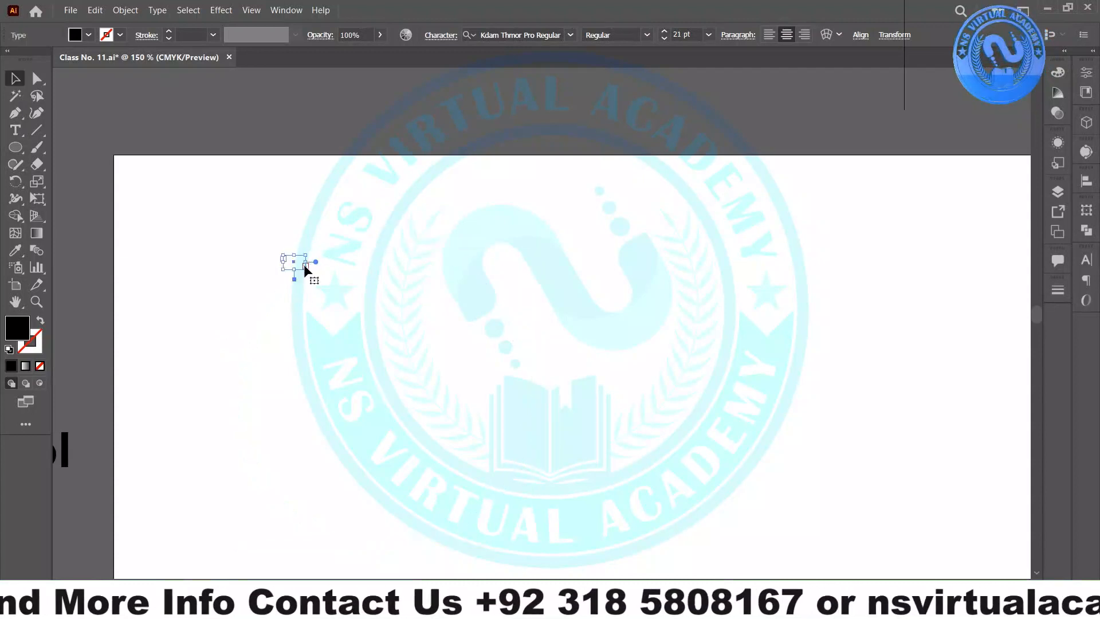
pyautogui.click(325, 302)
pyautogui.moveTo(209, 202); pyautogui.dragTo(361, 313)
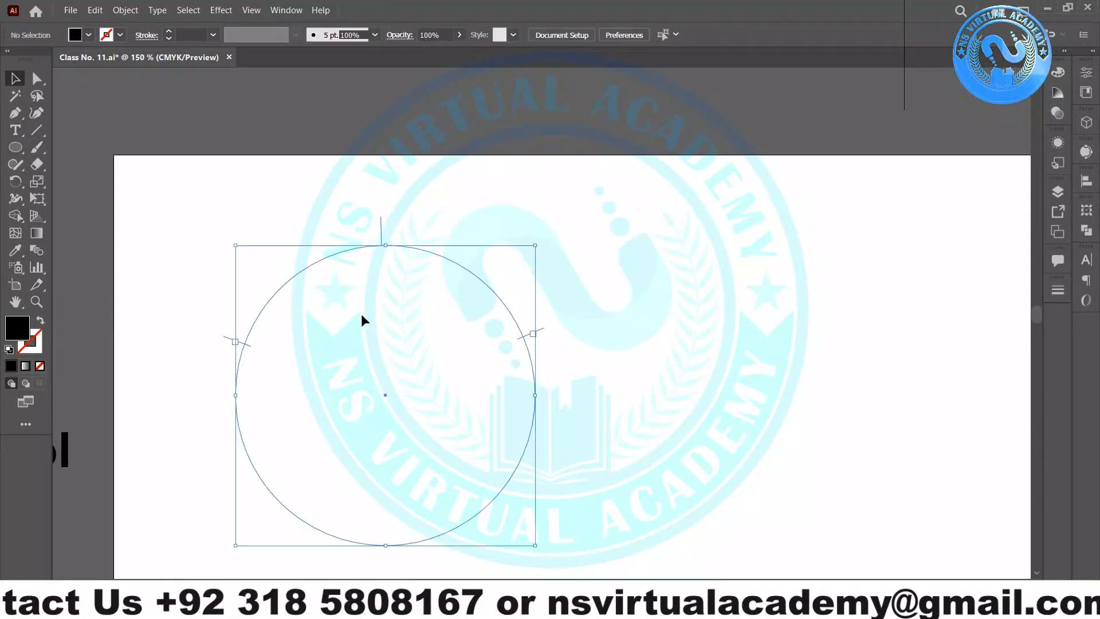
# - Type path text 'My Name Is' plus the person's full name along the circle's upper-left edge
pyautogui.click(15, 130)
pyautogui.click(248, 336)
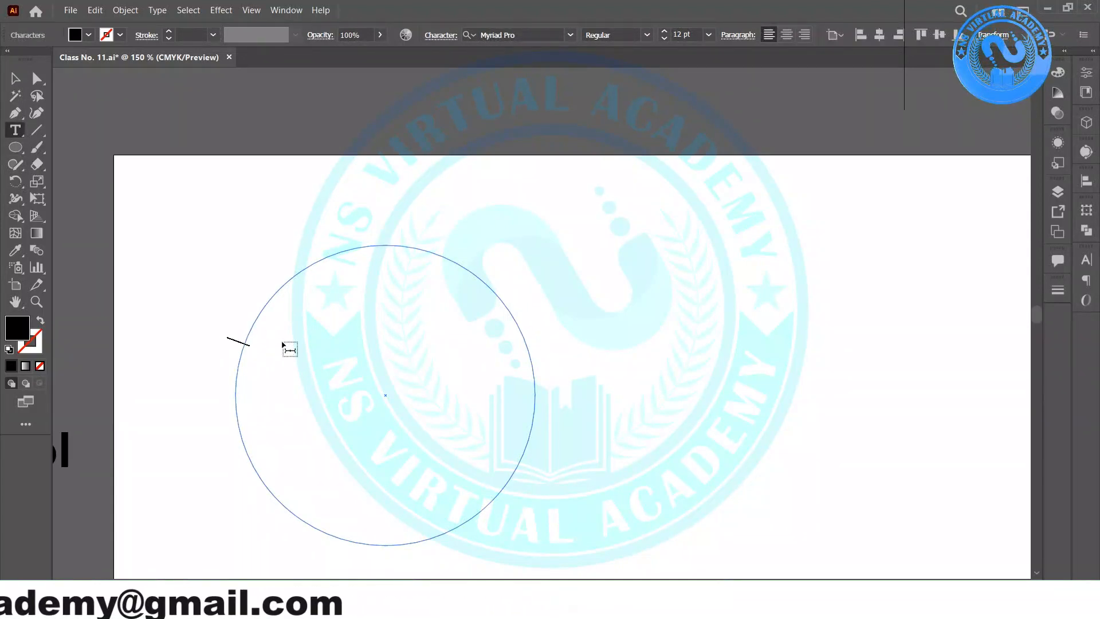
pyautogui.write('My ANm')
pyautogui.press('BackSpace')
pyautogui.press('BackSpace')
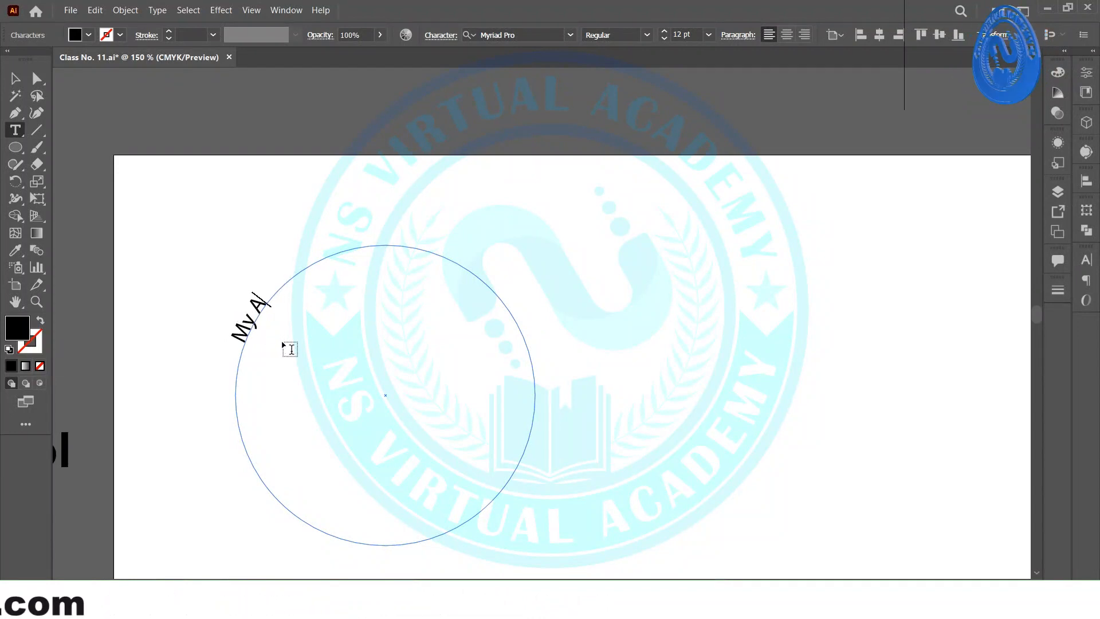
pyautogui.press('BackSpace')
pyautogui.write('Name isn')
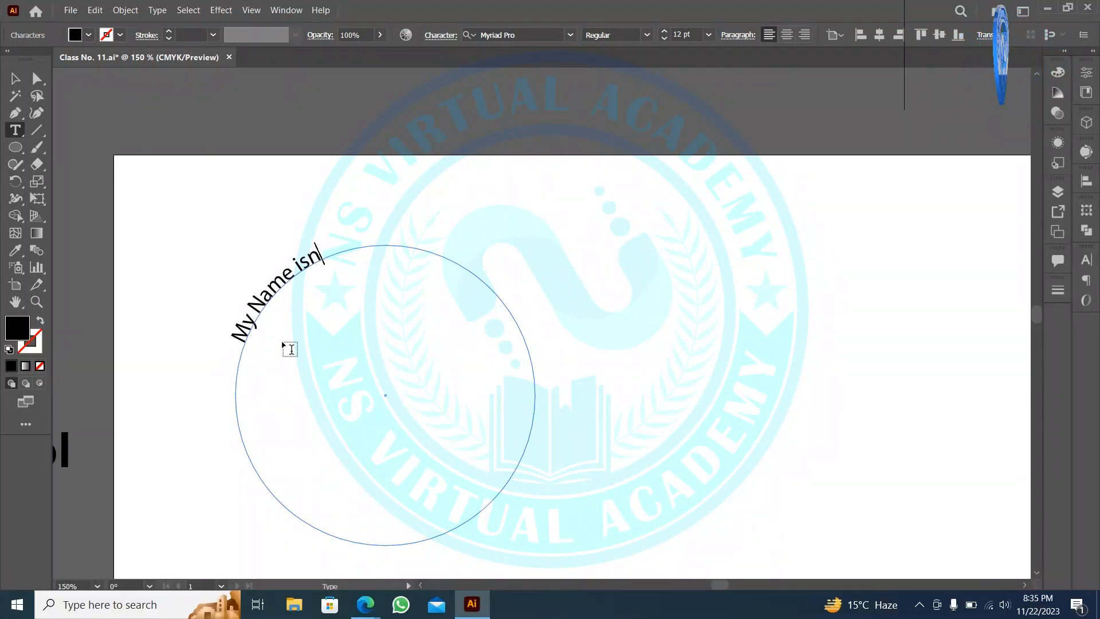
pyautogui.press('BackSpace')
pyautogui.press('BackSpace')
pyautogui.press('BackSpace')
pyautogui.write('Is')
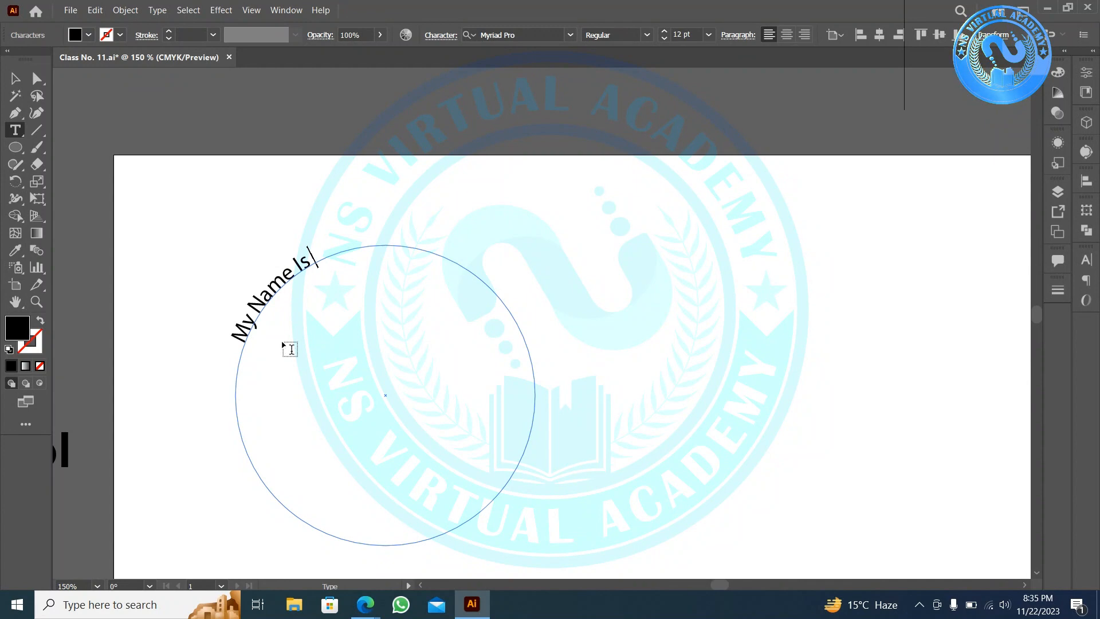
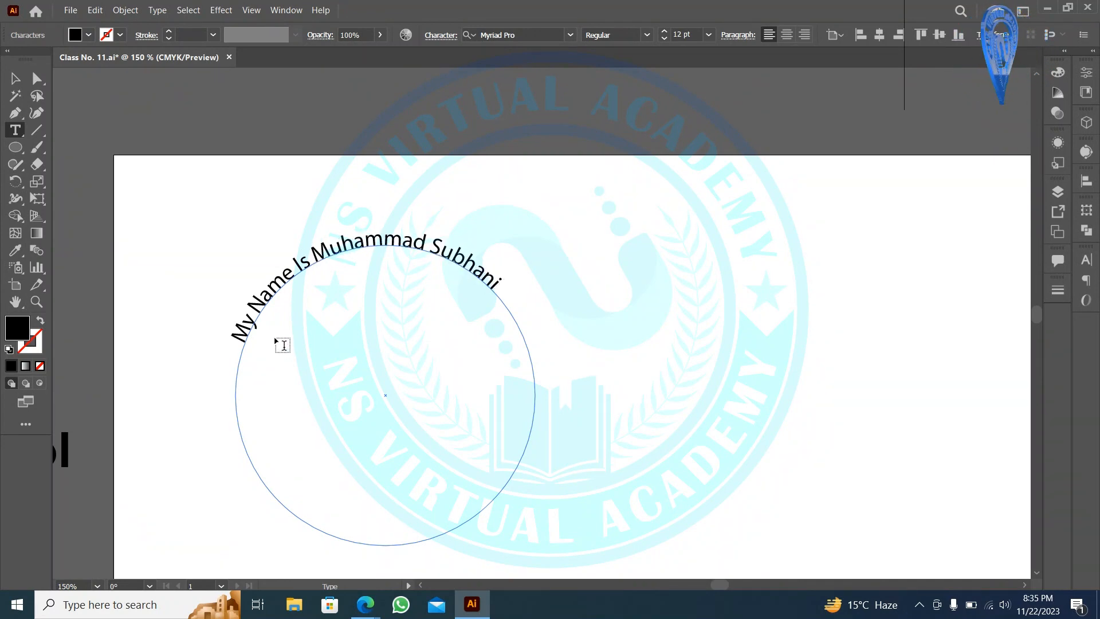
pyautogui.press('Escape')
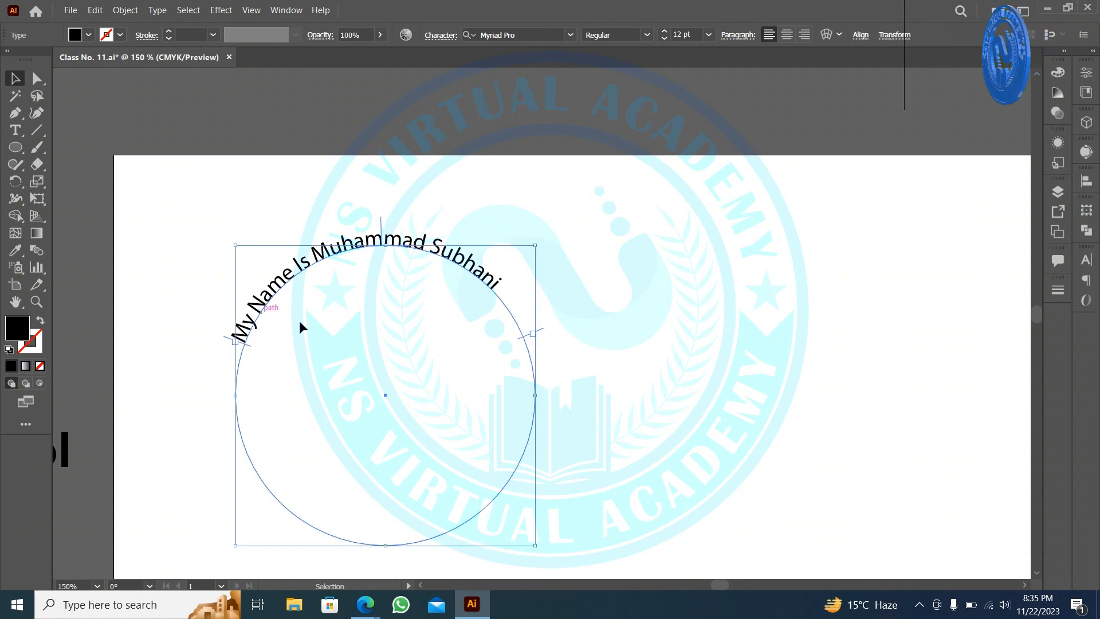
# - Centre-align the name path text and slide it around to sit evenly on the circle's top
pyautogui.click(787, 35)
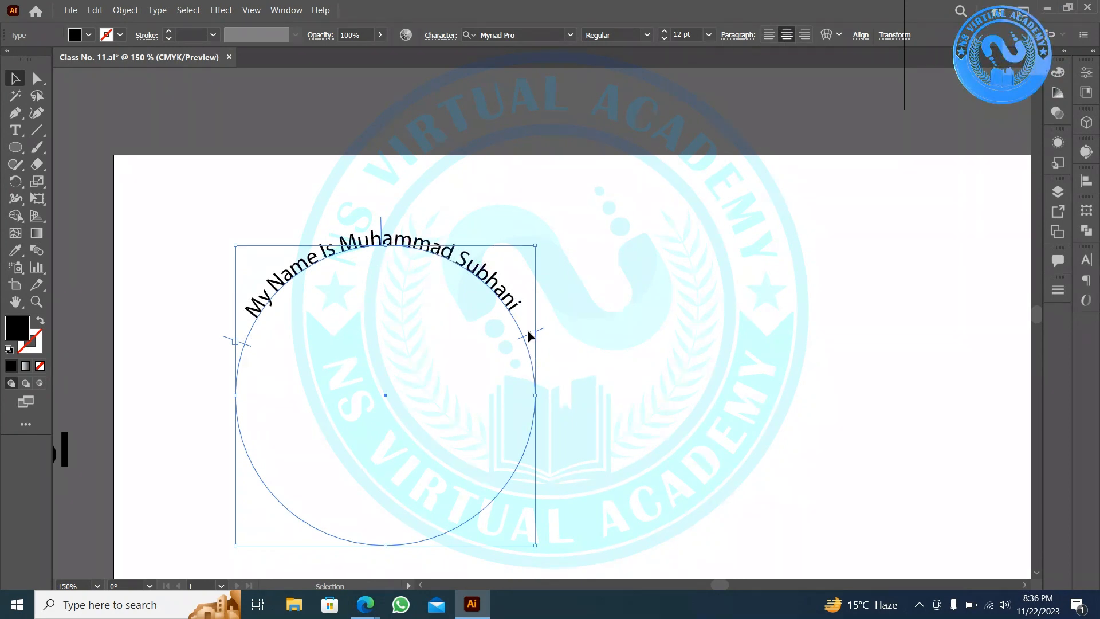
pyautogui.press('t')
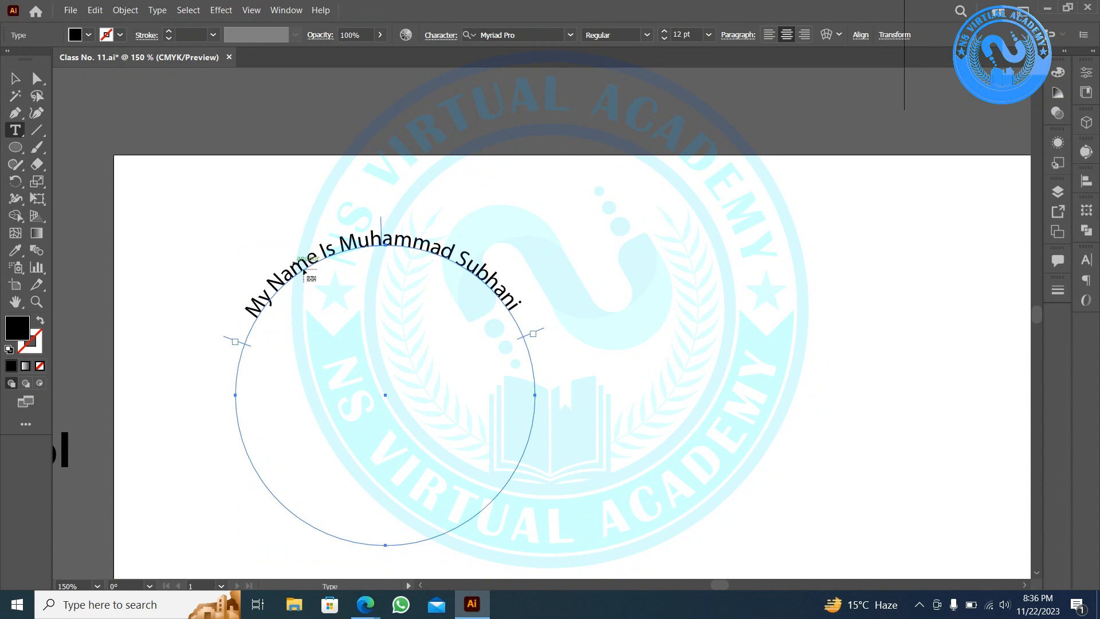
pyautogui.press('v')
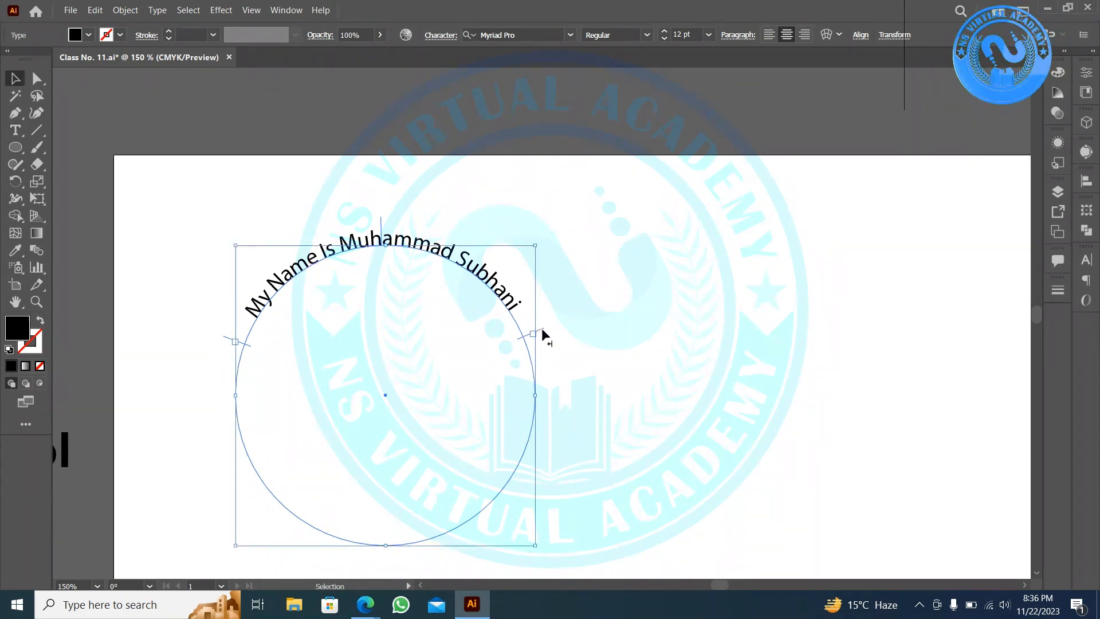
pyautogui.moveTo(543, 331)
pyautogui.mouseDown()
pyautogui.moveTo(524, 315)
pyautogui.moveTo(539, 326)
pyautogui.mouseUp()
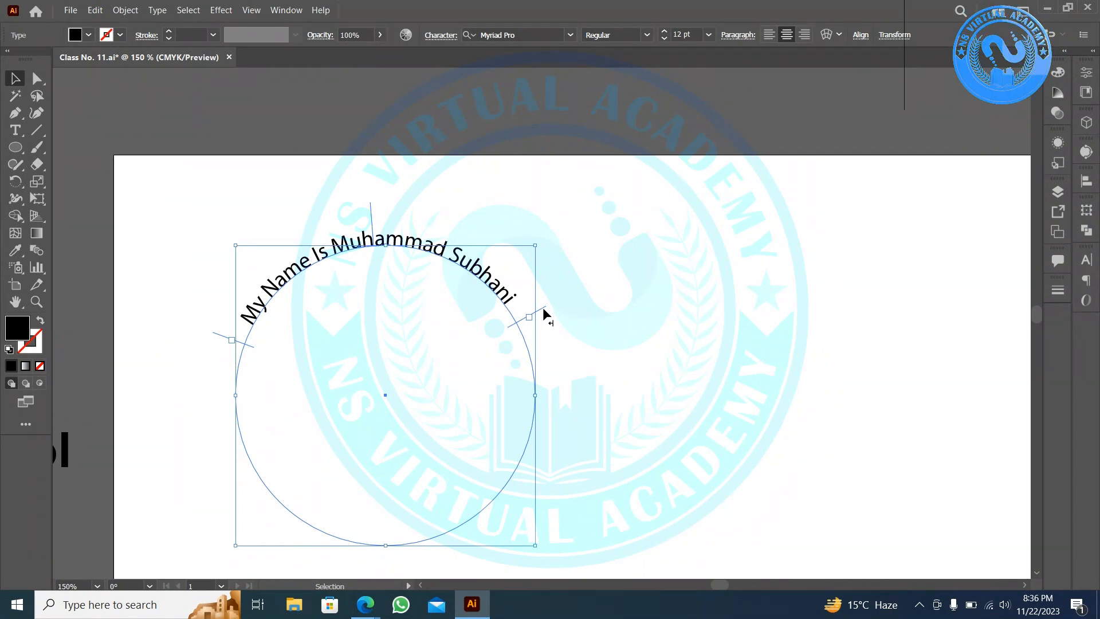
pyautogui.moveTo(545, 315); pyautogui.dragTo(513, 292)
pyautogui.moveTo(354, 221); pyautogui.dragTo(381, 214)
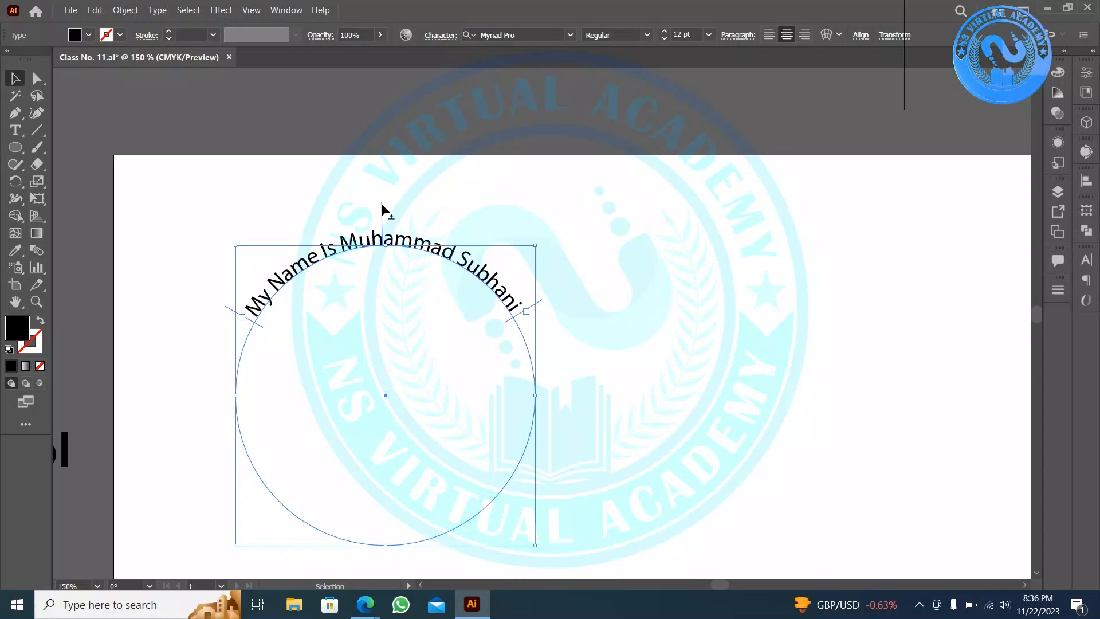
pyautogui.moveTo(382, 210); pyautogui.dragTo(383, 210)
pyautogui.click(597, 200)
pyautogui.hotkey('ctrl', '-')
pyautogui.hotkey('ctrl', '-')
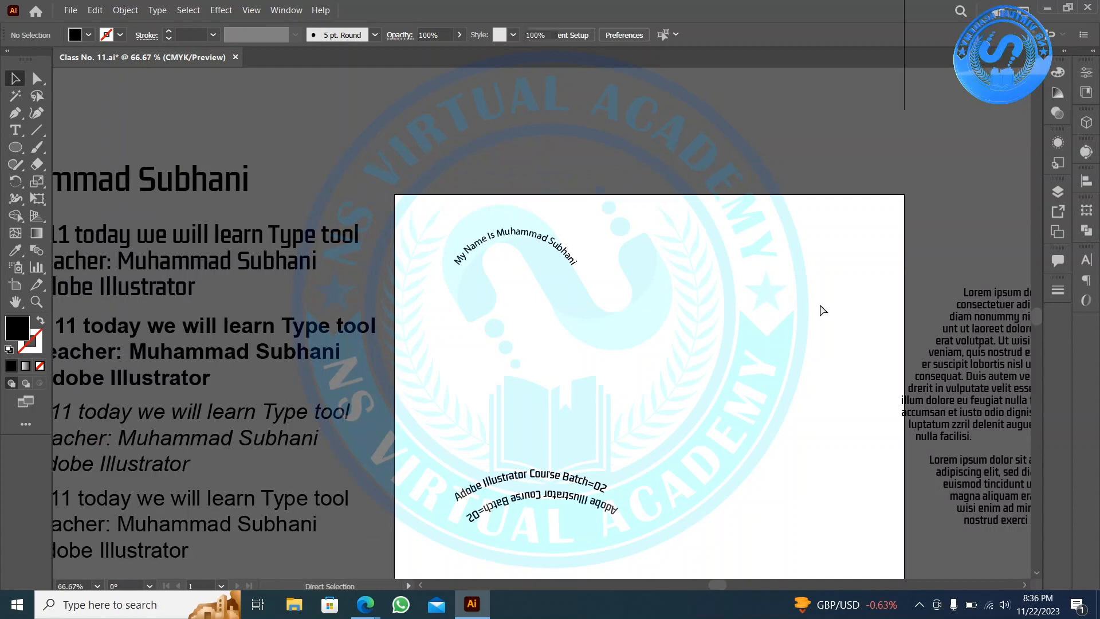
# - Paste the academy logo onto the artboard, then delete the circle with its curved name text
pyautogui.hotkey('ctrl', 'v')
pyautogui.moveTo(599, 332); pyautogui.dragTo(765, 304)
pyautogui.click(509, 236)
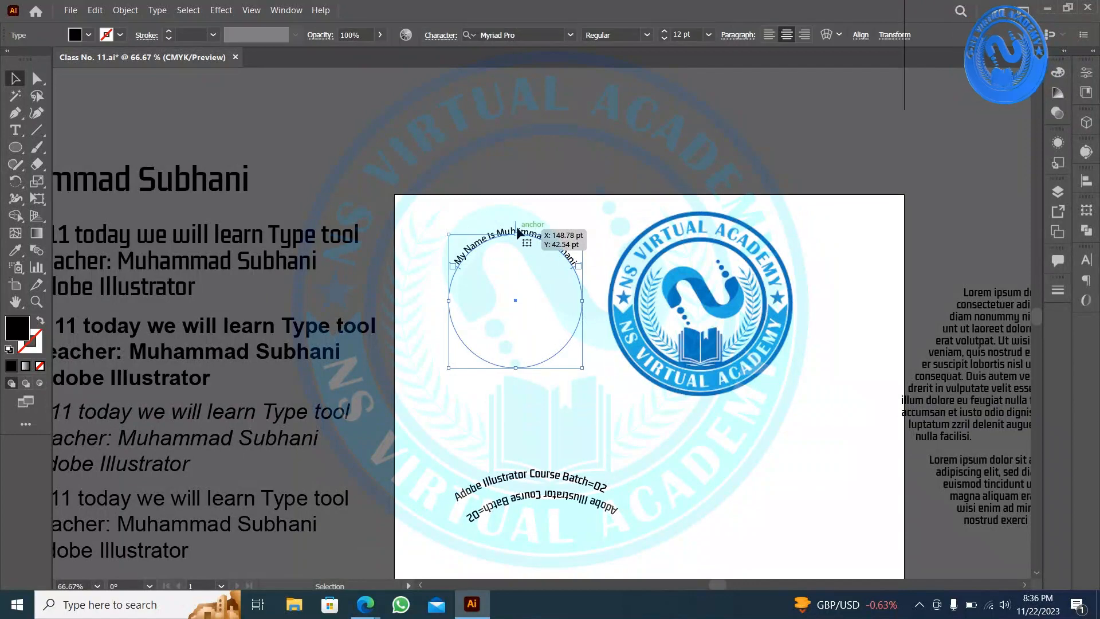
pyautogui.scroll(2, 515, 236)
pyautogui.click(515, 236)
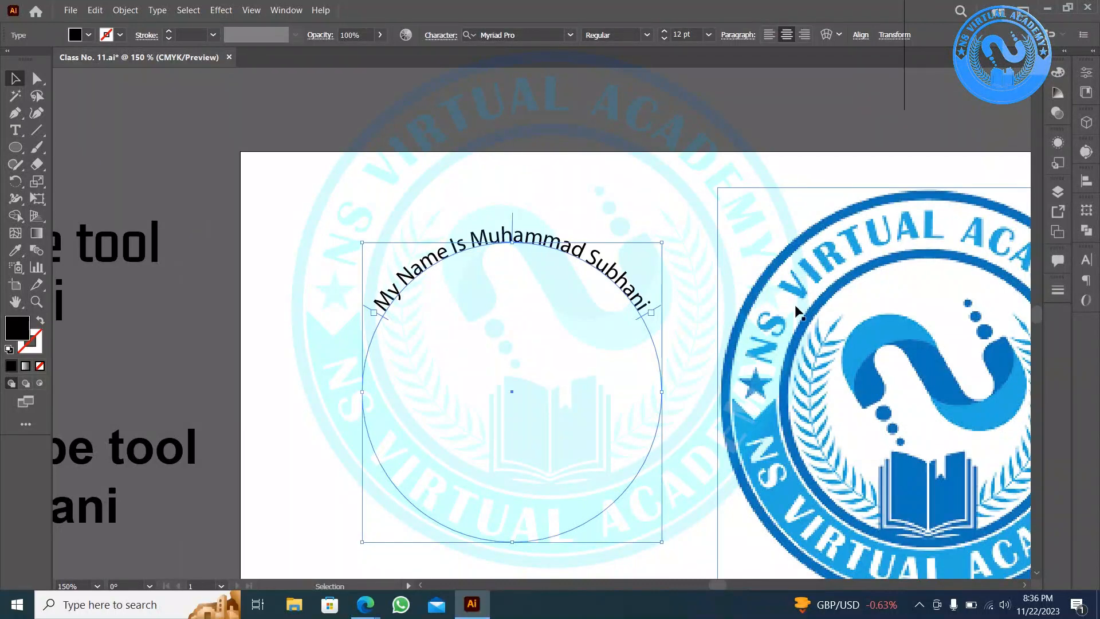
pyautogui.press('space')
pyautogui.moveTo(847, 461); pyautogui.dragTo(680, 405)
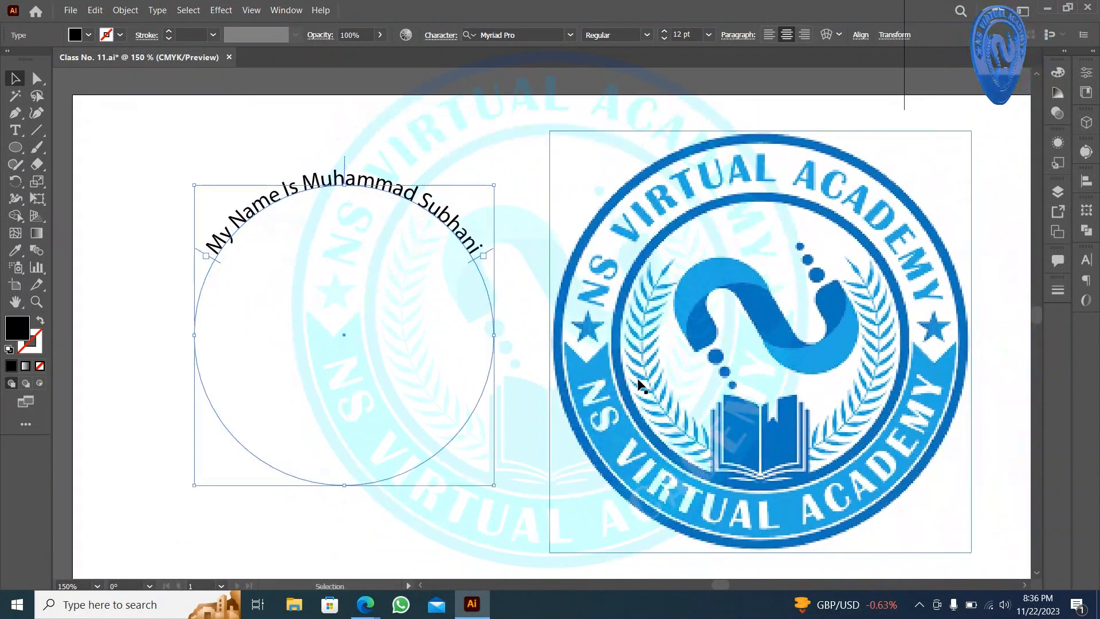
pyautogui.press('Delete')
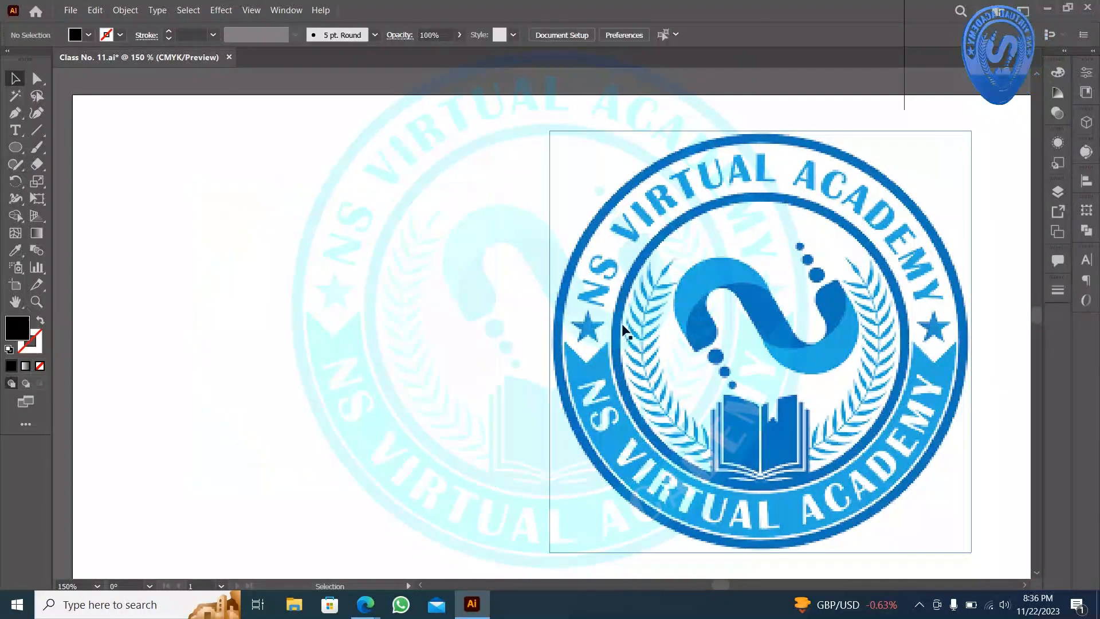
# - Delete the pasted logo image and show the Type tool variants
pyautogui.click(671, 252)
pyautogui.press('Delete')
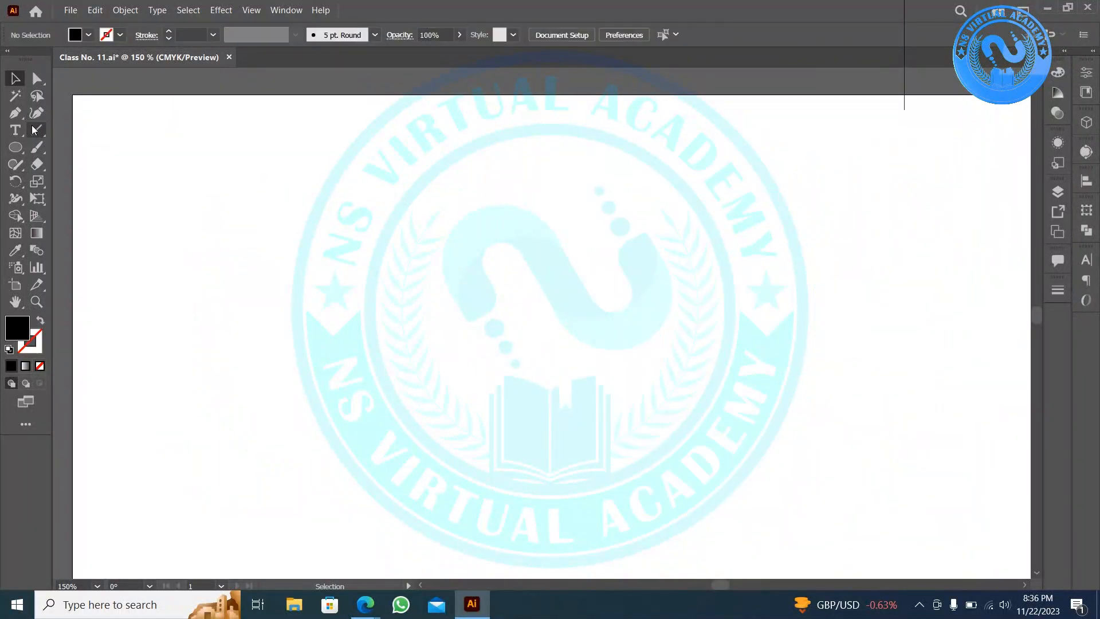
pyautogui.click(8, 132)
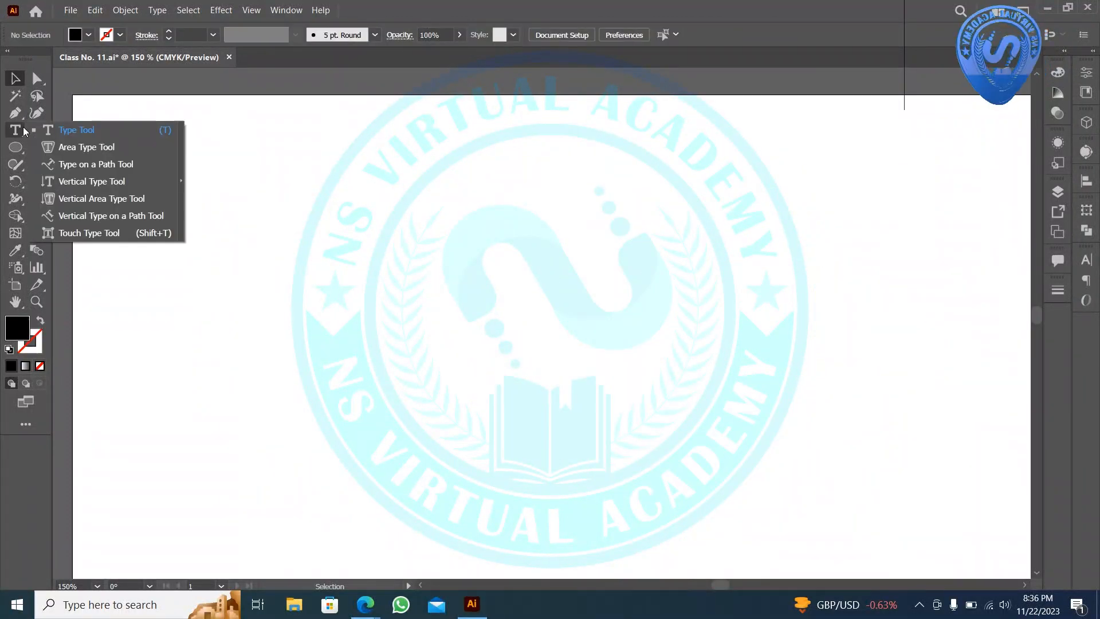
# - Create vertical type reading 'NSVirtualAcademy' near the artboard's top right
pyautogui.click(122, 181)
pyautogui.scroll(-2, 636, 329)
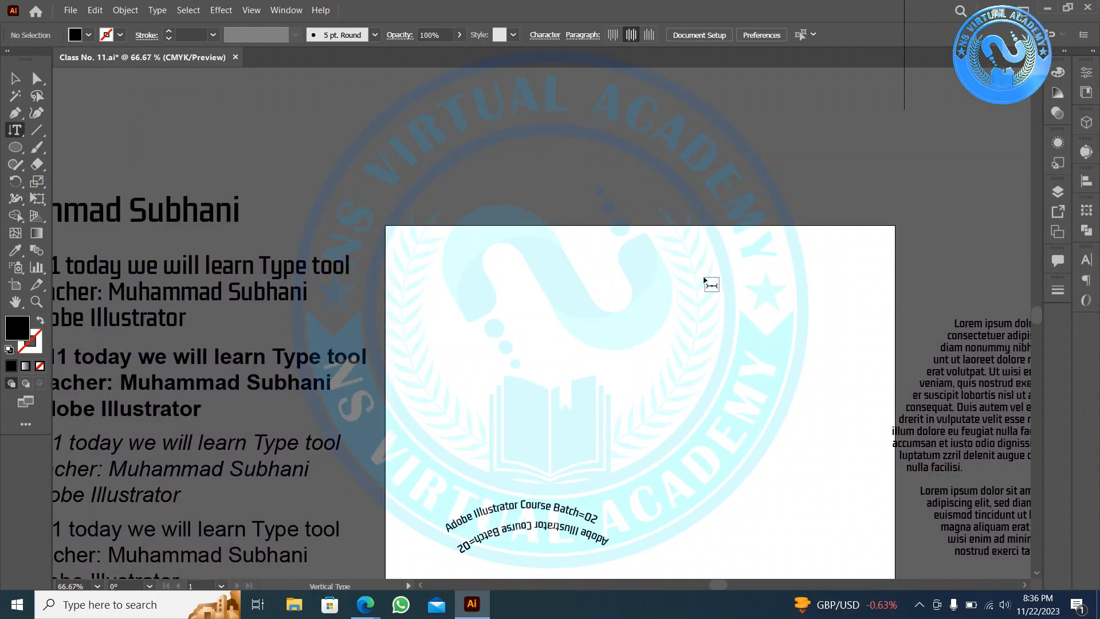
pyautogui.click(704, 281)
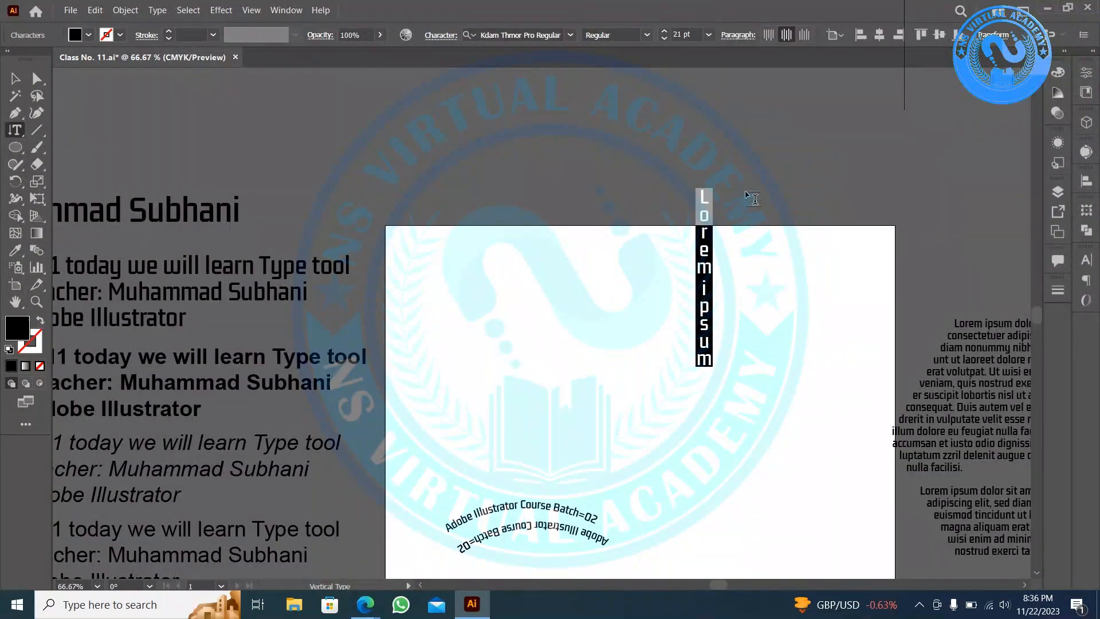
pyautogui.write('NS')
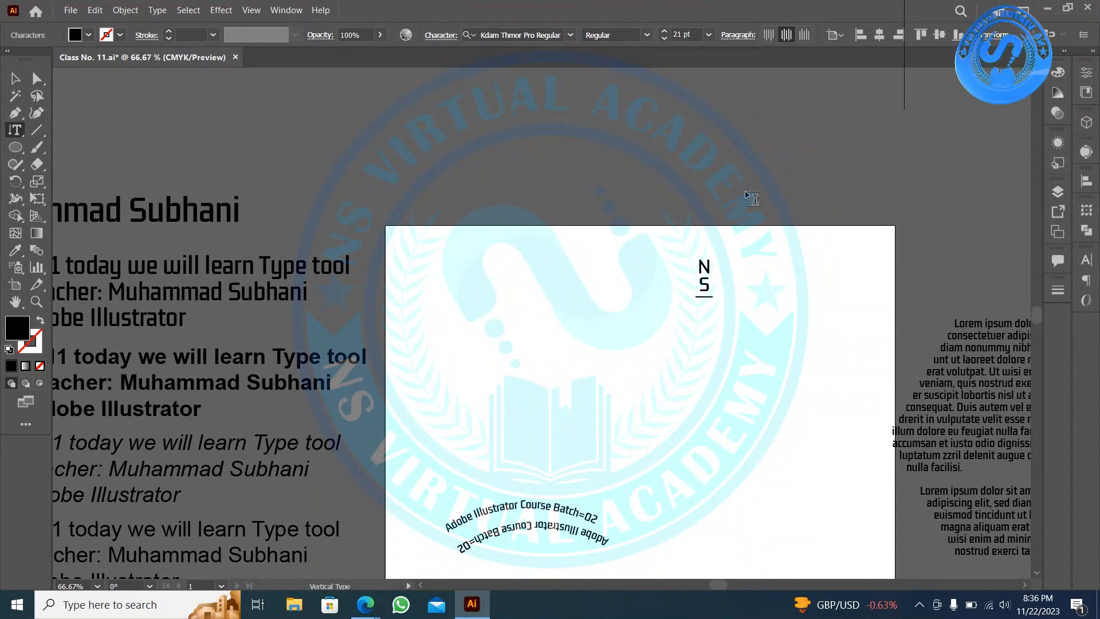
pyautogui.write('Virtu')
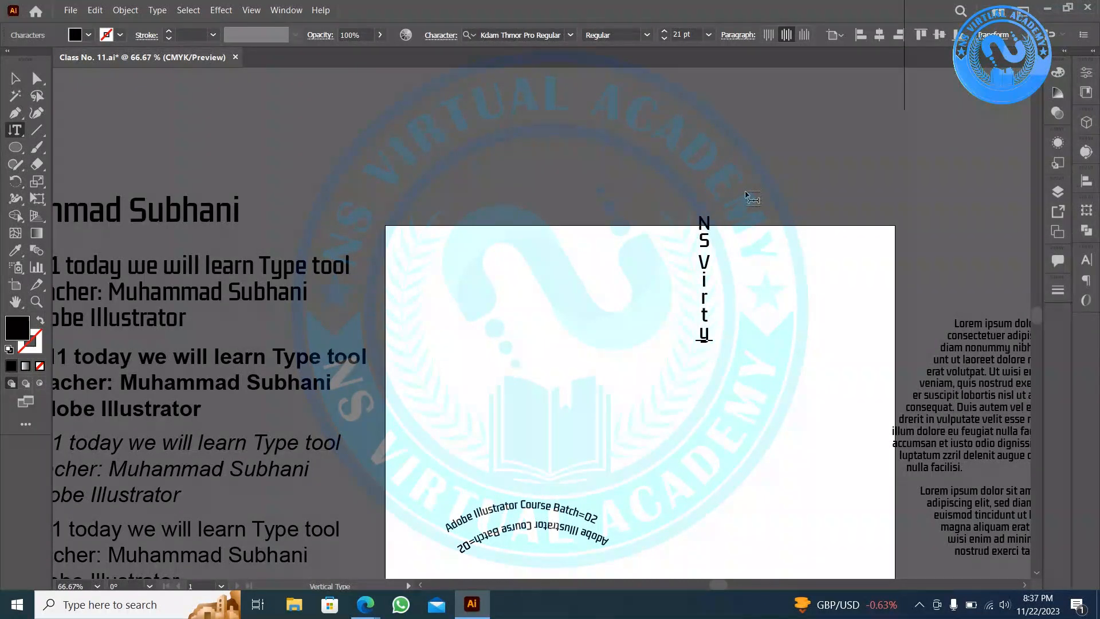
pyautogui.press('BackSpace')
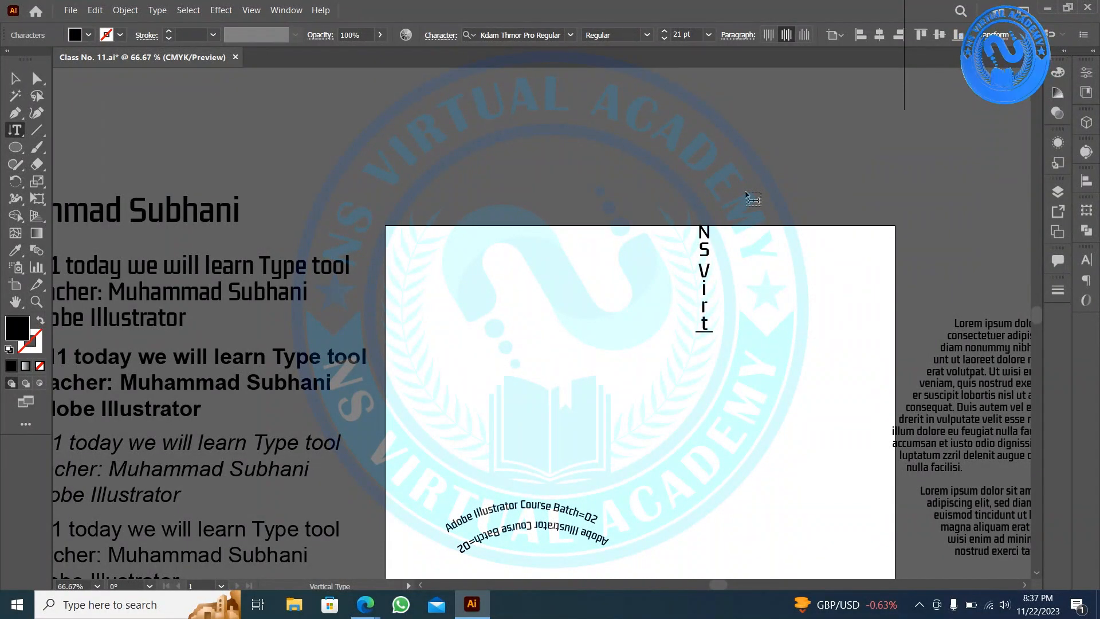
pyautogui.write('ualA')
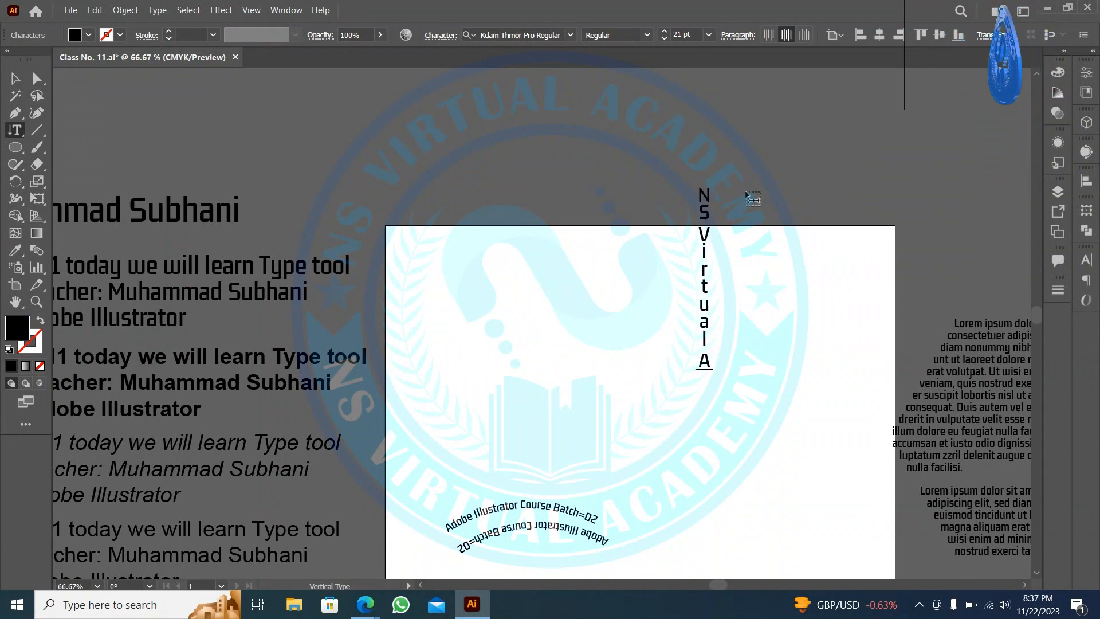
pyautogui.write('cademy')
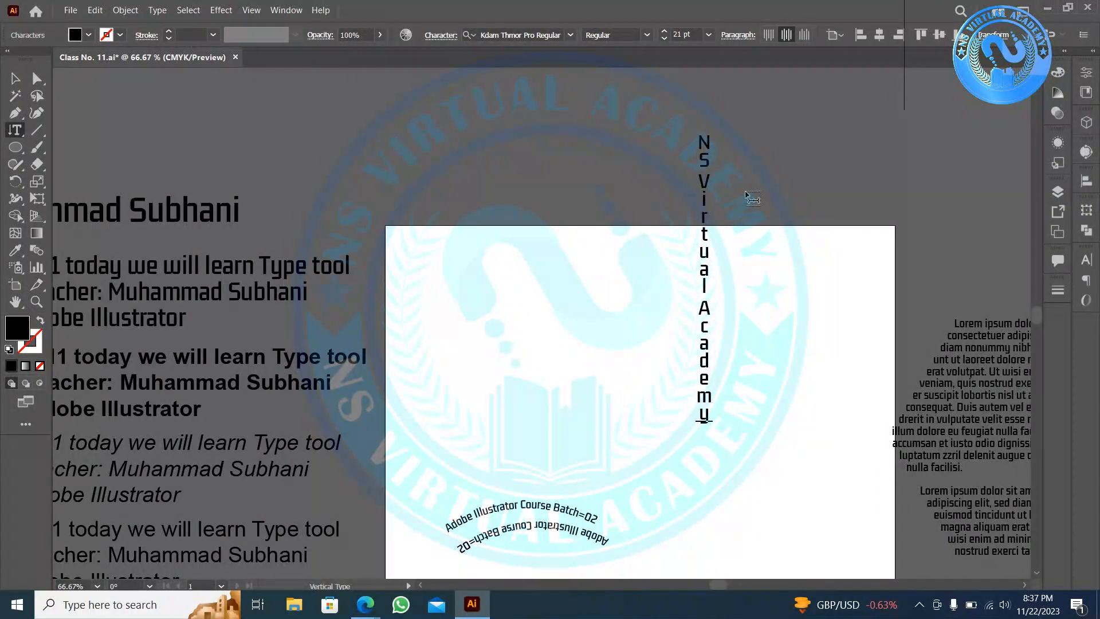
pyautogui.press('Escape')
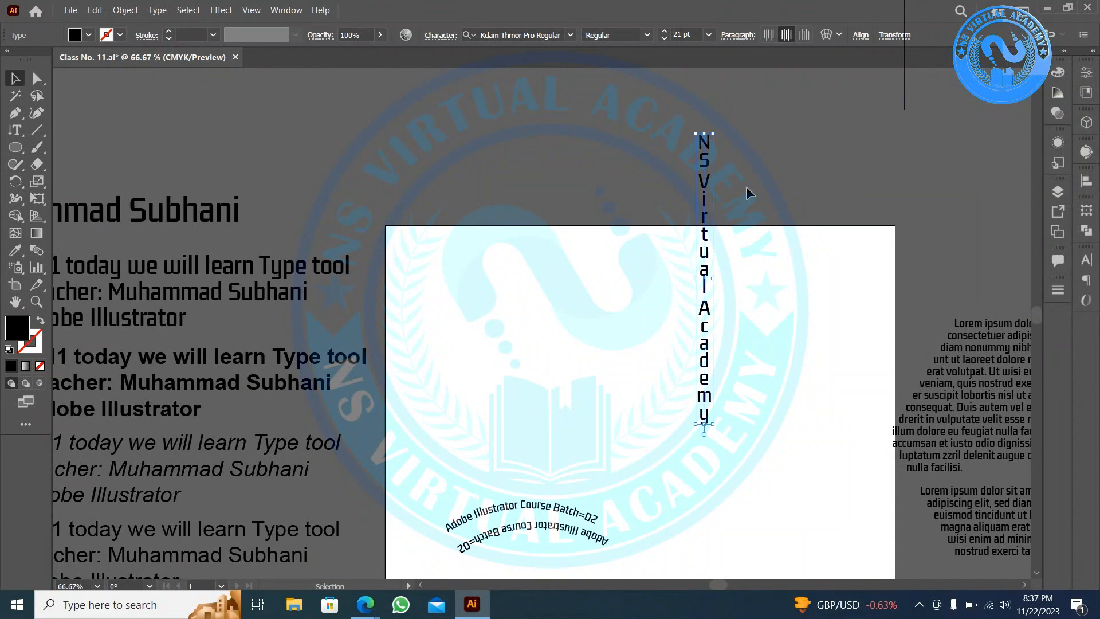
# - Move the vertical text down onto the artboard and bring the view back to it
pyautogui.moveTo(700, 170); pyautogui.dragTo(748, 365)
pyautogui.scroll(-3, 772, 368)
pyautogui.scroll(2, 791, 369)
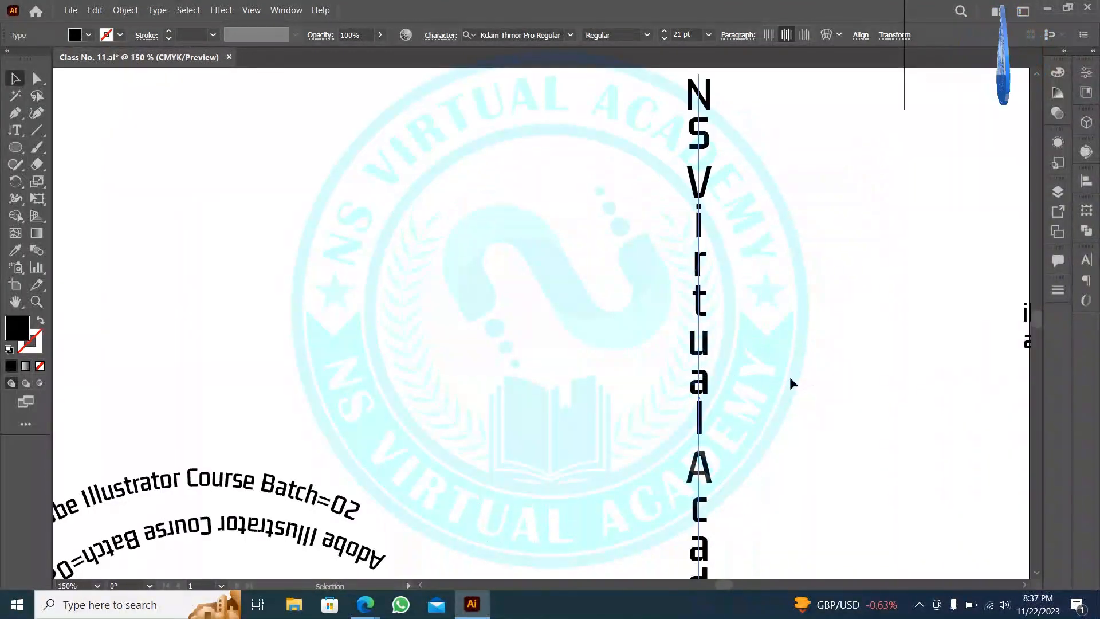
pyautogui.scroll(-1, 791, 368)
pyautogui.scroll(-1, 791, 366)
pyautogui.moveTo(874, 405); pyautogui.dragTo(720, 325)
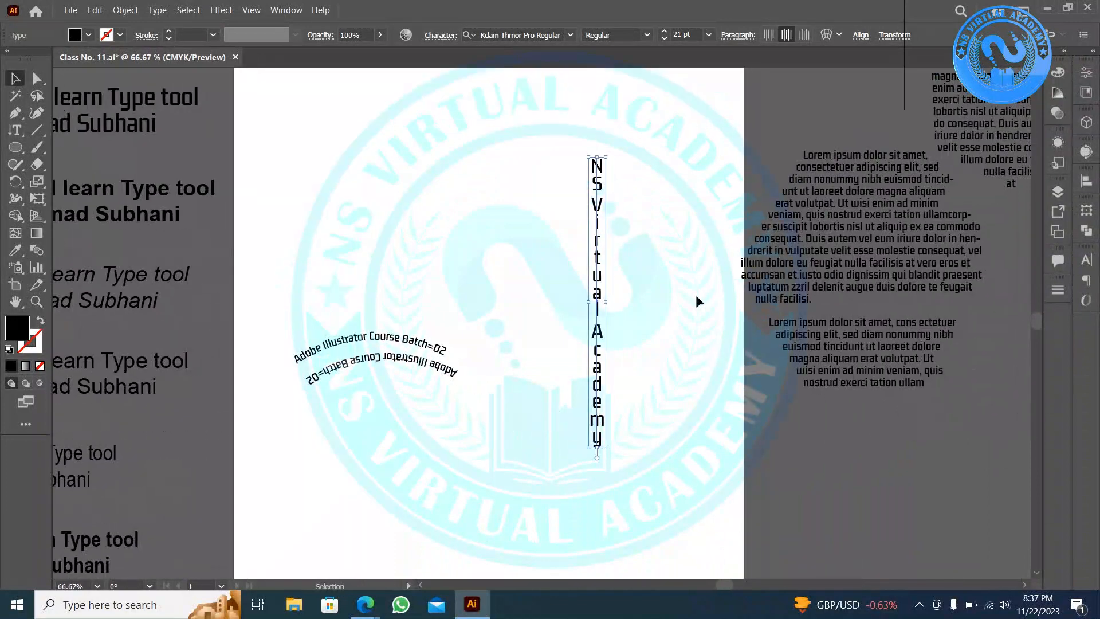
# - Draw a tall rectangle over the vertical text and fill it yellow
pyautogui.click(12, 147)
pyautogui.click(66, 155)
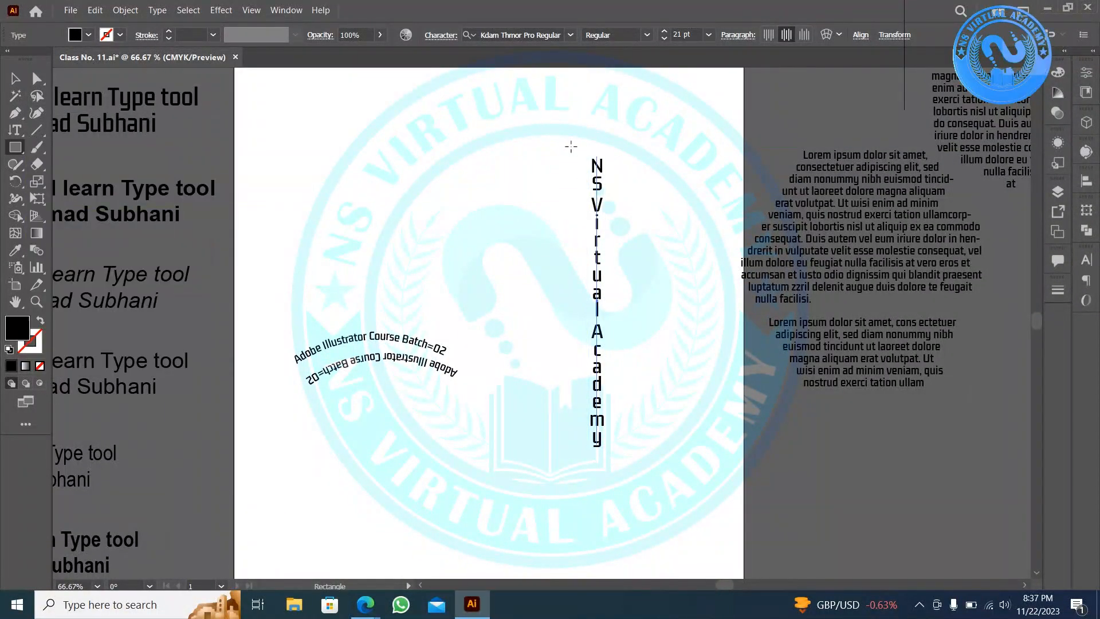
pyautogui.moveTo(571, 146); pyautogui.dragTo(625, 459)
pyautogui.press('v')
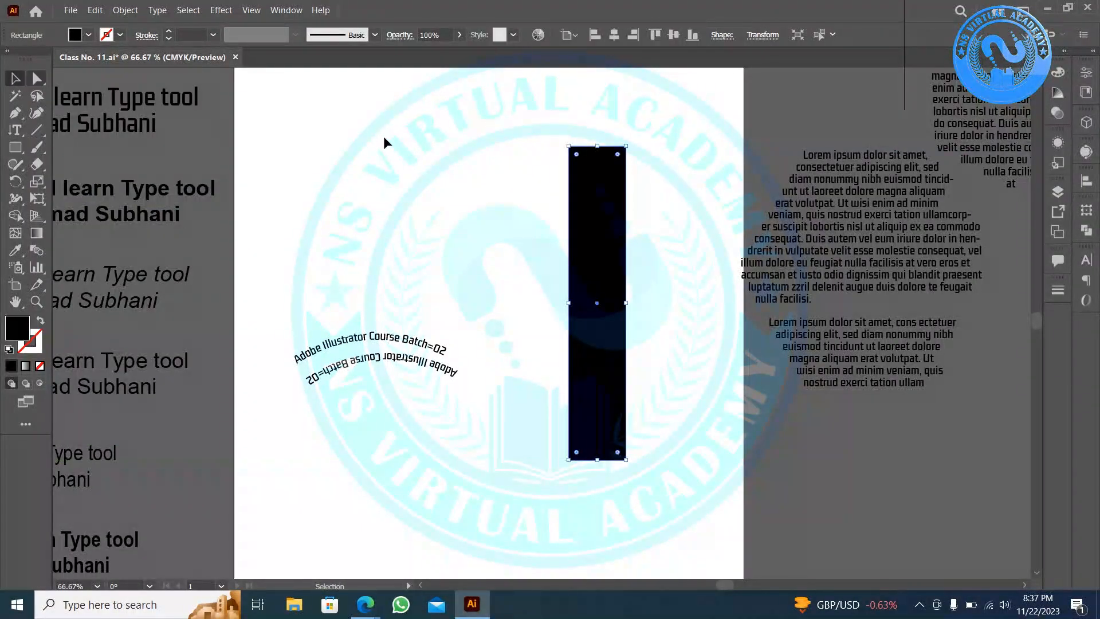
pyautogui.click(89, 35)
pyautogui.click(66, 62)
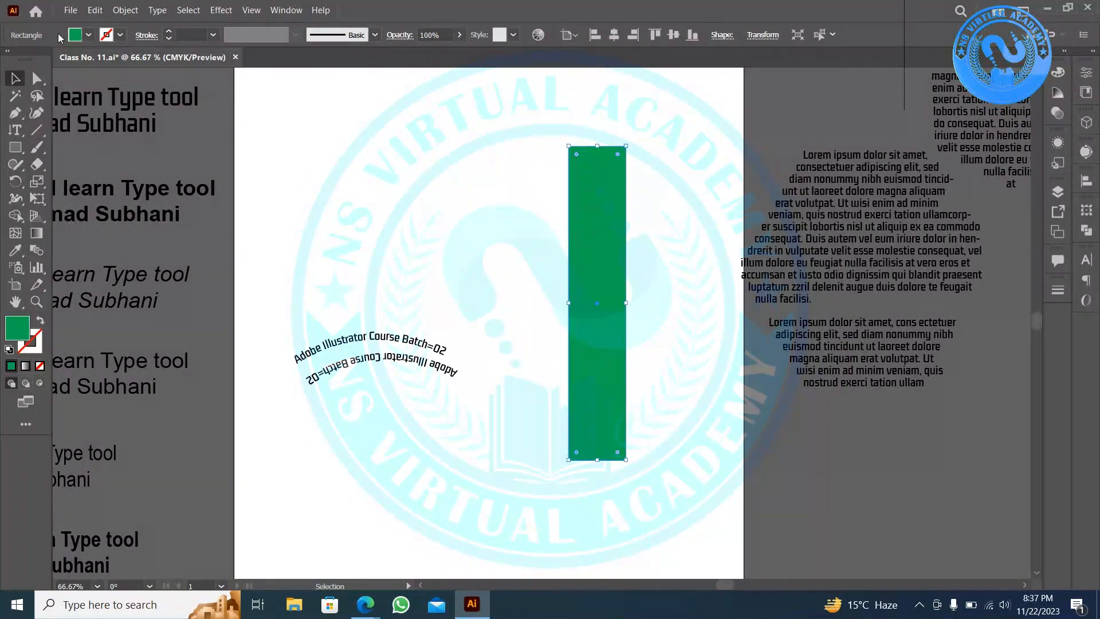
pyautogui.click(89, 35)
pyautogui.click(56, 62)
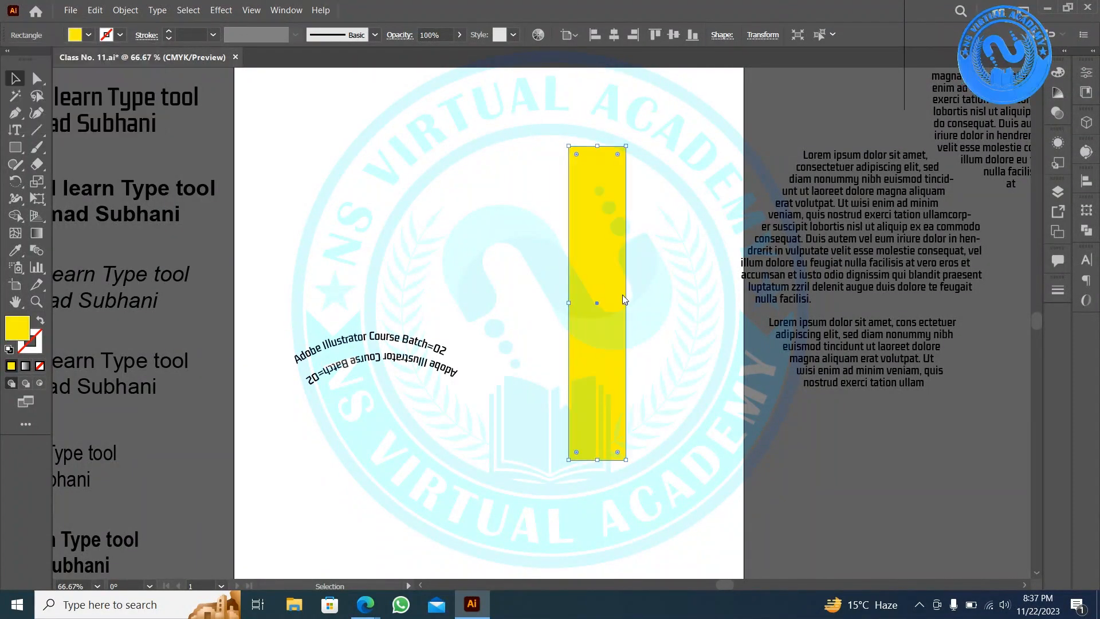
# - Send the yellow rectangle behind the vertical text
pyautogui.doubleClick(621, 293)
pyautogui.doubleClick(657, 250)
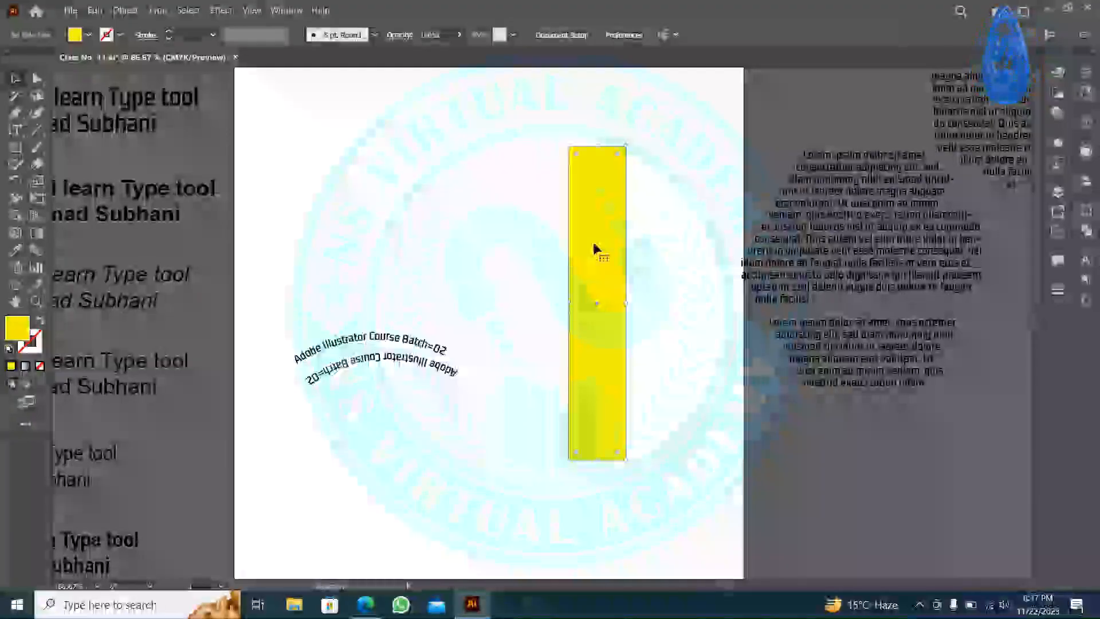
pyautogui.rightClick(594, 243)
pyautogui.moveTo(659, 469)
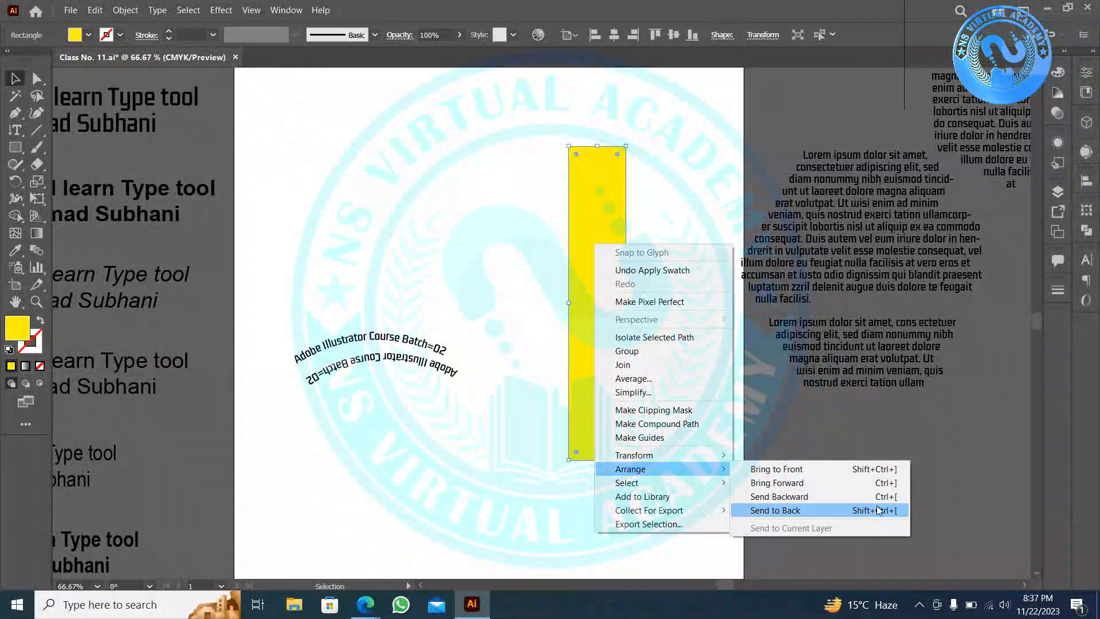
pyautogui.click(878, 510)
# - Centre the vertical text on the yellow bar, using the bar as the key object
pyautogui.click(702, 307)
pyautogui.moveTo(696, 359); pyautogui.dragTo(594, 180)
pyautogui.click(661, 109)
pyautogui.click(612, 165)
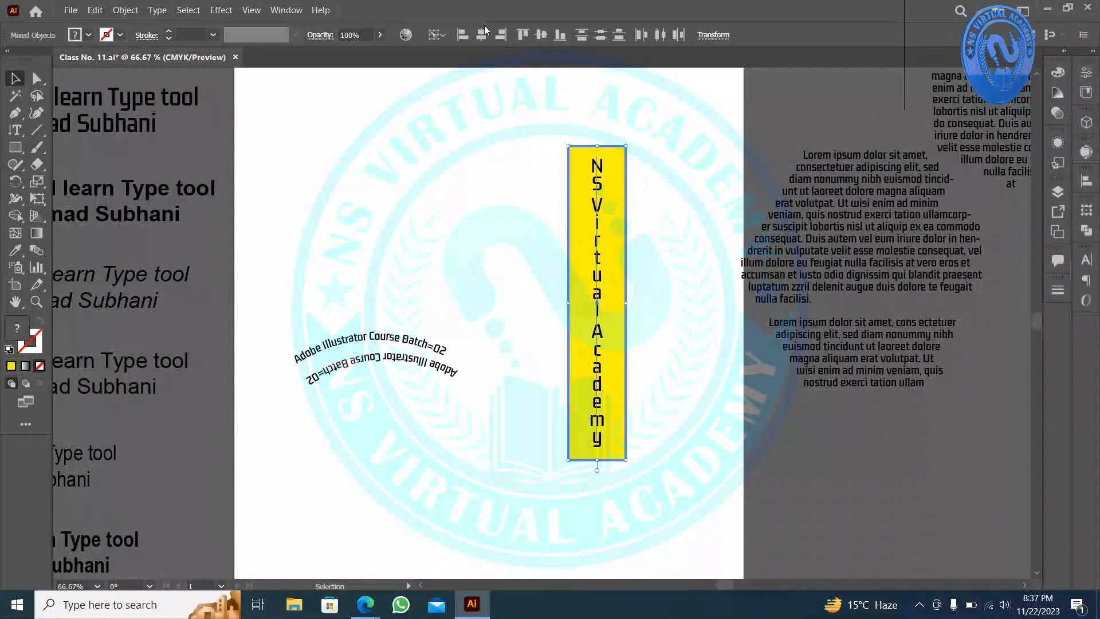
pyautogui.click(541, 35)
pyautogui.click(496, 218)
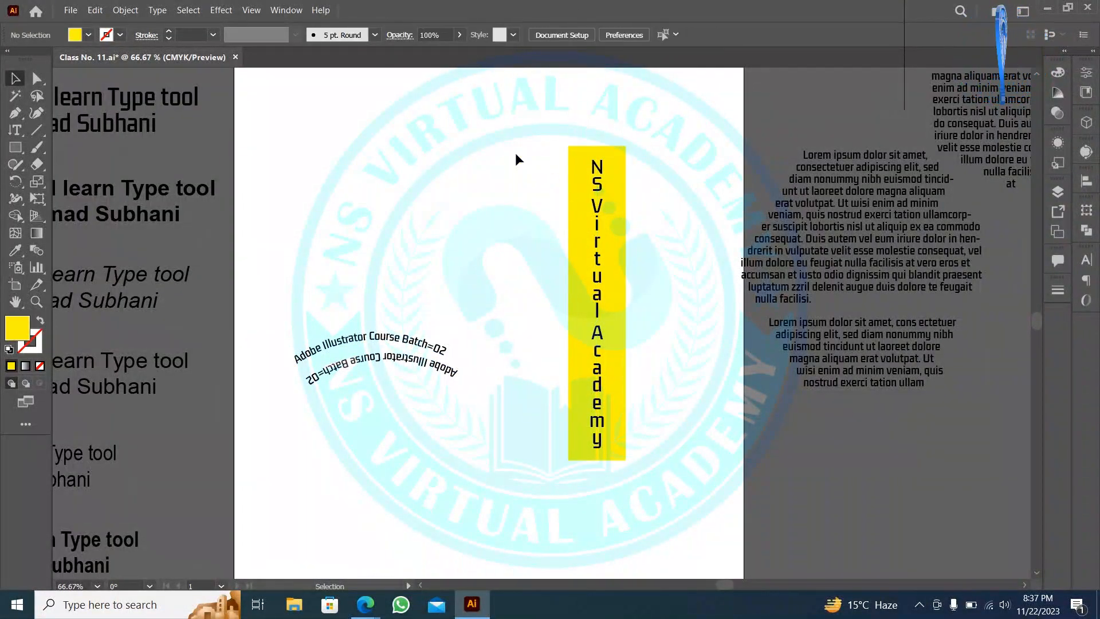
# - Move the bar and text up-right, then narrow the yellow bar to about 44 pt wide
pyautogui.moveTo(515, 159); pyautogui.dragTo(657, 174)
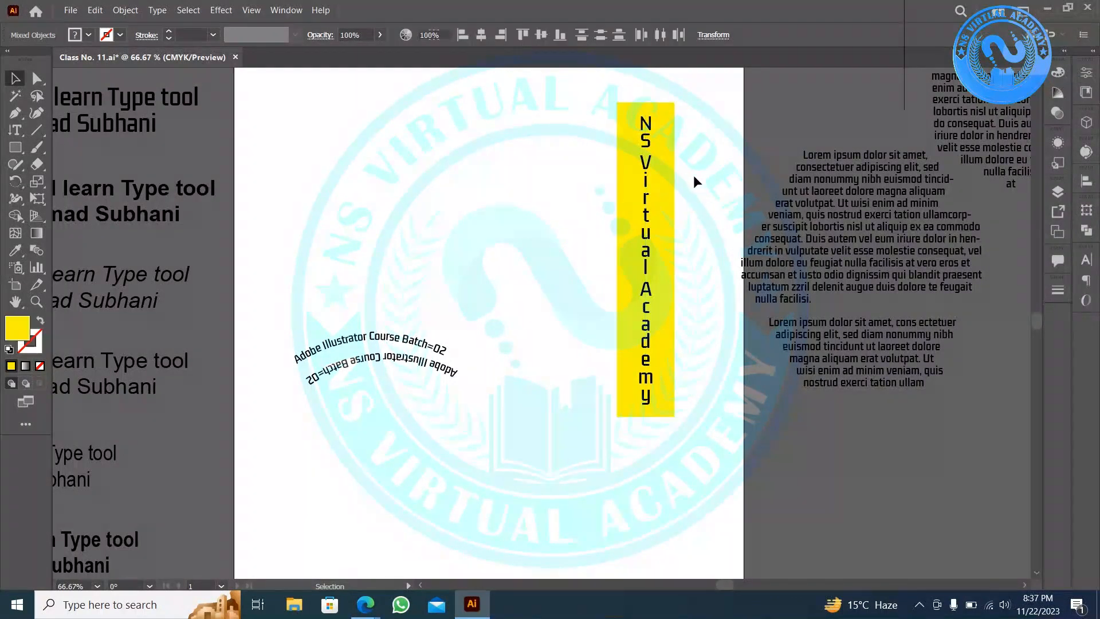
pyautogui.click(694, 177)
pyautogui.hotkey('ctrl', '1')
pyautogui.click(681, 236)
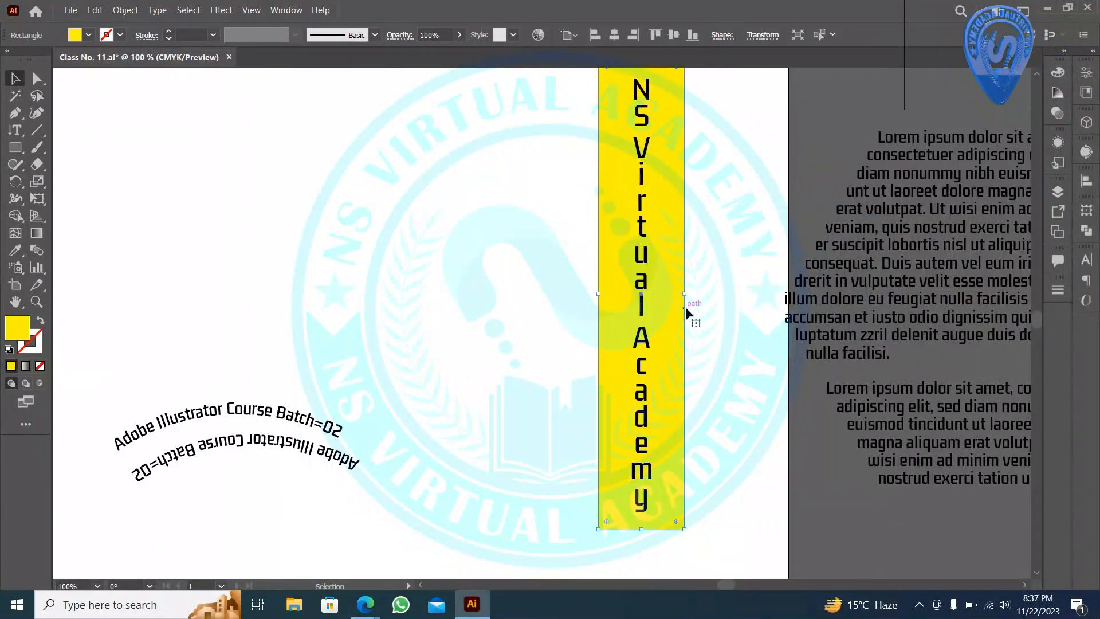
pyautogui.moveTo(685, 292); pyautogui.dragTo(668, 291)
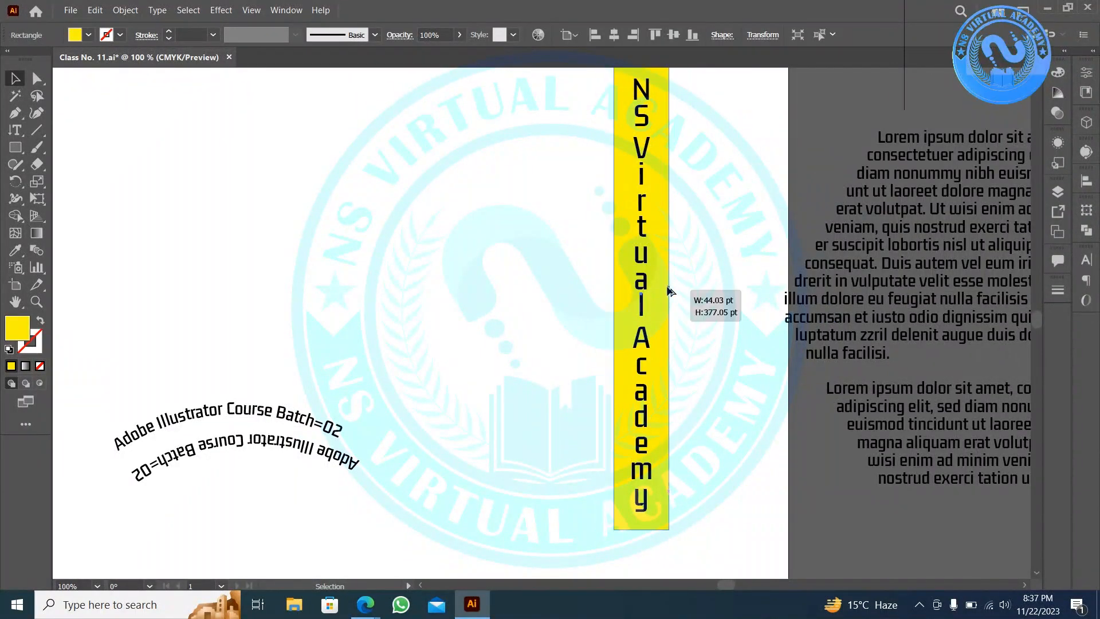
pyautogui.click(696, 290)
# - Select the bar with its text and move both near the artboard's top-right edge
pyautogui.scroll(-2, 696, 291)
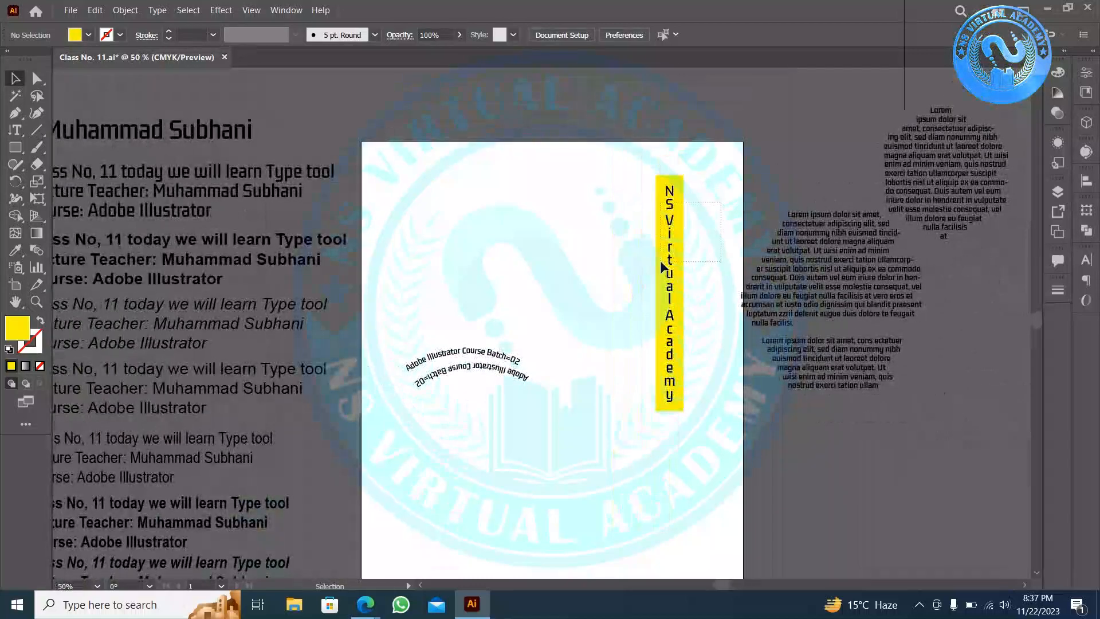
pyautogui.moveTo(721, 201); pyautogui.dragTo(661, 262)
pyautogui.scroll(1, 700, 213)
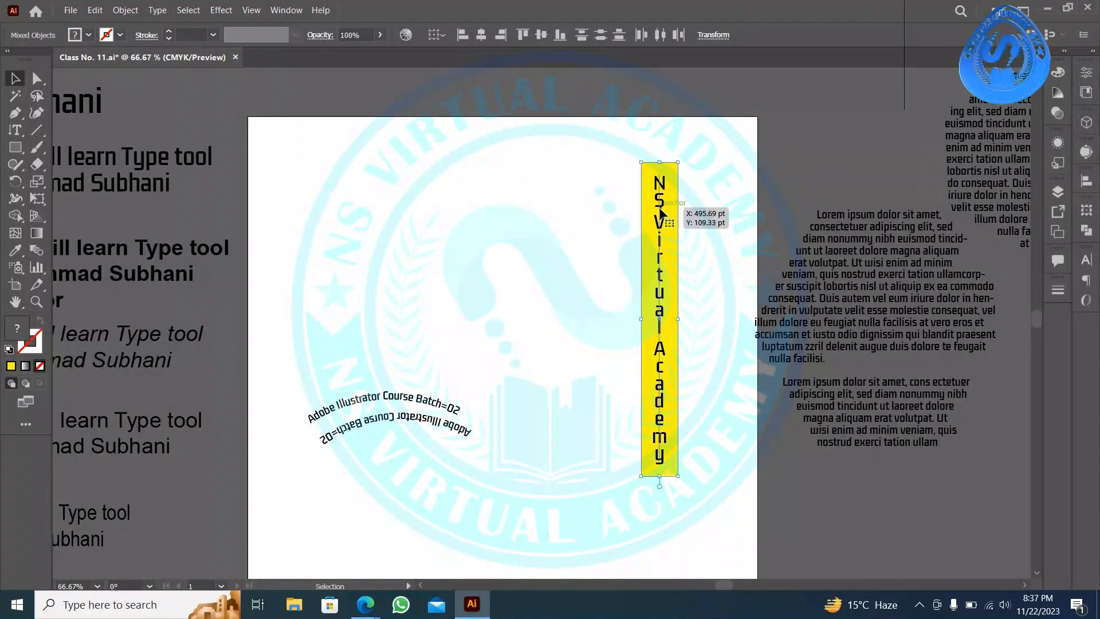
pyautogui.moveTo(662, 210); pyautogui.dragTo(701, 182)
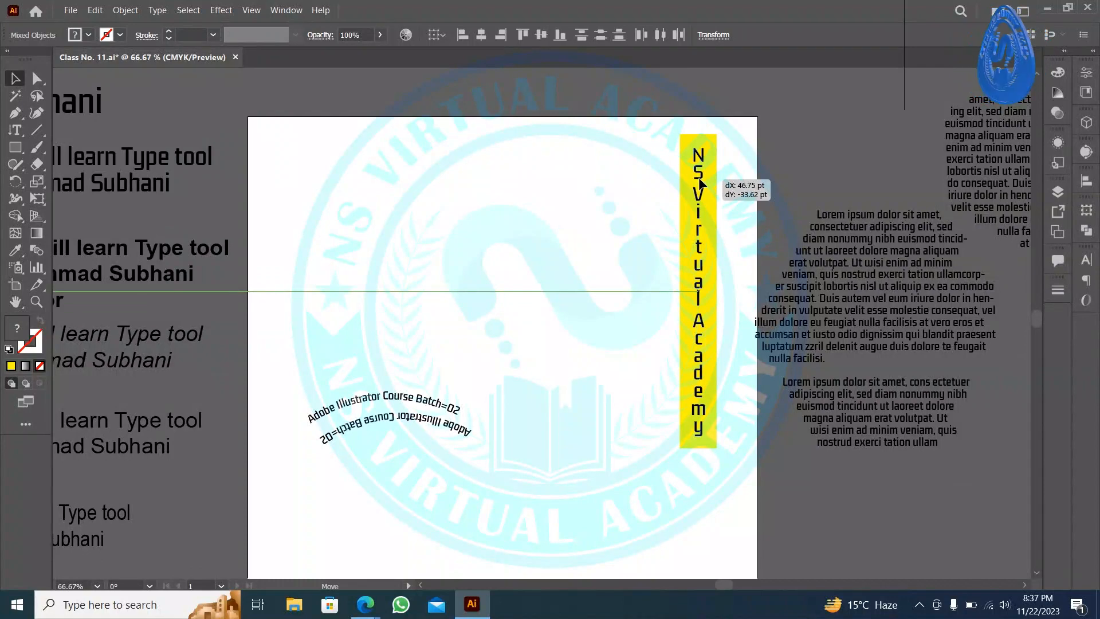
pyautogui.moveTo(700, 183); pyautogui.dragTo(701, 182)
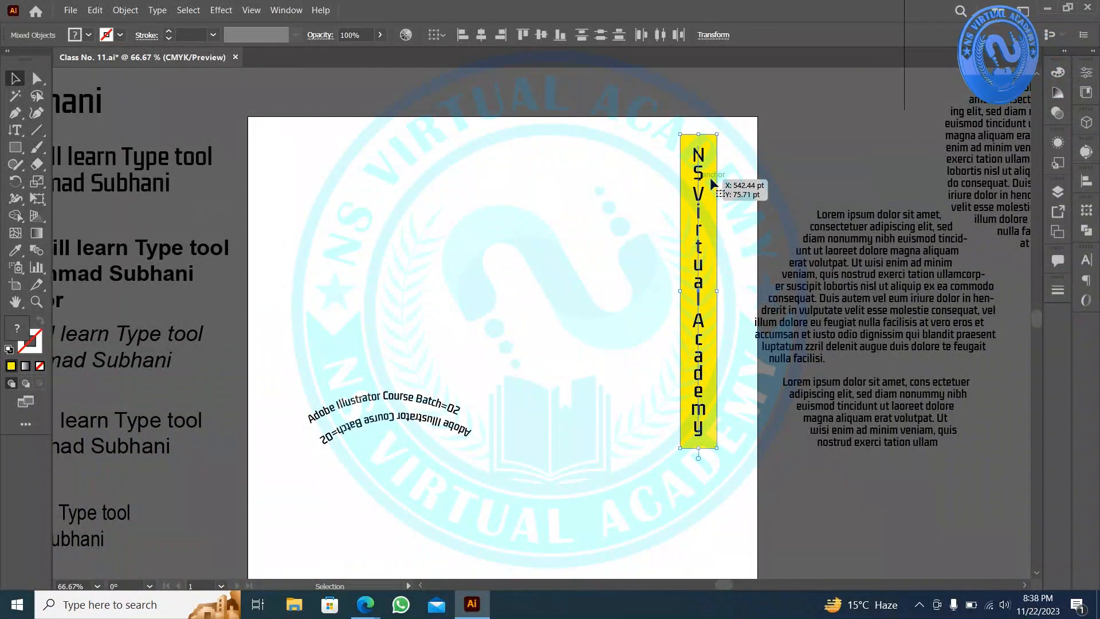
pyautogui.click(606, 184)
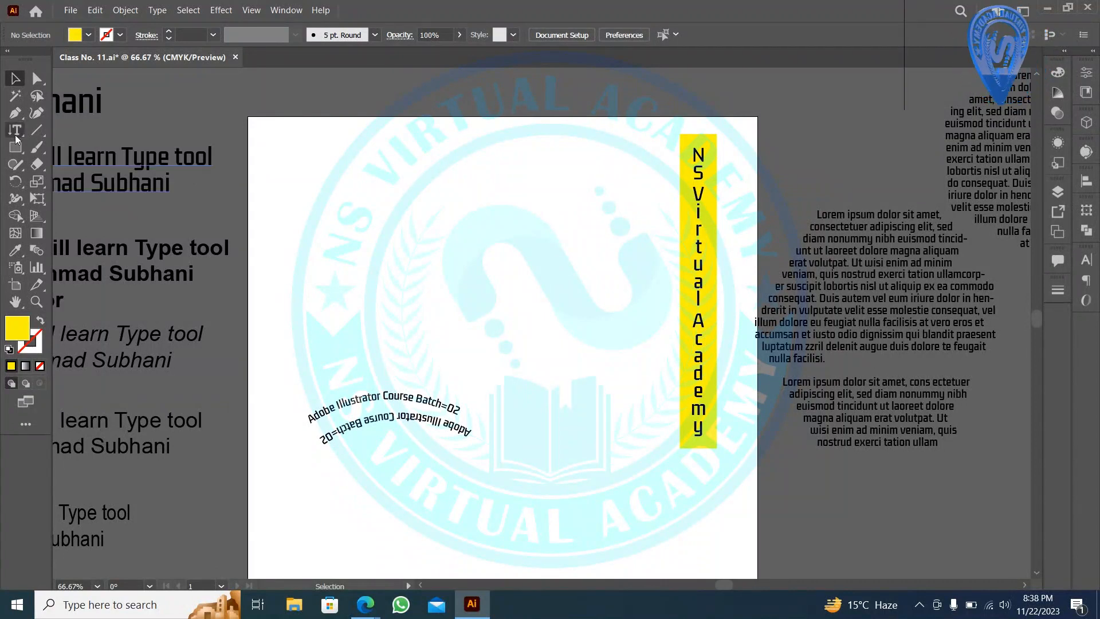
pyautogui.moveTo(15, 138); pyautogui.dragTo(95, 136)
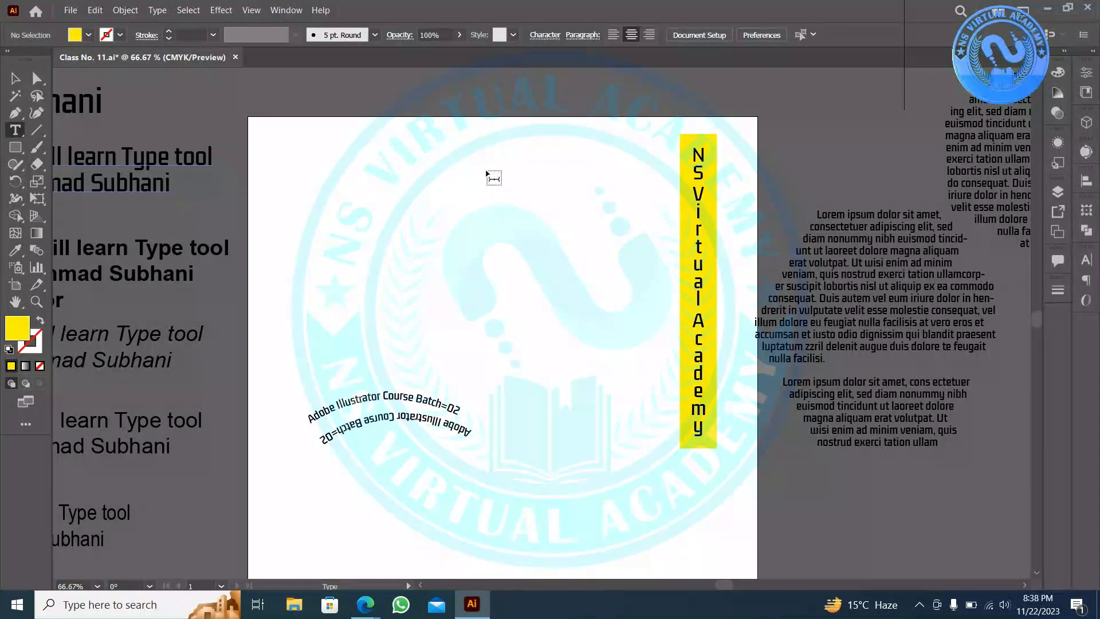
pyautogui.click(607, 176)
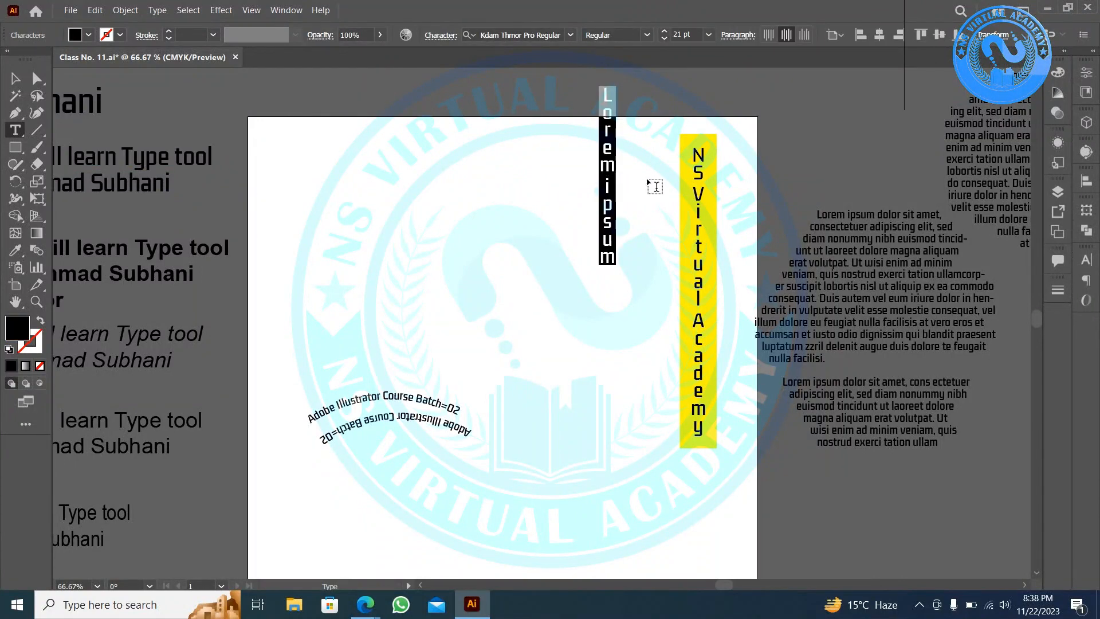
pyautogui.press('Escape')
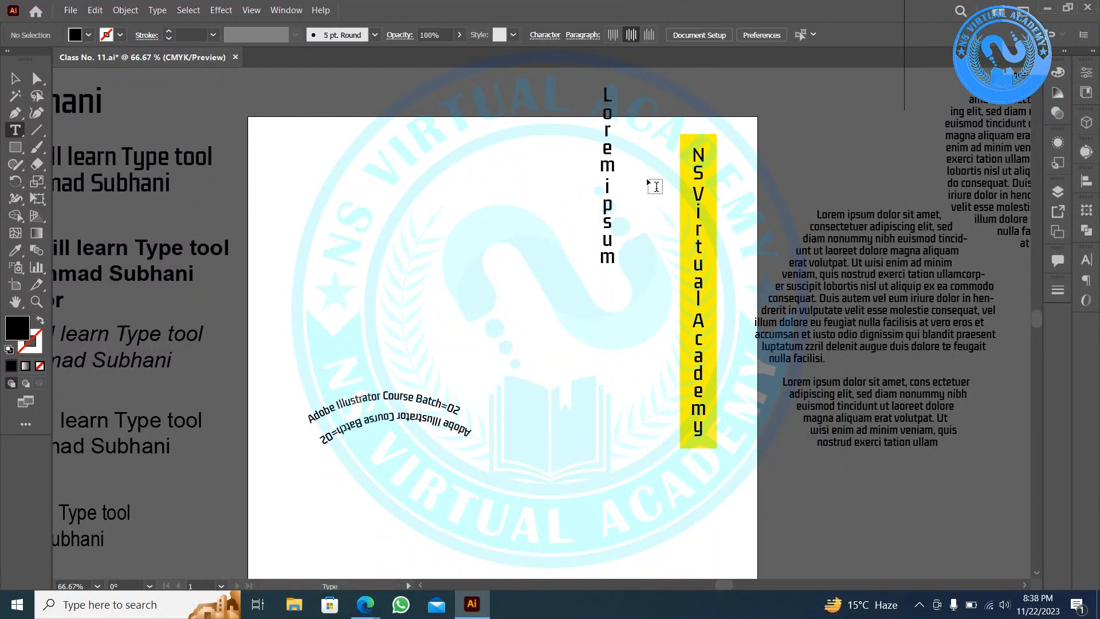
pyautogui.click(332, 179)
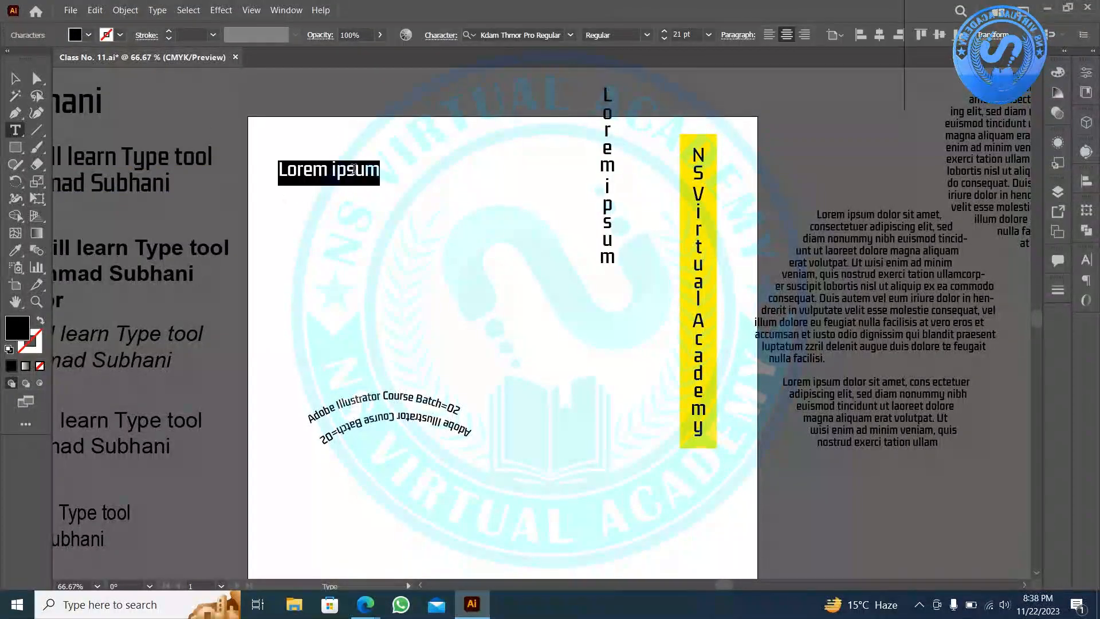
pyautogui.press('Escape')
pyautogui.click(544, 161)
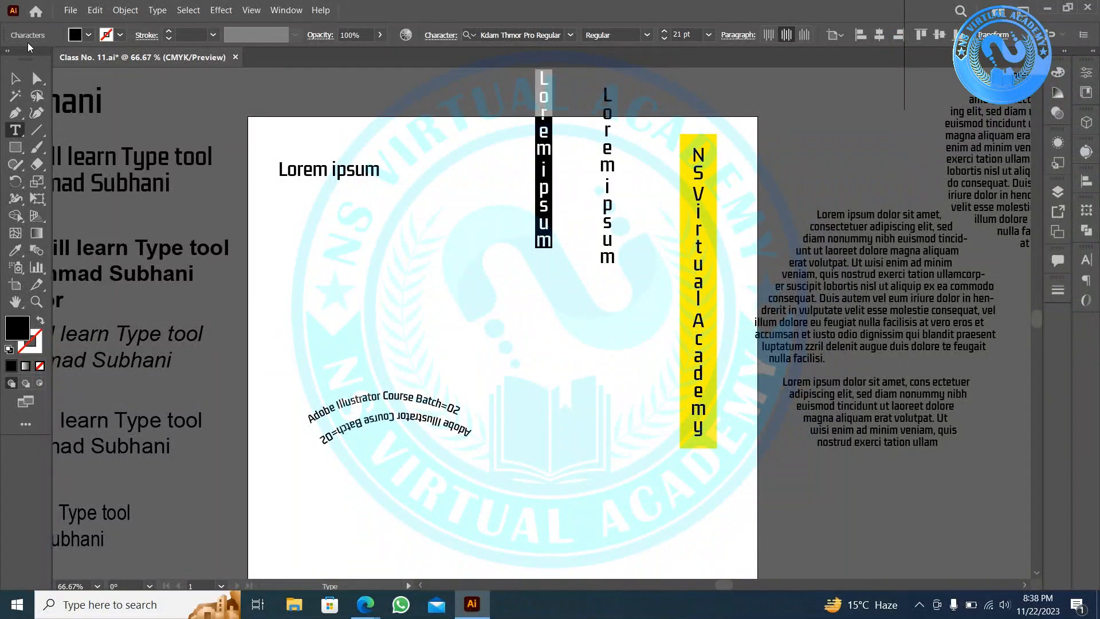
pyautogui.click(19, 73)
pyautogui.moveTo(676, 95); pyautogui.dragTo(439, 116)
pyautogui.press('Delete')
pyautogui.click(334, 168)
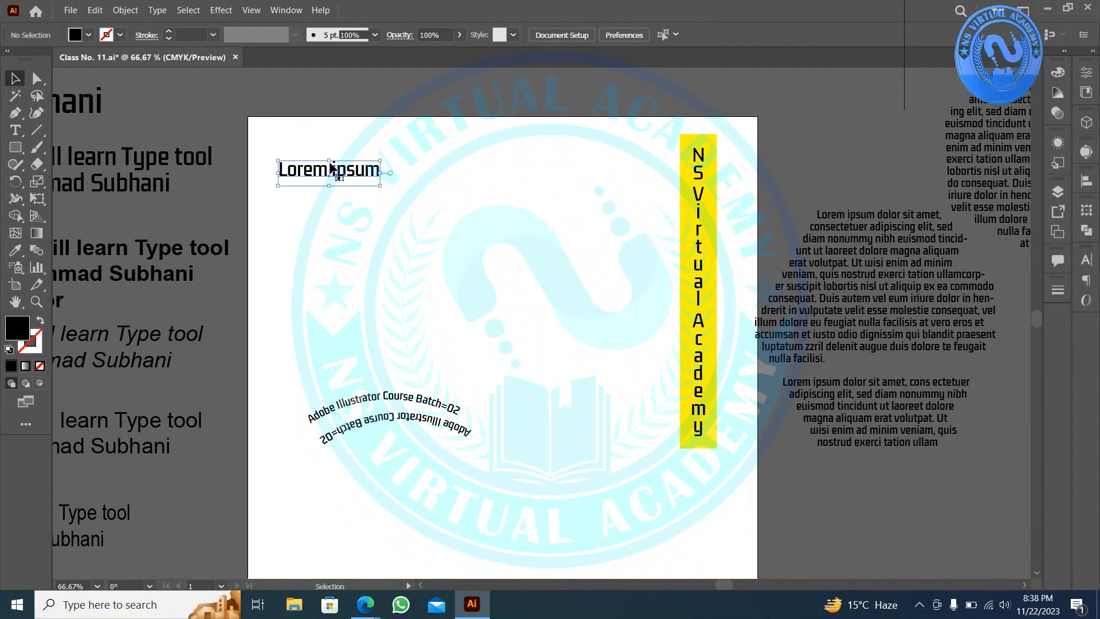
pyautogui.press('Delete')
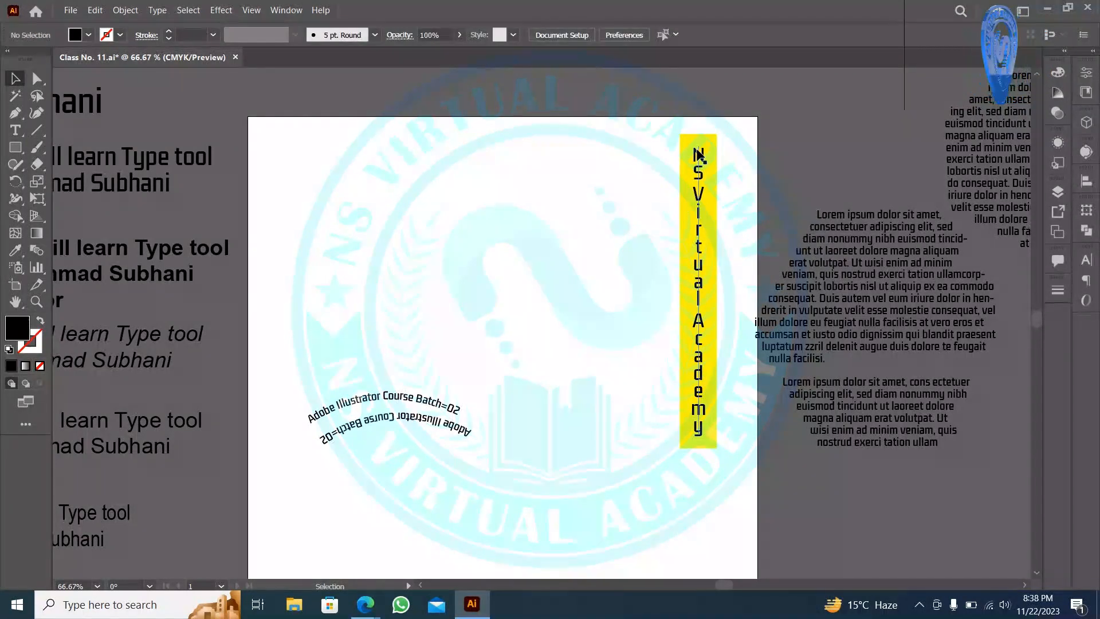
# - Draw a vertical area text frame filled with placeholder text using the Vertical Type tool
pyautogui.click(8, 138)
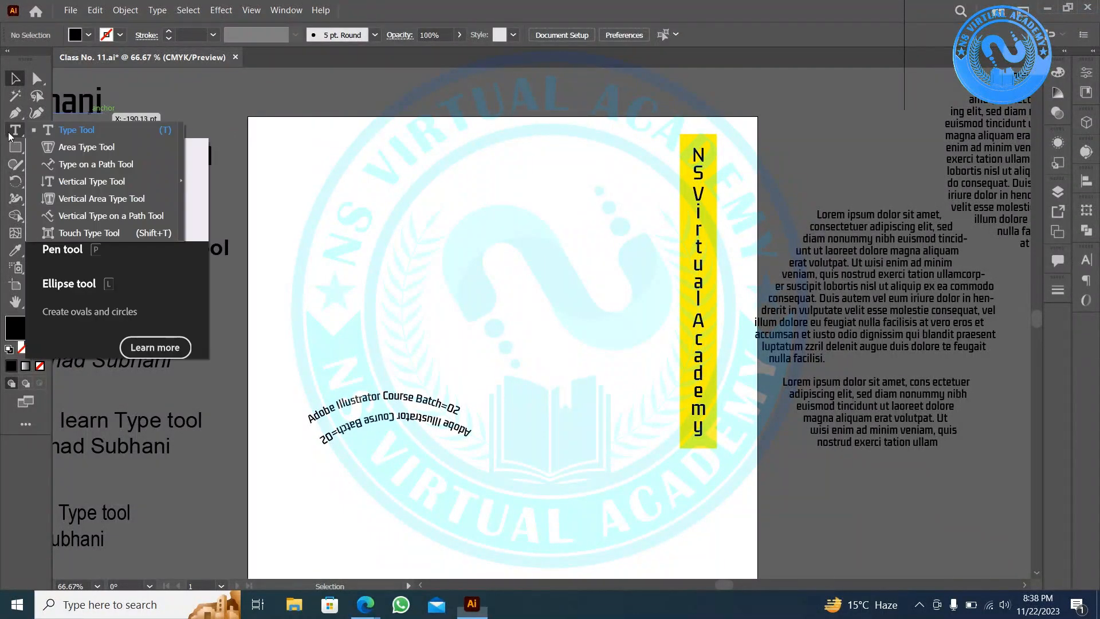
pyautogui.click(98, 184)
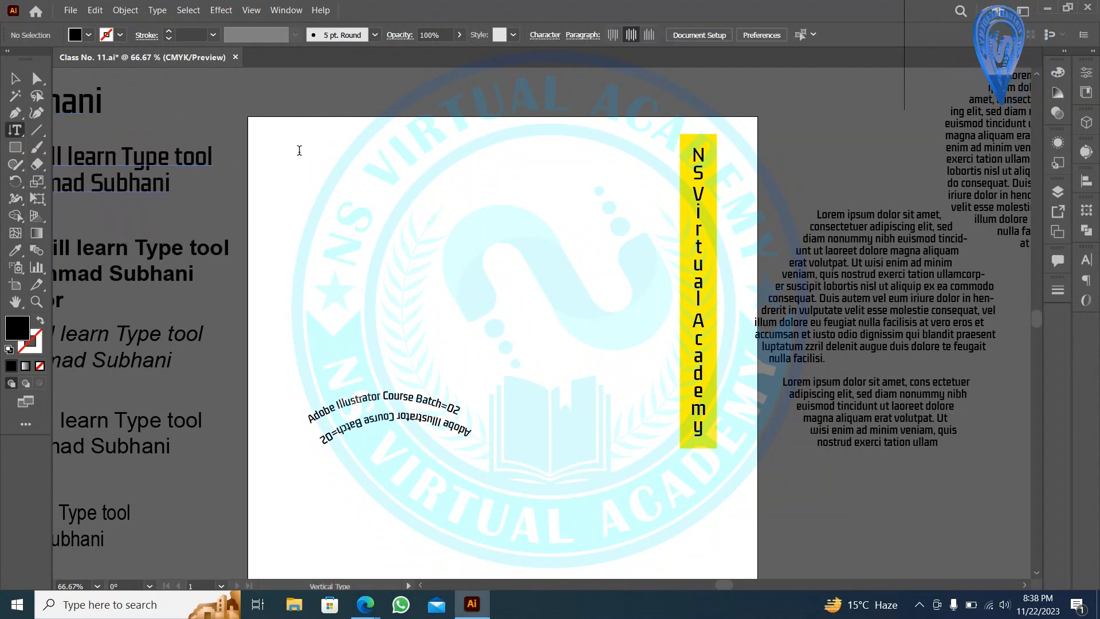
pyautogui.moveTo(299, 155); pyautogui.dragTo(567, 335)
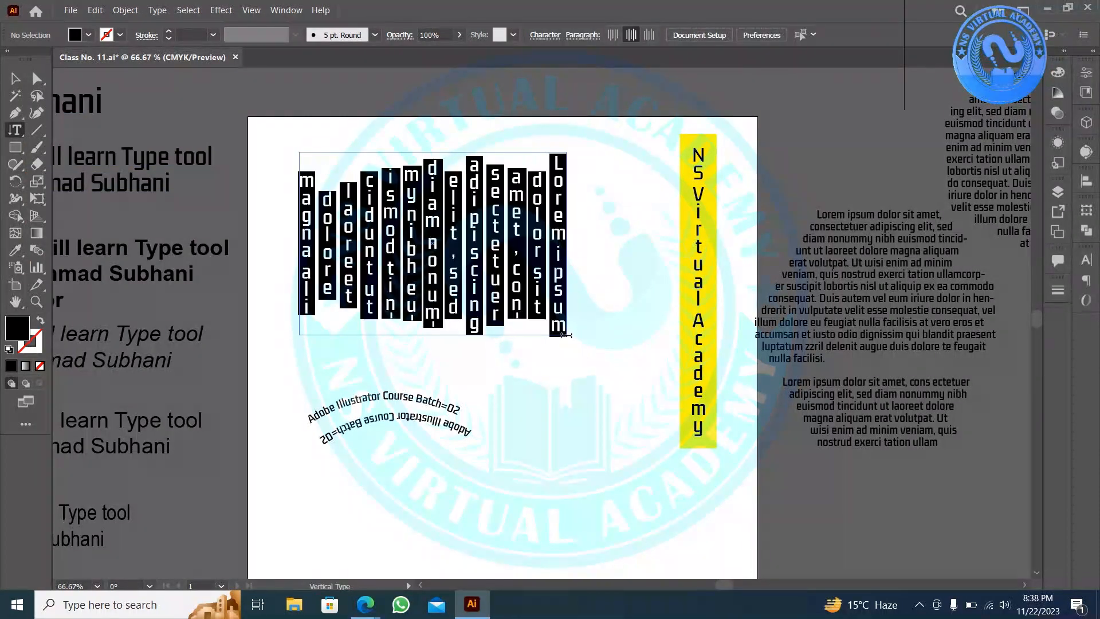
pyautogui.click(16, 79)
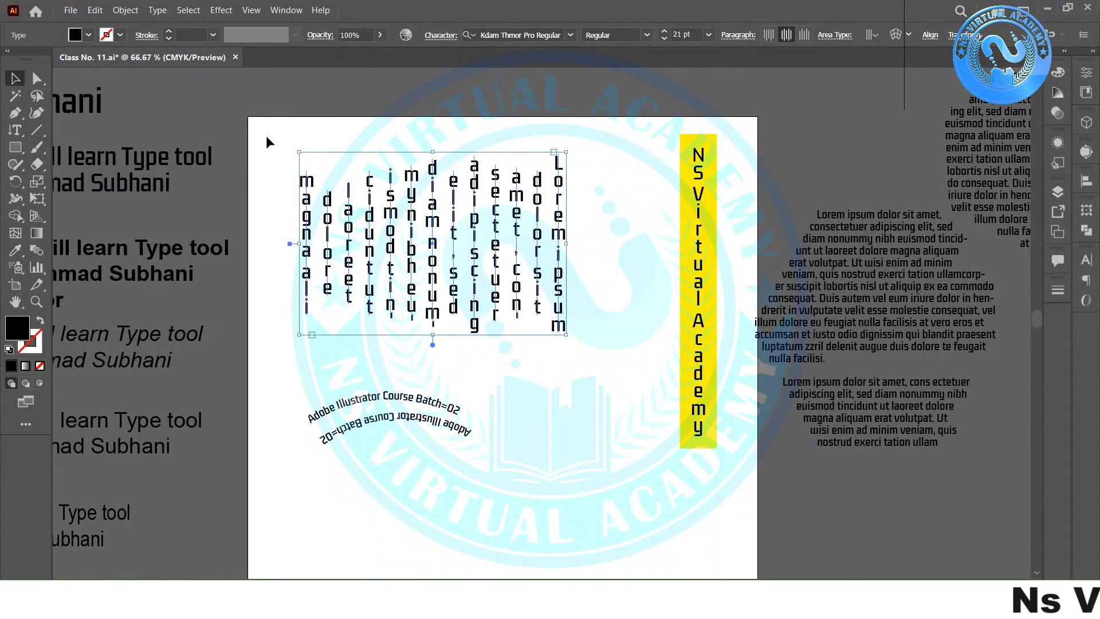
pyautogui.click(267, 139)
pyautogui.click(314, 199)
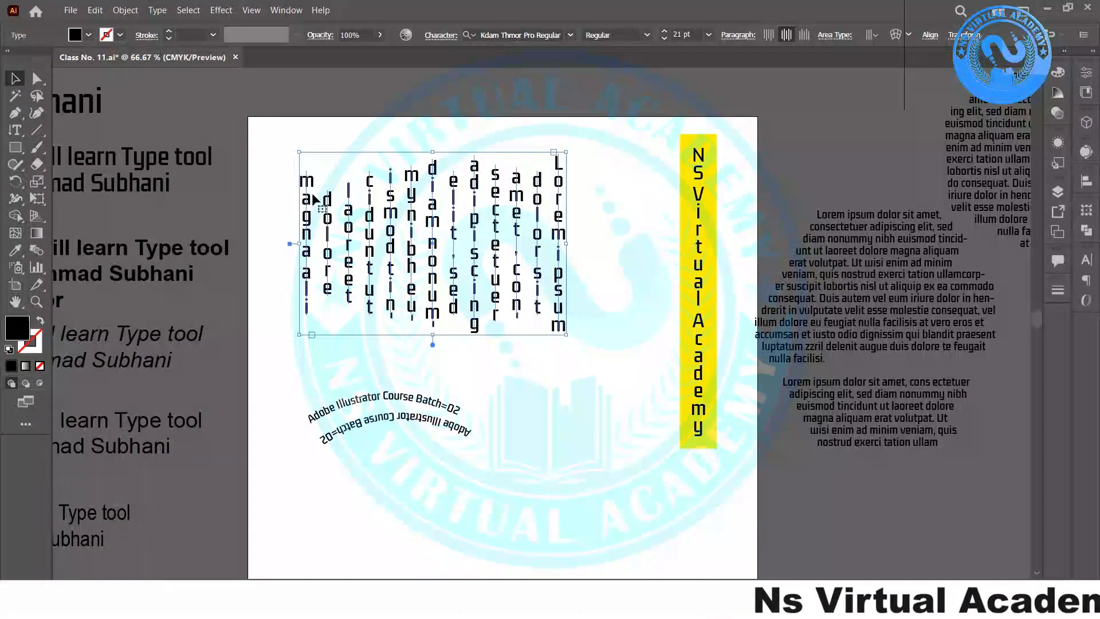
# - Replace the placeholder with three columns: 'MuNameIs', the first name, then the surname
pyautogui.press('t')
pyautogui.click(315, 195)
pyautogui.hotkey('ctrl', 'a')
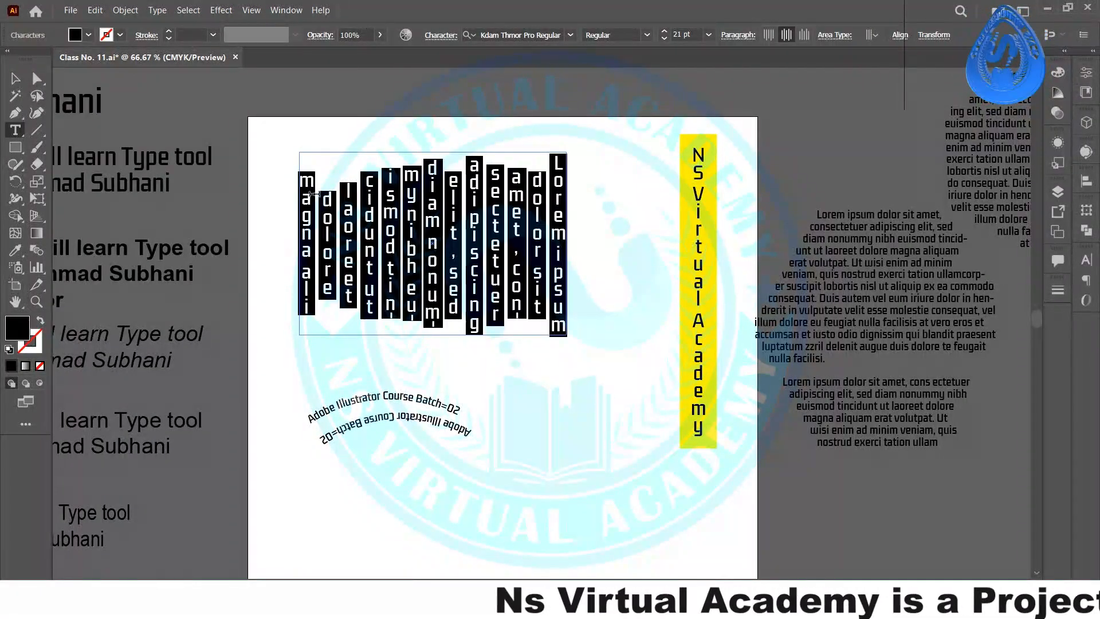
pyautogui.write('MuNa')
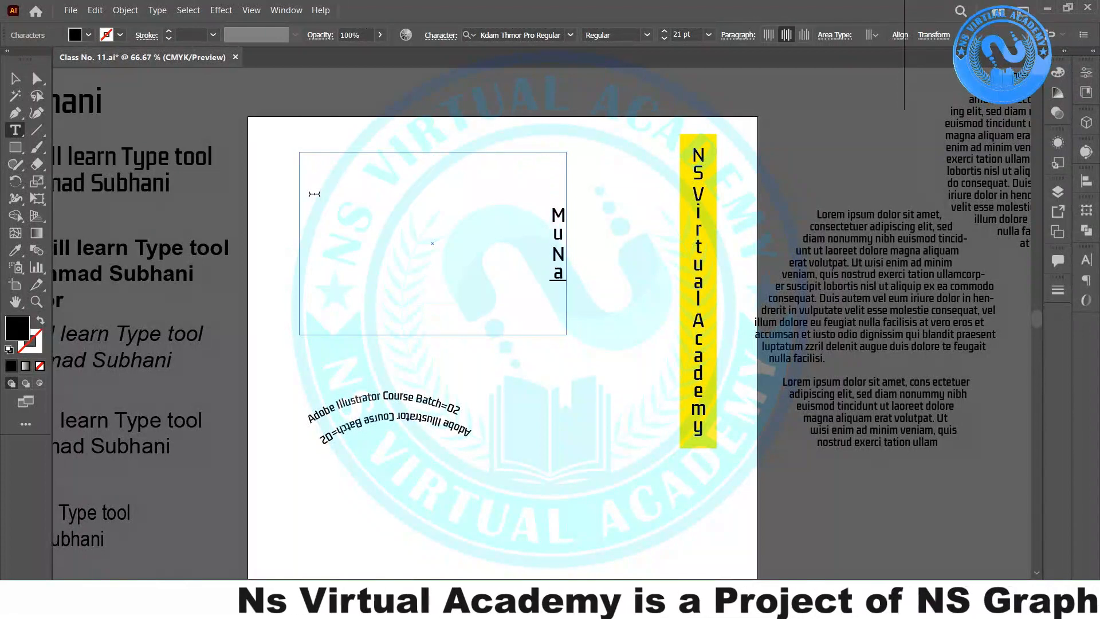
pyautogui.write('meIS')
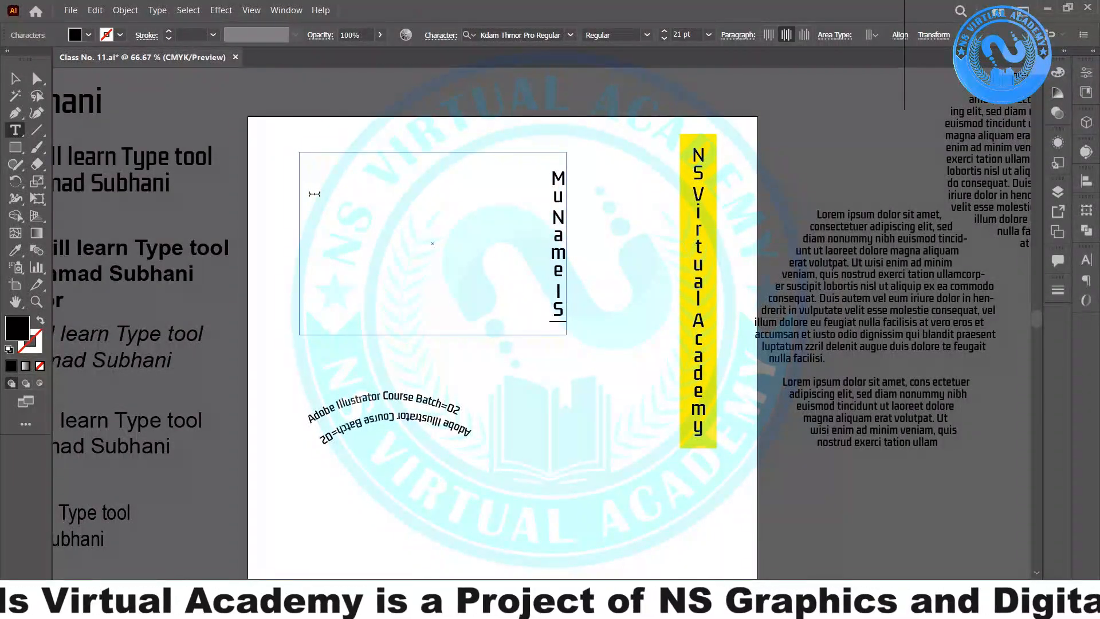
pyautogui.press('BackSpace')
pyautogui.write('s')
pyautogui.press('Return')
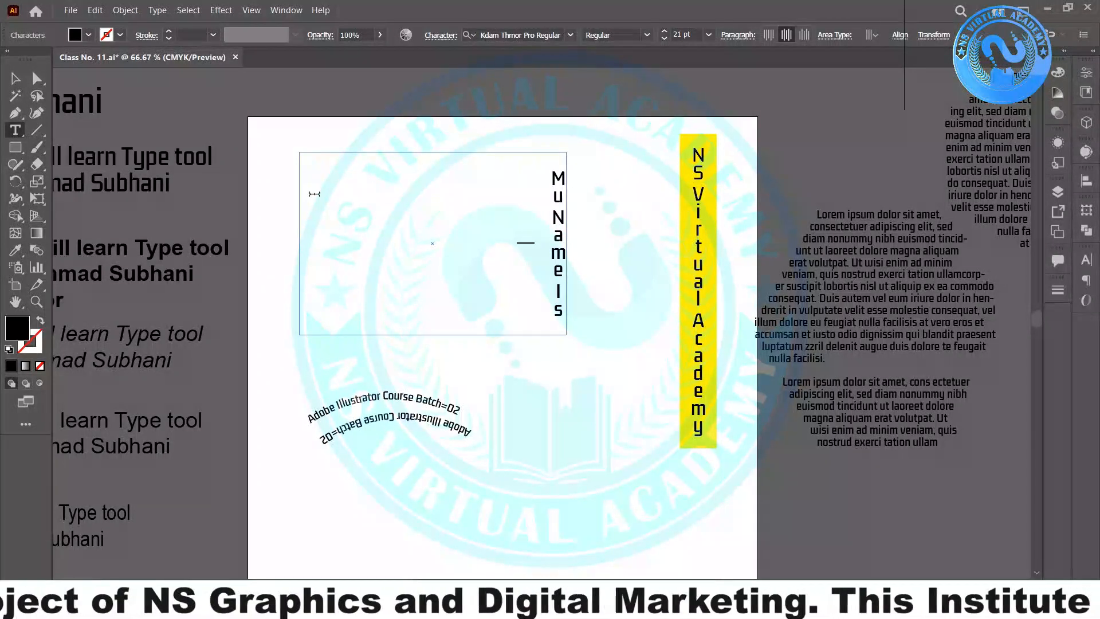
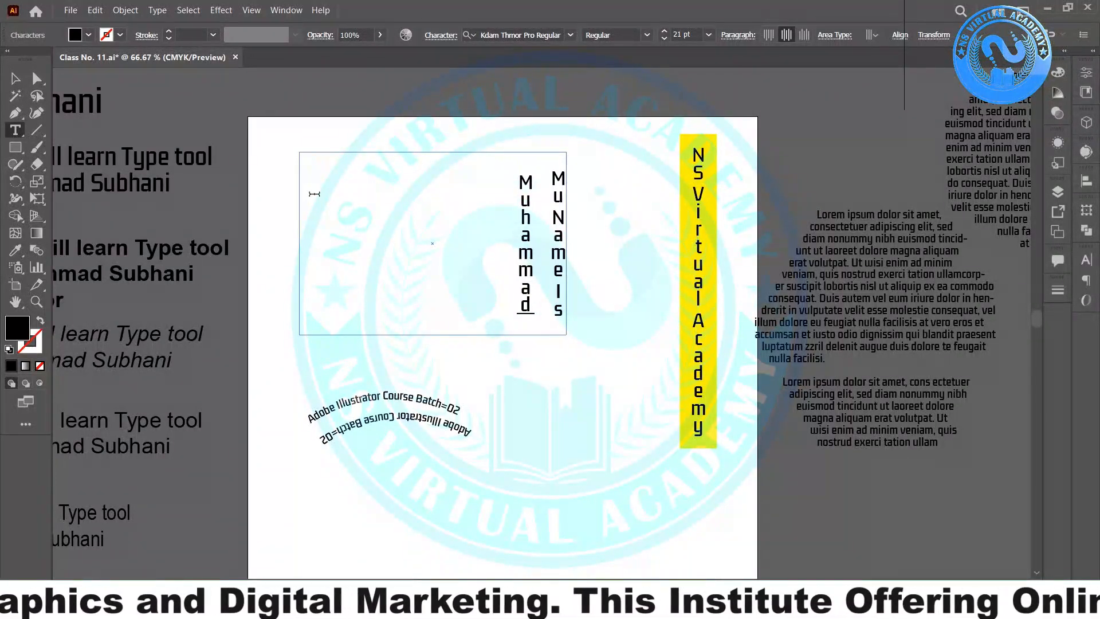
pyautogui.press('Return')
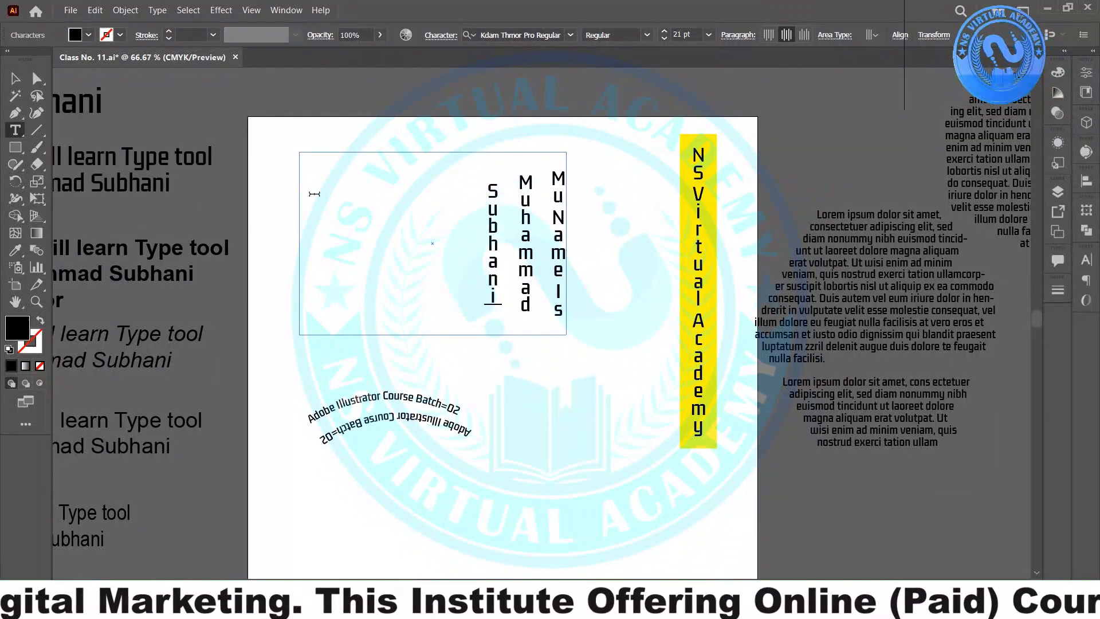
pyautogui.press('Return')
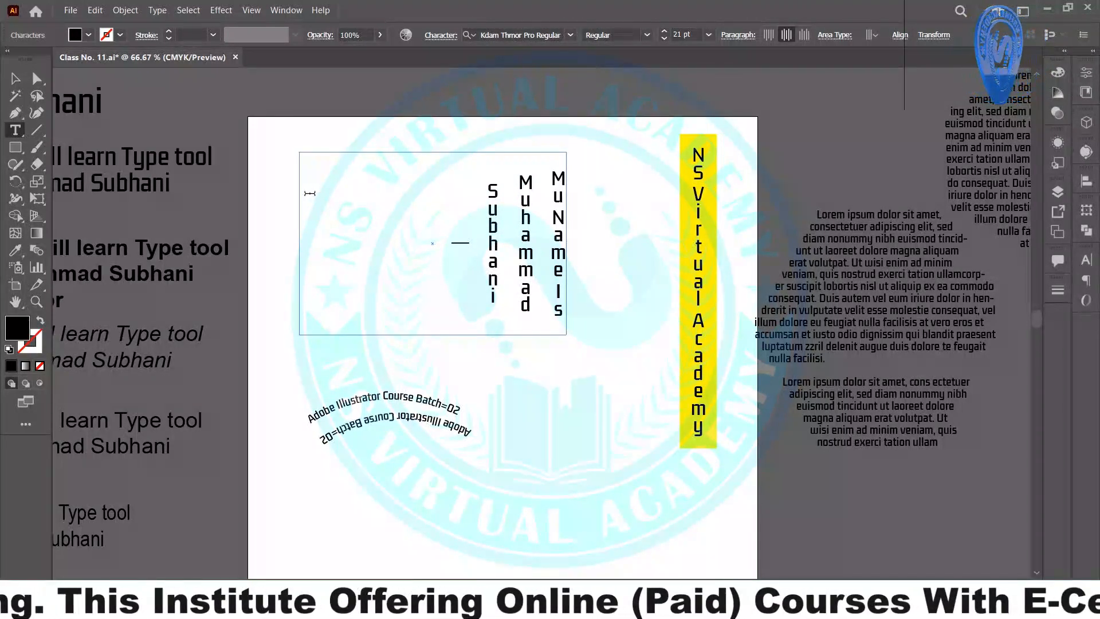
pyautogui.press('Escape')
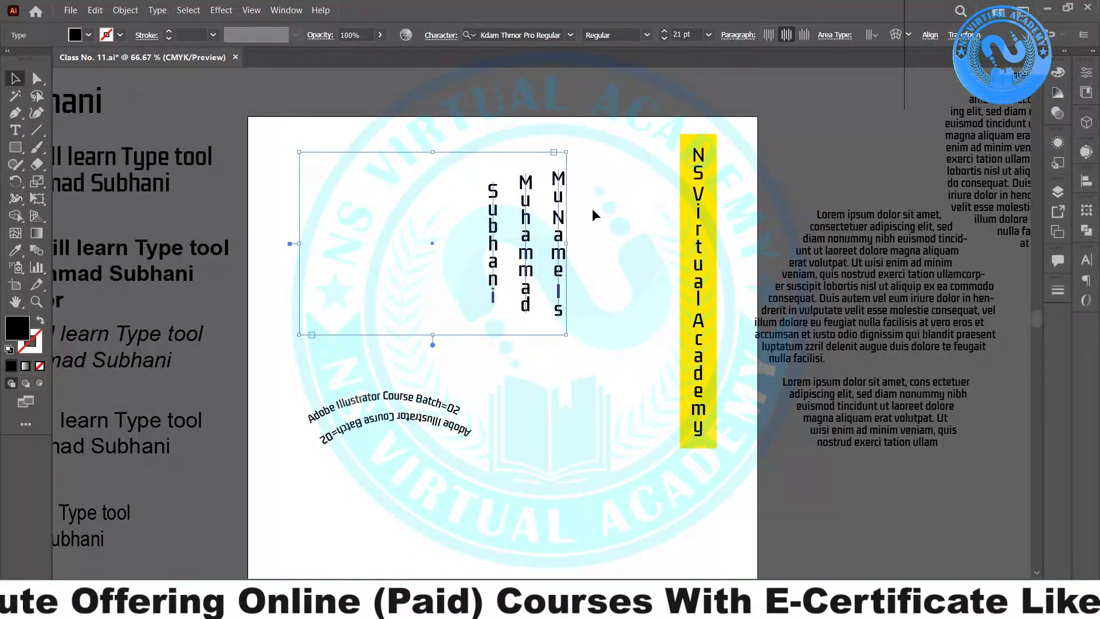
# - Move both curved path texts off the artboard to the right
pyautogui.scroll(2, 566, 280)
pyautogui.scroll(-1, 565, 280)
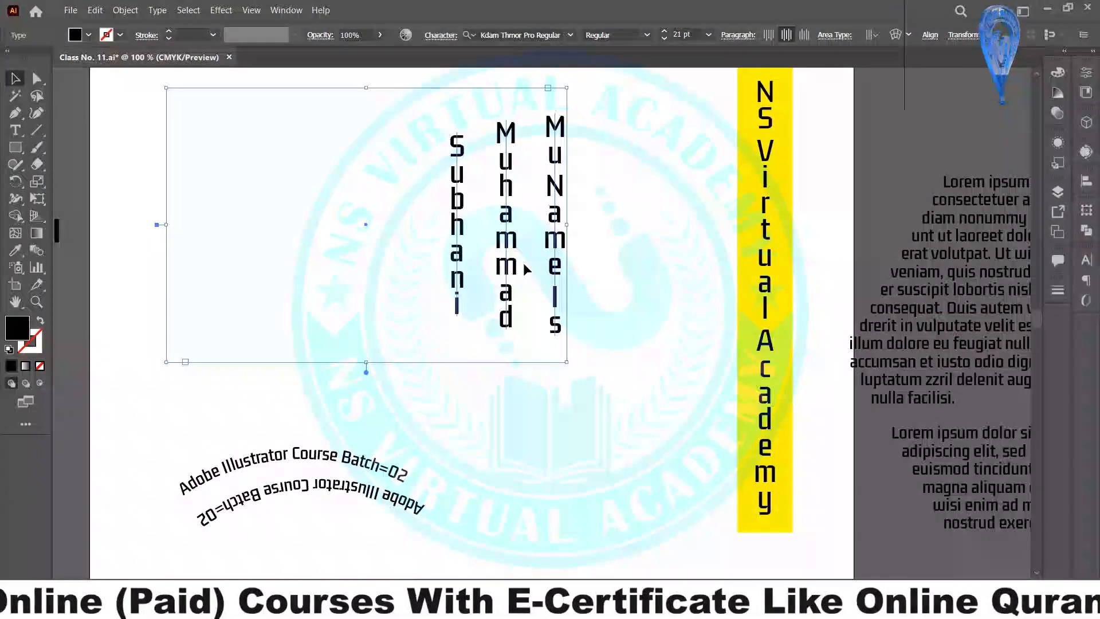
pyautogui.moveTo(190, 444); pyautogui.dragTo(373, 564)
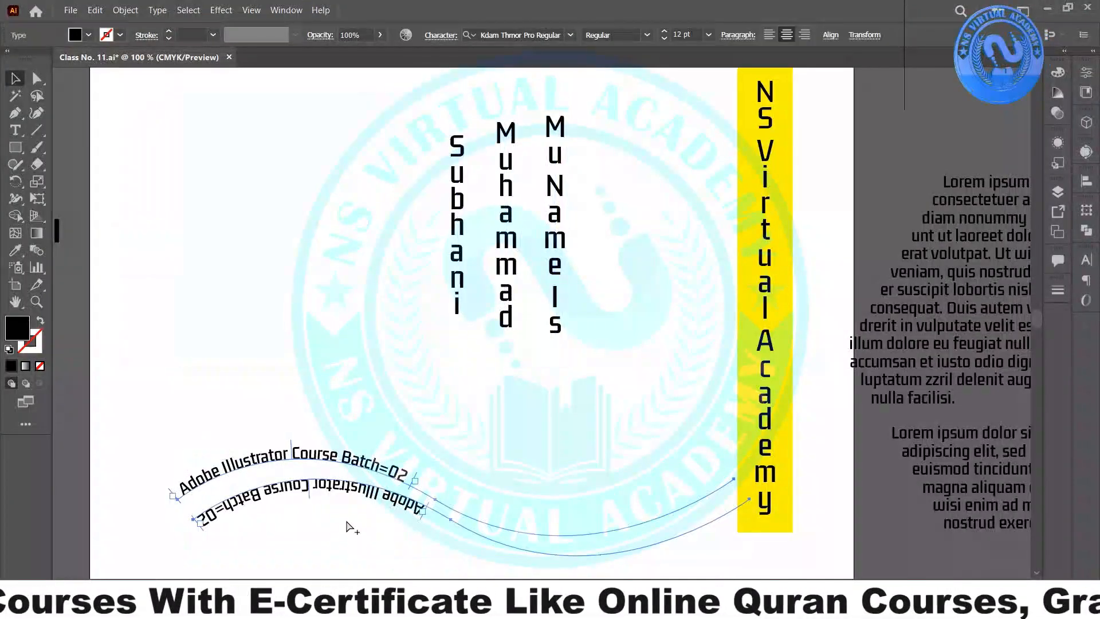
pyautogui.scroll(-2, 347, 526)
pyautogui.moveTo(341, 498); pyautogui.dragTo(917, 523)
pyautogui.scroll(3, 384, 498)
pyautogui.scroll(-7, 379, 507)
pyautogui.hscroll(-1, 377, 505)
pyautogui.click(377, 505)
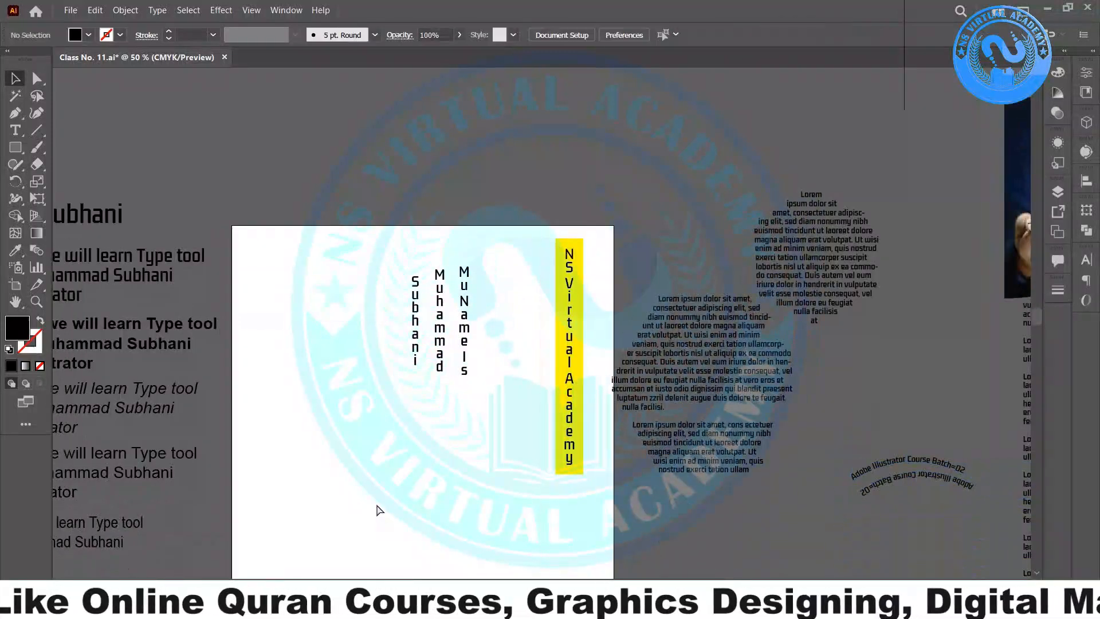
pyautogui.scroll(2, 376, 509)
# - Draw a horizontal text box and type 'My Name Is' as its first line
pyautogui.press('t')
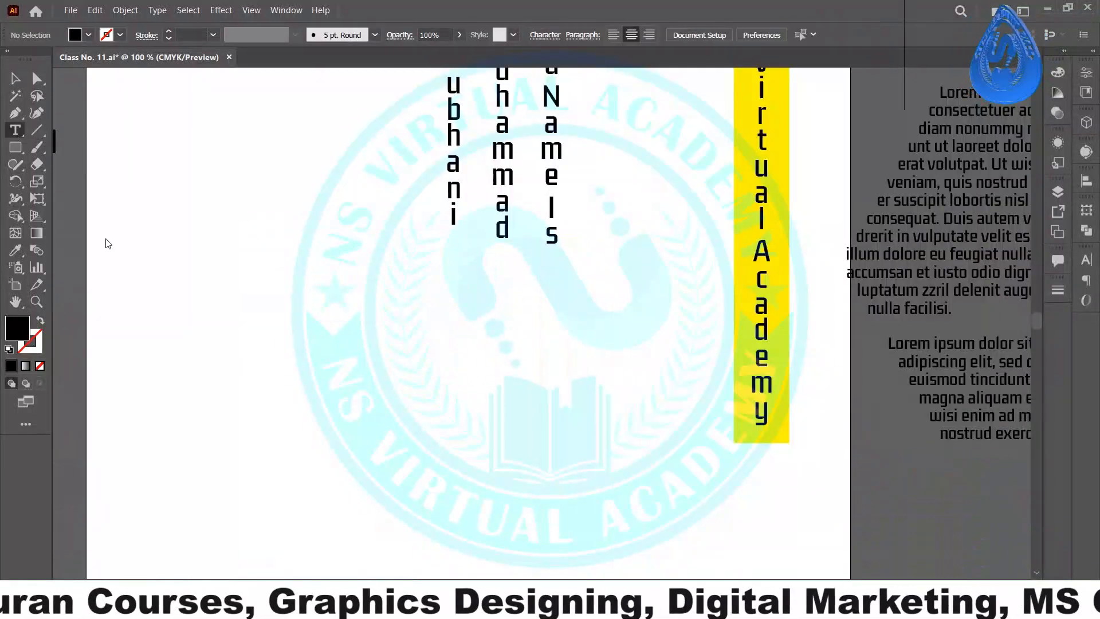
pyautogui.moveTo(162, 277); pyautogui.dragTo(553, 434)
pyautogui.write('M')
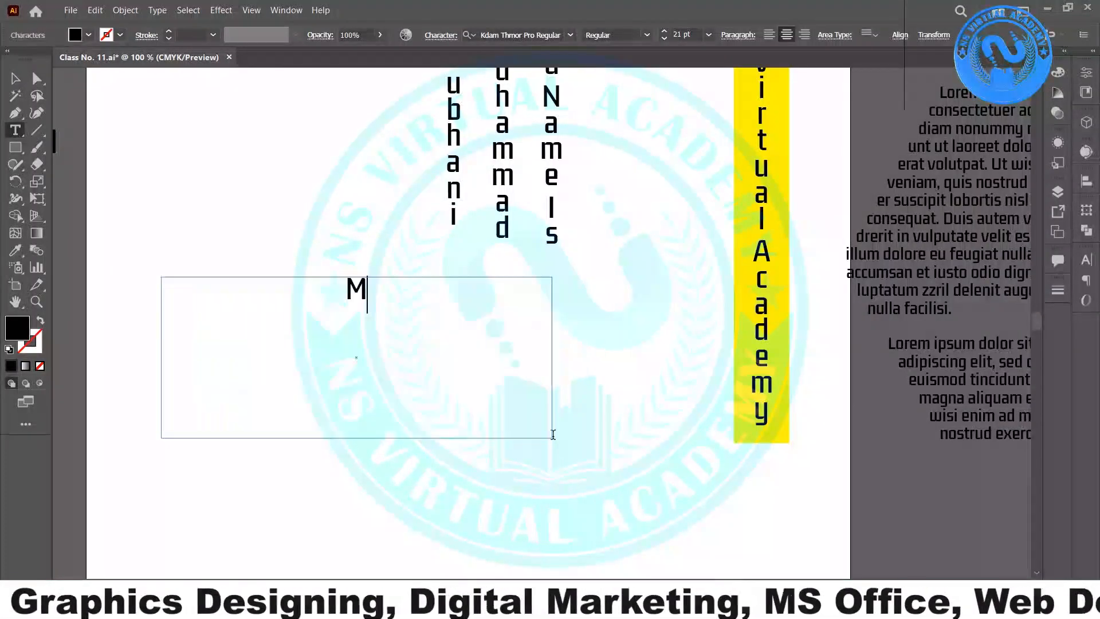
pyautogui.write('uiha')
pyautogui.press('BackSpace')
pyautogui.press('BackSpace')
pyautogui.press('BackSpace')
pyautogui.press('BackSpace')
pyautogui.write('y')
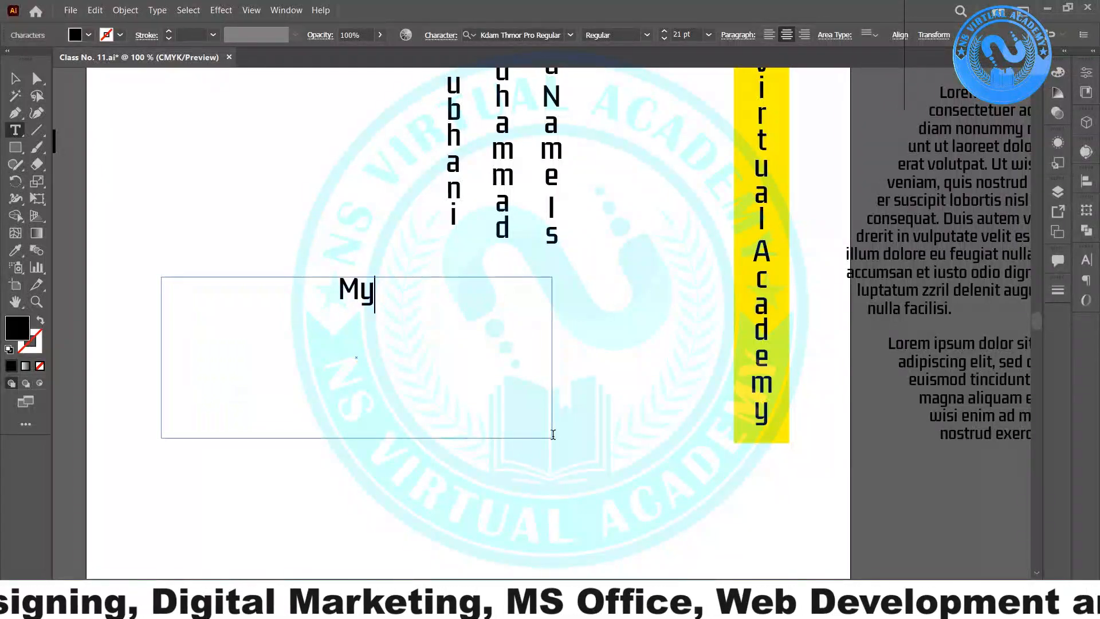
pyautogui.write(' Namei')
pyautogui.press('BackSpace')
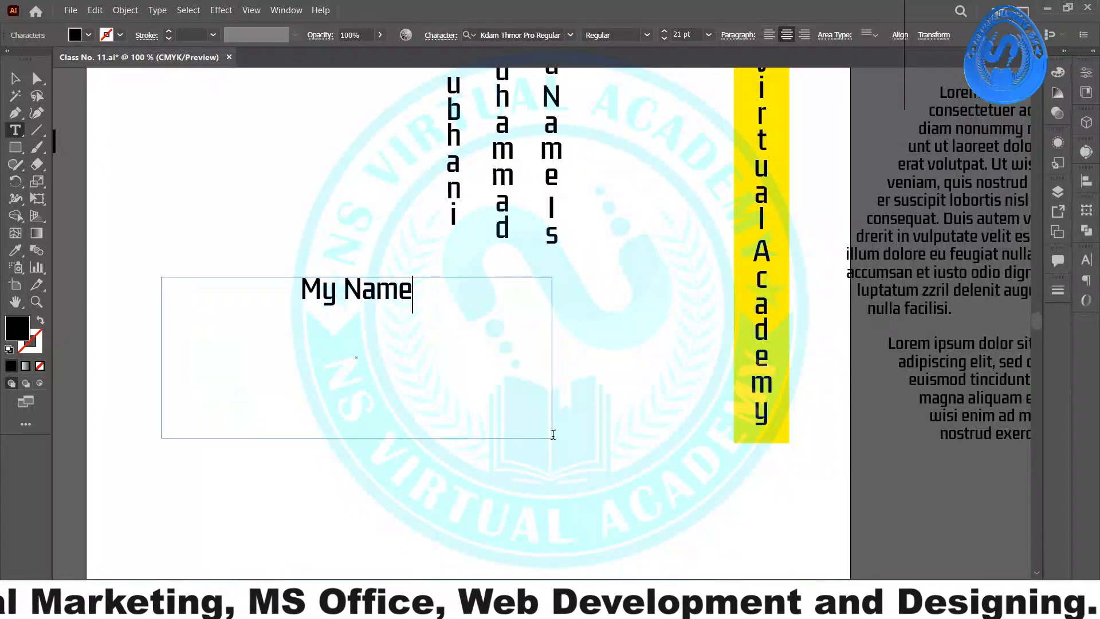
pyautogui.write('IOs')
pyautogui.press('BackSpace')
pyautogui.press('BackSpace')
pyautogui.press('BackSpace')
pyautogui.write('s')
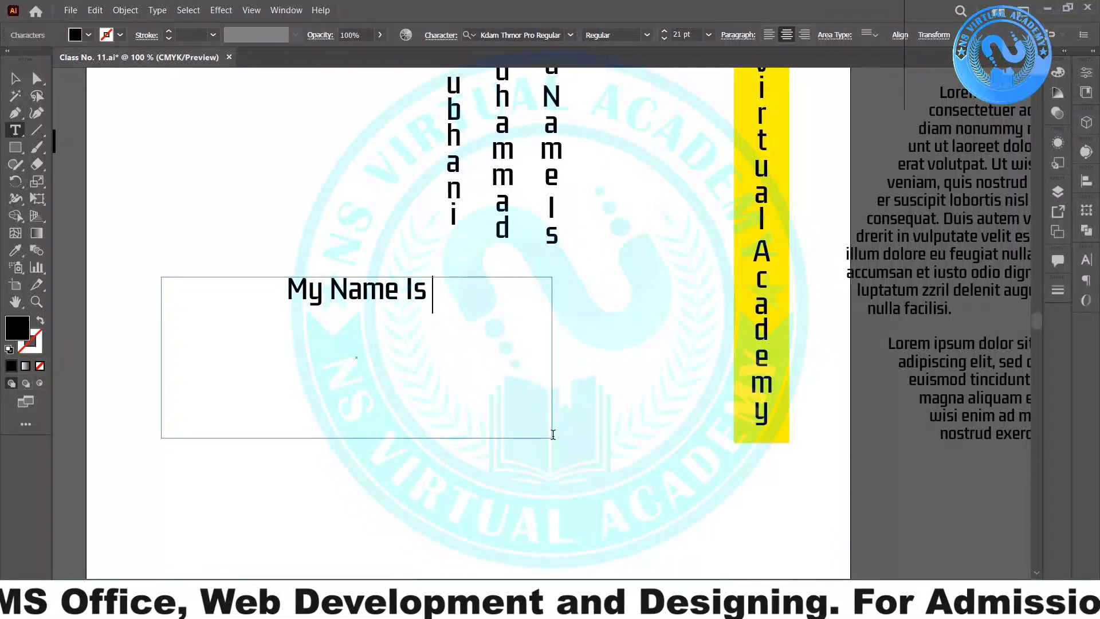
# - Add the first name and surname on two further lines of the text box
pyautogui.press('Return')
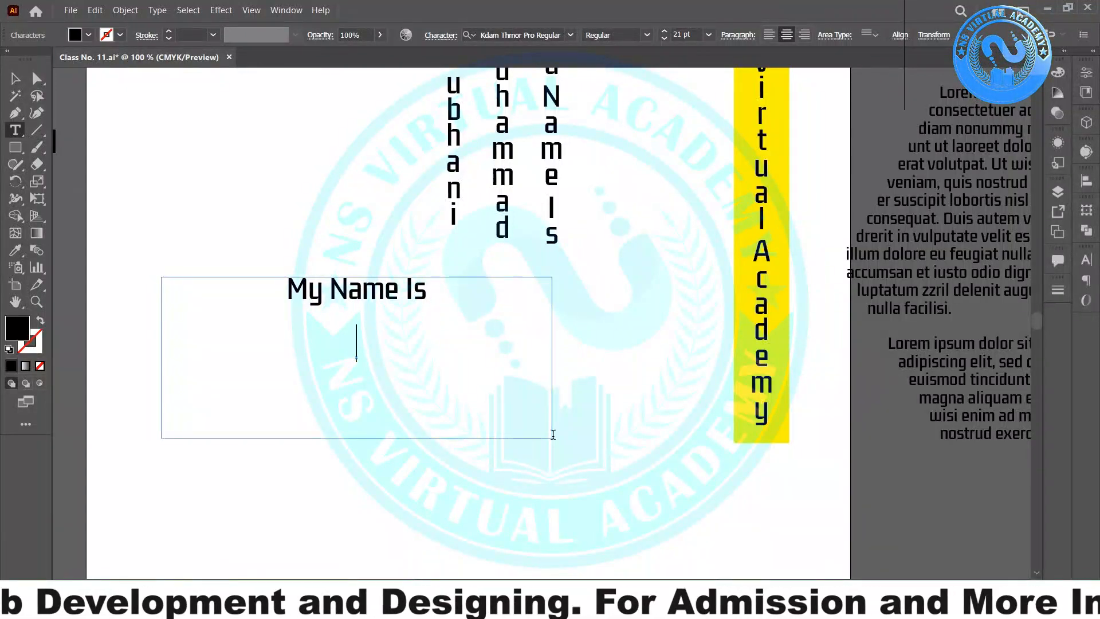
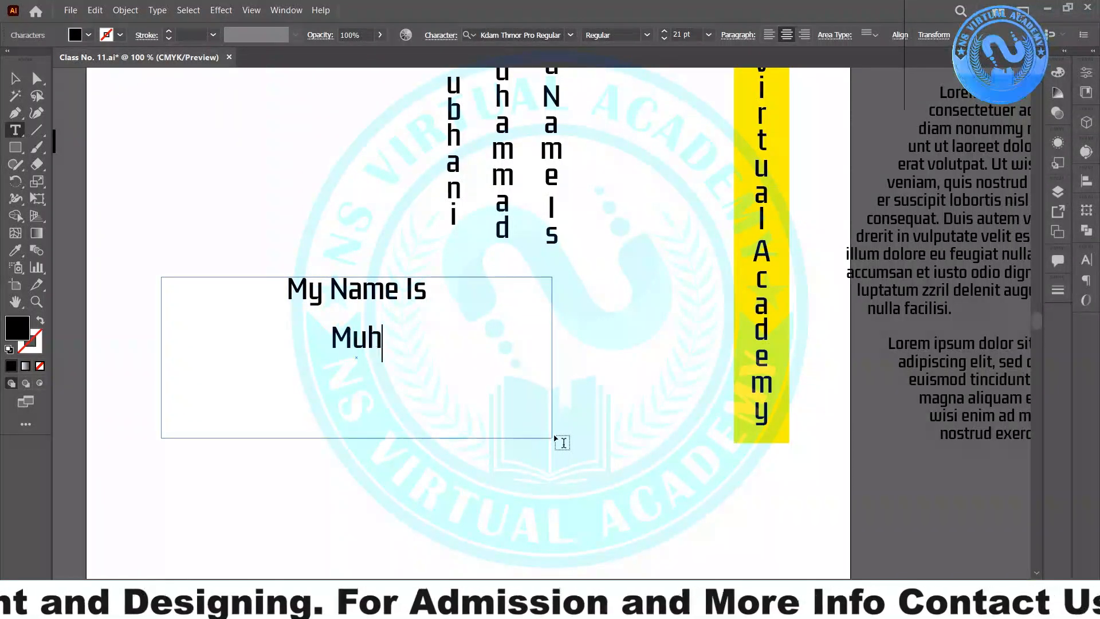
pyautogui.press('Return')
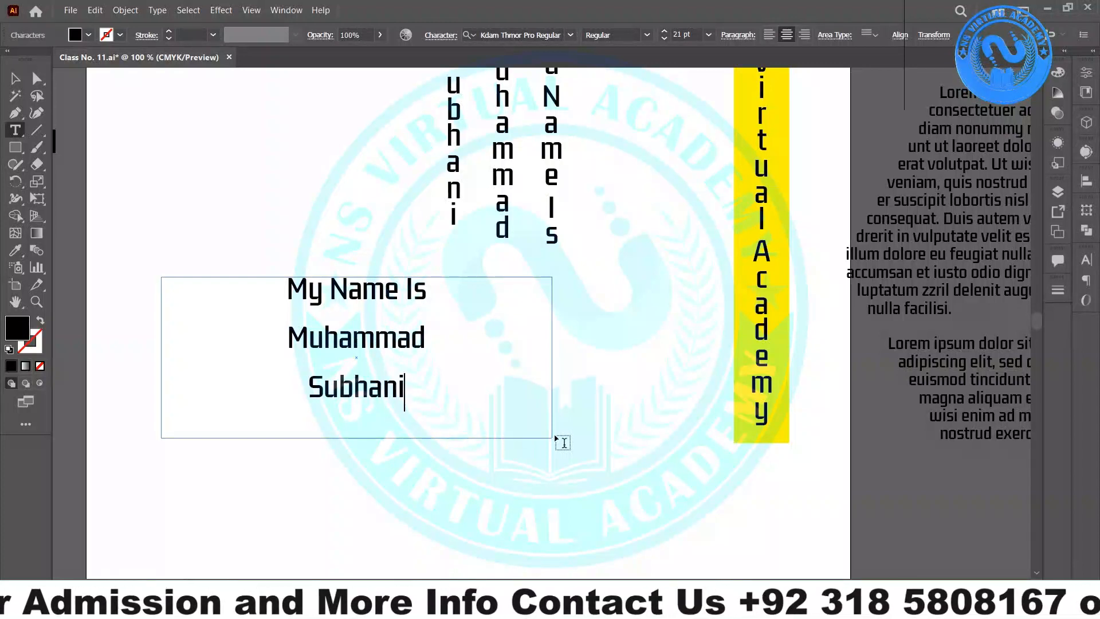
pyautogui.keyDown('ctrl'); pyautogui.click(561, 441); pyautogui.keyUp('ctrl')
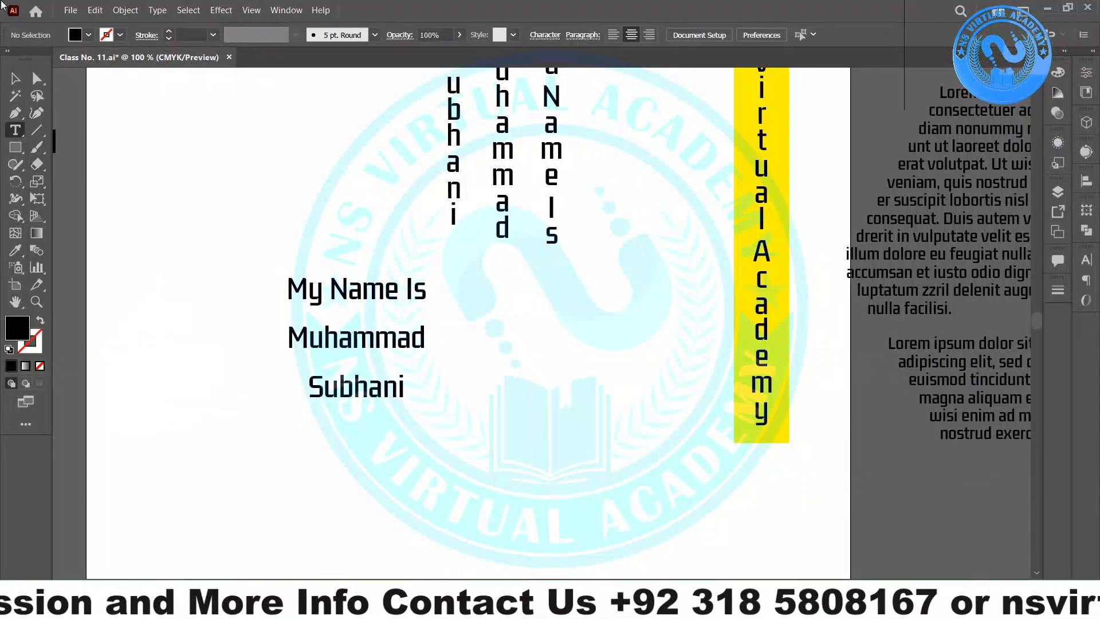
# - Move the vertical name columns down and left beside the horizontal name text
pyautogui.click(17, 83)
pyautogui.click(509, 139)
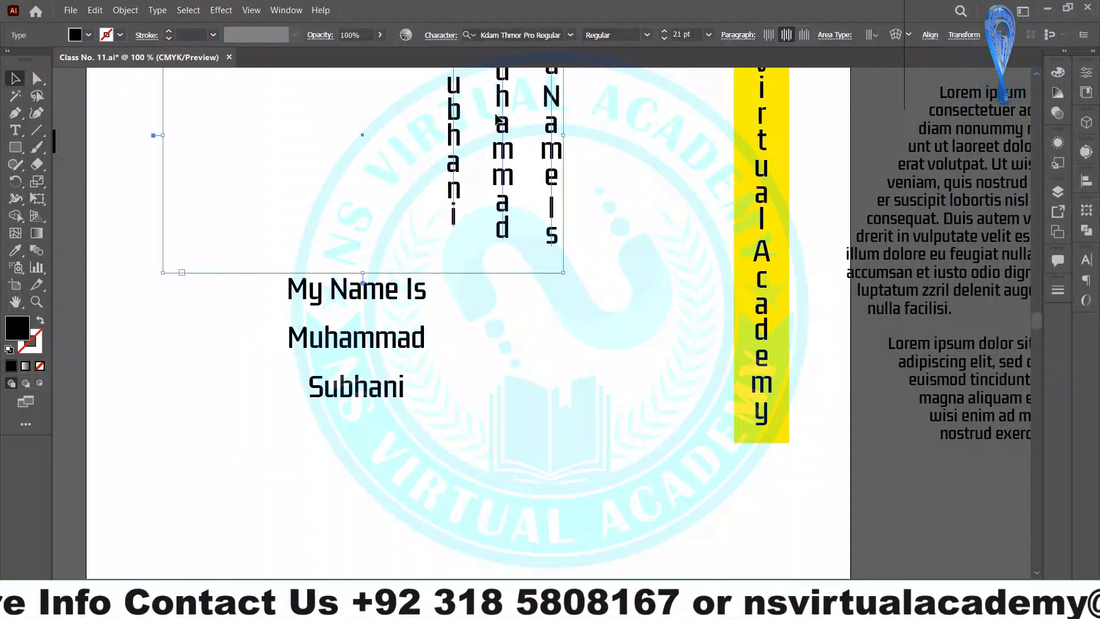
pyautogui.moveTo(498, 120); pyautogui.dragTo(597, 318)
pyautogui.keyDown('shift'); pyautogui.click(298, 327); pyautogui.keyUp('shift')
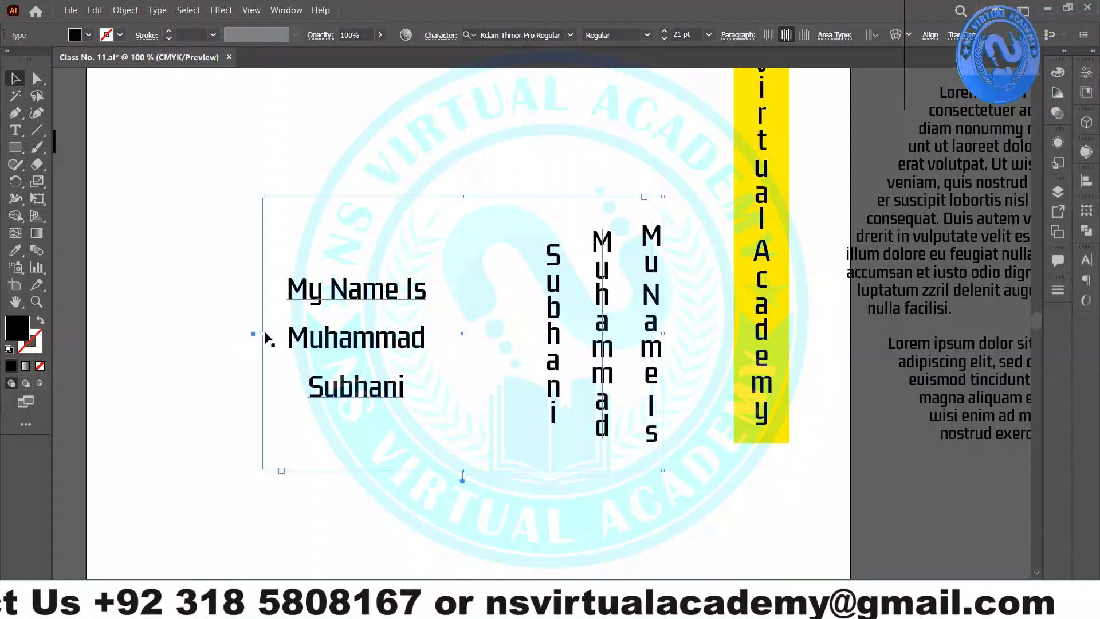
pyautogui.moveTo(257, 336); pyautogui.dragTo(507, 311)
# - Shrink the horizontal text box around its lines and place it just left of the columns
pyautogui.click(370, 342)
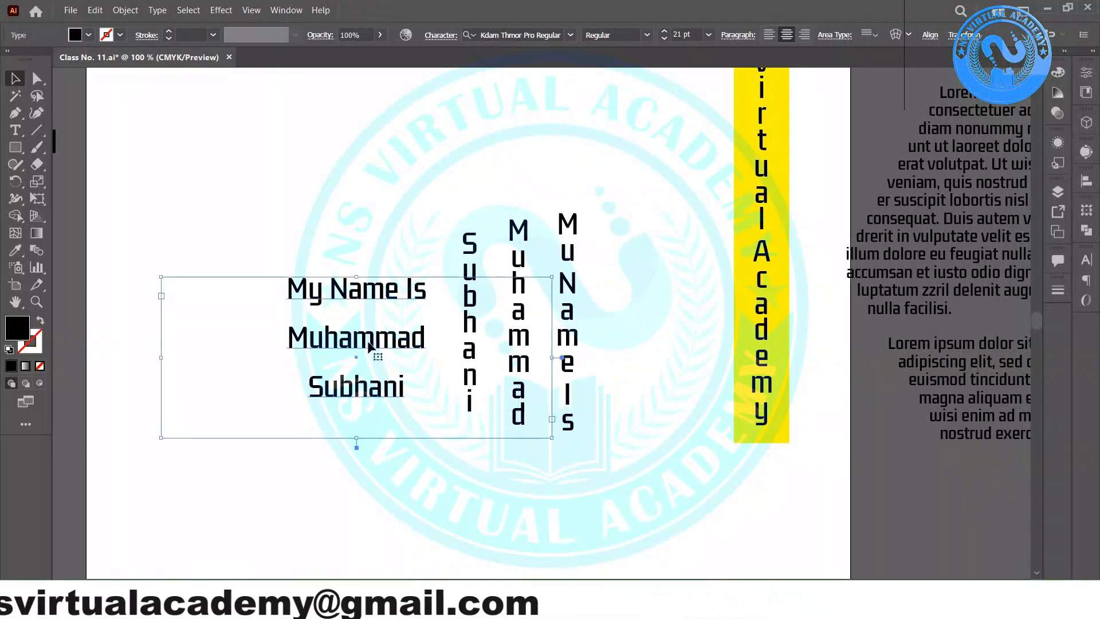
pyautogui.moveTo(550, 442); pyautogui.dragTo(311, 396)
pyautogui.moveTo(229, 350); pyautogui.dragTo(358, 338)
pyautogui.click(421, 432)
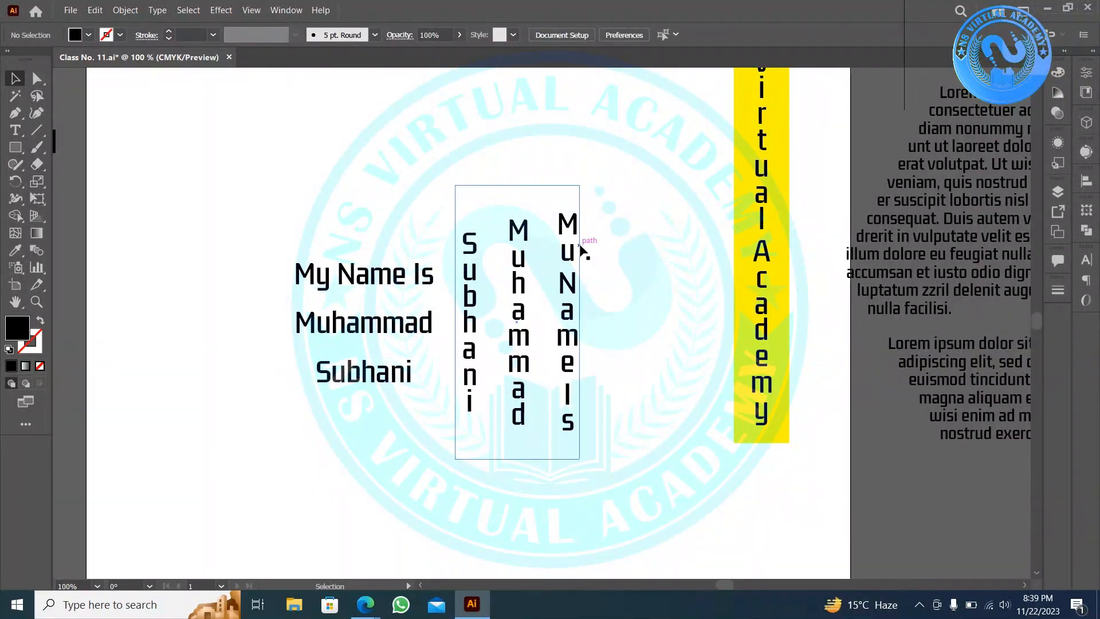
# - Correct the first vertical column so it reads 'My Name Is'
pyautogui.doubleClick(572, 248)
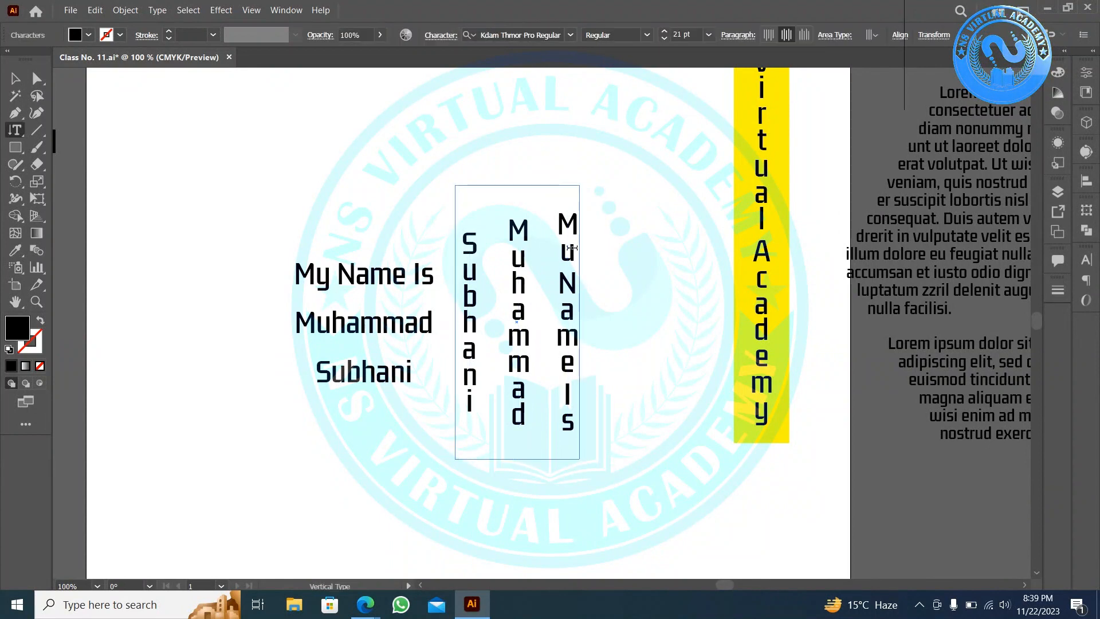
pyautogui.click(567, 262)
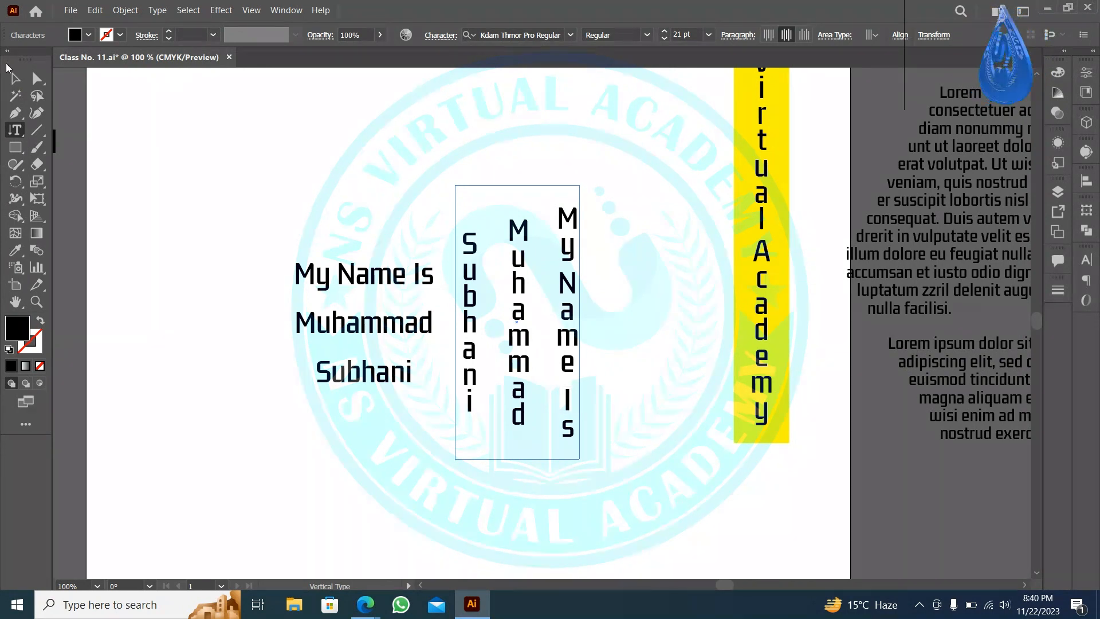
pyautogui.click(16, 79)
pyautogui.click(352, 132)
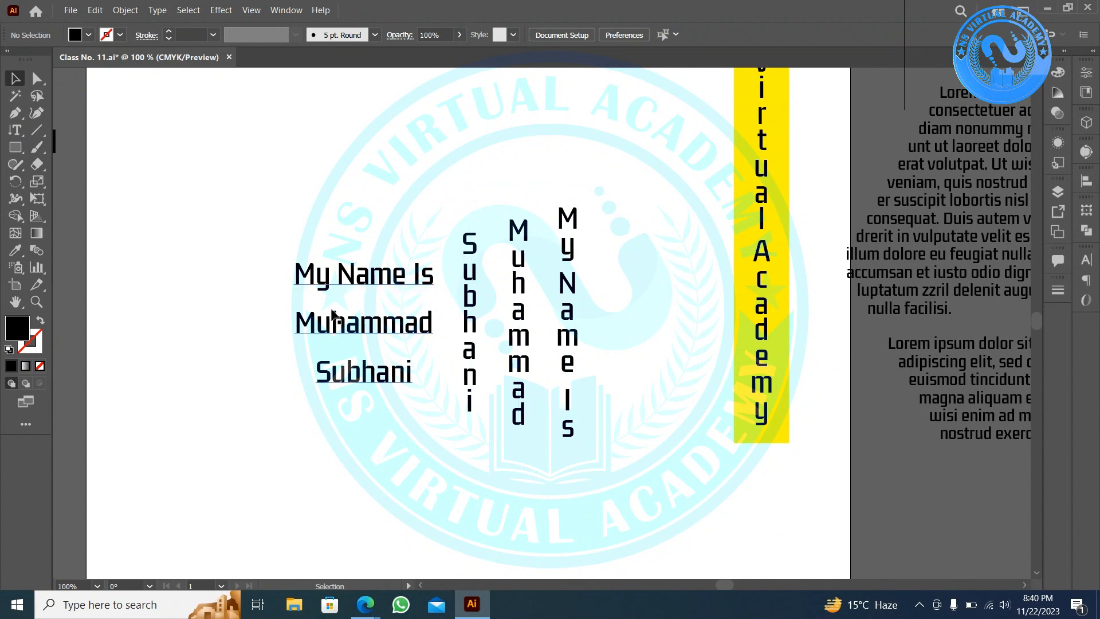
# - Move the name texts and the yellow NS Virtual Academy bar off the artboard
pyautogui.click(404, 334)
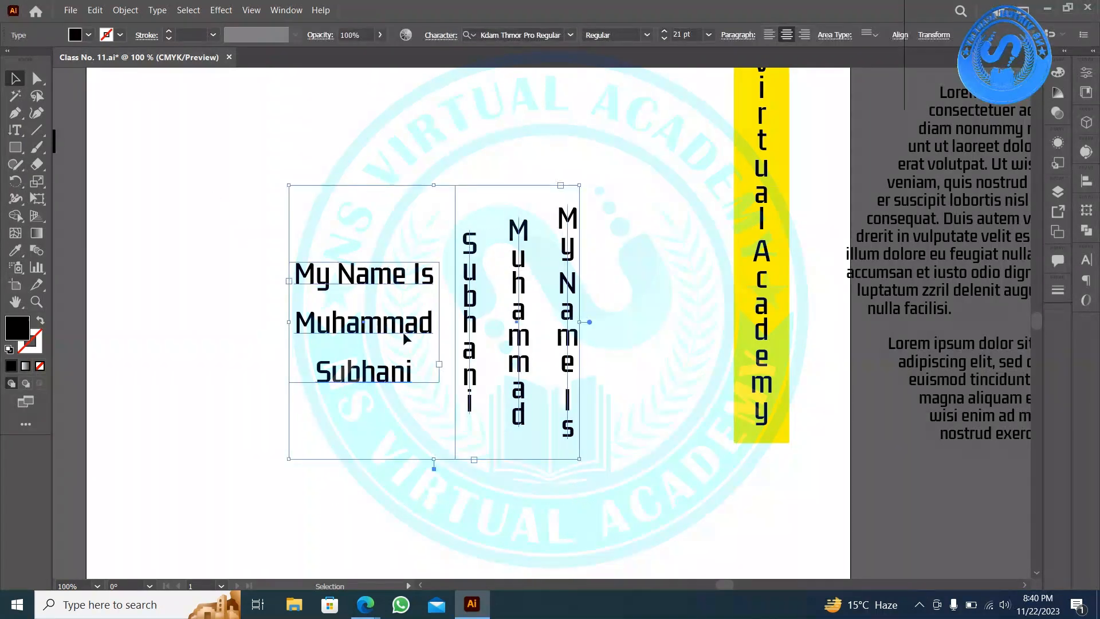
pyautogui.scroll(-2, 403, 331)
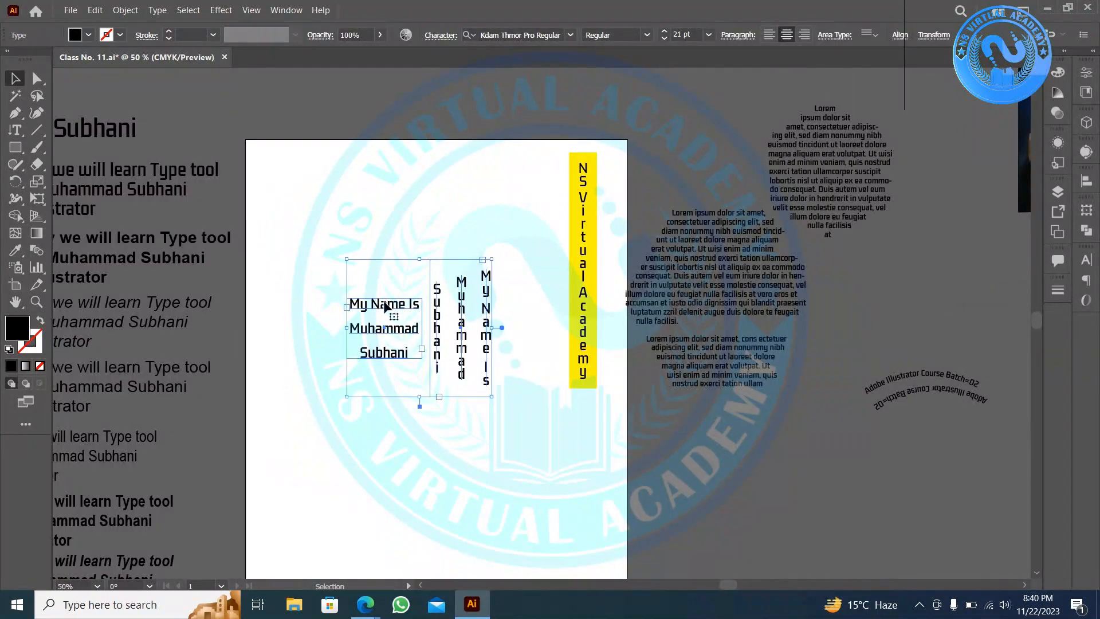
pyautogui.moveTo(384, 300); pyautogui.dragTo(752, 462)
pyautogui.moveTo(585, 423); pyautogui.dragTo(974, 135)
pyautogui.click(665, 153)
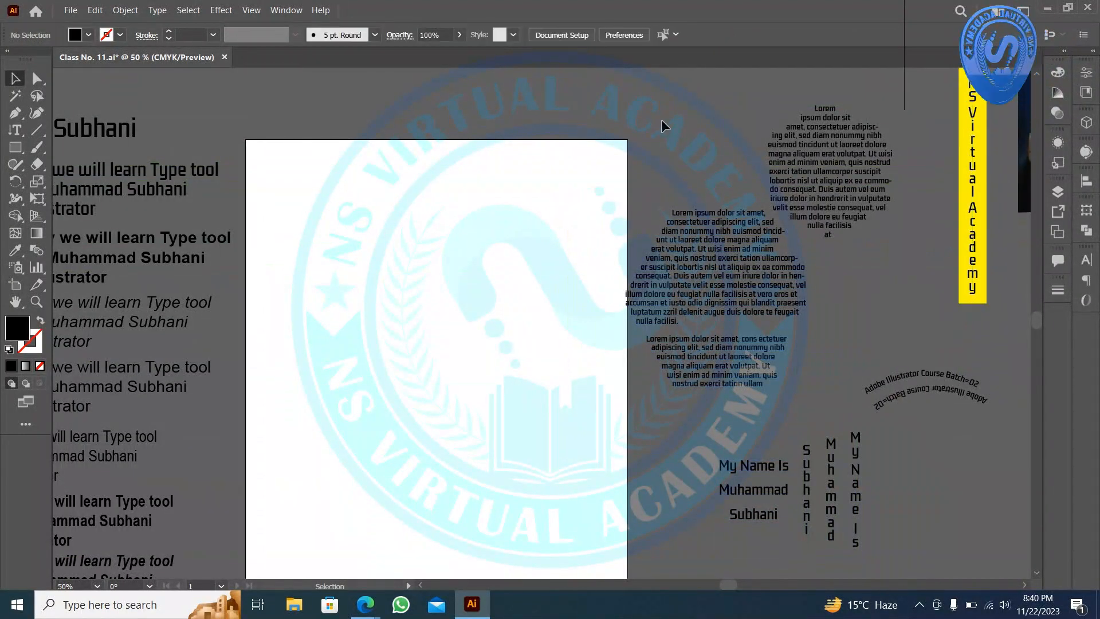
# - Shift the hexagon Lorem ipsum text slightly down-right and select the curved Batch=02 text
pyautogui.click(721, 238)
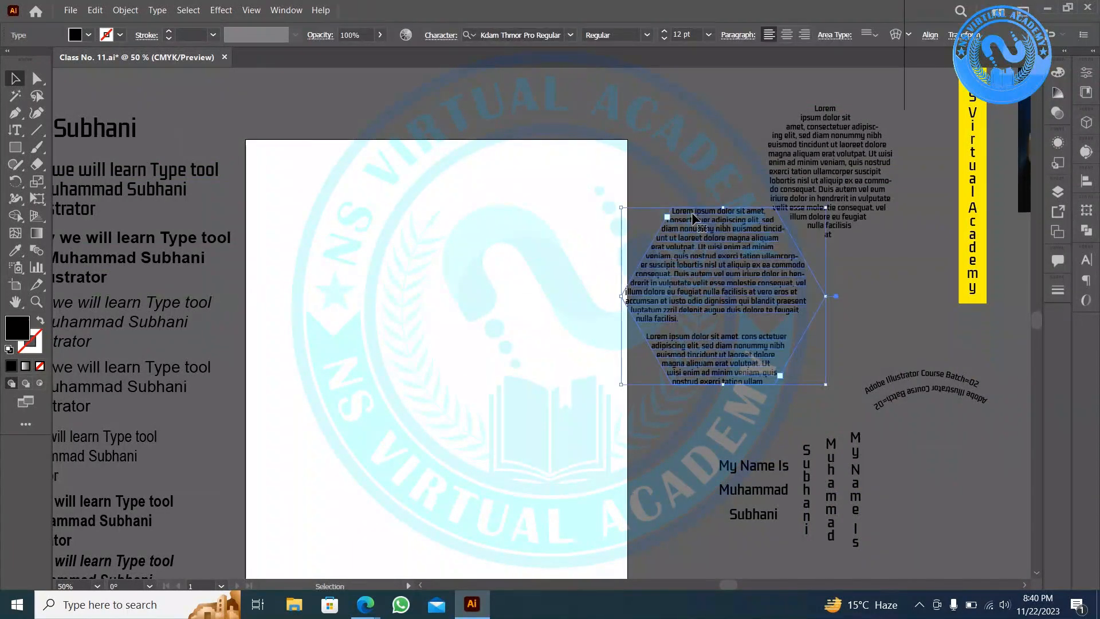
pyautogui.moveTo(721, 262); pyautogui.dragTo(746, 290)
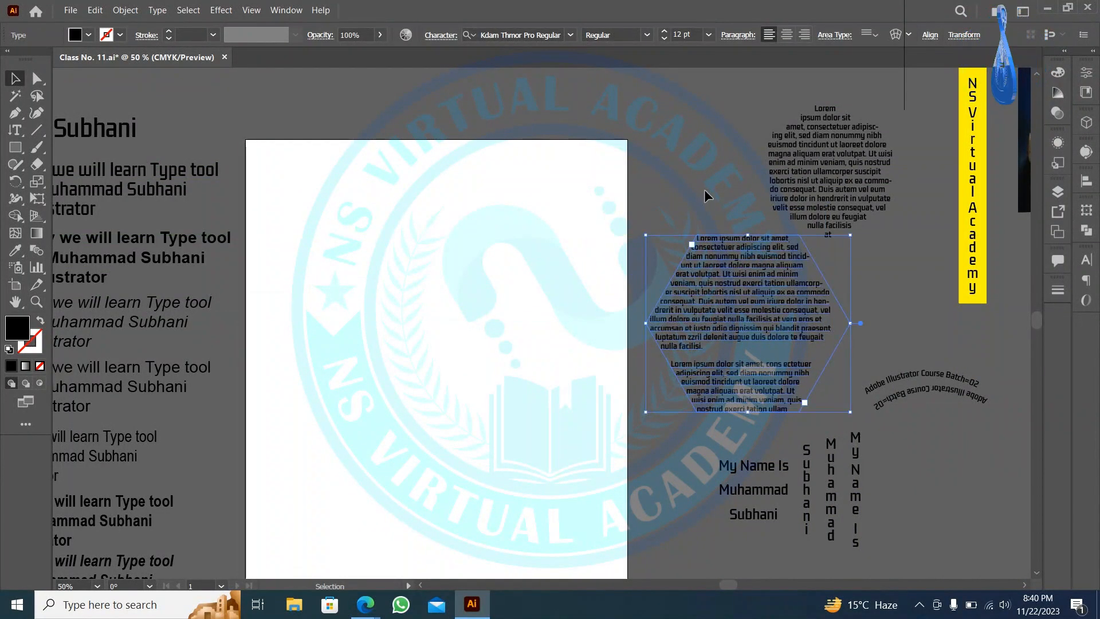
pyautogui.click(917, 366)
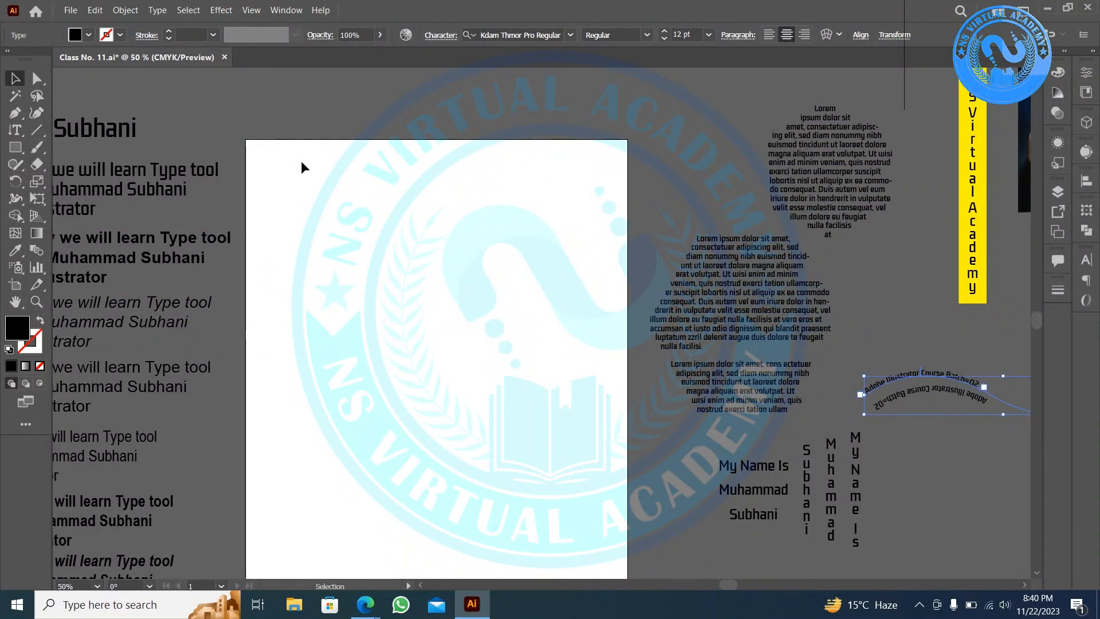
pyautogui.scroll(-1, 364, 333)
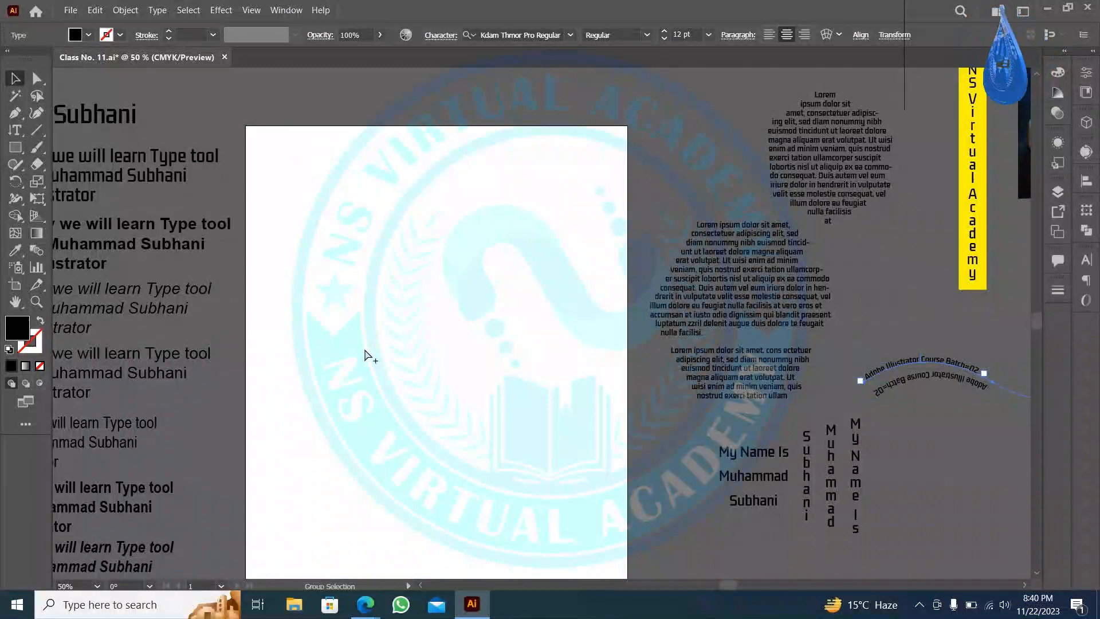
pyautogui.scroll(3, 365, 333)
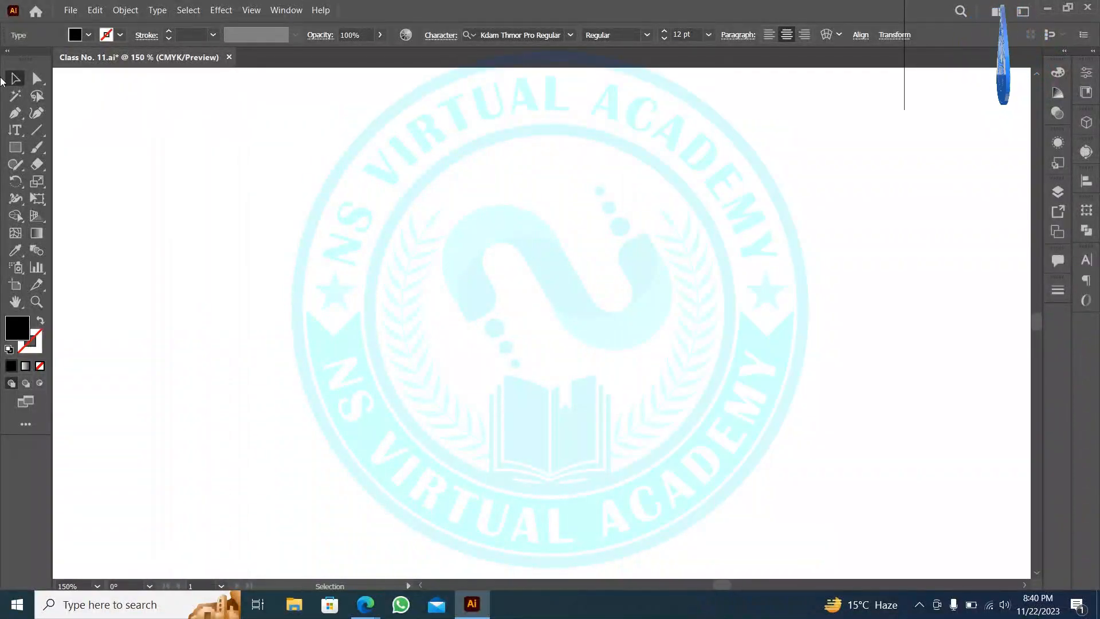
# - Draw a three-point wavy open path across the artboard with the Pen tool
pyautogui.click(17, 135)
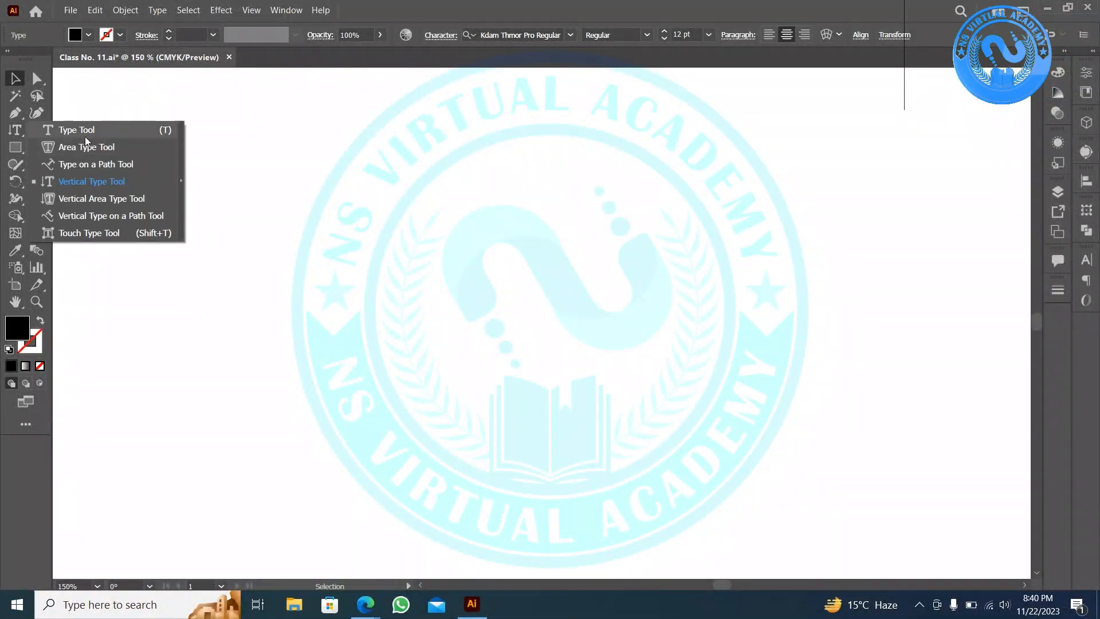
pyautogui.click(89, 222)
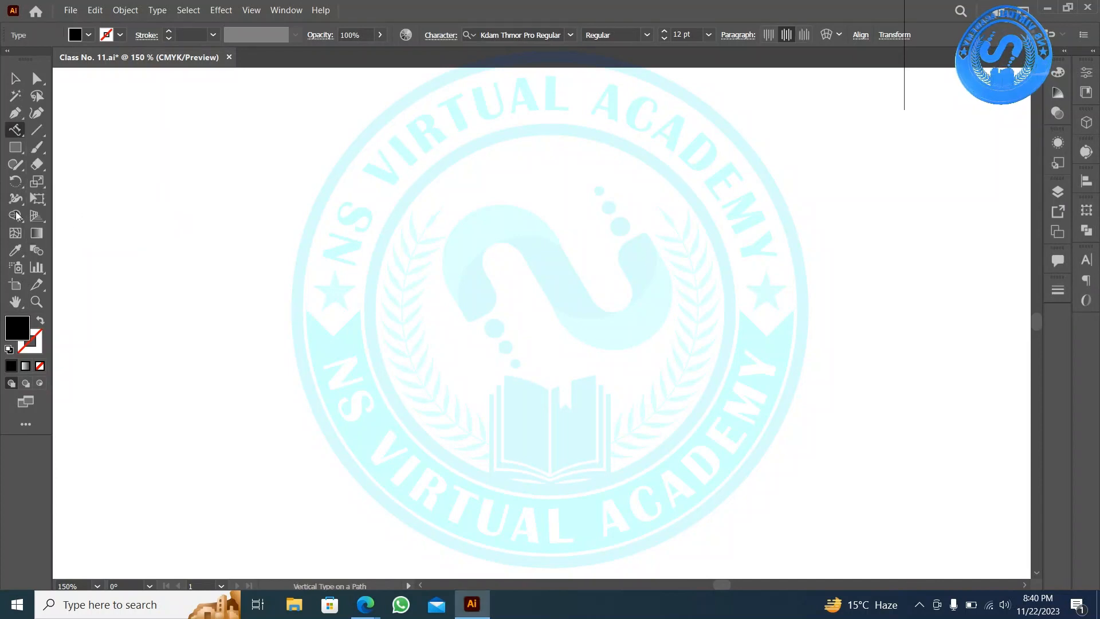
pyautogui.click(21, 116)
pyautogui.click(167, 221)
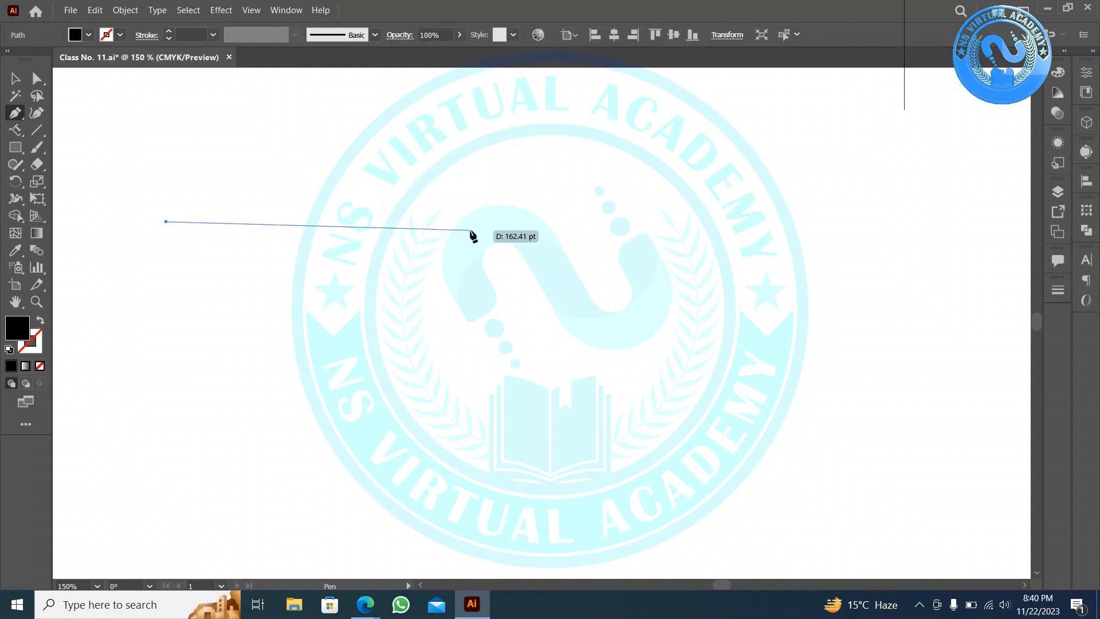
pyautogui.moveTo(473, 230); pyautogui.dragTo(650, 344)
pyautogui.moveTo(918, 223); pyautogui.dragTo(2, 304)
pyautogui.click(12, 81)
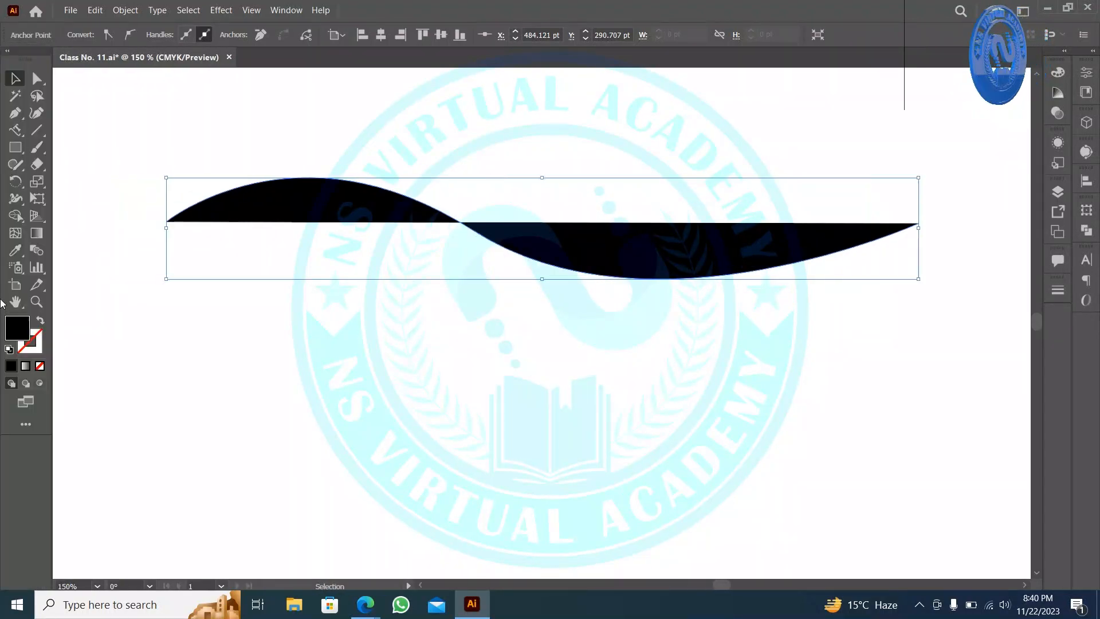
# - Swap fill and stroke, then run vertical Lorem ipsum placeholder text along the wave
pyautogui.click(41, 318)
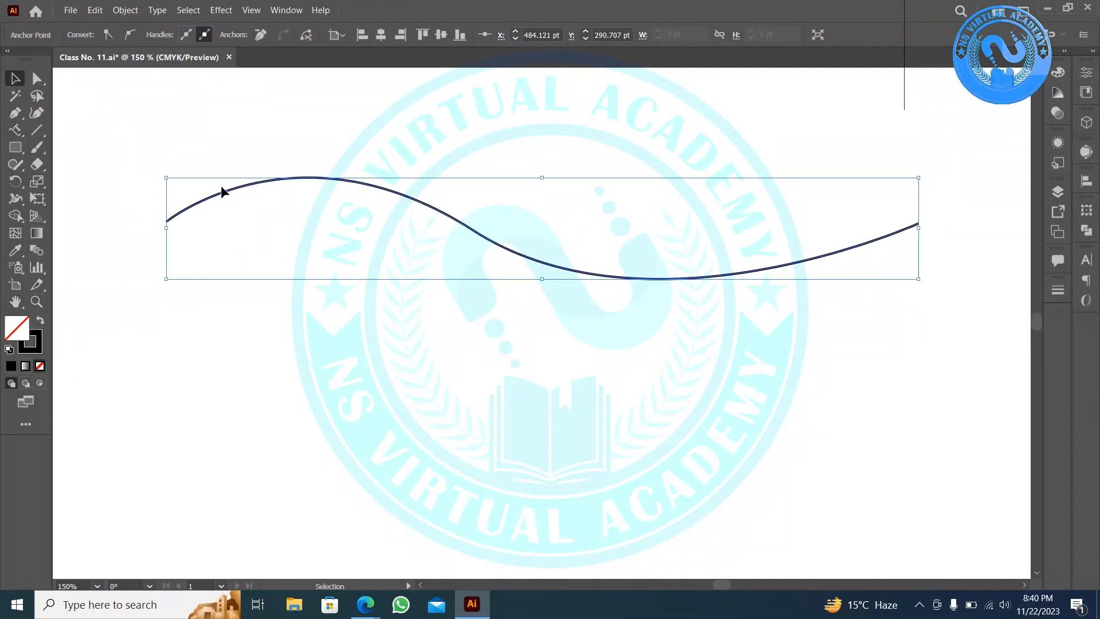
pyautogui.click(19, 133)
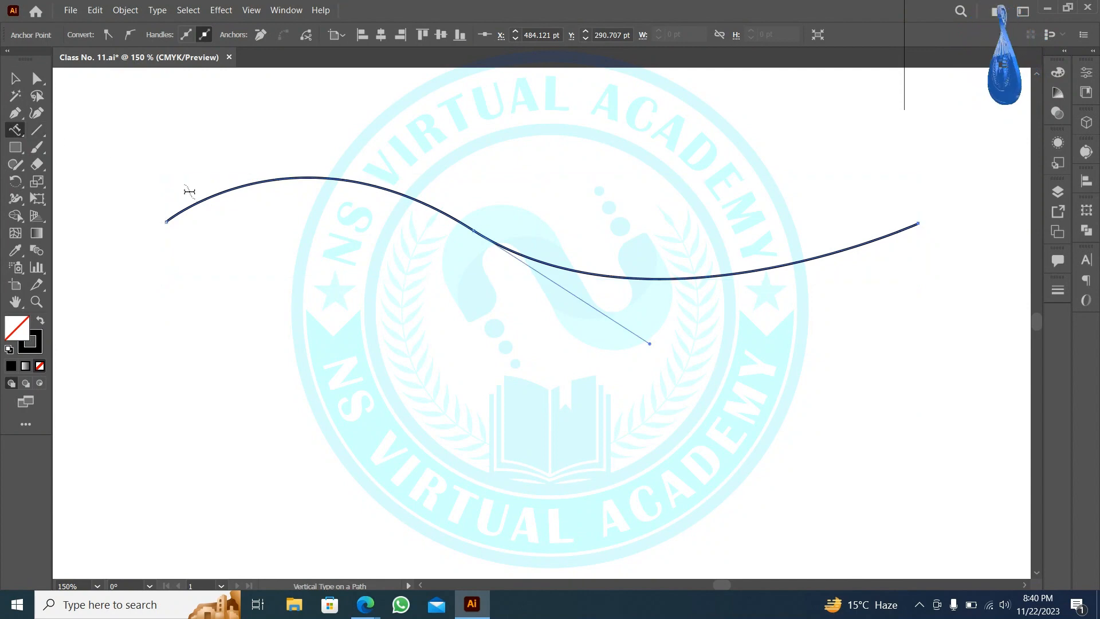
pyautogui.click(199, 200)
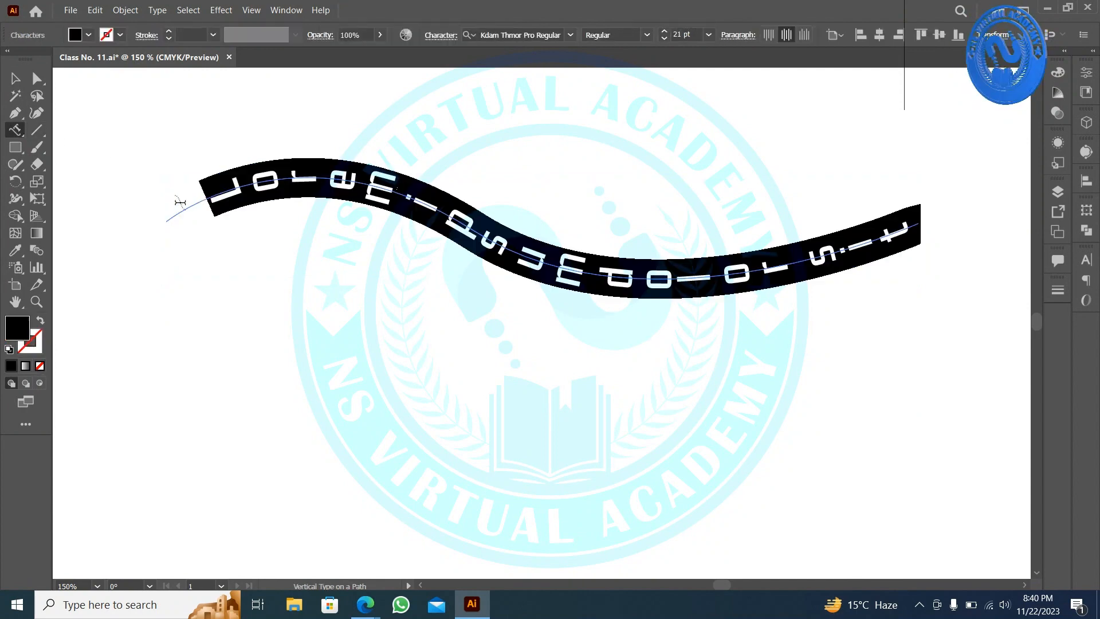
pyautogui.click(17, 84)
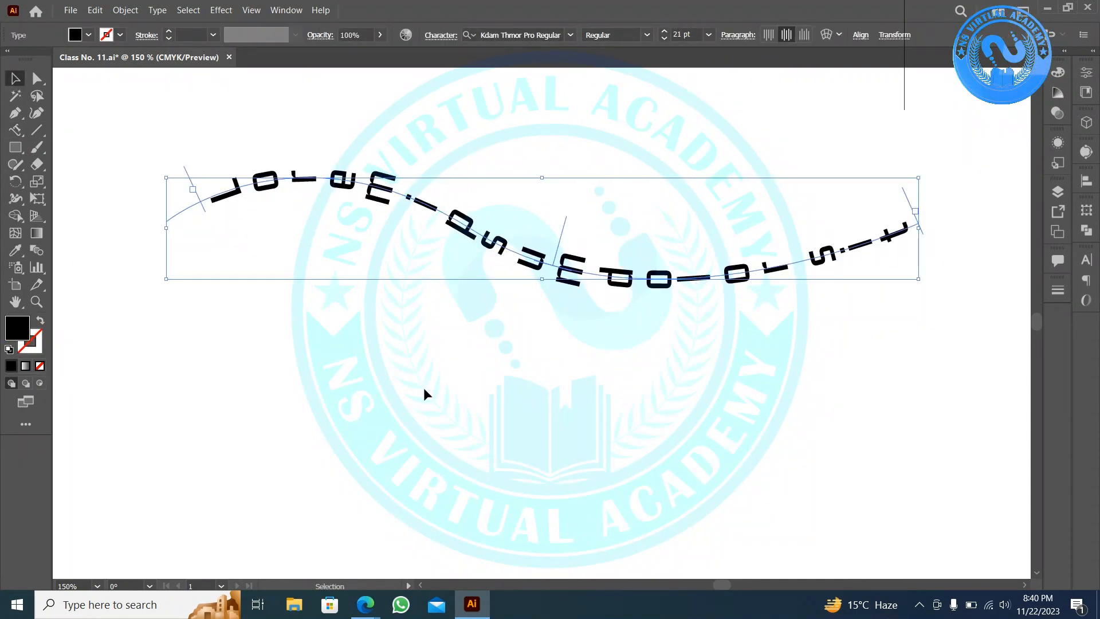
pyautogui.click(12, 133)
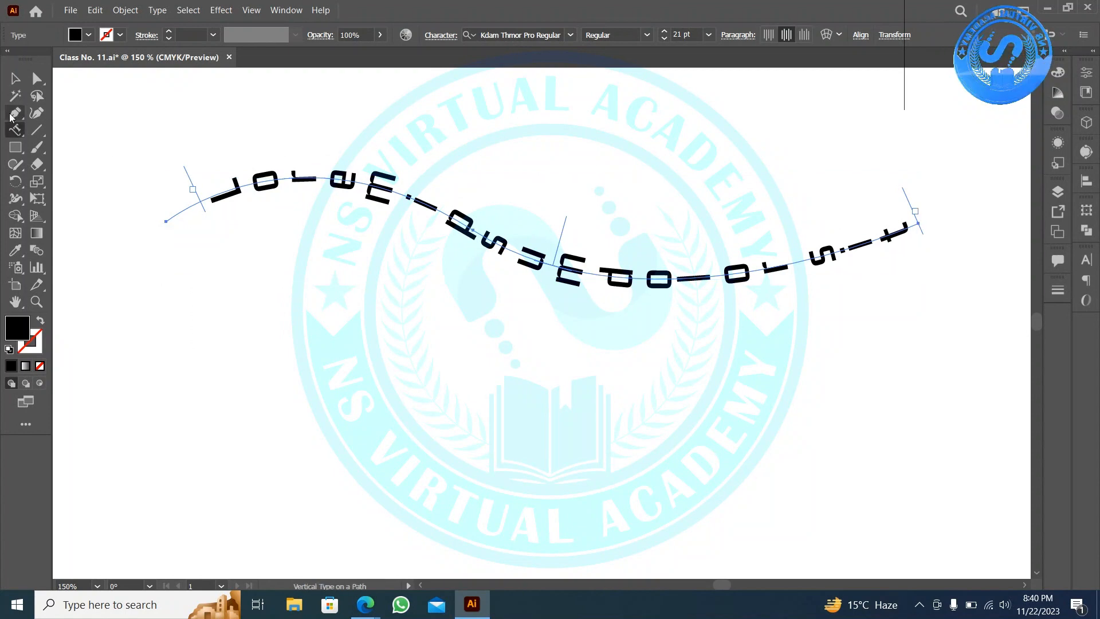
pyautogui.click(9, 134)
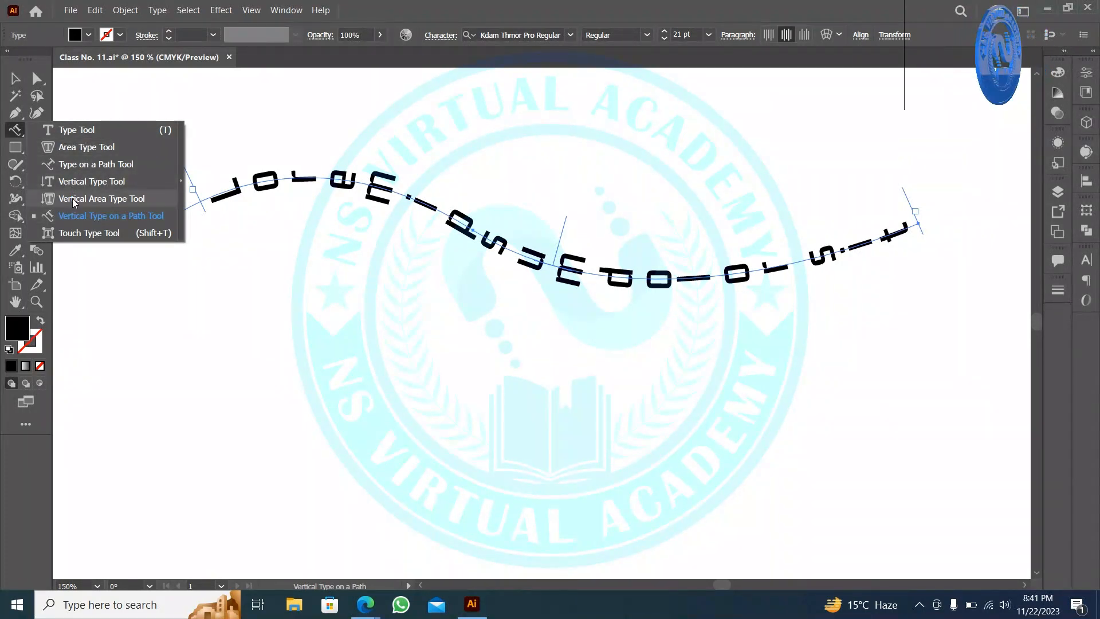
# - Drag out a horizontal Lorem ipsum text box on the artboard
pyautogui.click(76, 138)
pyautogui.scroll(-3, 248, 361)
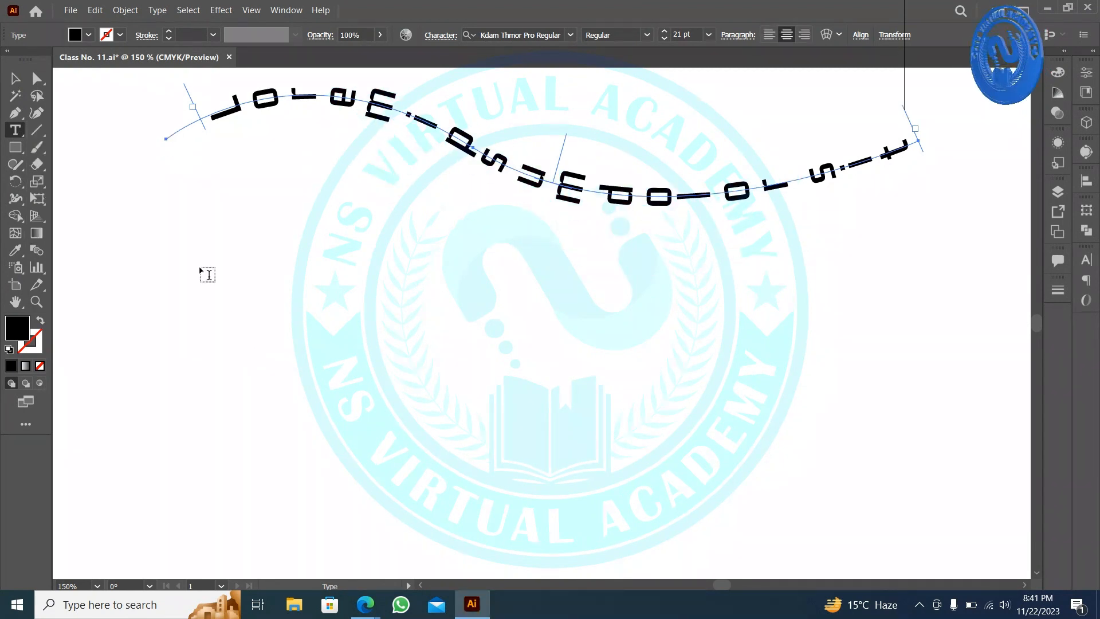
pyautogui.moveTo(143, 259); pyautogui.dragTo(493, 377)
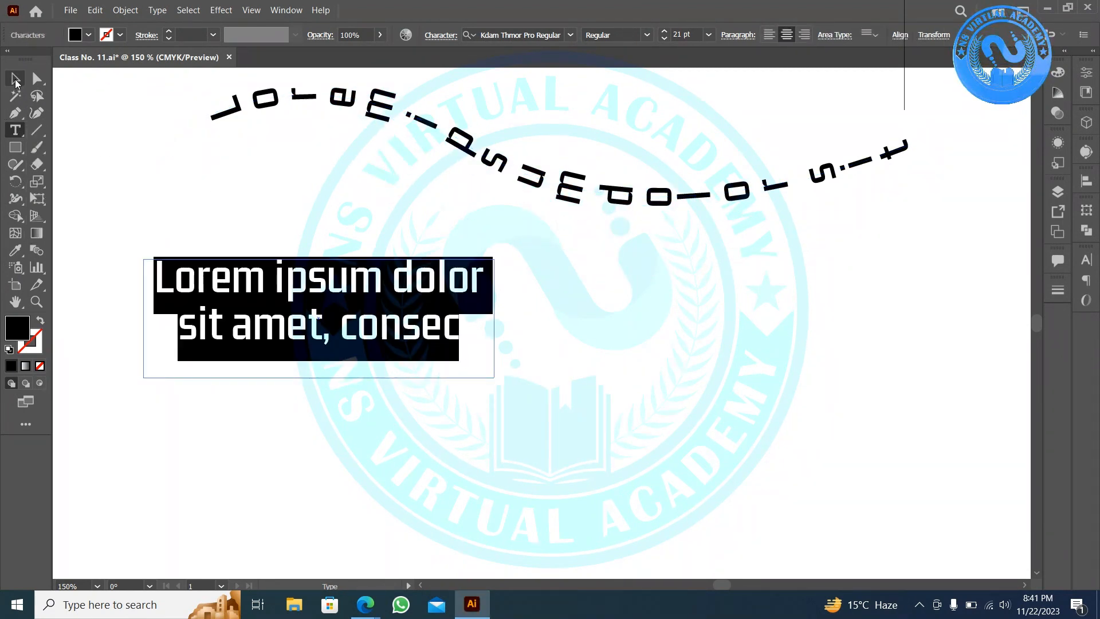
pyautogui.click(15, 80)
pyautogui.scroll(-2, 181, 246)
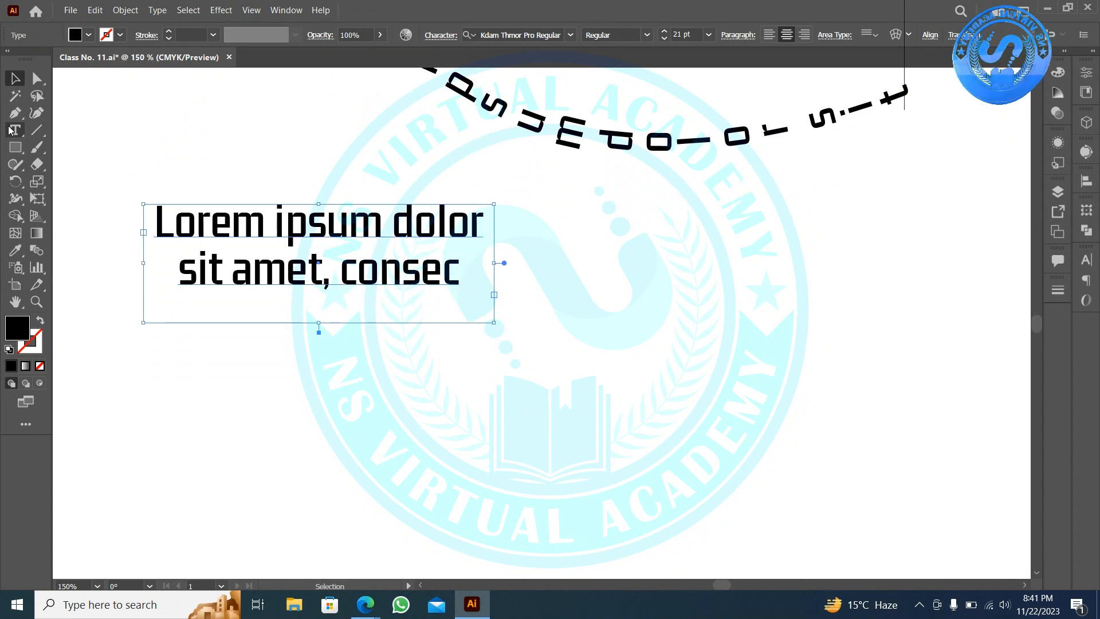
# - Draw a rectangle below that text block and fill it with area-type placeholder text
pyautogui.moveTo(9, 130); pyautogui.dragTo(91, 148)
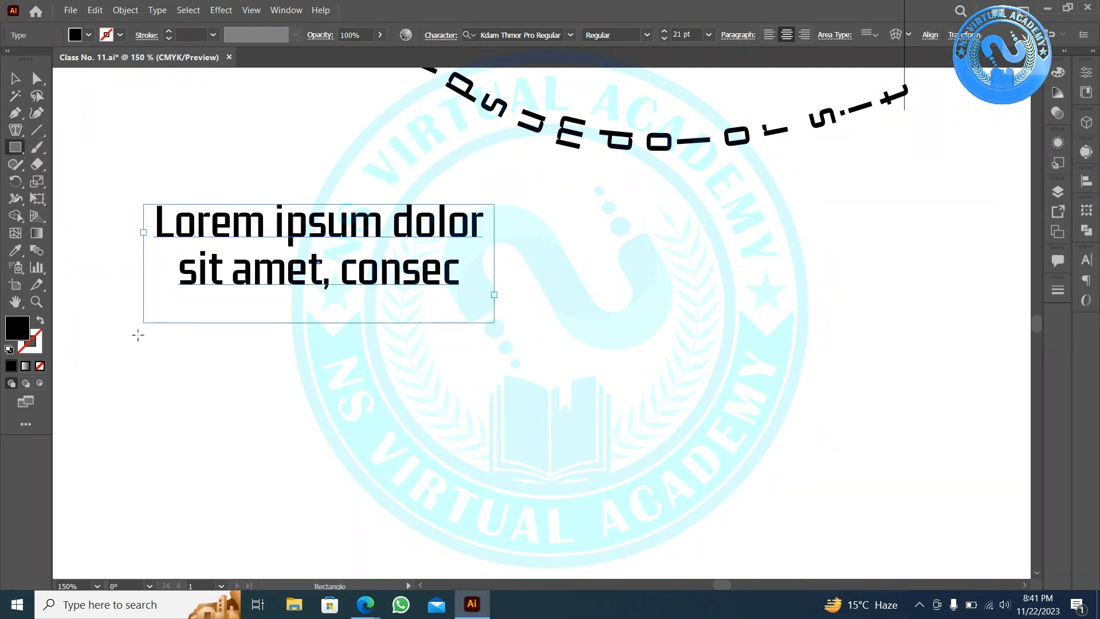
pyautogui.moveTo(142, 336)
pyautogui.mouseDown()
pyautogui.moveTo(430, 405)
pyautogui.moveTo(503, 437)
pyautogui.moveTo(499, 461)
pyautogui.mouseUp()
pyautogui.click(17, 131)
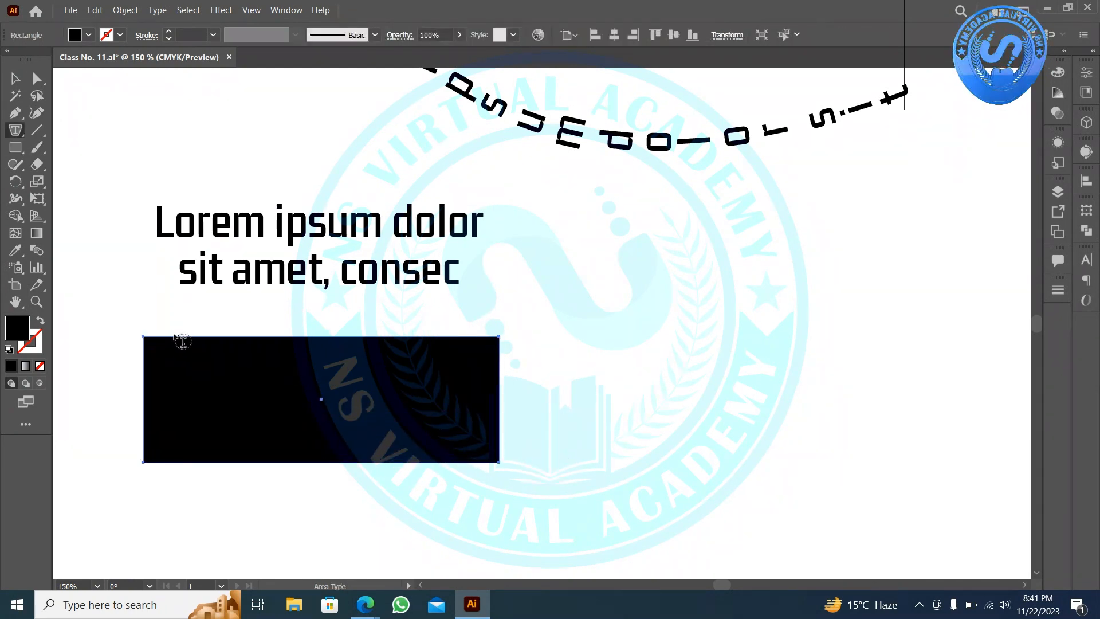
pyautogui.click(182, 341)
pyautogui.scroll(-2, 158, 297)
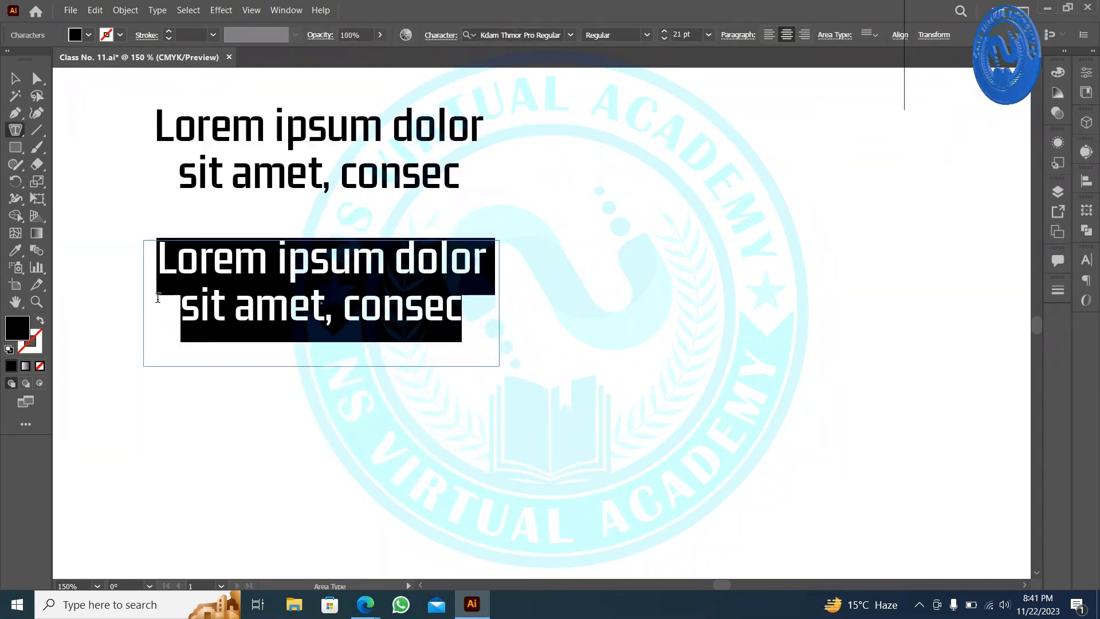
pyautogui.rightClick(15, 130)
pyautogui.click(16, 112)
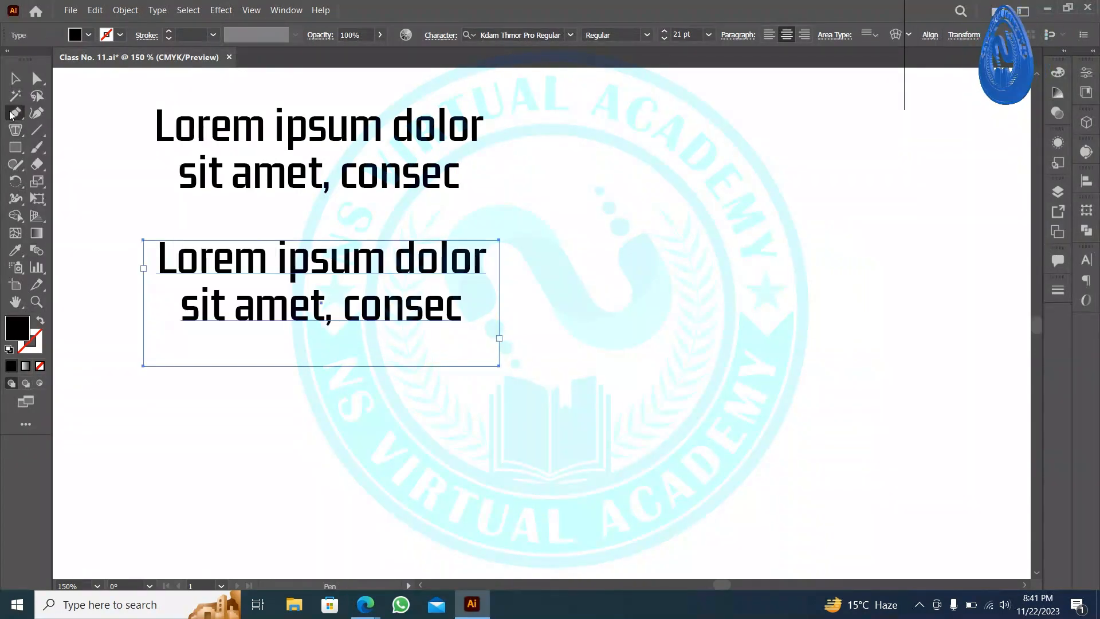
pyautogui.scroll(-2, 100, 376)
pyautogui.click(143, 346)
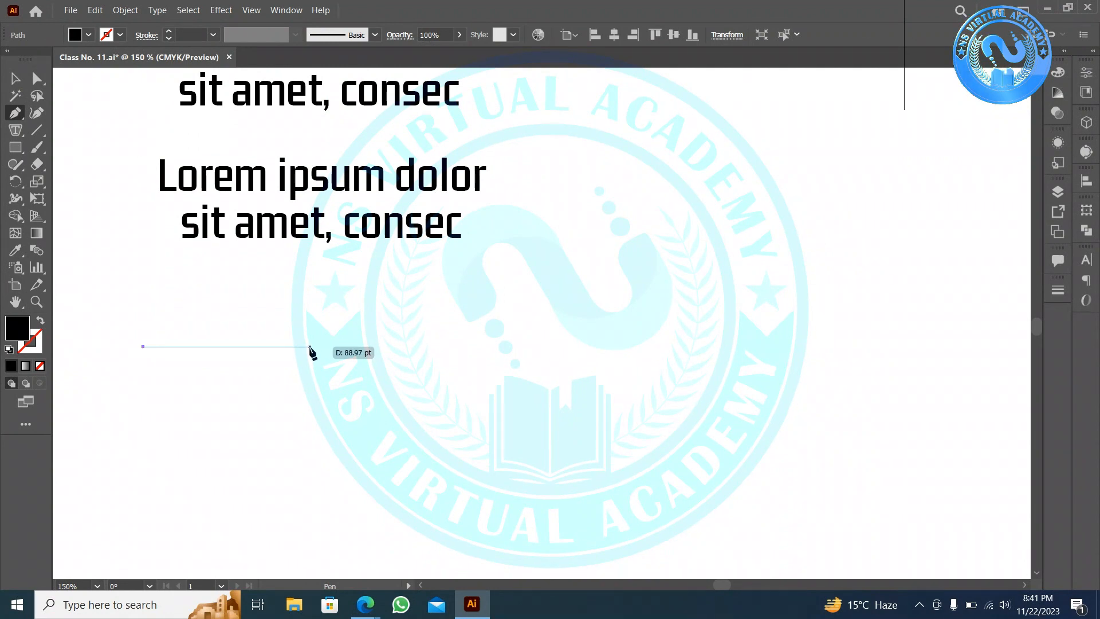
pyautogui.moveTo(380, 404); pyautogui.dragTo(399, 408)
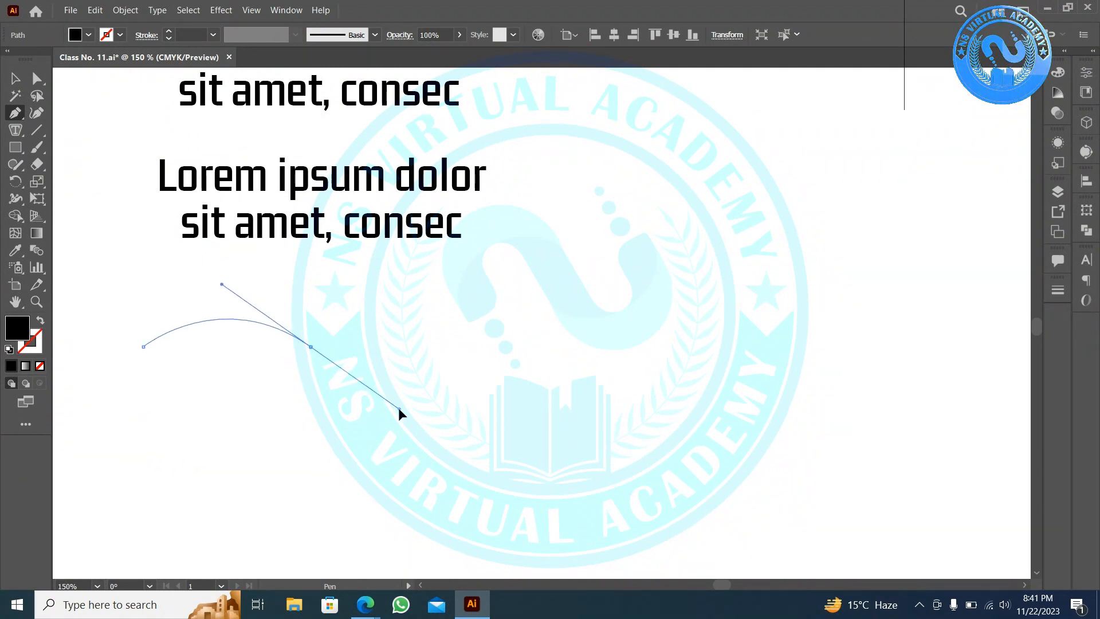
pyautogui.click(483, 318)
pyautogui.click(16, 79)
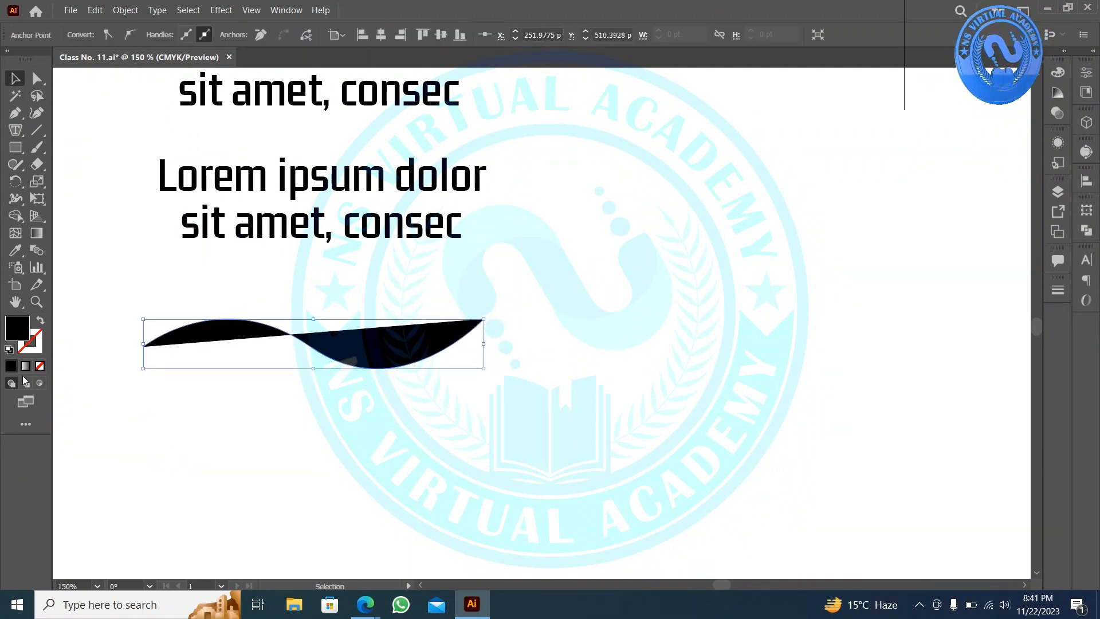
pyautogui.click(39, 322)
pyautogui.moveTo(10, 130); pyautogui.dragTo(36, 162)
pyautogui.click(183, 329)
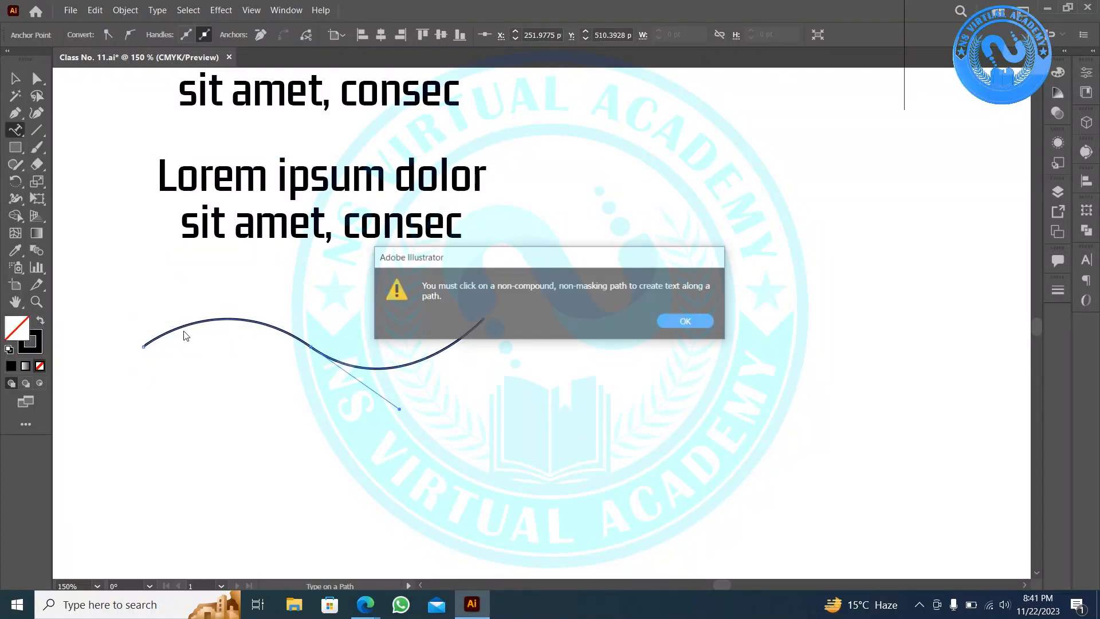
pyautogui.click(694, 319)
pyautogui.click(179, 326)
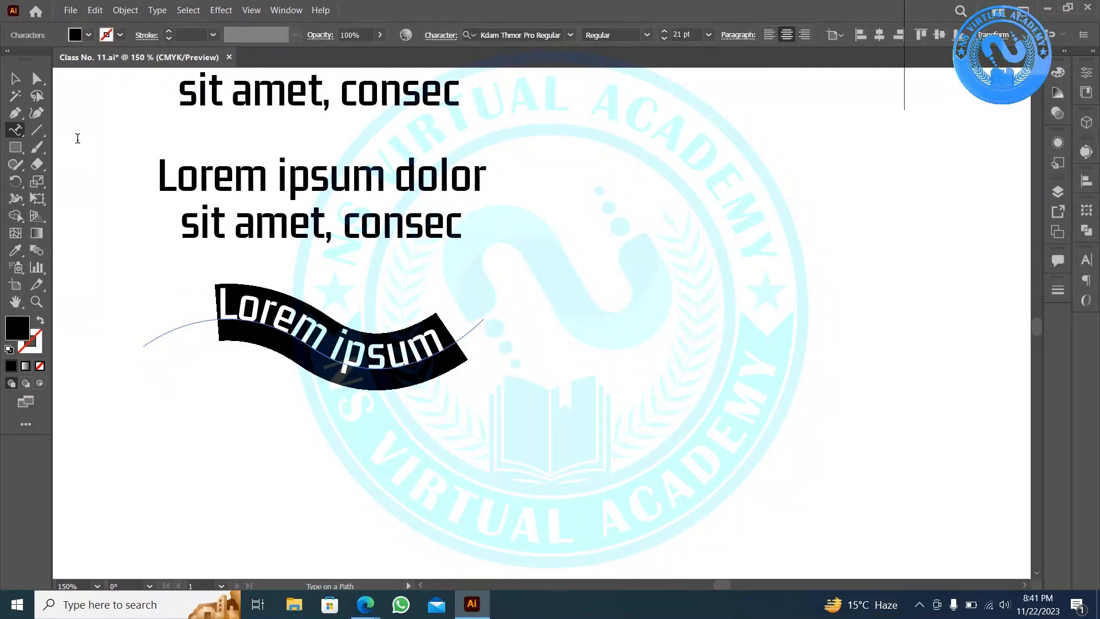
pyautogui.click(13, 76)
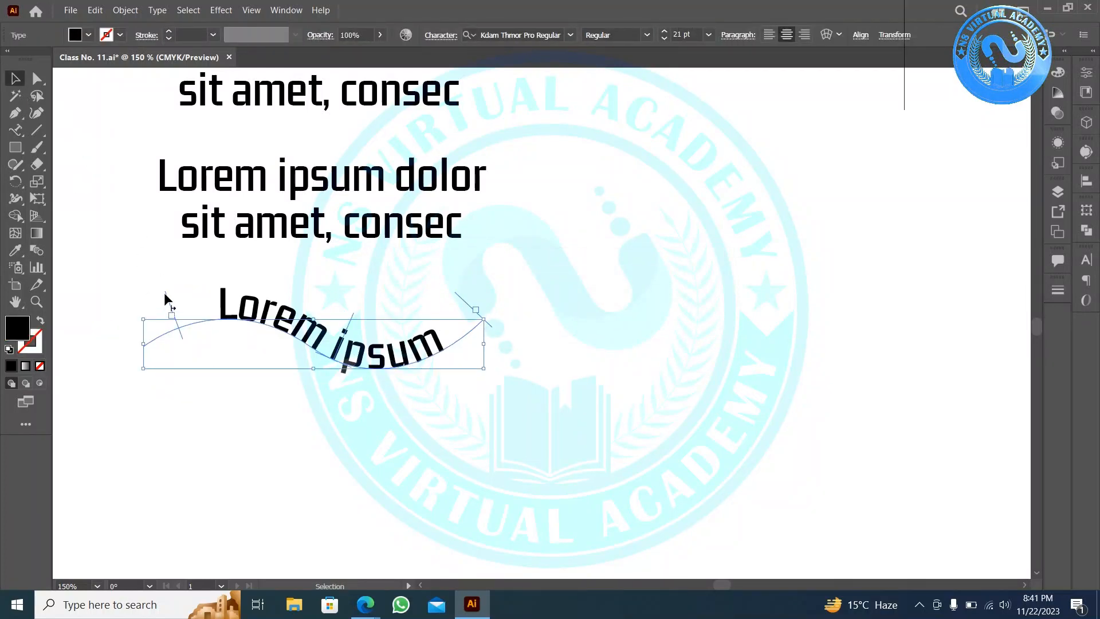
pyautogui.moveTo(164, 292); pyautogui.dragTo(121, 315)
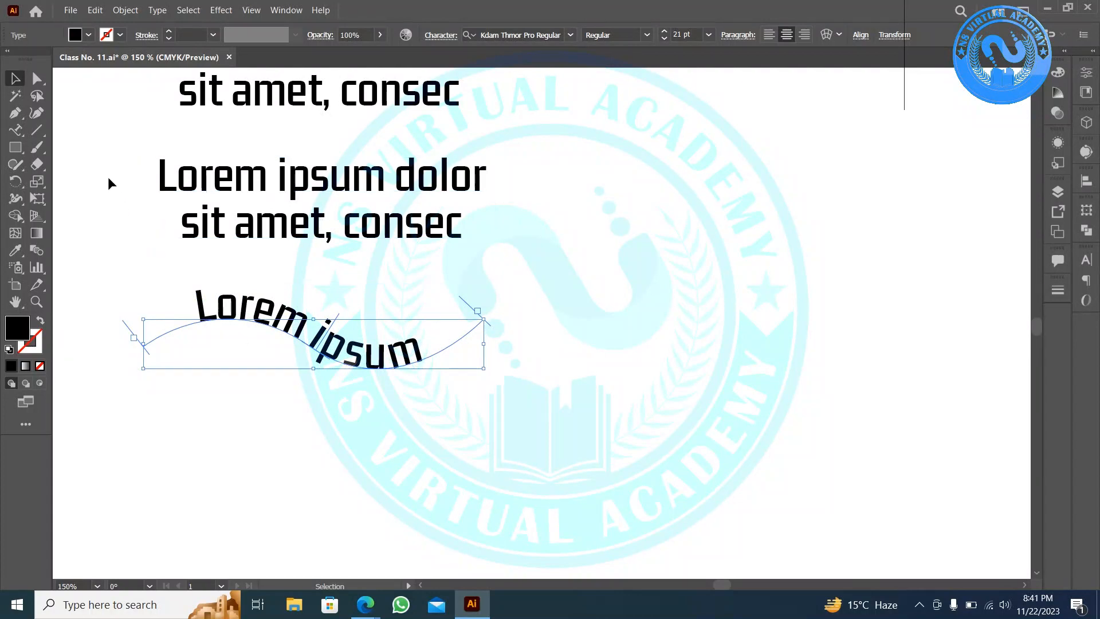
pyautogui.click(664, 38)
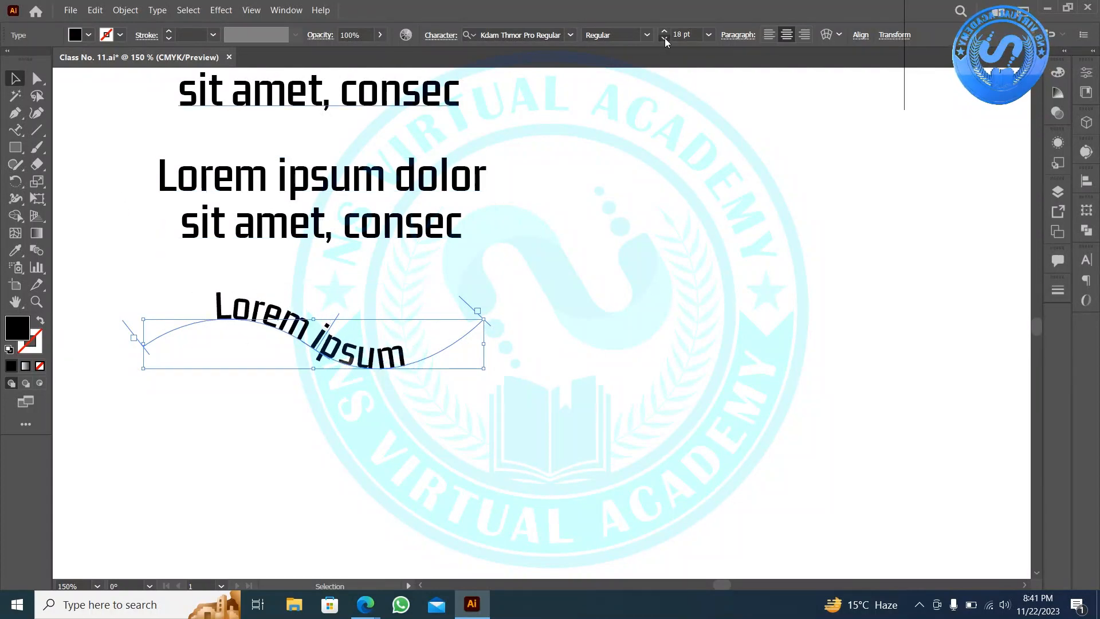
pyautogui.click(664, 38)
pyautogui.click(665, 38)
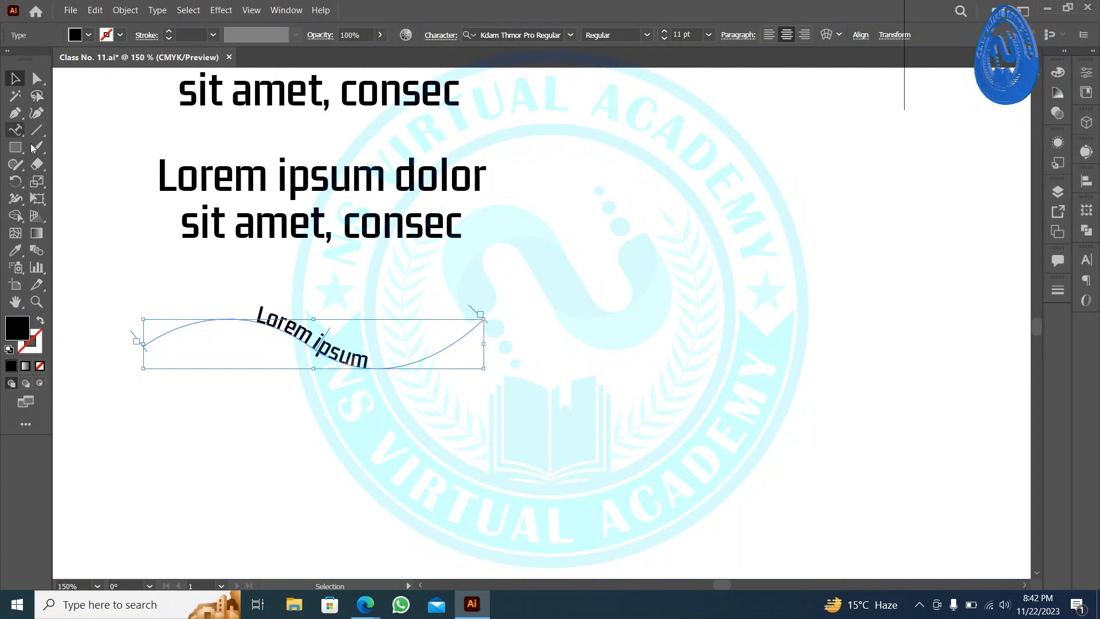
pyautogui.press('Delete')
pyautogui.click(15, 113)
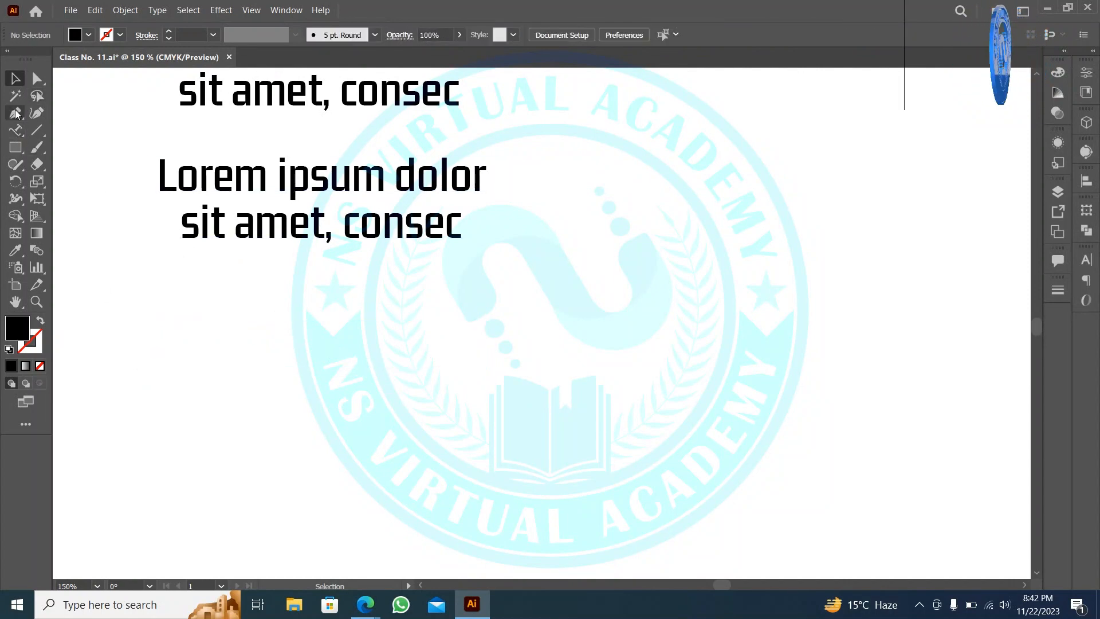
# - Draw a new stroked wavy path and run Lorem ipsum text along it
pyautogui.click(157, 323)
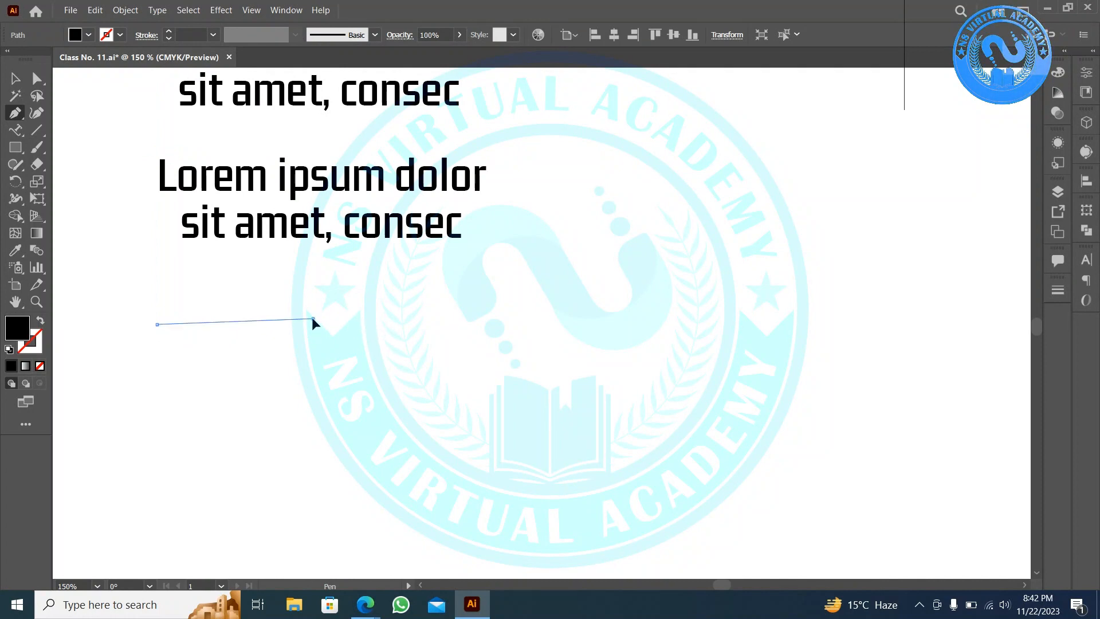
pyautogui.moveTo(312, 317); pyautogui.dragTo(383, 377)
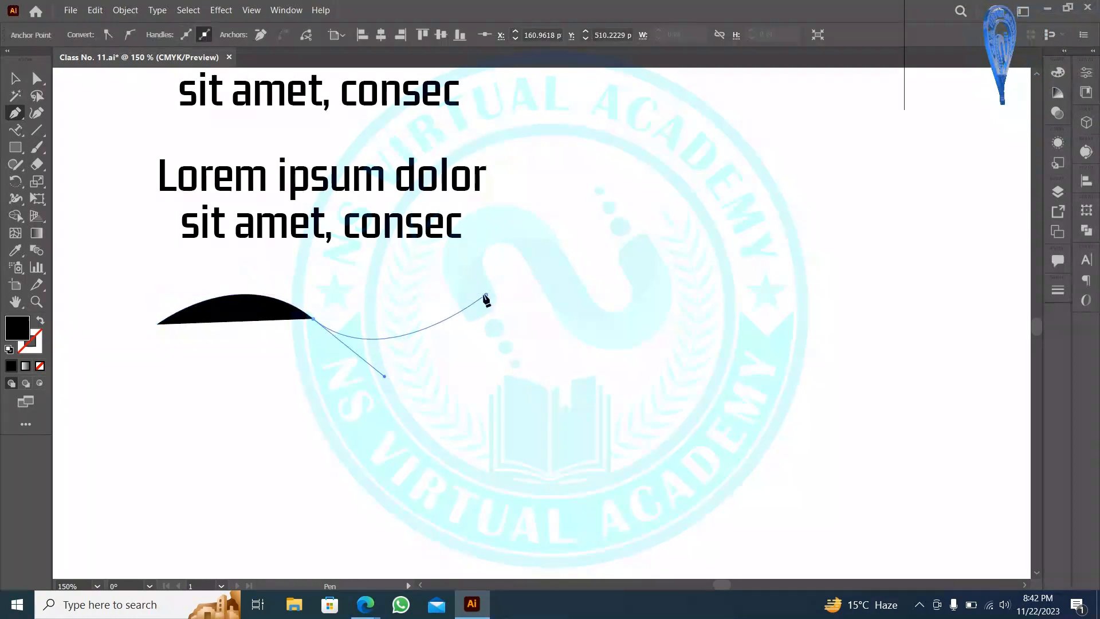
pyautogui.moveTo(486, 294); pyautogui.dragTo(113, 203)
pyautogui.click(41, 319)
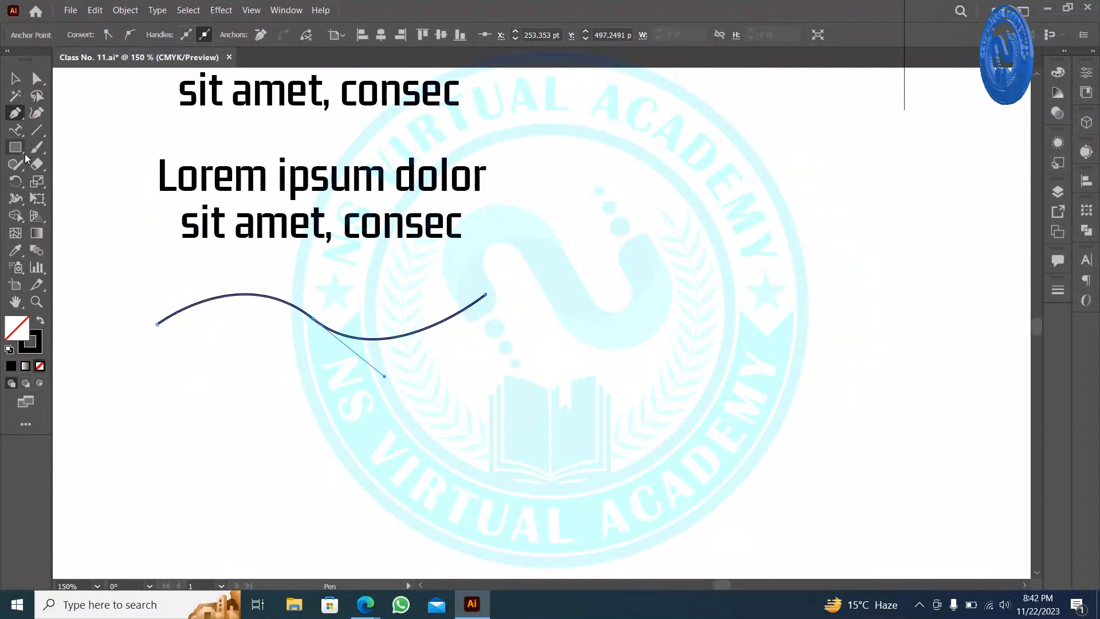
pyautogui.click(16, 130)
pyautogui.click(204, 301)
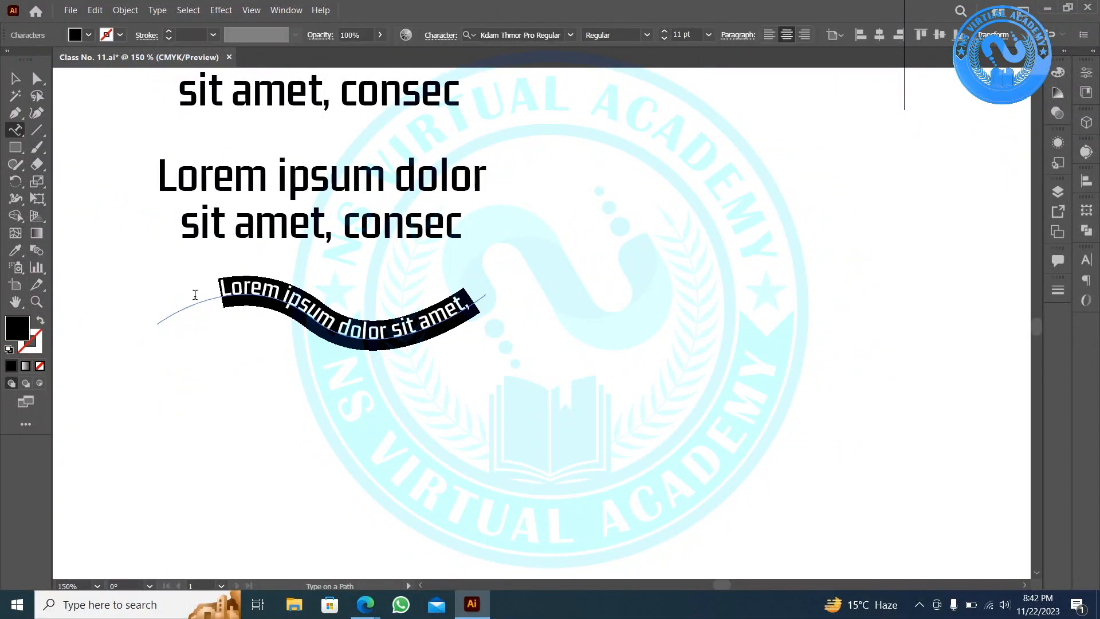
pyautogui.click(14, 80)
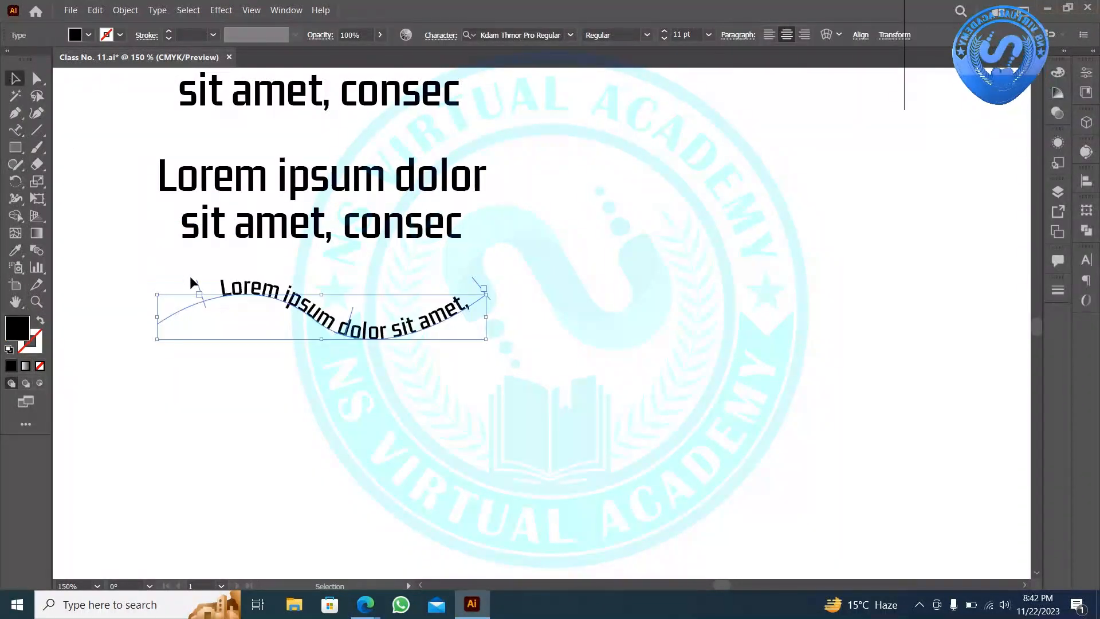
pyautogui.moveTo(197, 288); pyautogui.dragTo(115, 331)
pyautogui.click(571, 249)
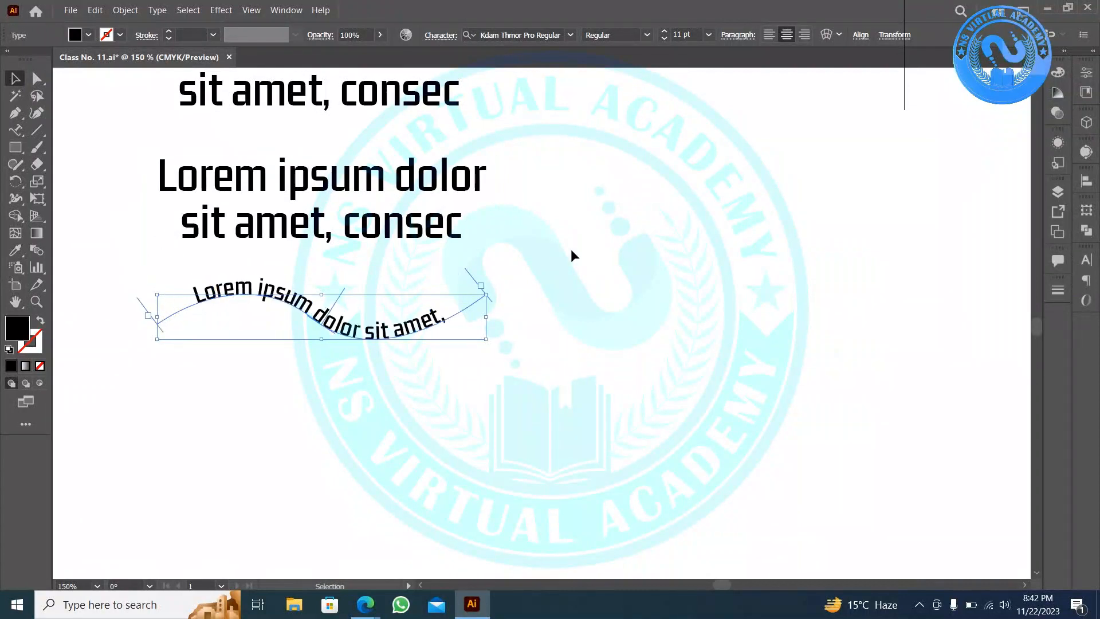
# - Reduce both paragraph text blocks to 15 pt
pyautogui.scroll(1, 566, 254)
pyautogui.scroll(1, 347, 205)
pyautogui.click(347, 205)
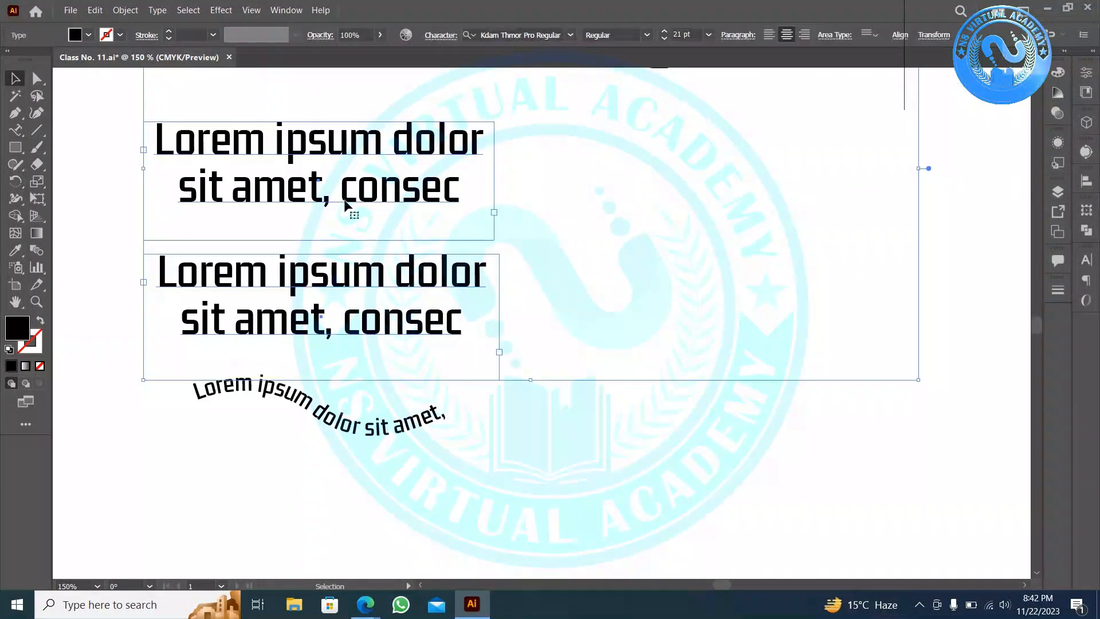
pyautogui.click(611, 167)
pyautogui.click(321, 328)
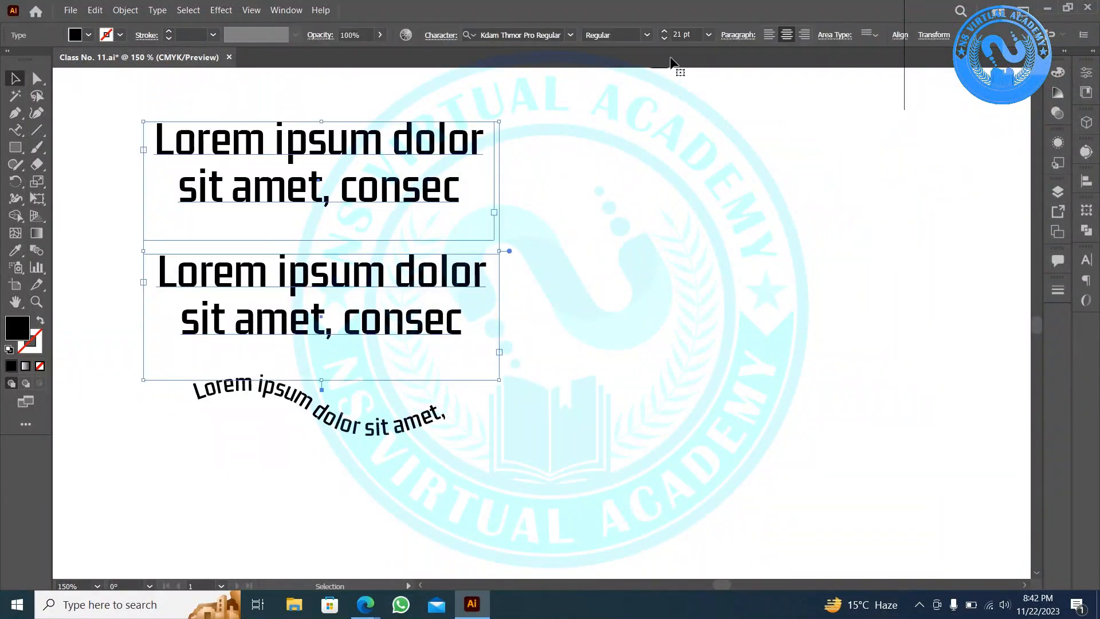
pyautogui.click(664, 39)
pyautogui.click(664, 39)
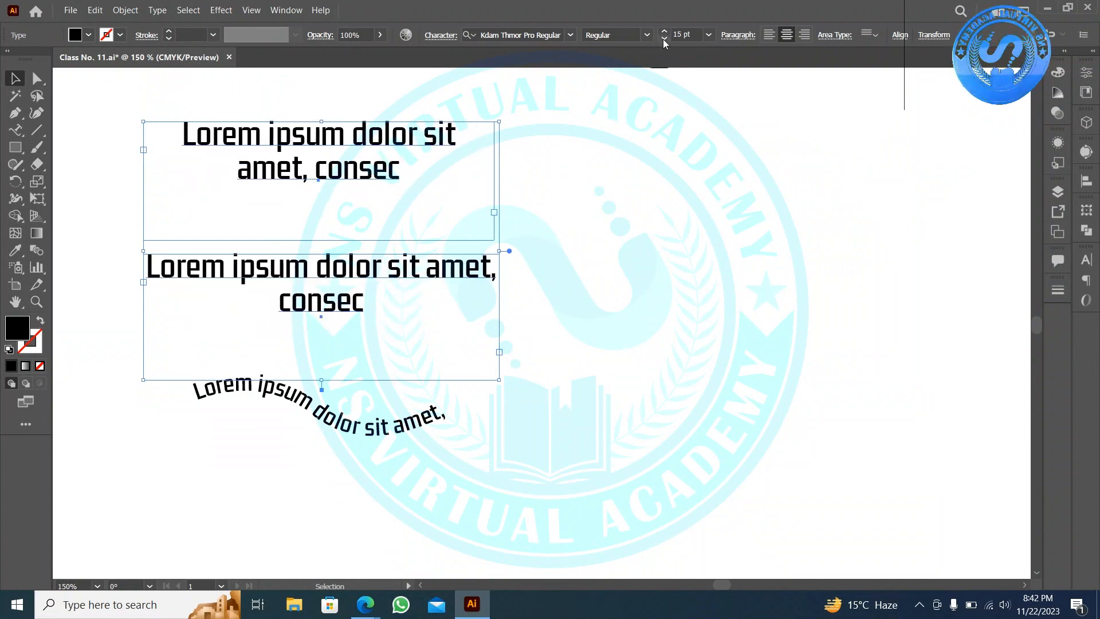
pyautogui.click(612, 289)
# - Move the wide arc text off the artboard and the other three texts to the top left
pyautogui.press('space')
pyautogui.moveTo(638, 310); pyautogui.dragTo(603, 469)
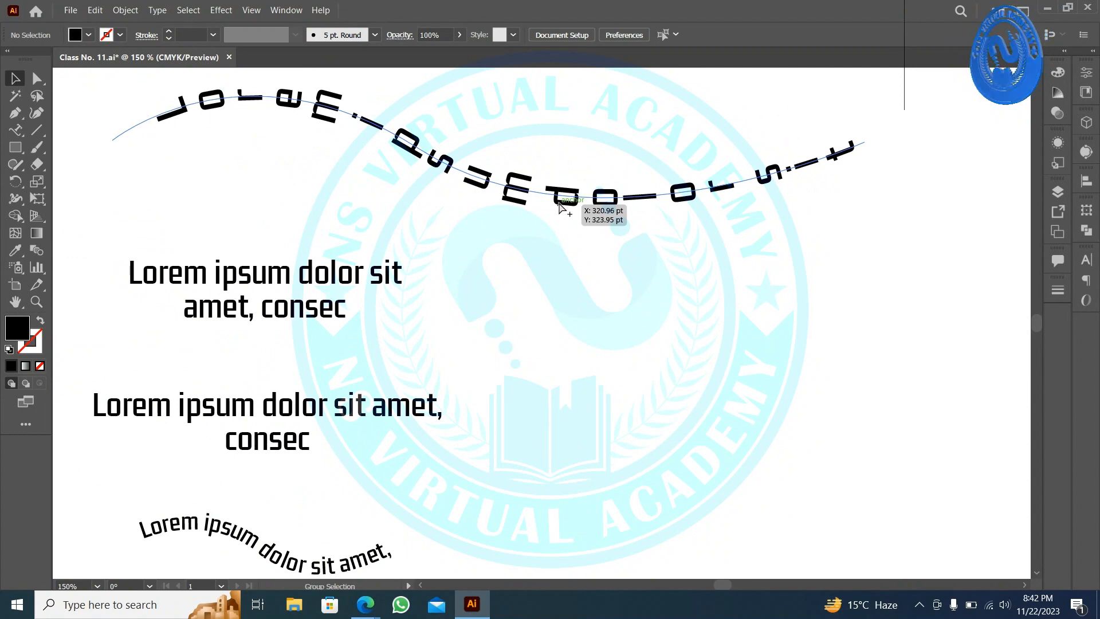
pyautogui.scroll(-2, 560, 204)
pyautogui.moveTo(560, 205); pyautogui.dragTo(976, 550)
pyautogui.moveTo(544, 371); pyautogui.dragTo(356, 174)
pyautogui.moveTo(431, 246); pyautogui.dragTo(394, 106)
# - Add vertical Lorem ipsum text near the artboard's top centre
pyautogui.click(596, 151)
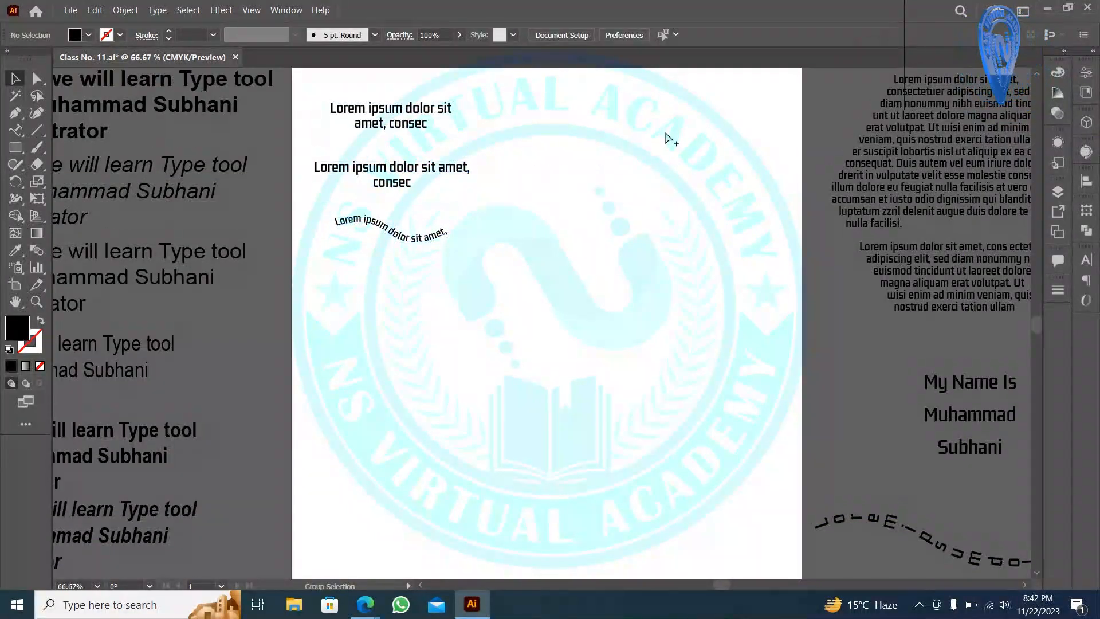
pyautogui.scroll(1, 664, 129)
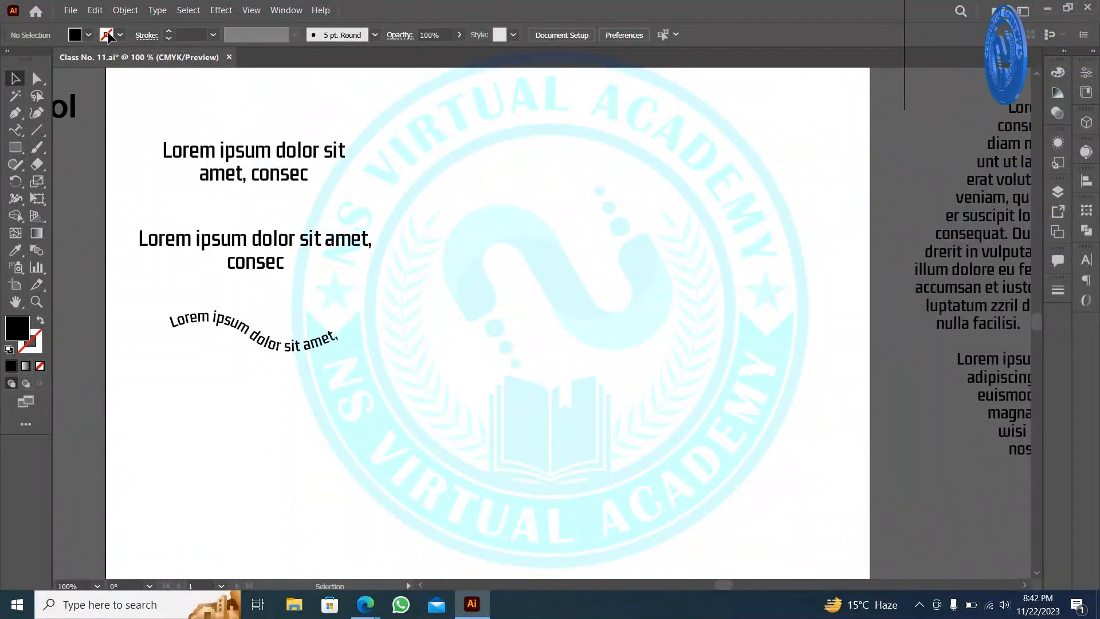
pyautogui.rightClick(20, 134)
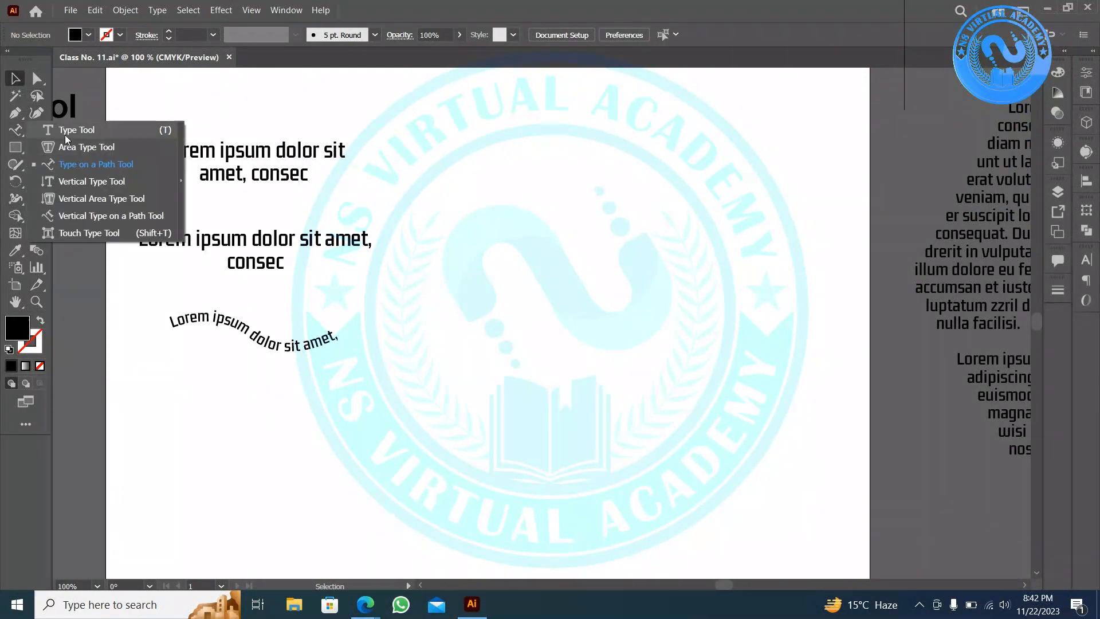
pyautogui.click(92, 182)
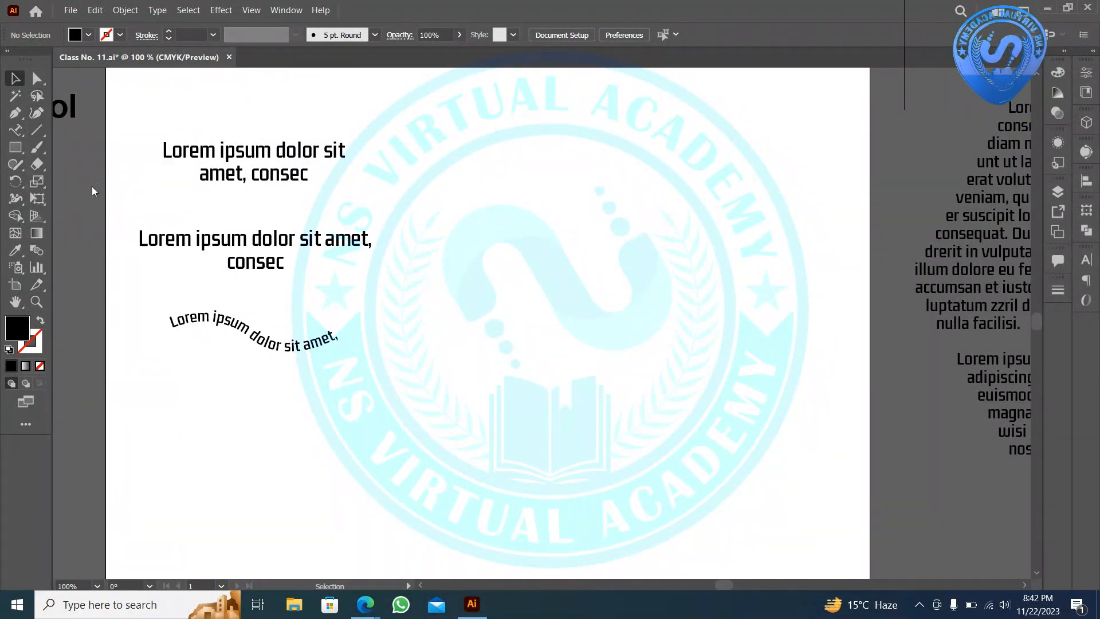
pyautogui.click(474, 115)
pyautogui.click(16, 81)
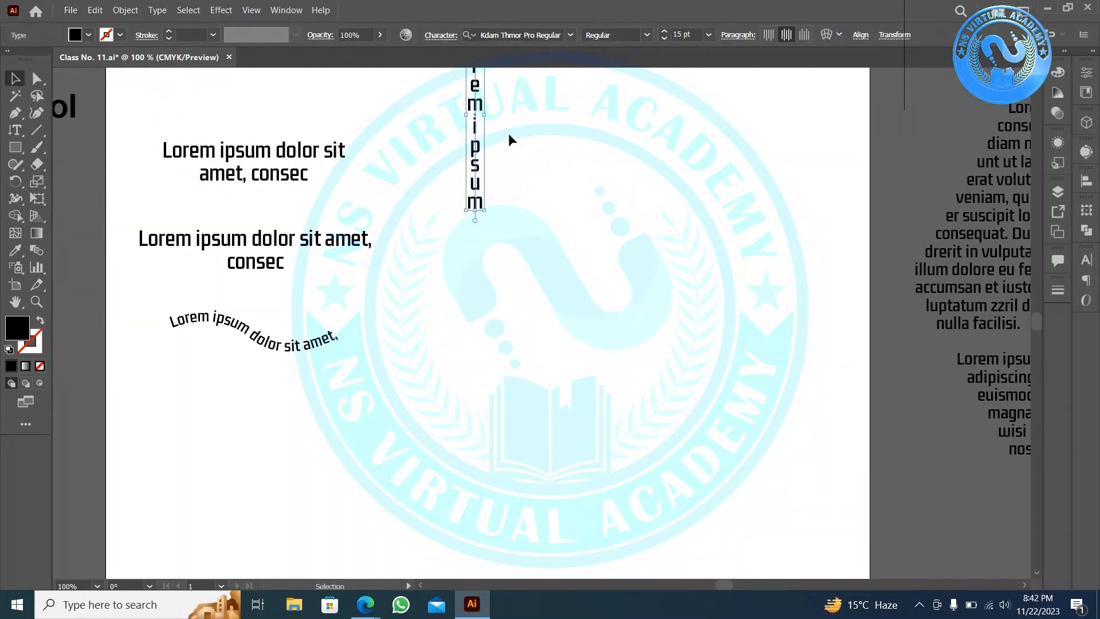
pyautogui.moveTo(466, 153); pyautogui.dragTo(445, 265)
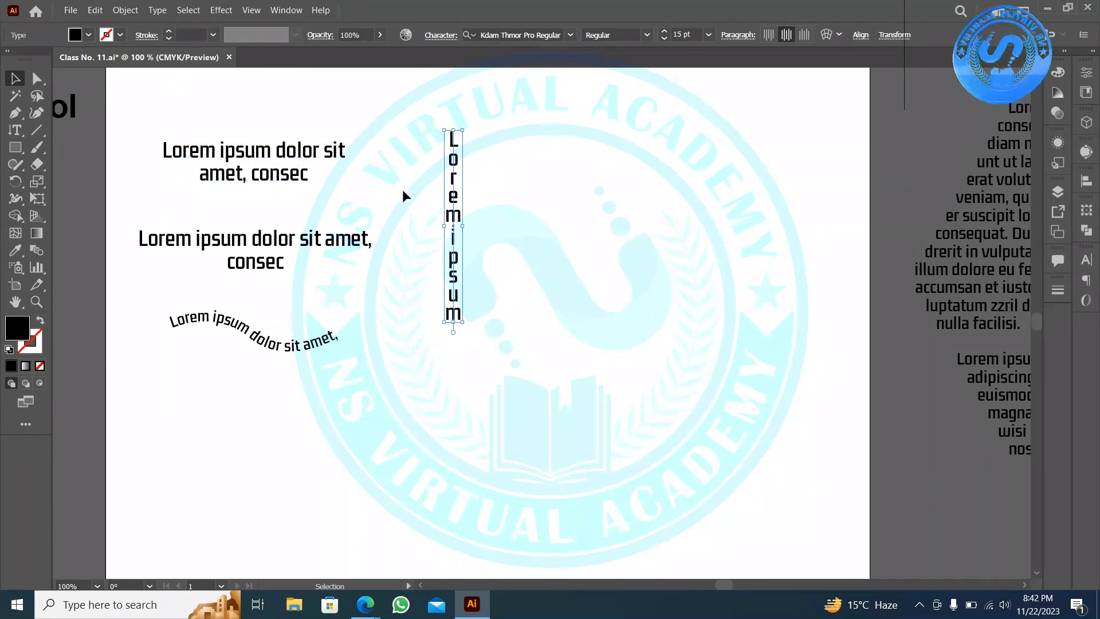
pyautogui.moveTo(453, 196); pyautogui.dragTo(463, 169)
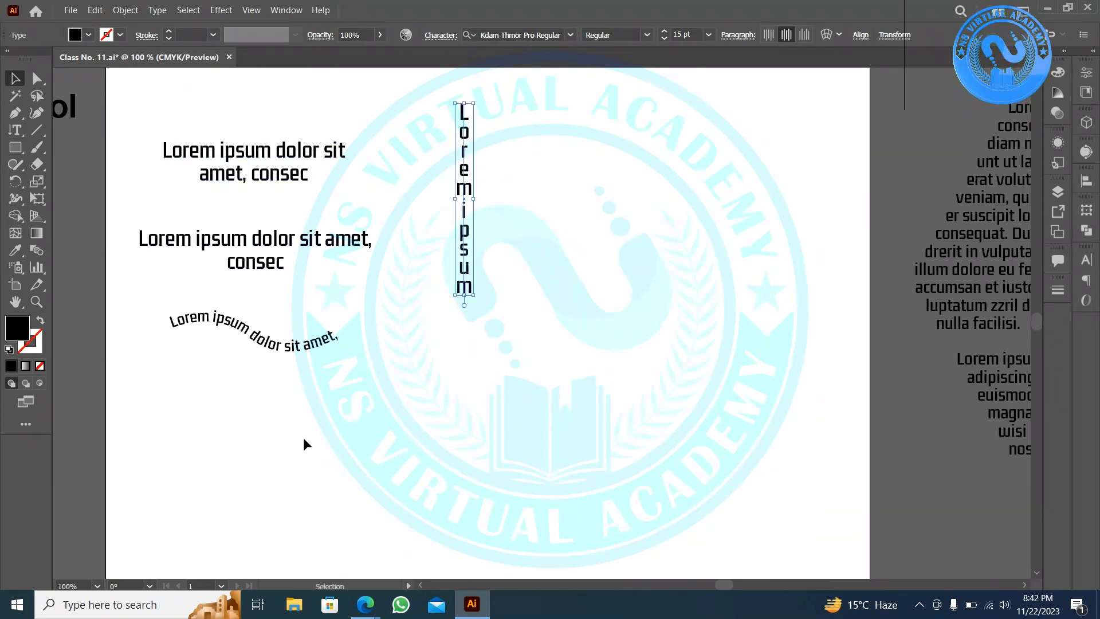
# - Lower the second paragraph and curved text, raise the vertical text, and shorten the paragraph frame
pyautogui.moveTo(307, 445); pyautogui.dragTo(255, 269)
pyautogui.moveTo(256, 229); pyautogui.dragTo(256, 339)
pyautogui.click(478, 241)
pyautogui.moveTo(479, 237); pyautogui.dragTo(478, 195)
pyautogui.click(318, 358)
pyautogui.scroll(-2, 346, 266)
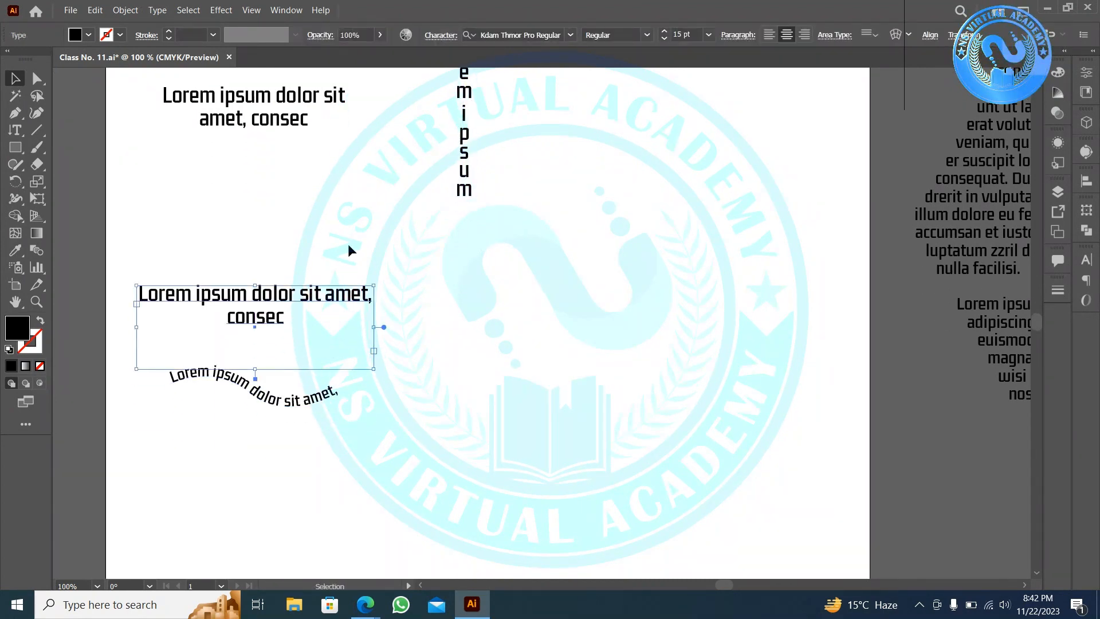
pyautogui.moveTo(255, 370); pyautogui.dragTo(255, 331)
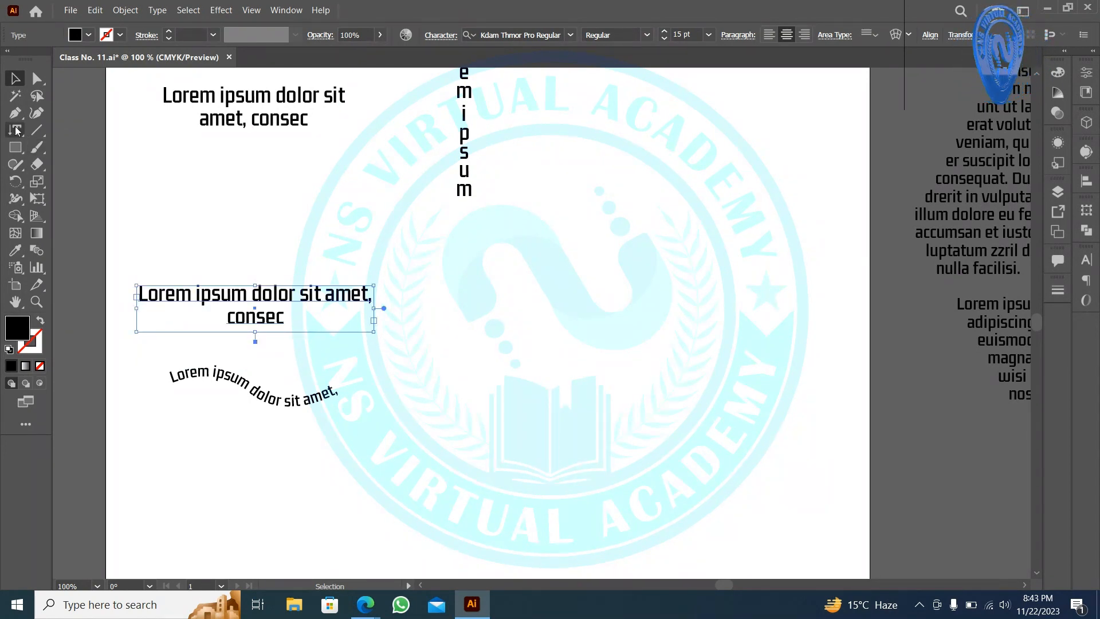
pyautogui.click(15, 147)
# - Turn a new rectangle right of the second paragraph into vertical area type, then lower the curved text
pyautogui.moveTo(420, 278); pyautogui.dragTo(622, 343)
pyautogui.click(15, 80)
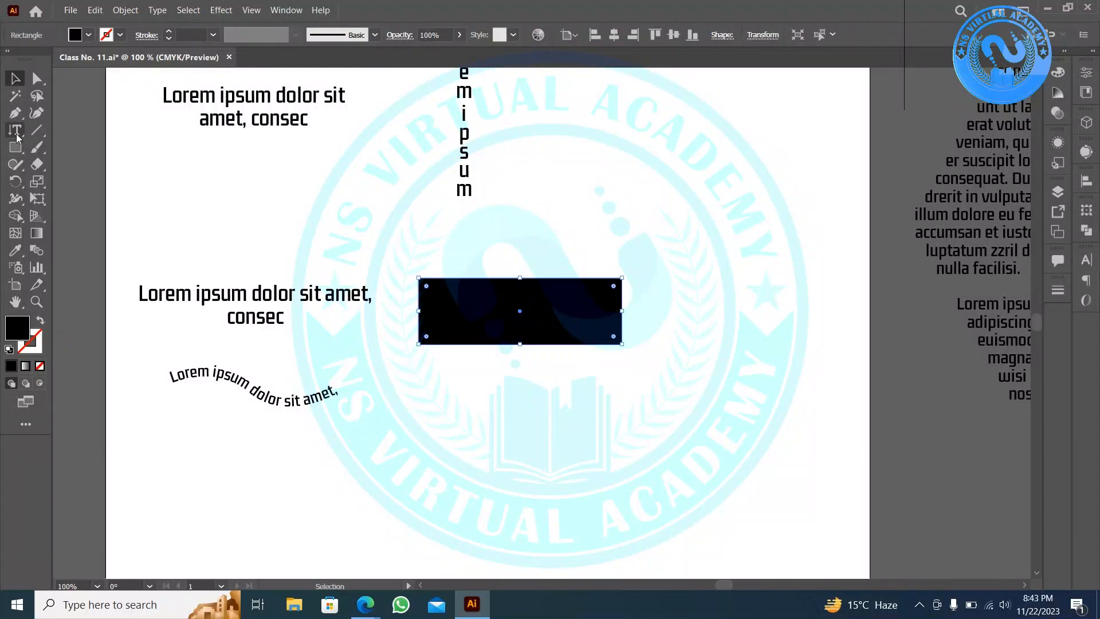
pyautogui.moveTo(15, 131); pyautogui.dragTo(80, 197)
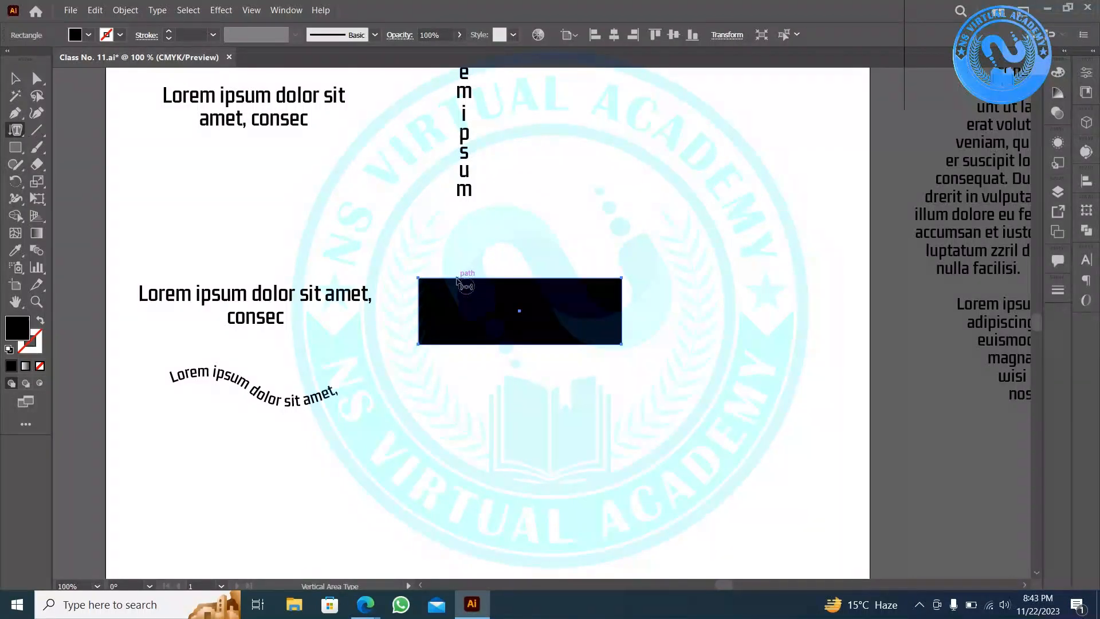
pyautogui.click(456, 280)
pyautogui.click(16, 78)
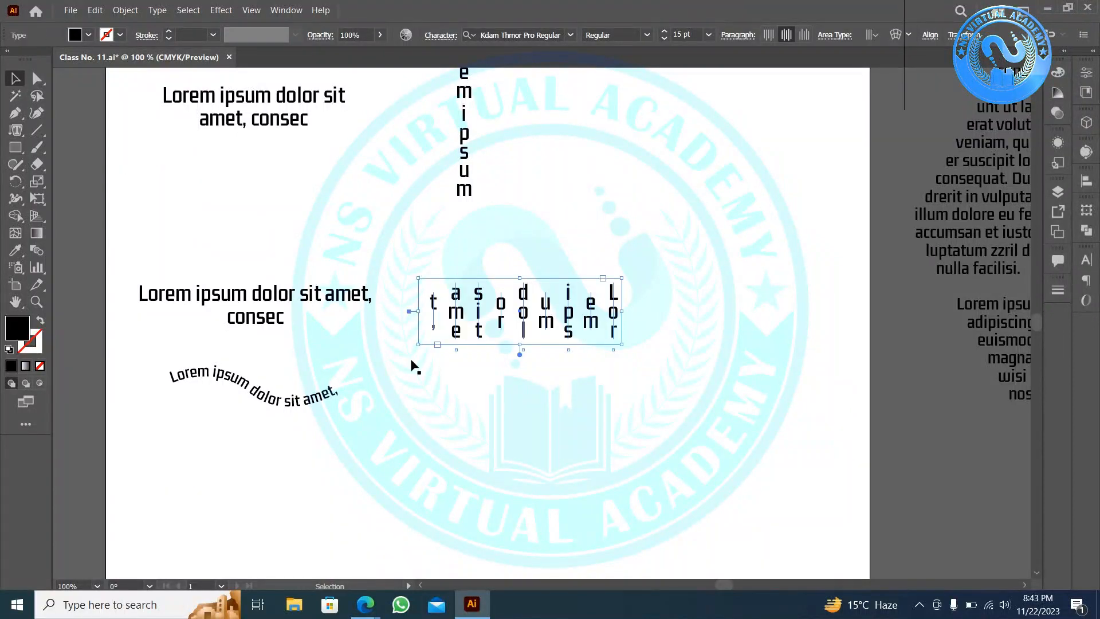
pyautogui.click(484, 350)
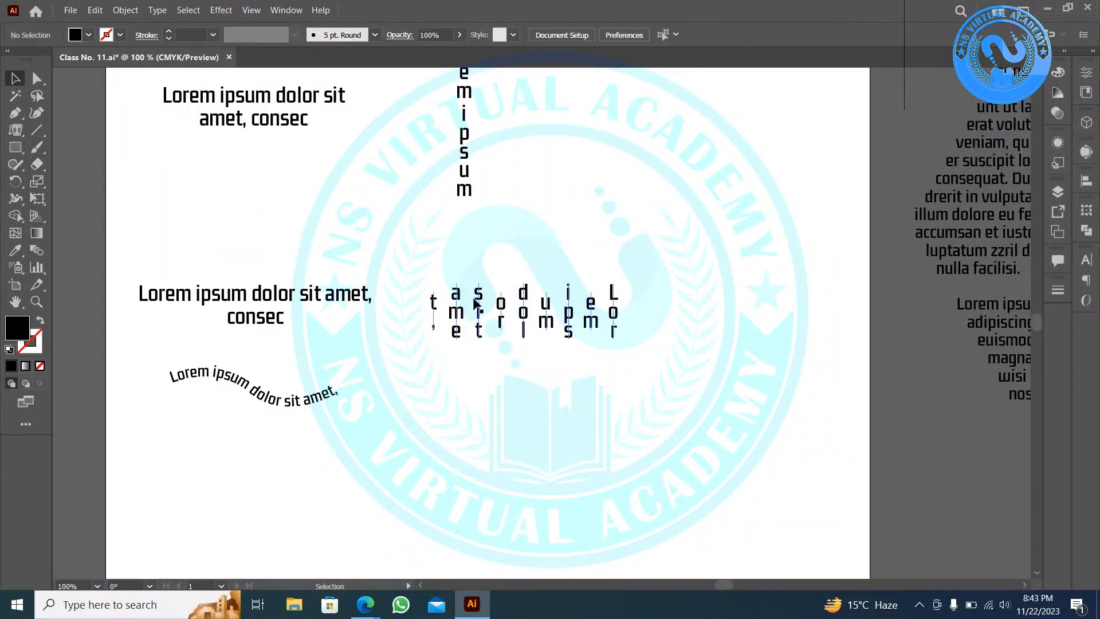
pyautogui.moveTo(267, 402); pyautogui.dragTo(268, 445)
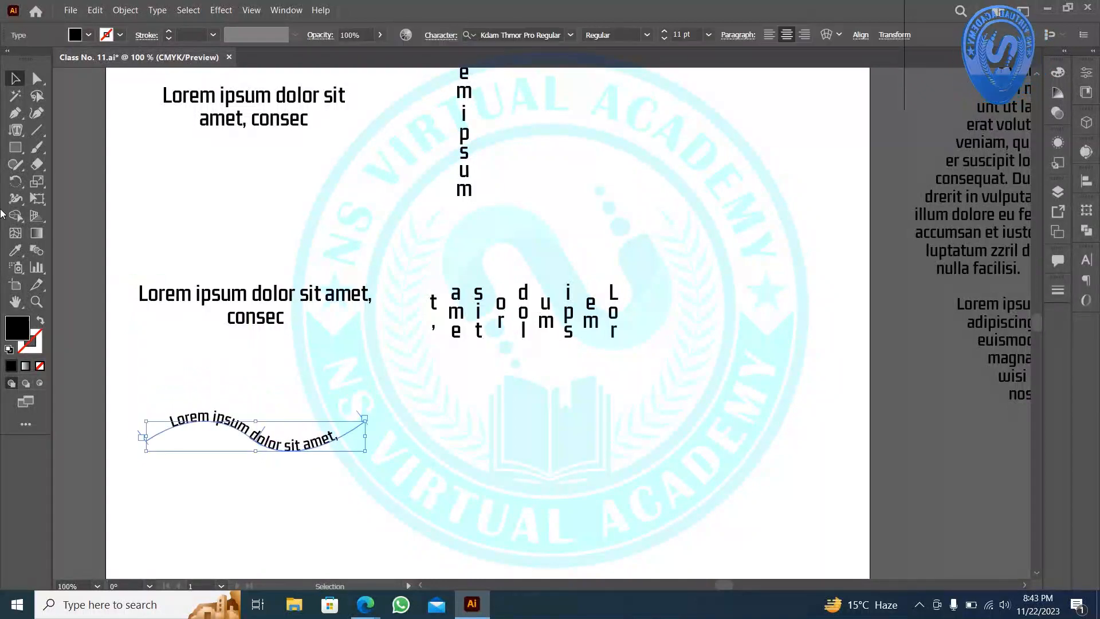
pyautogui.click(15, 114)
pyautogui.moveTo(427, 438); pyautogui.dragTo(588, 467)
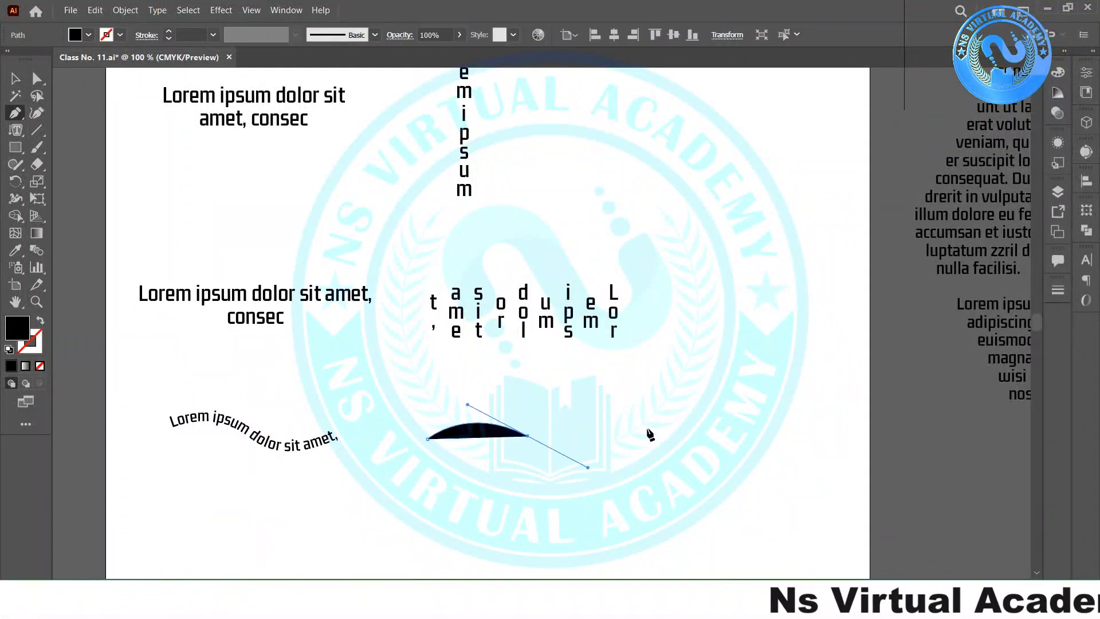
pyautogui.click(626, 431)
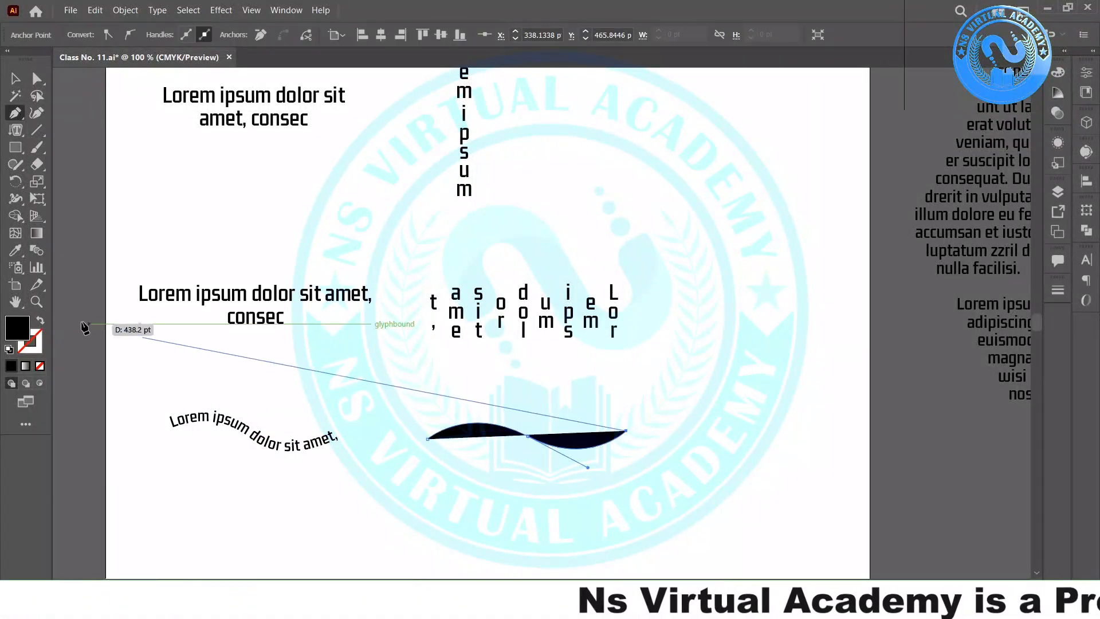
pyautogui.click(40, 320)
pyautogui.click(16, 130)
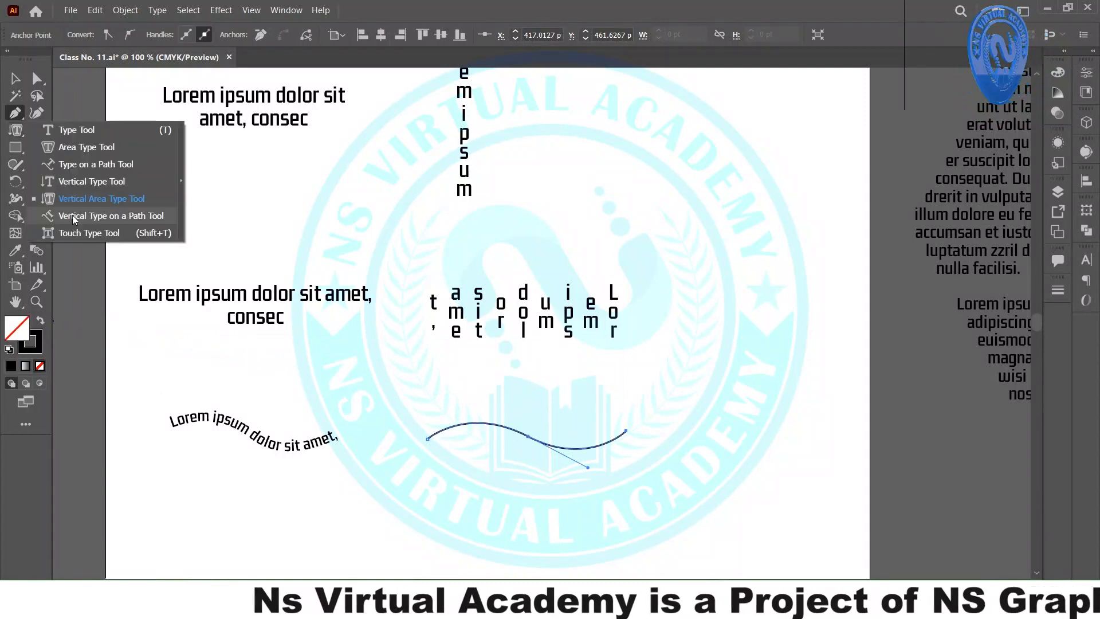
pyautogui.click(103, 216)
pyautogui.click(458, 424)
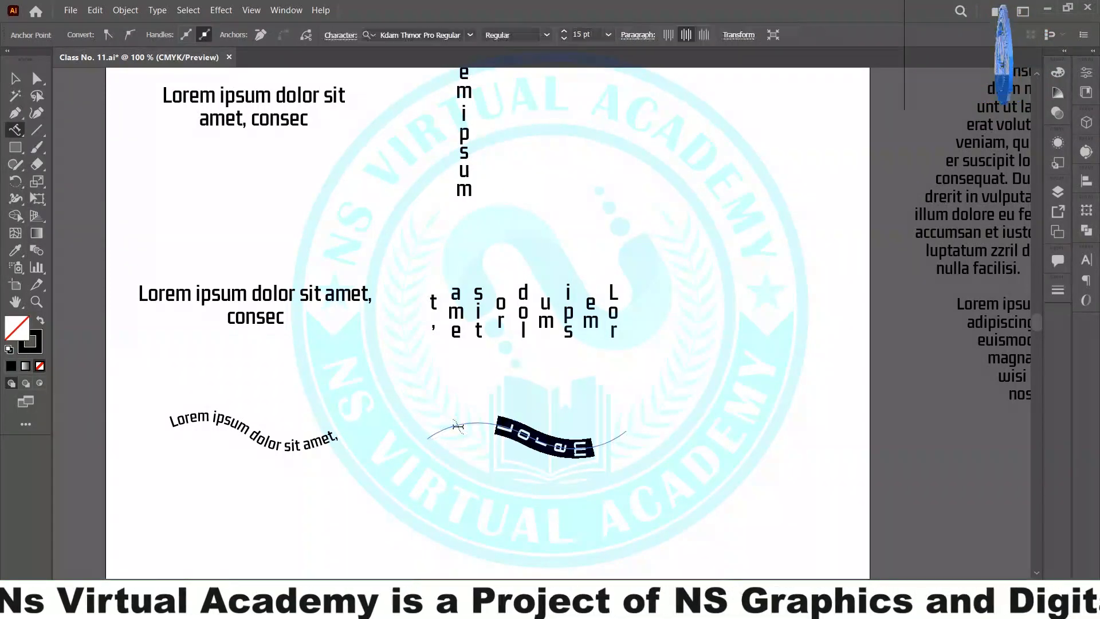
pyautogui.click(15, 78)
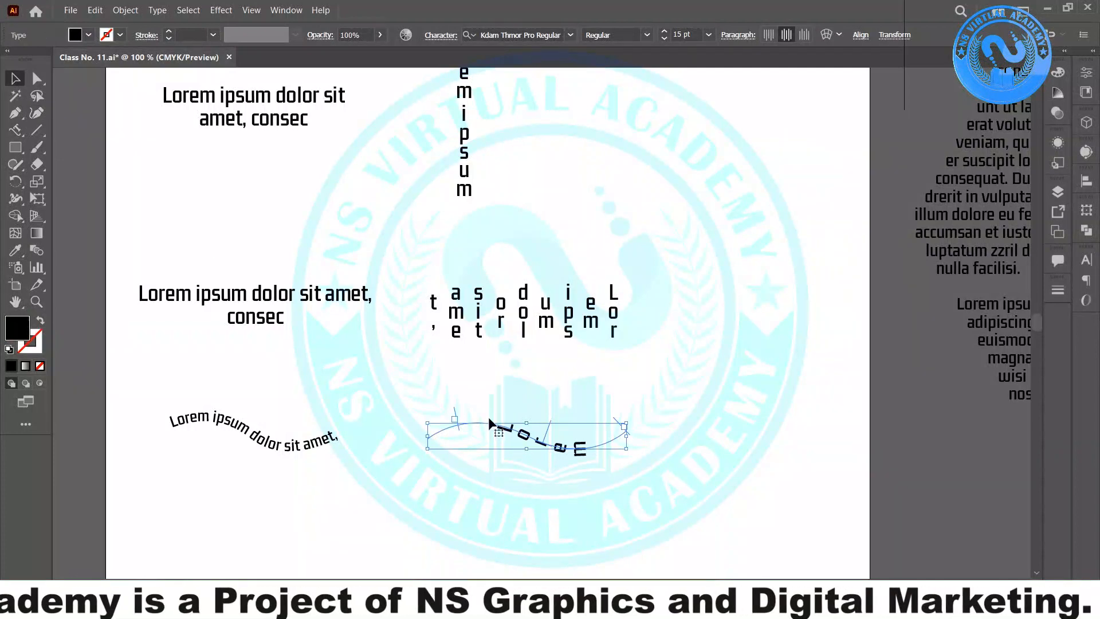
pyautogui.moveTo(410, 435); pyautogui.dragTo(451, 410)
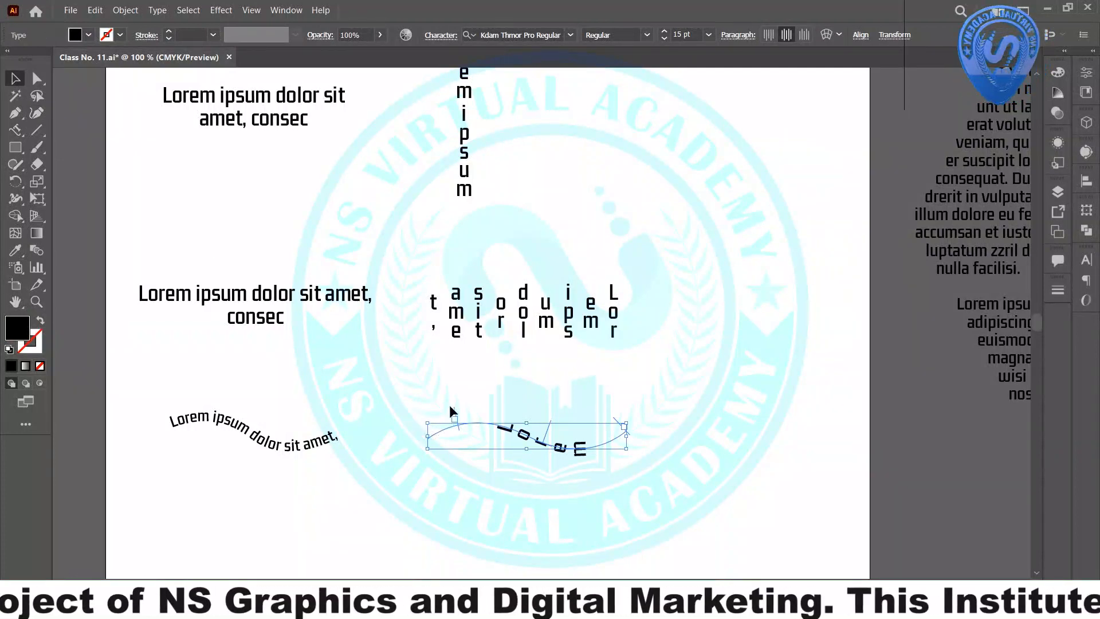
pyautogui.click(369, 446)
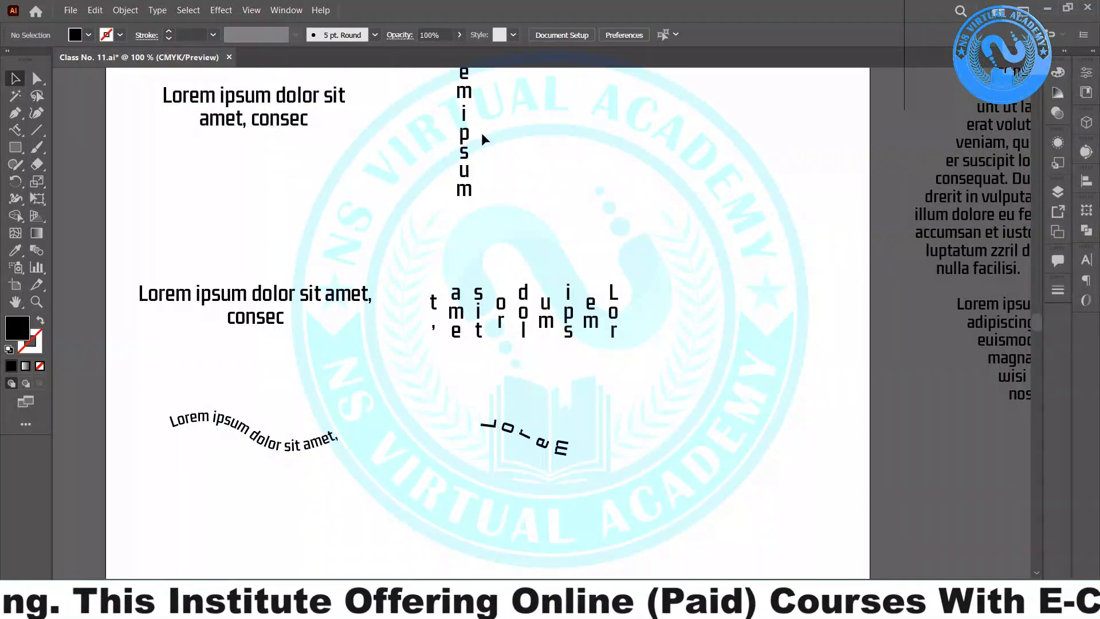
pyautogui.scroll(2, 610, 185)
pyautogui.scroll(2, 613, 187)
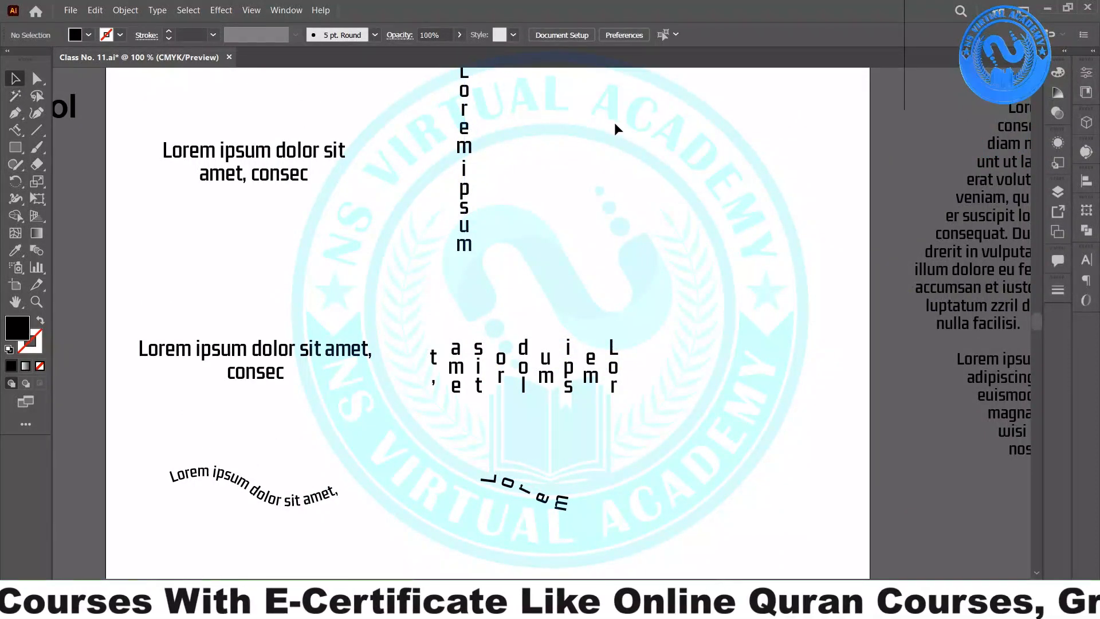
# - Move the vertical, vertical area and path type objects to the artboard's right side
pyautogui.moveTo(621, 127); pyautogui.dragTo(466, 545)
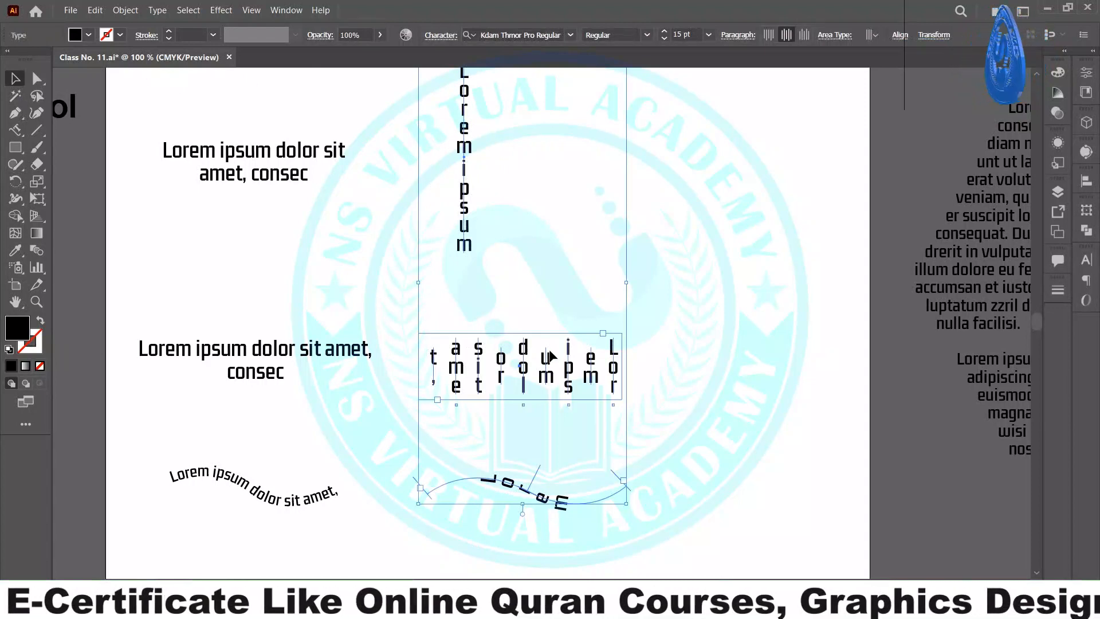
pyautogui.moveTo(524, 346); pyautogui.dragTo(733, 419)
pyautogui.moveTo(446, 83); pyautogui.dragTo(228, 514)
pyautogui.click(380, 214)
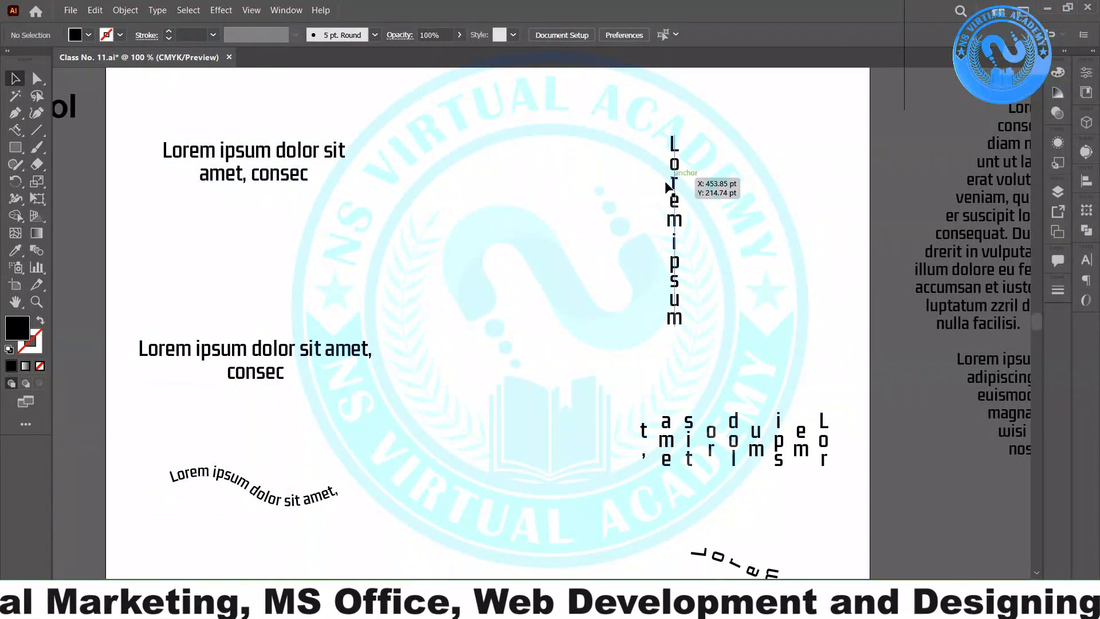
# - Try enlarging the vertical area-text frame, then undo the resize
pyautogui.scroll(-2, 685, 182)
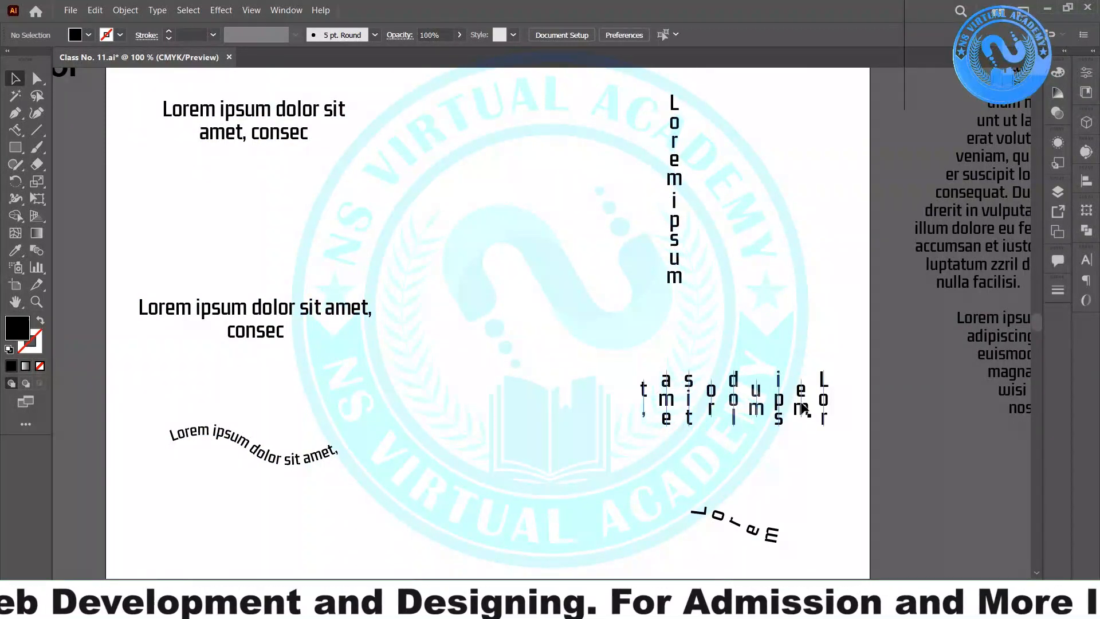
pyautogui.click(634, 432)
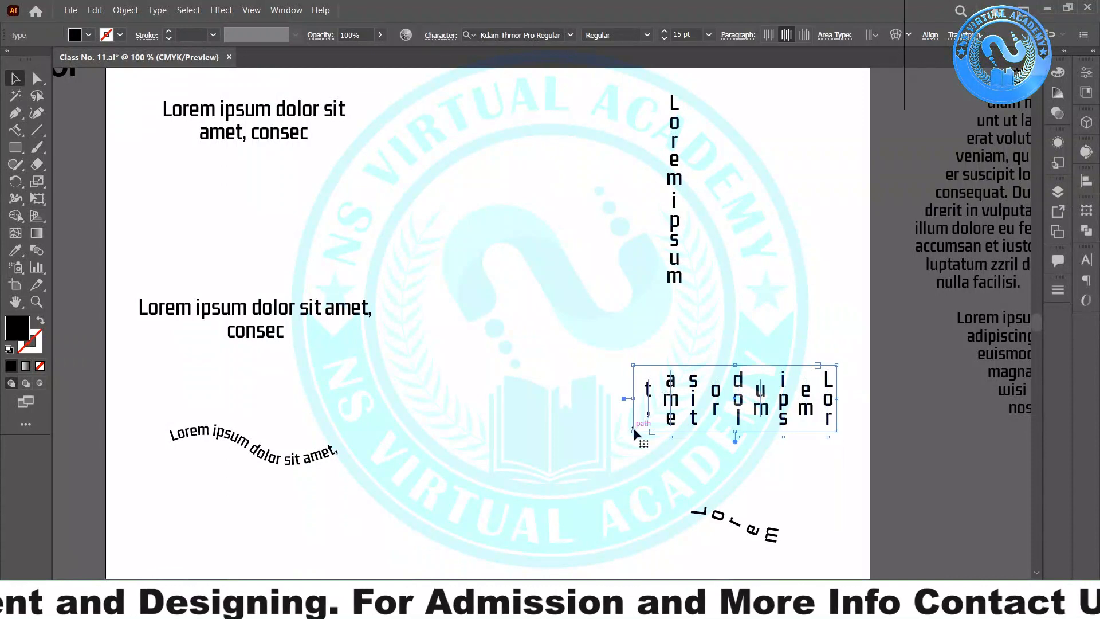
pyautogui.moveTo(633, 431); pyautogui.dragTo(575, 461)
pyautogui.click(830, 236)
pyautogui.click(766, 402)
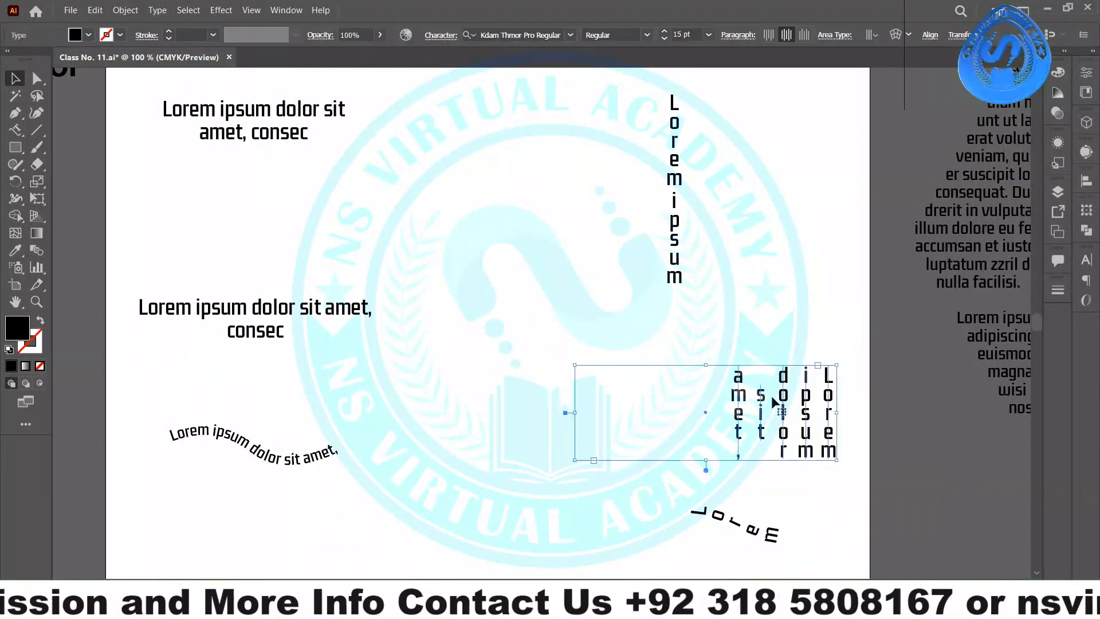
pyautogui.hotkey('ctrl', 'z')
pyautogui.click(772, 240)
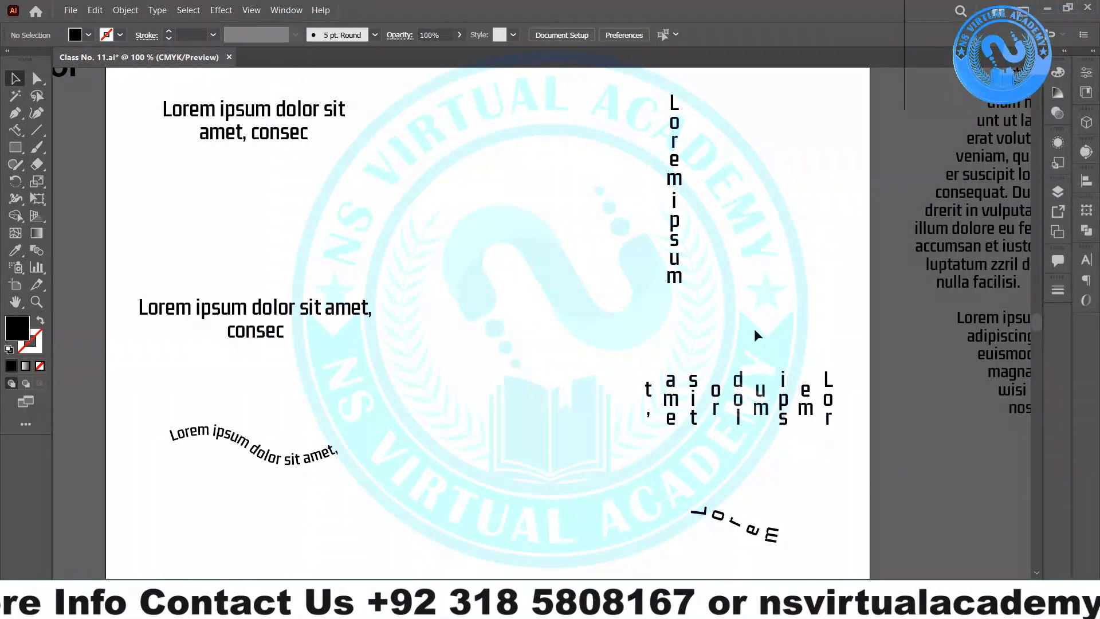
# - Shift the vertical area text and curved path text up and left
pyautogui.moveTo(760, 403); pyautogui.dragTo(716, 374)
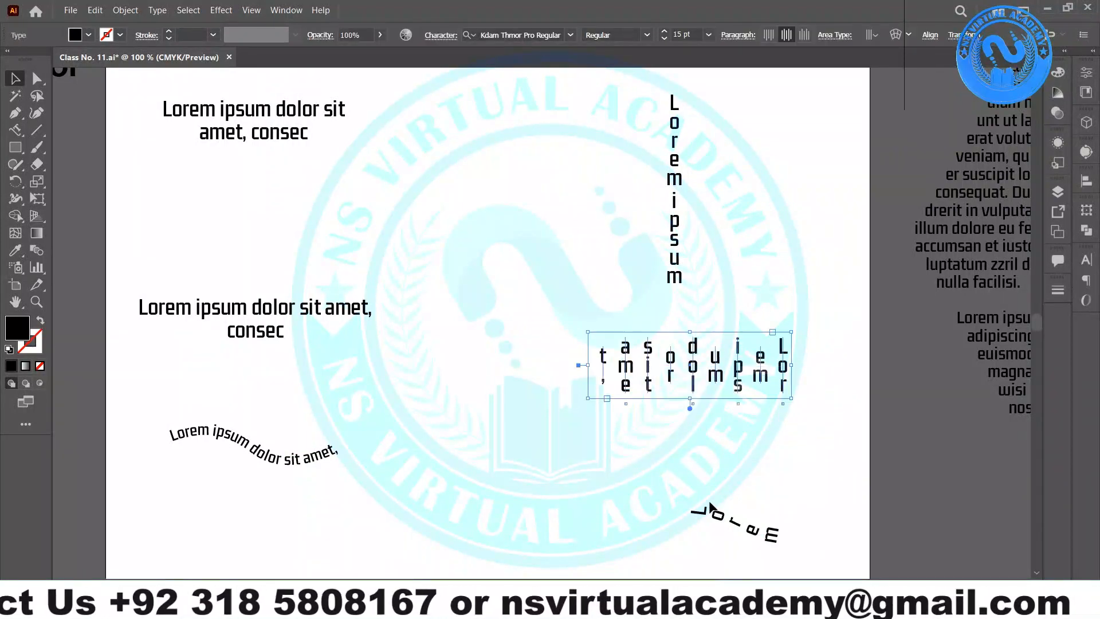
pyautogui.moveTo(710, 506); pyautogui.dragTo(664, 483)
pyautogui.click(693, 395)
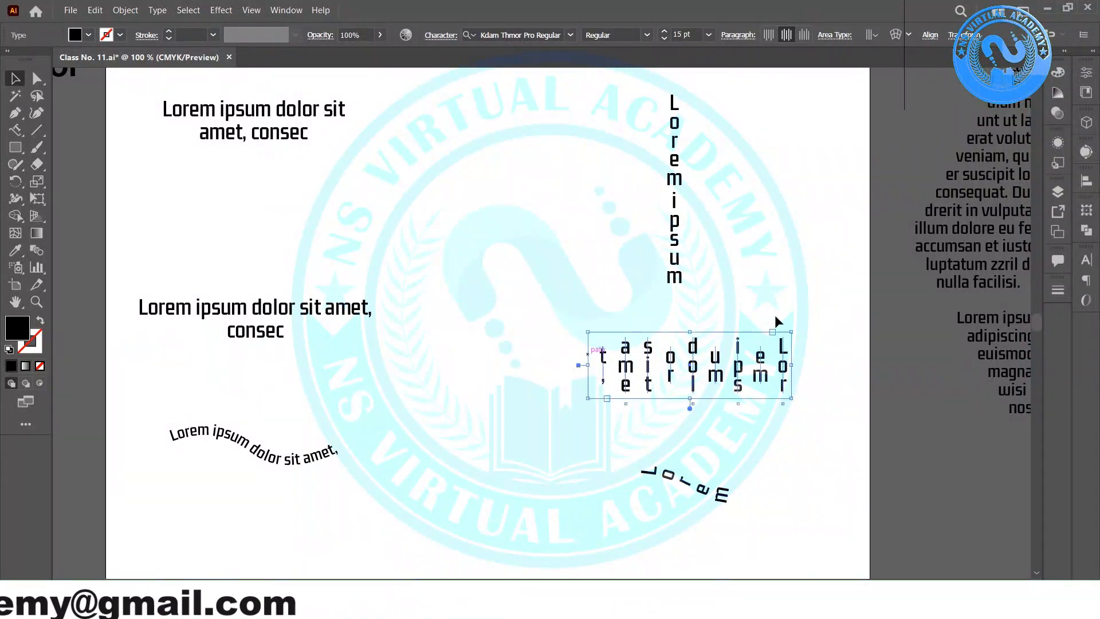
pyautogui.click(676, 217)
pyautogui.click(269, 128)
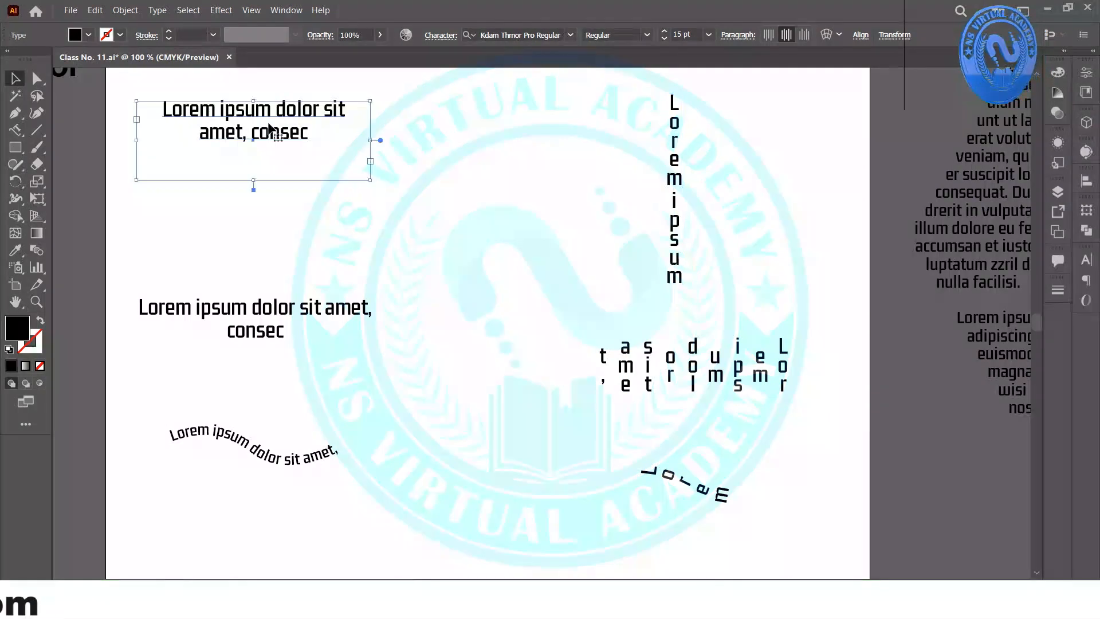
pyautogui.click(269, 309)
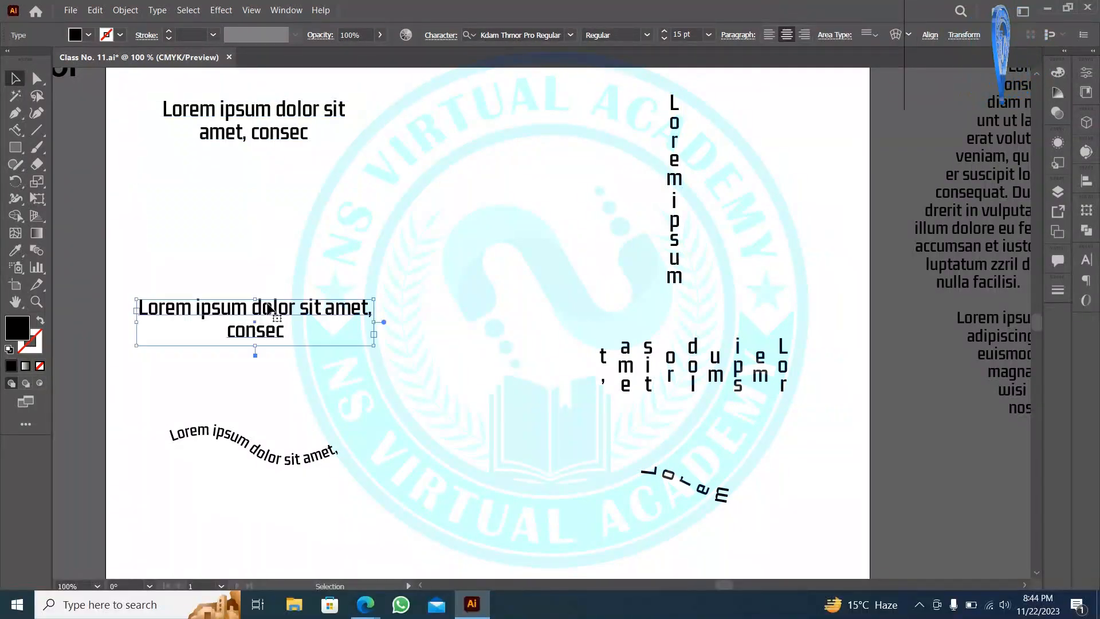
pyautogui.click(257, 450)
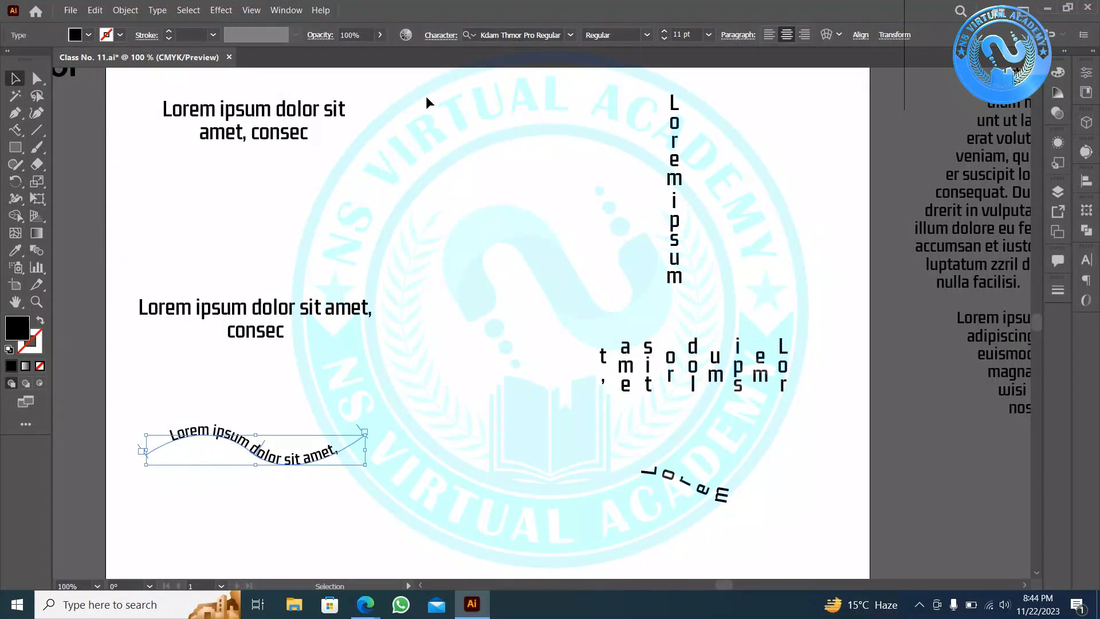
# - Nudge the middle Lorem ipsum paragraph right and down
pyautogui.moveTo(425, 95); pyautogui.dragTo(170, 527)
pyautogui.moveTo(721, 422); pyautogui.dragTo(716, 500)
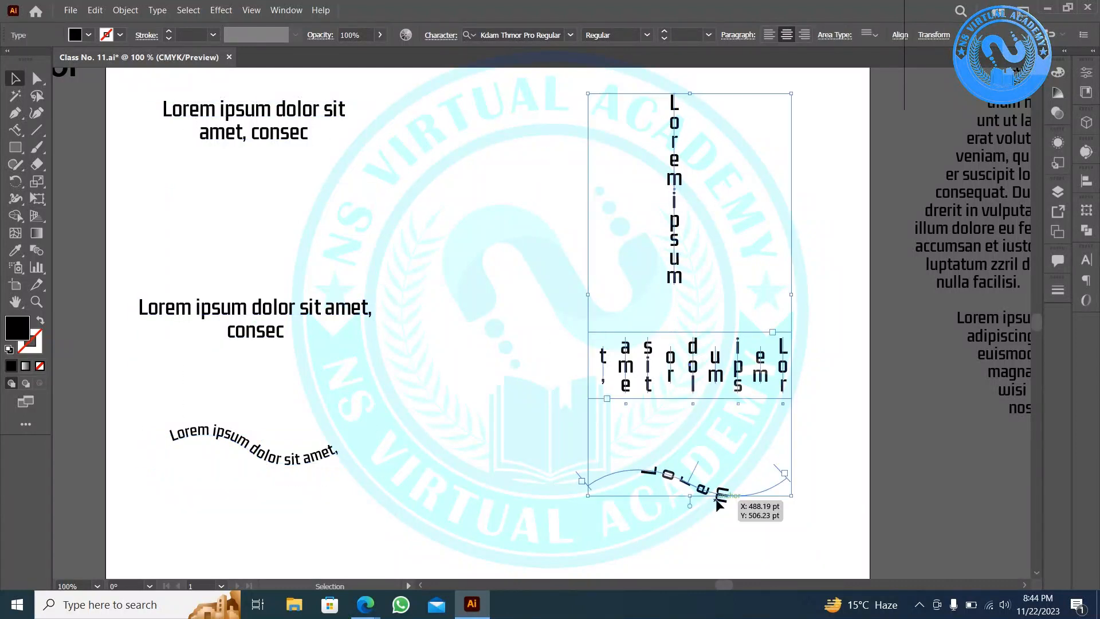
pyautogui.moveTo(793, 168); pyautogui.dragTo(265, 131)
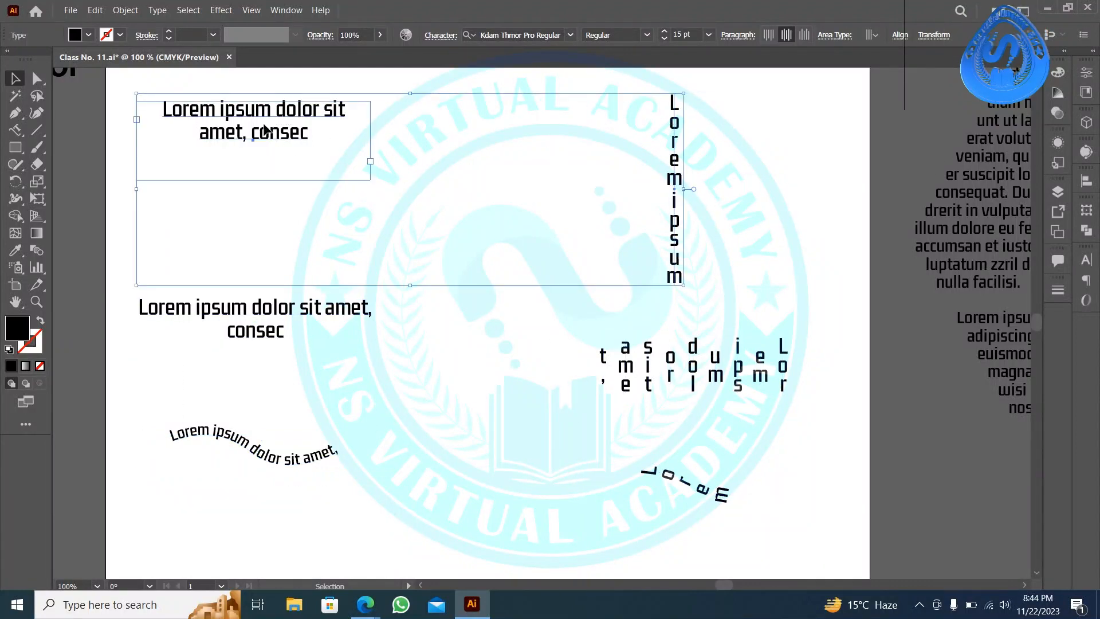
pyautogui.moveTo(139, 322); pyautogui.dragTo(211, 348)
pyautogui.moveTo(831, 322); pyautogui.dragTo(450, 366)
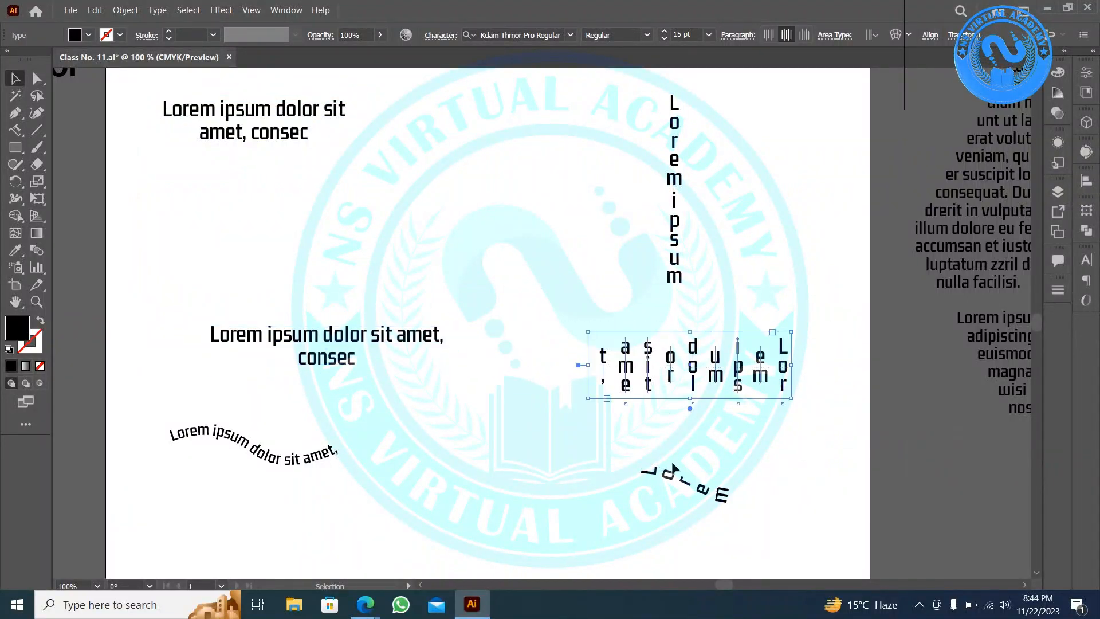
pyautogui.moveTo(665, 363); pyautogui.dragTo(364, 330)
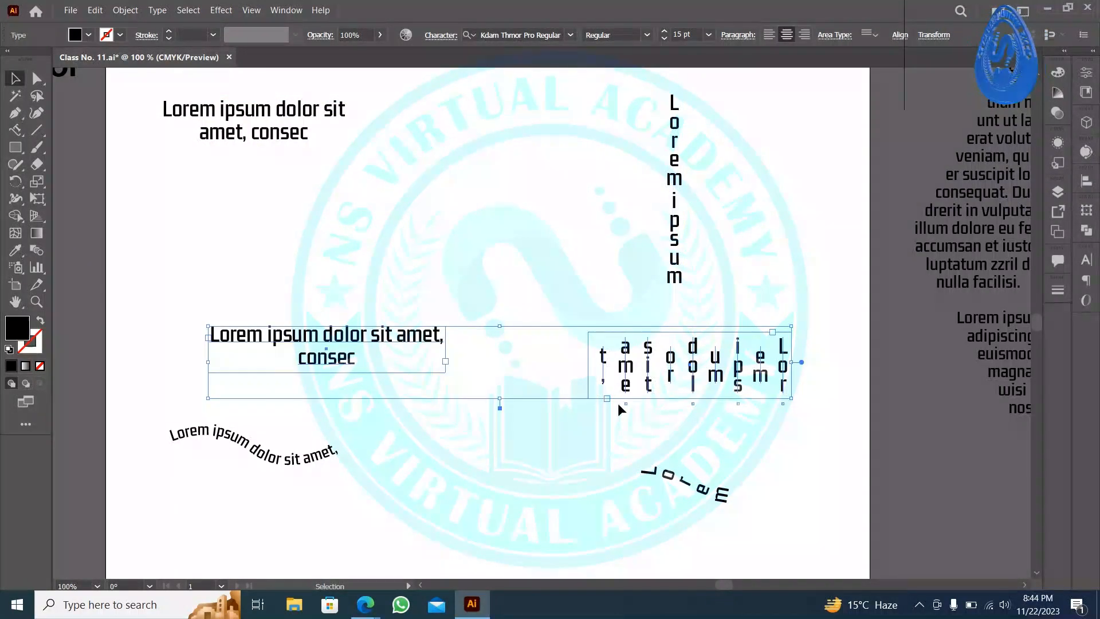
pyautogui.click(537, 434)
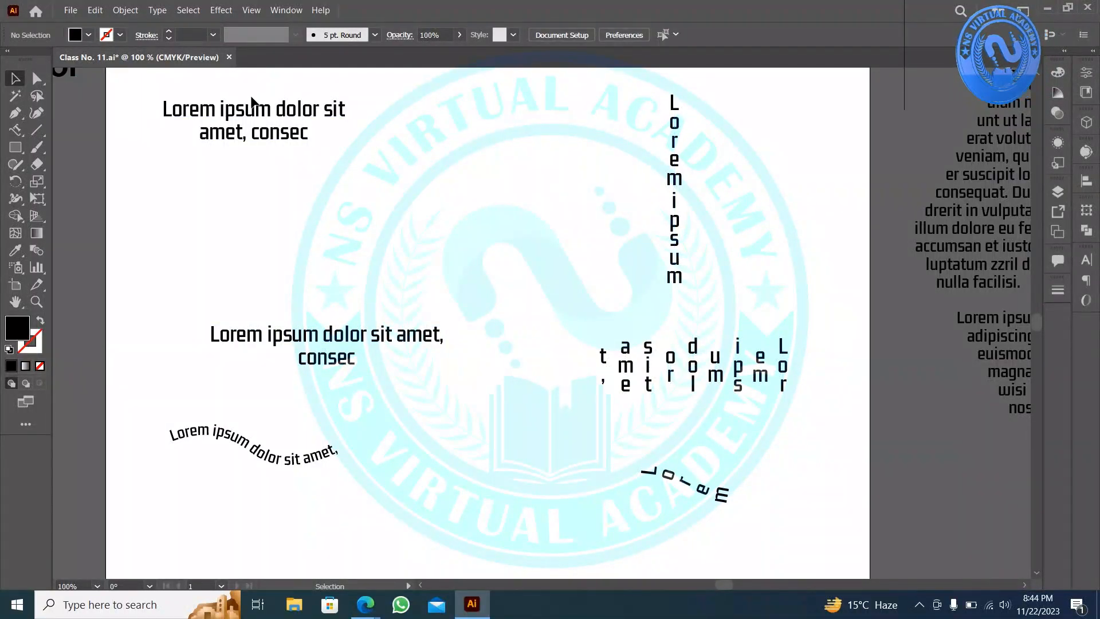
# - Zoom out to 25% and move all six type samples off the artboard to the lower right
pyautogui.scroll(-3, 491, 374)
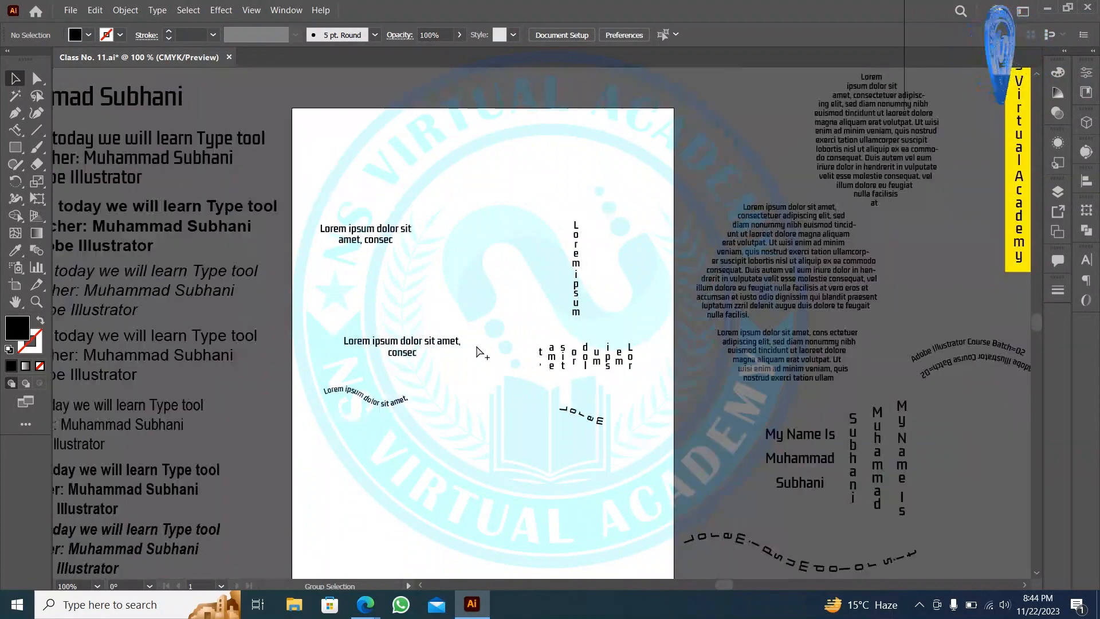
pyautogui.scroll(-4, 479, 352)
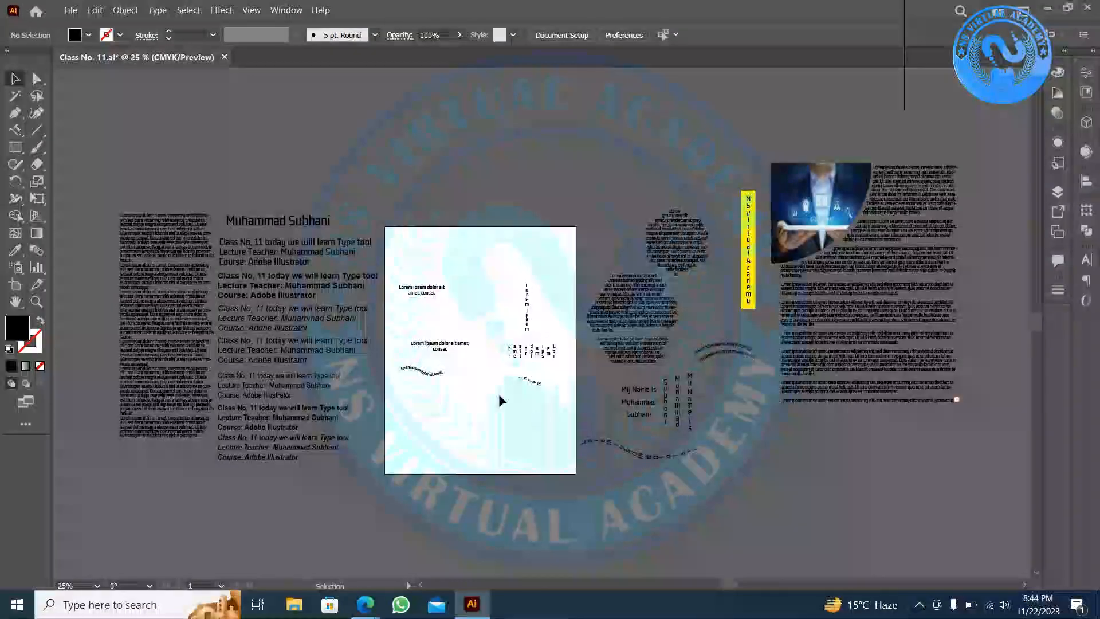
pyautogui.moveTo(477, 293); pyautogui.dragTo(560, 415)
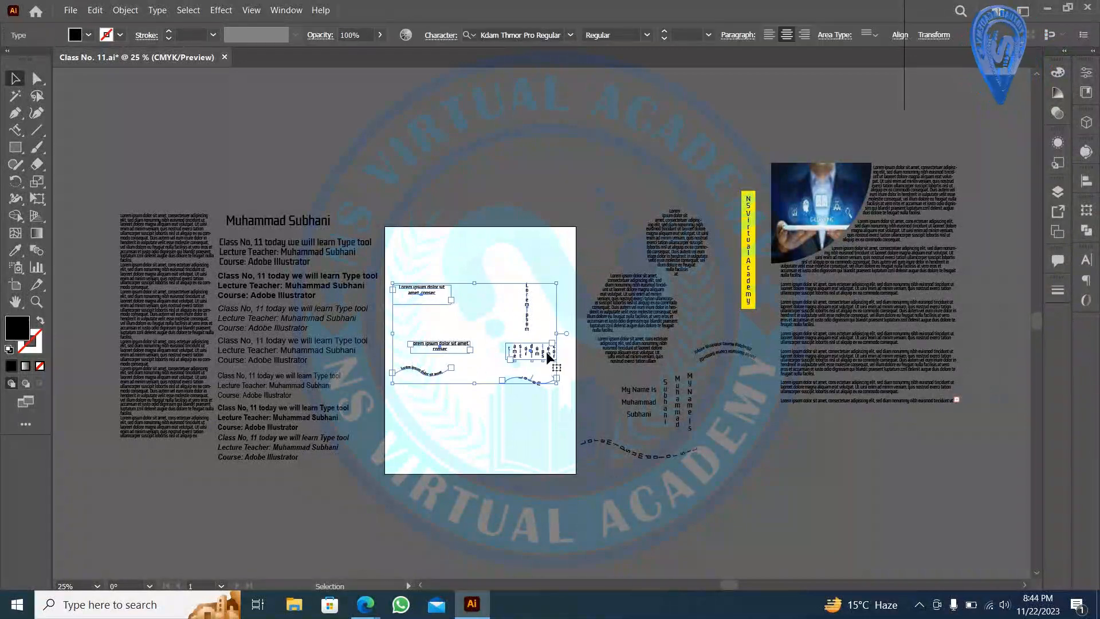
pyautogui.moveTo(419, 352); pyautogui.dragTo(425, 414)
pyautogui.moveTo(575, 427); pyautogui.dragTo(810, 453)
pyautogui.click(441, 297)
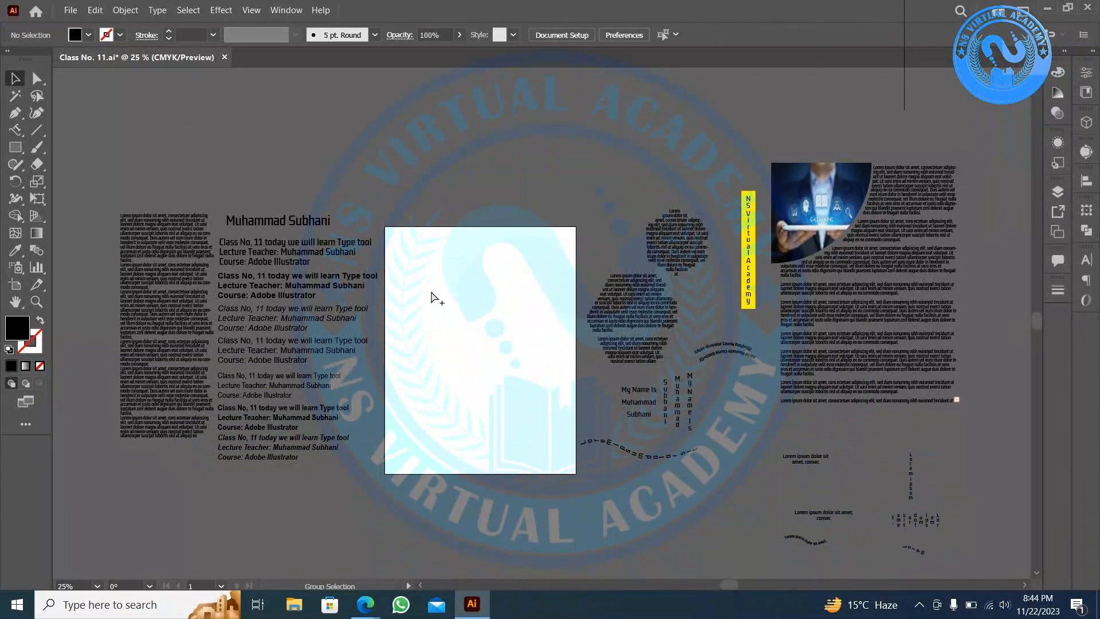
# - Zoom back to 100% and return to the plain horizontal Type tool
pyautogui.scroll(3, 432, 294)
pyautogui.scroll(1, 623, 397)
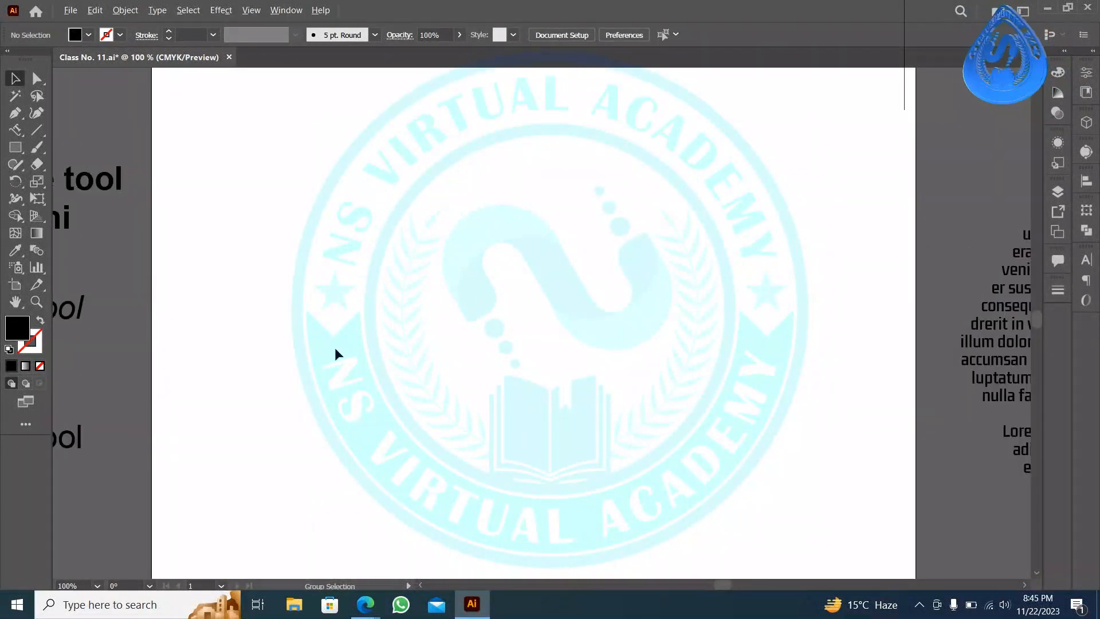
pyautogui.moveTo(13, 131); pyautogui.dragTo(56, 139)
pyautogui.rightClick(152, 115)
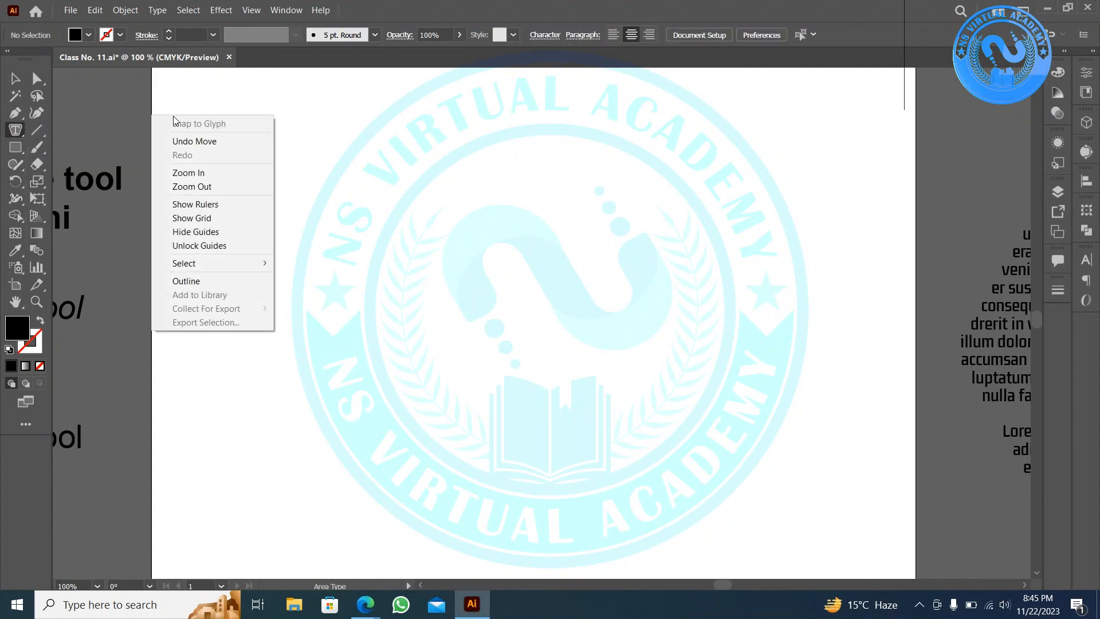
pyautogui.click(4, 134)
pyautogui.moveTo(15, 130); pyautogui.dragTo(85, 133)
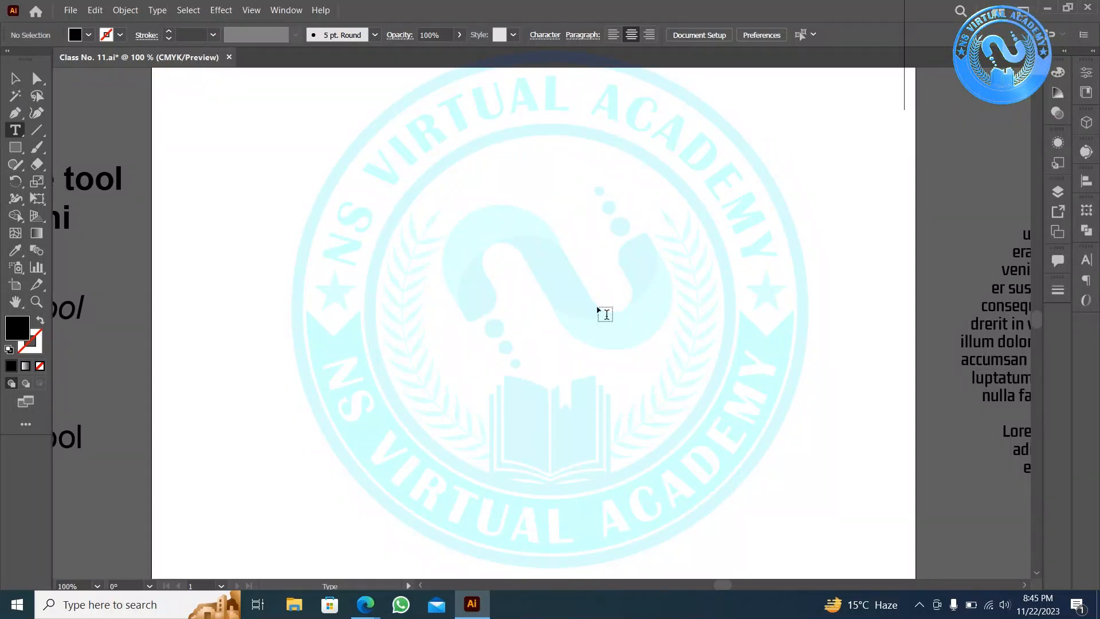
# - Bring the Edge window forward on the Google Meet call tab
pyautogui.click(378, 602)
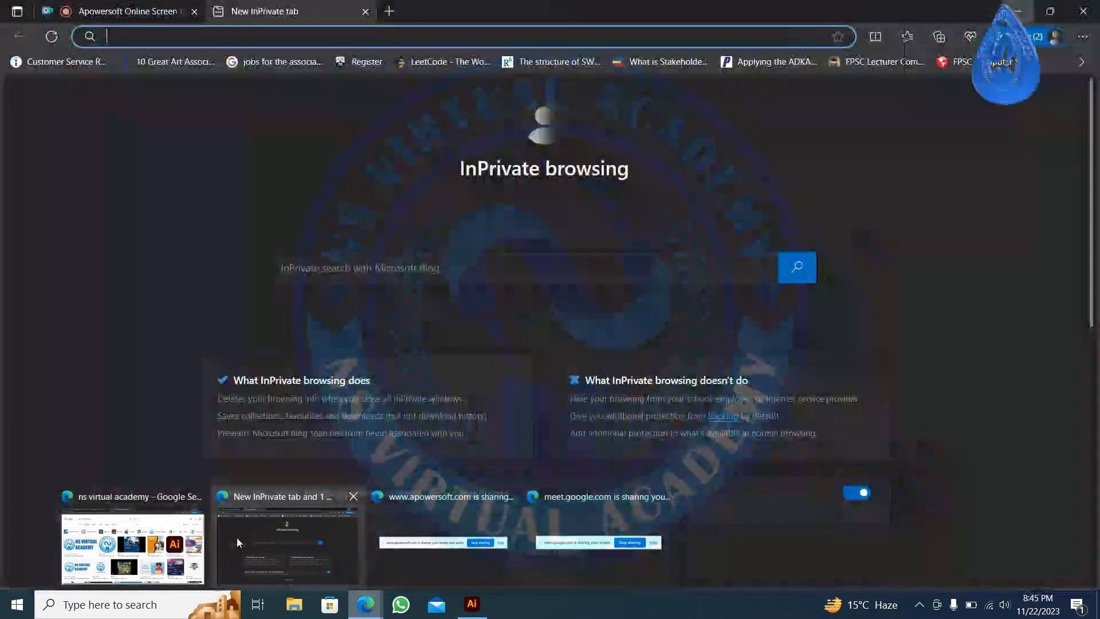
pyautogui.click(132, 547)
pyautogui.click(276, 8)
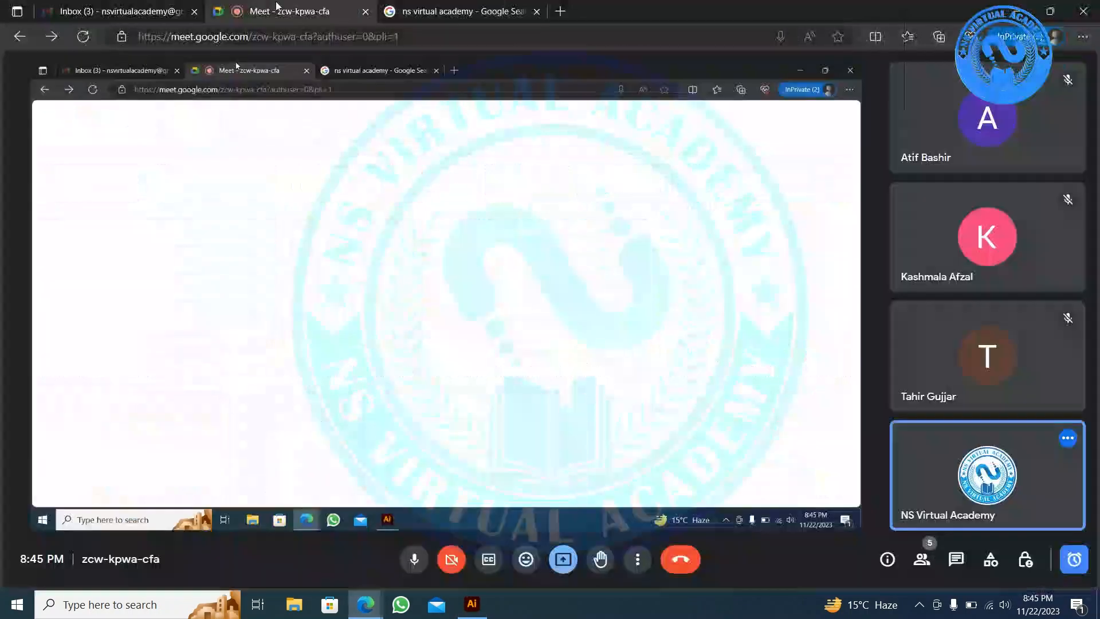
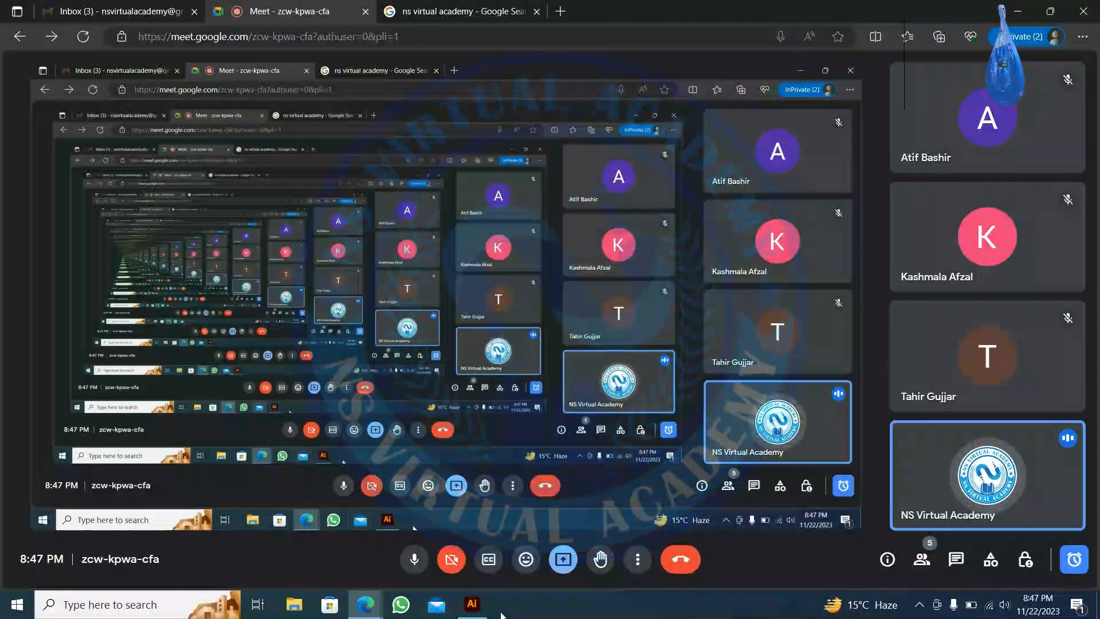
# - Switch from the Google Meet window back to the Illustrator class document
pyautogui.click(471, 603)
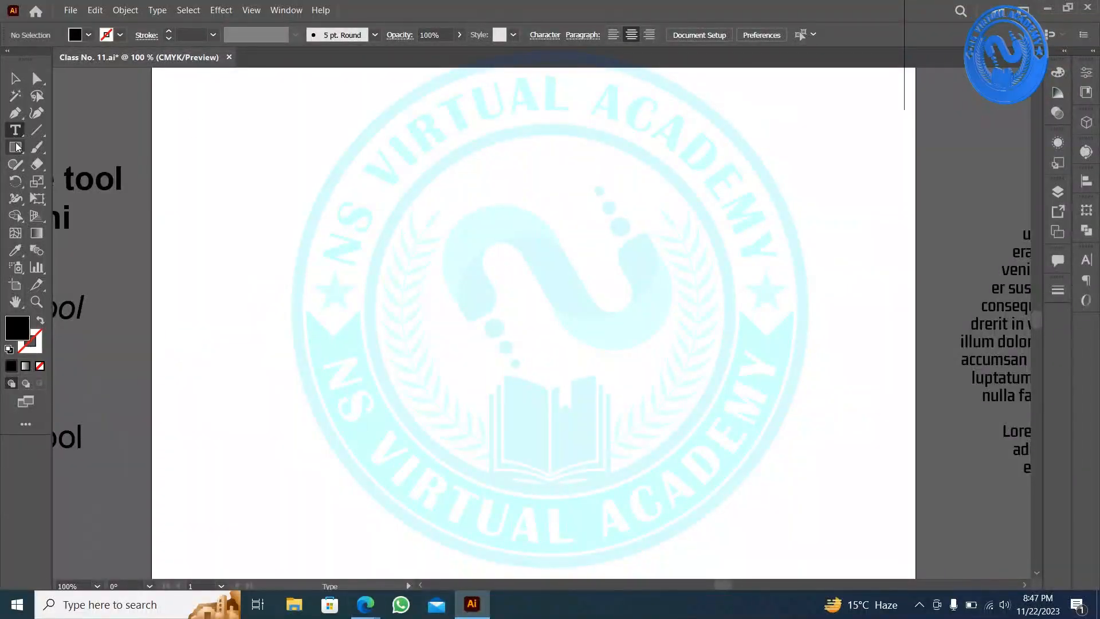
# - Place a black 20-point star (radii 25 pt and 50 pt) over the logo with the Star tool
pyautogui.rightClick(206, 122)
pyautogui.click(10, 147)
pyautogui.rightClick(10, 147)
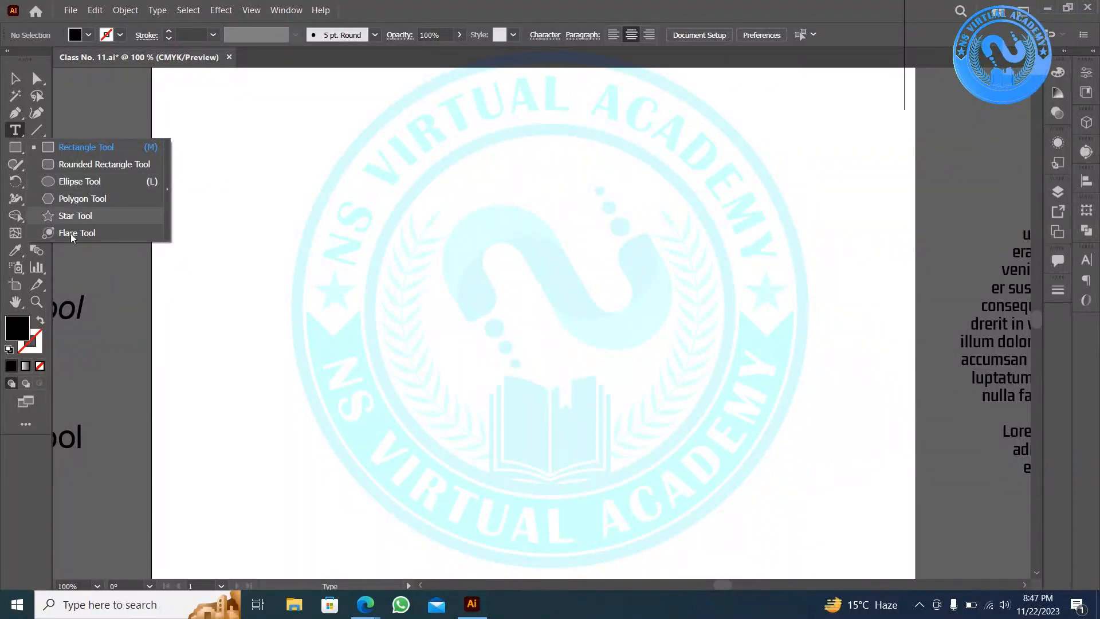
pyautogui.click(64, 216)
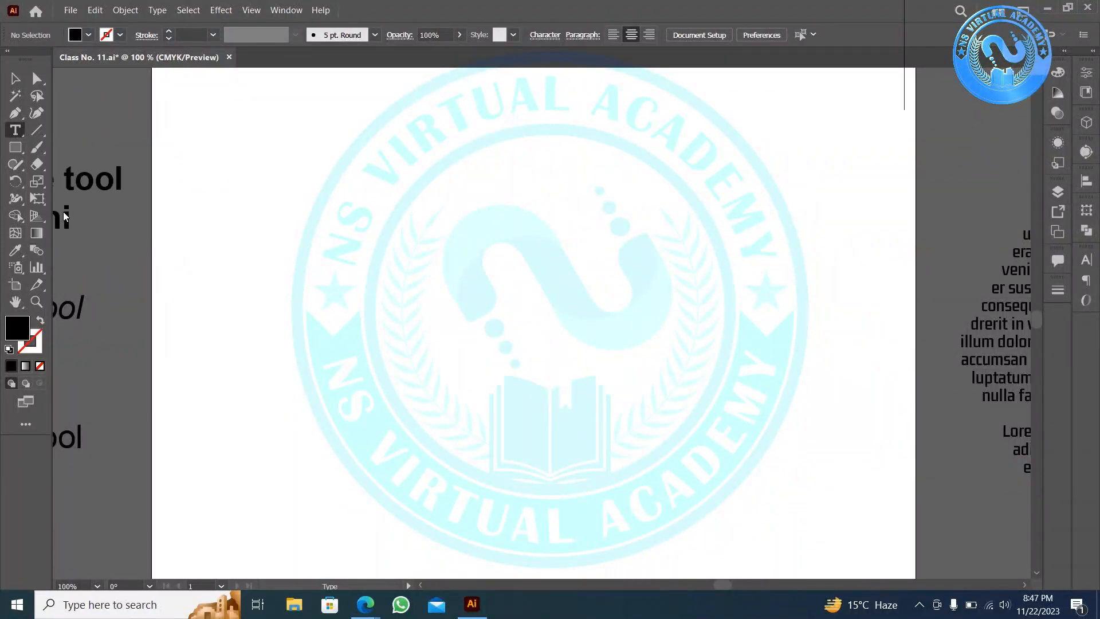
pyautogui.click(482, 286)
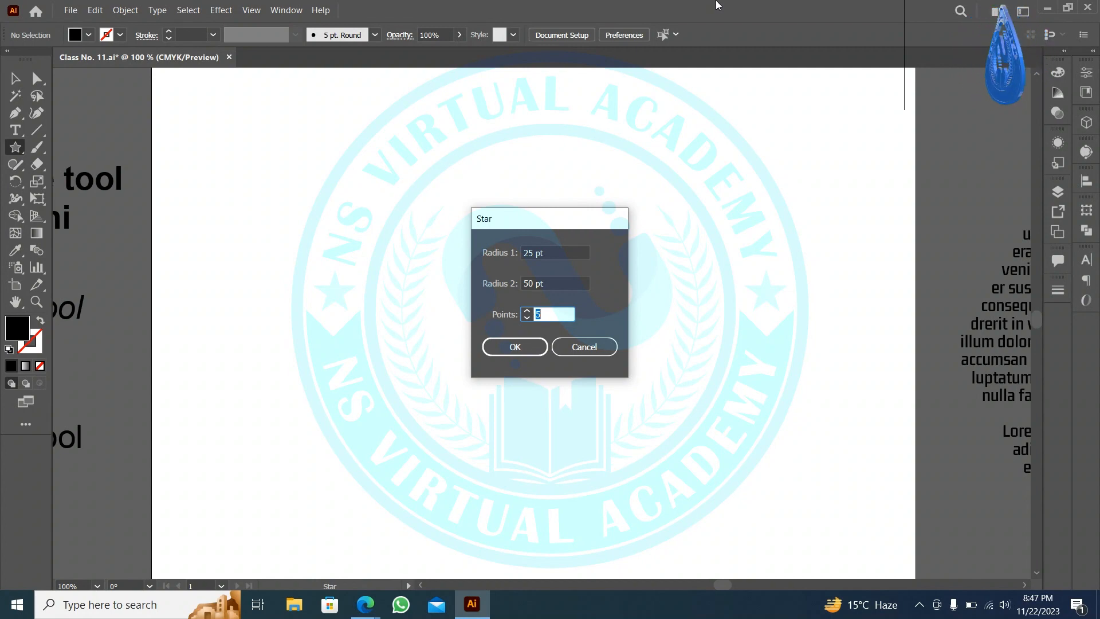
pyautogui.write('20')
pyautogui.press('Return')
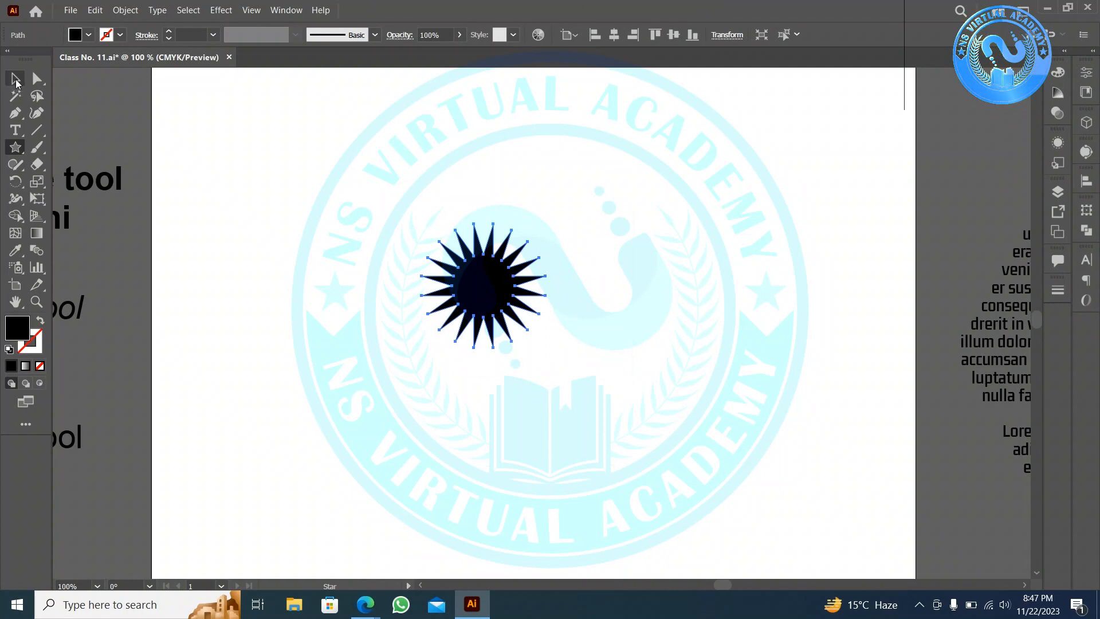
pyautogui.press('ctrl')
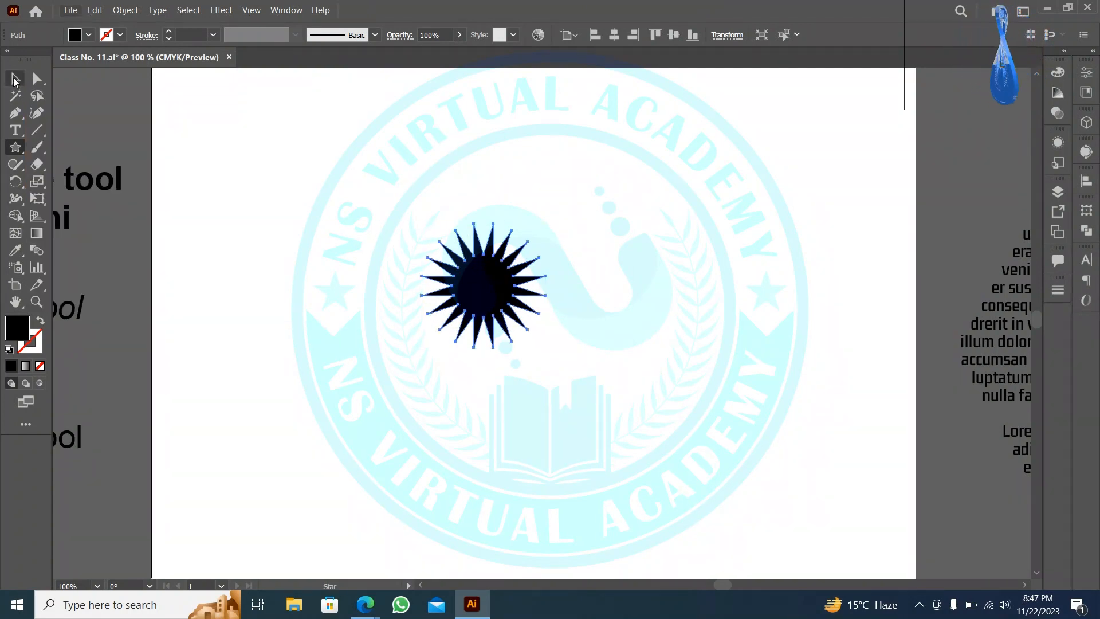
# - Round the star's points into a scalloped seal with the live-corner widgets, undoing an accidental stretch
pyautogui.click(15, 79)
pyautogui.press('ctrl')
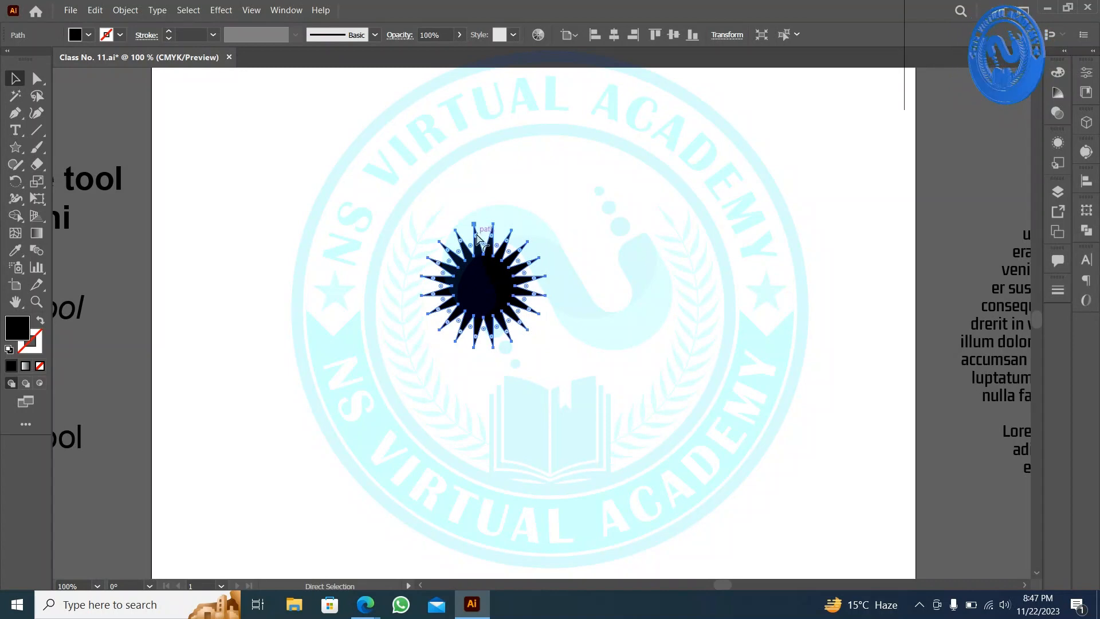
pyautogui.moveTo(480, 246); pyautogui.dragTo(657, 288)
pyautogui.press('ctrl')
pyautogui.hotkey('ctrl', 'z')
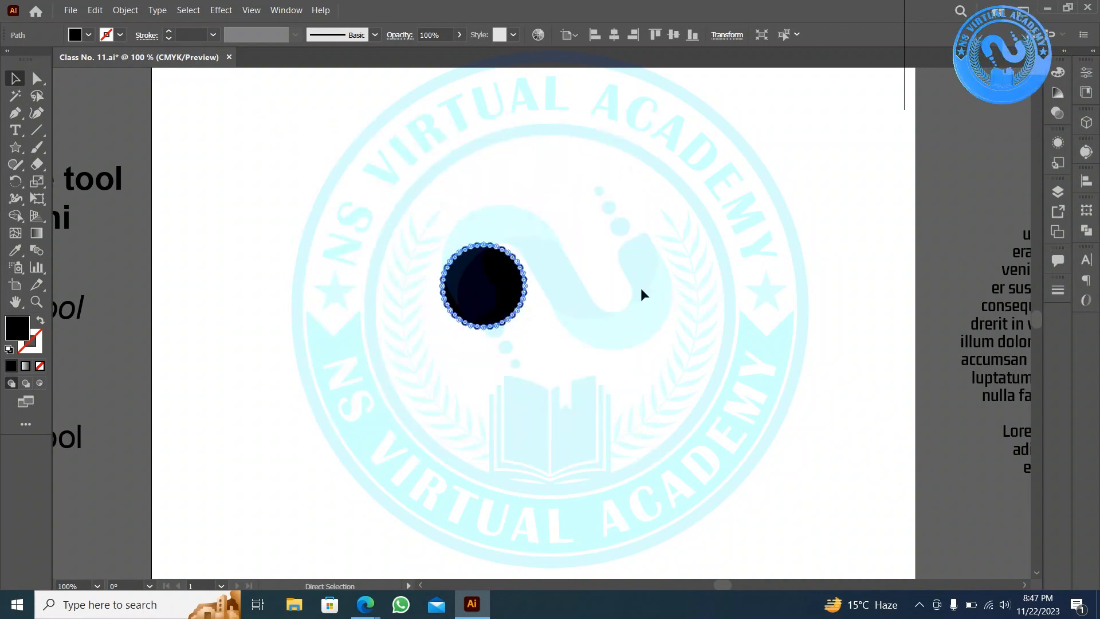
pyautogui.click(530, 292)
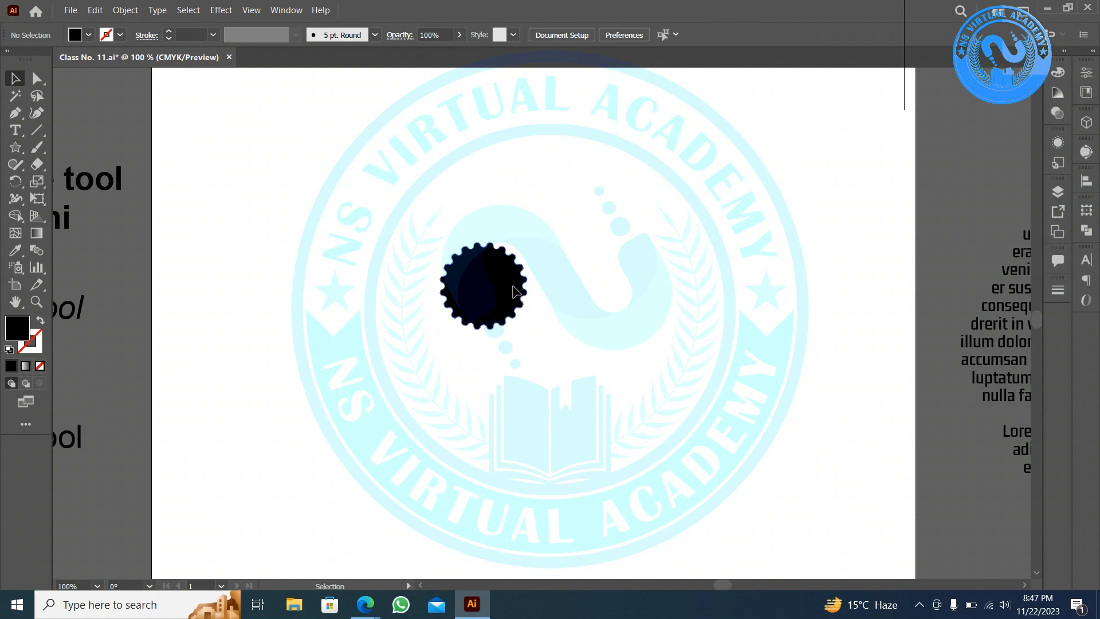
pyautogui.doubleClick(520, 292)
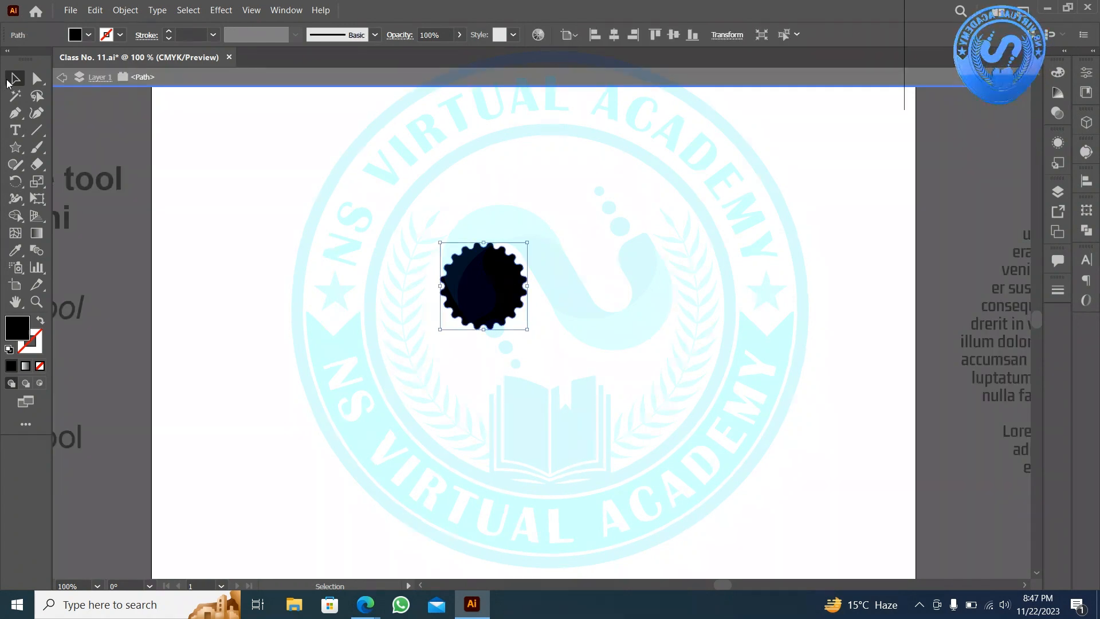
pyautogui.press('Escape')
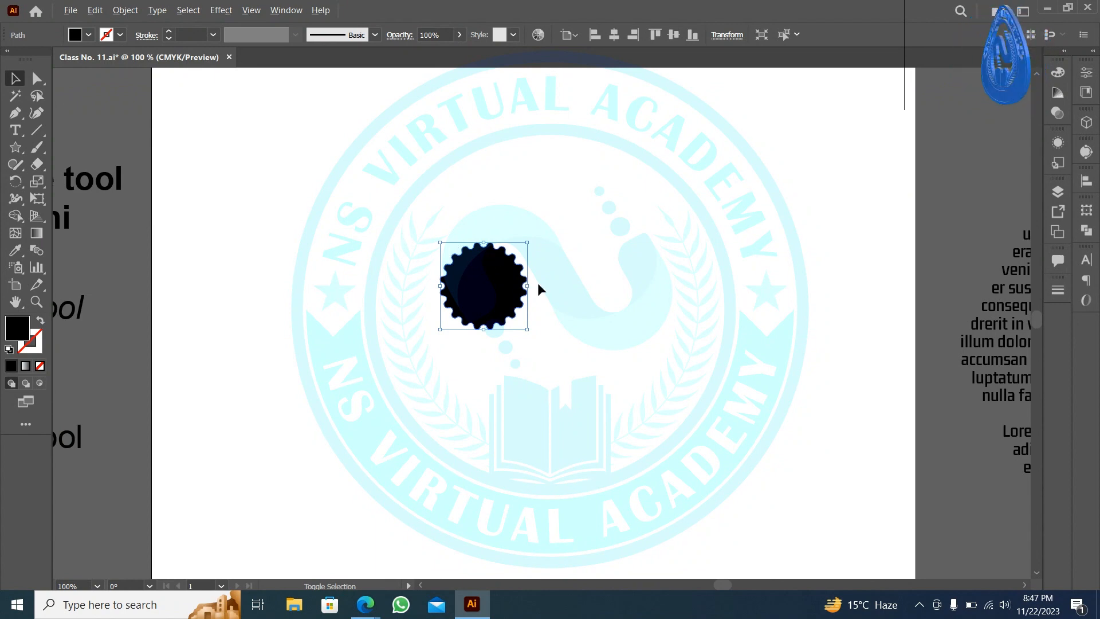
# - Enlarge the seal to cover the logo, nudge it lower, then delete it
pyautogui.moveTo(527, 286); pyautogui.dragTo(664, 299)
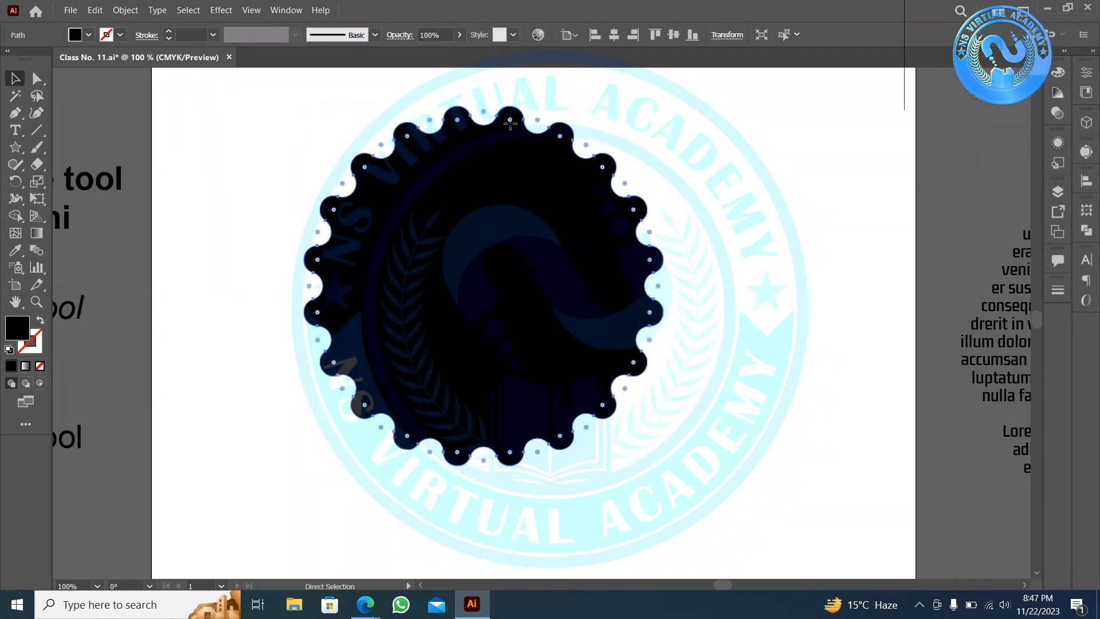
pyautogui.moveTo(511, 126); pyautogui.dragTo(523, 158)
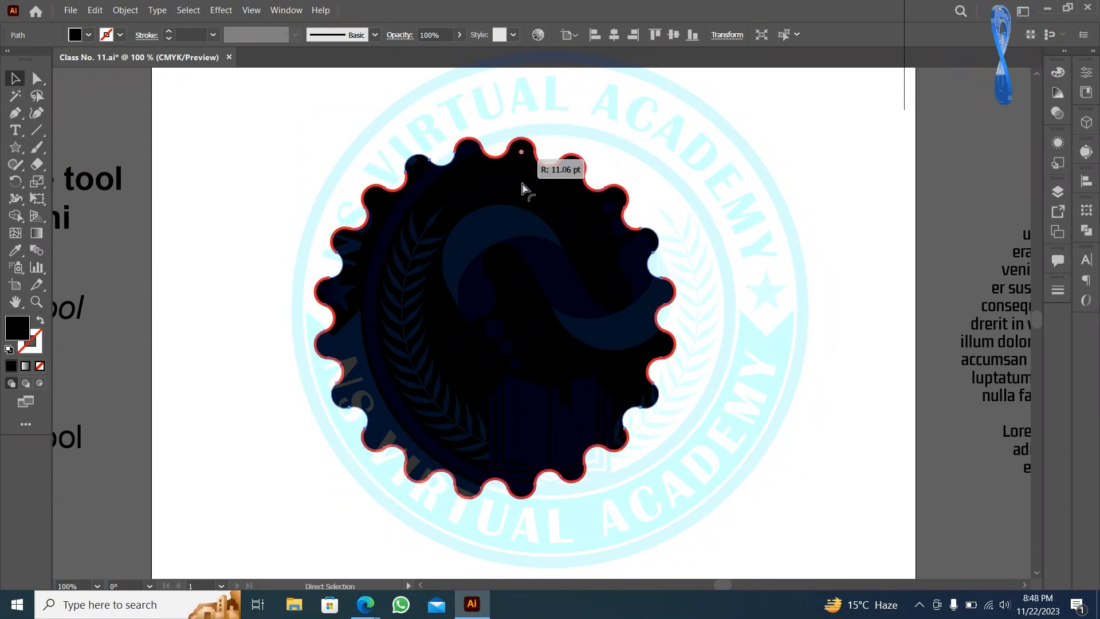
pyautogui.click(765, 261)
pyautogui.scroll(-1, 729, 322)
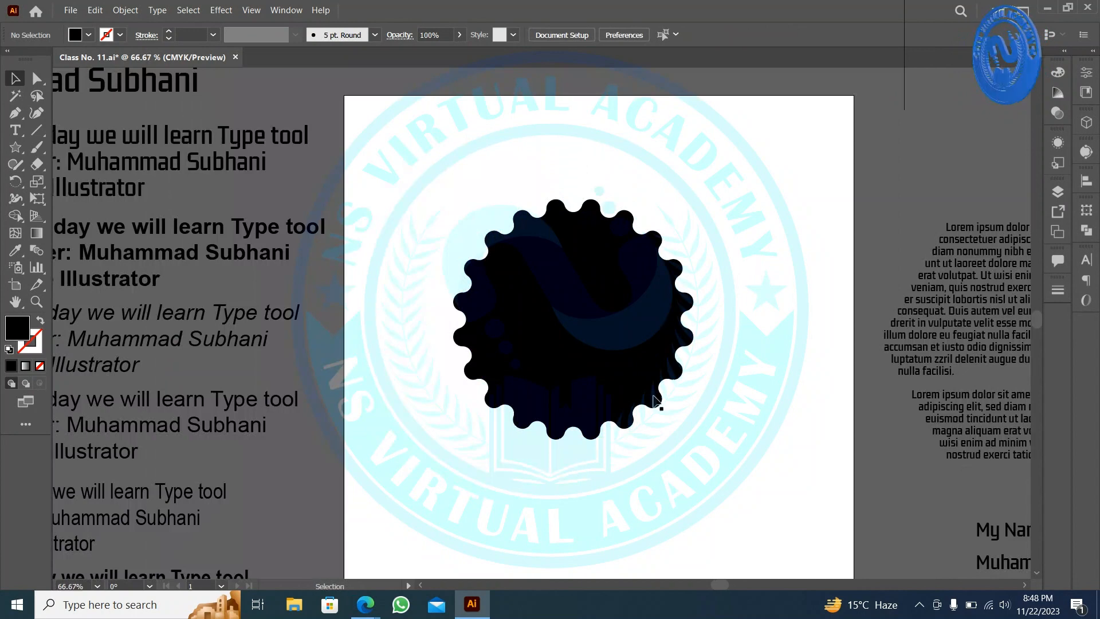
pyautogui.moveTo(609, 331); pyautogui.dragTo(633, 347)
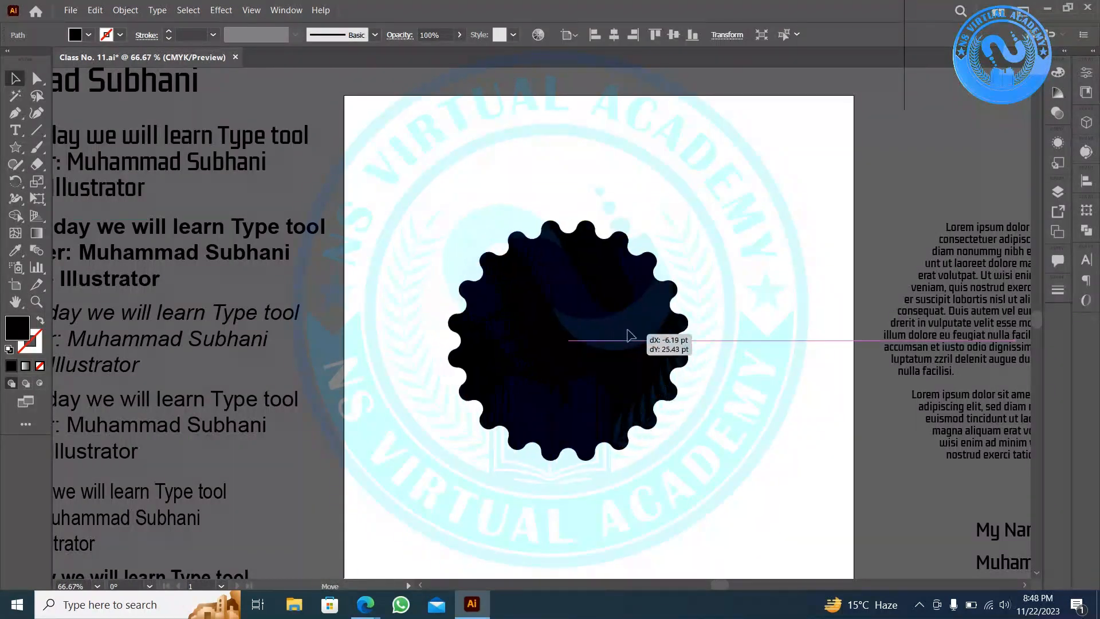
pyautogui.click(736, 318)
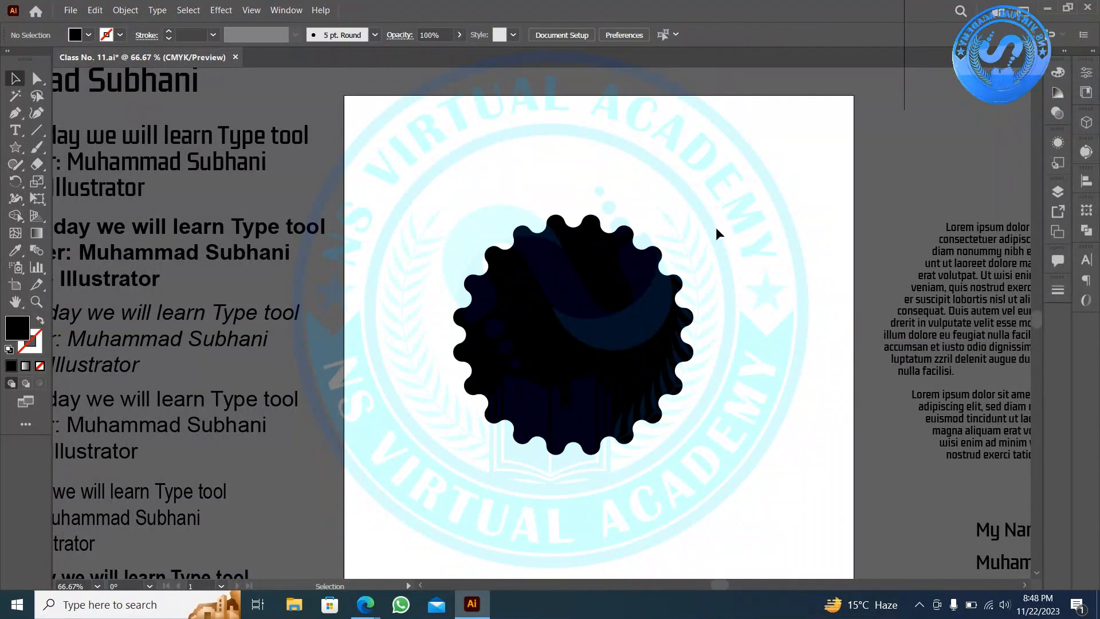
pyautogui.scroll(1, 682, 370)
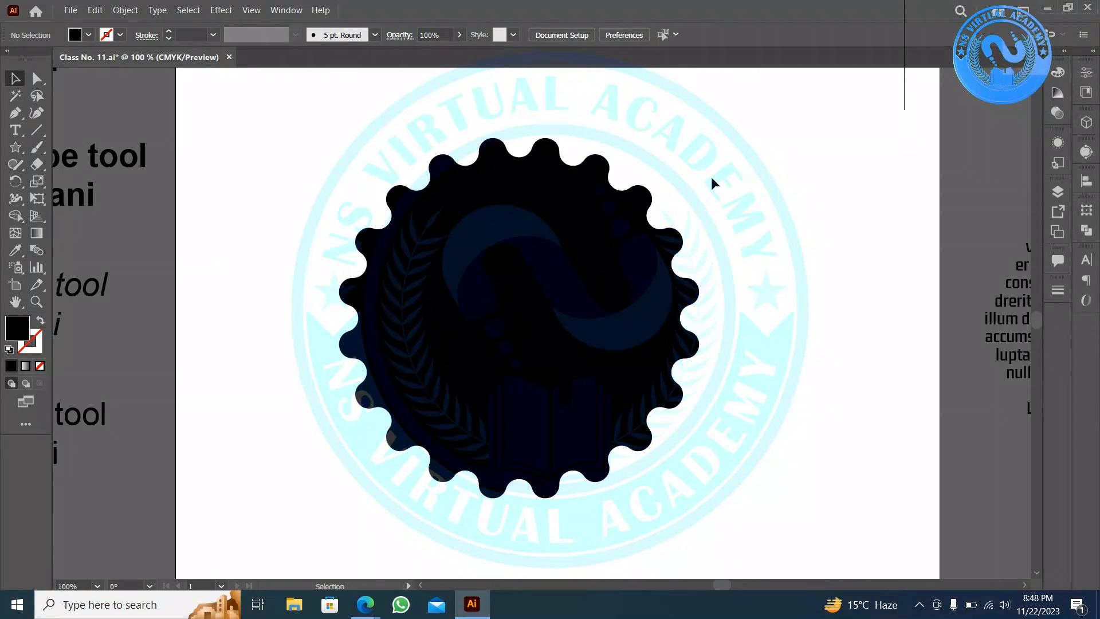
pyautogui.click(449, 424)
pyautogui.press('Delete')
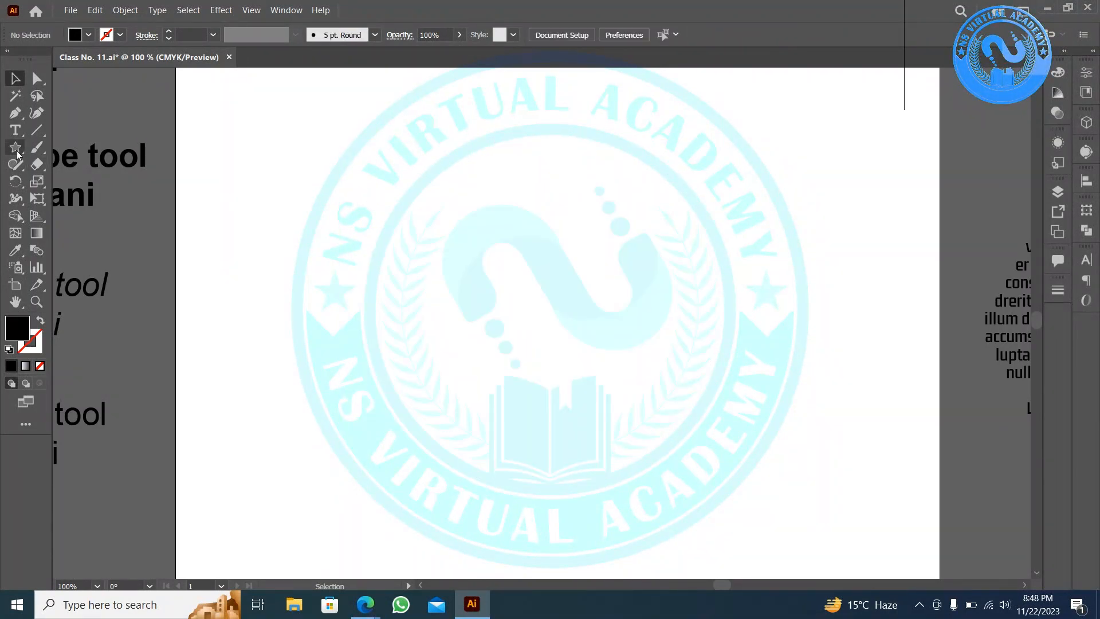
# - Draw a tall, narrow black ellipse above the logo's centre
pyautogui.moveTo(16, 154); pyautogui.dragTo(80, 182)
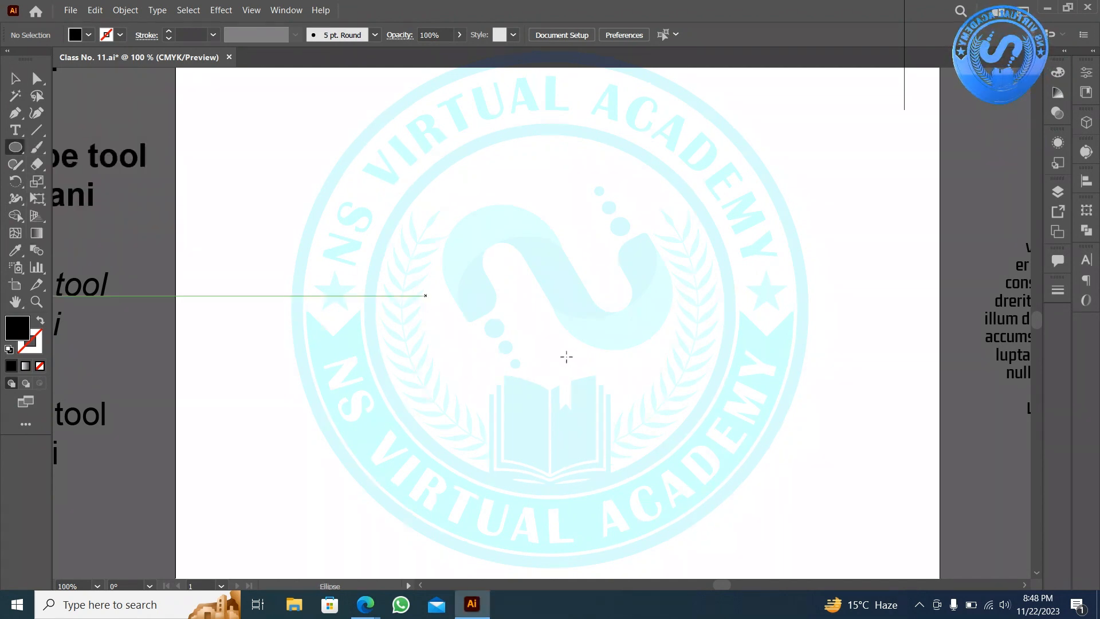
pyautogui.click(16, 113)
pyautogui.click(16, 147)
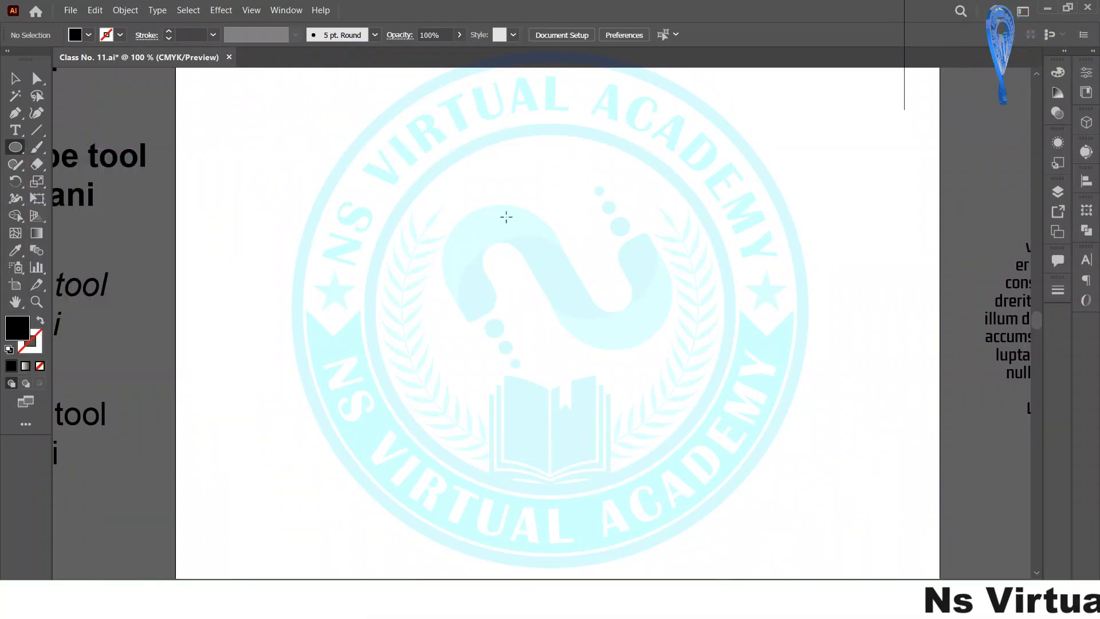
pyautogui.moveTo(464, 203); pyautogui.dragTo(492, 268)
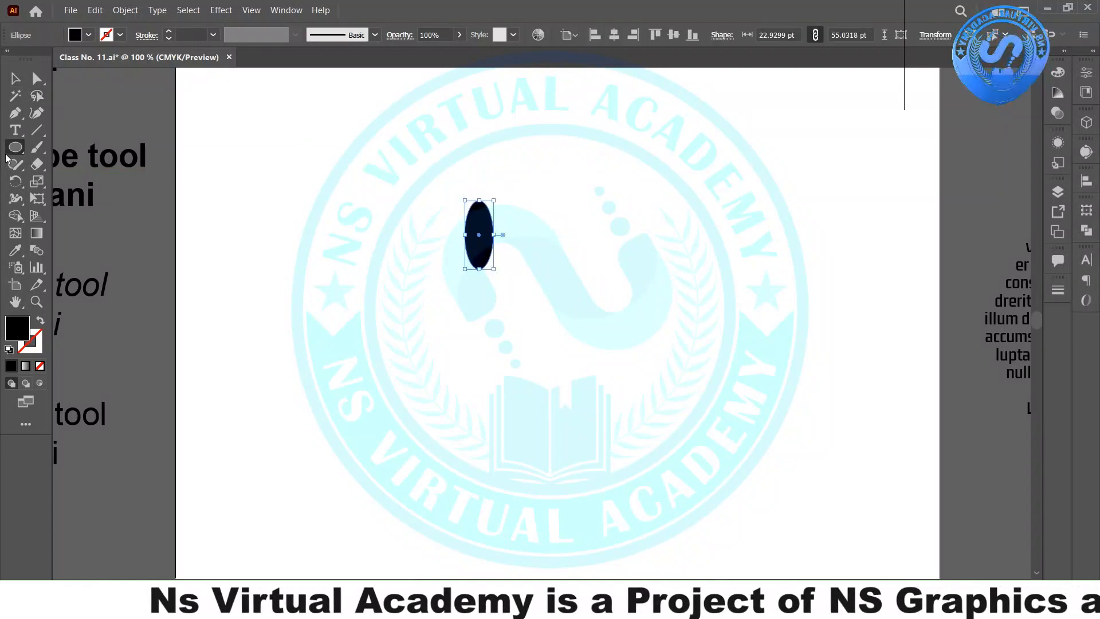
# - Make the ellipse's top a sharp point and pull its bottom point up into a teardrop
pyautogui.moveTo(15, 114); pyautogui.dragTo(80, 151)
pyautogui.hscroll(-2, 491, 189)
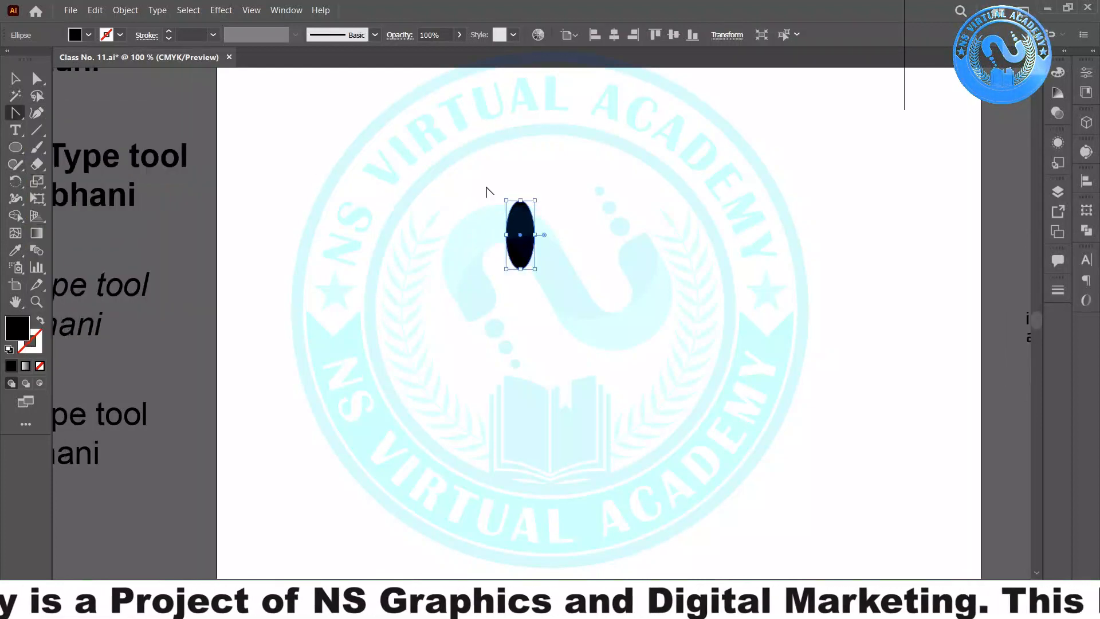
pyautogui.scroll(2, 573, 211)
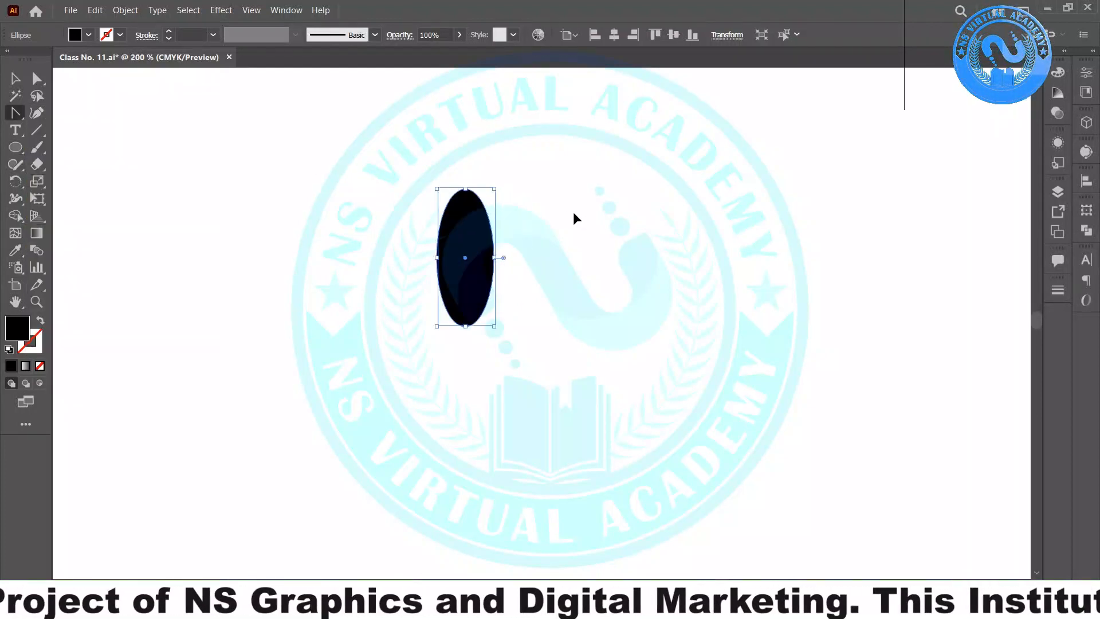
pyautogui.click(465, 189)
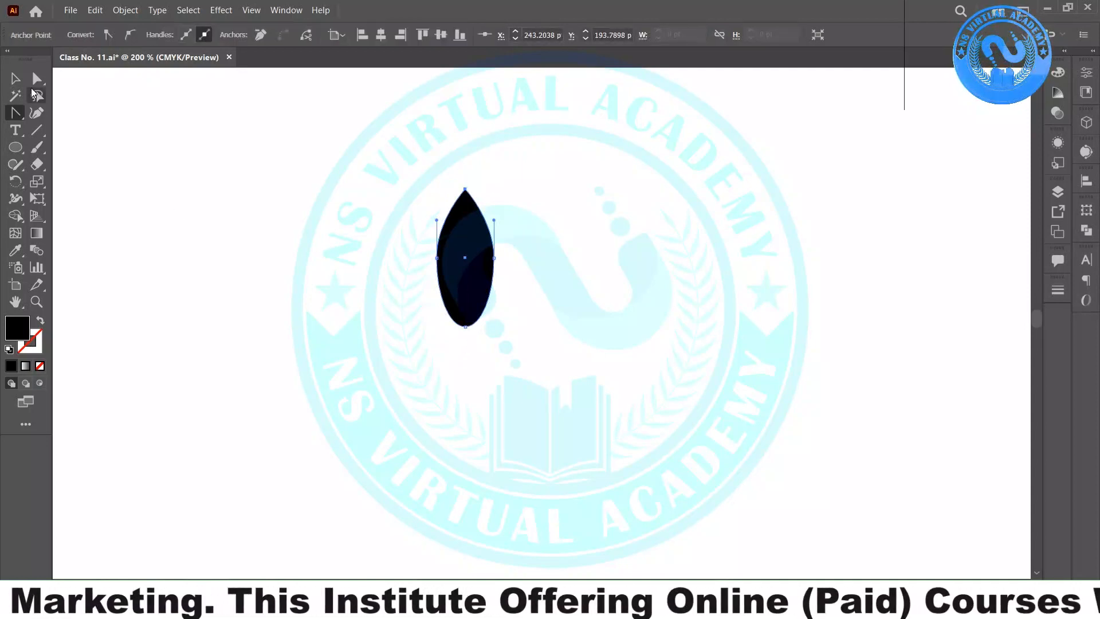
pyautogui.click(38, 78)
pyautogui.moveTo(497, 354); pyautogui.dragTo(414, 303)
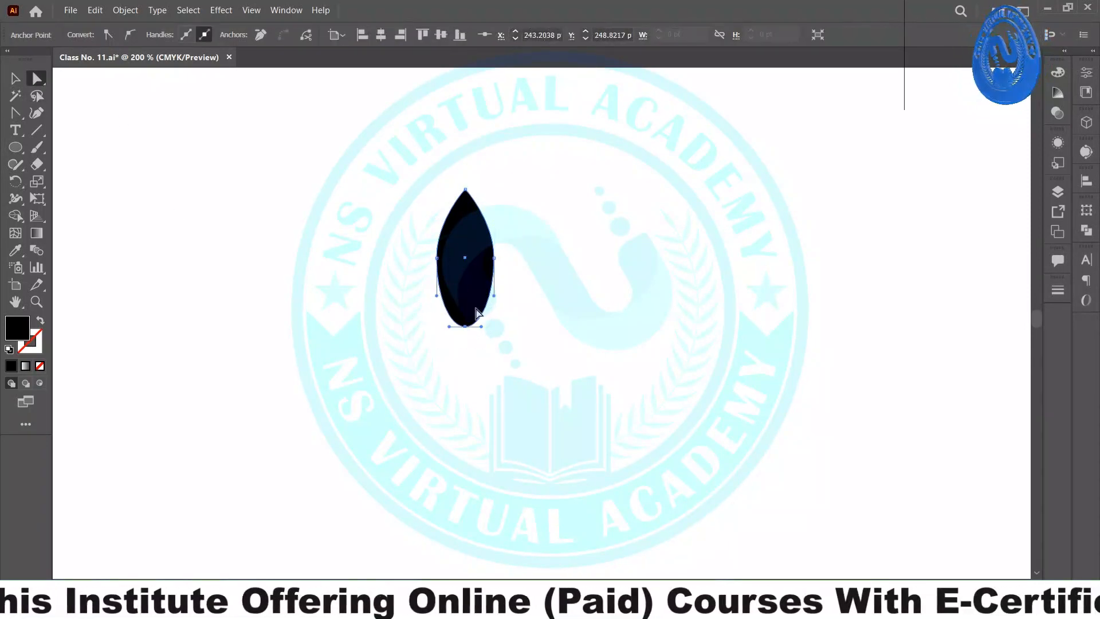
pyautogui.moveTo(466, 327); pyautogui.dragTo(466, 304)
pyautogui.click(380, 294)
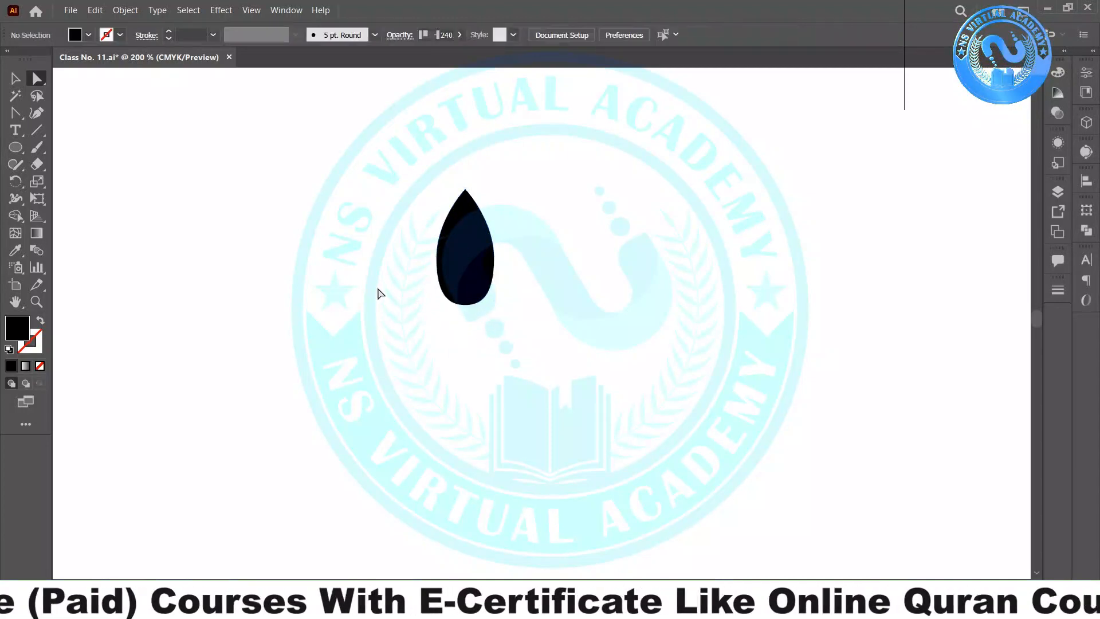
# - Make the teardrop leaf narrower
pyautogui.click(15, 79)
pyautogui.click(488, 265)
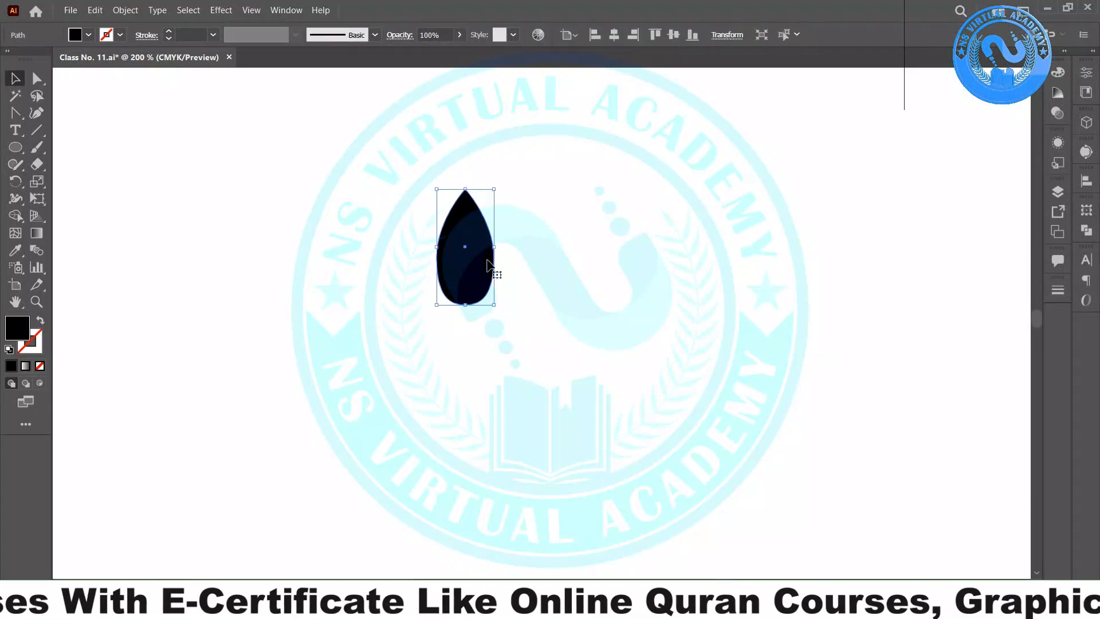
pyautogui.moveTo(495, 249); pyautogui.dragTo(465, 283)
pyautogui.click(487, 316)
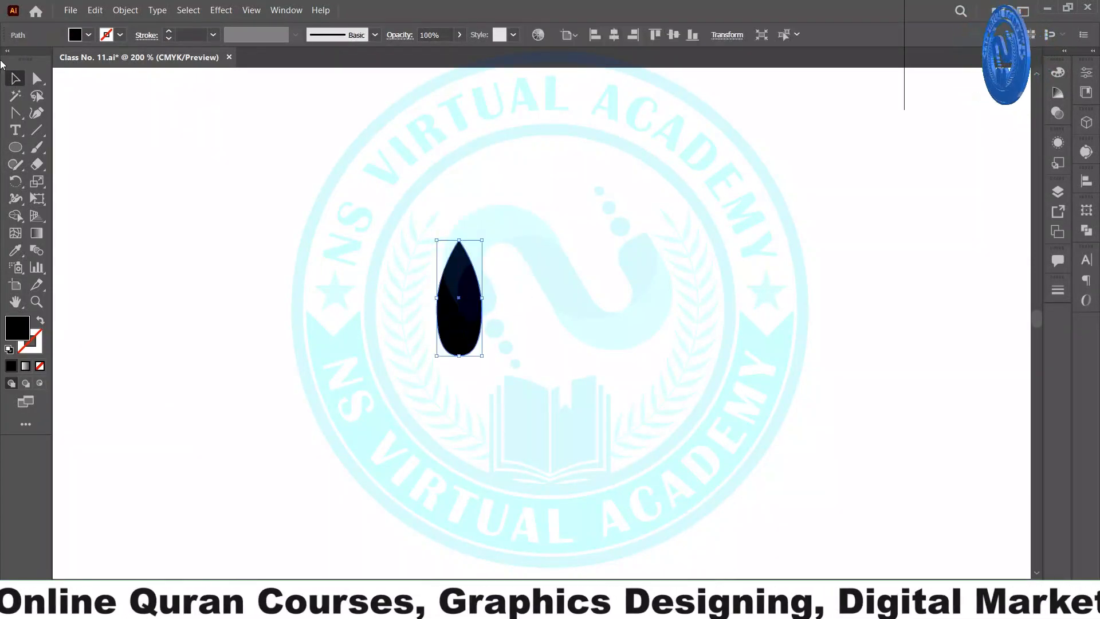
pyautogui.click(344, 258)
# - Add a Pen path from the leaf's right edge curving up-right and back to its left edge
pyautogui.rightClick(18, 115)
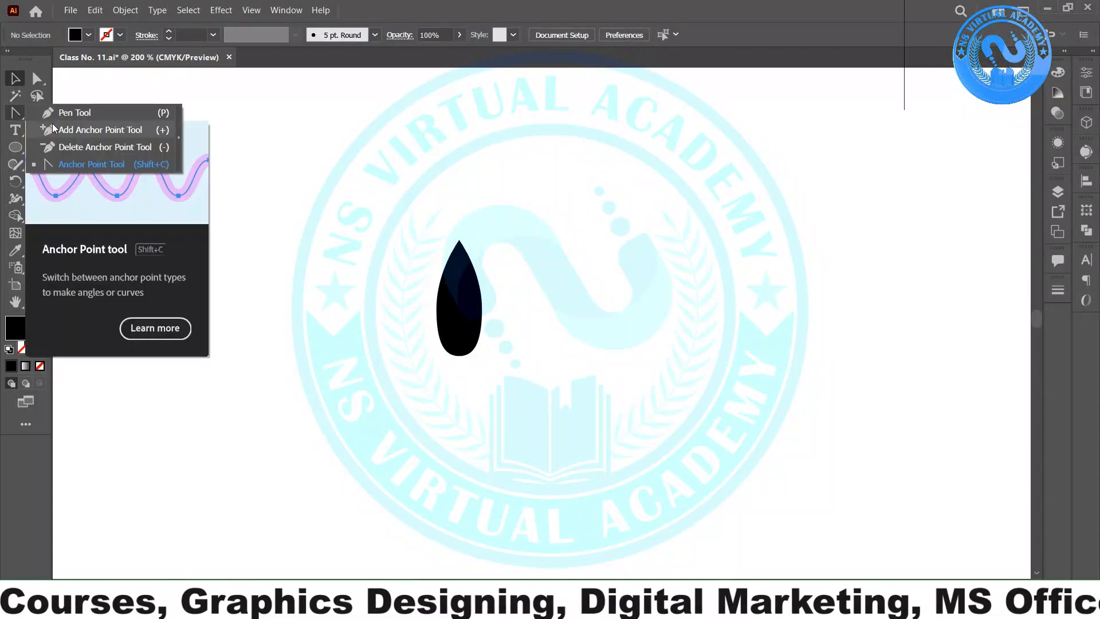
pyautogui.click(65, 115)
pyautogui.scroll(2, 501, 262)
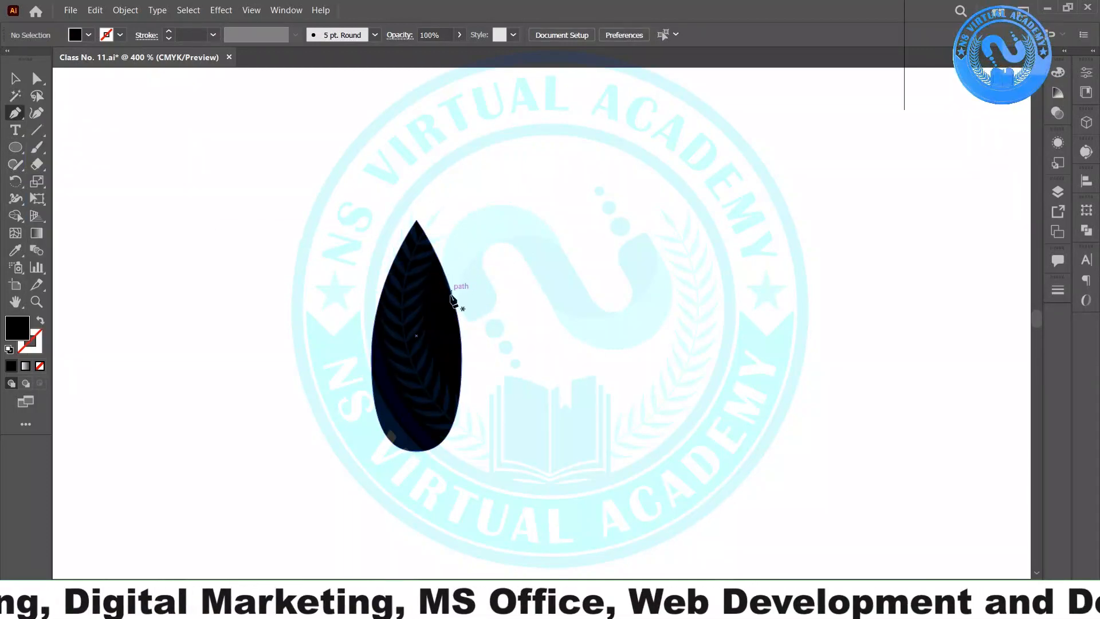
pyautogui.click(462, 357)
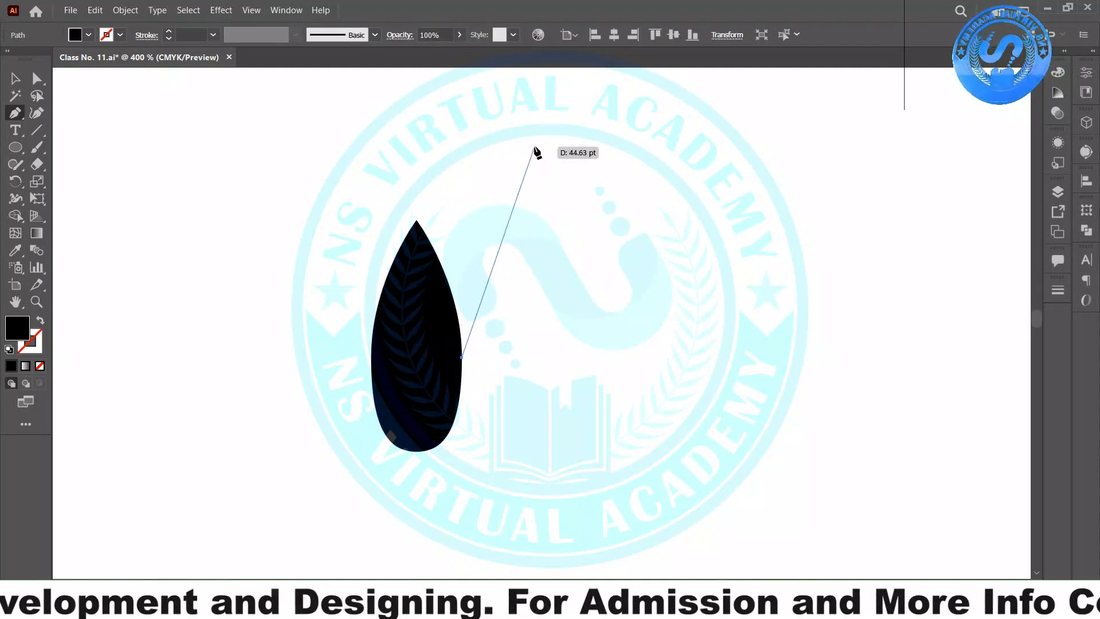
pyautogui.moveTo(537, 146); pyautogui.dragTo(633, 98)
pyautogui.moveTo(537, 146); pyautogui.dragTo(537, 147)
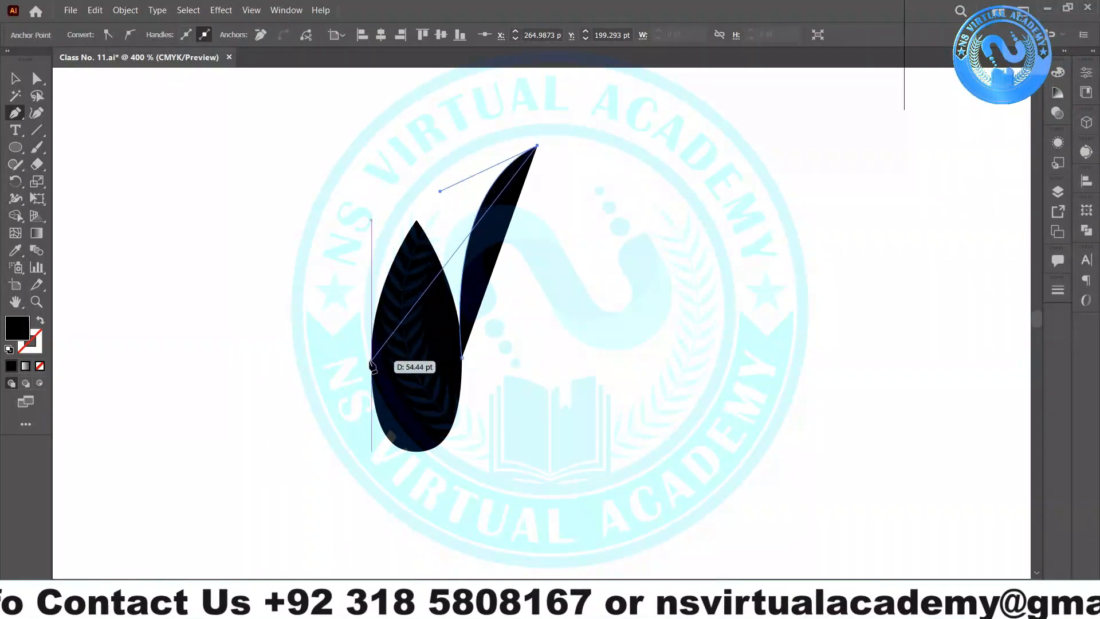
pyautogui.moveTo(371, 358); pyautogui.dragTo(342, 493)
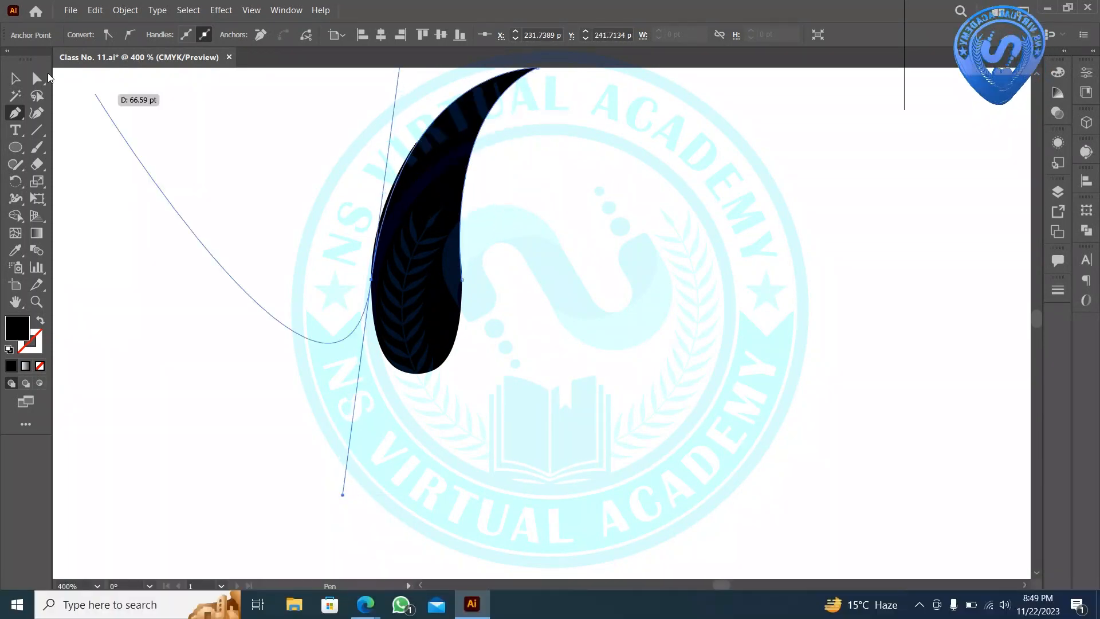
pyautogui.click(15, 81)
pyautogui.click(309, 231)
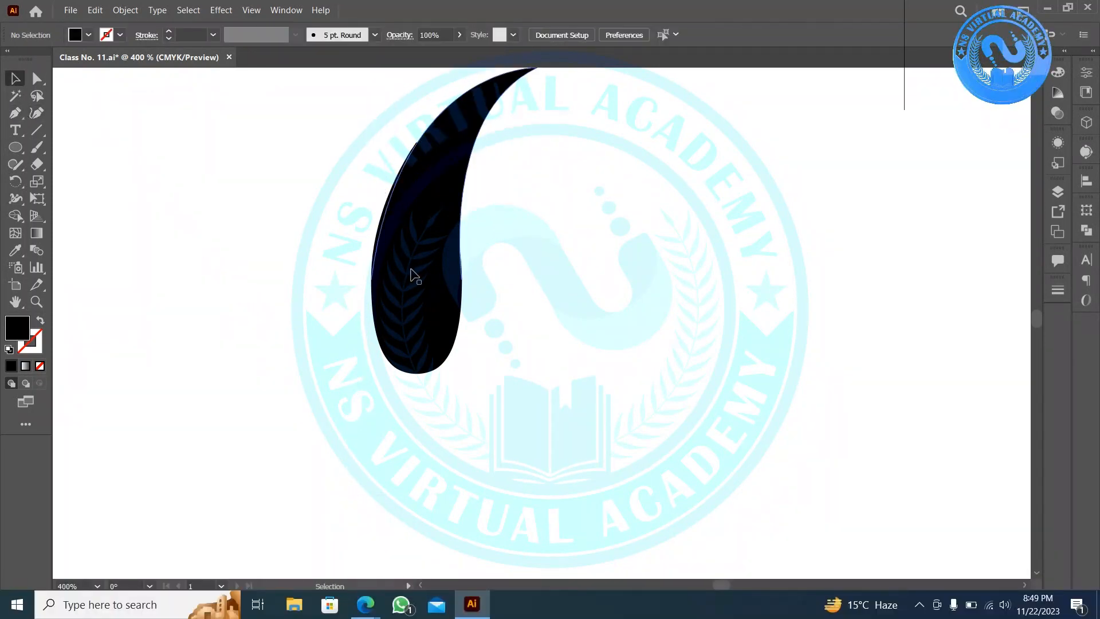
# - Group the two stroke pieces, move them down-right, and Alt-drag a backup copy to the right
pyautogui.scroll(-1, 413, 275)
pyautogui.moveTo(498, 351); pyautogui.dragTo(340, 188)
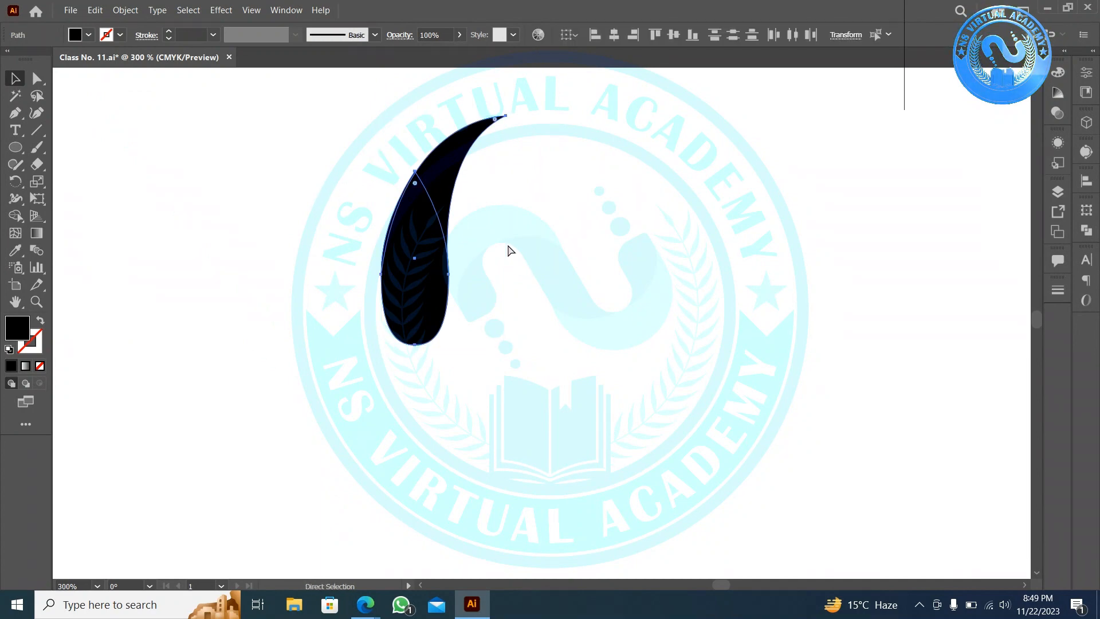
pyautogui.hotkey('ctrl', 'g')
pyautogui.moveTo(410, 235); pyautogui.dragTo(675, 336)
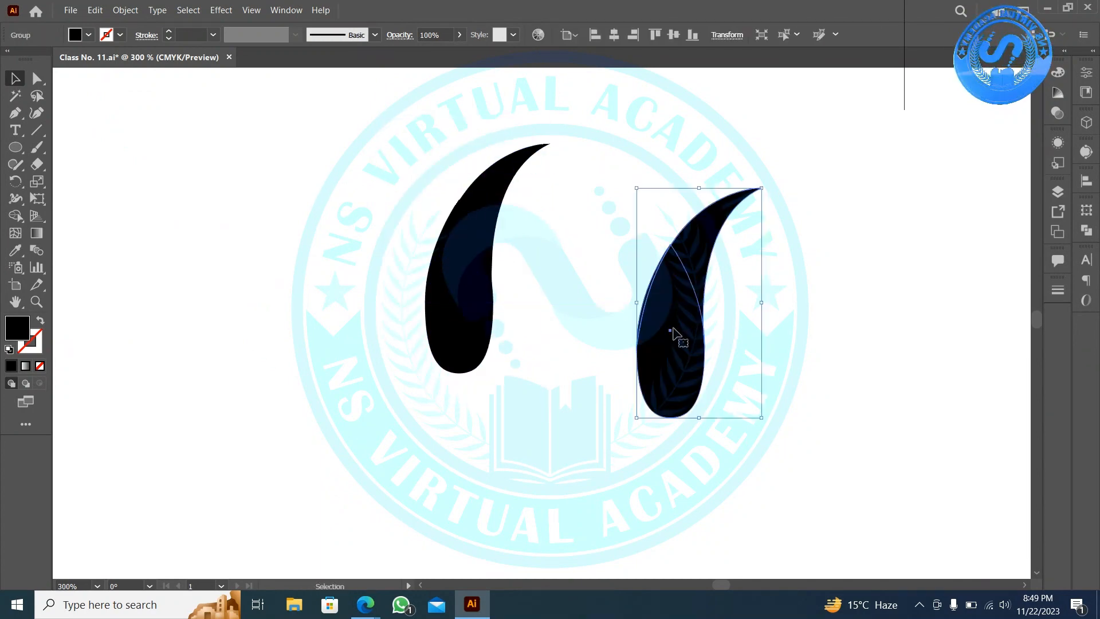
pyautogui.moveTo(526, 356); pyautogui.dragTo(367, 170)
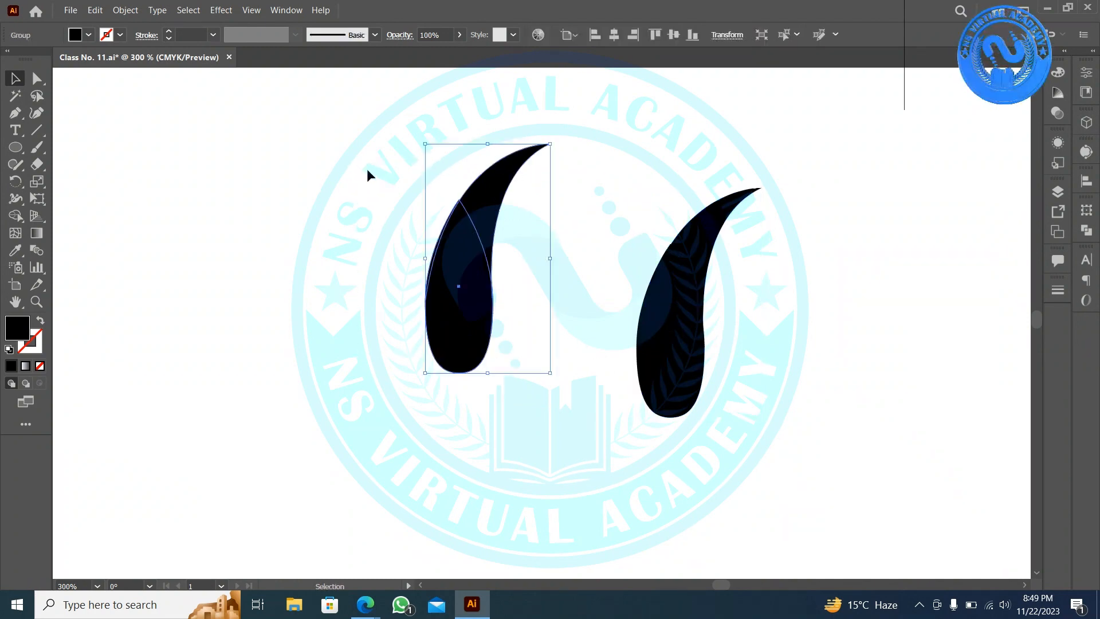
# - Merge the left stroke's pieces with Shape Builder, delete the duplicate, and nudge the merged shape
pyautogui.click(16, 215)
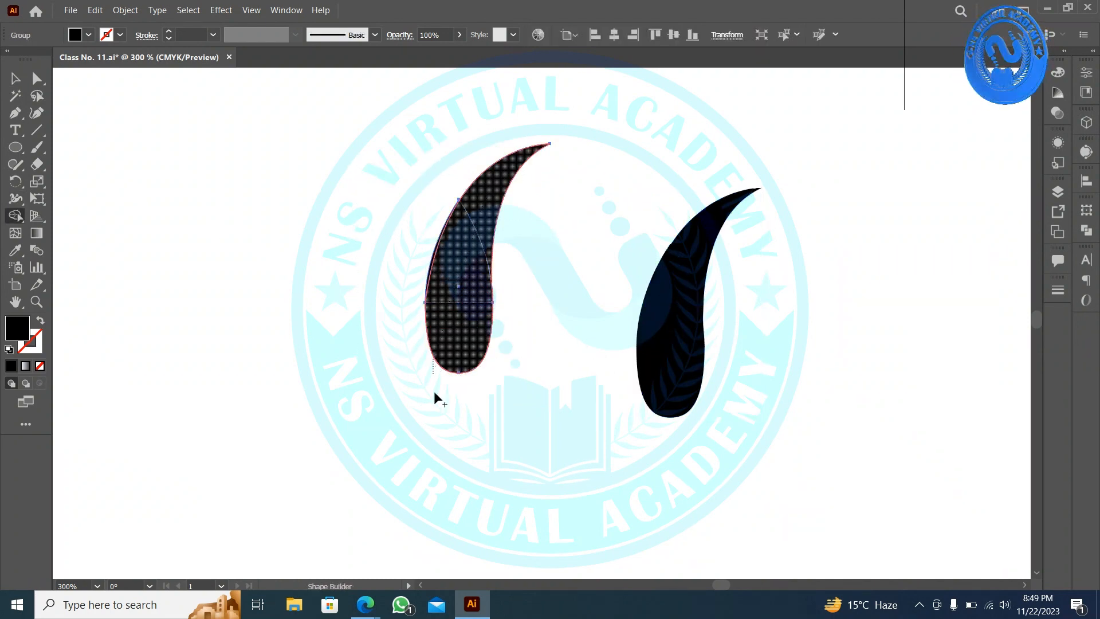
pyautogui.moveTo(475, 269); pyautogui.dragTo(415, 201)
pyautogui.press('v')
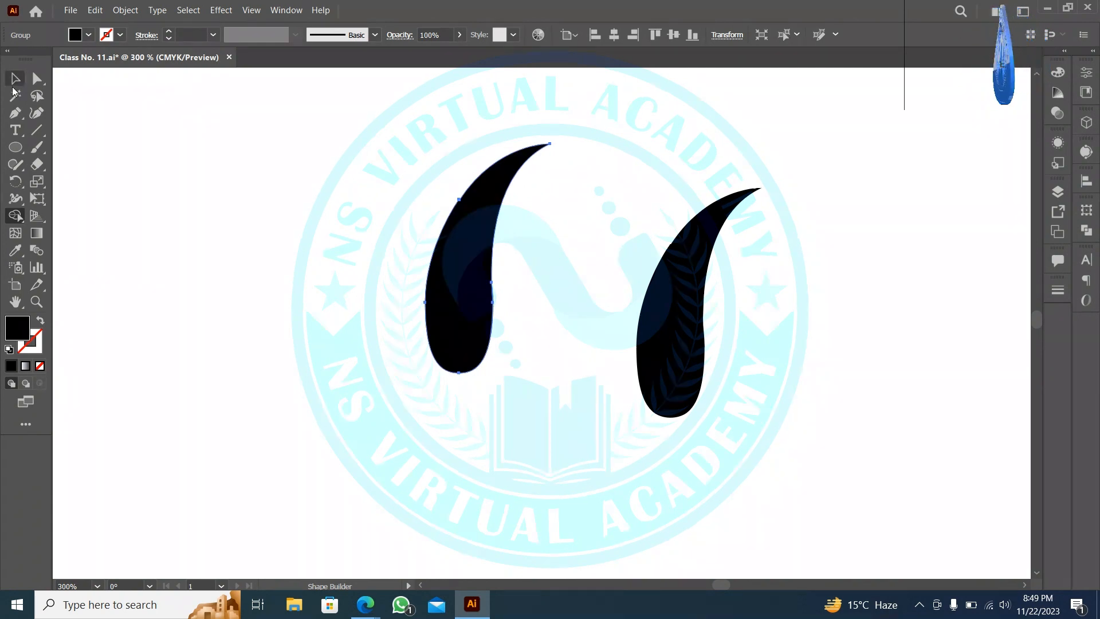
pyautogui.click(585, 371)
pyautogui.click(703, 375)
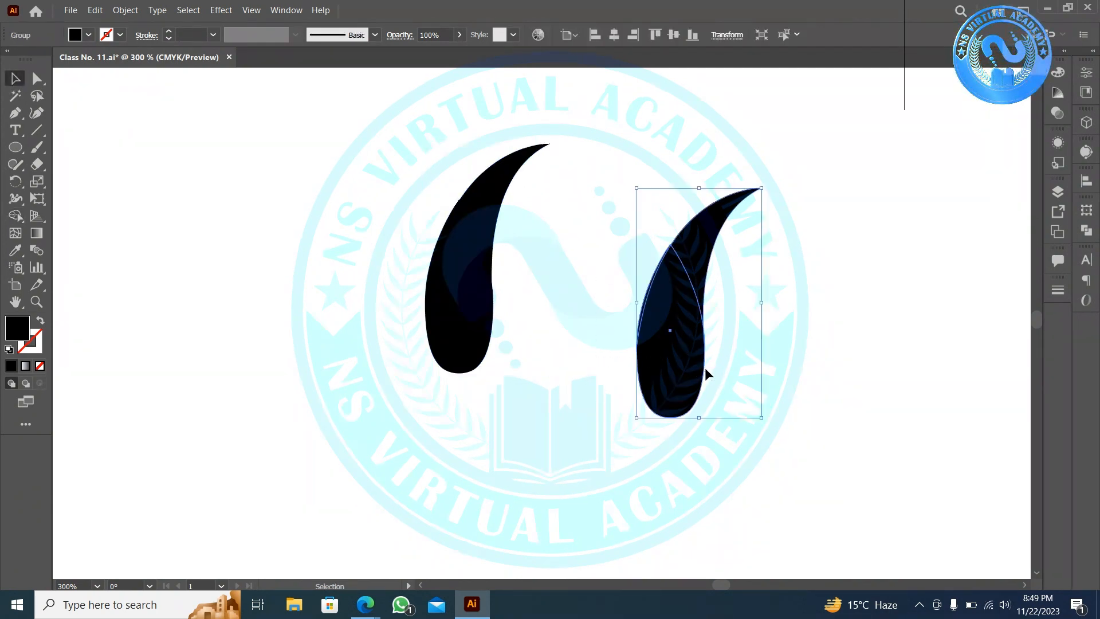
pyautogui.press('Delete')
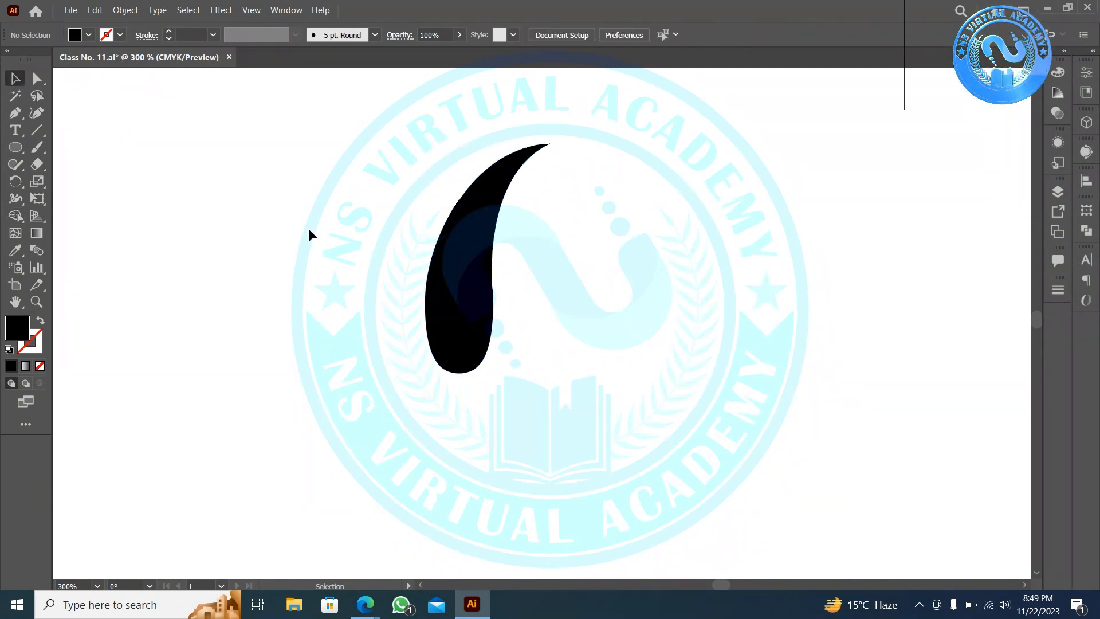
pyautogui.click(450, 265)
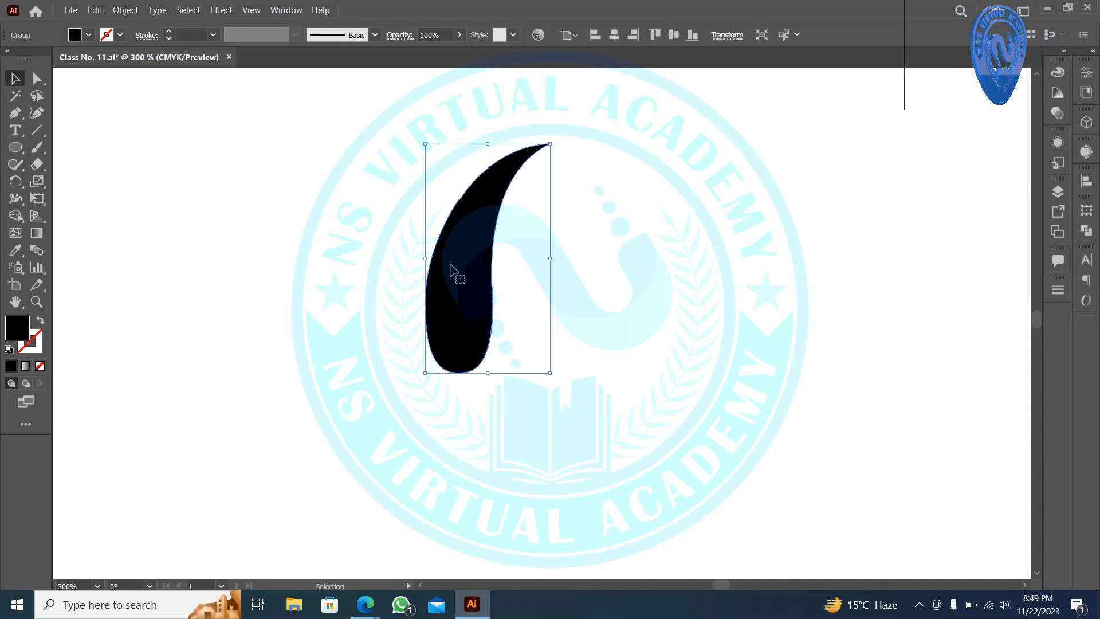
pyautogui.moveTo(458, 312); pyautogui.dragTo(496, 340)
# - Look through the pen and line tool groups, then select the Smooth tool
pyautogui.scroll(3, 505, 223)
pyautogui.scroll(1, 504, 228)
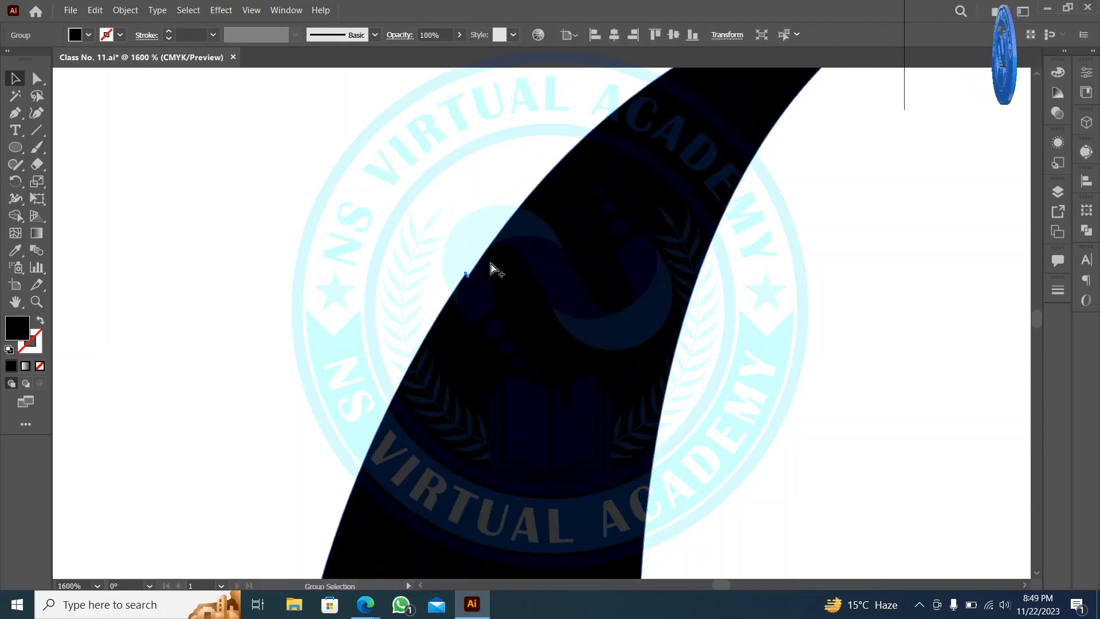
pyautogui.scroll(1, 468, 280)
pyautogui.scroll(3, 468, 281)
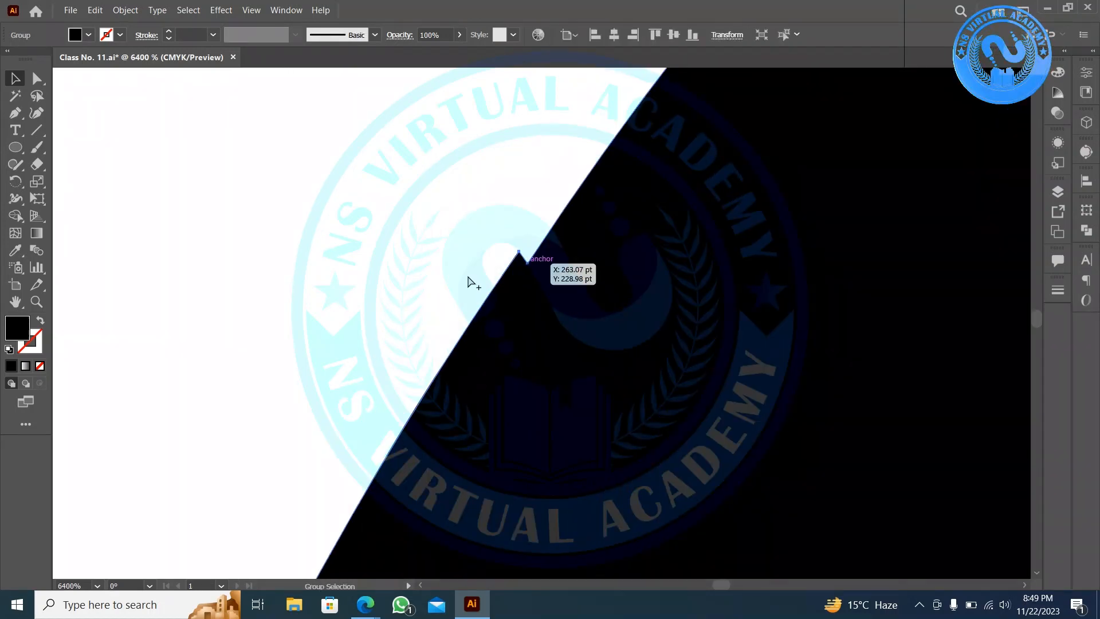
pyautogui.click(18, 123)
pyautogui.click(18, 123)
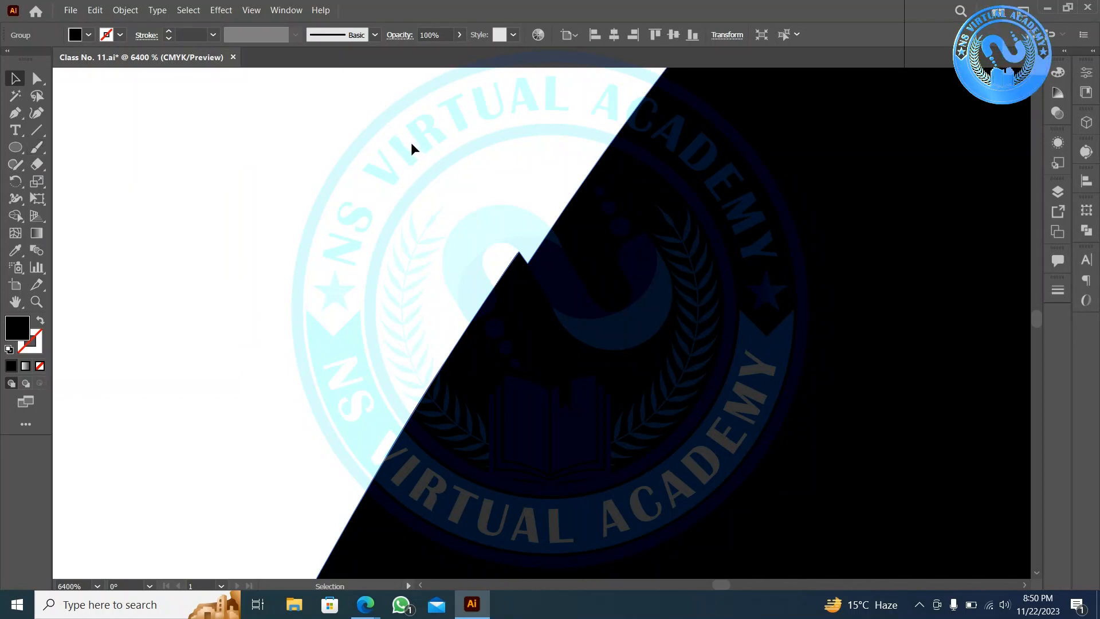
pyautogui.press('p')
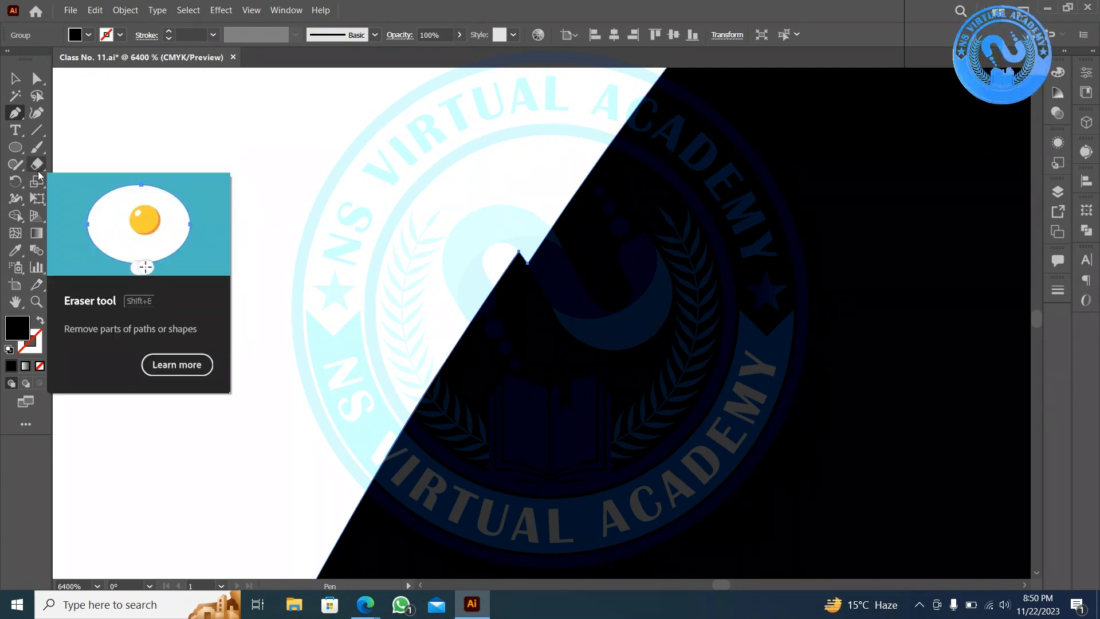
pyautogui.click(43, 129)
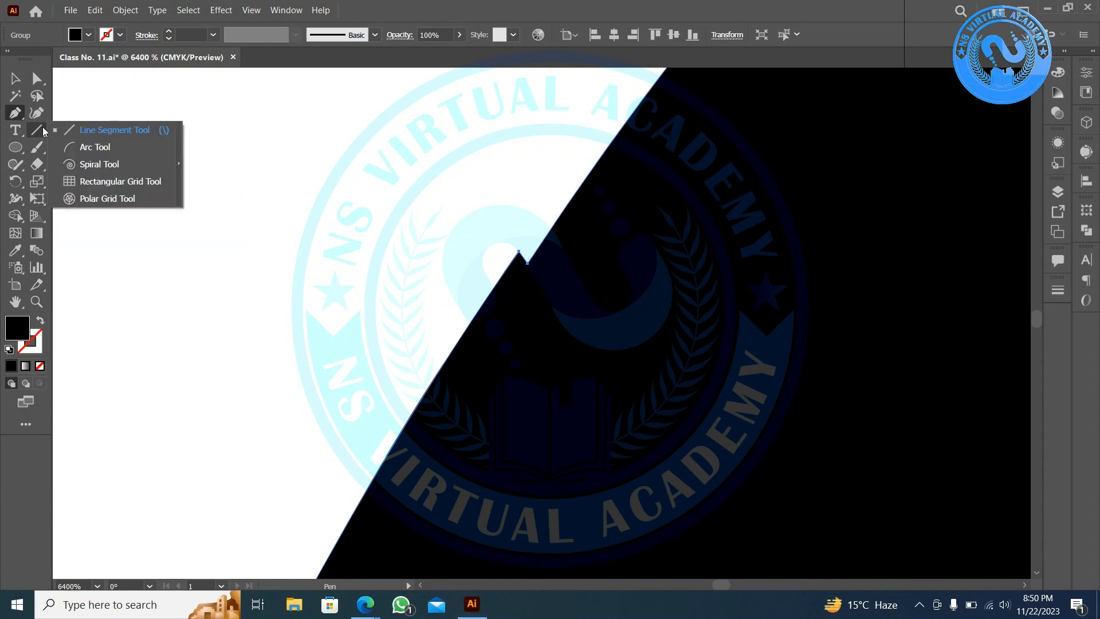
pyautogui.click(43, 131)
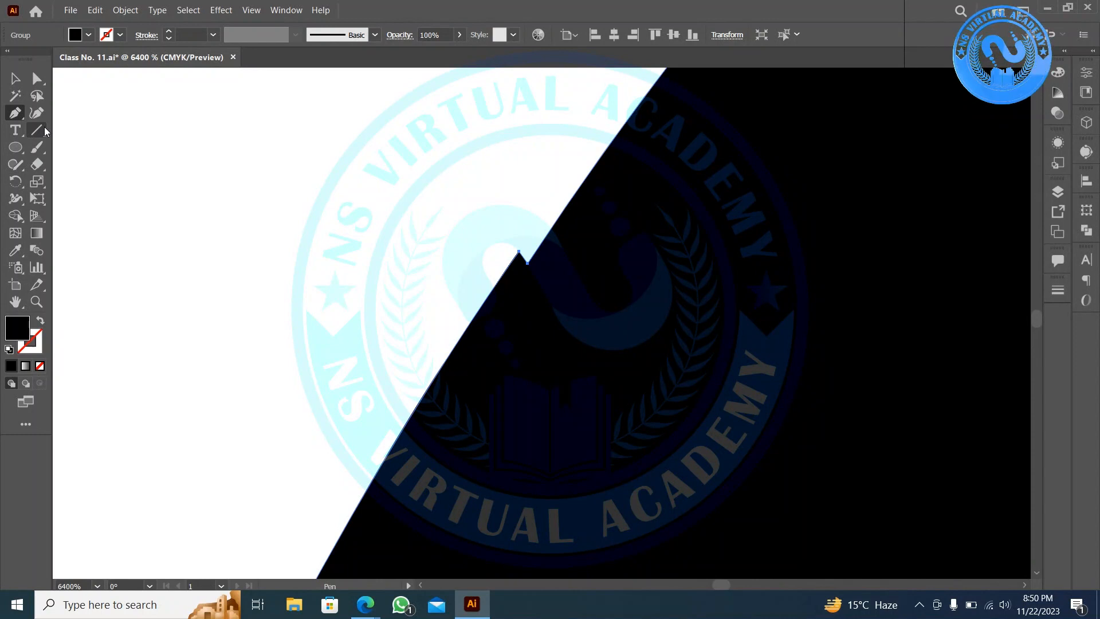
pyautogui.click(38, 167)
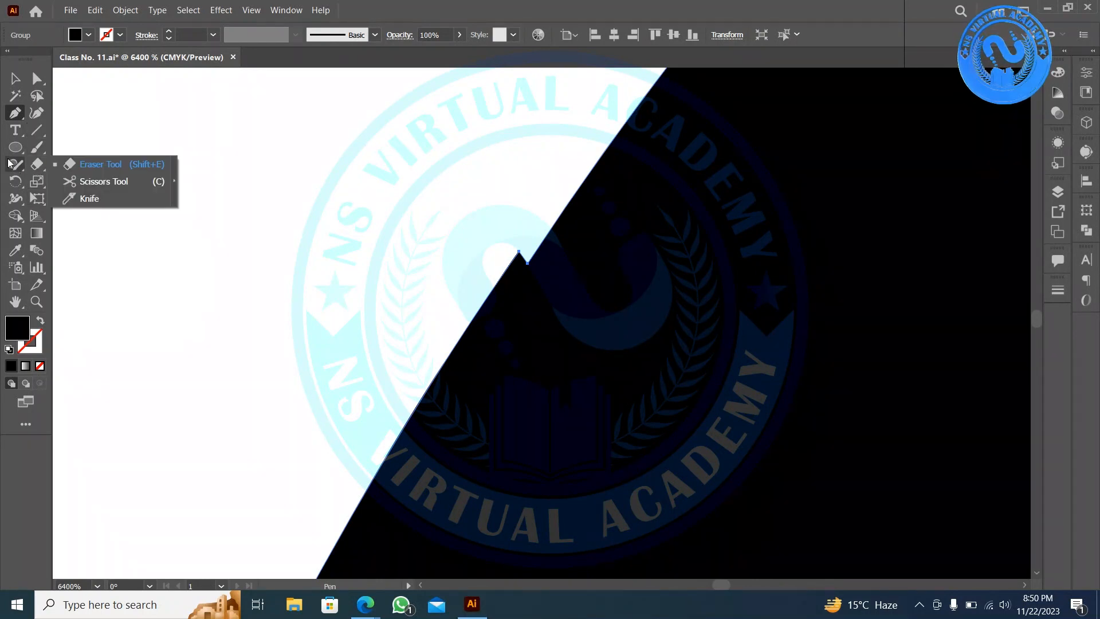
pyautogui.click(15, 165)
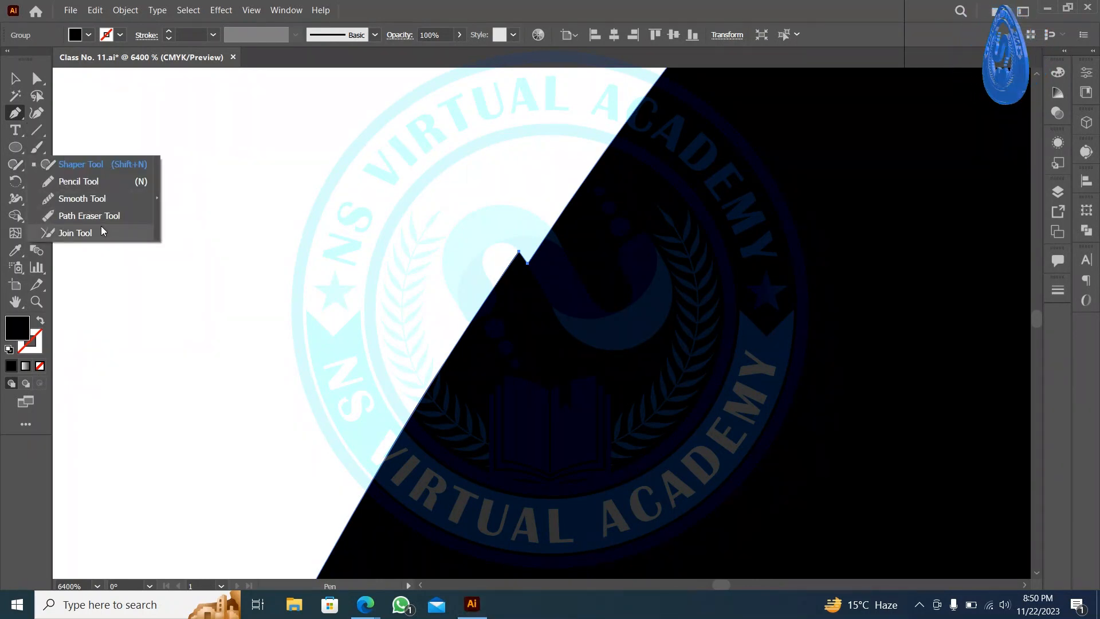
pyautogui.click(104, 198)
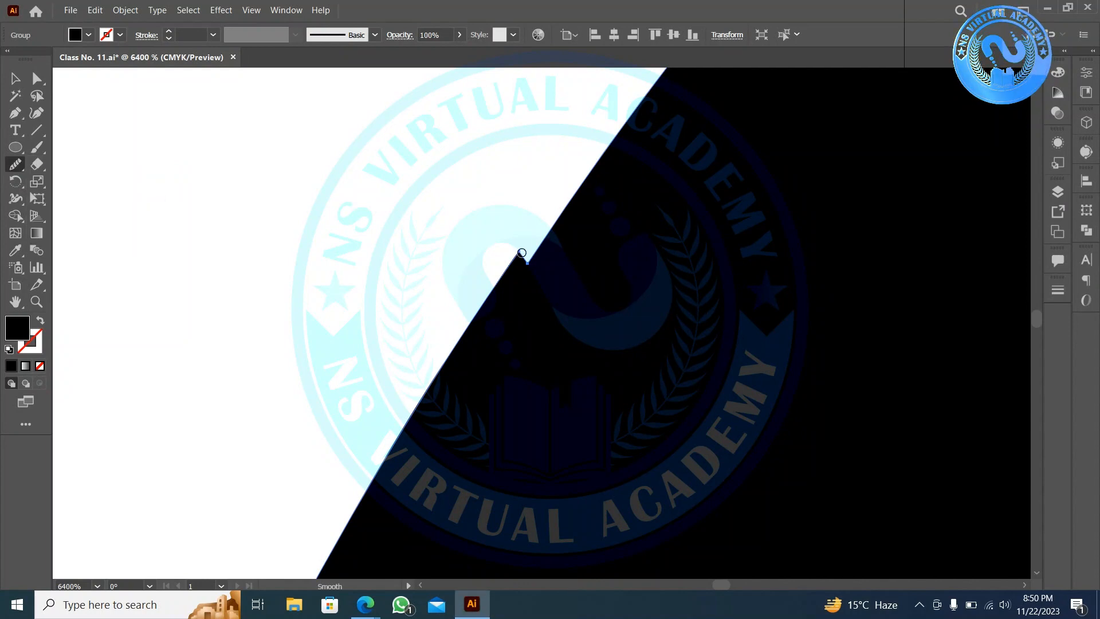
# - Smooth the jagged tip and the dip beside the bump on the black shape's edges
pyautogui.moveTo(523, 274)
pyautogui.mouseDown()
pyautogui.moveTo(517, 264)
pyautogui.moveTo(529, 272)
pyautogui.mouseUp()
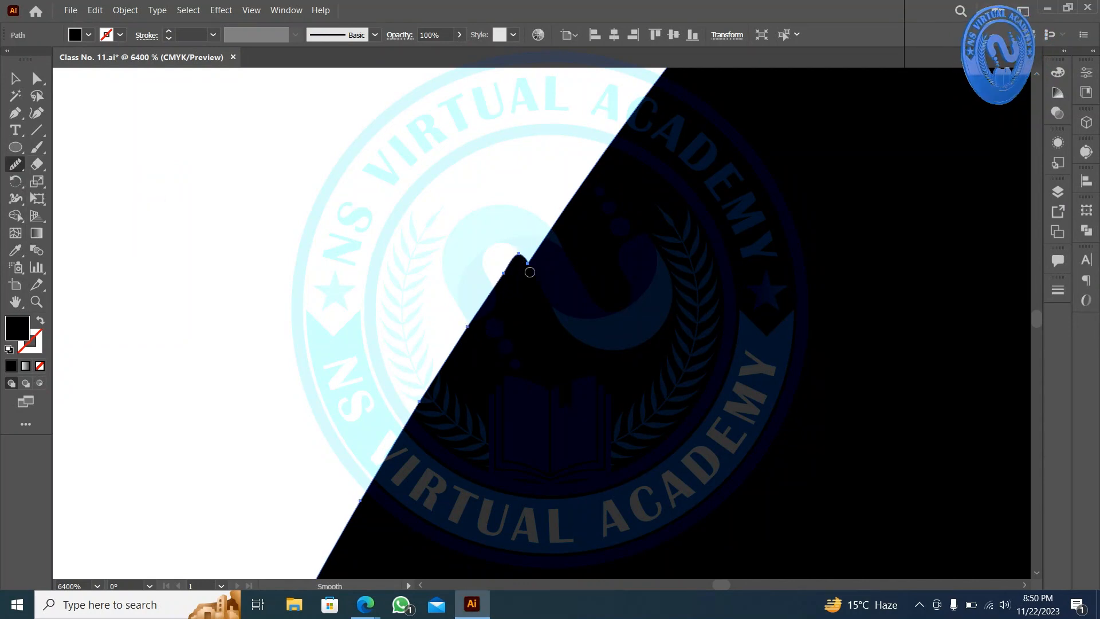
pyautogui.moveTo(518, 160)
pyautogui.mouseDown()
pyautogui.moveTo(531, 250)
pyautogui.moveTo(562, 210)
pyautogui.mouseUp()
pyautogui.moveTo(526, 165); pyautogui.dragTo(538, 207)
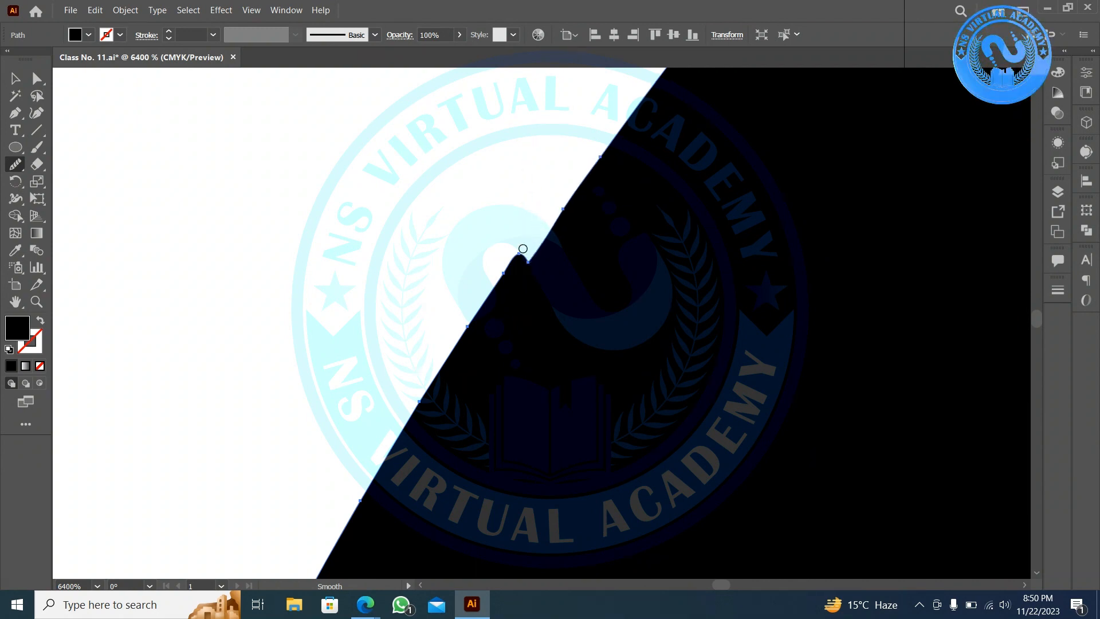
pyautogui.hotkey('ctrl', 'z')
pyautogui.hotkey('ctrl', '=')
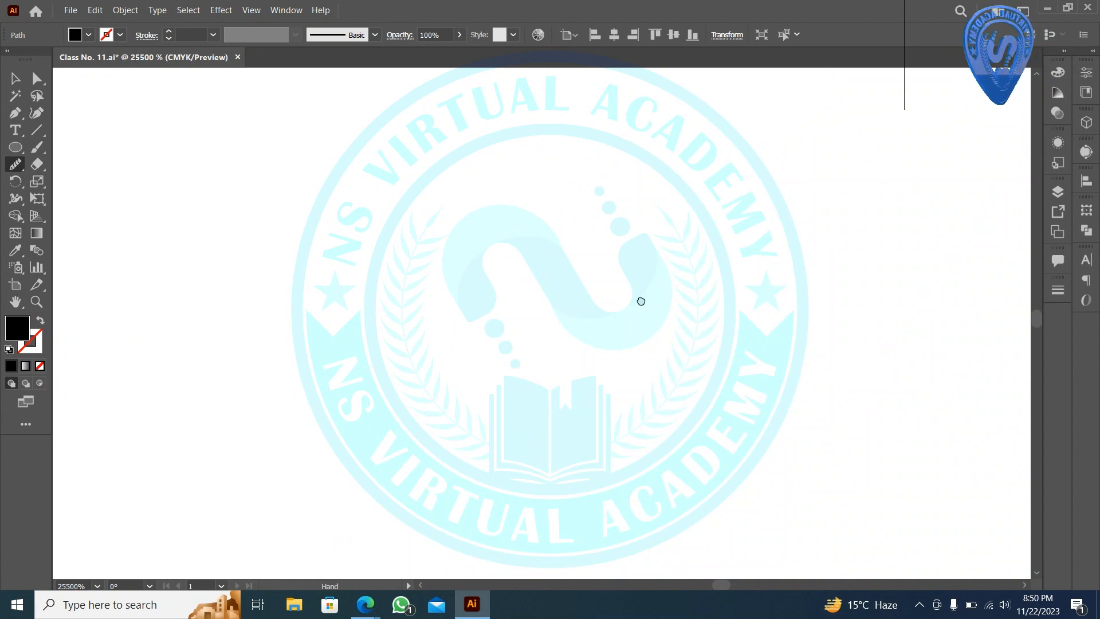
pyautogui.moveTo(641, 302); pyautogui.dragTo(411, 249)
pyautogui.moveTo(593, 424); pyautogui.dragTo(345, 324)
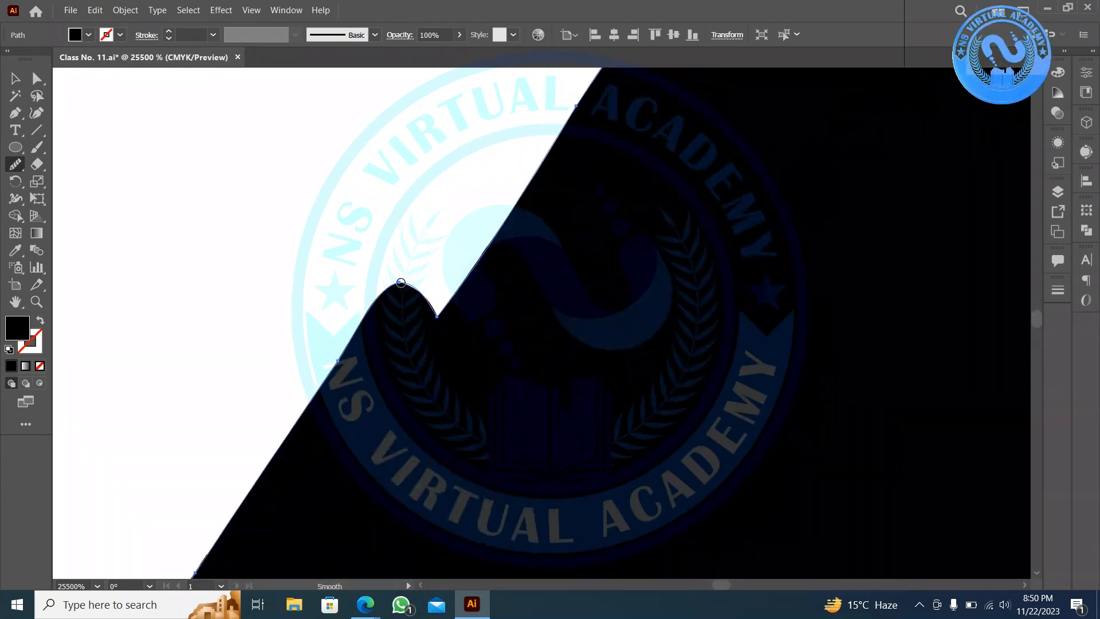
pyautogui.moveTo(405, 411); pyautogui.dragTo(427, 326)
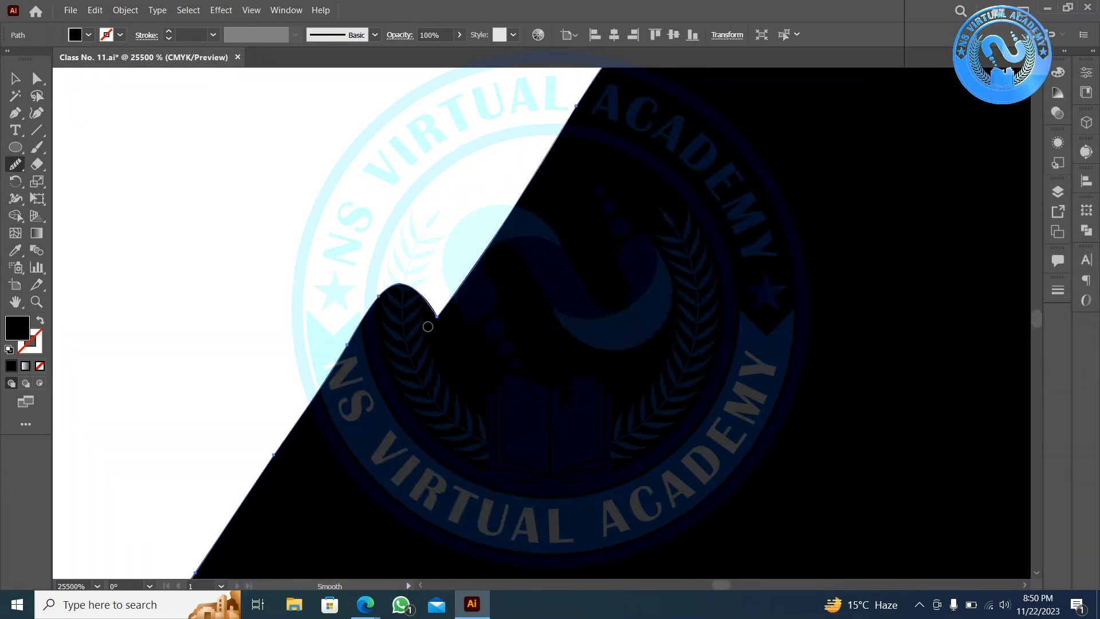
pyautogui.moveTo(436, 183)
pyautogui.mouseDown()
pyautogui.moveTo(438, 312)
pyautogui.moveTo(440, 144)
pyautogui.mouseUp()
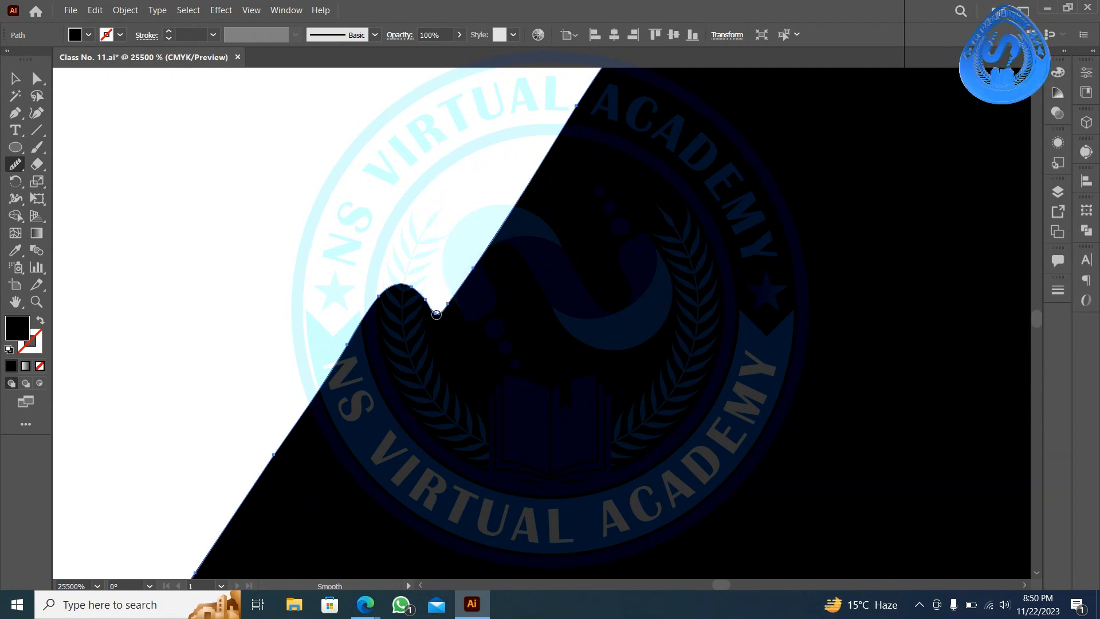
pyautogui.moveTo(437, 314); pyautogui.dragTo(436, 132)
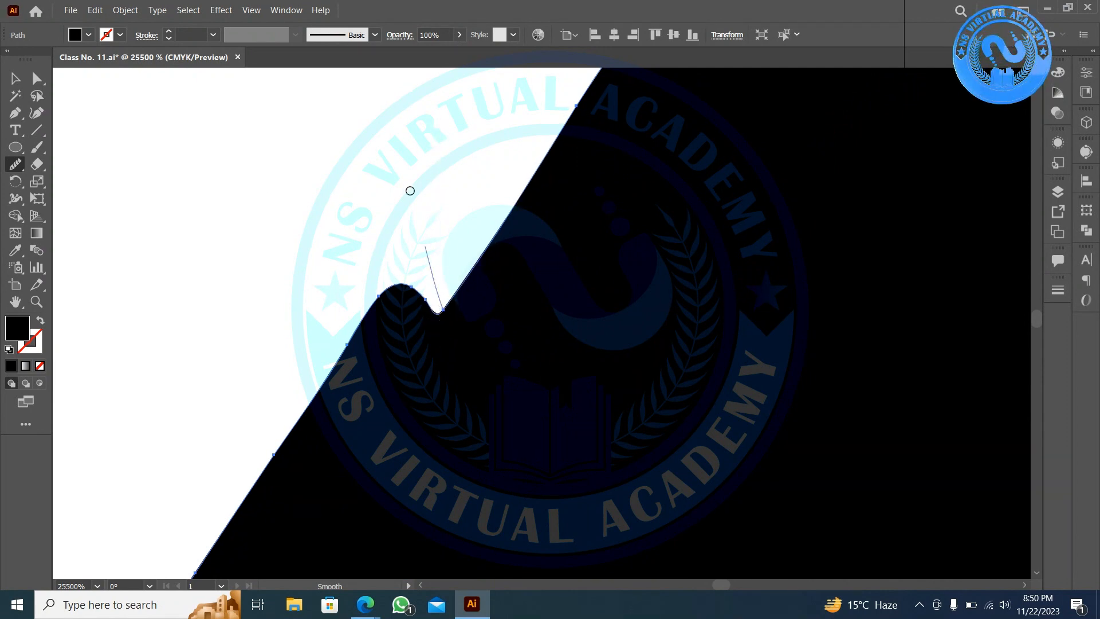
pyautogui.moveTo(410, 190); pyautogui.dragTo(409, 206)
pyautogui.moveTo(440, 311); pyautogui.dragTo(416, 152)
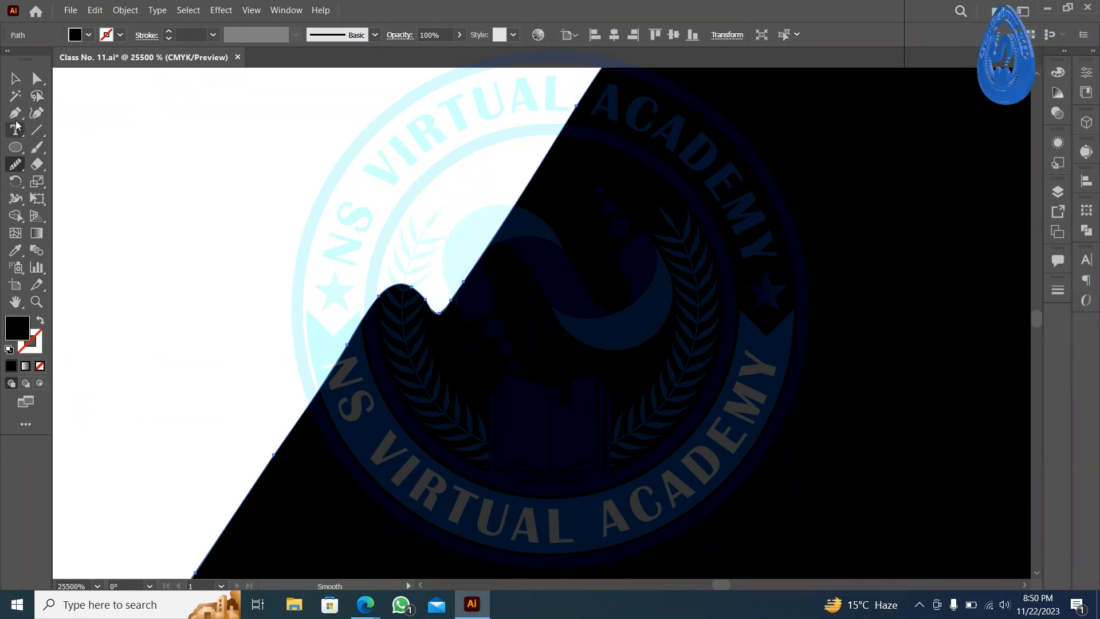
# - Deselect, then start a Pen path with an anchor on the black shape's edge
pyautogui.click(19, 116)
pyautogui.click(15, 79)
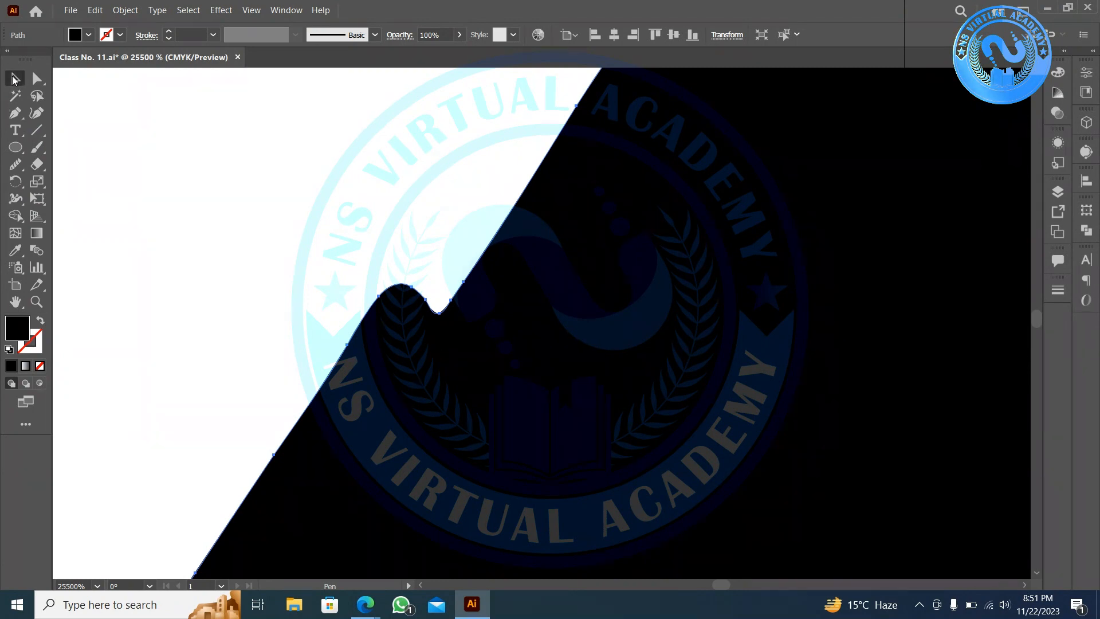
pyautogui.click(124, 158)
pyautogui.click(17, 120)
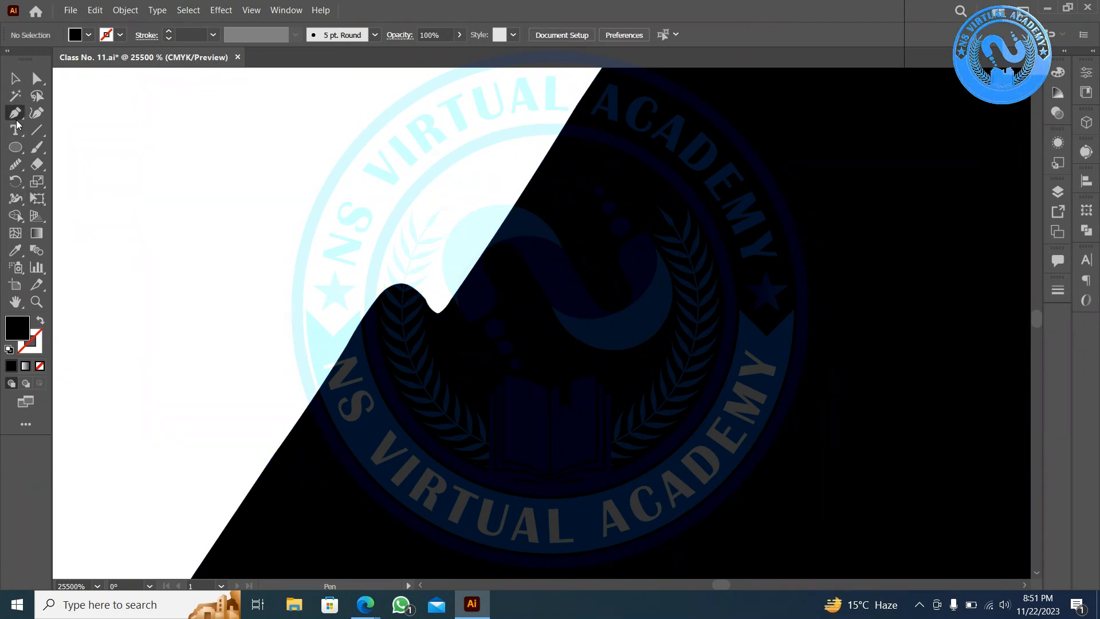
pyautogui.click(329, 370)
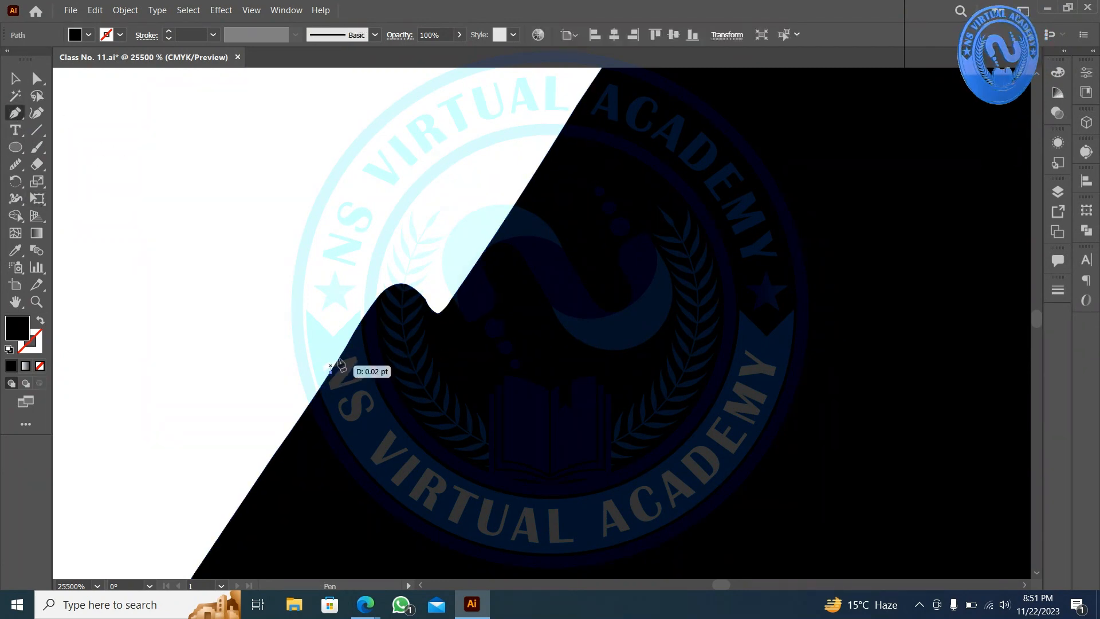
pyautogui.scroll(-3, 586, 169)
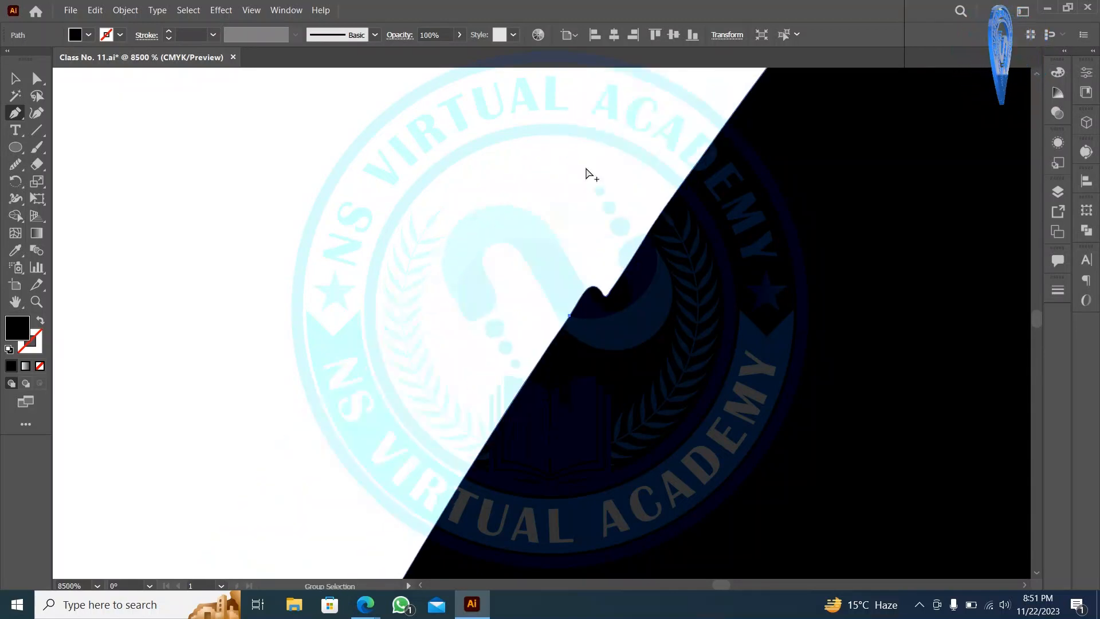
pyautogui.press('c')
pyautogui.moveTo(612, 302); pyautogui.dragTo(211, 572)
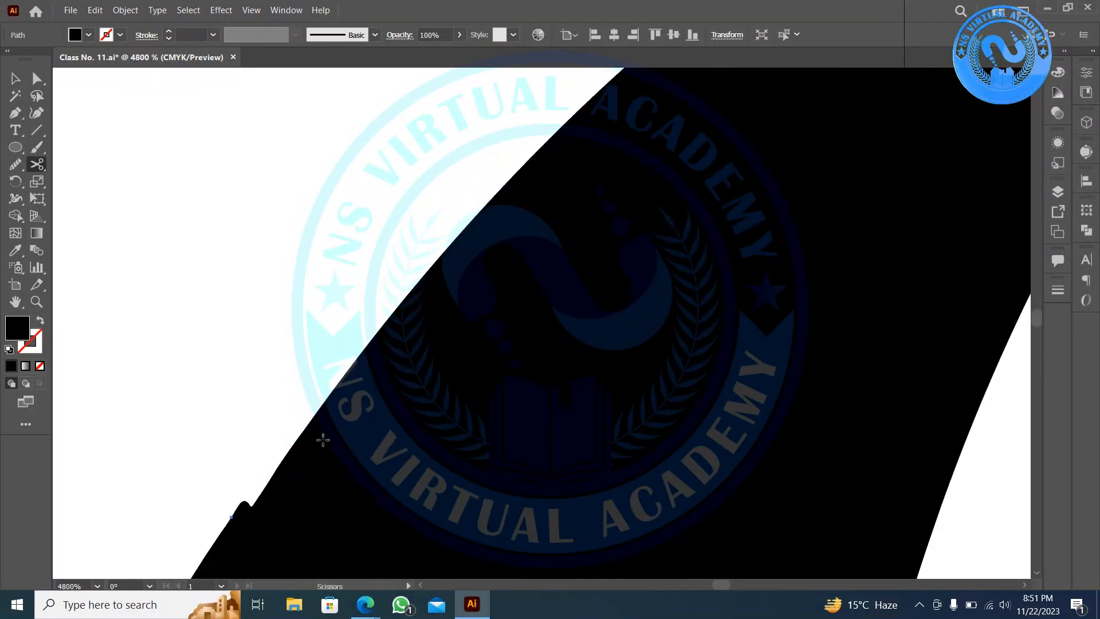
pyautogui.click(230, 516)
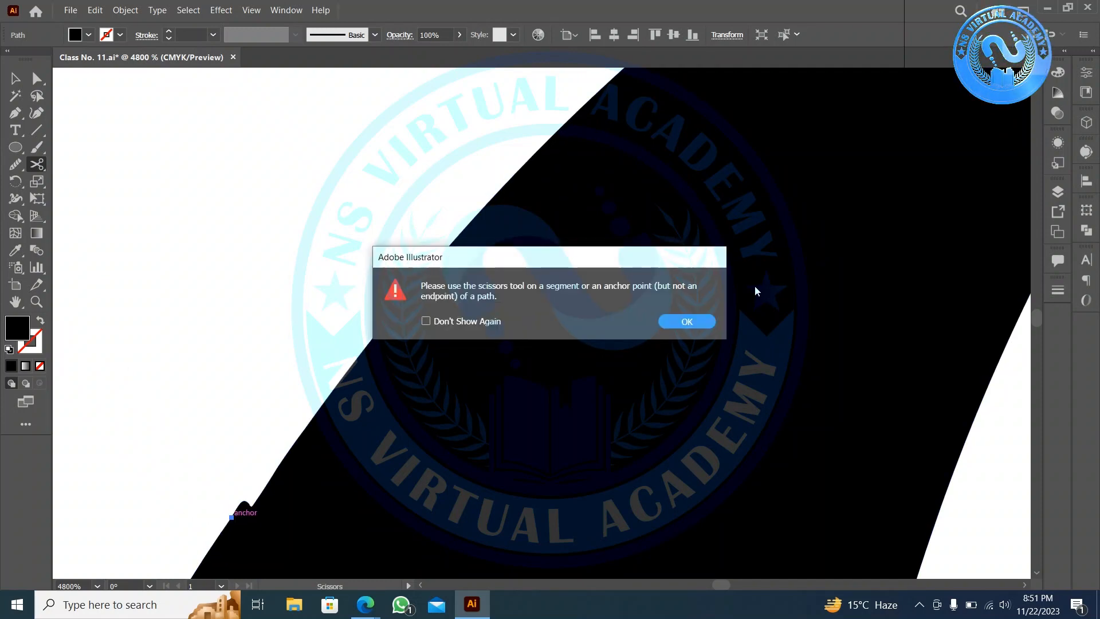
pyautogui.click(679, 319)
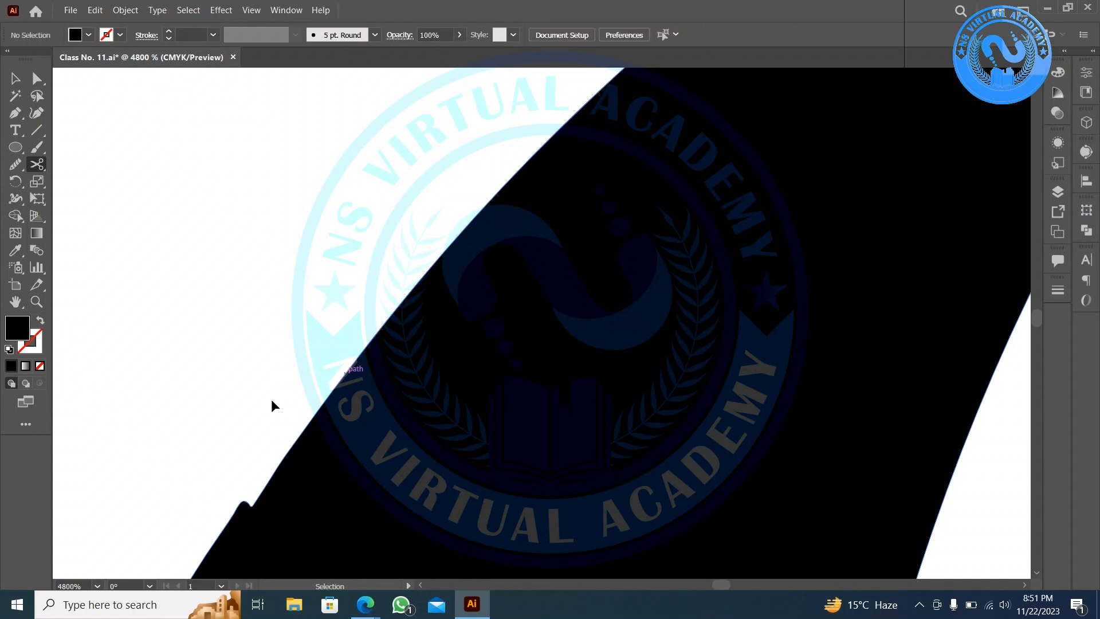
pyautogui.click(210, 546)
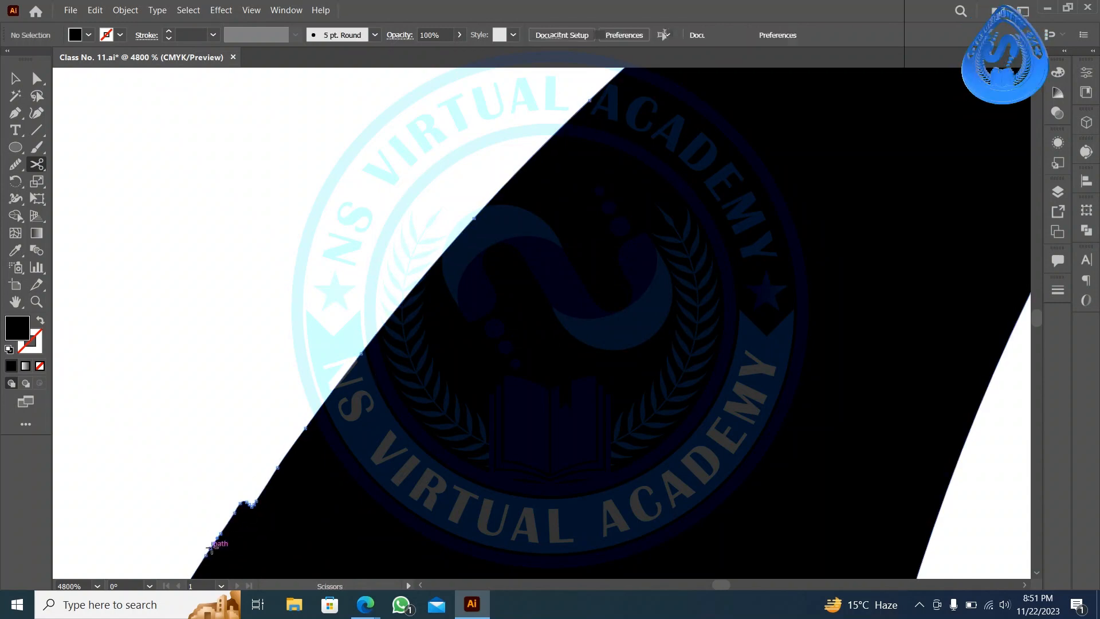
pyautogui.click(16, 79)
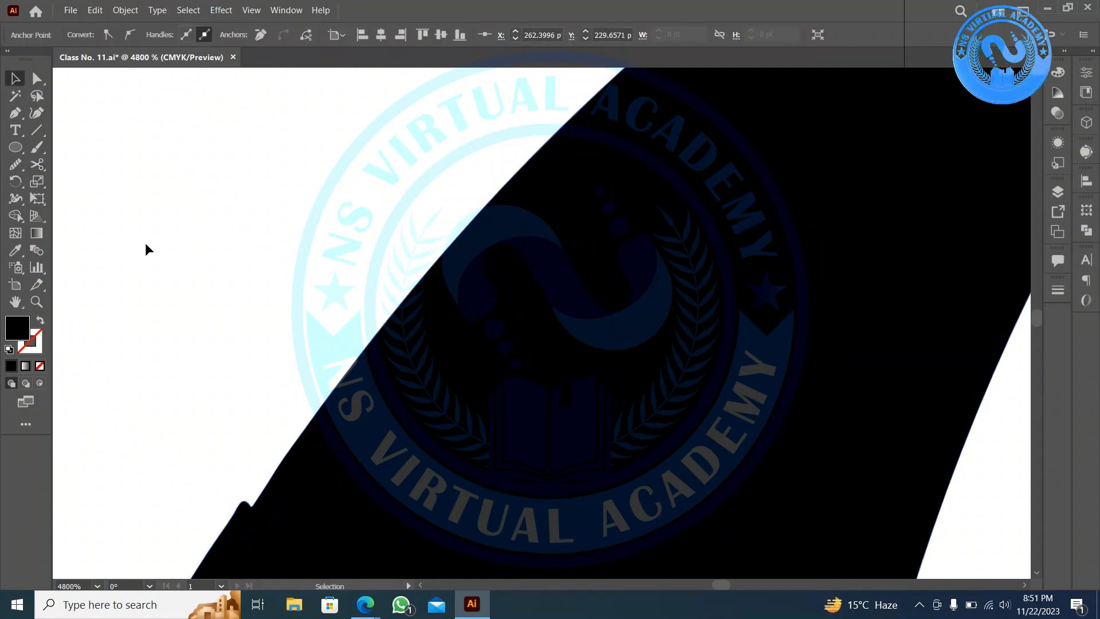
pyautogui.click(147, 246)
pyautogui.scroll(-2, 325, 351)
pyautogui.scroll(-3, 326, 351)
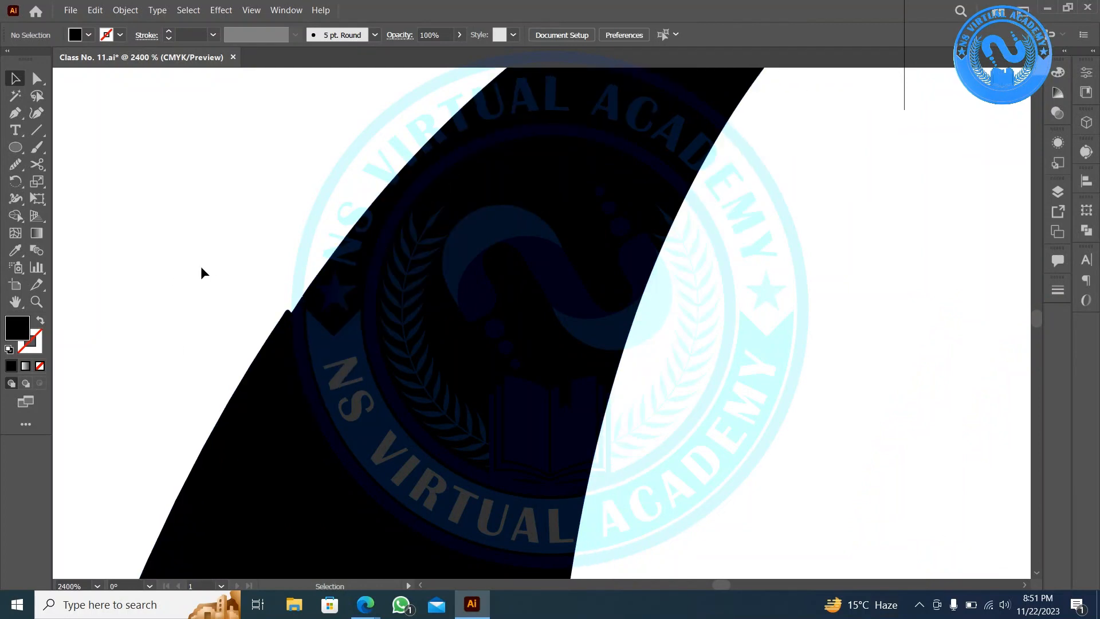
# - Trace a curved Pen path along the shape's edge and select it with the black shape
pyautogui.click(16, 113)
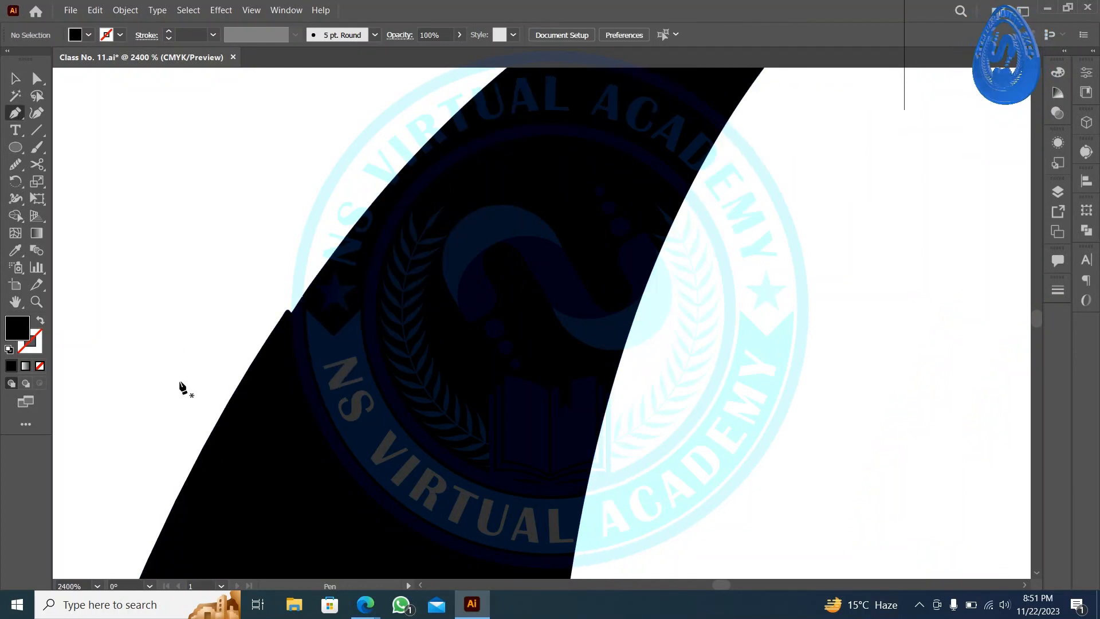
pyautogui.moveTo(233, 394); pyautogui.dragTo(245, 361)
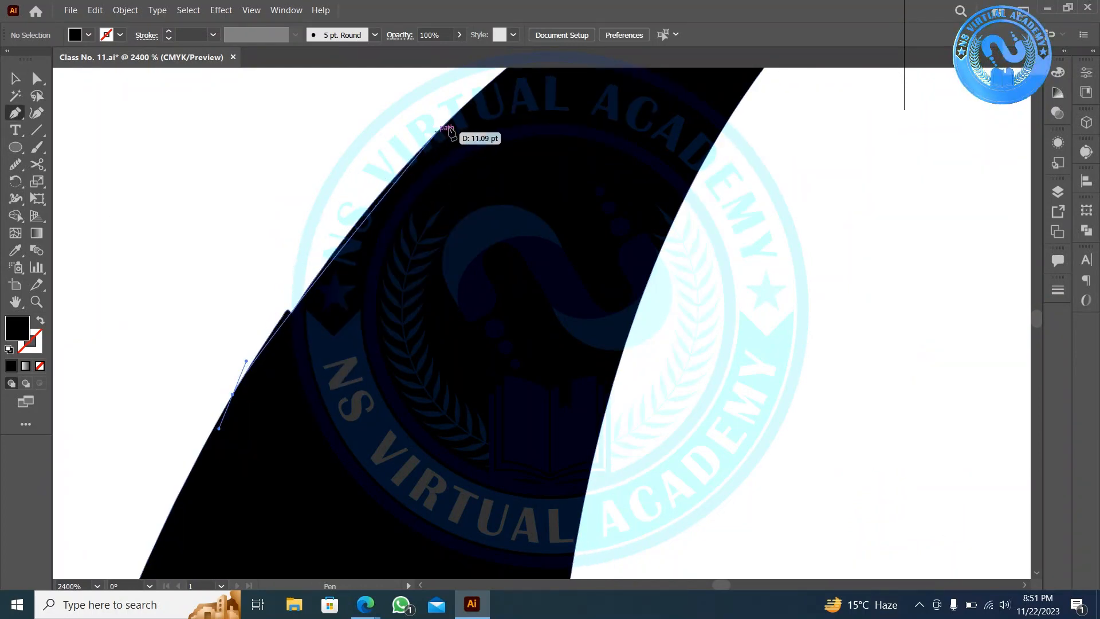
pyautogui.moveTo(451, 119); pyautogui.dragTo(481, 98)
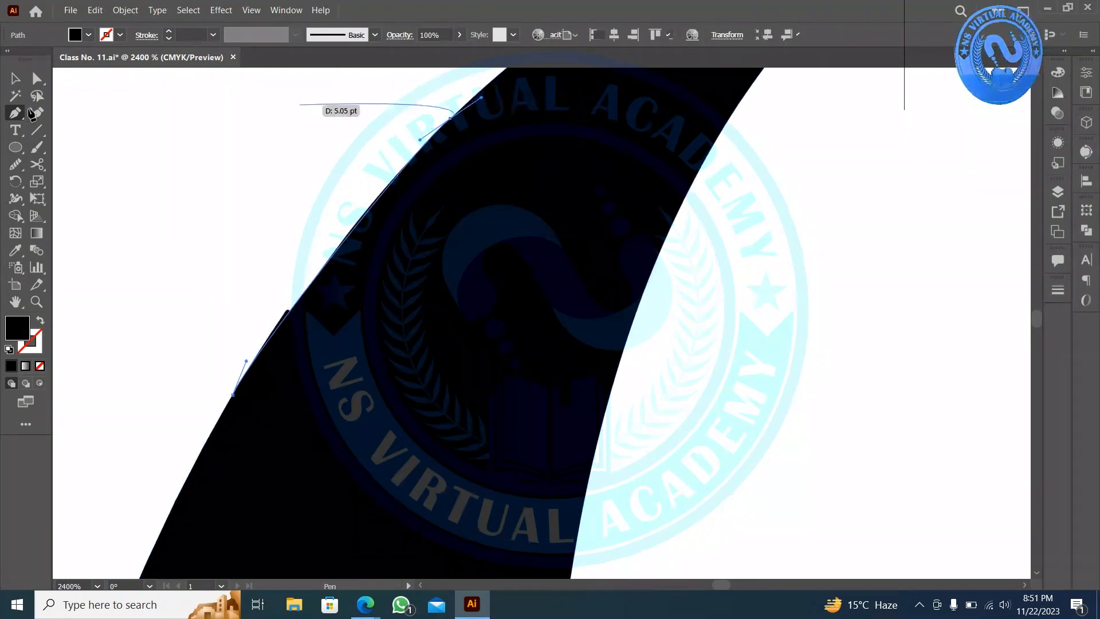
pyautogui.press('v')
pyautogui.moveTo(139, 247); pyautogui.dragTo(397, 457)
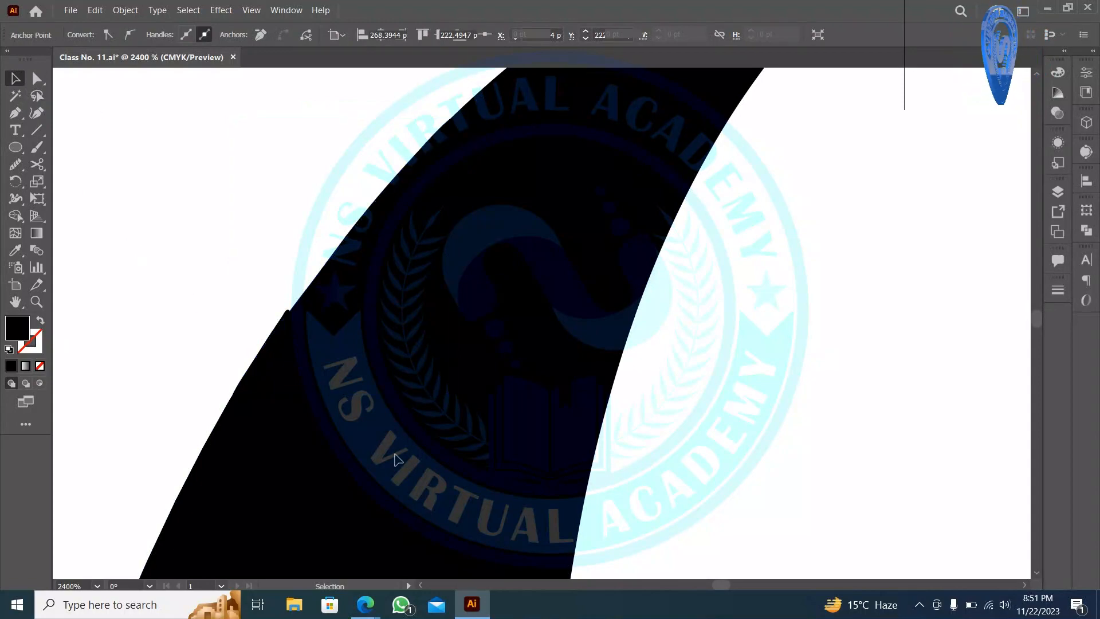
pyautogui.scroll(2, 272, 388)
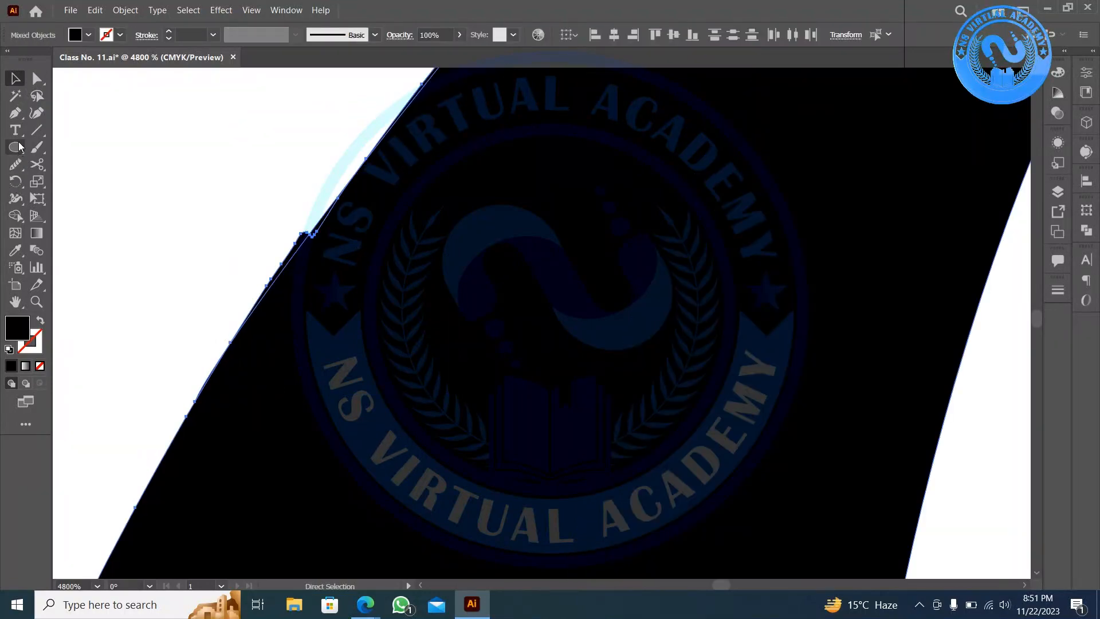
# - Delete the excess region with Shape Builder and move the leaf to the artboard centre
pyautogui.click(14, 220)
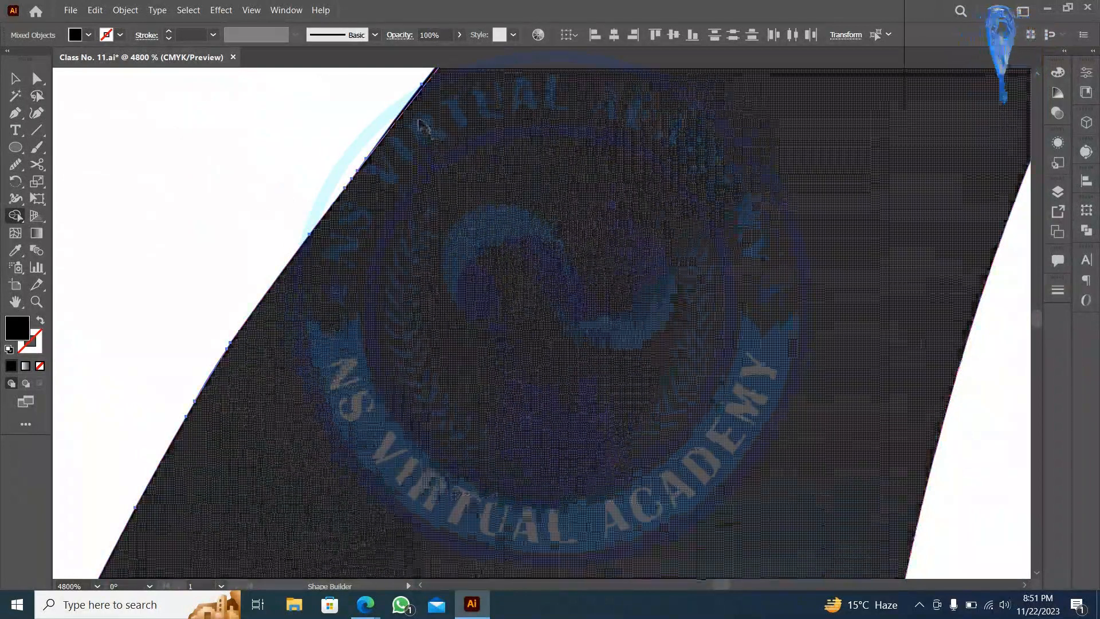
pyautogui.moveTo(458, 183); pyautogui.dragTo(97, 118)
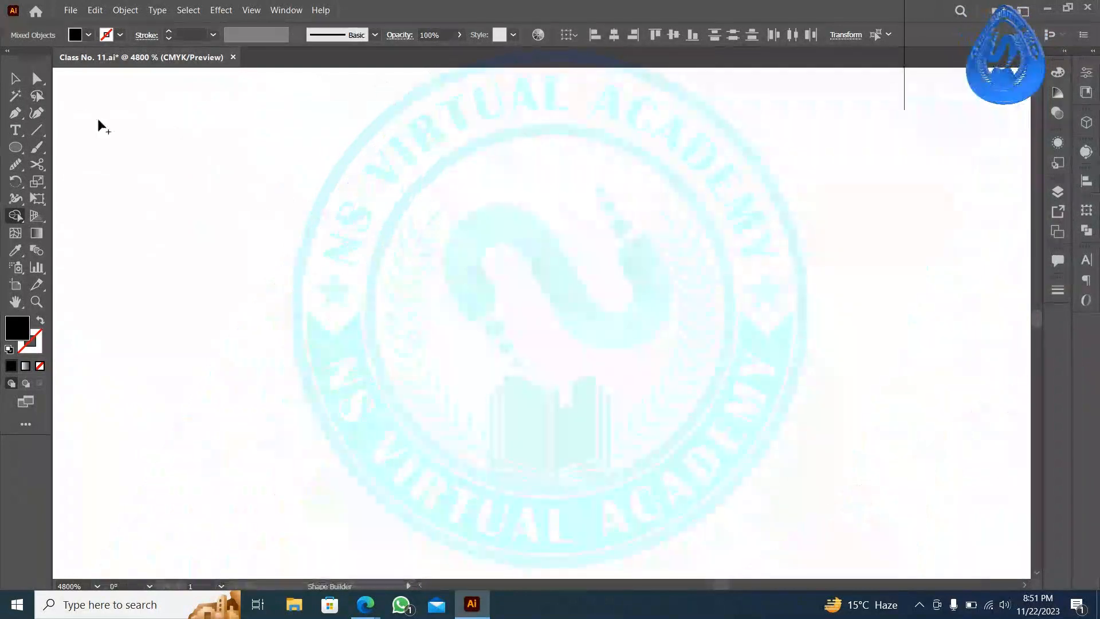
pyautogui.click(16, 78)
pyautogui.click(245, 266)
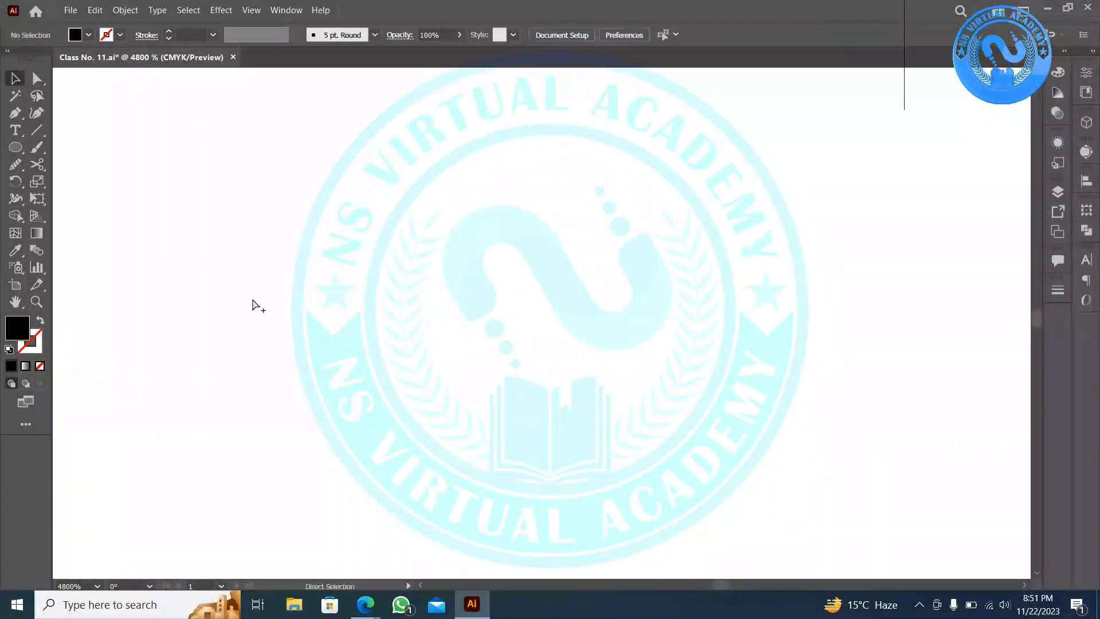
pyautogui.scroll(-8, 252, 300)
pyautogui.scroll(2, 261, 453)
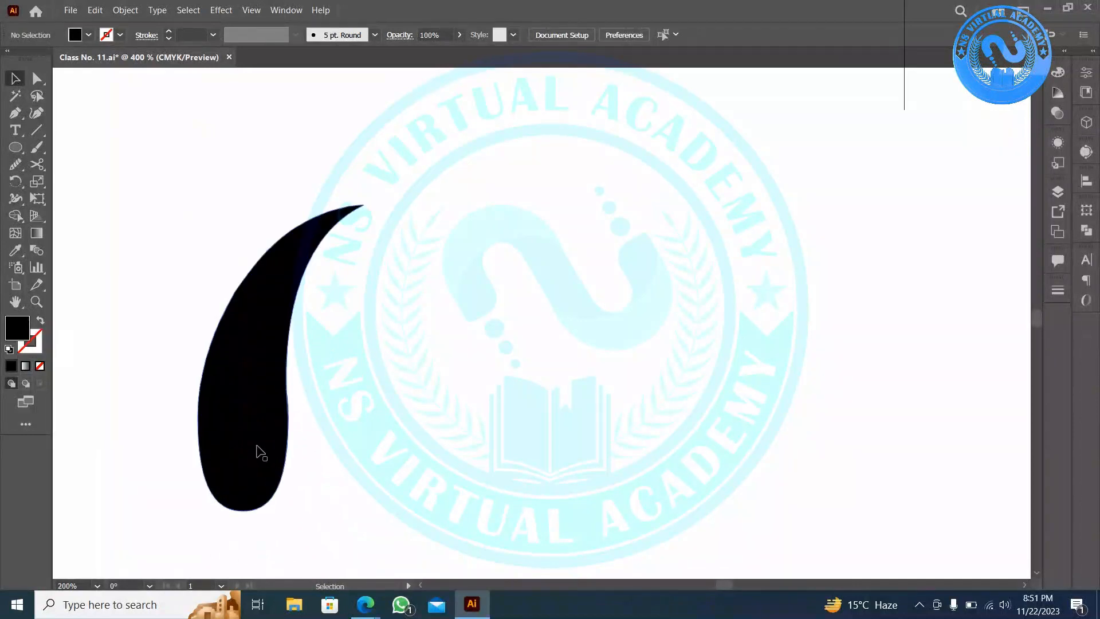
pyautogui.moveTo(269, 400); pyautogui.dragTo(438, 367)
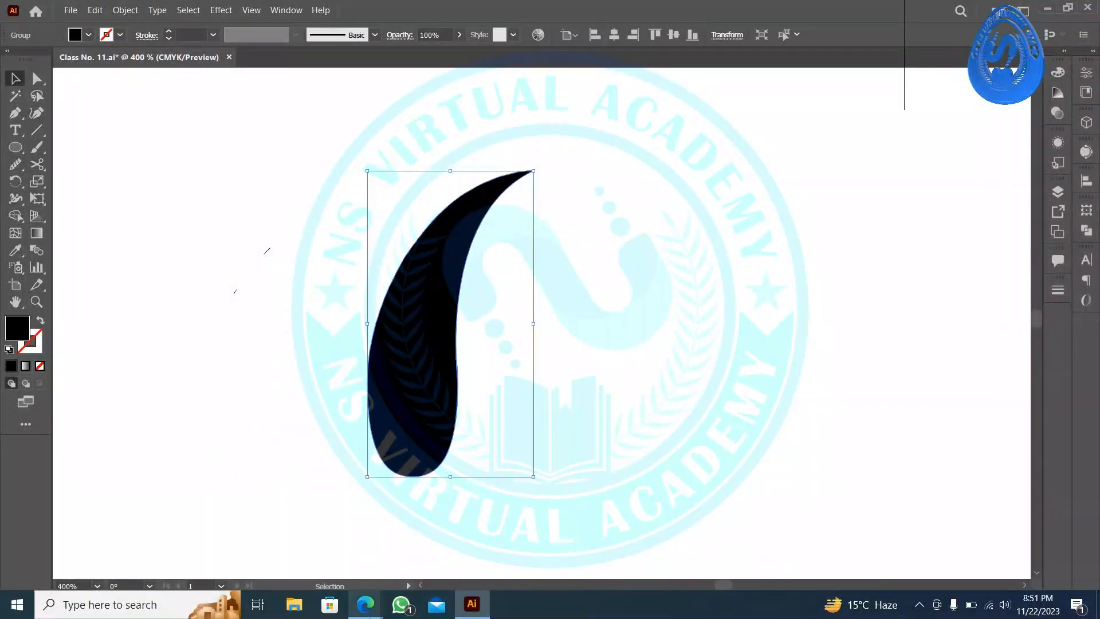
# - Dismiss the Google Meet call time-limit notice and return to Illustrator
pyautogui.moveTo(365, 604)
pyautogui.click(132, 544)
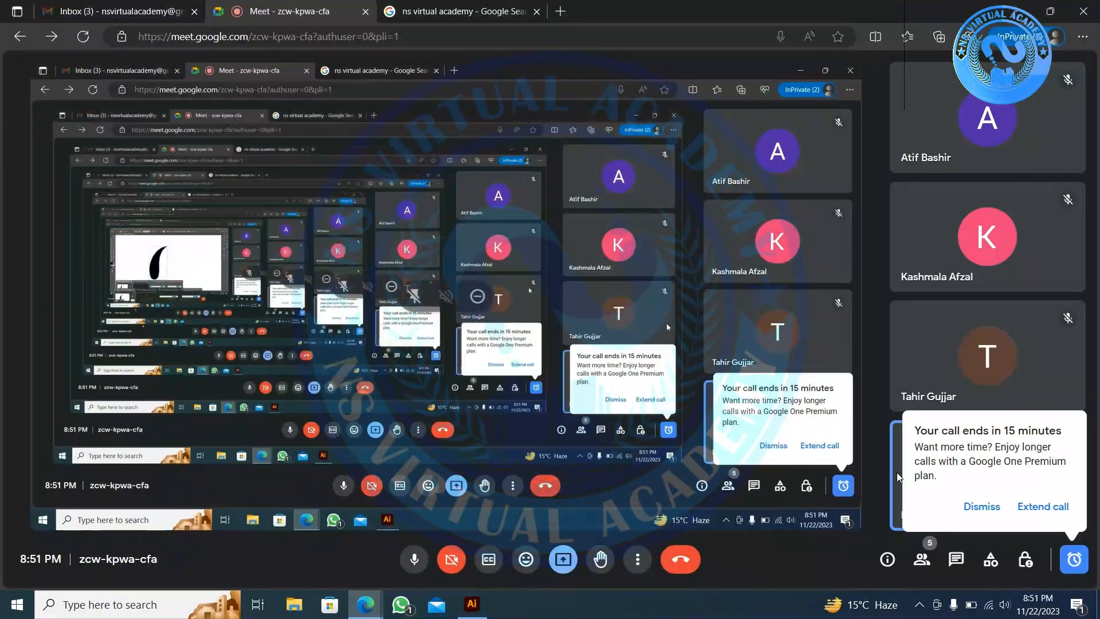
pyautogui.click(981, 506)
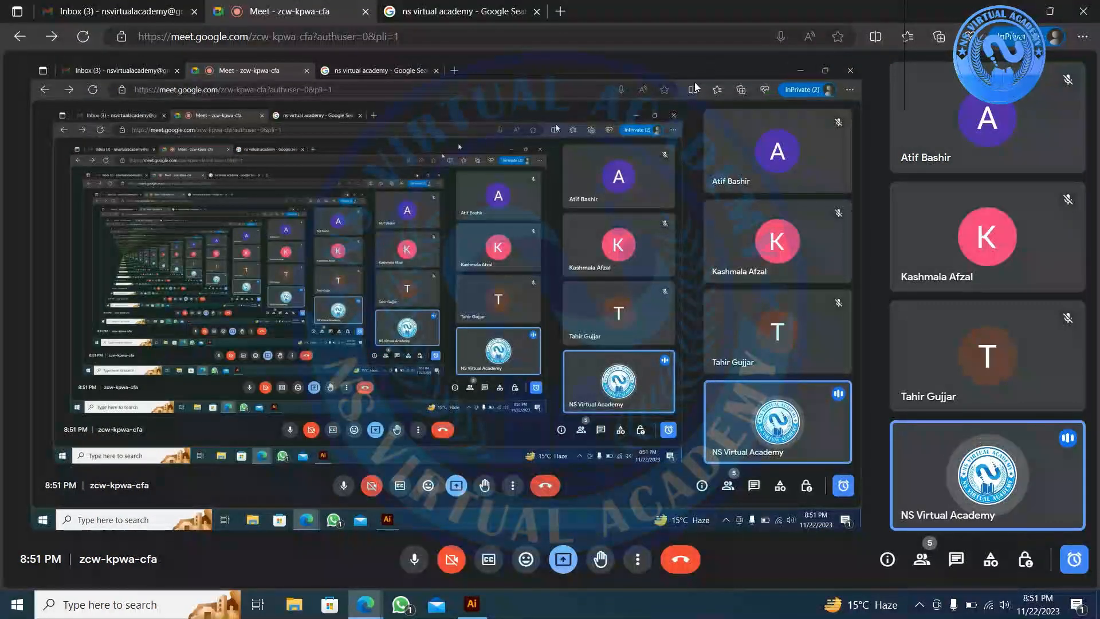
pyautogui.hotkey('alt', 'Tab')
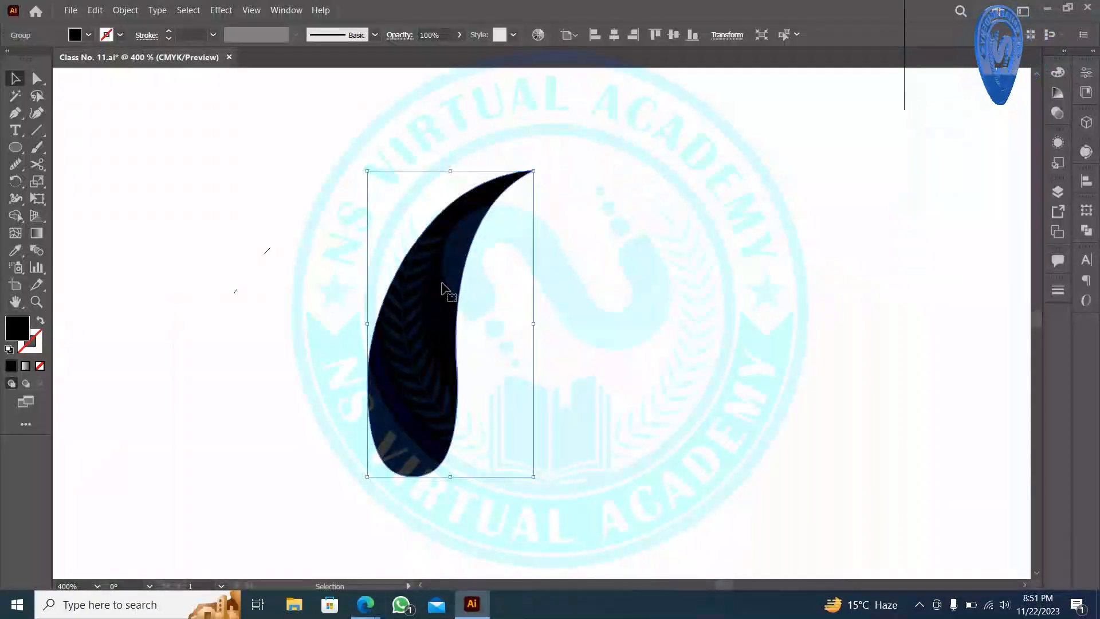
# - Rotate the leaf about 45 degrees, move it left, and add a reflected copy on the right
pyautogui.moveTo(536, 481); pyautogui.dragTo(626, 373)
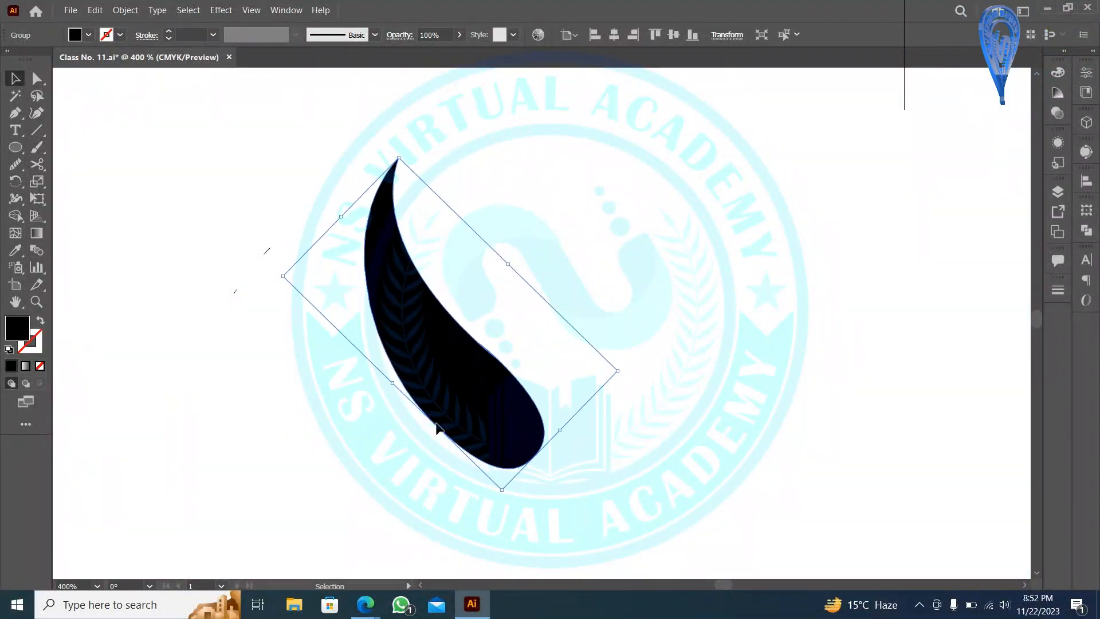
pyautogui.moveTo(437, 427); pyautogui.dragTo(376, 397)
pyautogui.rightClick(376, 397)
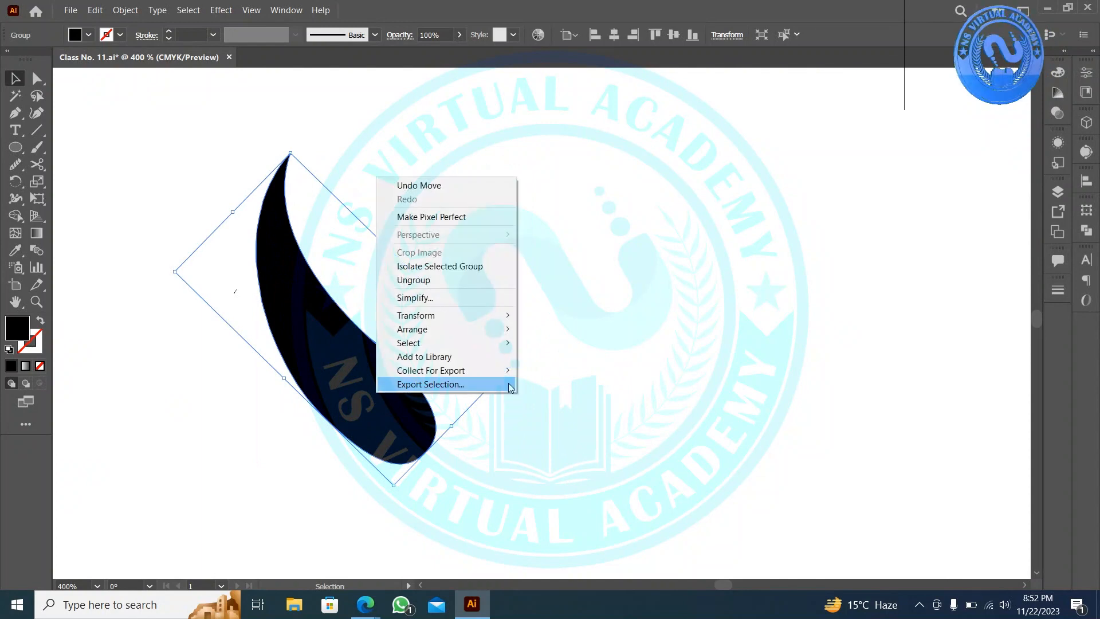
pyautogui.moveTo(495, 331)
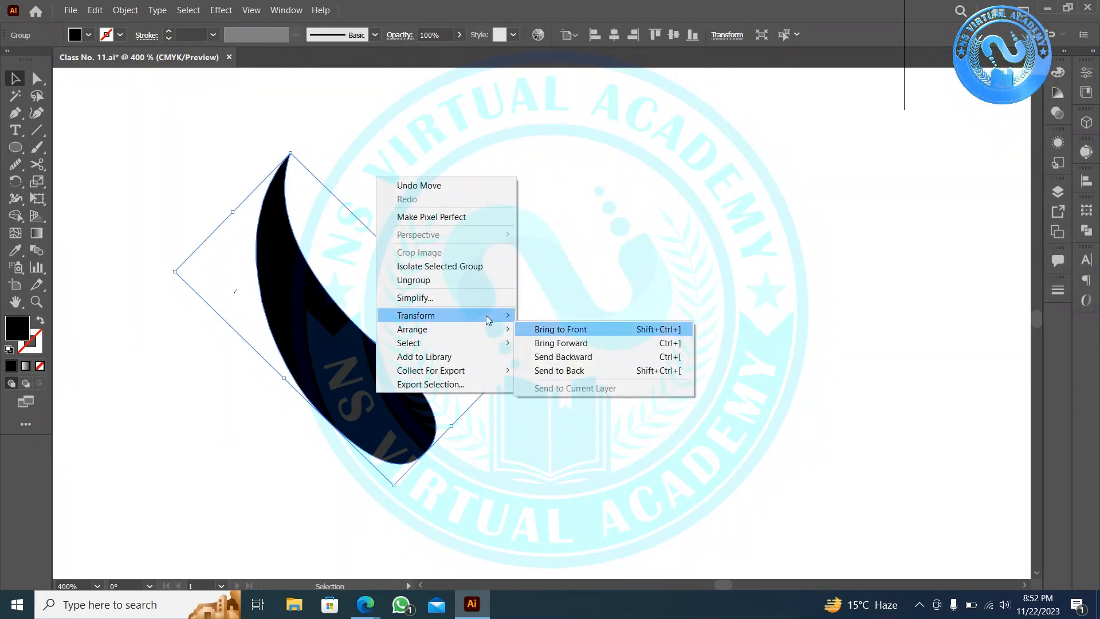
pyautogui.click(548, 360)
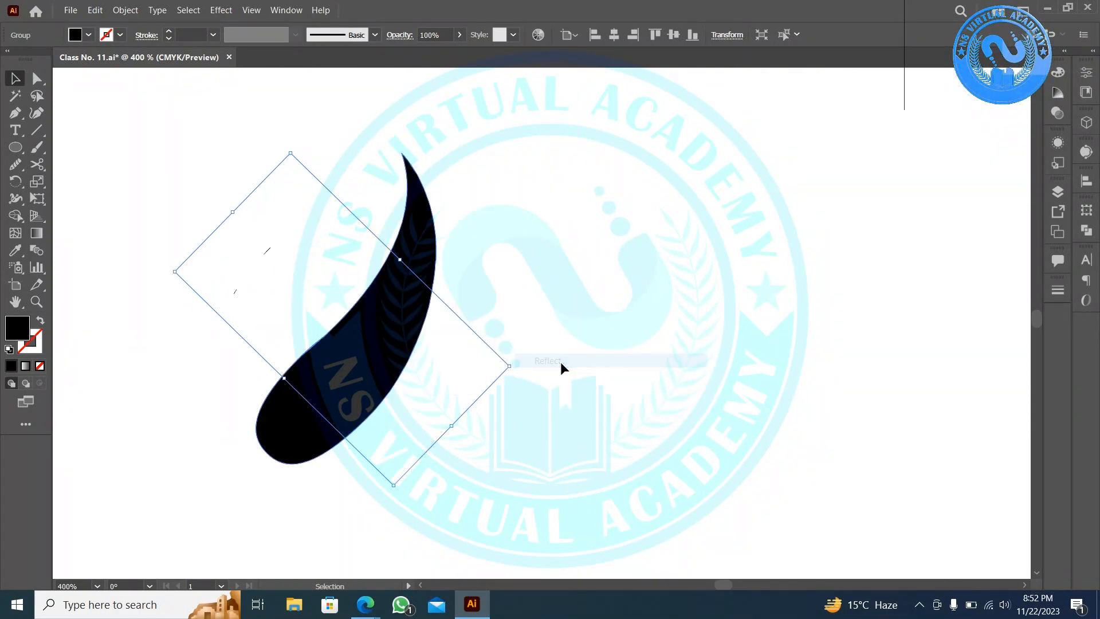
pyautogui.click(776, 394)
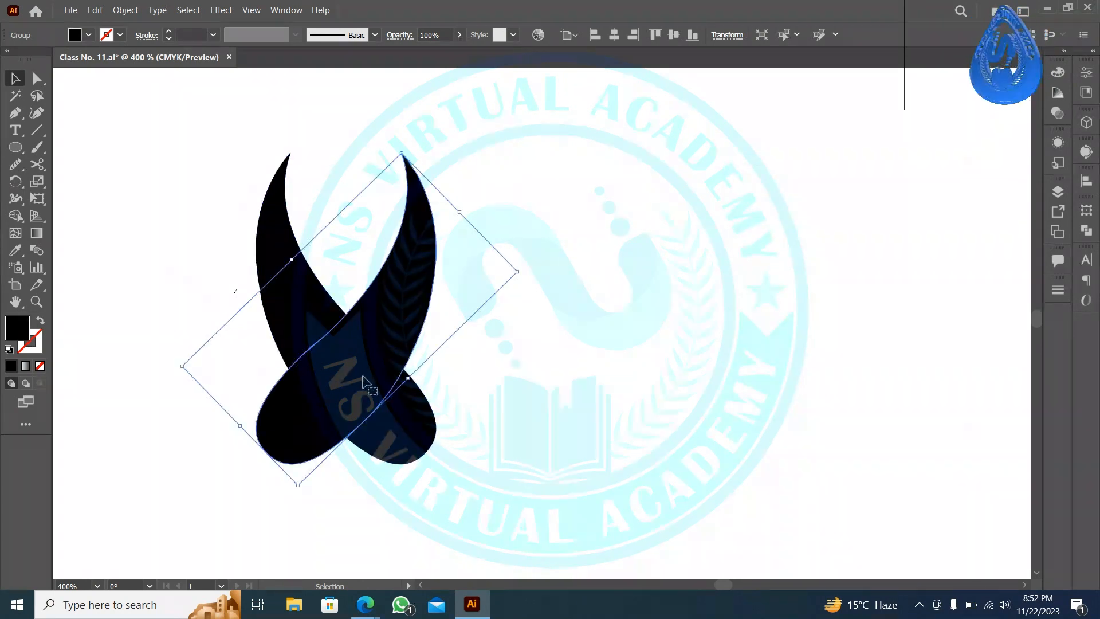
pyautogui.moveTo(359, 376); pyautogui.dragTo(519, 382)
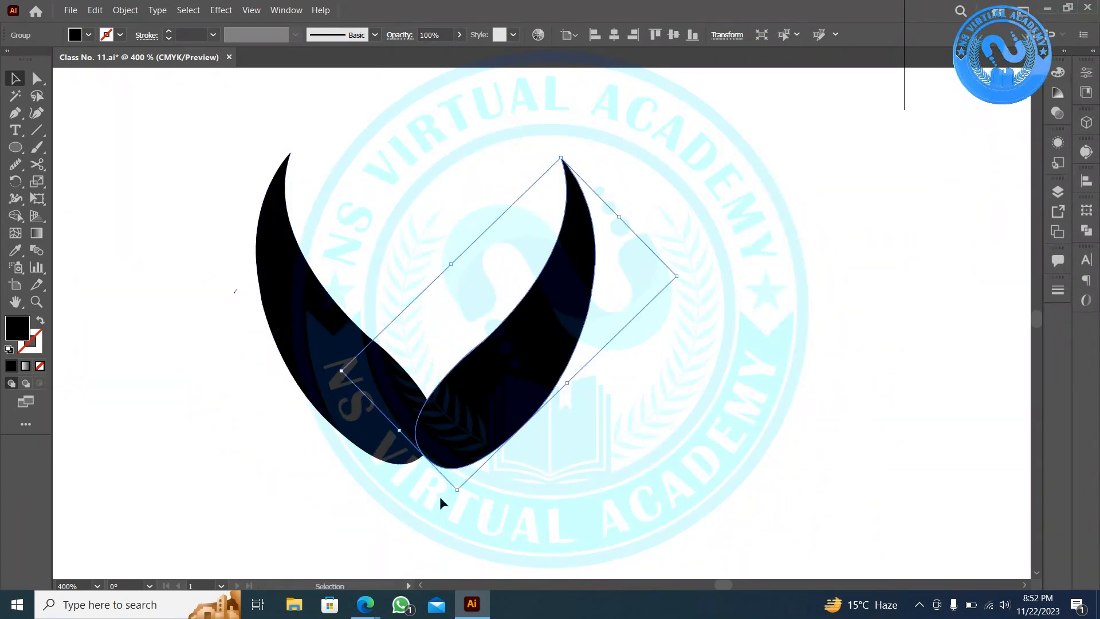
# - Align both leaves to vertical centre with the left leaf as key object
pyautogui.moveTo(484, 452); pyautogui.dragTo(395, 394)
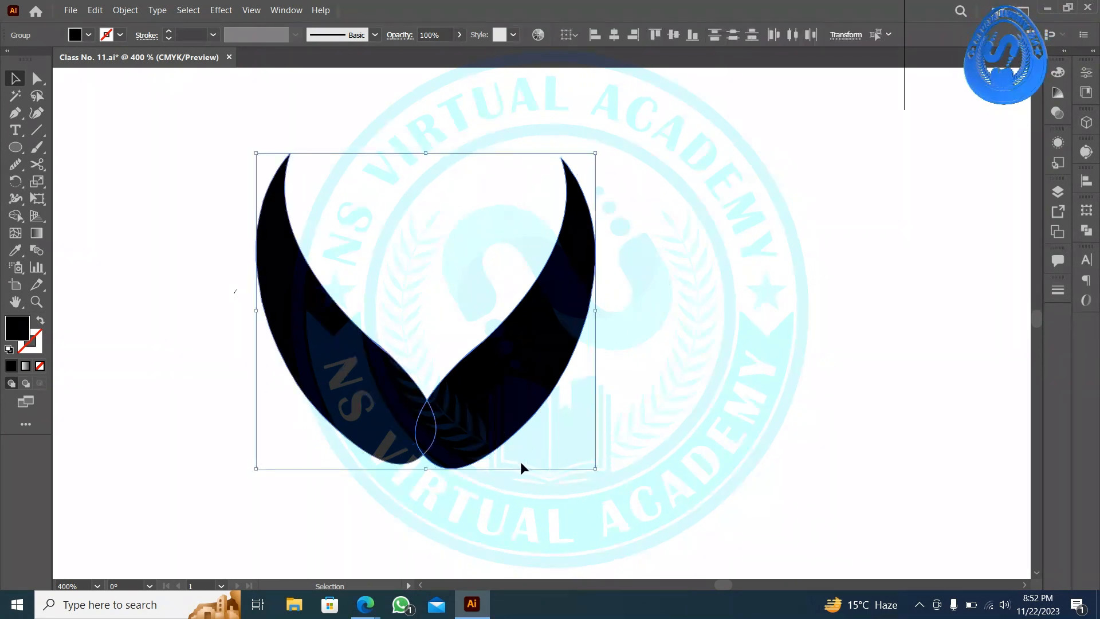
pyautogui.click(376, 376)
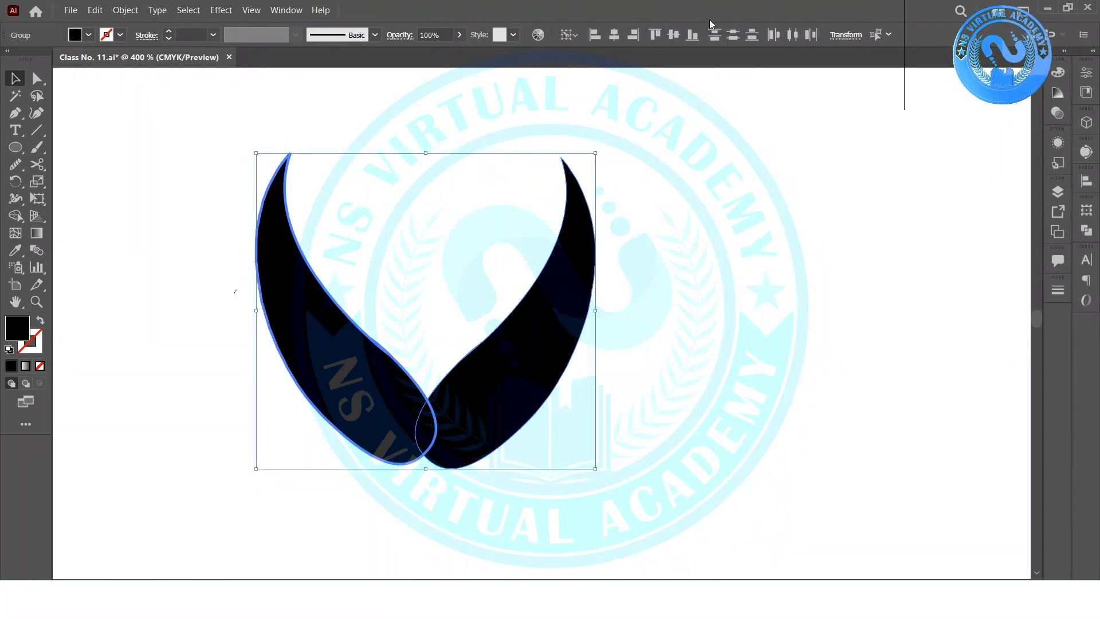
pyautogui.click(674, 36)
pyautogui.click(733, 309)
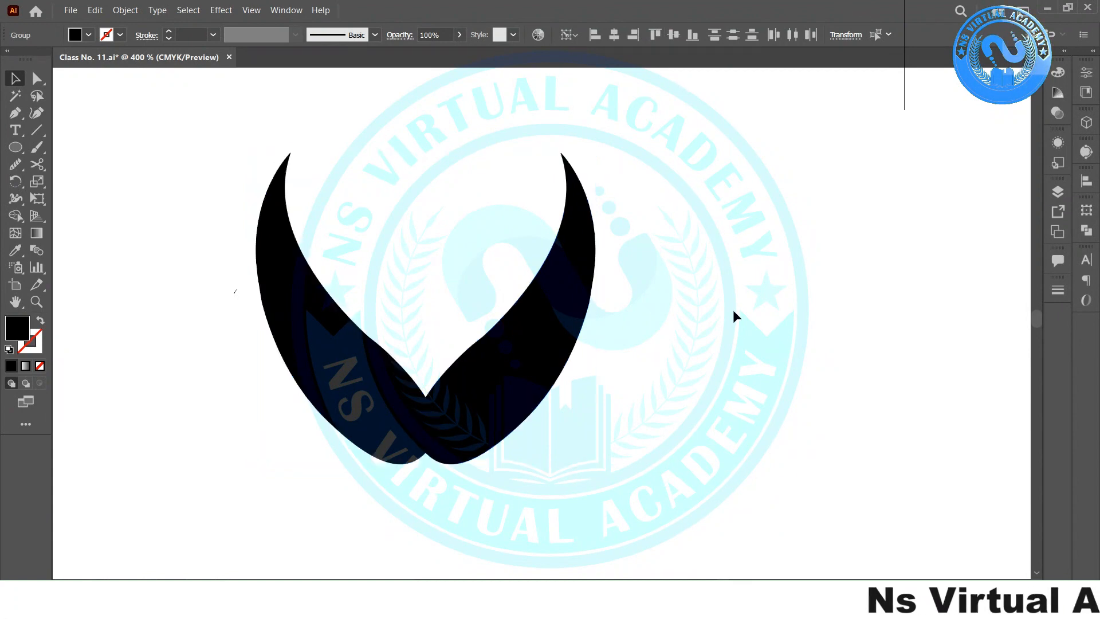
pyautogui.scroll(-4, 733, 309)
pyautogui.scroll(1, 726, 357)
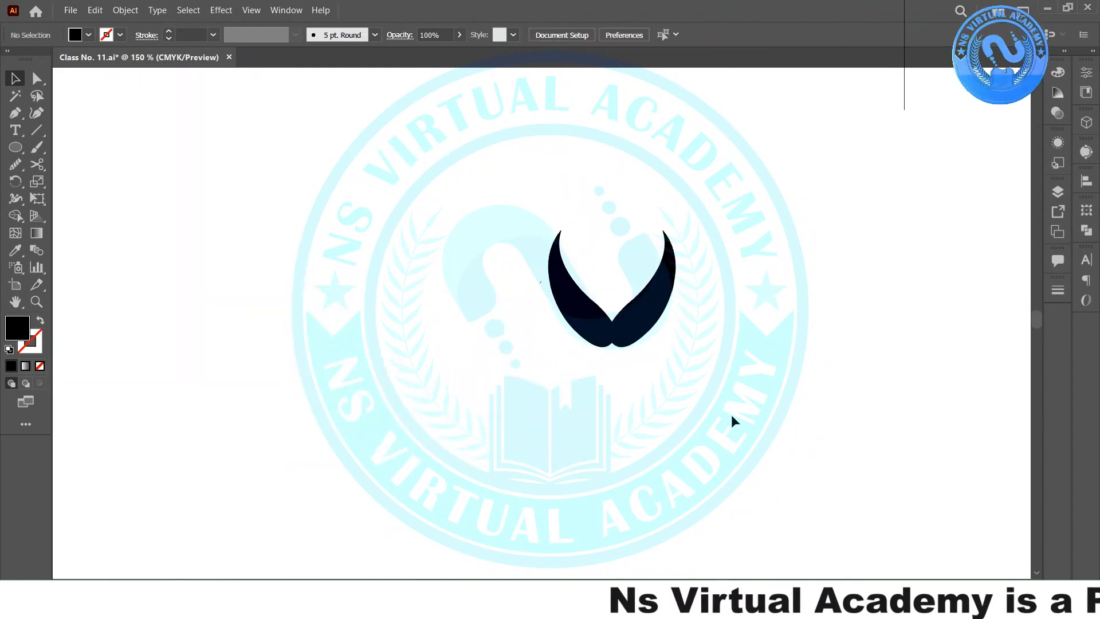
pyautogui.scroll(-1, 722, 403)
# - Copy the ns virtual academy logo from the Google Images results in Edge
pyautogui.hotkey('alt', 'Tab')
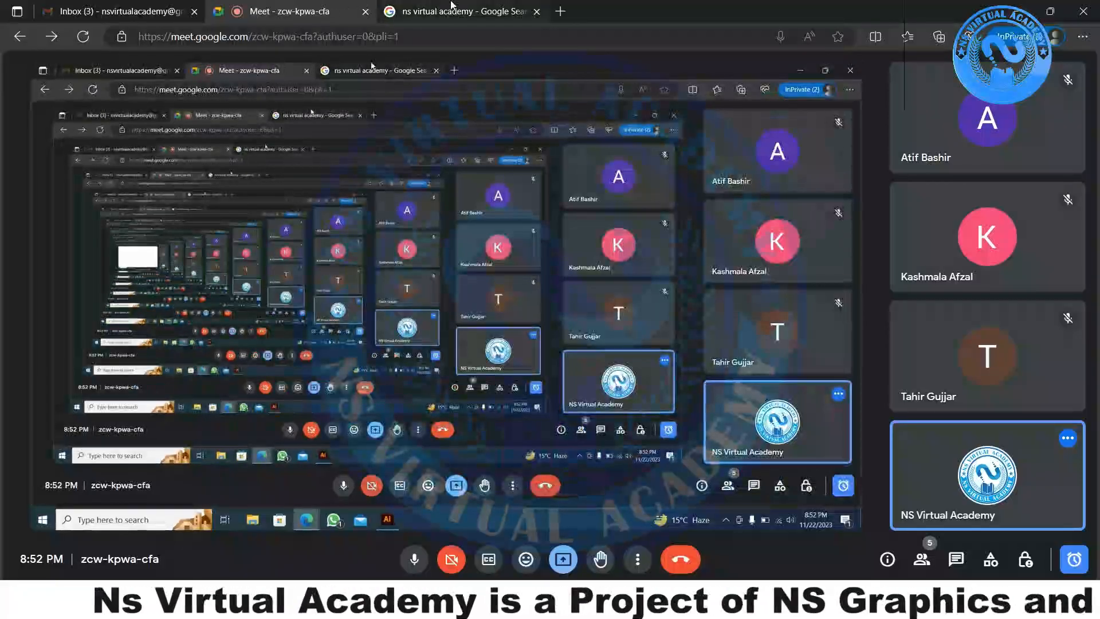
pyautogui.click(453, 9)
pyautogui.rightClick(385, 313)
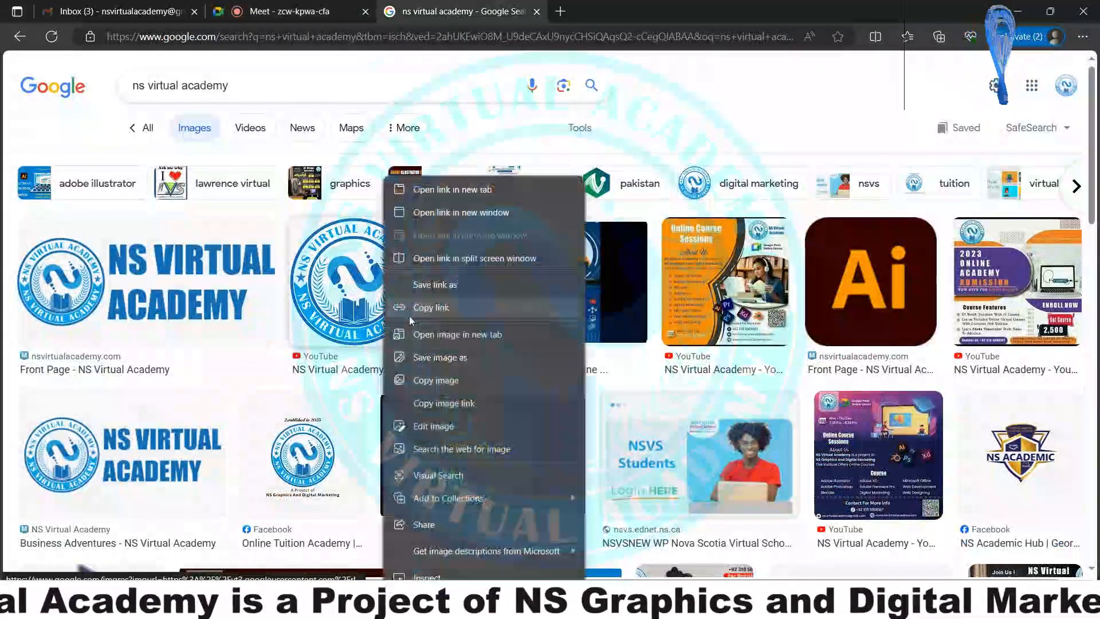
pyautogui.click(467, 381)
pyautogui.hotkey('alt', 'Tab')
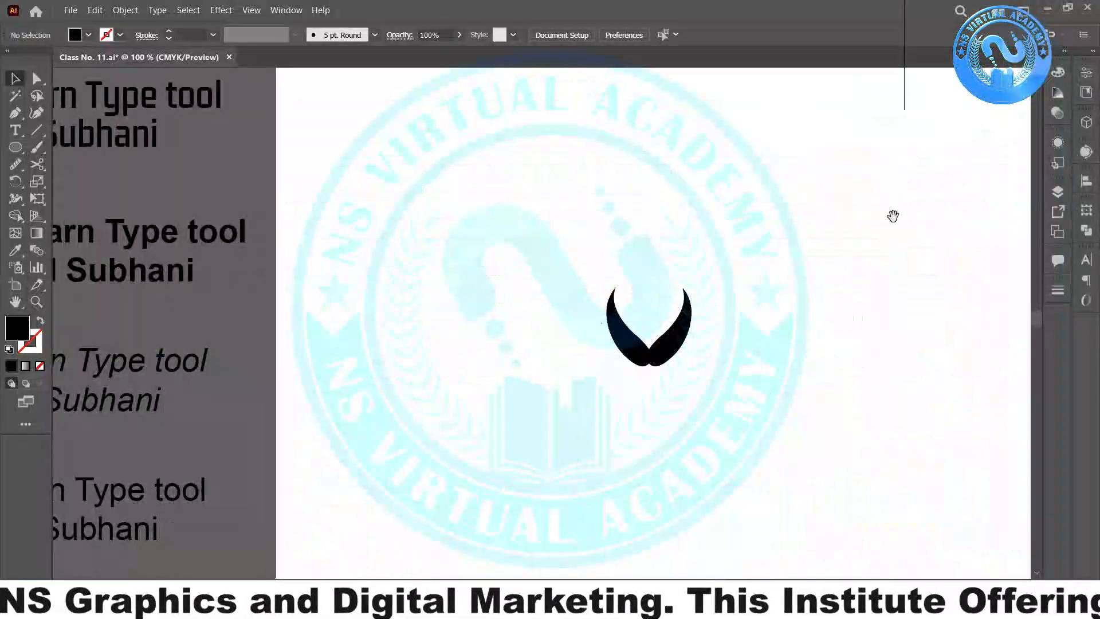
# - Paste the academy logo onto the artboard and zoom in
pyautogui.moveTo(891, 216); pyautogui.dragTo(518, 256)
pyautogui.hotkey('ctrl', 'v')
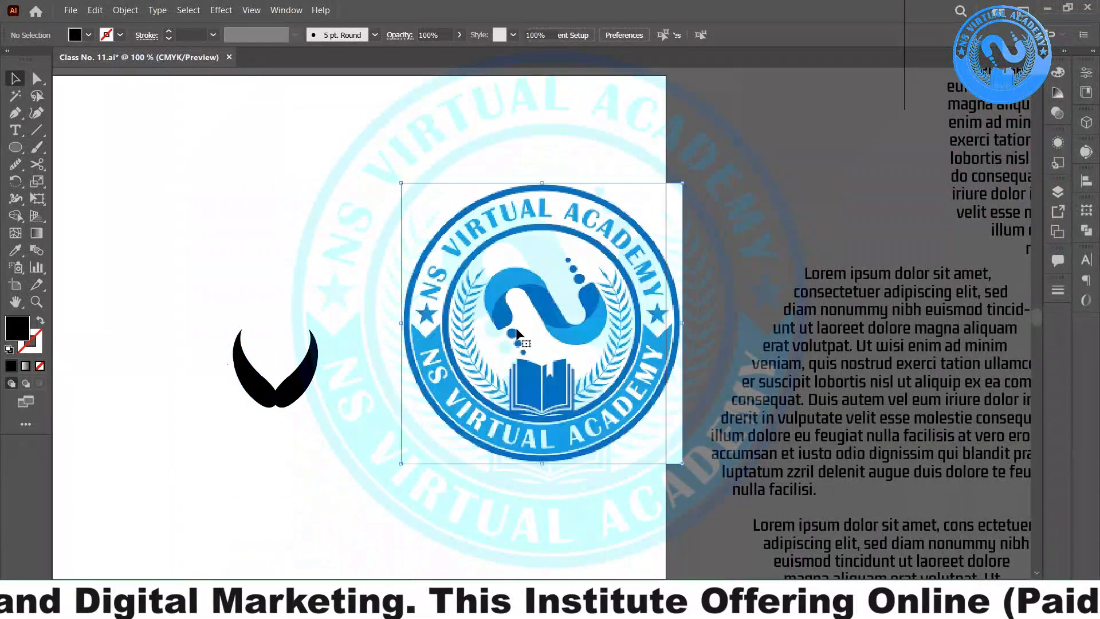
pyautogui.hotkey('ctrl', '=')
# - Delete both horn shapes and the stray mark, then draw a tall narrow black ellipse
pyautogui.moveTo(351, 416); pyautogui.dragTo(569, 365)
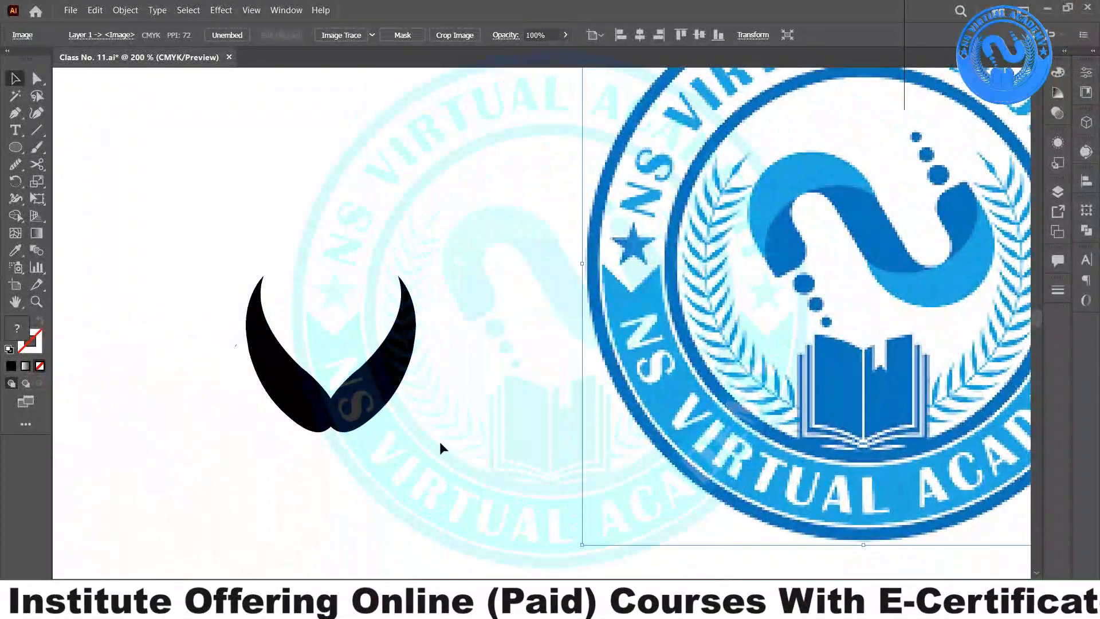
pyautogui.click(395, 372)
pyautogui.press('Delete')
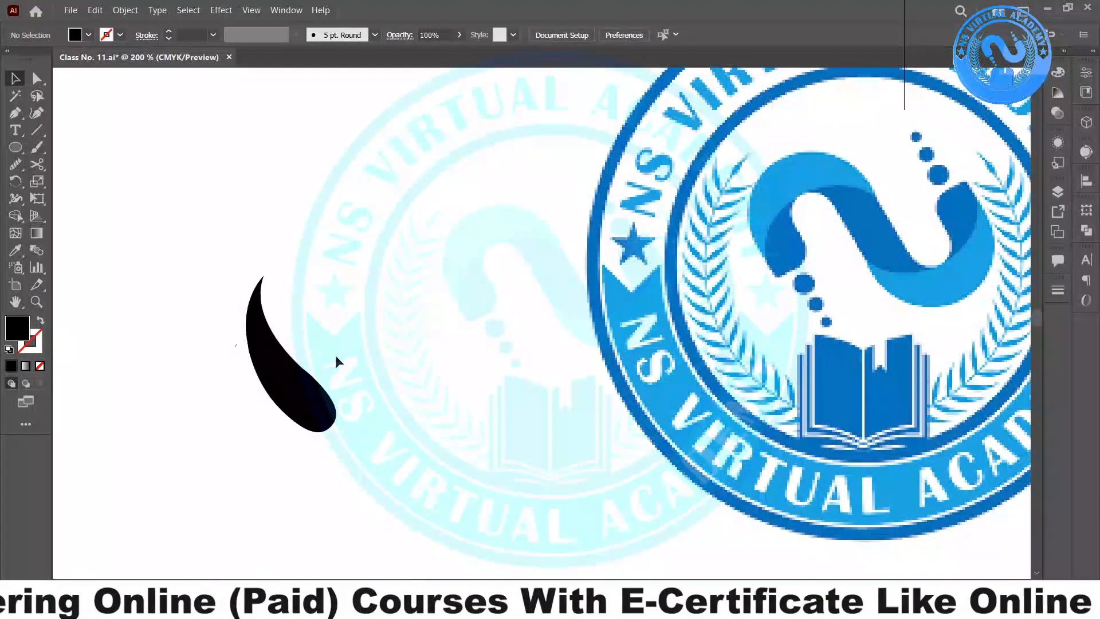
pyautogui.moveTo(388, 275); pyautogui.dragTo(140, 449)
pyautogui.press('Delete')
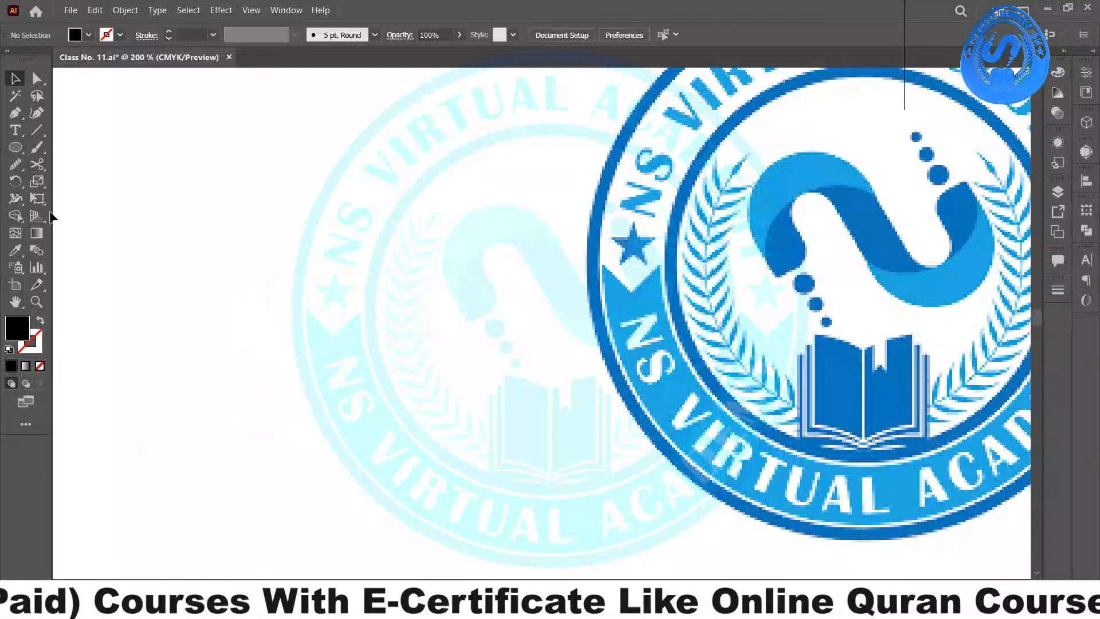
pyautogui.moveTo(195, 173); pyautogui.dragTo(249, 342)
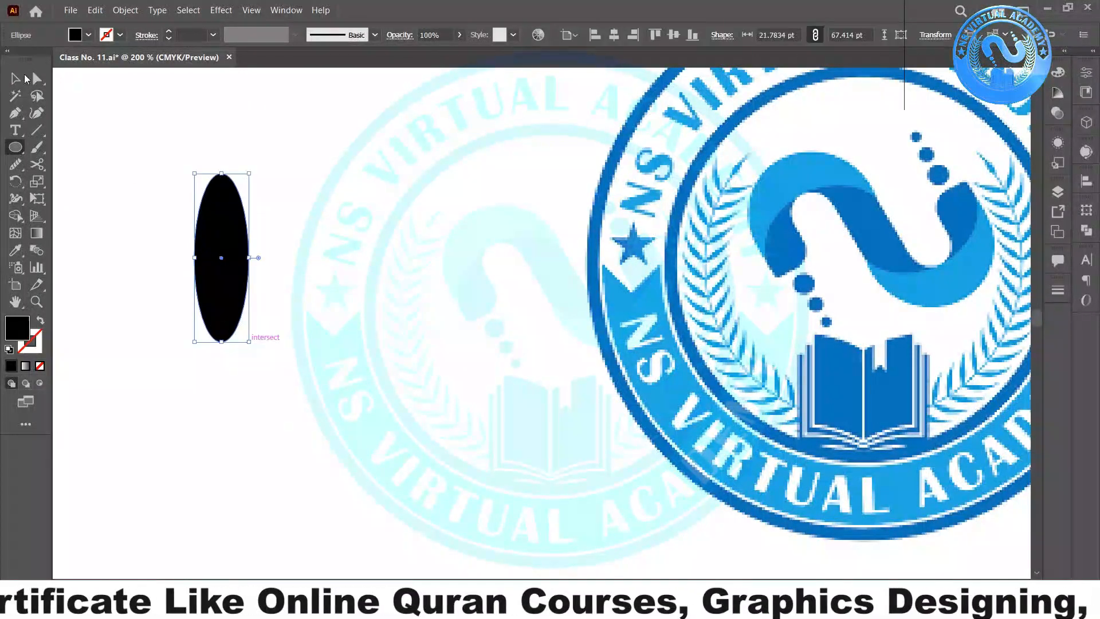
# - Convert the ellipse's top and bottom anchors to sharp corners, making a pointed leaf
pyautogui.click(16, 113)
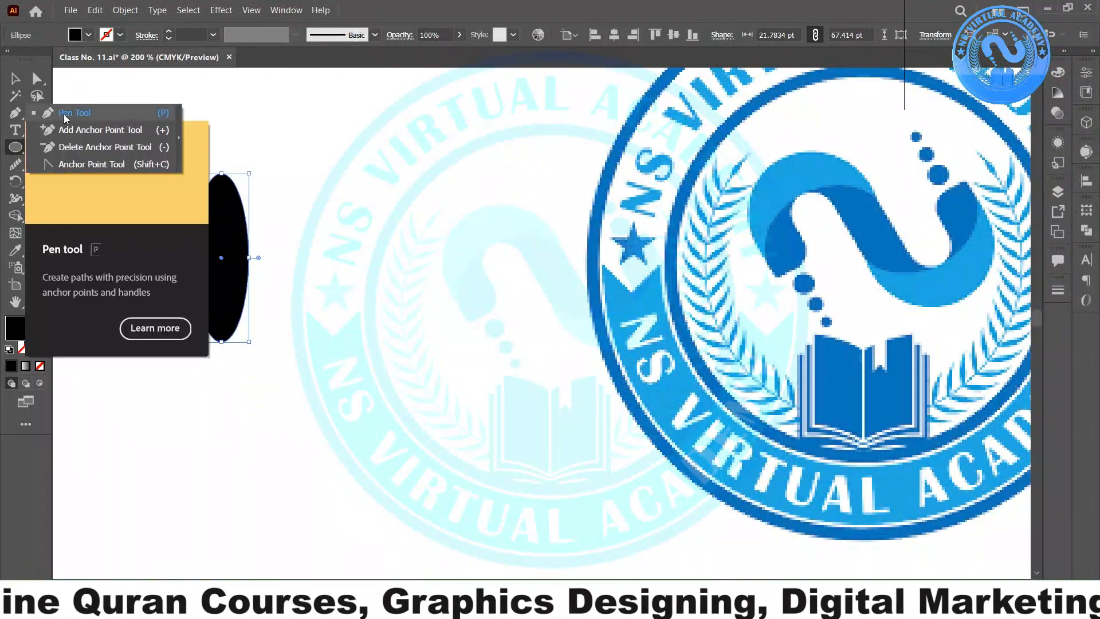
pyautogui.moveTo(17, 116); pyautogui.dragTo(92, 166)
pyautogui.click(92, 166)
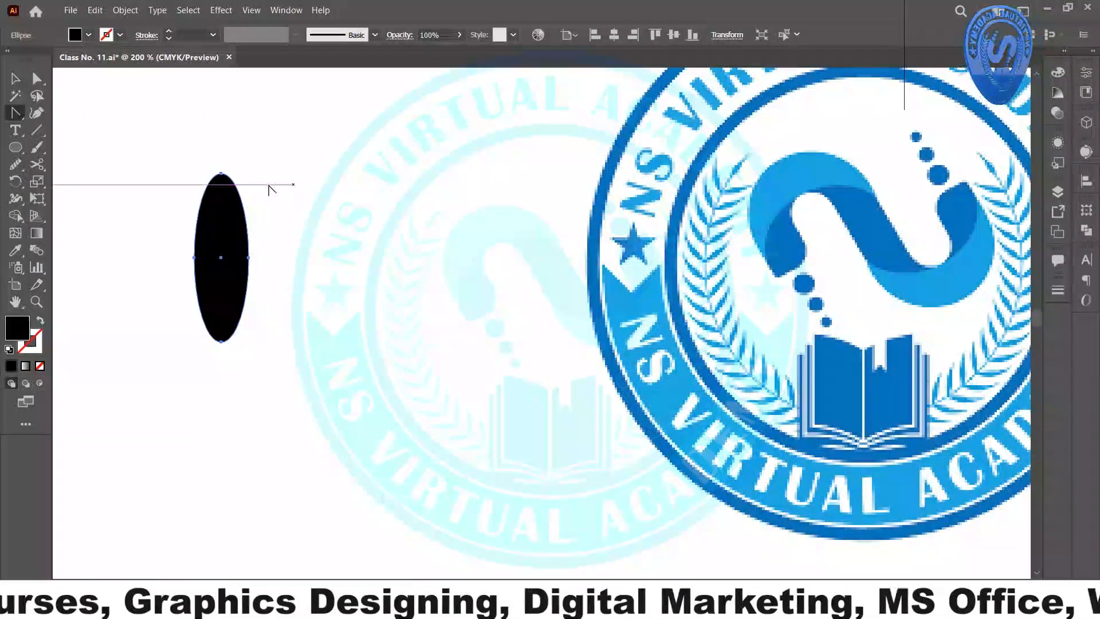
pyautogui.click(221, 174)
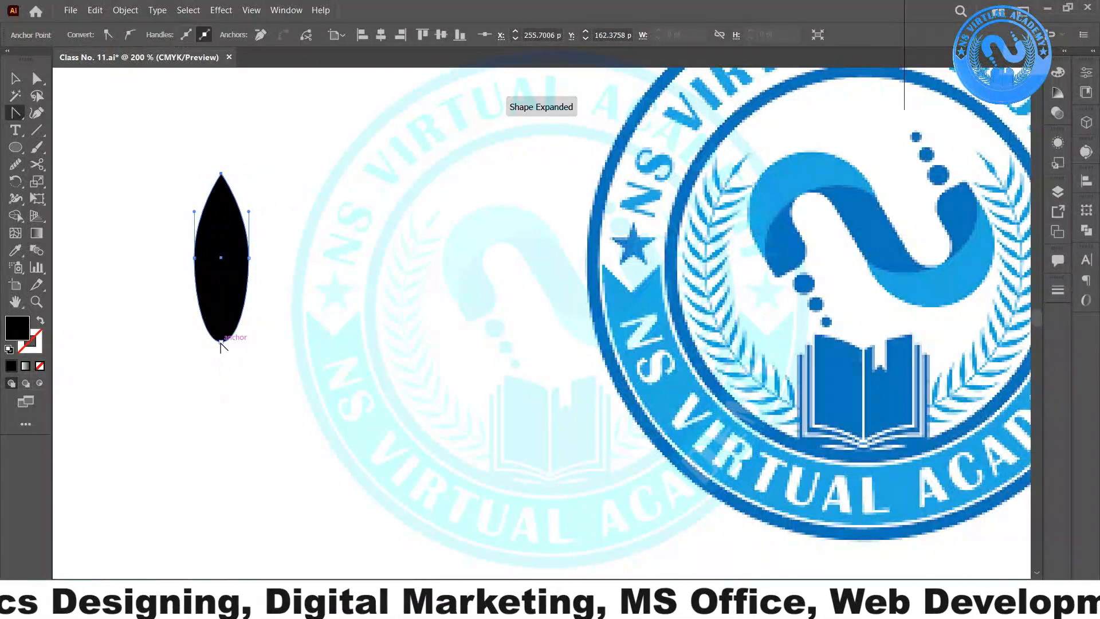
pyautogui.click(221, 342)
# - Narrow the leaf, pull its bottom point up, and move it to the right
pyautogui.click(15, 81)
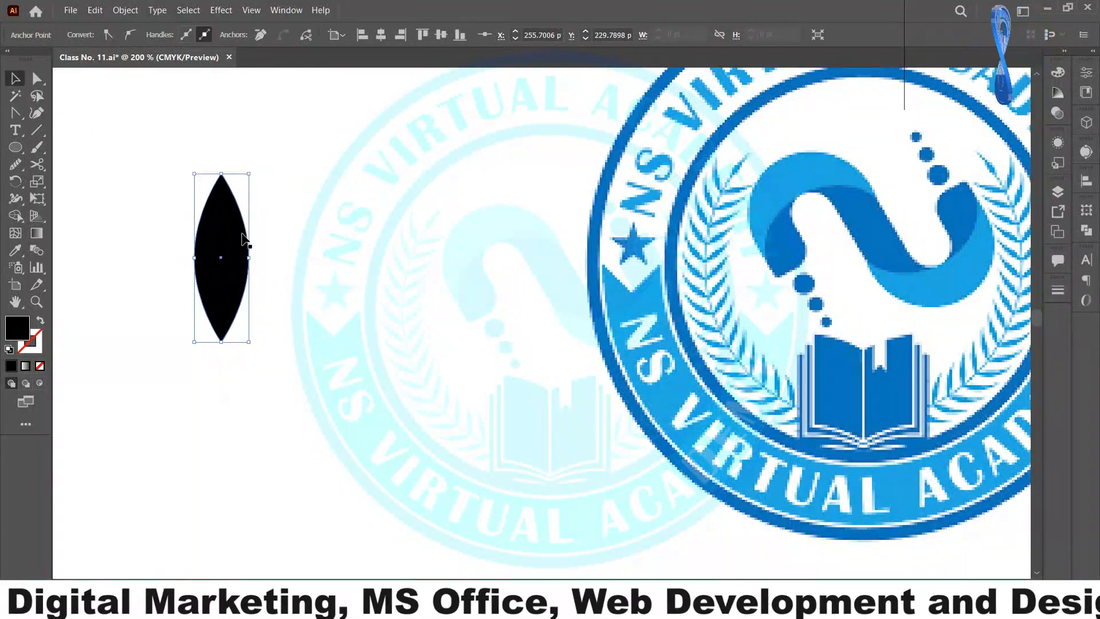
pyautogui.moveTo(250, 257); pyautogui.dragTo(241, 258)
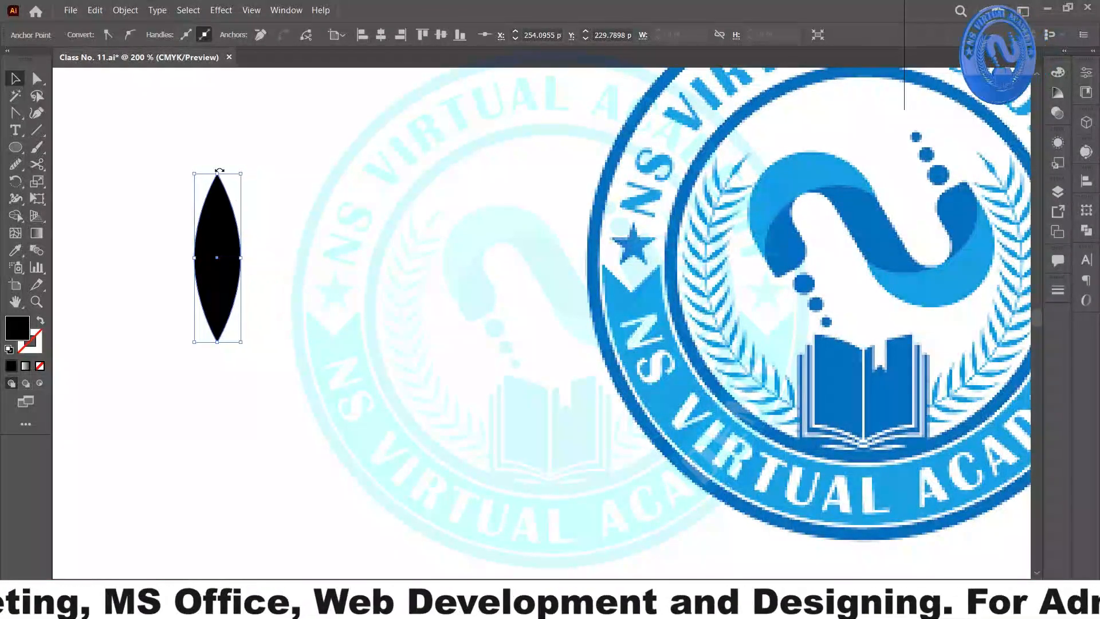
pyautogui.press('ctrl')
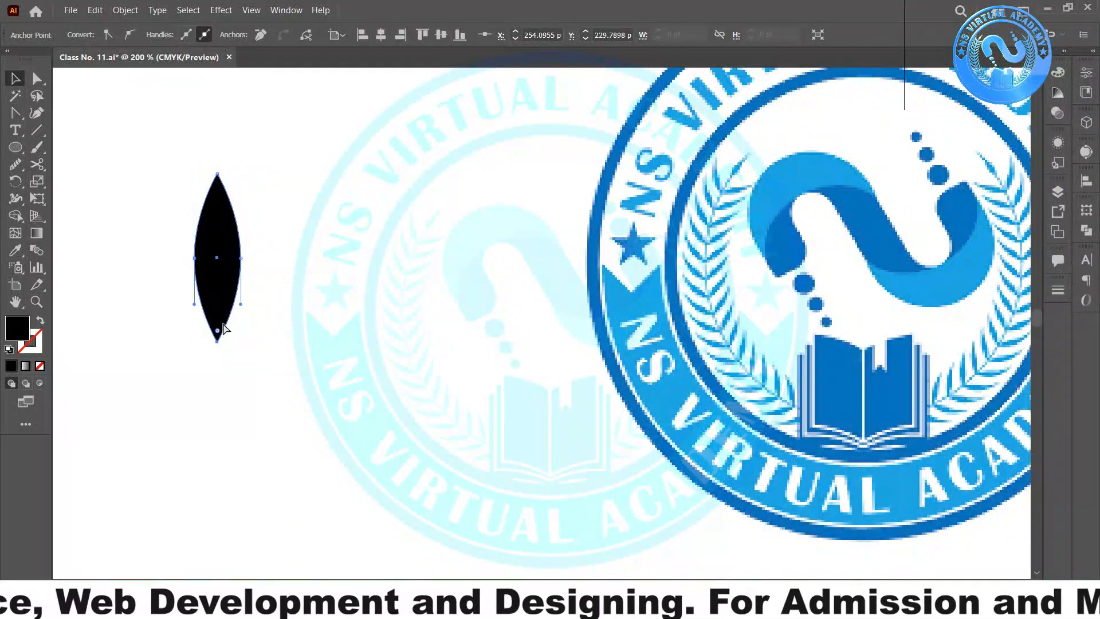
pyautogui.moveTo(218, 331); pyautogui.dragTo(219, 302)
pyautogui.moveTo(224, 278); pyautogui.dragTo(359, 319)
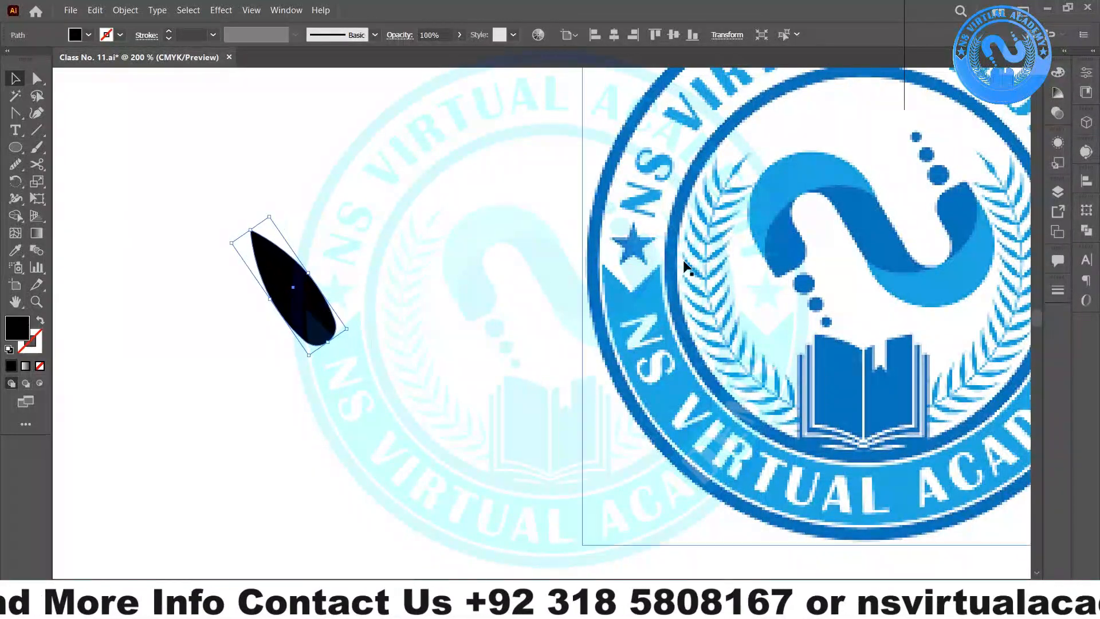
# - Make a vertically reflected copy of the leaf and shift it right to form a V
pyautogui.rightClick(326, 308)
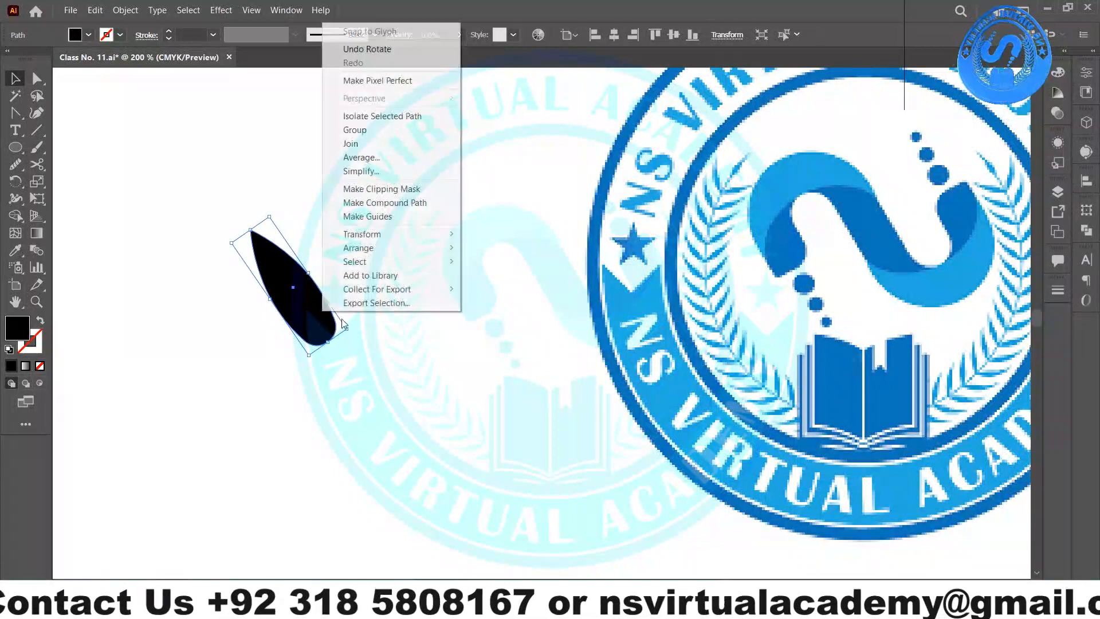
pyautogui.moveTo(419, 234)
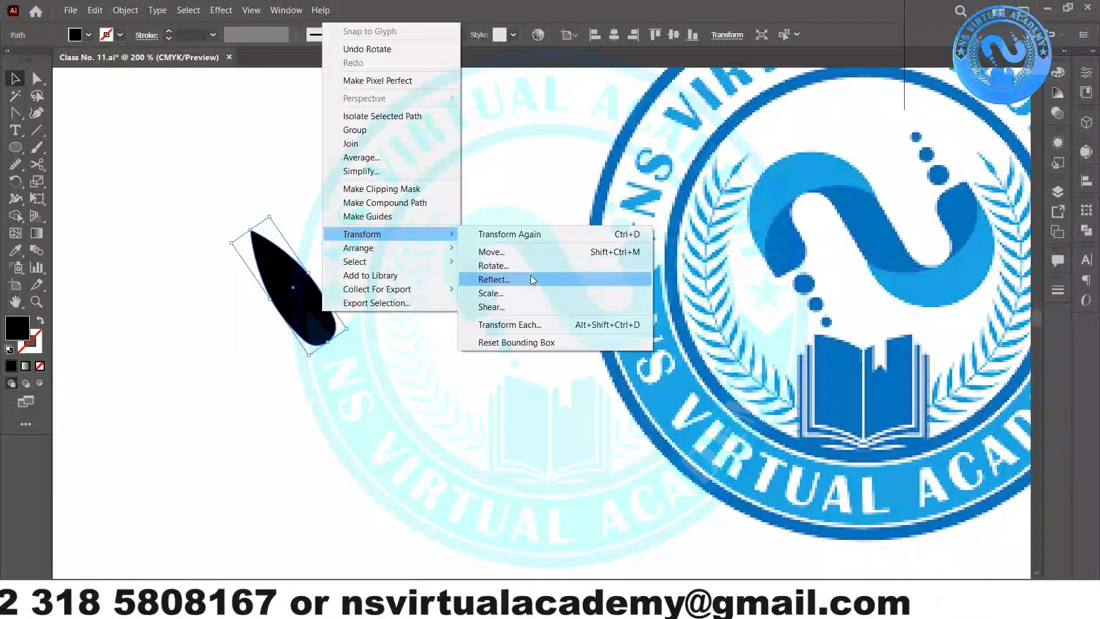
pyautogui.click(531, 279)
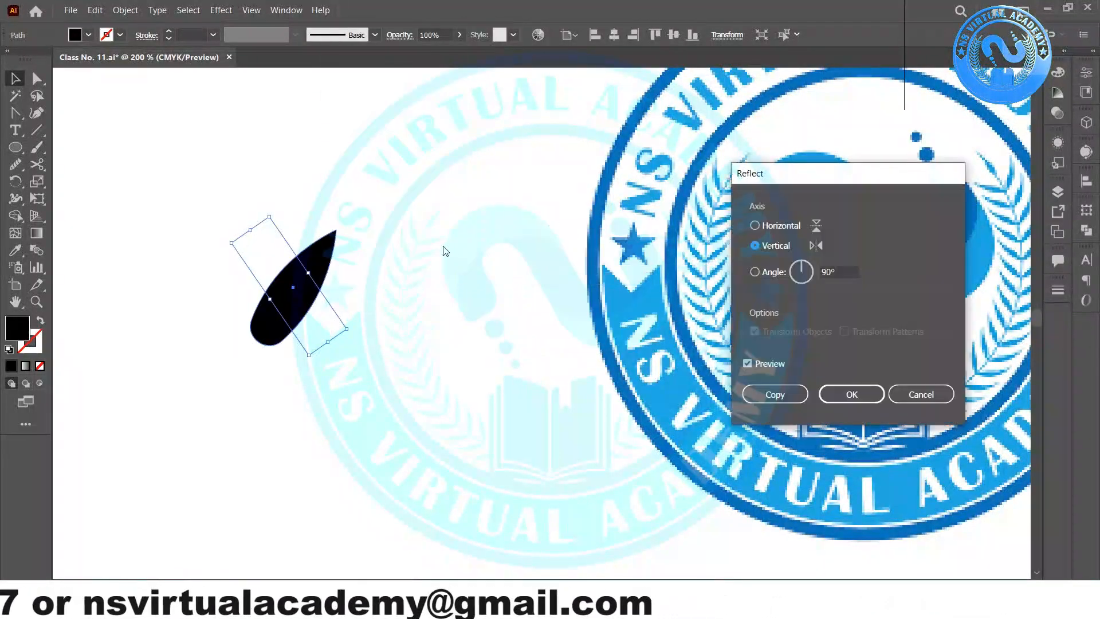
pyautogui.click(775, 394)
pyautogui.moveTo(330, 319); pyautogui.dragTo(365, 319)
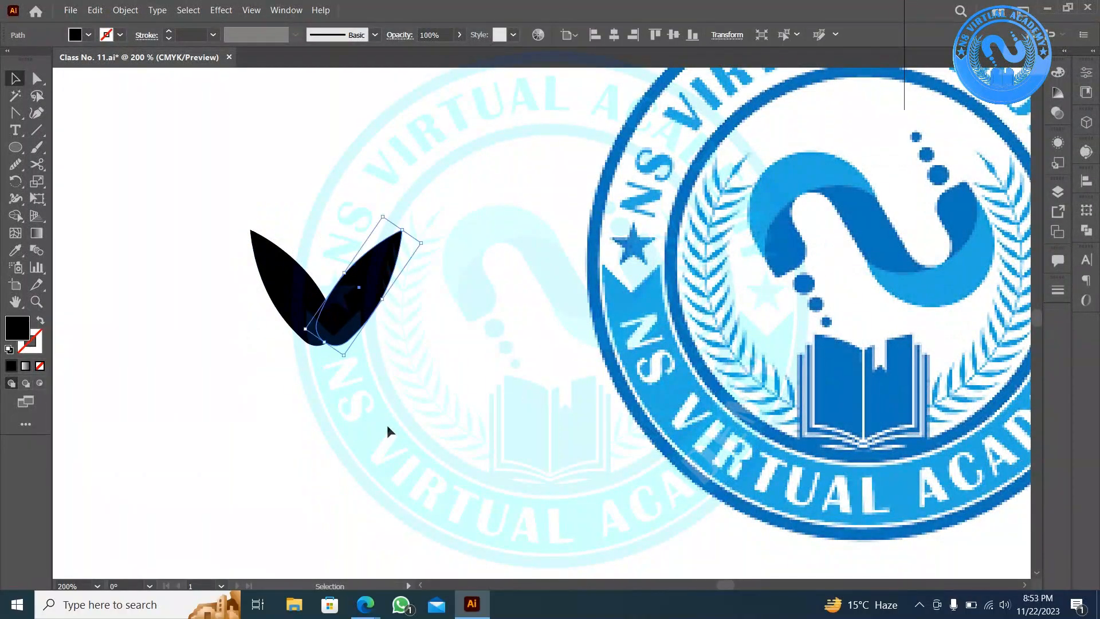
# - Move the logo image aside, then select the two-leaf pair and drag a copy upward
pyautogui.click(386, 425)
pyautogui.scroll(-3, 400, 418)
pyautogui.moveTo(606, 400); pyautogui.dragTo(913, 146)
pyautogui.scroll(2, 351, 417)
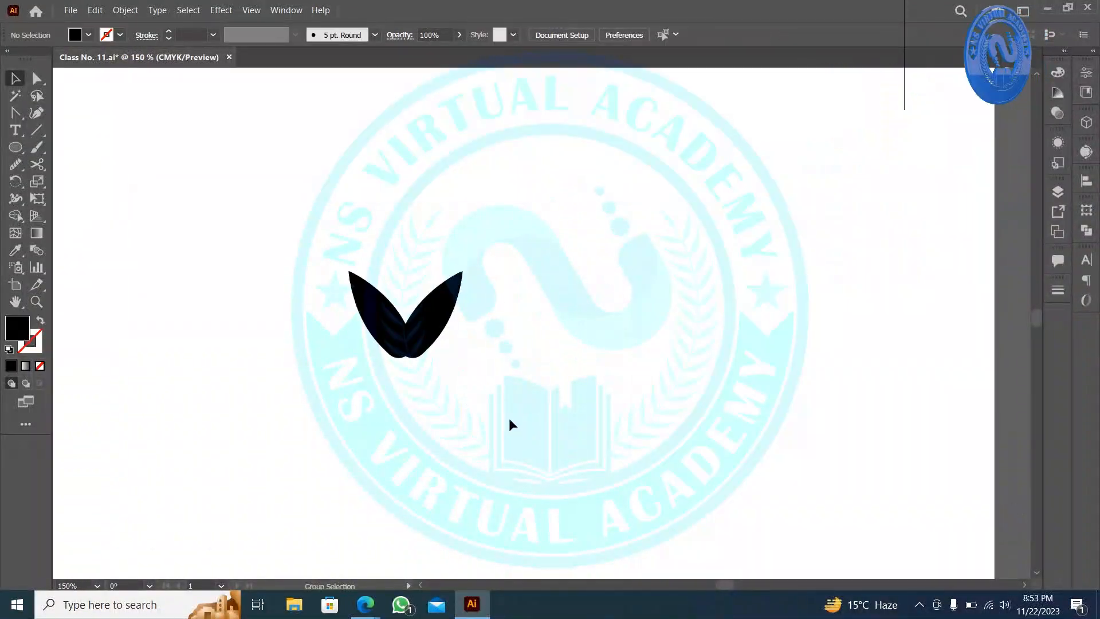
pyautogui.click(427, 286)
pyautogui.click(417, 327)
pyautogui.moveTo(423, 288); pyautogui.dragTo(344, 338)
pyautogui.moveTo(425, 313)
pyautogui.mouseDown()
pyautogui.moveTo(425, 217)
pyautogui.moveTo(414, 328)
pyautogui.mouseUp()
# - Repeat the duplication with Ctrl+D to stack more leaf pairs into a column
pyautogui.scroll(-3, 412, 320)
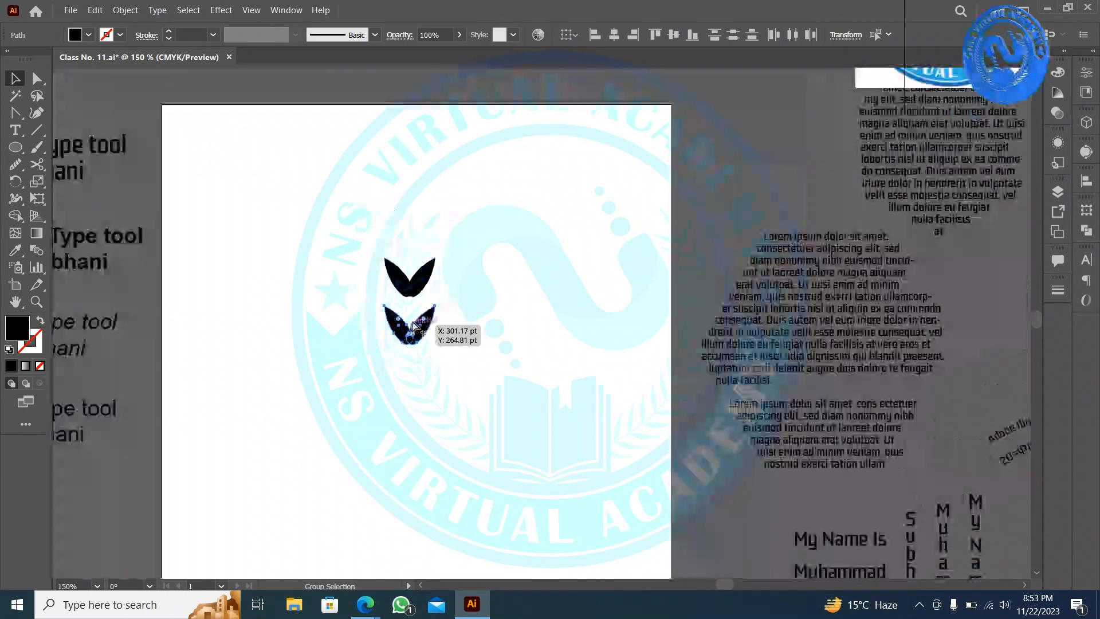
pyautogui.scroll(-3, 412, 318)
pyautogui.hotkey('ctrl', 'd')
pyautogui.hotkey('ctrl', 'd')
pyautogui.hotkey('ctrl', 'd')
pyautogui.hotkey('ctrl', 'd')
pyautogui.hotkey('ctrl', 'd')
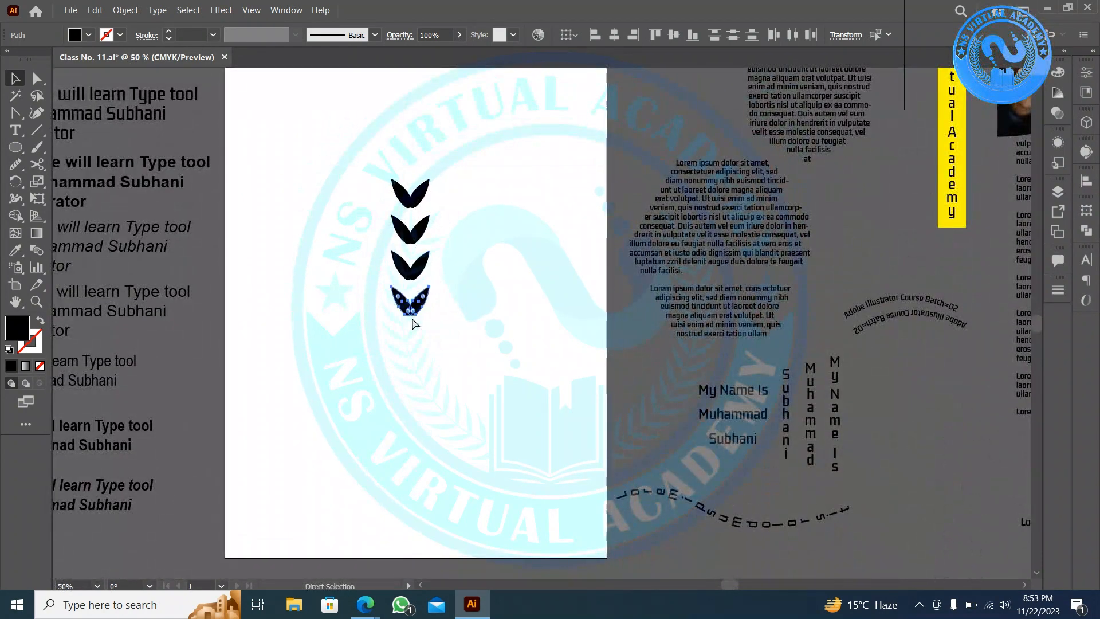
pyautogui.hotkey('ctrl', 'd')
pyautogui.press('v')
pyautogui.click(483, 314)
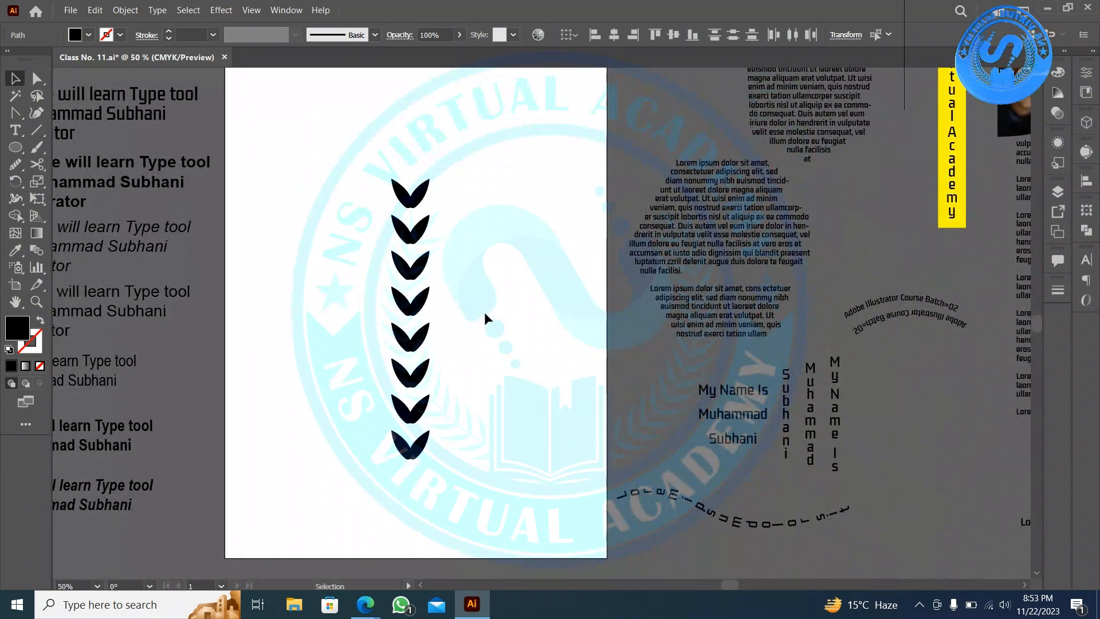
# - Rotate the top pair's right leaf upright and position it as a single cap above the stack
pyautogui.click(420, 195)
pyautogui.scroll(5, 420, 195)
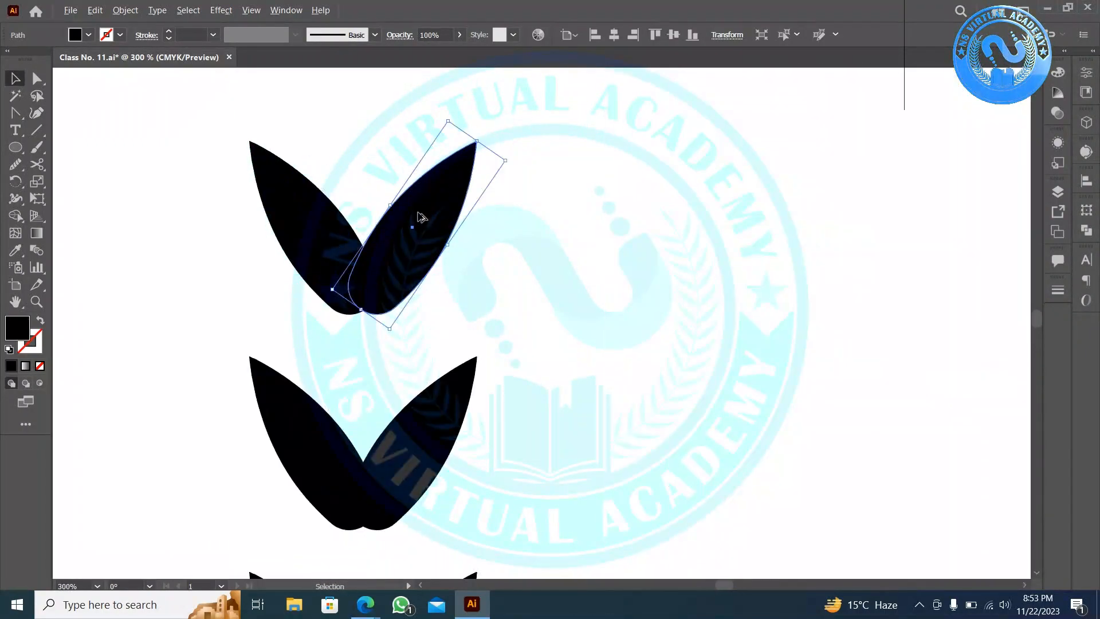
pyautogui.moveTo(422, 217); pyautogui.dragTo(404, 124)
pyautogui.scroll(3, 610, 181)
pyautogui.scroll(3, 395, 121)
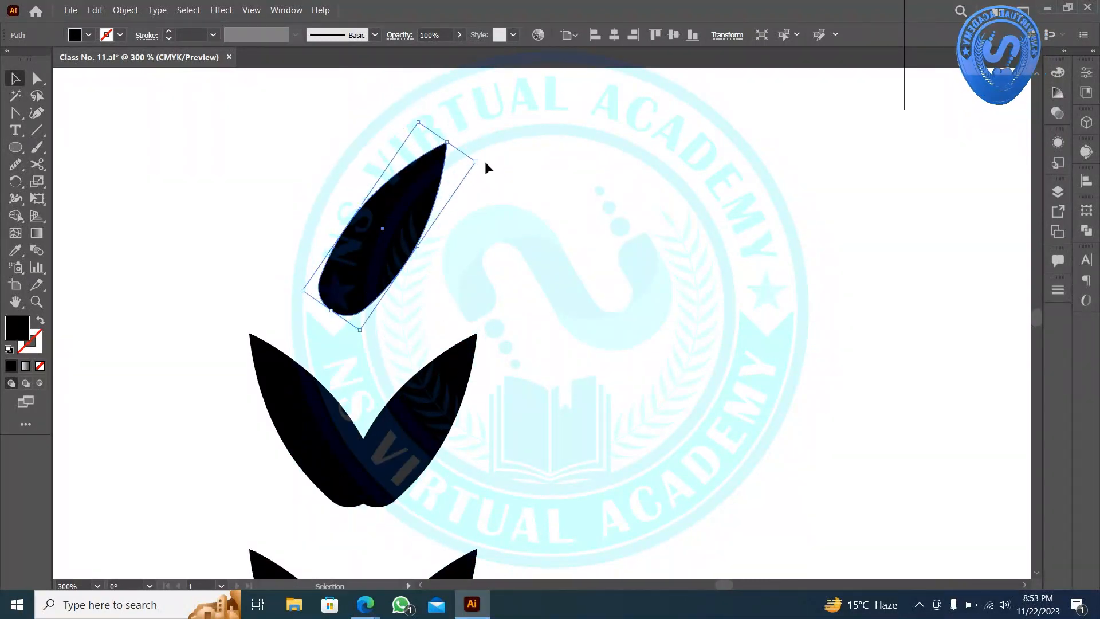
pyautogui.moveTo(481, 161); pyautogui.dragTo(425, 113)
pyautogui.moveTo(400, 262); pyautogui.dragTo(368, 256)
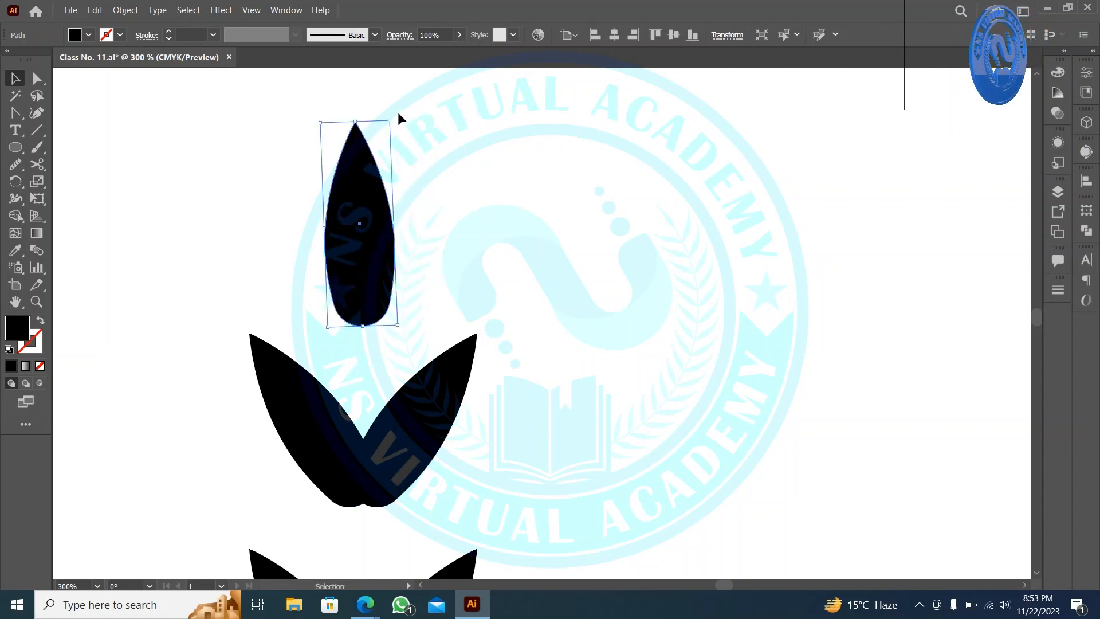
pyautogui.click(392, 110)
pyautogui.click(371, 164)
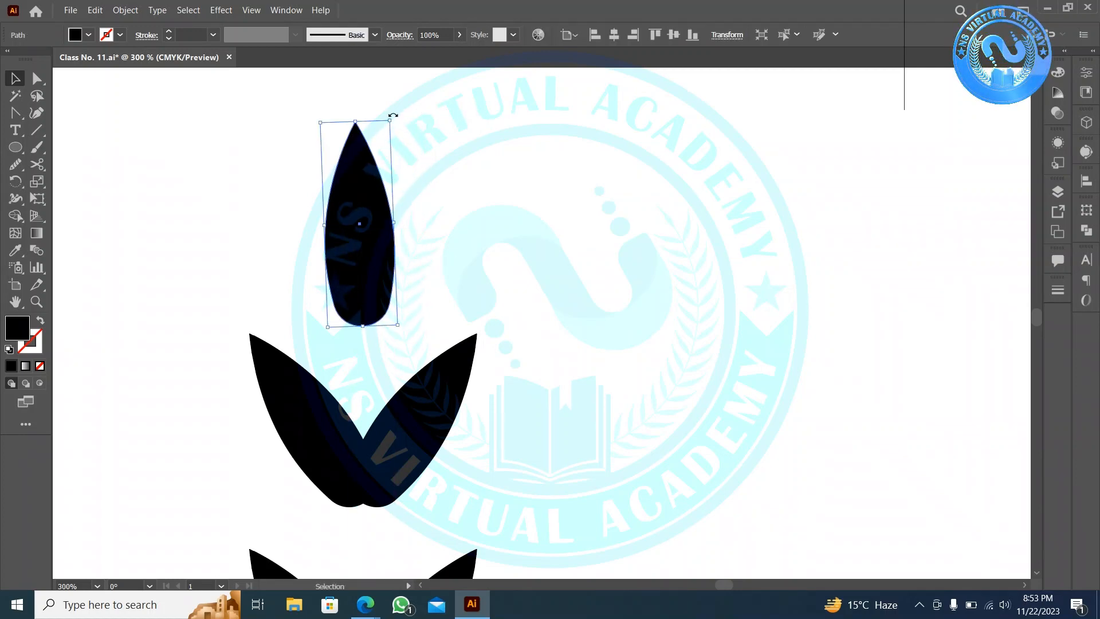
pyautogui.moveTo(393, 115); pyautogui.dragTo(398, 116)
pyautogui.moveTo(360, 253); pyautogui.dragTo(425, 221)
pyautogui.click(490, 232)
# - Select the first leaf pair below the top leaf as a group, then deselect
pyautogui.scroll(-4, 486, 232)
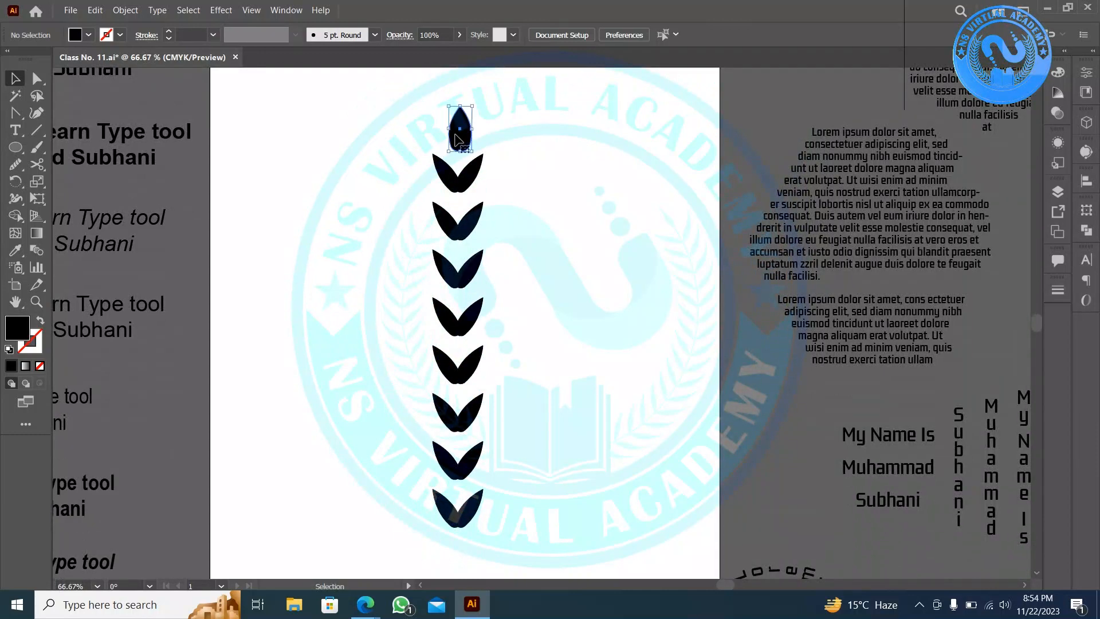
pyautogui.moveTo(511, 173); pyautogui.dragTo(457, 158)
pyautogui.press('v')
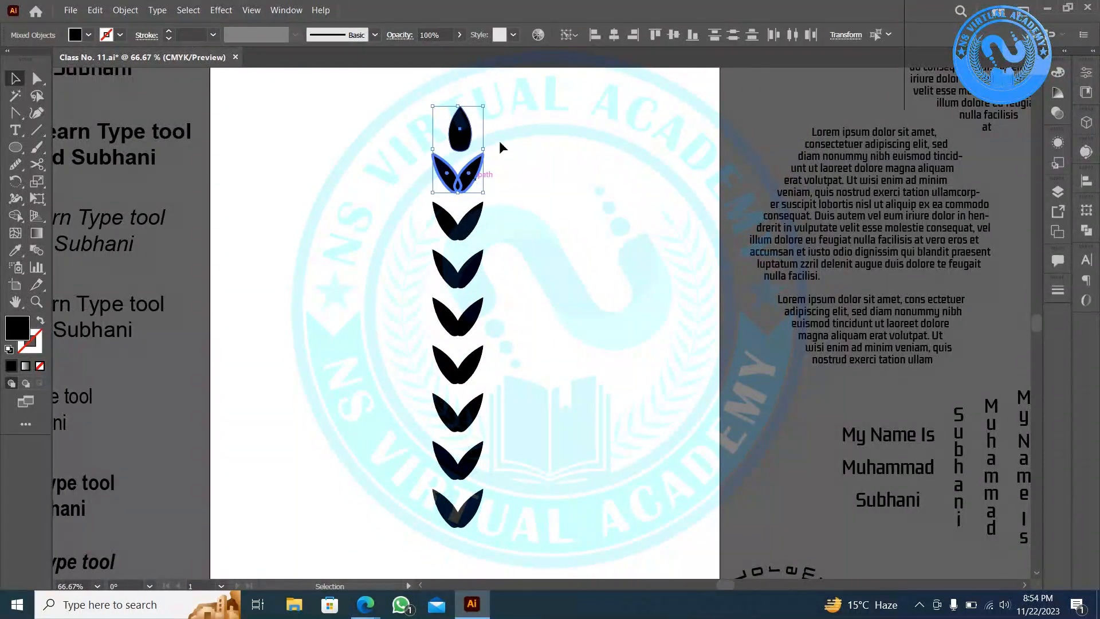
pyautogui.scroll(-1, 603, 49)
pyautogui.click(548, 201)
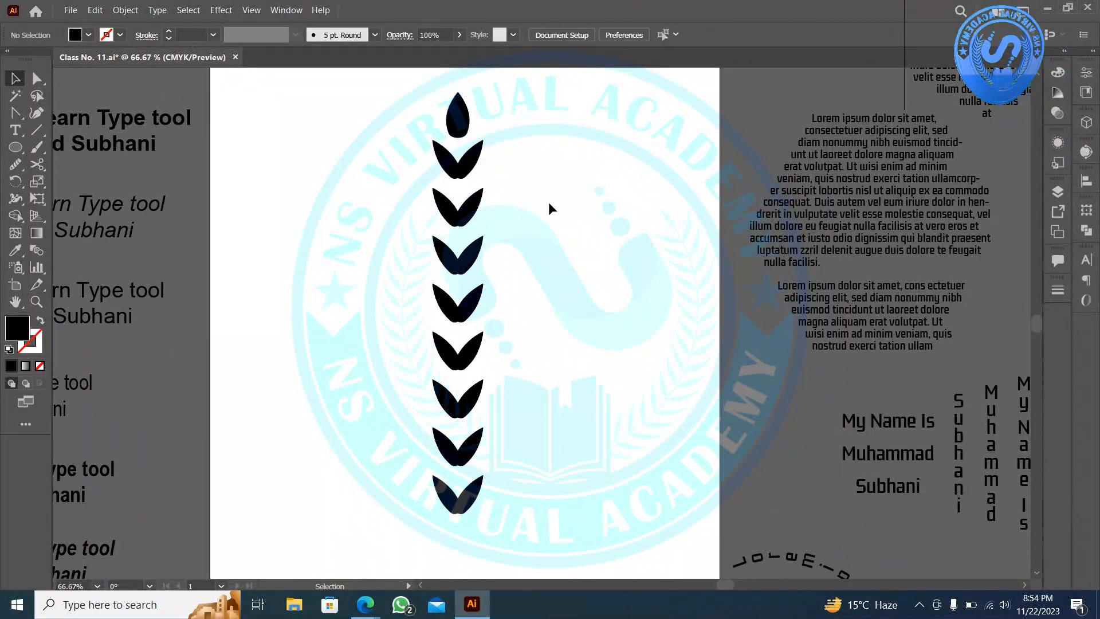
# - Draw a vertical black stem line with a 4 pt stroke through the leaves
pyautogui.click(37, 132)
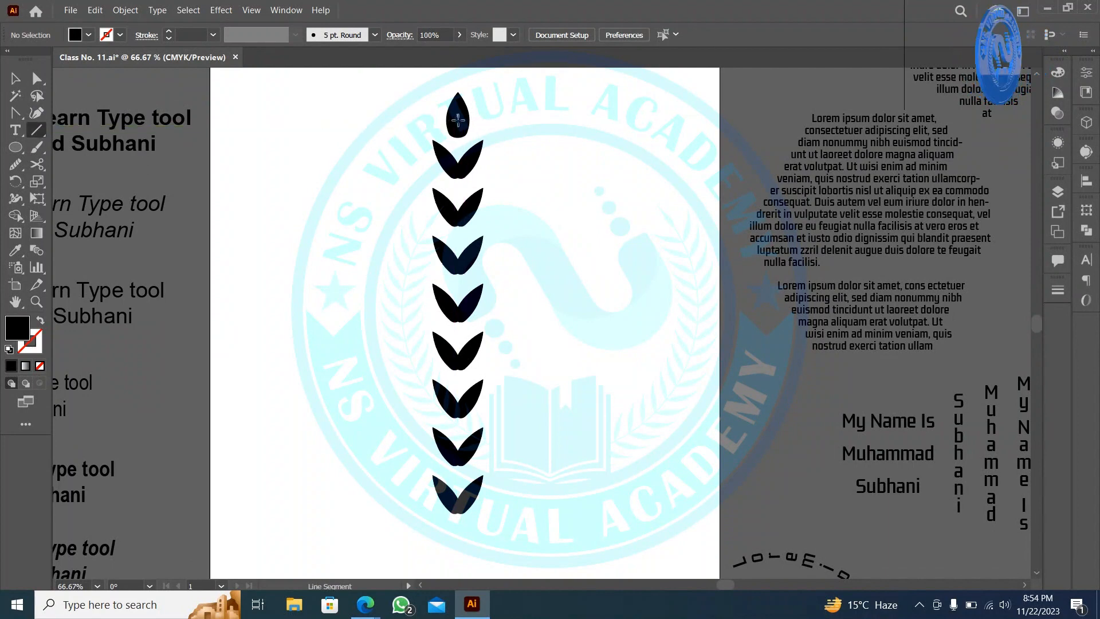
pyautogui.moveTo(457, 120); pyautogui.dragTo(457, 517)
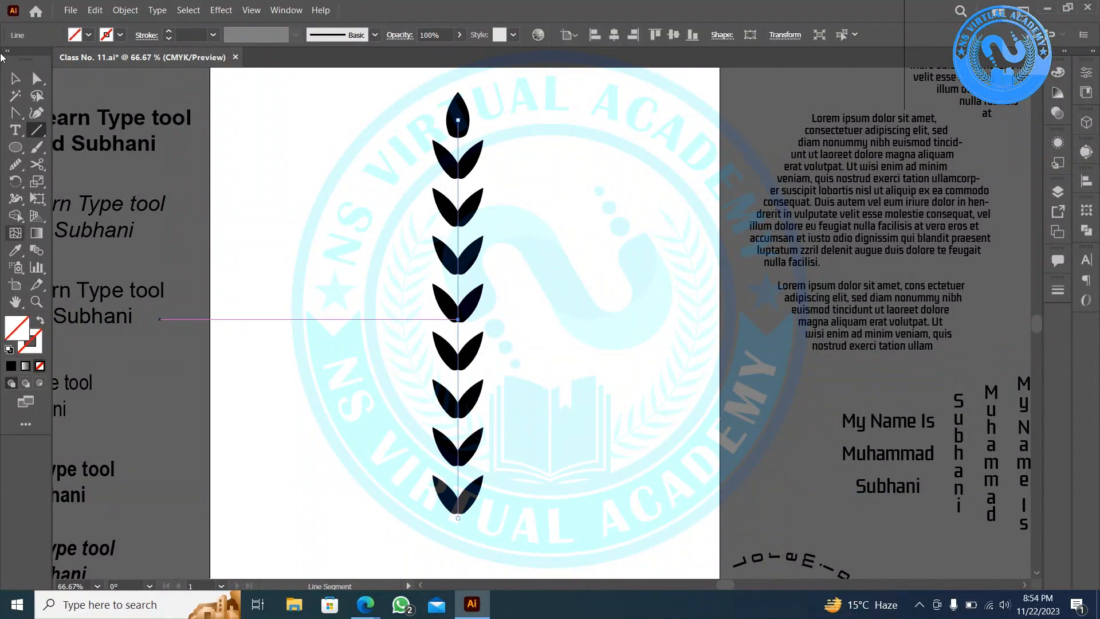
pyautogui.click(16, 79)
pyautogui.click(168, 32)
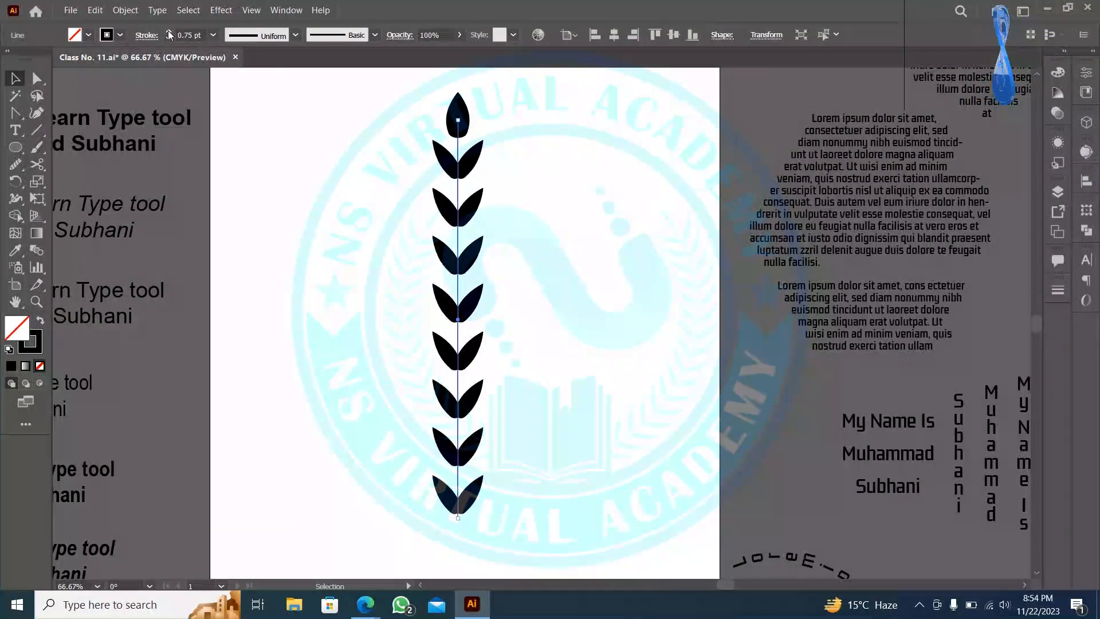
pyautogui.click(169, 31)
pyautogui.click(169, 32)
pyautogui.click(168, 32)
pyautogui.click(328, 326)
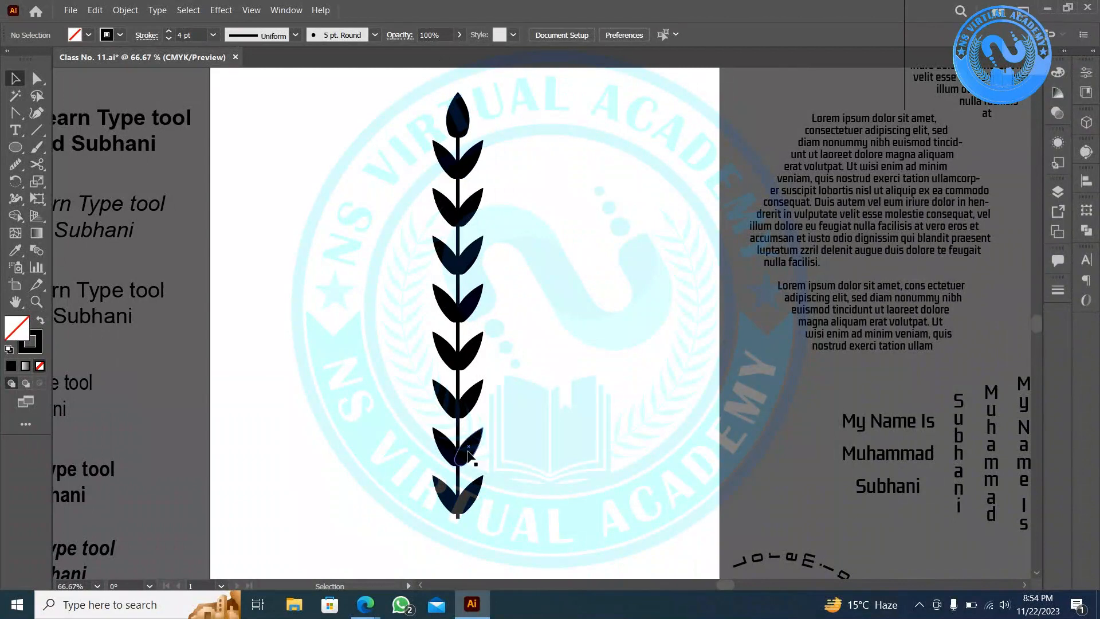
pyautogui.hotkey('shift', 'x')
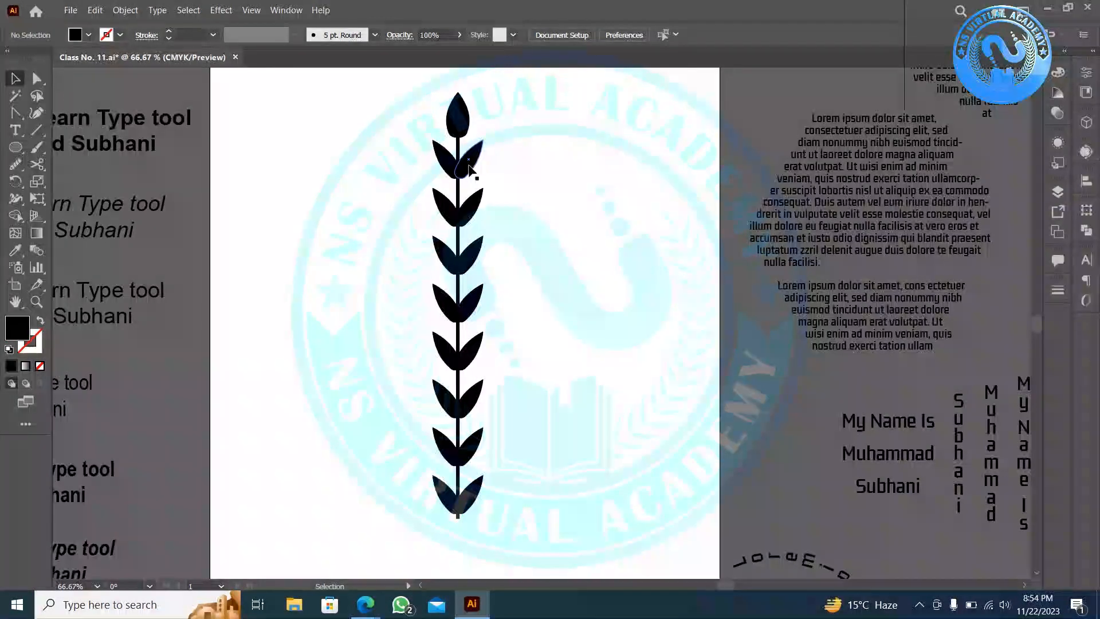
# - Delete the seven single leaves on each side of the stem
pyautogui.moveTo(499, 514); pyautogui.dragTo(470, 192)
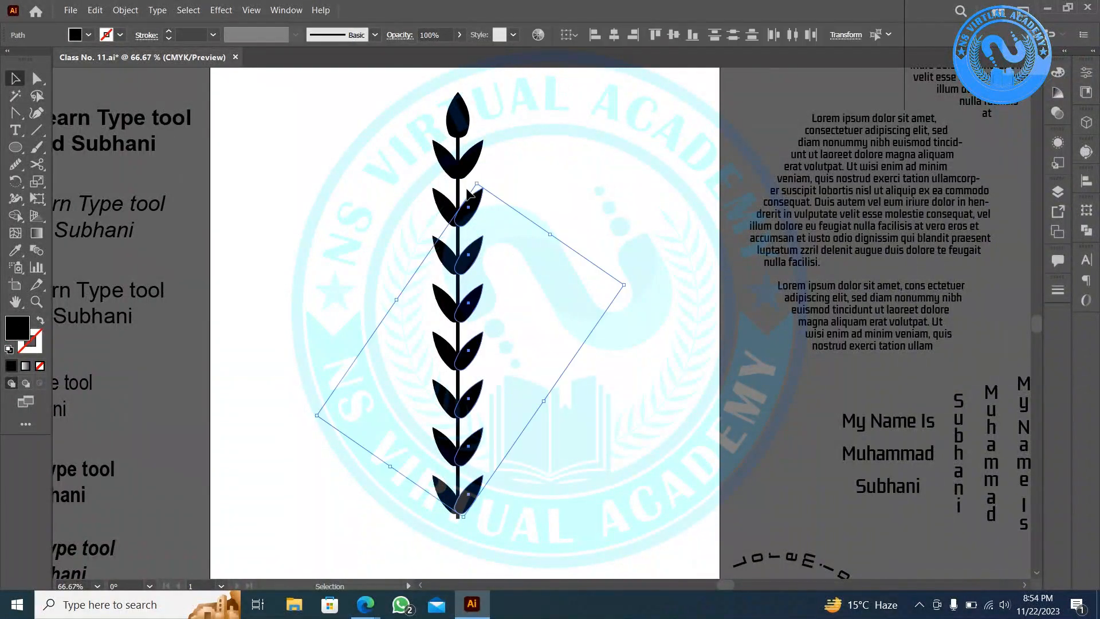
pyautogui.press('Delete')
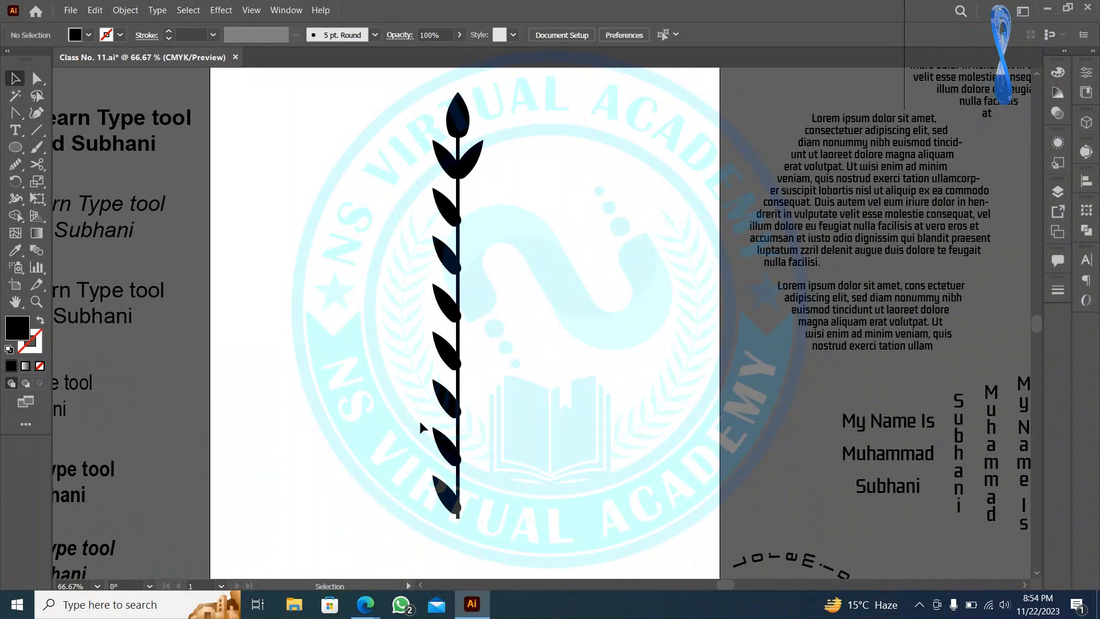
pyautogui.rightClick(432, 507)
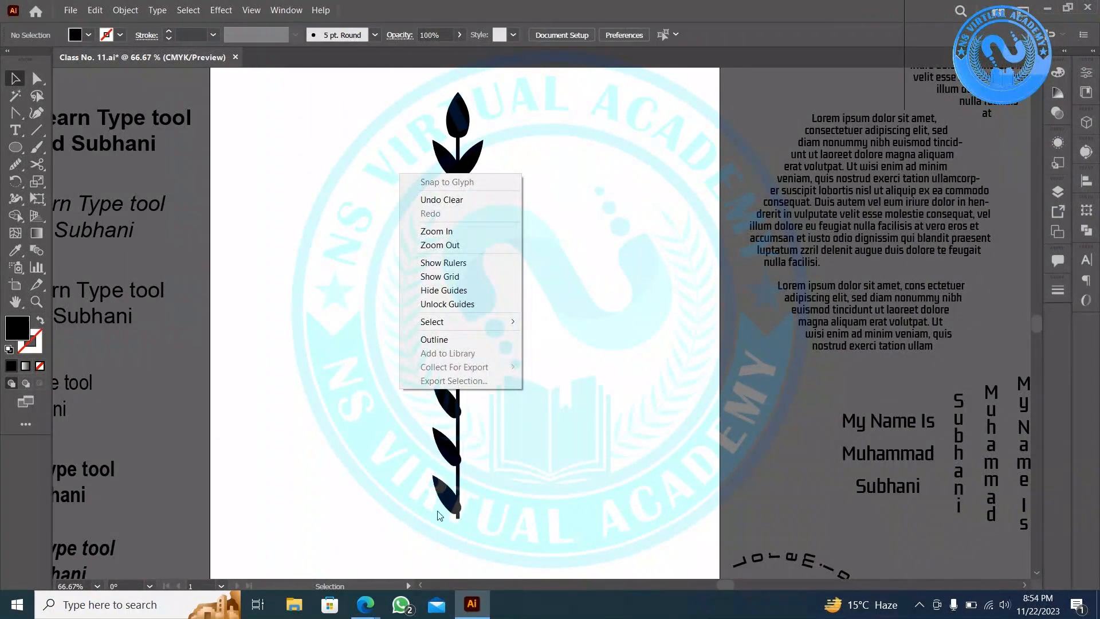
pyautogui.click(434, 532)
pyautogui.moveTo(424, 455); pyautogui.dragTo(444, 196)
pyautogui.press('Delete')
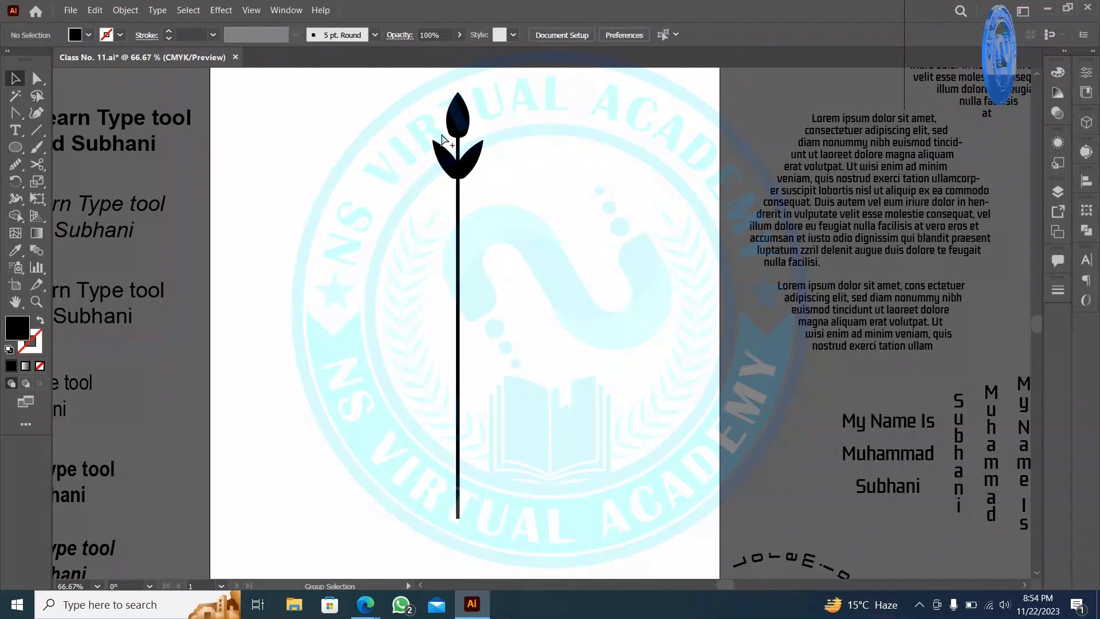
# - Copy a leaf pair down the stem and repeat it with Ctrl+D for evenly spaced pairs
pyautogui.scroll(3, 441, 135)
pyautogui.scroll(1, 527, 209)
pyautogui.scroll(6, 515, 218)
pyautogui.moveTo(521, 309); pyautogui.dragTo(523, 424)
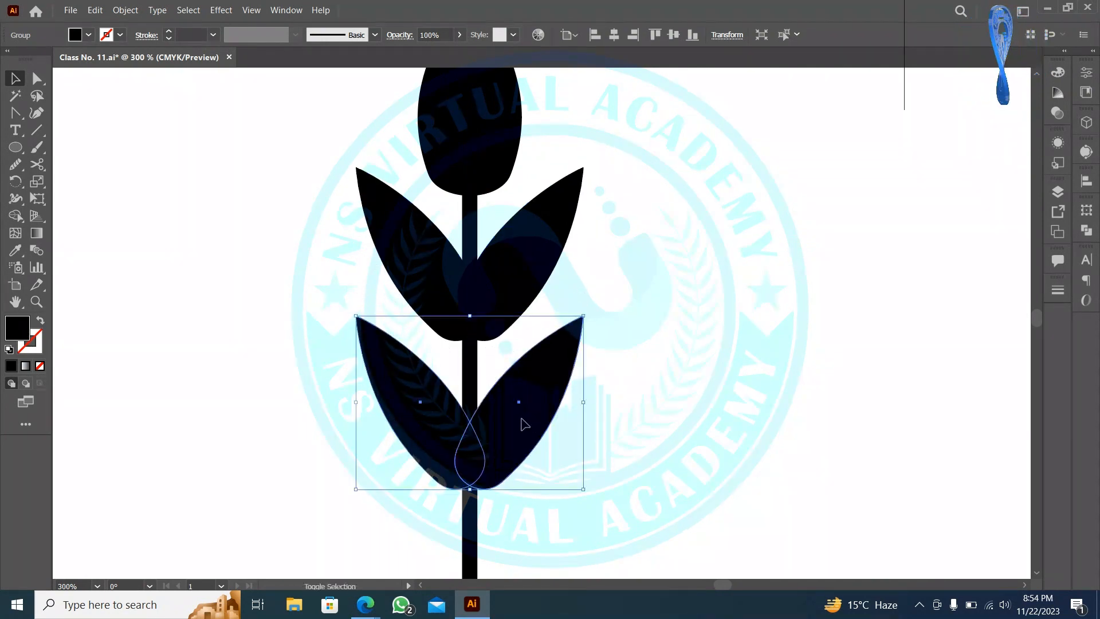
pyautogui.scroll(-1, 511, 369)
pyautogui.scroll(-6, 507, 363)
pyautogui.hotkey('ctrl', 'd')
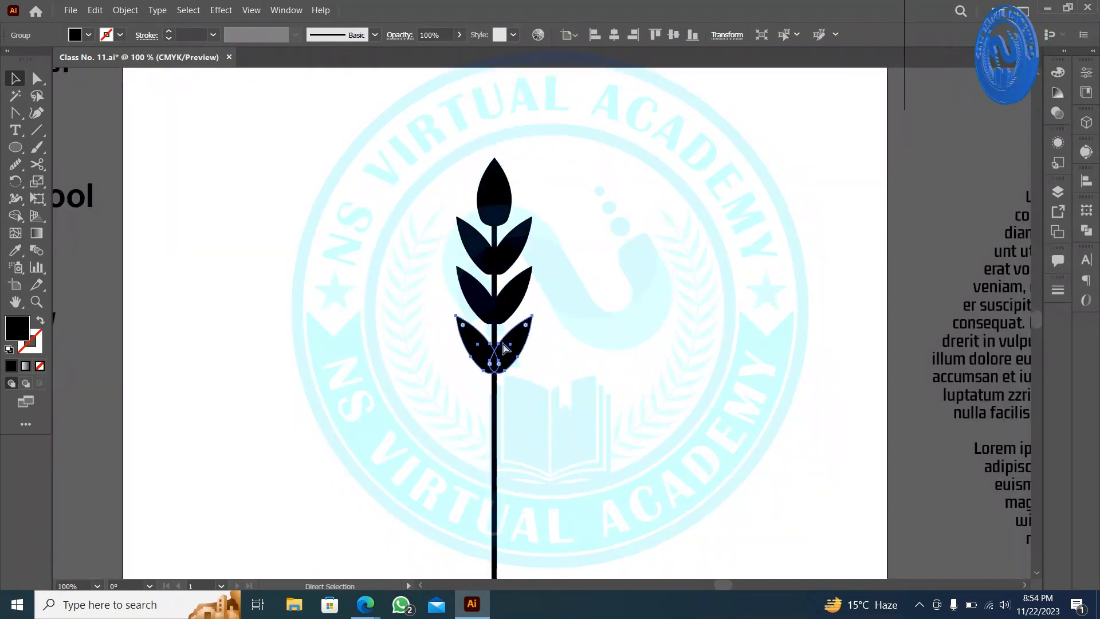
pyautogui.hotkey('ctrl', 'd')
pyautogui.scroll(-2, 503, 346)
pyautogui.hotkey('ctrl', 'd')
pyautogui.hotkey('ctrl', 'd')
pyautogui.hotkey('ctrl', 'd')
pyautogui.hotkey('ctrl', 'd')
pyautogui.scroll(-3, 501, 342)
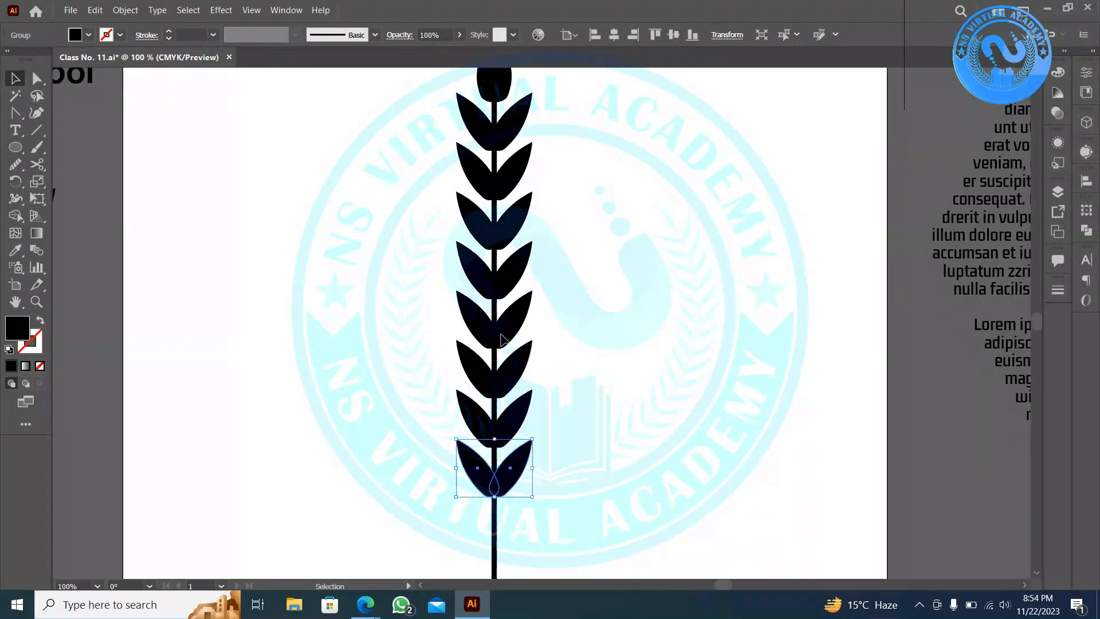
pyautogui.hotkey('ctrl', 'd')
pyautogui.hotkey('ctrl', 'd')
pyautogui.hotkey('ctrl', 'd')
pyautogui.scroll(-3, 500, 335)
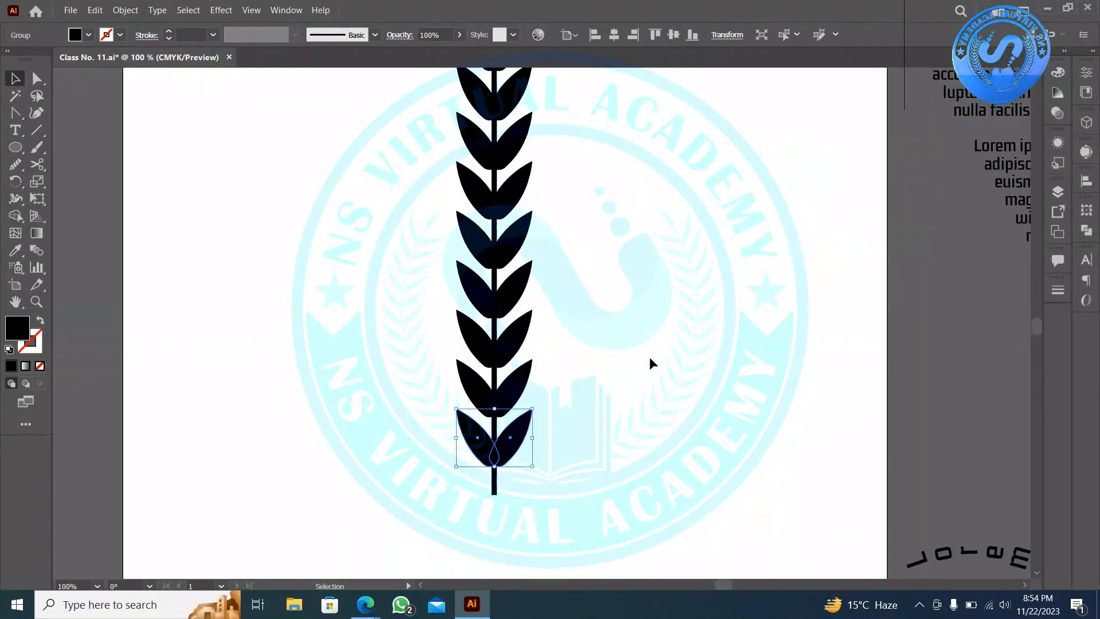
pyautogui.click(648, 358)
pyautogui.hotkey('ctrl', 'z')
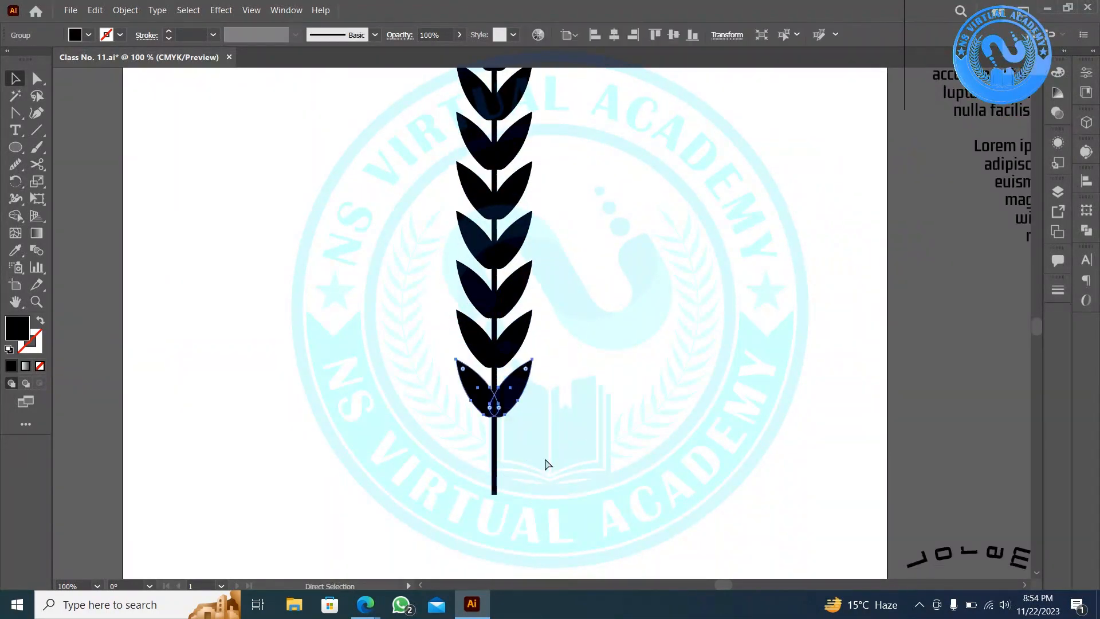
pyautogui.hotkey('ctrl', 'd')
pyautogui.hotkey('ctrl', 'd')
pyautogui.click(566, 438)
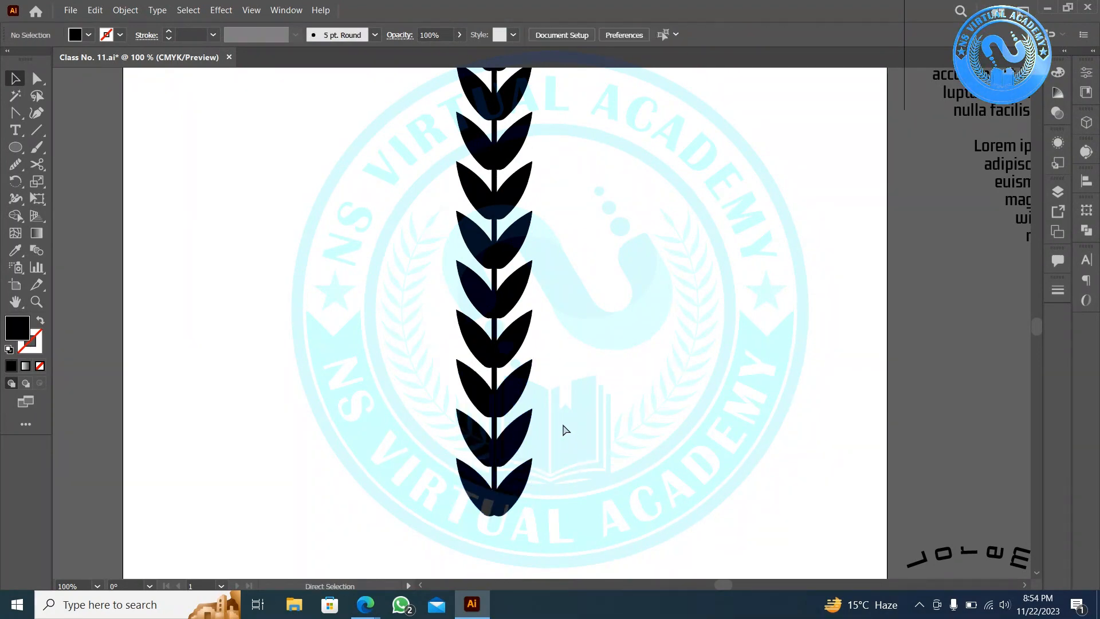
# - Select the whole wheat stalk as one grouped object
pyautogui.scroll(-3, 563, 425)
pyautogui.scroll(2, 570, 433)
pyautogui.moveTo(579, 483); pyautogui.dragTo(503, 242)
pyautogui.moveTo(588, 539); pyautogui.dragTo(484, 241)
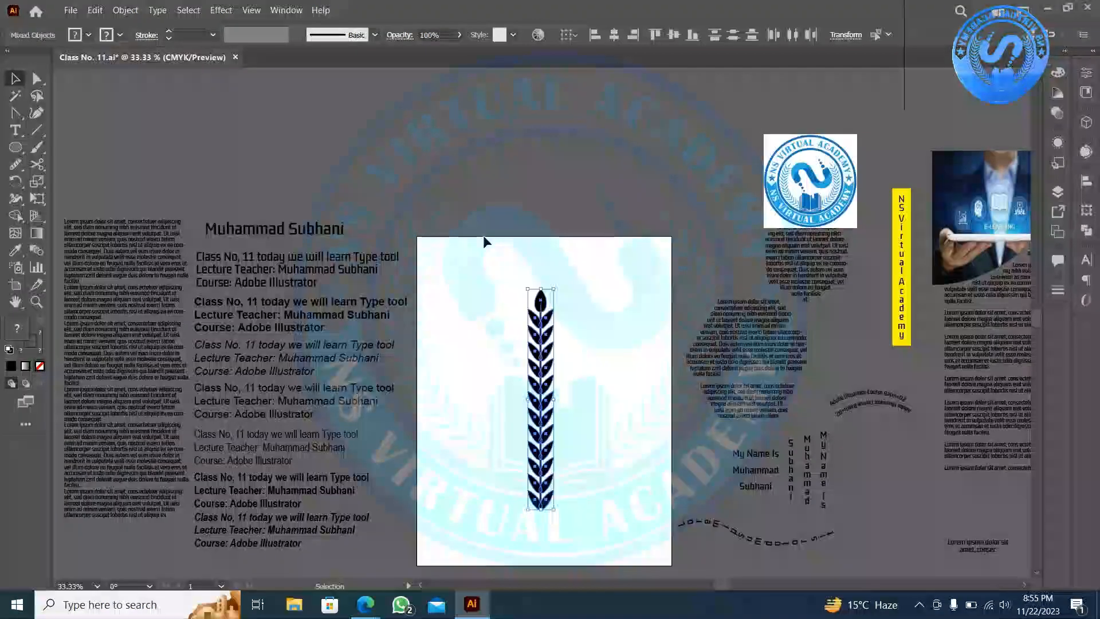
pyautogui.click(485, 240)
pyautogui.click(539, 295)
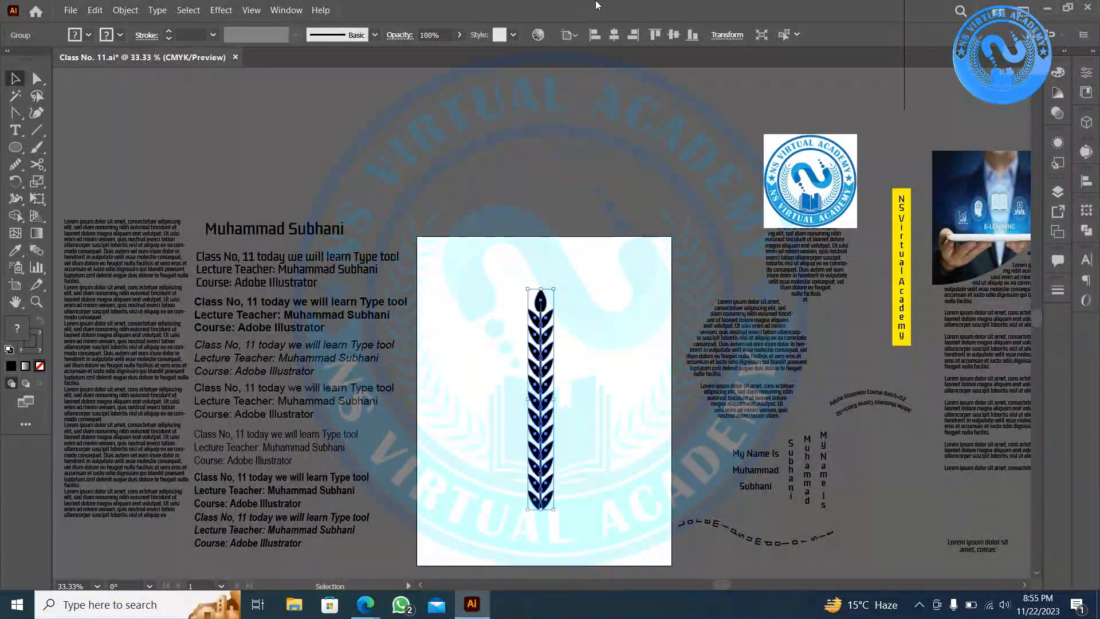
# - Open the Brushes panel from the Window menu and make it taller
pyautogui.click(286, 9)
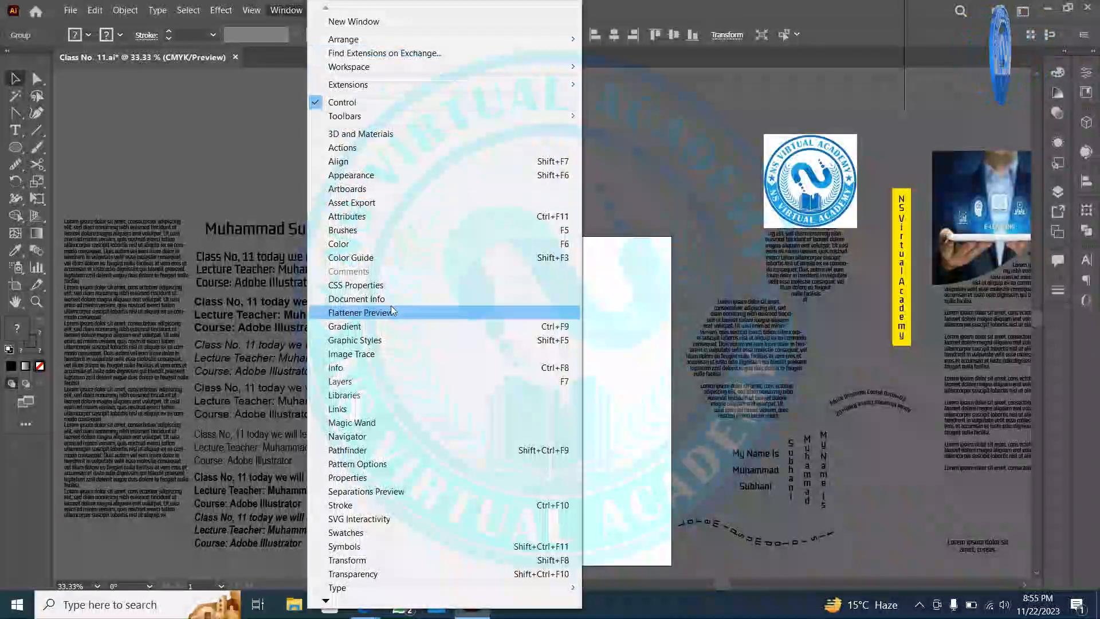
pyautogui.click(413, 232)
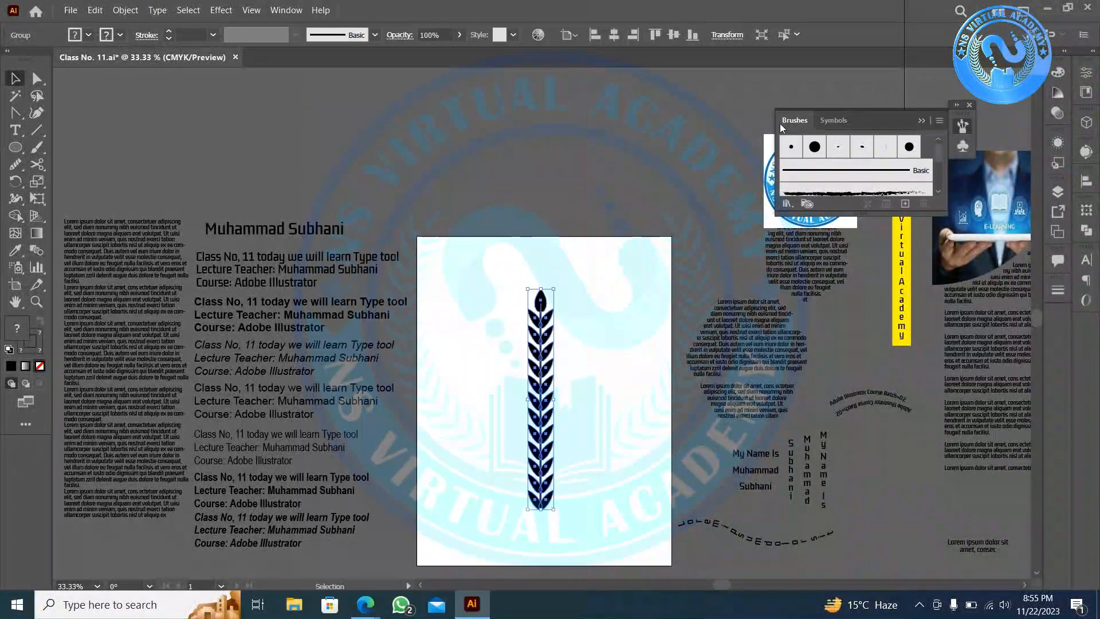
pyautogui.click(939, 120)
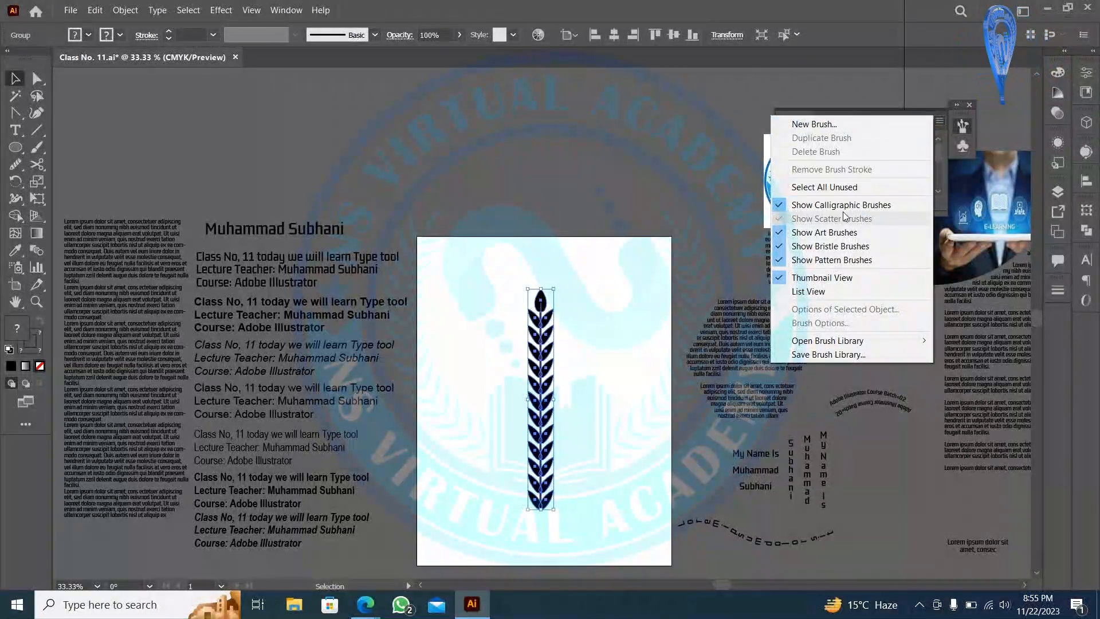
pyautogui.click(557, 204)
pyautogui.moveTo(831, 212); pyautogui.dragTo(811, 358)
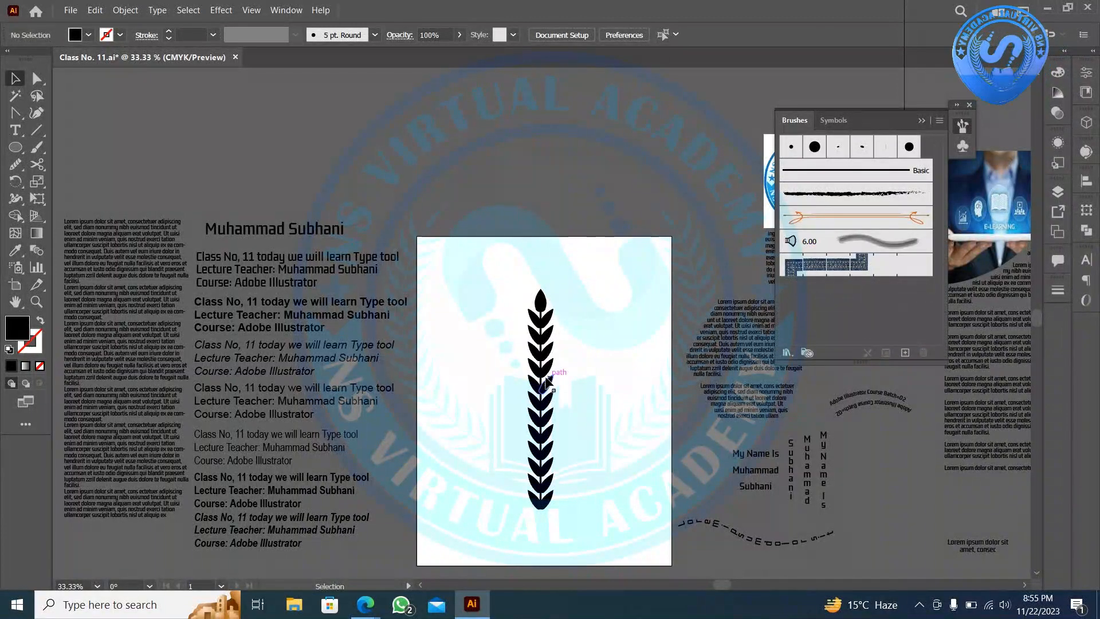
# - Drag the wheat stalk into the Brushes panel and save it as Pattern Brush 1
pyautogui.moveTo(547, 381)
pyautogui.mouseDown()
pyautogui.moveTo(572, 395)
pyautogui.moveTo(757, 222)
pyautogui.moveTo(816, 283)
pyautogui.mouseUp()
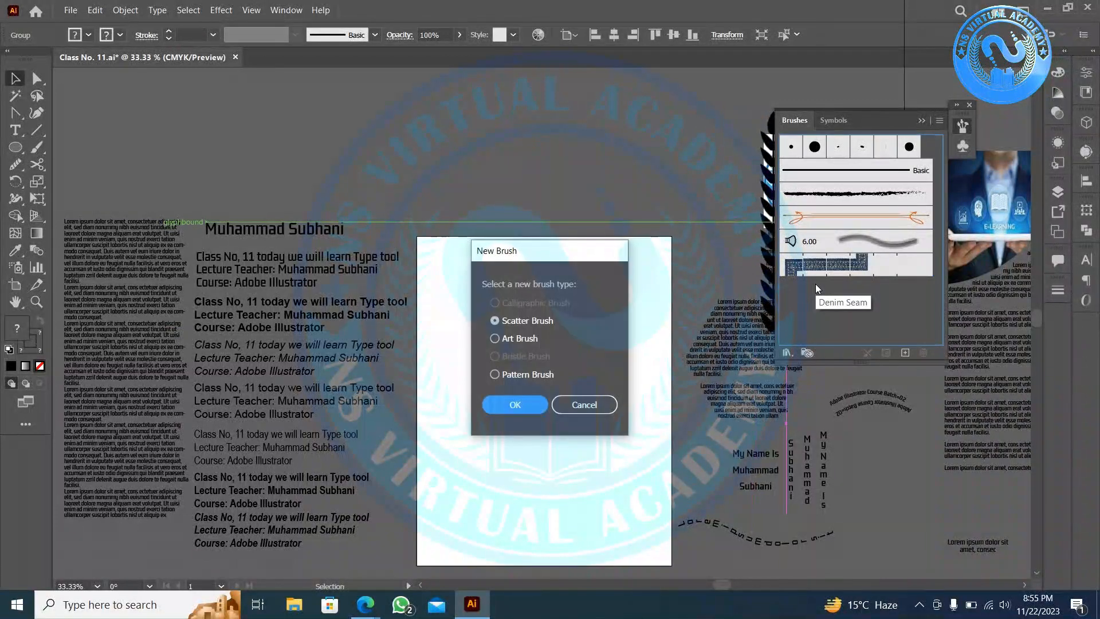
pyautogui.click(515, 405)
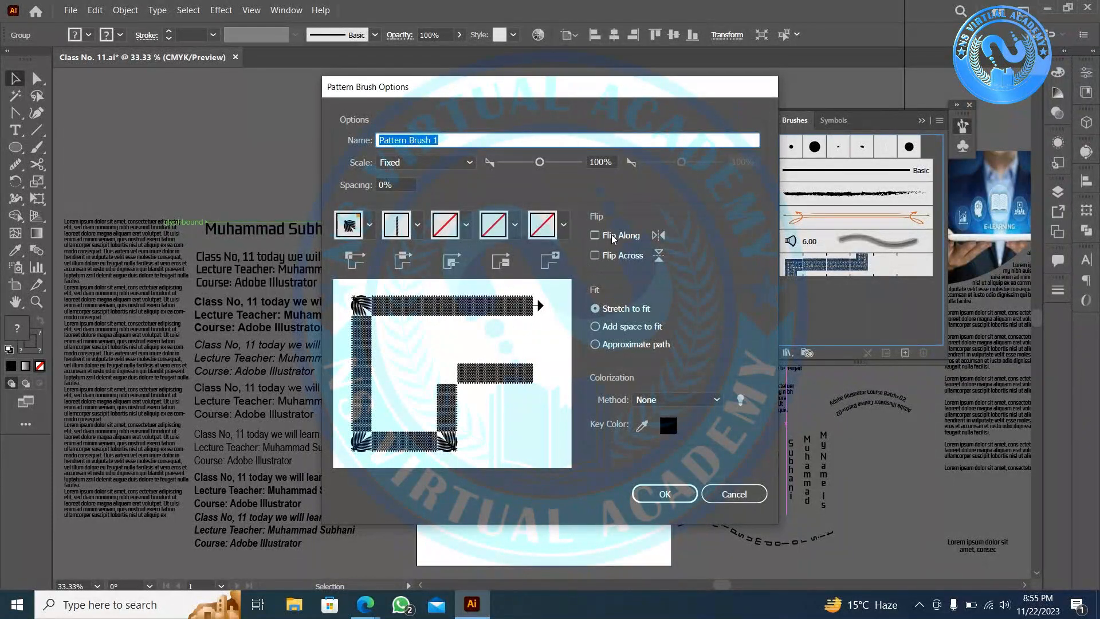
pyautogui.click(664, 493)
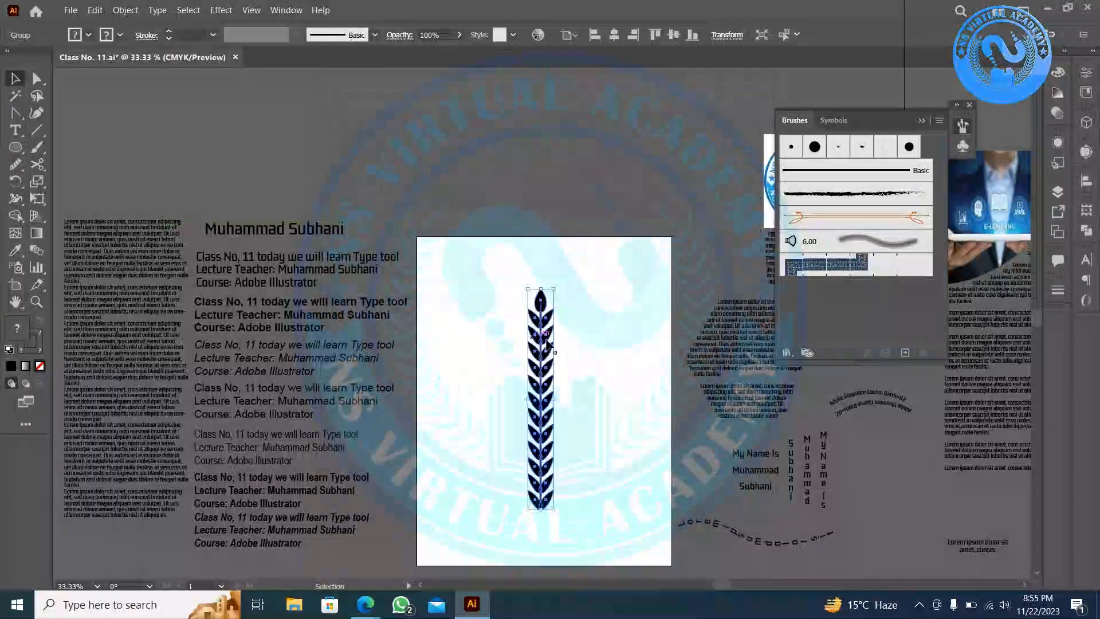
# - Drag the wheat stalk into the Brushes panel and save it as a new art brush
pyautogui.moveTo(540, 396); pyautogui.dragTo(861, 255)
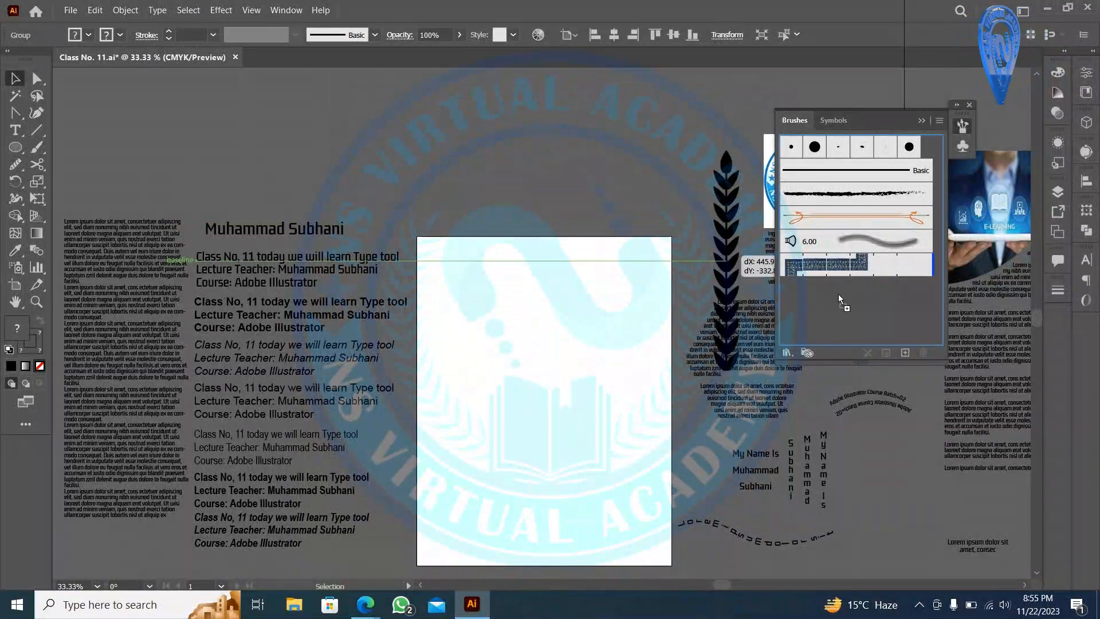
pyautogui.moveTo(837, 294); pyautogui.dragTo(837, 294)
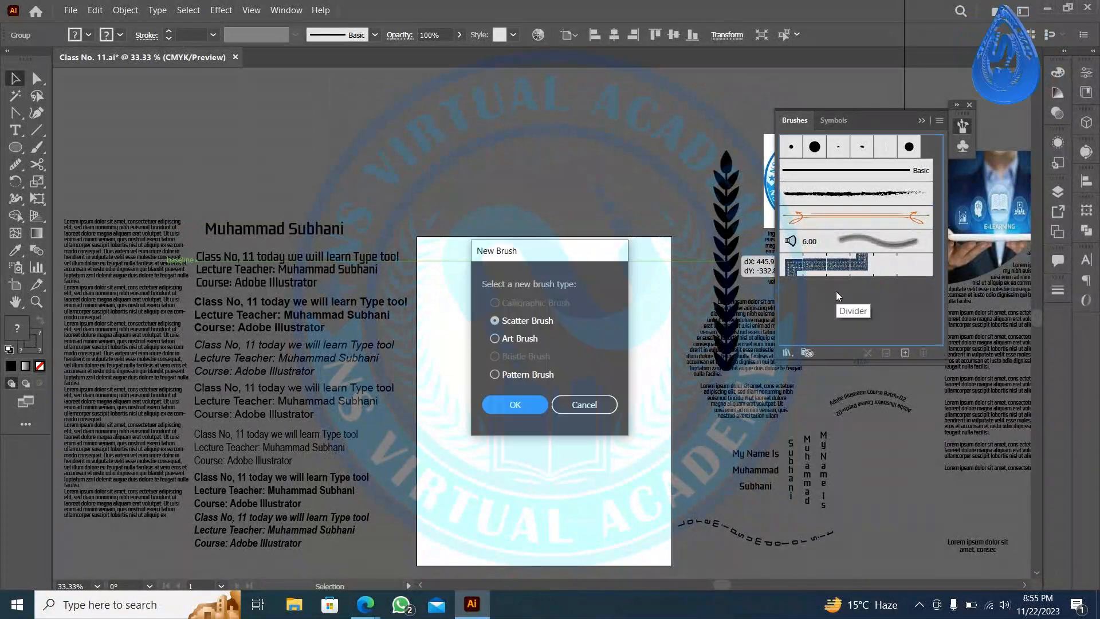
pyautogui.click(518, 339)
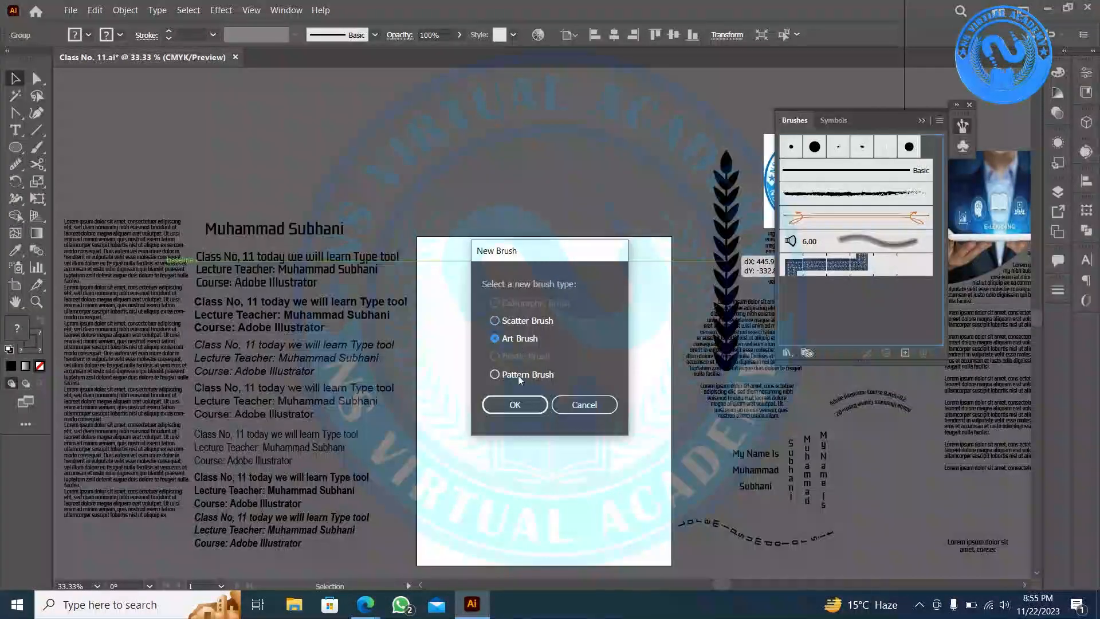
pyautogui.click(500, 407)
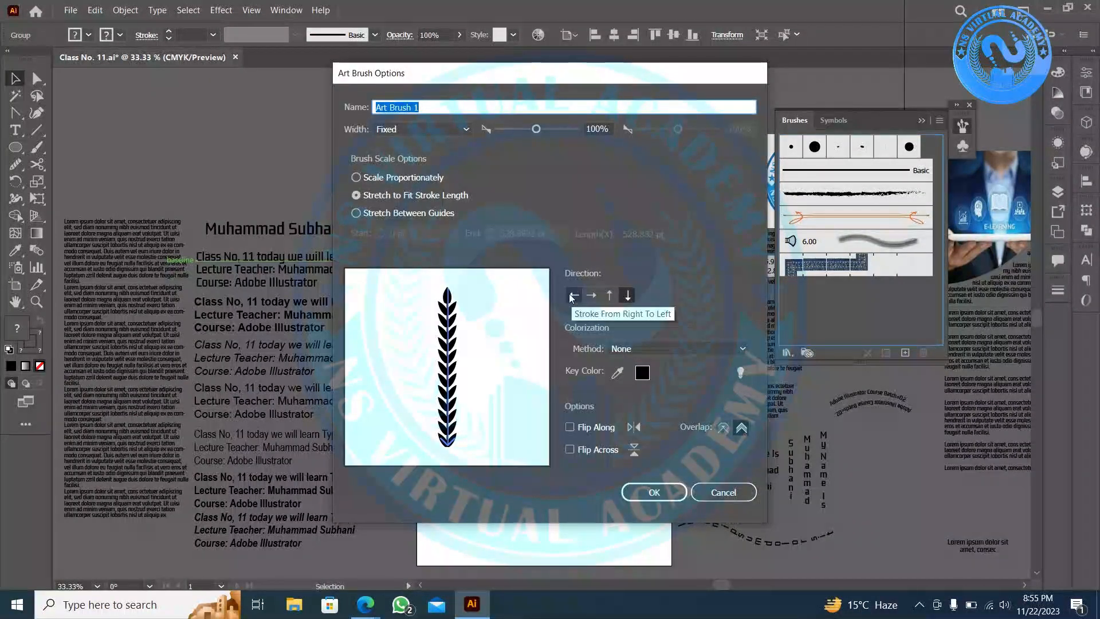
pyautogui.click(644, 496)
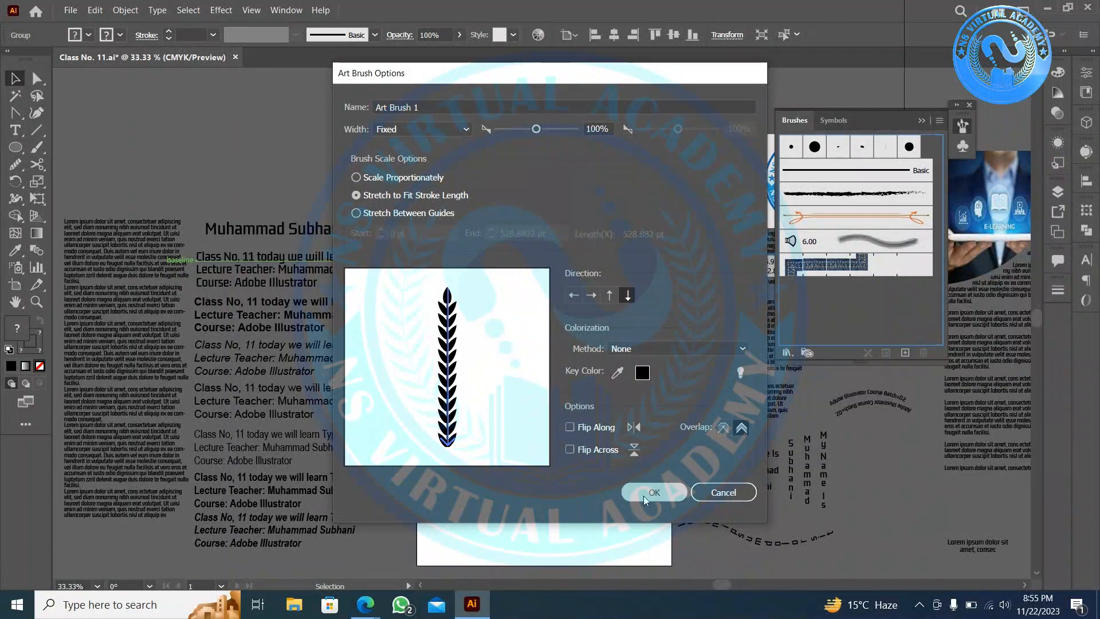
# - Try making a scatter brush from the stalk twice, cancelling both times
pyautogui.moveTo(537, 401); pyautogui.dragTo(818, 309)
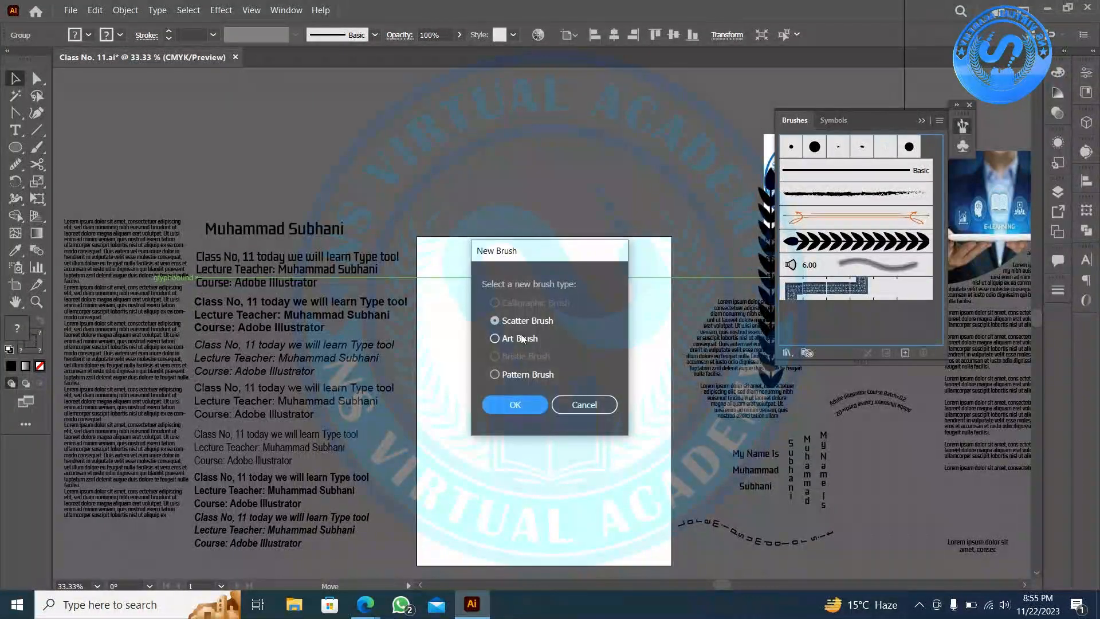
pyautogui.click(514, 405)
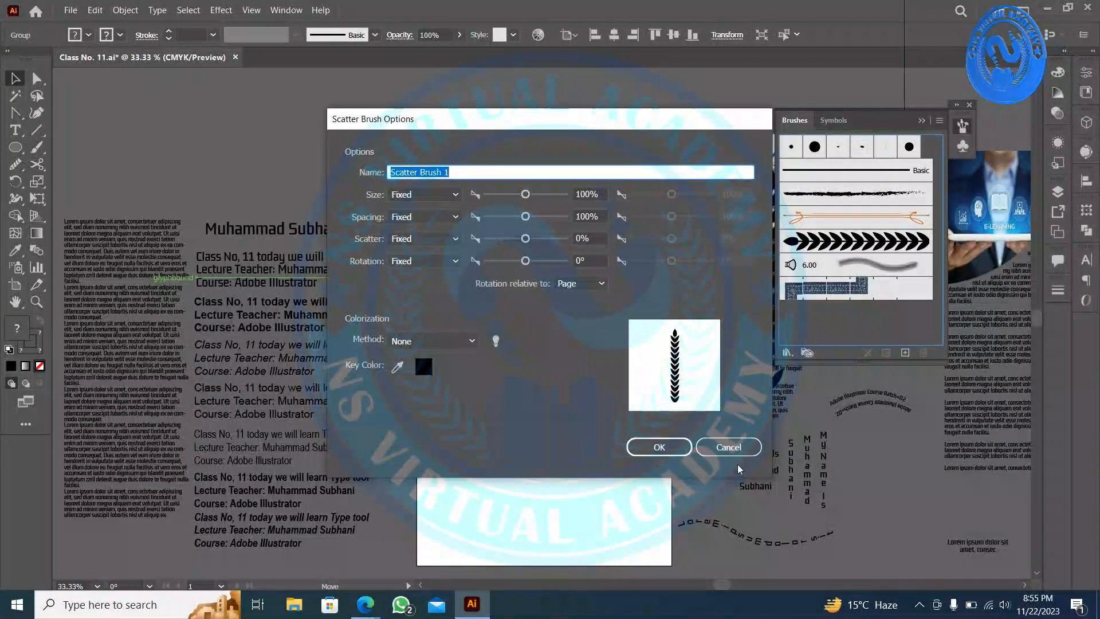
pyautogui.click(732, 449)
pyautogui.moveTo(540, 389); pyautogui.dragTo(871, 310)
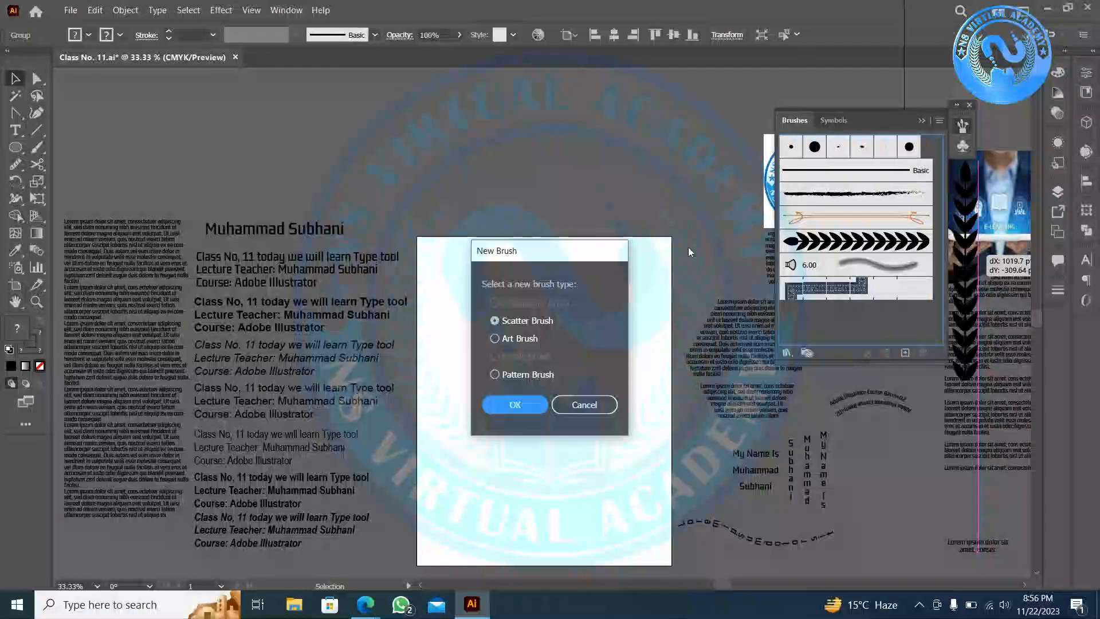
pyautogui.click(504, 406)
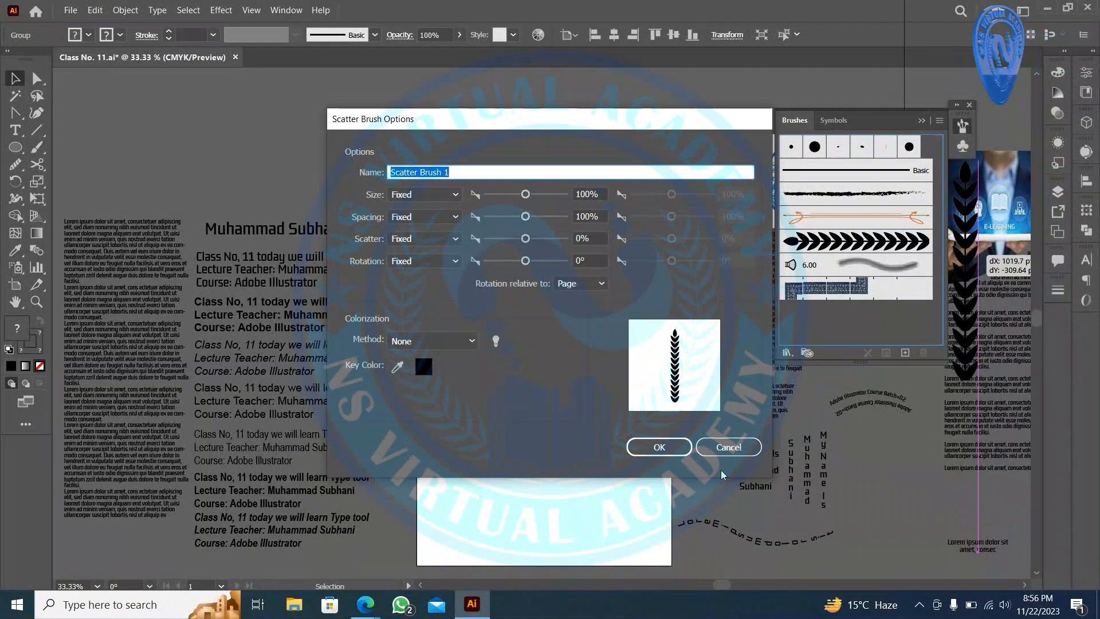
pyautogui.click(725, 450)
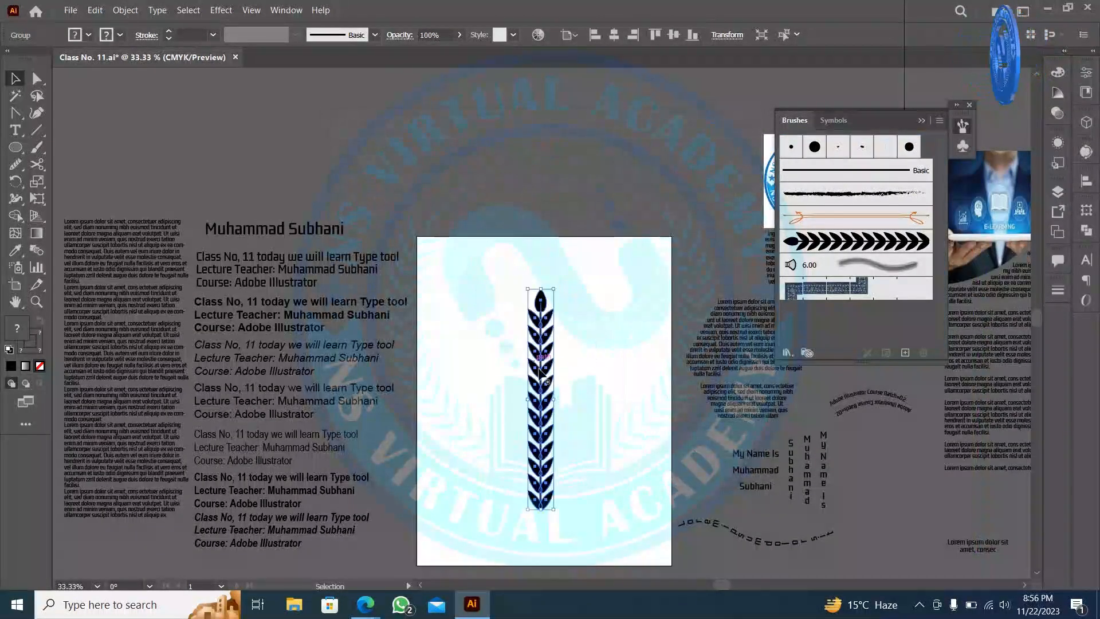
# - Try a second art brush with toggled direction, cancel it, and move the leaf artwork top-left
pyautogui.moveTo(528, 336); pyautogui.dragTo(833, 328)
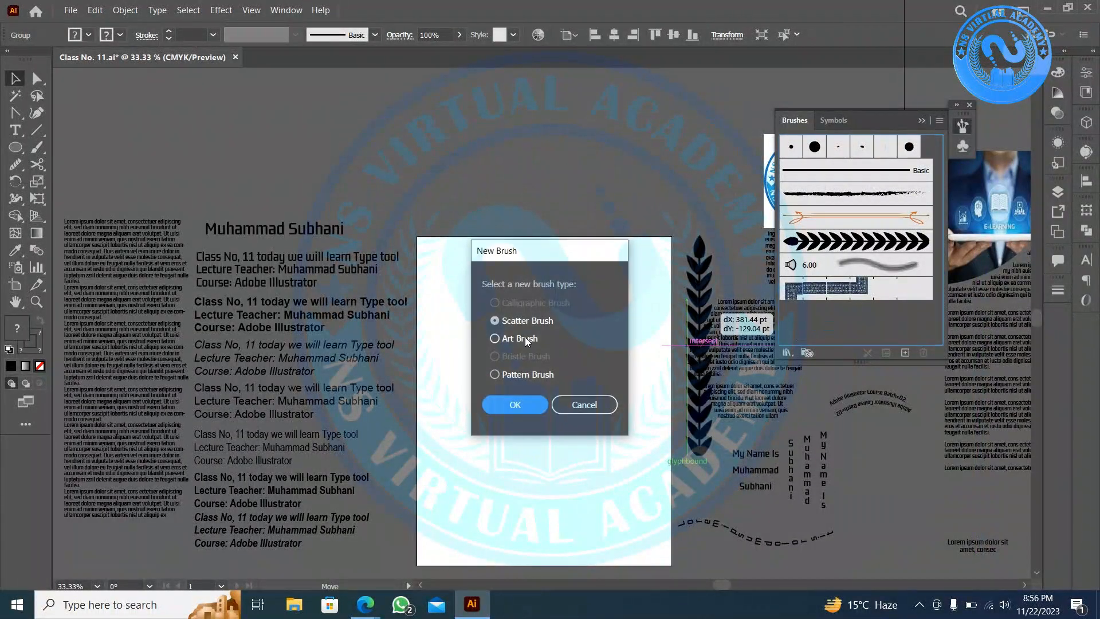
pyautogui.click(500, 410)
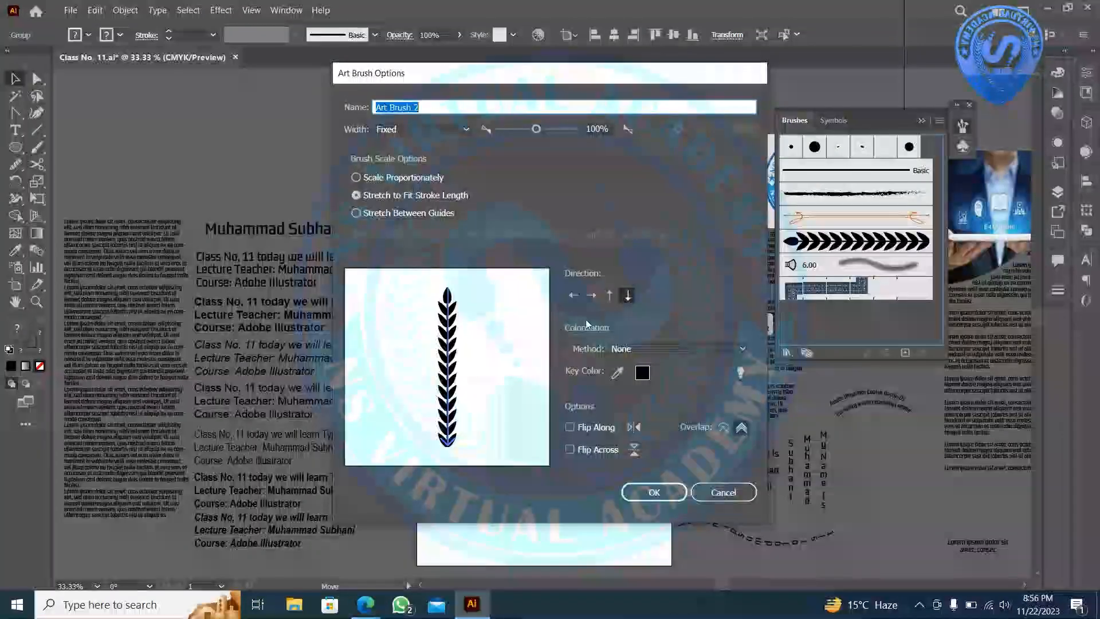
pyautogui.click(609, 296)
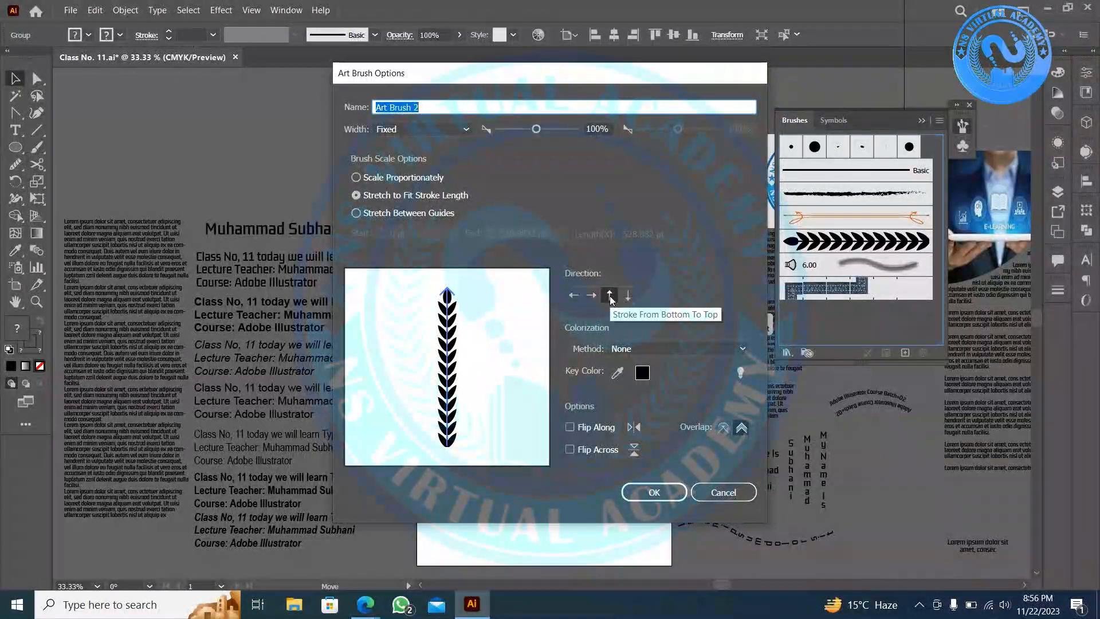
pyautogui.click(627, 296)
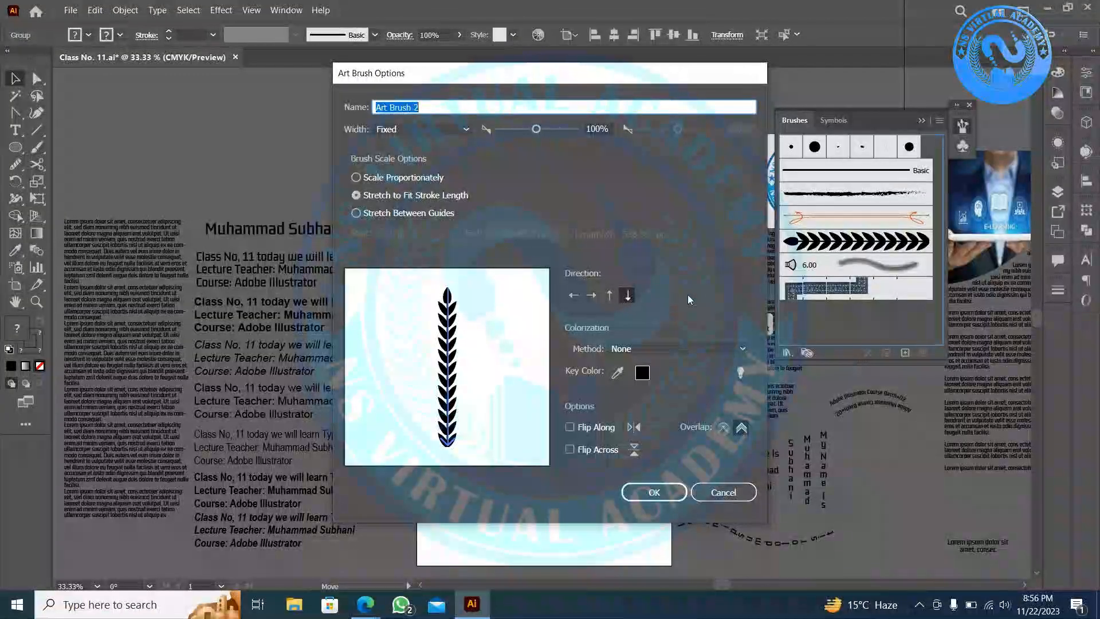
pyautogui.click(727, 492)
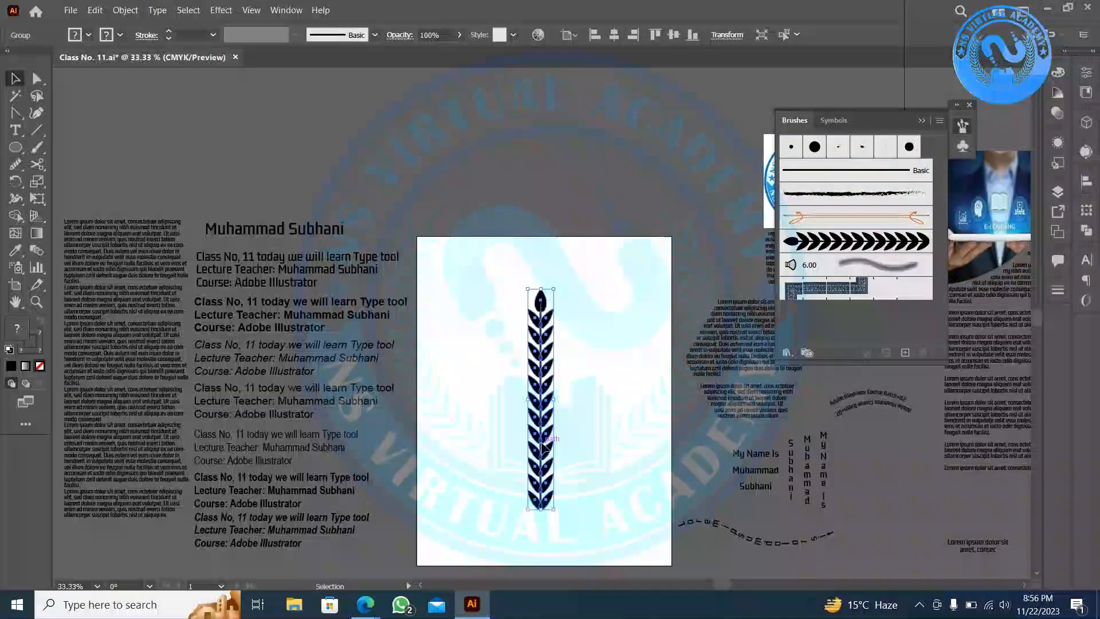
pyautogui.moveTo(529, 445); pyautogui.dragTo(122, 144)
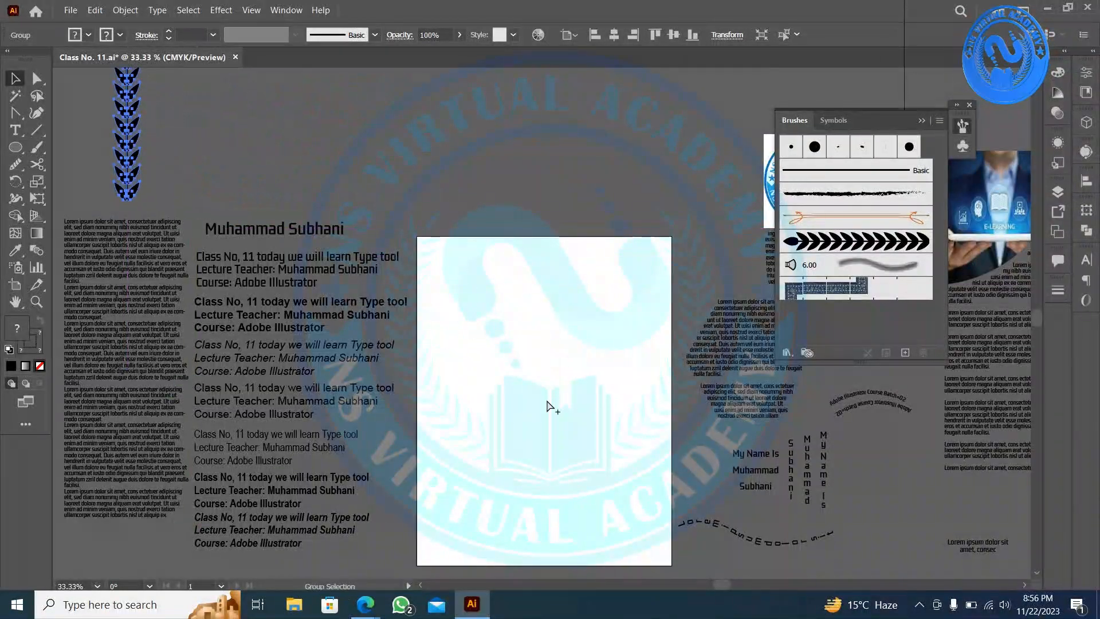
# - Draw a large circle on the artboard and swap fill and stroke to make it an outline
pyautogui.scroll(3, 550, 405)
pyautogui.scroll(-1, 564, 404)
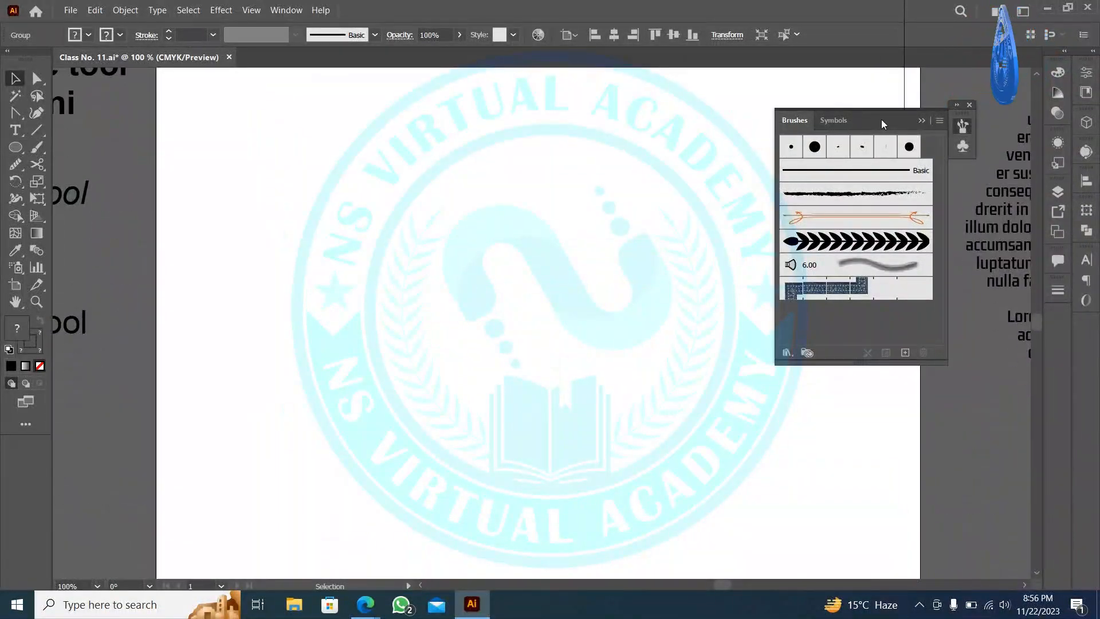
pyautogui.moveTo(881, 119)
pyautogui.mouseDown()
pyautogui.moveTo(976, 115)
pyautogui.moveTo(1005, 155)
pyautogui.mouseUp()
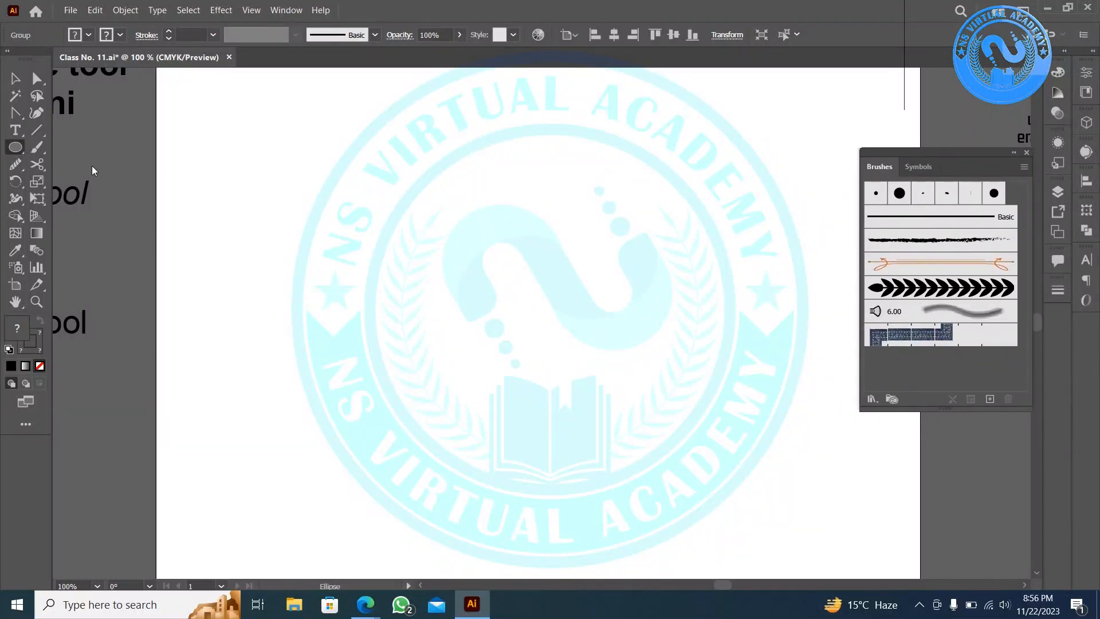
pyautogui.moveTo(289, 204); pyautogui.dragTo(637, 461)
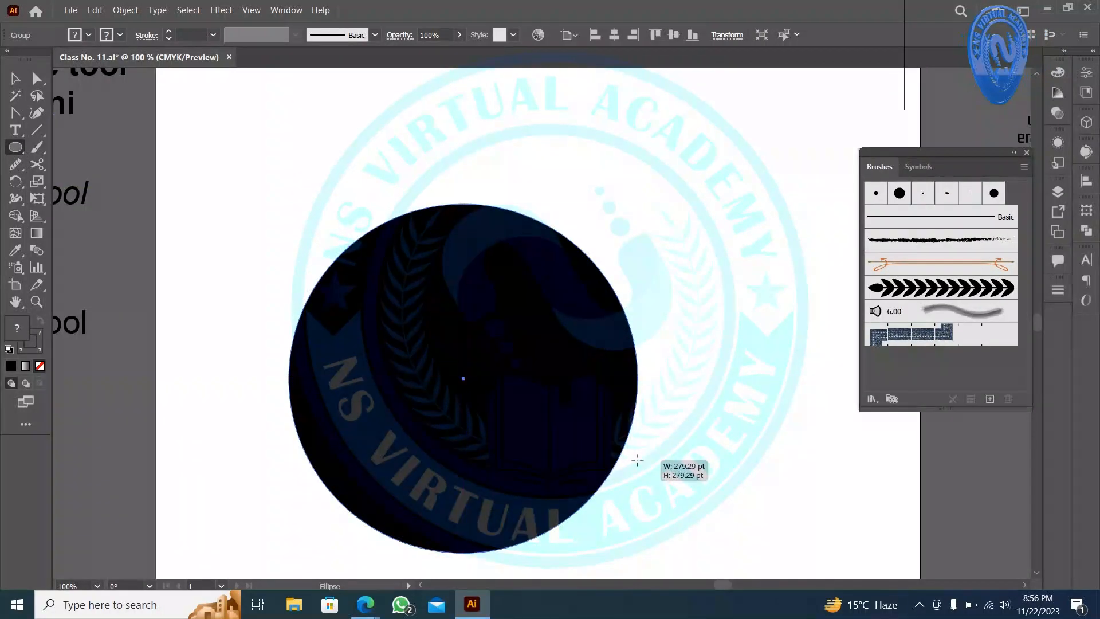
pyautogui.click(17, 78)
pyautogui.scroll(-2, 238, 292)
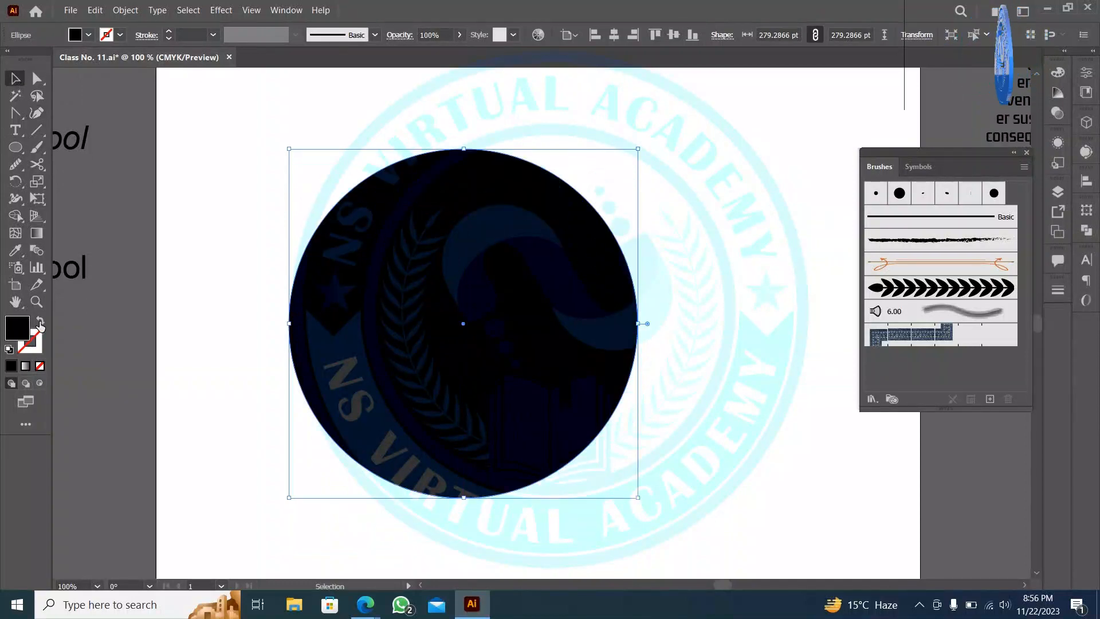
pyautogui.hotkey('shift', 'x')
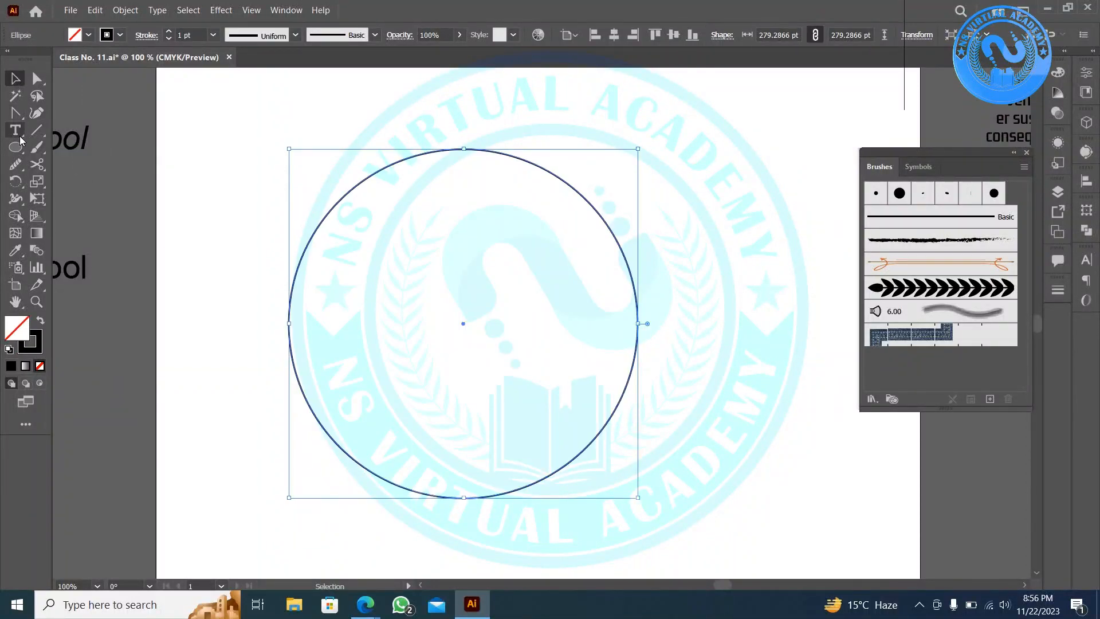
# - Cut the circle at two upper points with Scissors and delete the top arc
pyautogui.click(37, 164)
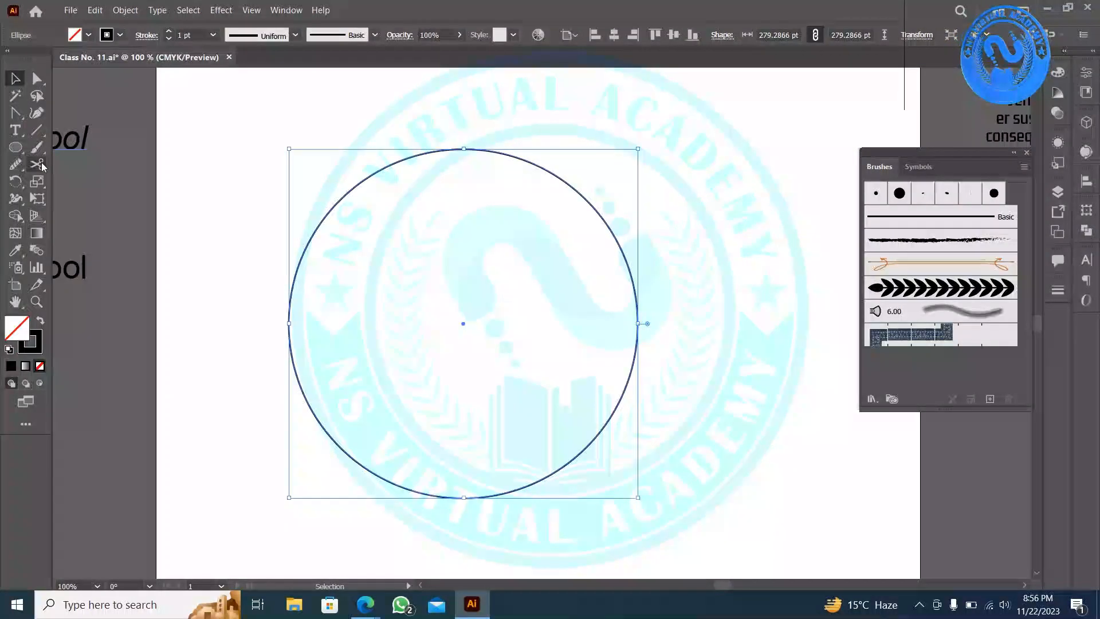
pyautogui.click(347, 194)
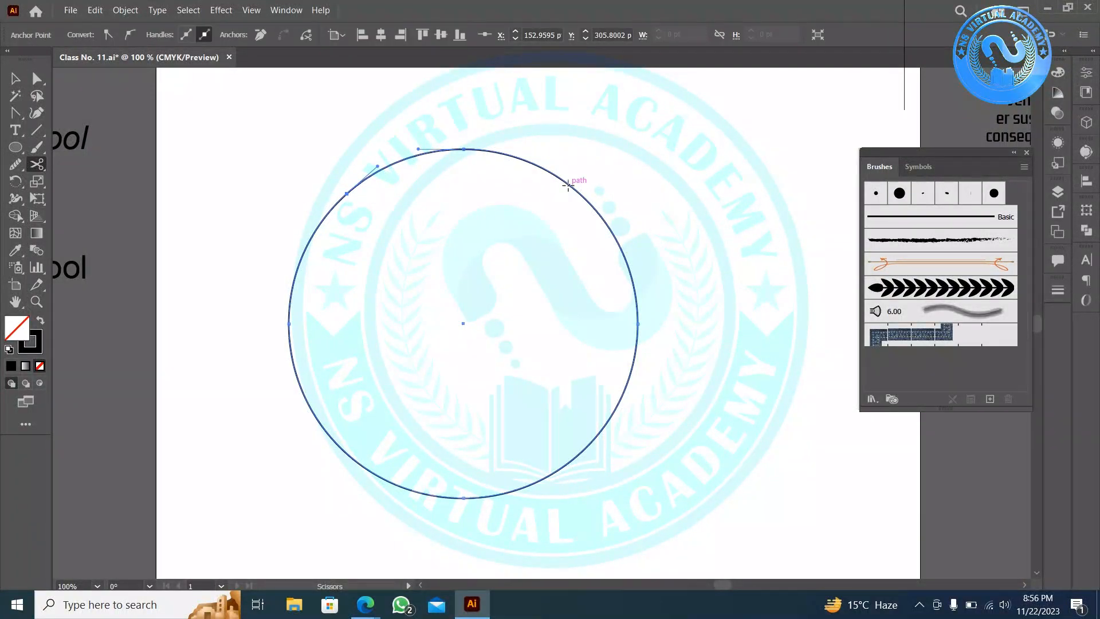
pyautogui.click(567, 184)
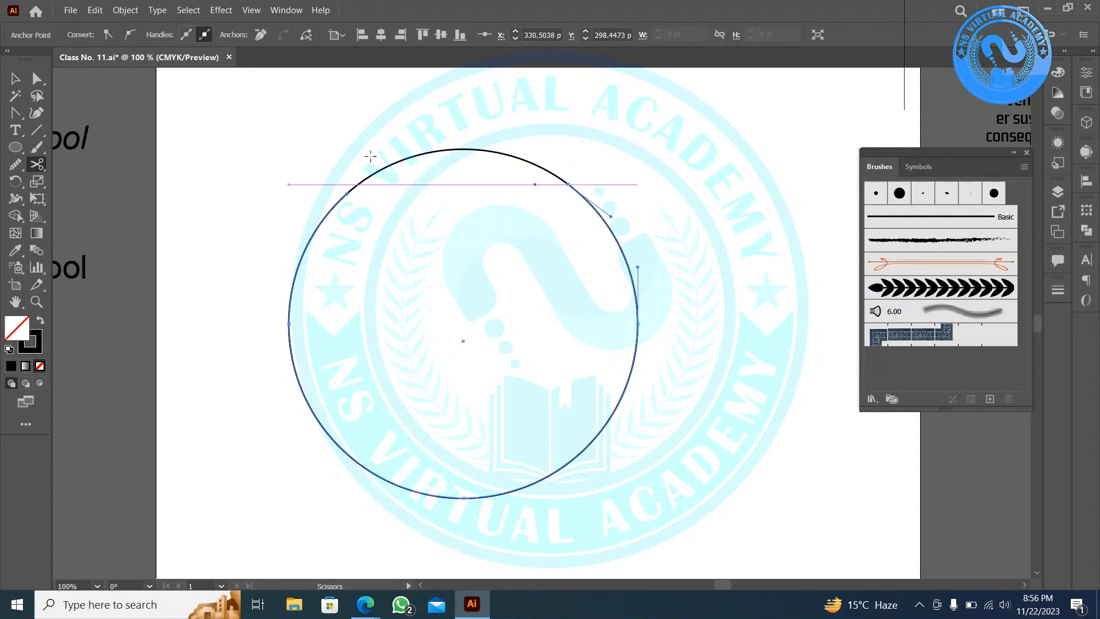
pyautogui.click(15, 78)
pyautogui.moveTo(267, 143); pyautogui.dragTo(479, 170)
pyautogui.press('Delete')
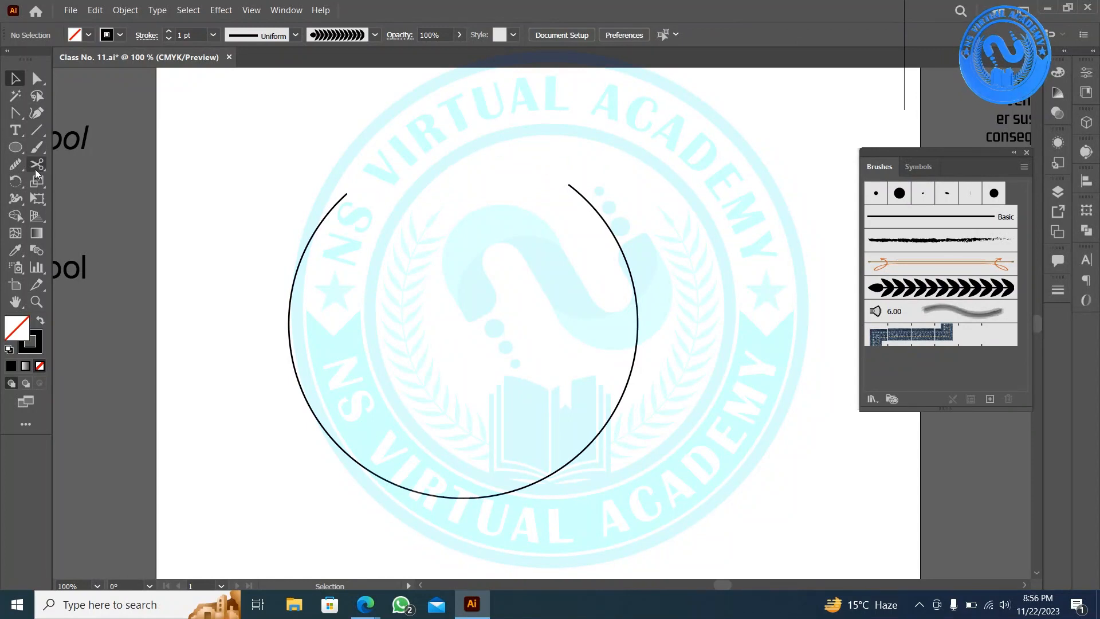
# - Cut the arc at its bottom point and apply the leaf art brush to its left half
pyautogui.click(462, 497)
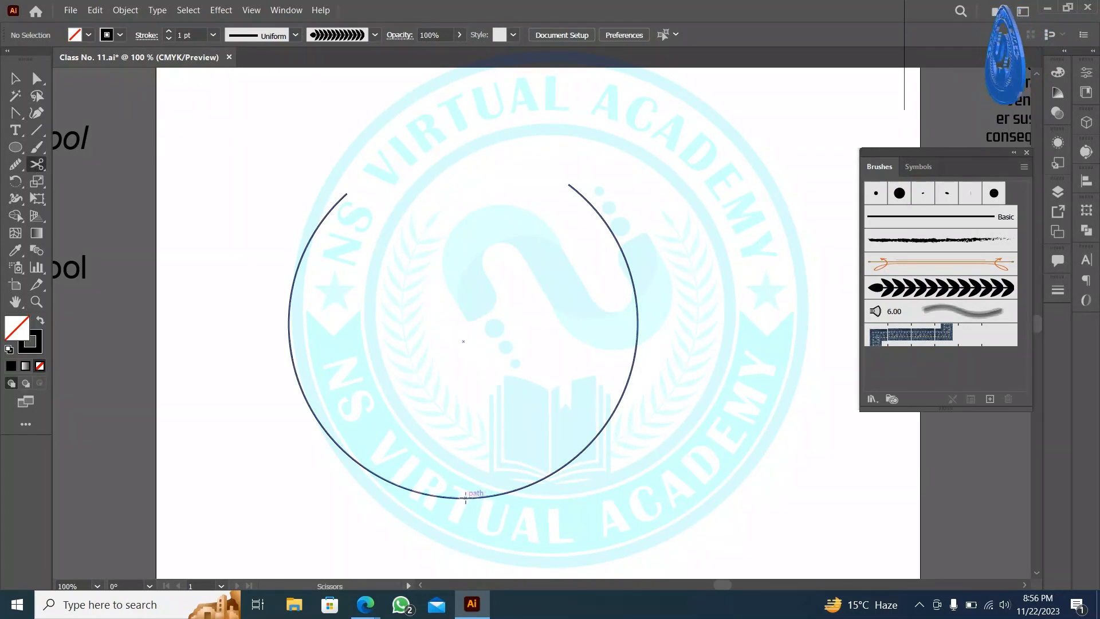
pyautogui.click(463, 497)
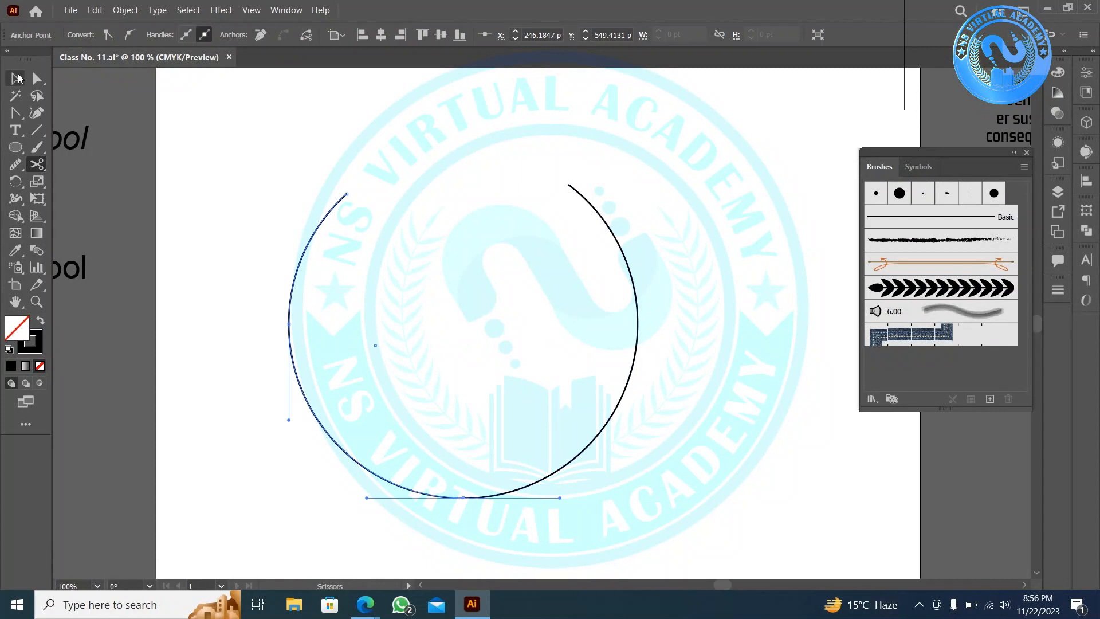
pyautogui.click(17, 78)
pyautogui.click(204, 169)
pyautogui.click(370, 347)
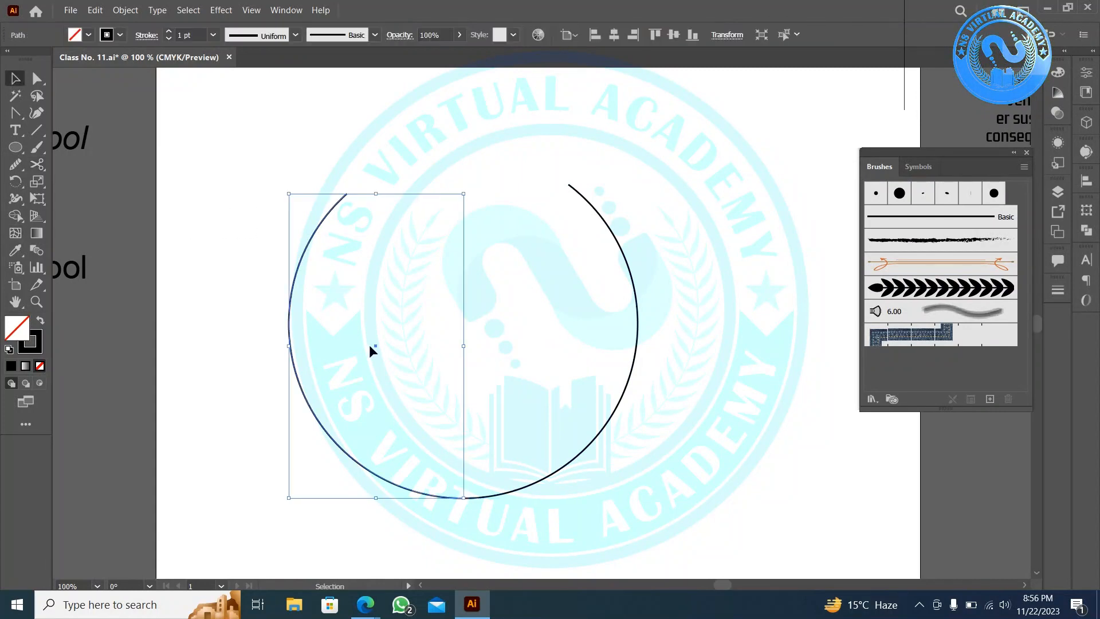
pyautogui.click(981, 288)
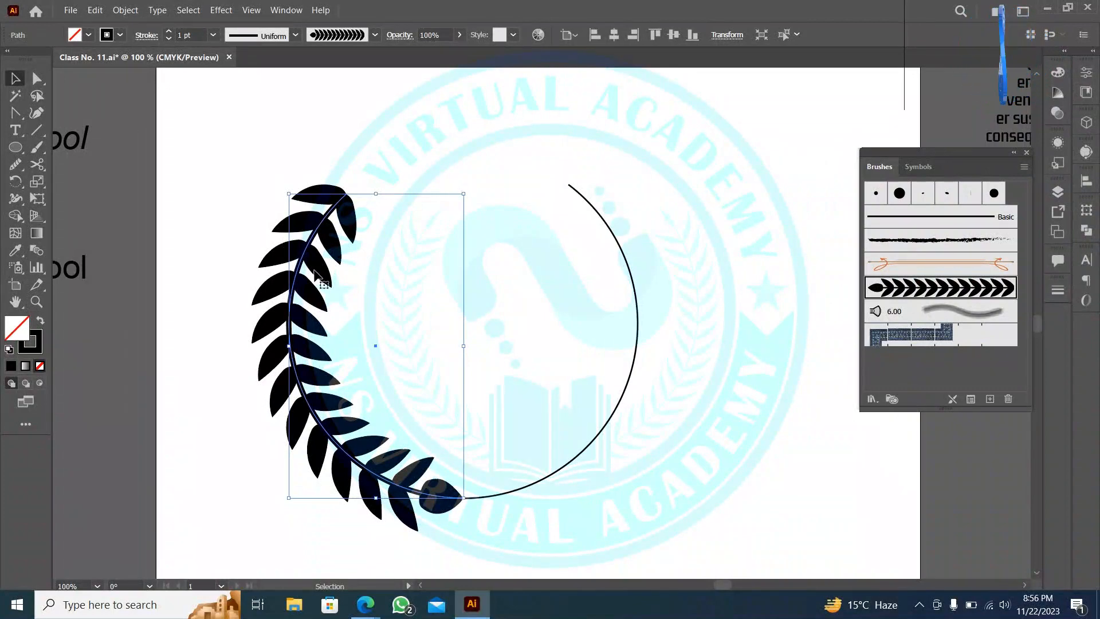
# - Try the Reflect settings on the leaf path, then cancel without reflecting
pyautogui.rightClick(316, 274)
pyautogui.moveTo(367, 482)
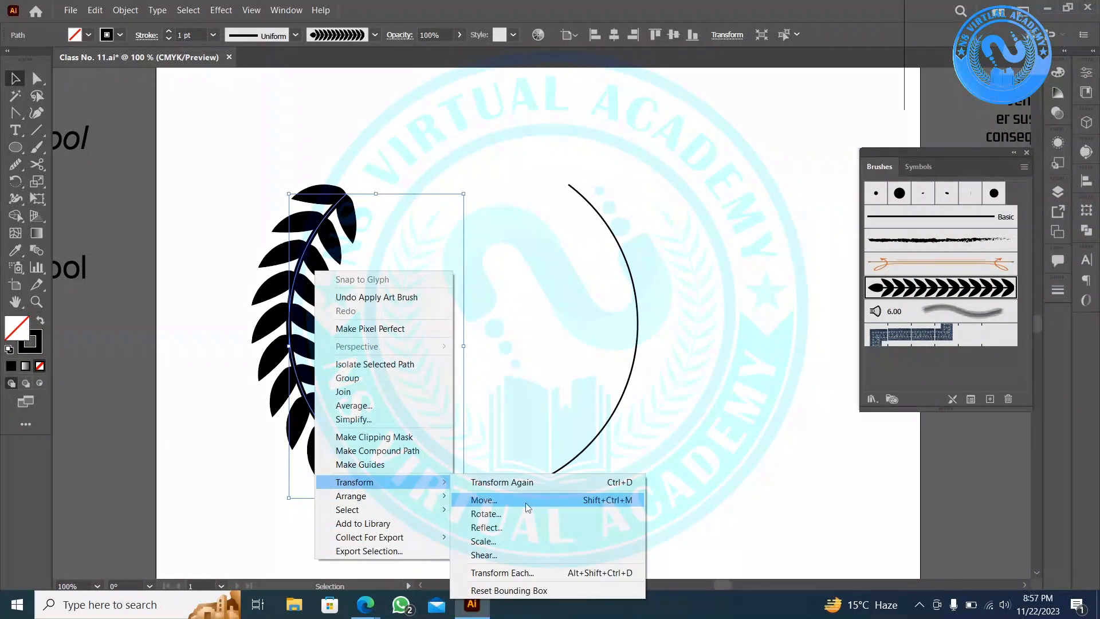
pyautogui.click(497, 526)
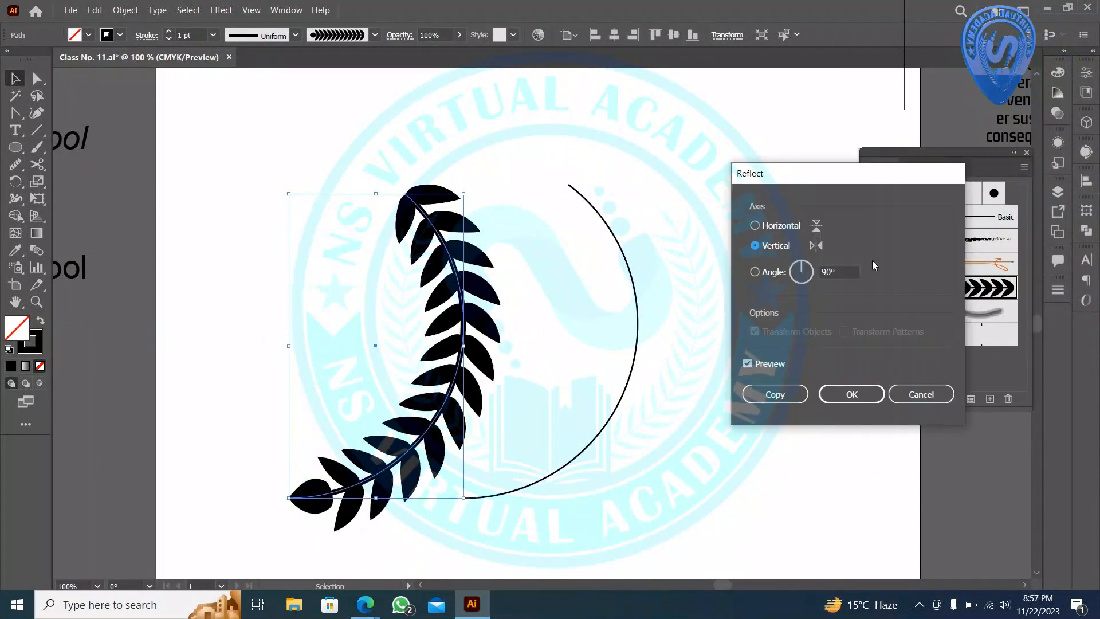
pyautogui.click(816, 227)
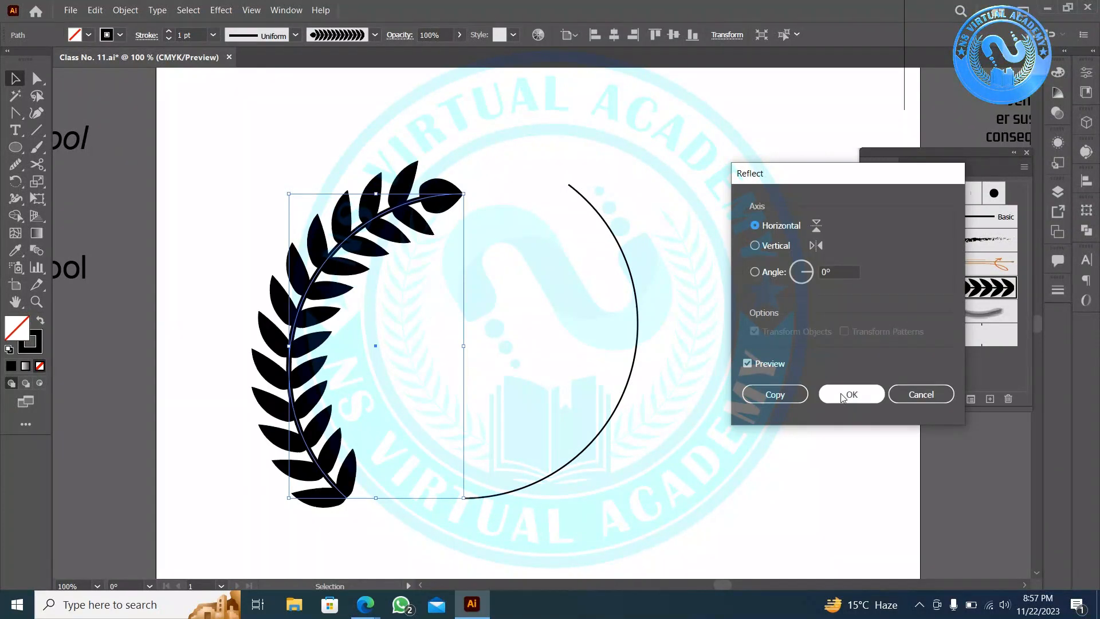
pyautogui.click(901, 396)
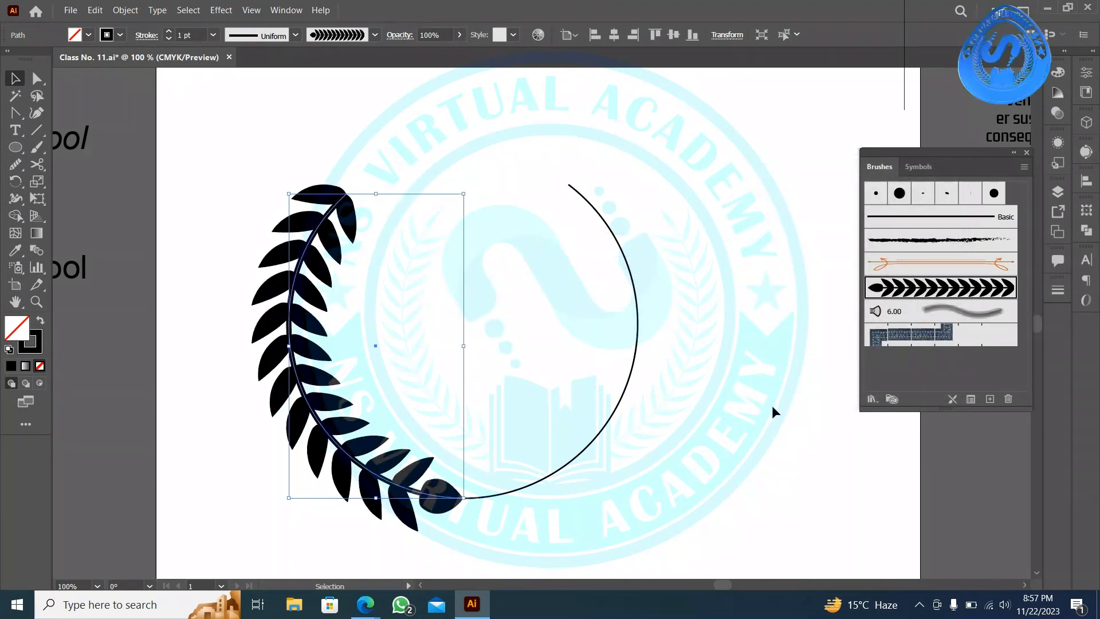
pyautogui.click(772, 404)
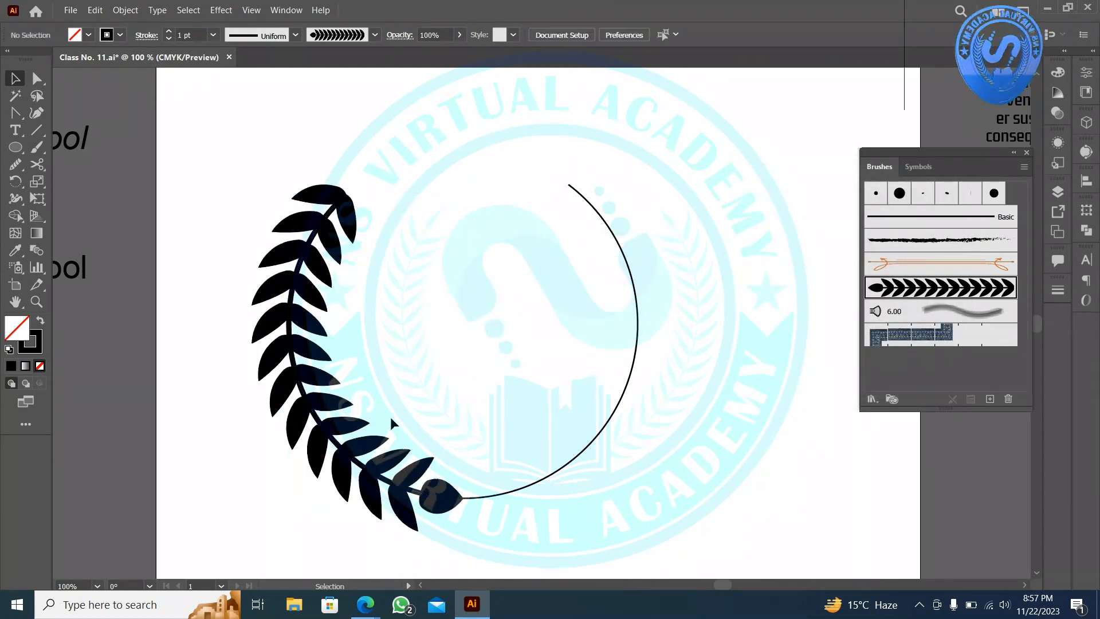
# - Apply the leaf brush to the whole arc and delete the old left leaf branch
pyautogui.click(582, 433)
pyautogui.click(924, 302)
pyautogui.click(765, 327)
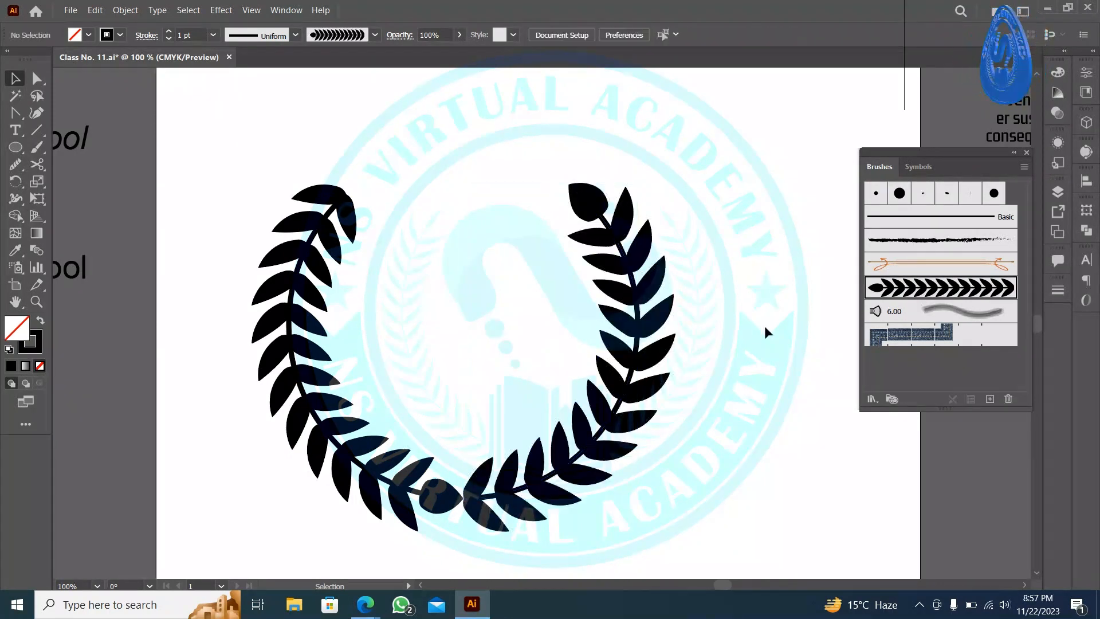
pyautogui.click(341, 452)
pyautogui.press('Delete')
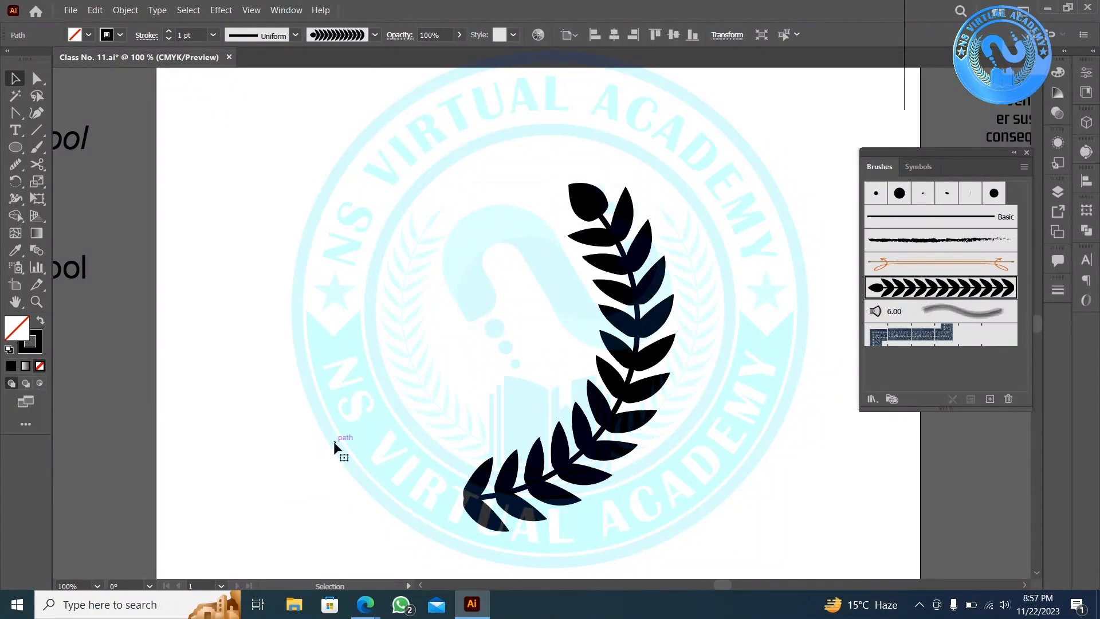
# - Make a vertically reflected copy of the leaf branch and drag it to the left side
pyautogui.click(583, 391)
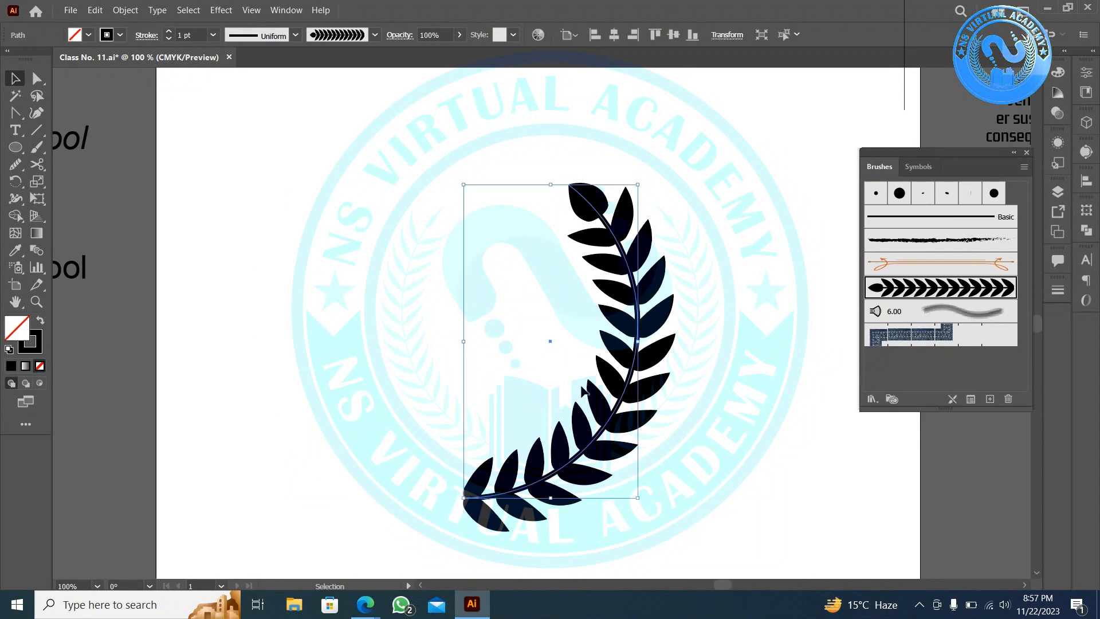
pyautogui.rightClick(600, 410)
pyautogui.moveTo(679, 331)
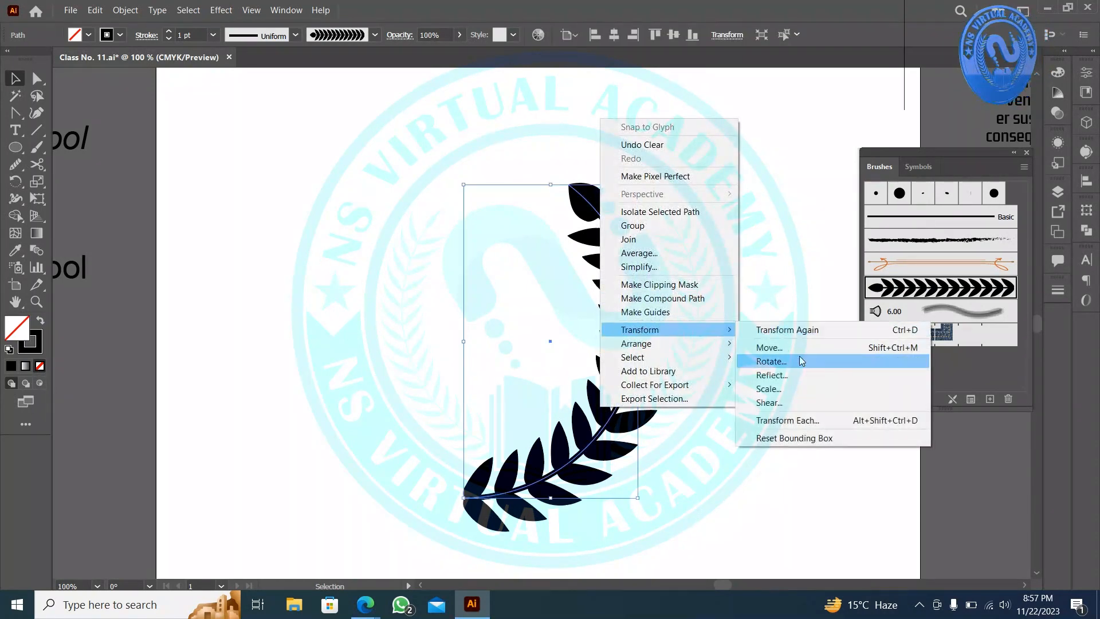
pyautogui.click(798, 376)
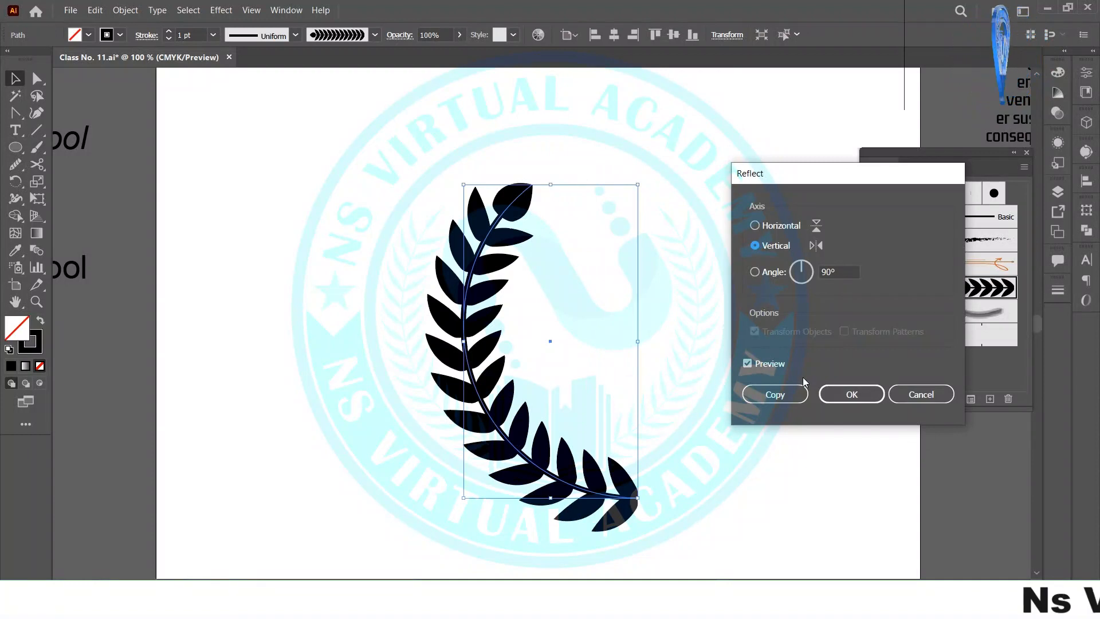
pyautogui.click(775, 394)
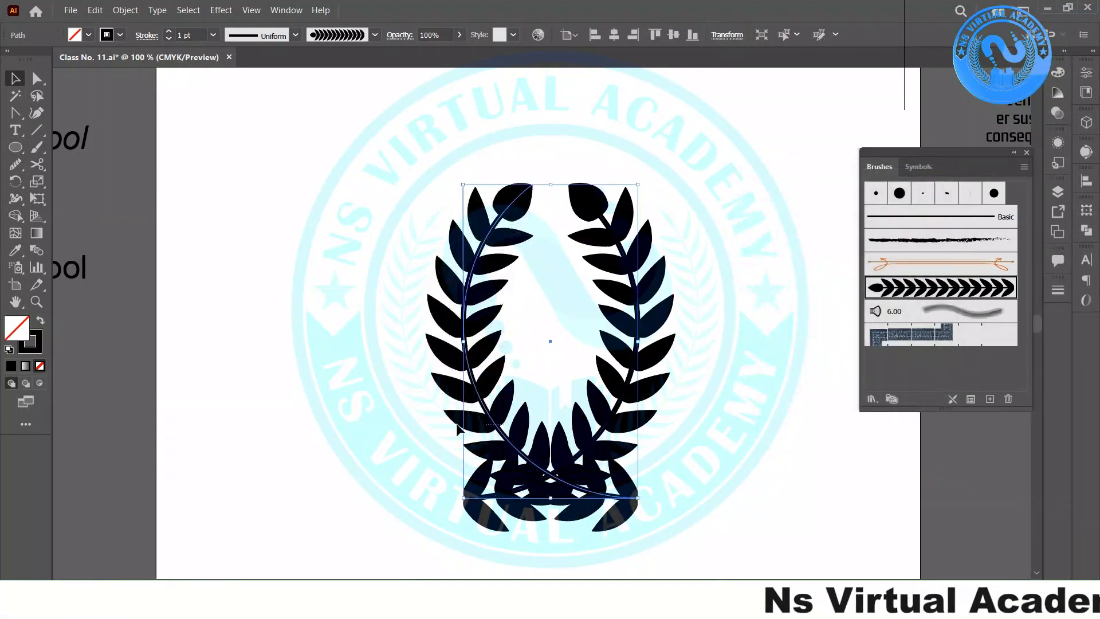
pyautogui.moveTo(479, 394); pyautogui.dragTo(303, 371)
# - Move the wreath up and right, and set the stroke colour to red
pyautogui.click(426, 345)
pyautogui.scroll(-2, 510, 443)
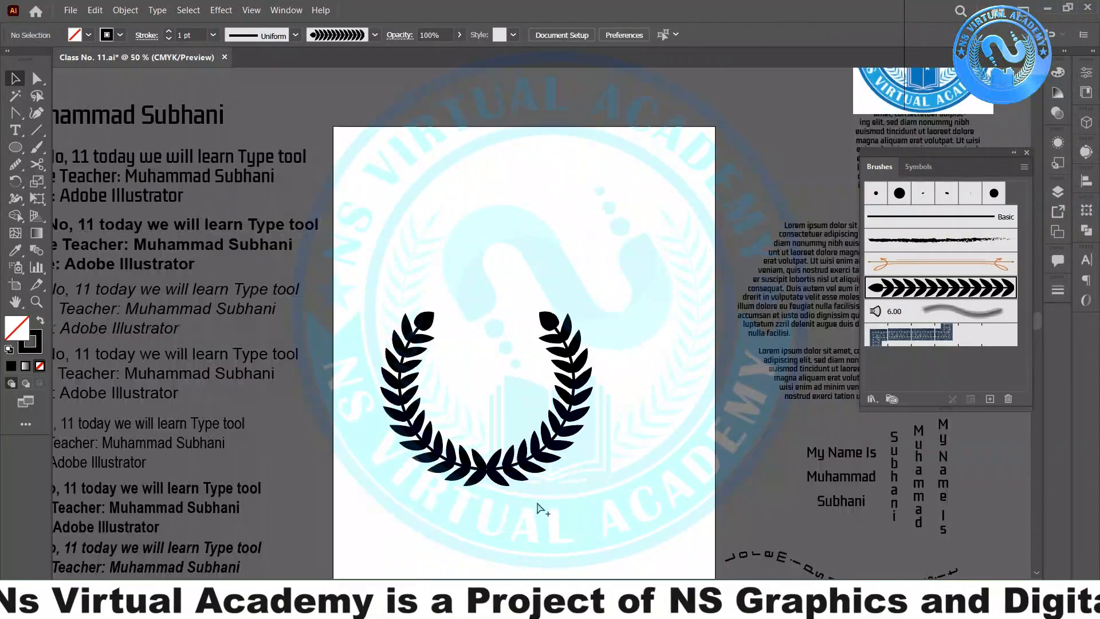
pyautogui.click(439, 326)
pyautogui.moveTo(405, 360); pyautogui.dragTo(443, 283)
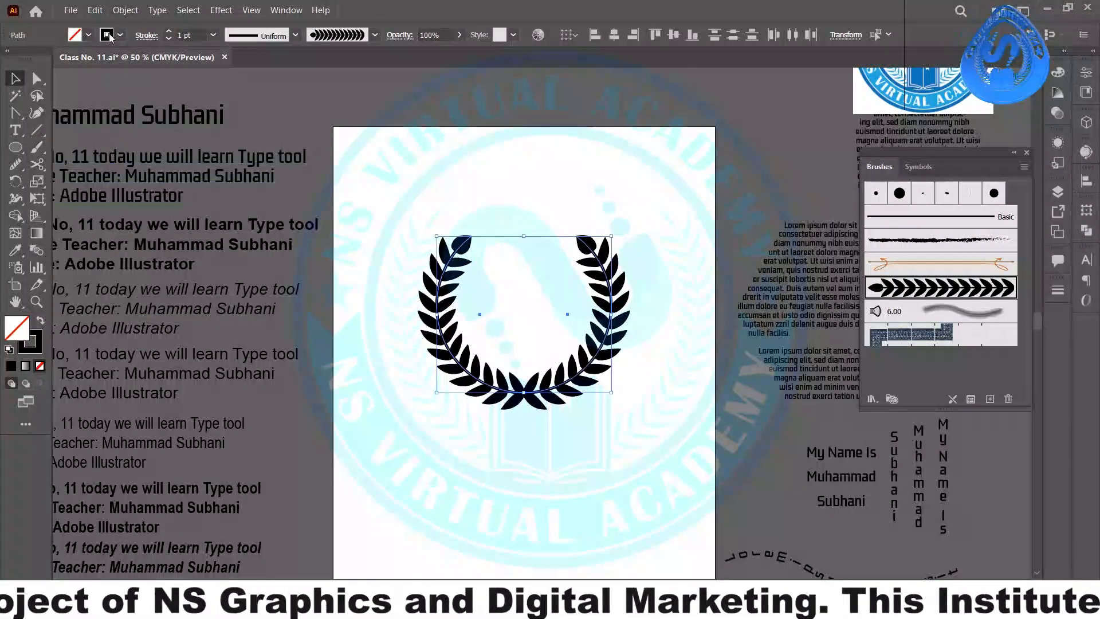
pyautogui.click(108, 35)
pyautogui.click(50, 59)
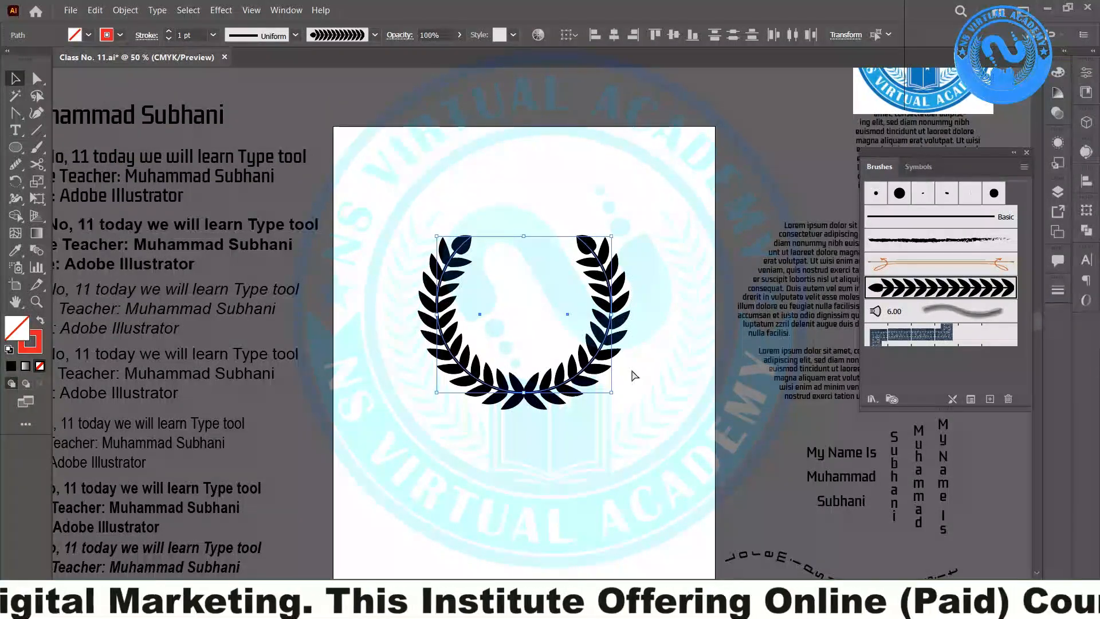
# - Hide the bounding box, then swap the wreath's fill and stroke and undo the swap
pyautogui.hotkey('ctrl', 'shift', 'b')
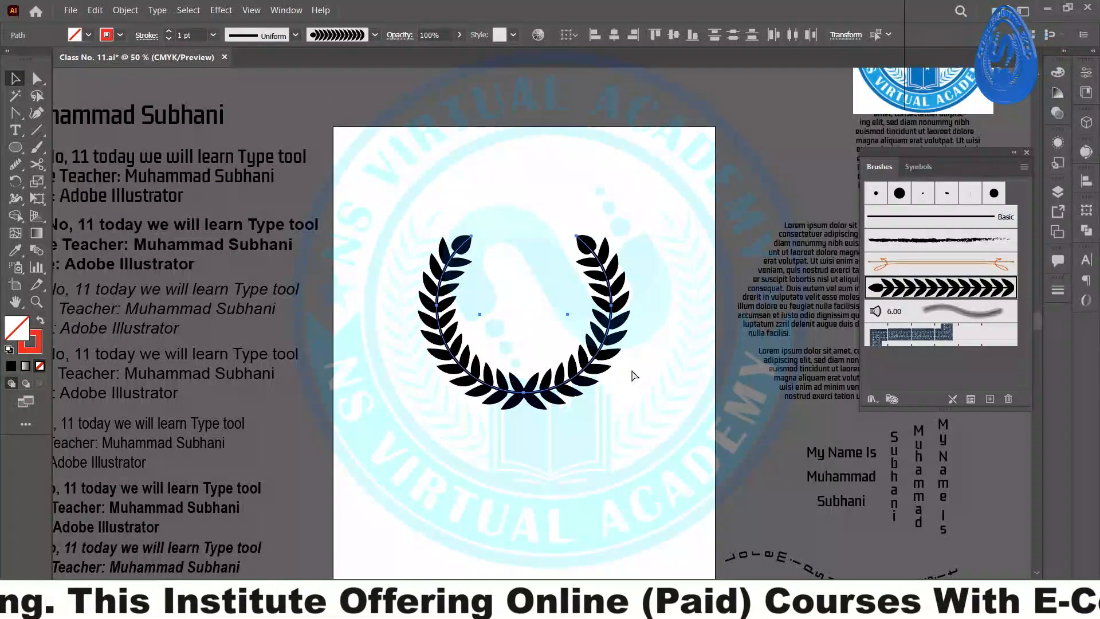
pyautogui.click(423, 244)
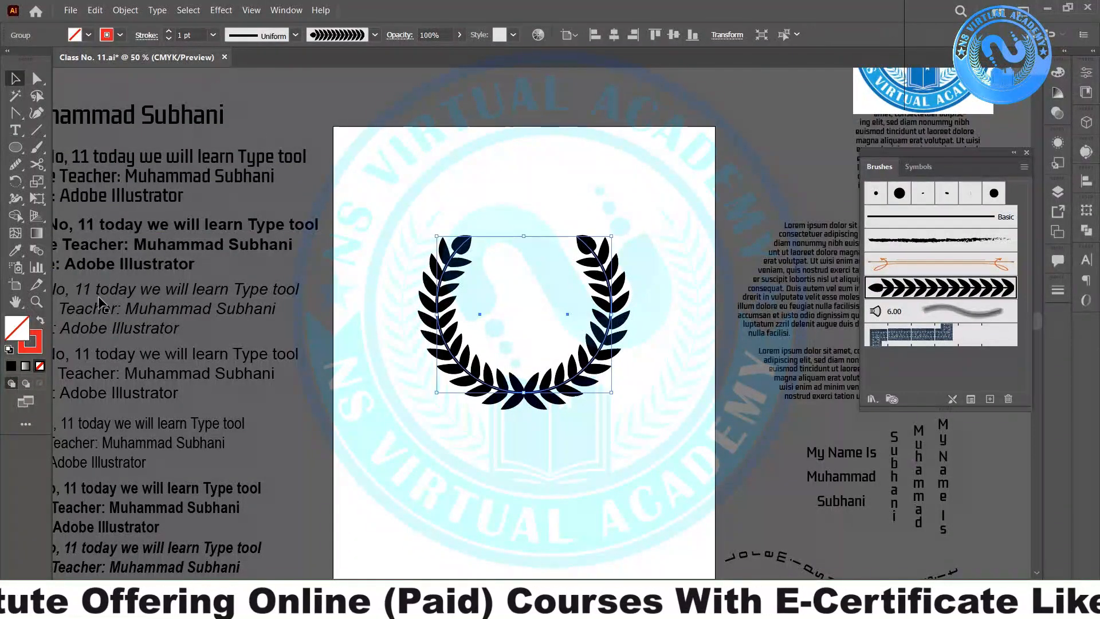
pyautogui.click(39, 322)
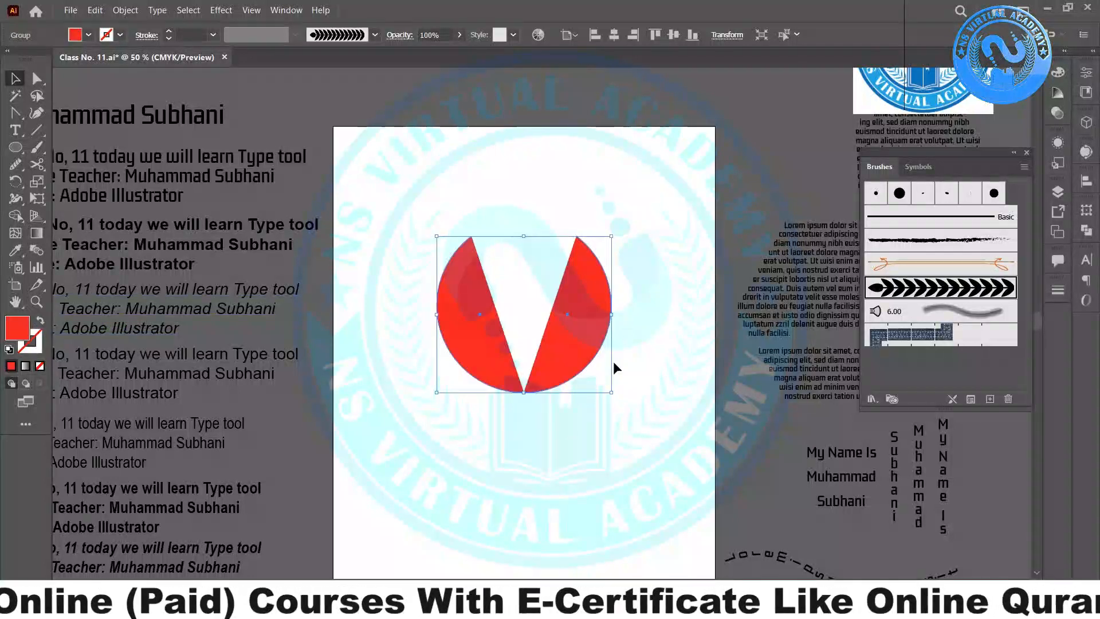
pyautogui.hotkey('ctrl', 'z')
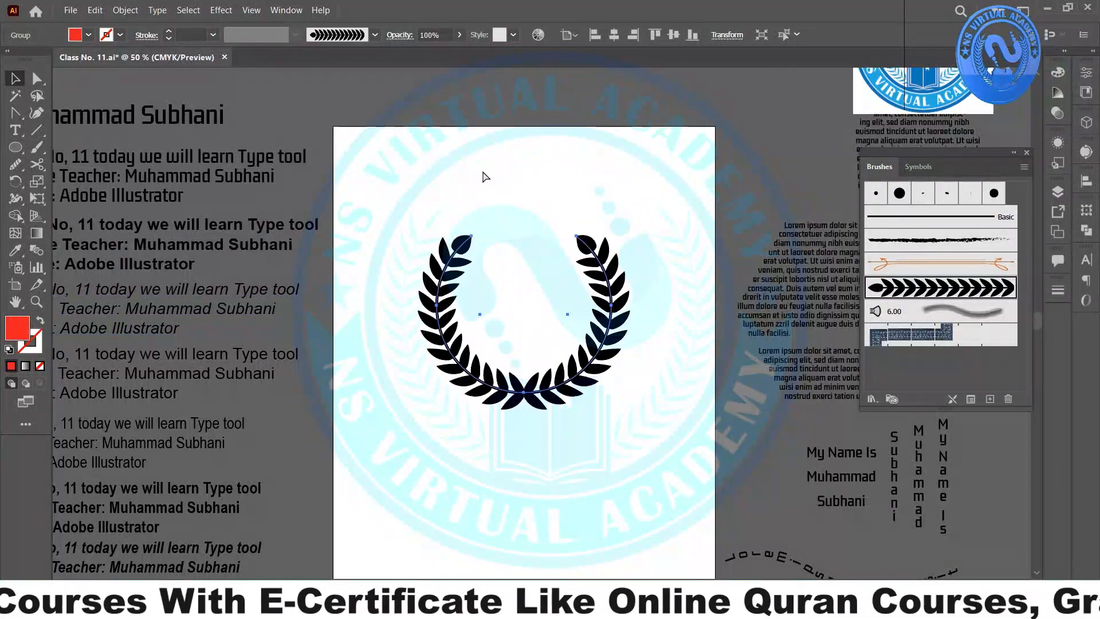
pyautogui.click(566, 155)
# - Marquee-select the whole laurel wreath and drag it off the artboard
pyautogui.scroll(2, 553, 450)
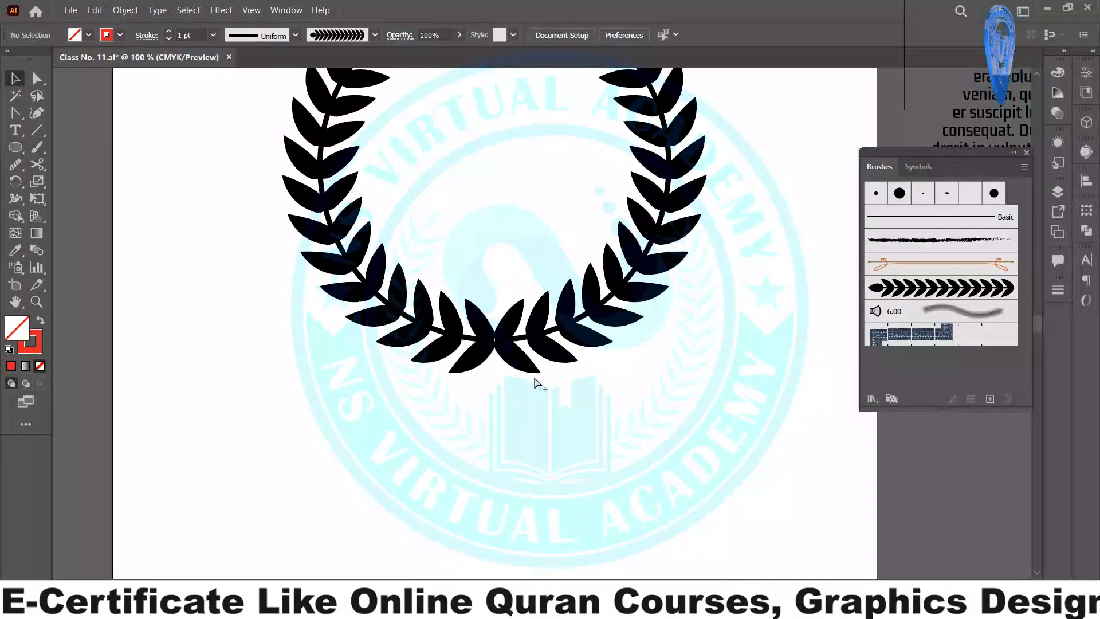
pyautogui.scroll(1, 534, 376)
pyautogui.scroll(-1, 533, 376)
pyautogui.scroll(-2, 534, 378)
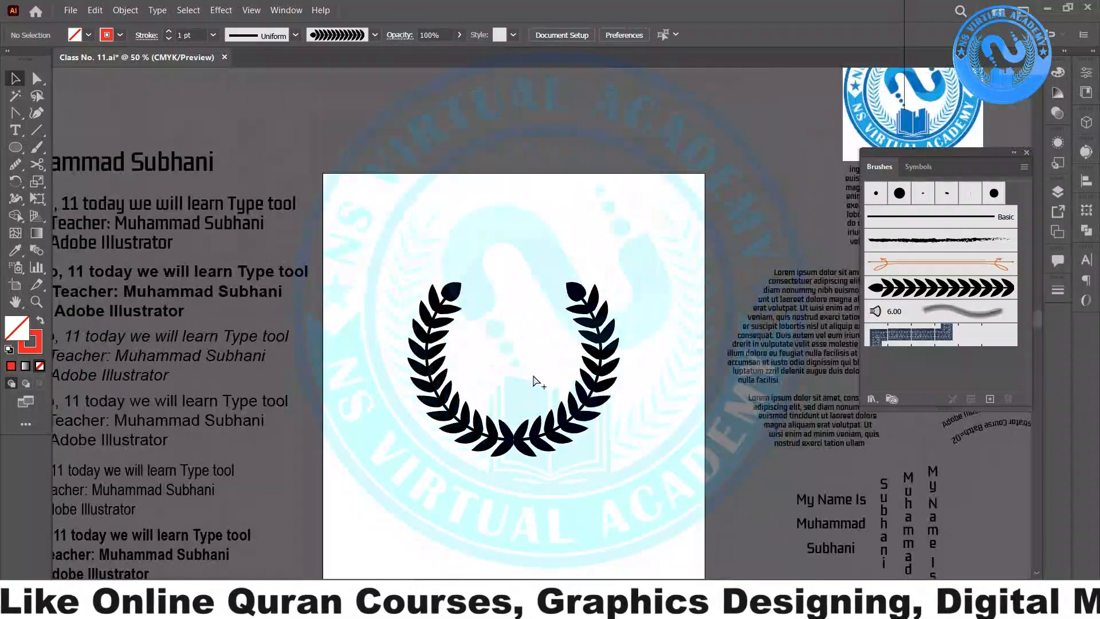
pyautogui.scroll(1, 534, 378)
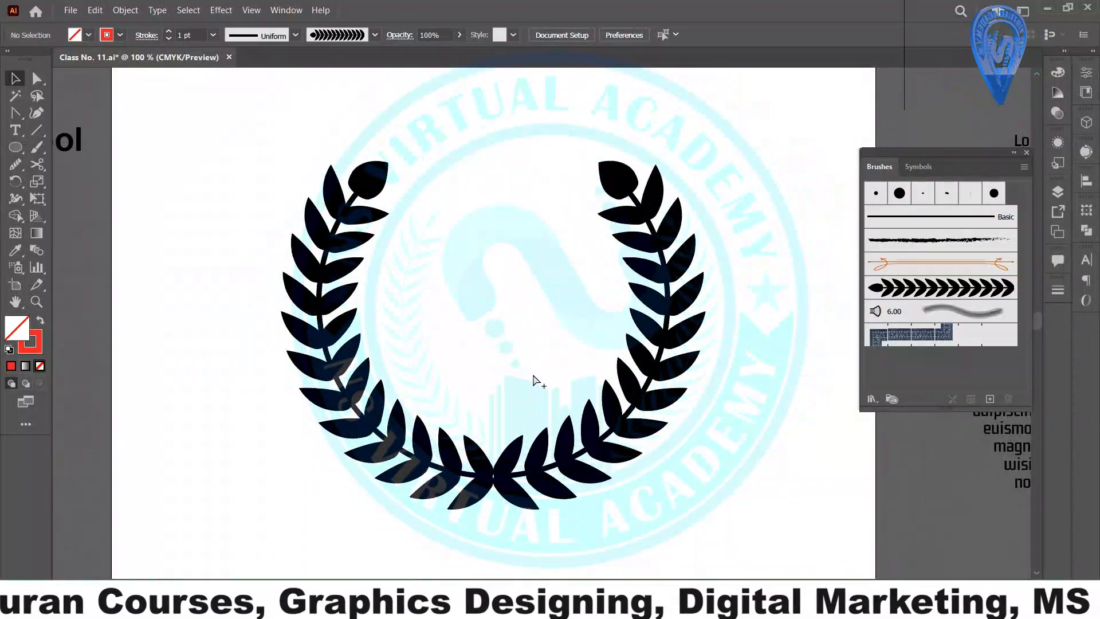
pyautogui.scroll(1, 533, 376)
pyautogui.scroll(-1, 533, 376)
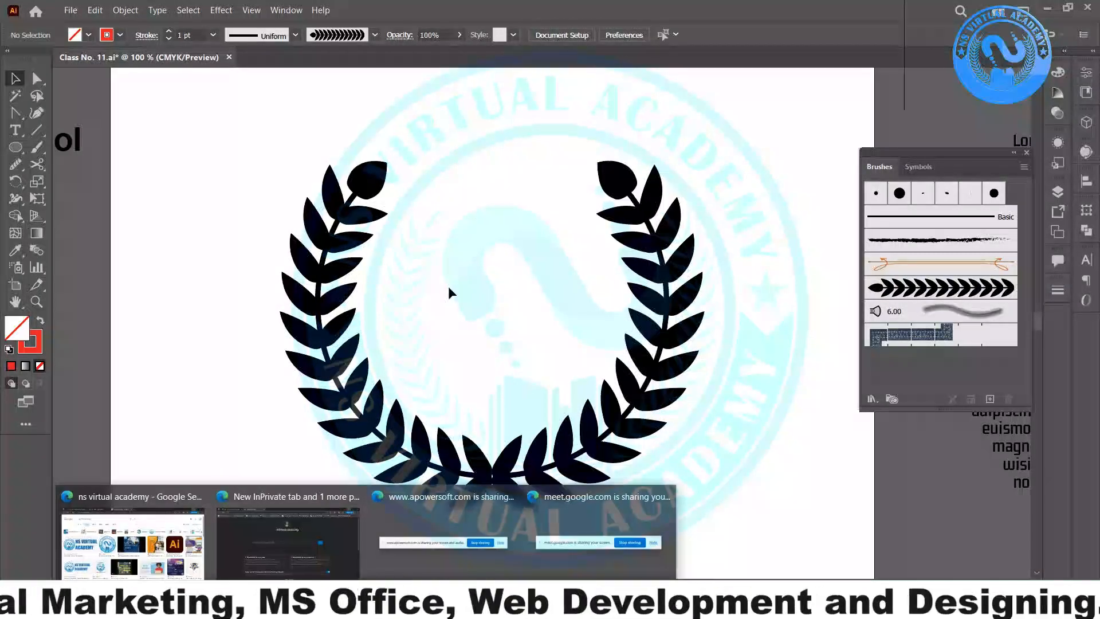
pyautogui.moveTo(208, 198)
pyautogui.mouseDown()
pyautogui.moveTo(644, 438)
pyautogui.moveTo(653, 421)
pyautogui.mouseUp()
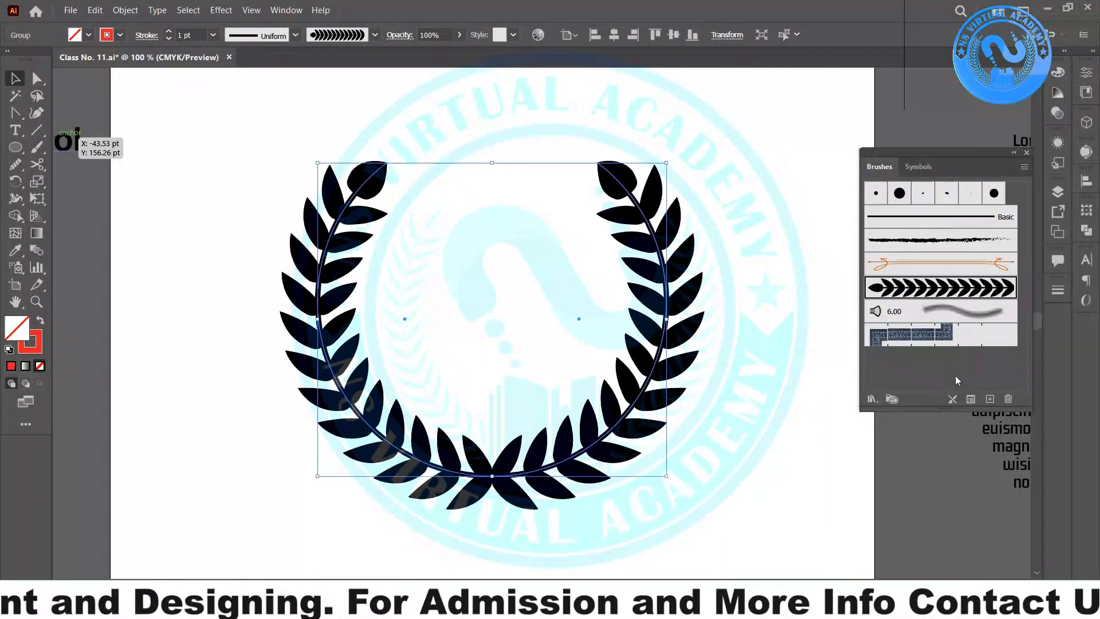
pyautogui.moveTo(626, 187)
pyautogui.mouseDown()
pyautogui.moveTo(452, 366)
pyautogui.moveTo(183, 456)
pyautogui.moveTo(487, 367)
pyautogui.moveTo(316, 74)
pyautogui.moveTo(252, 92)
pyautogui.mouseUp()
pyautogui.scroll(-3, 481, 373)
pyautogui.scroll(2, 552, 393)
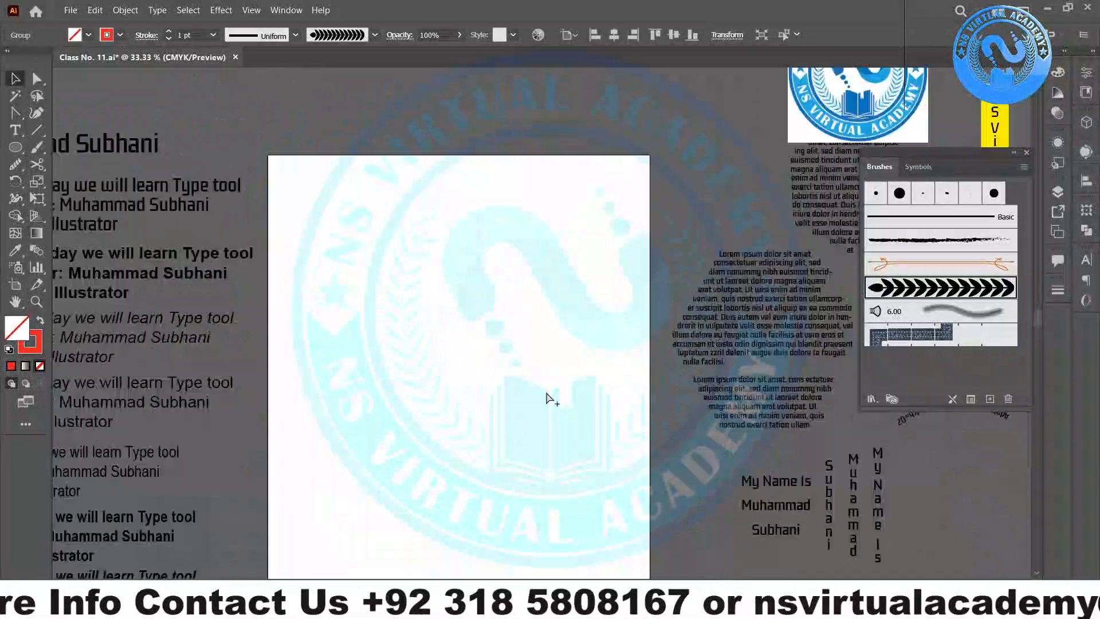
# - Create Calligraphic Brush 1 in the Brushes panel with 33° angle, 31% roundness and 30 pt size
pyautogui.click(989, 399)
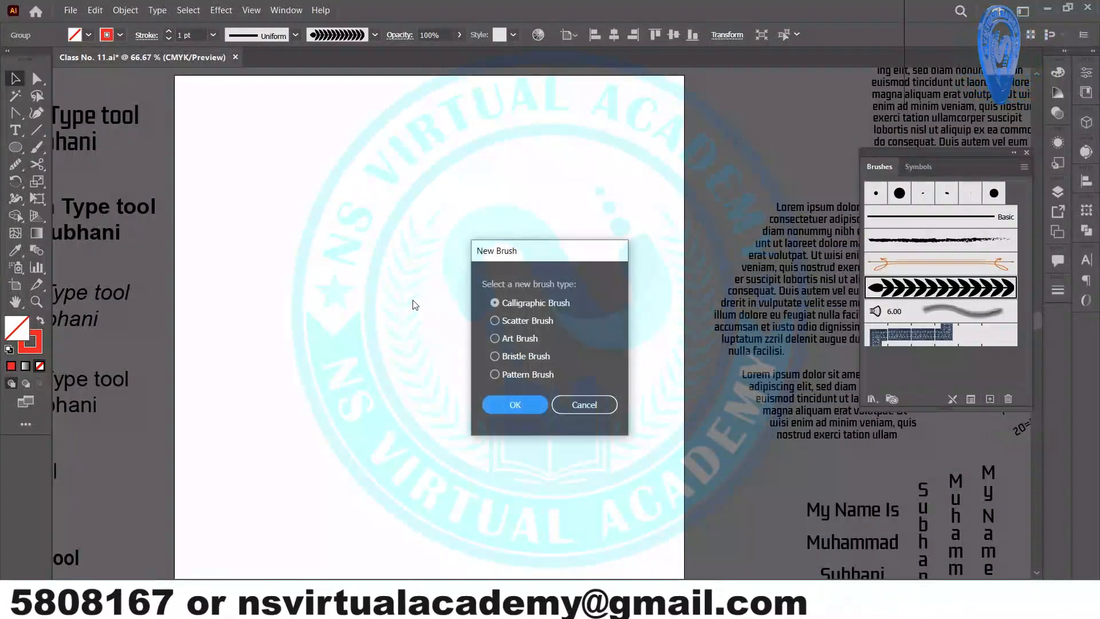
pyautogui.click(512, 344)
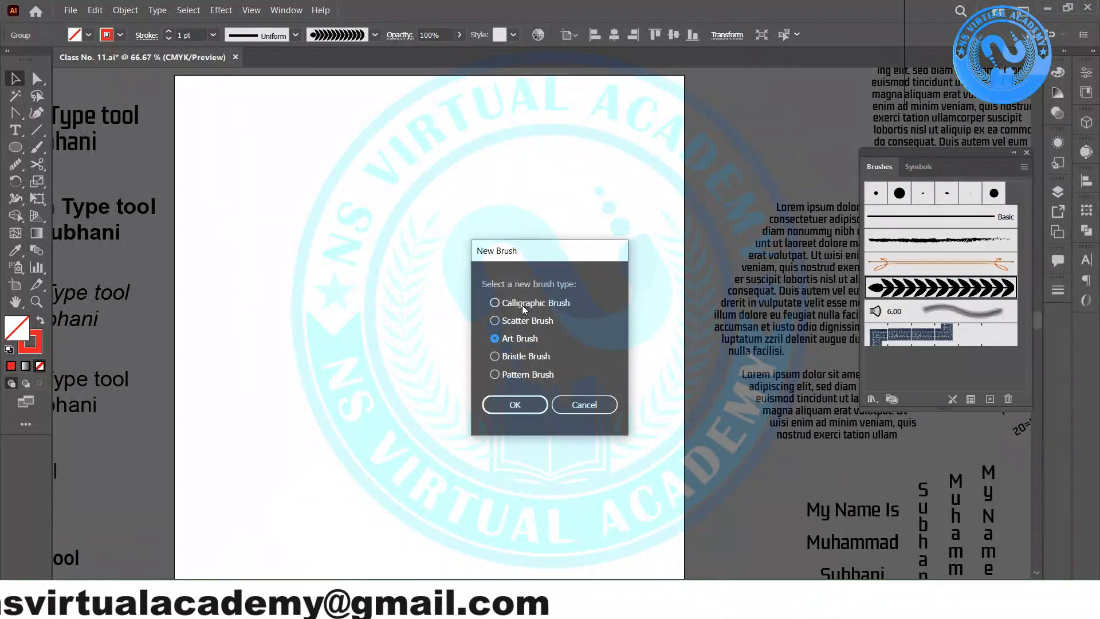
pyautogui.click(523, 304)
pyautogui.click(540, 406)
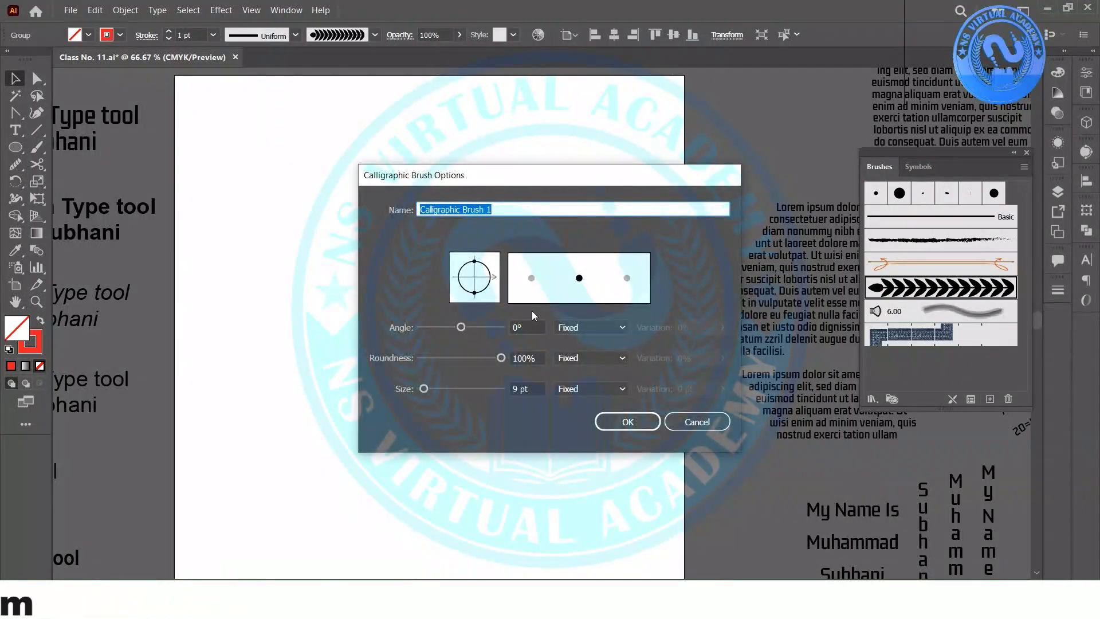
pyautogui.moveTo(458, 322); pyautogui.dragTo(468, 322)
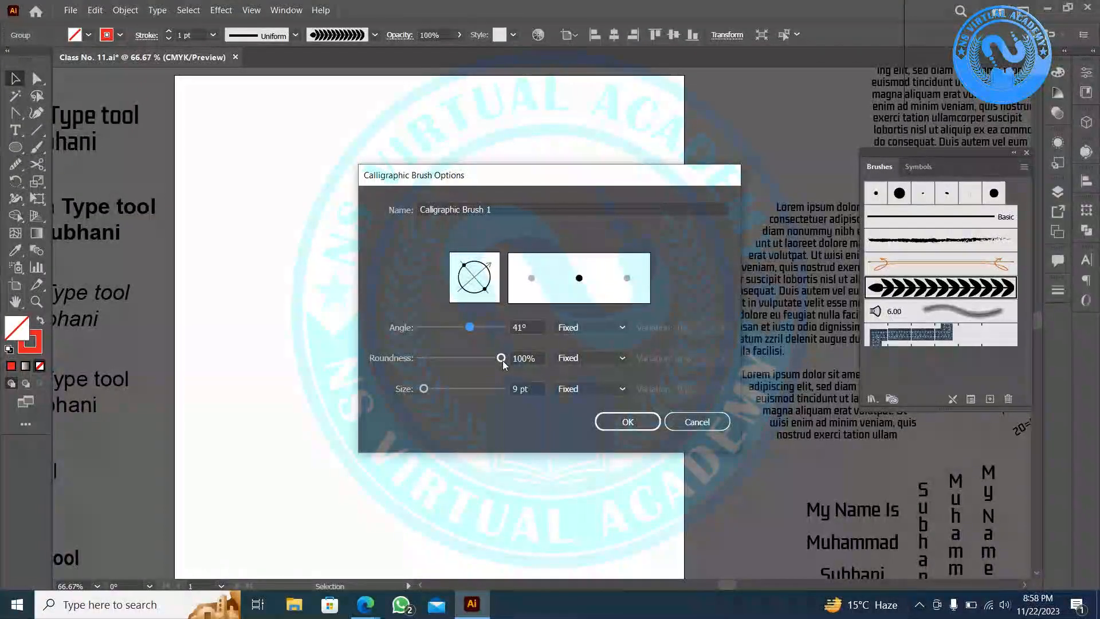
pyautogui.moveTo(500, 361); pyautogui.dragTo(496, 359)
pyautogui.moveTo(489, 363)
pyautogui.mouseDown()
pyautogui.moveTo(458, 360)
pyautogui.moveTo(468, 328)
pyautogui.moveTo(433, 389)
pyautogui.mouseUp()
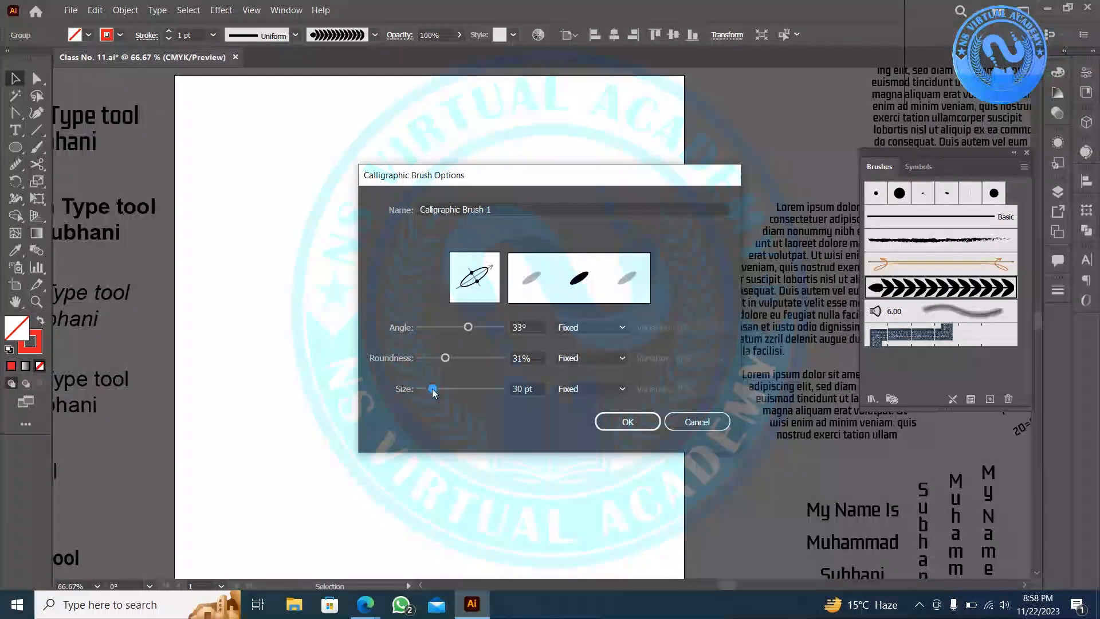
pyautogui.click(625, 422)
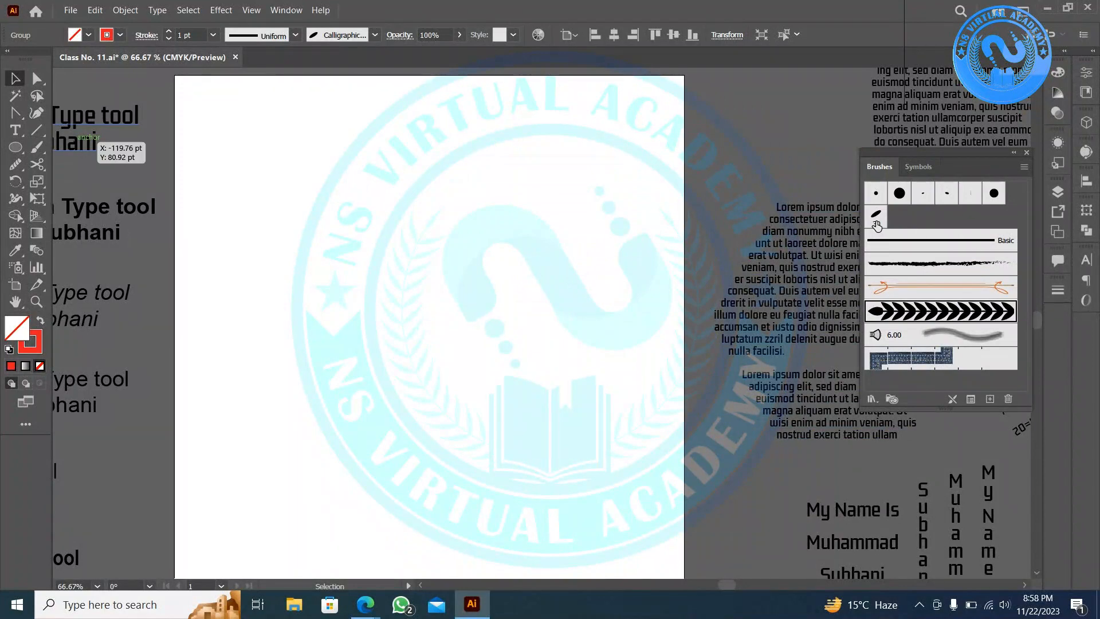
# - Pick the 30 pt calligraphic brush, draw trial red strokes and undo them
pyautogui.click(875, 221)
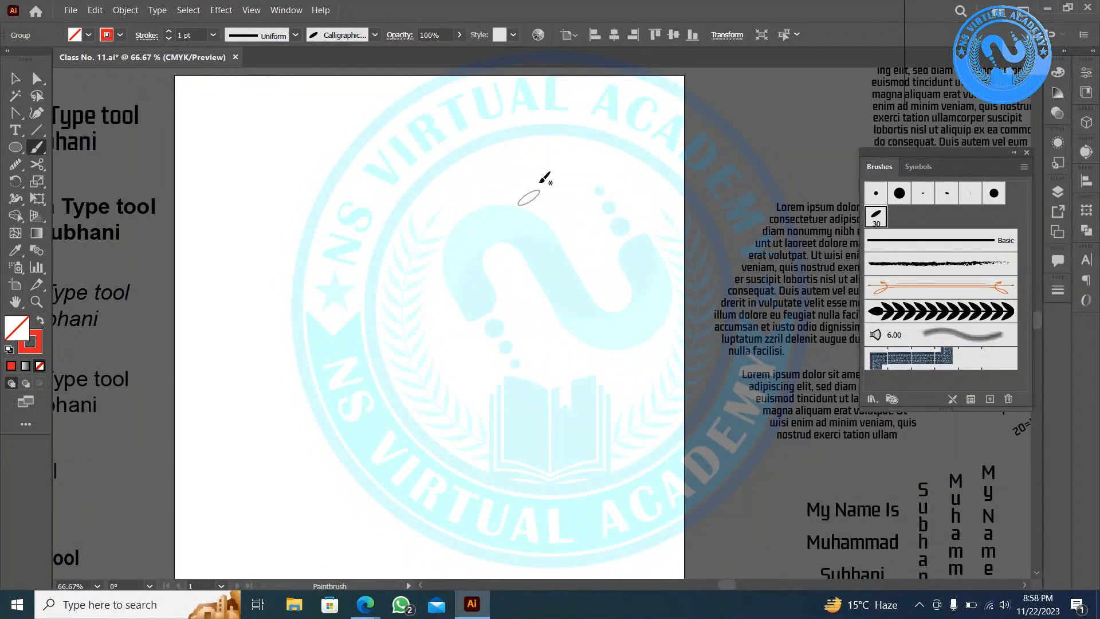
pyautogui.moveTo(635, 372)
pyautogui.mouseDown()
pyautogui.moveTo(527, 353)
pyautogui.moveTo(512, 172)
pyautogui.mouseUp()
pyautogui.moveTo(551, 440); pyautogui.dragTo(571, 444)
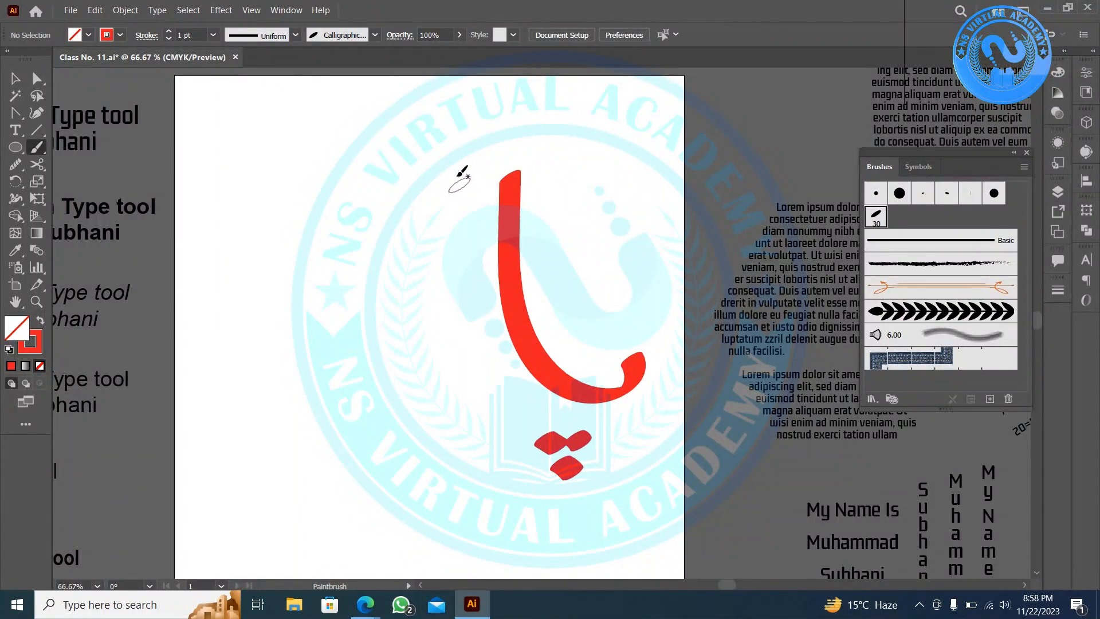
pyautogui.moveTo(457, 178)
pyautogui.mouseDown()
pyautogui.moveTo(466, 311)
pyautogui.moveTo(421, 310)
pyautogui.mouseUp()
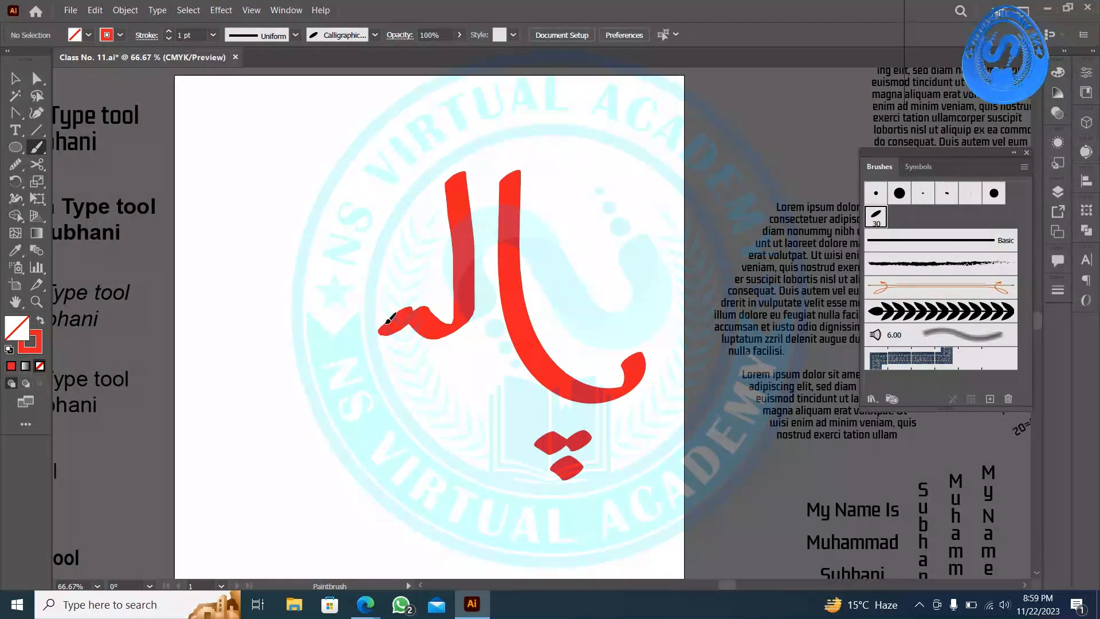
pyautogui.moveTo(335, 337)
pyautogui.mouseDown()
pyautogui.moveTo(363, 135)
pyautogui.moveTo(368, 172)
pyautogui.mouseUp()
pyautogui.hotkey('ctrl', 'z')
pyautogui.hotkey('ctrl', 'z')
pyautogui.hotkey('ctrl', 'z')
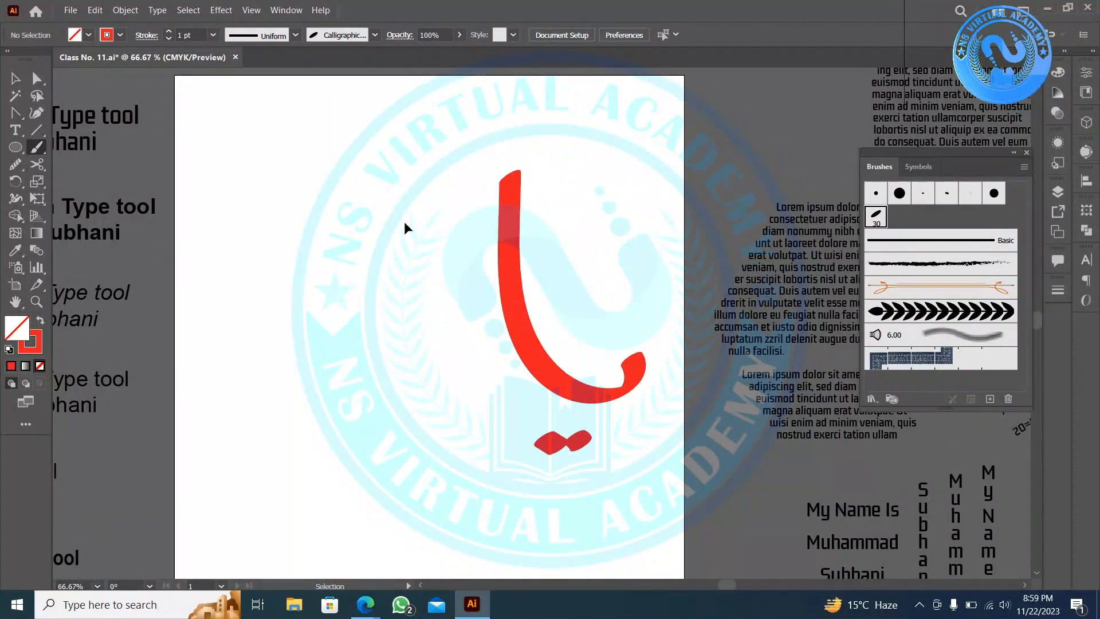
pyautogui.hotkey('ctrl', 'z')
pyautogui.hotkey('ctrl', 'z')
pyautogui.press('b')
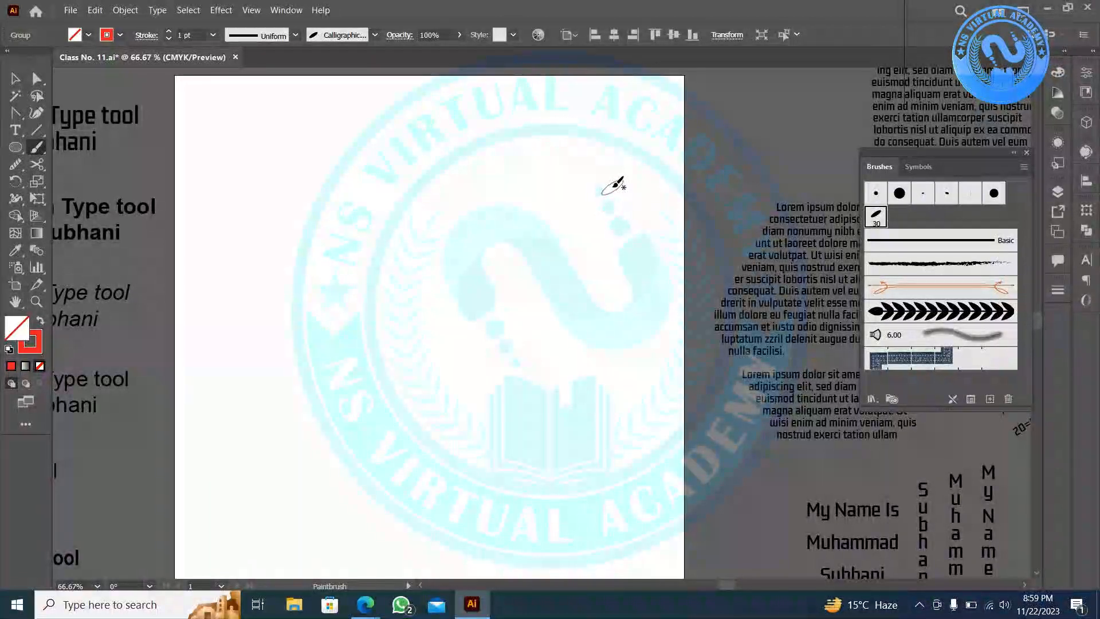
# - Draw the tall first letter hooking left, with its dot below, redoing failed attempts
pyautogui.moveTo(616, 184); pyautogui.dragTo(631, 382)
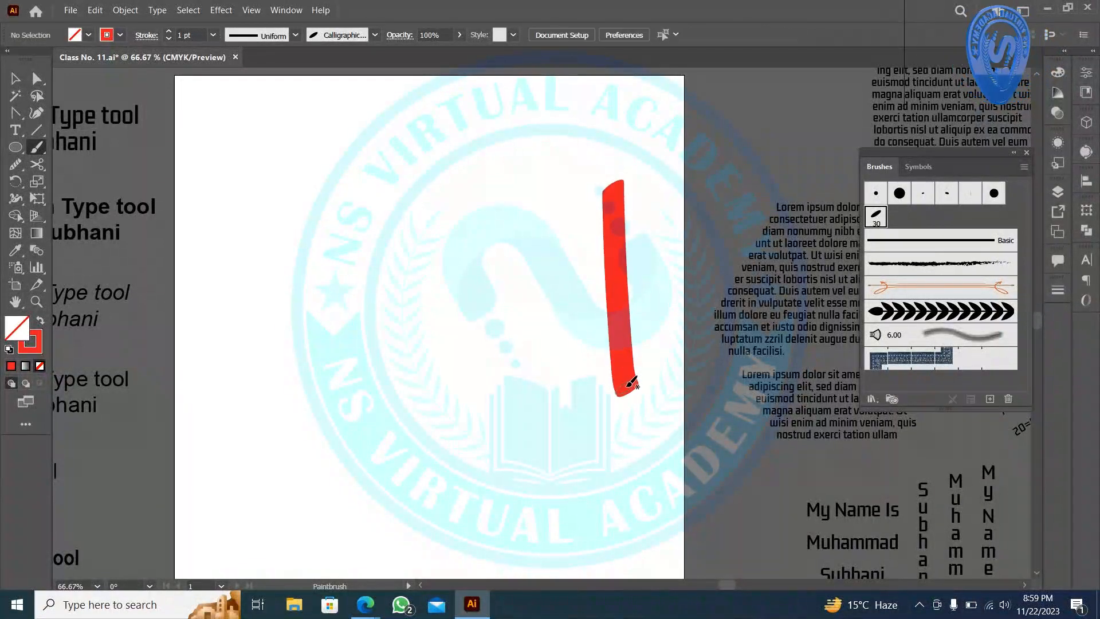
pyautogui.hotkey('ctrl', 'z')
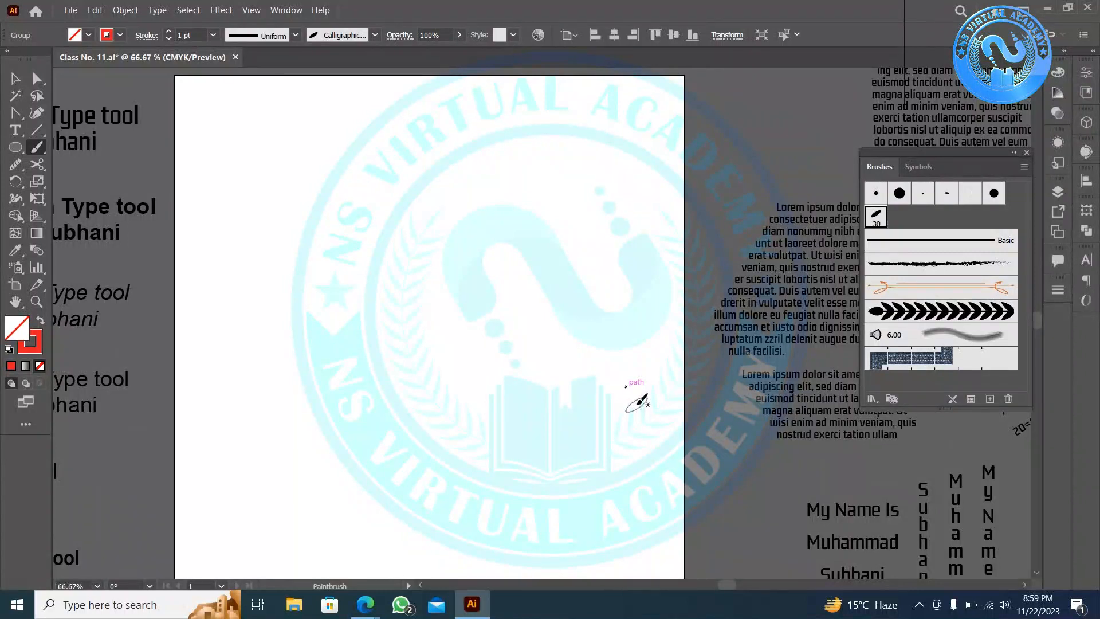
pyautogui.moveTo(626, 386)
pyautogui.mouseDown()
pyautogui.moveTo(635, 448)
pyautogui.moveTo(562, 352)
pyautogui.mouseUp()
pyautogui.hotkey('ctrl', 'z')
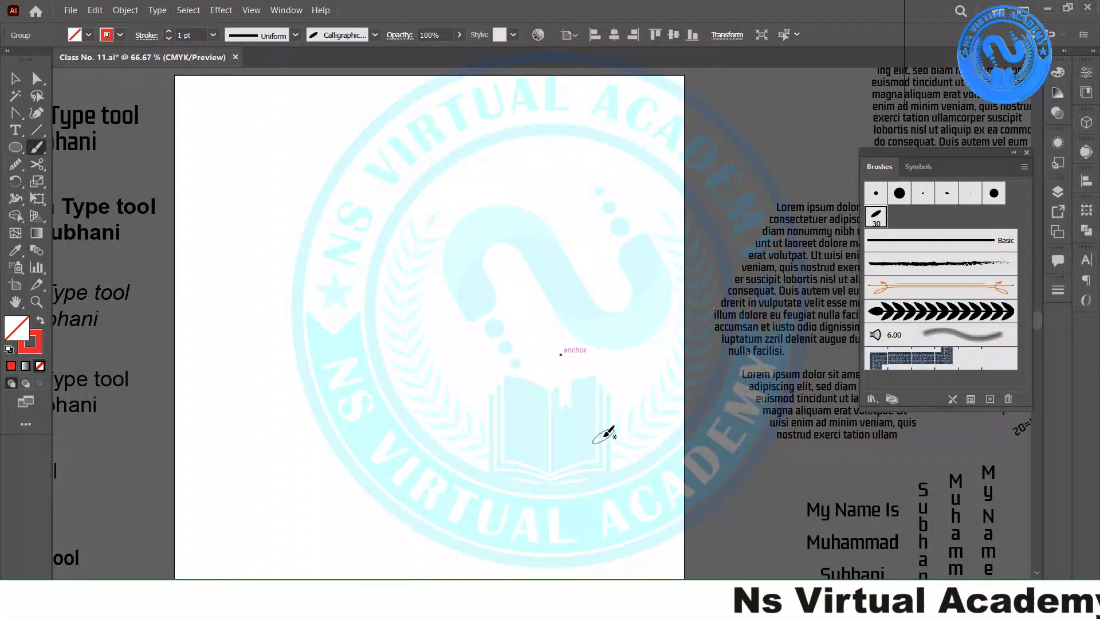
pyautogui.moveTo(626, 387)
pyautogui.mouseDown()
pyautogui.moveTo(558, 391)
pyautogui.moveTo(557, 262)
pyautogui.mouseUp()
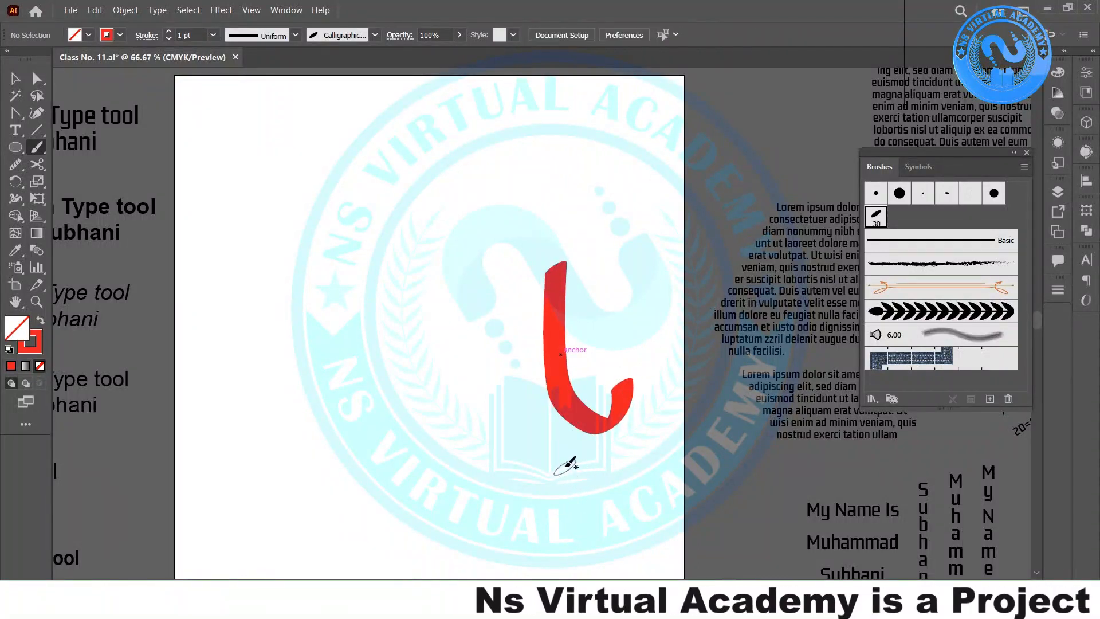
pyautogui.moveTo(555, 473); pyautogui.dragTo(585, 485)
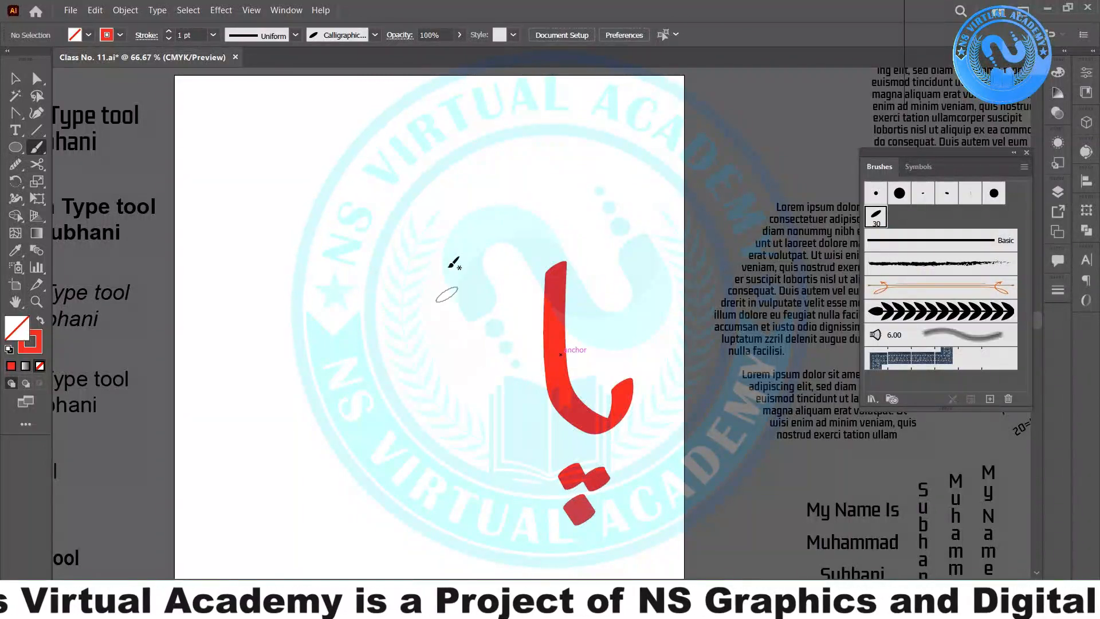
# - Paint the kaf diagonal, the following letters, and the noon bowl with its dot
pyautogui.moveTo(634, 166)
pyautogui.mouseDown()
pyautogui.moveTo(608, 199)
pyautogui.moveTo(313, 394)
pyautogui.mouseUp()
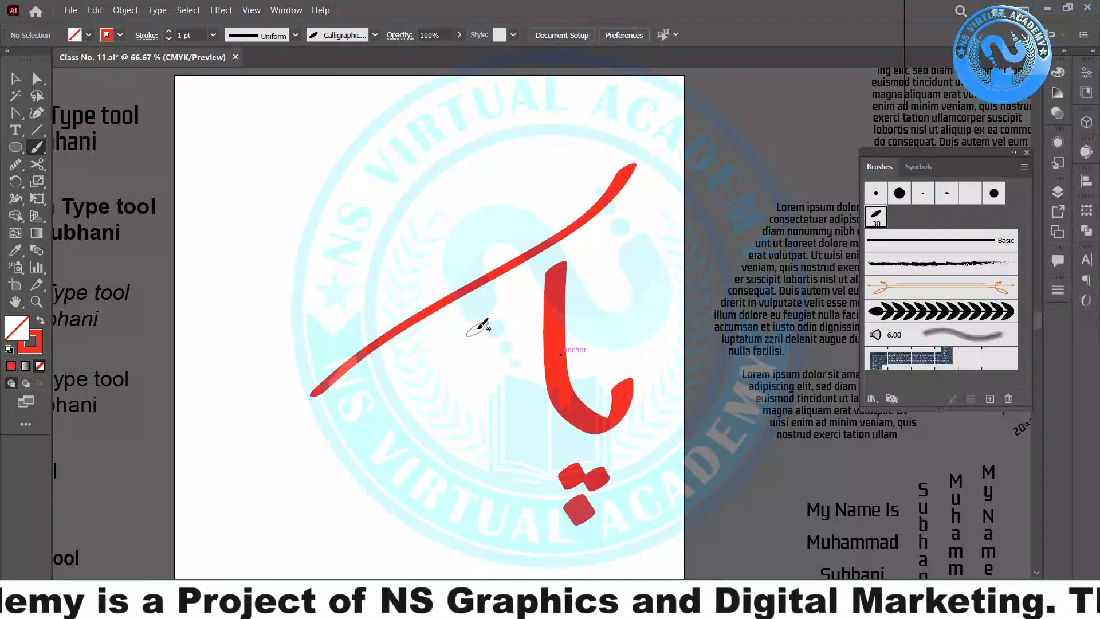
pyautogui.hotkey('ctrl', 'z')
pyautogui.moveTo(631, 170)
pyautogui.mouseDown()
pyautogui.moveTo(499, 285)
pyautogui.moveTo(507, 388)
pyautogui.moveTo(417, 422)
pyautogui.moveTo(402, 415)
pyautogui.moveTo(350, 434)
pyautogui.moveTo(345, 262)
pyautogui.mouseUp()
pyautogui.moveTo(369, 344); pyautogui.dragTo(413, 341)
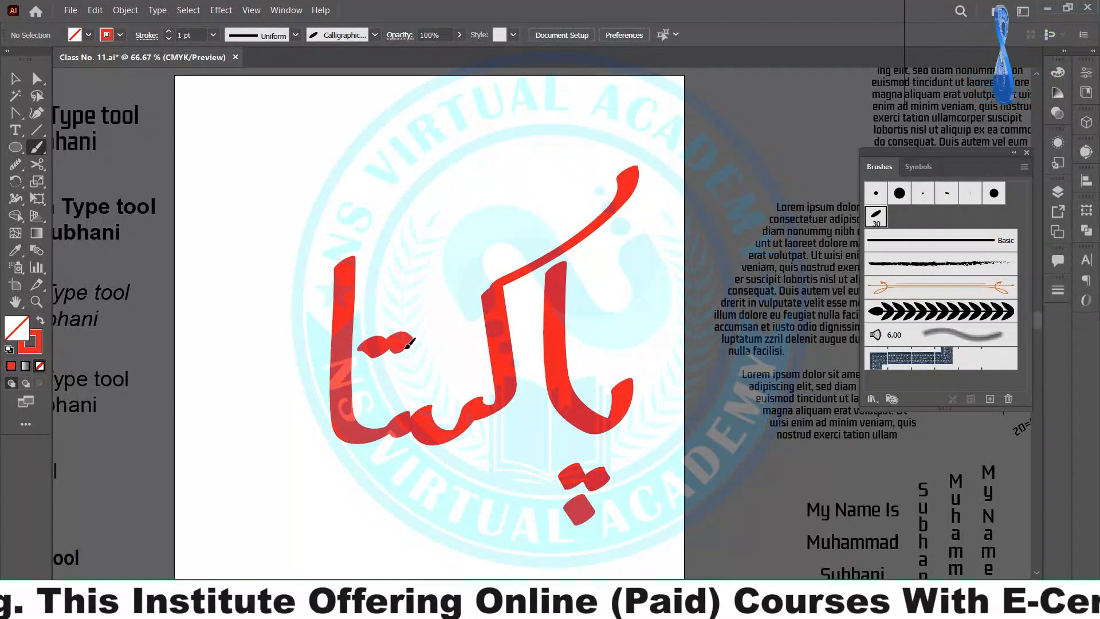
pyautogui.moveTo(263, 347)
pyautogui.mouseDown()
pyautogui.moveTo(275, 436)
pyautogui.moveTo(246, 329)
pyautogui.mouseUp()
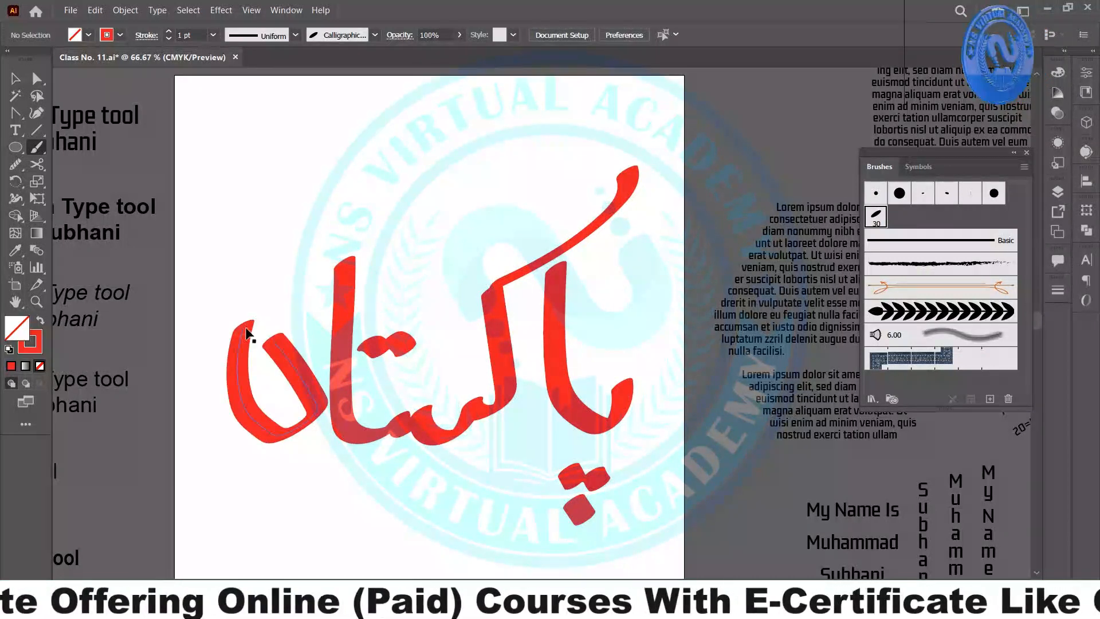
pyautogui.hotkey('ctrl', 'z')
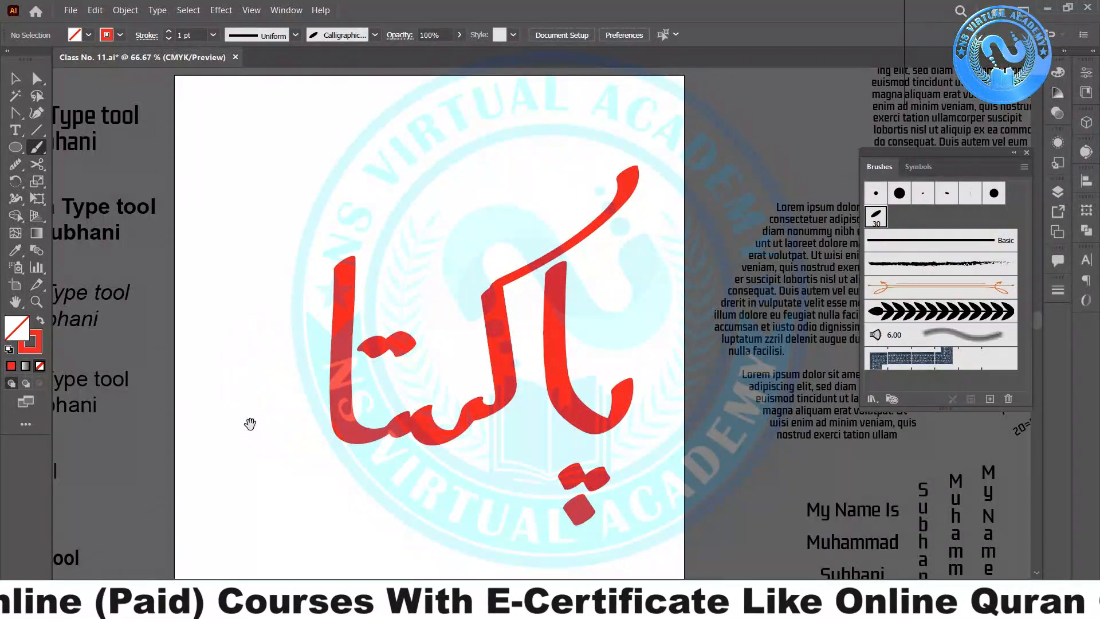
pyautogui.moveTo(353, 445); pyautogui.dragTo(488, 443)
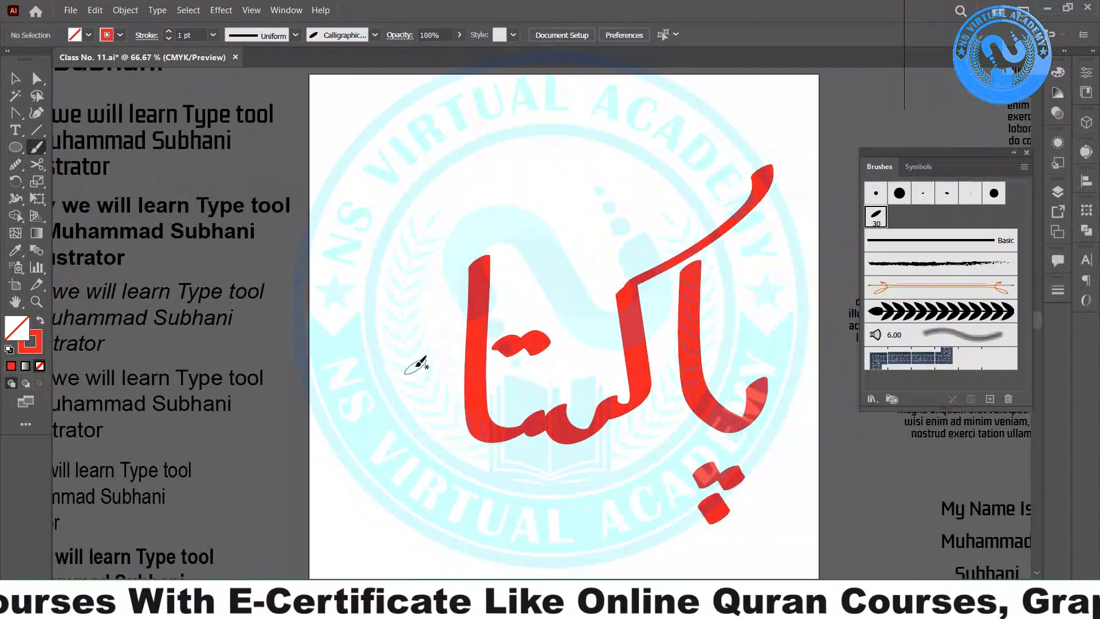
pyautogui.moveTo(418, 364); pyautogui.dragTo(438, 377)
pyautogui.moveTo(446, 430)
pyautogui.mouseDown()
pyautogui.moveTo(298, 416)
pyautogui.moveTo(295, 366)
pyautogui.mouseUp()
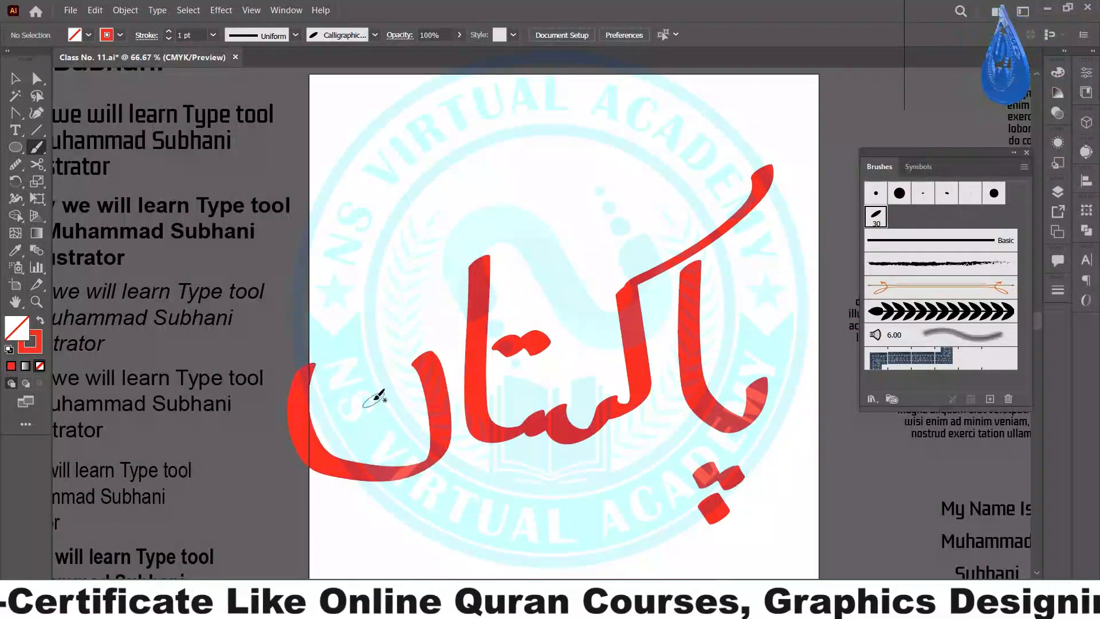
pyautogui.moveTo(354, 399); pyautogui.dragTo(371, 408)
# - Select the red lettering, scale it down and move it higher on the artboard
pyautogui.click(15, 78)
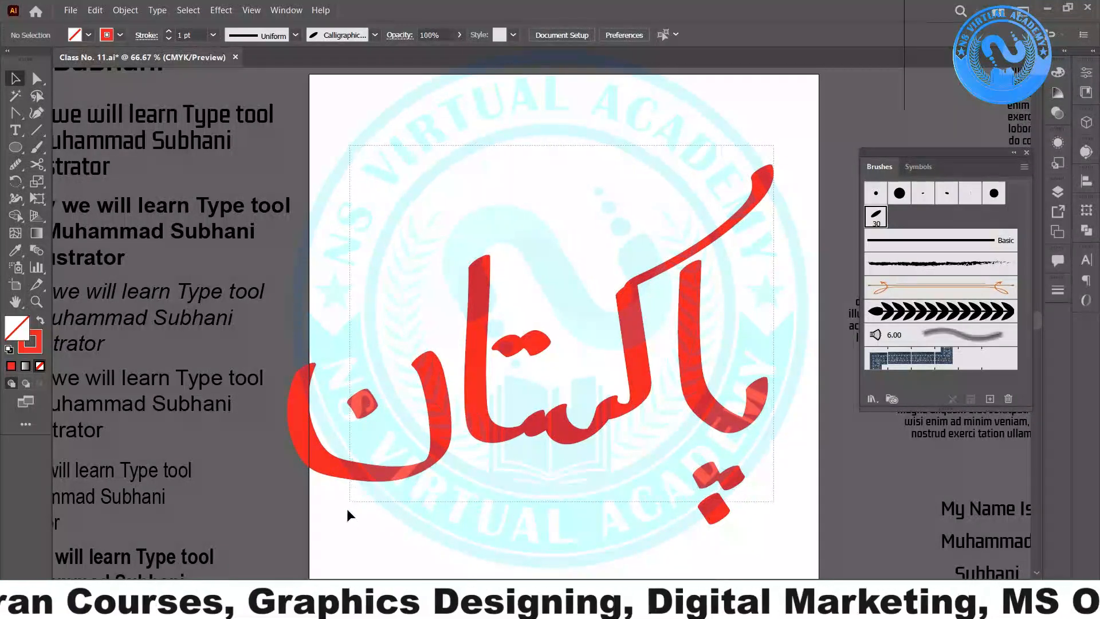
pyautogui.click(401, 477)
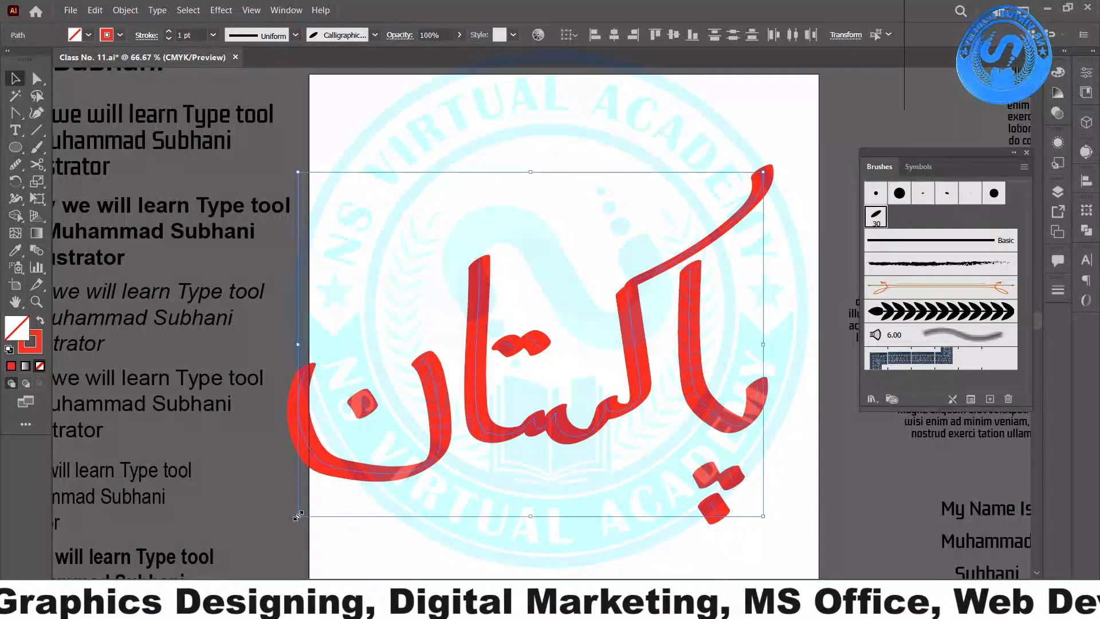
pyautogui.moveTo(298, 515); pyautogui.dragTo(417, 427)
pyautogui.moveTo(601, 357); pyautogui.dragTo(599, 279)
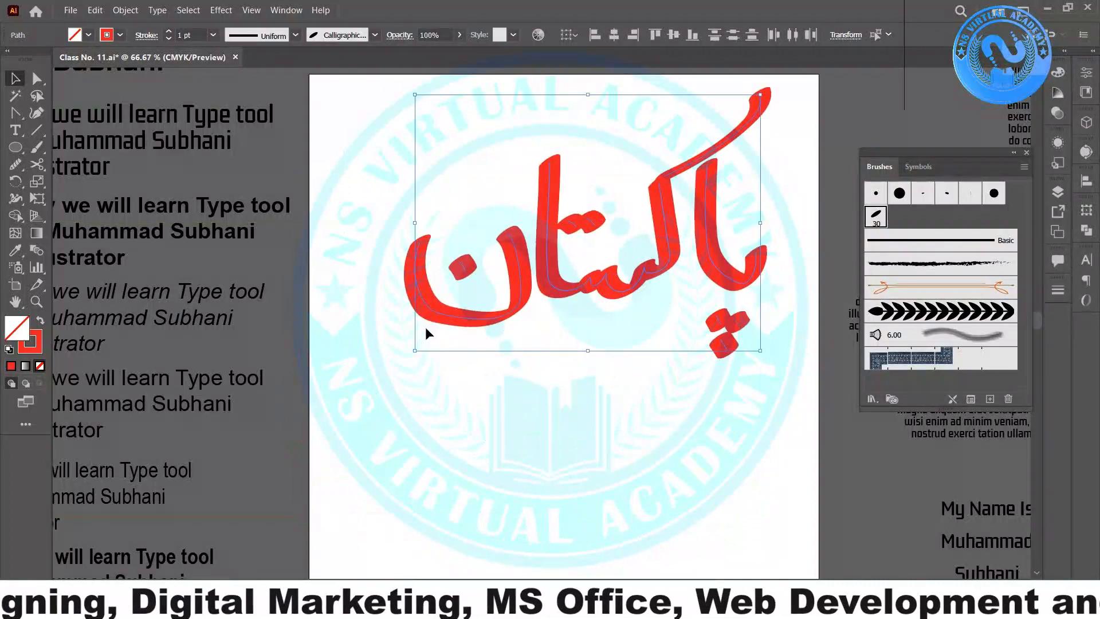
pyautogui.moveTo(416, 348); pyautogui.dragTo(524, 269)
# - Thin the lettering's stroke weight to 0.25 pt and move it toward the artboard's centre
pyautogui.scroll(1, 815, 182)
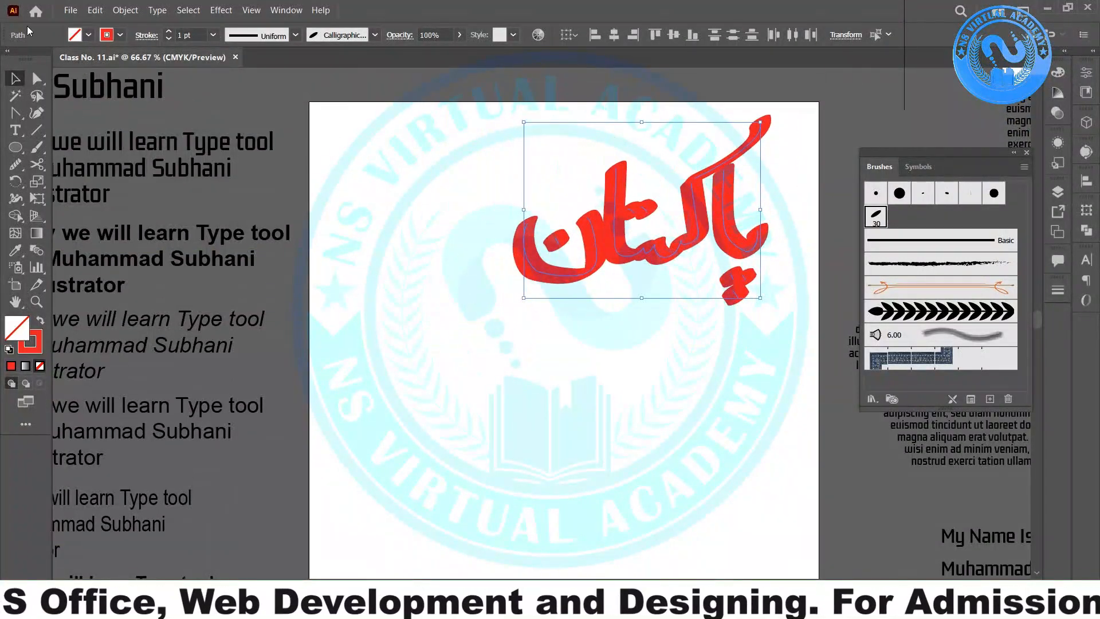
pyautogui.click(167, 39)
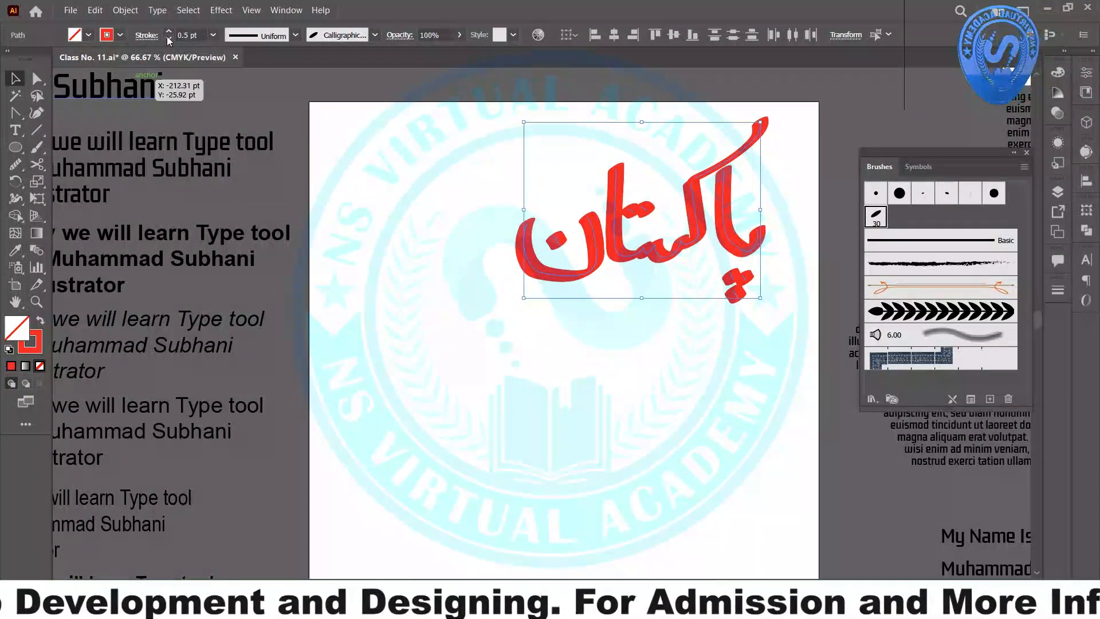
pyautogui.click(168, 40)
pyautogui.click(168, 40)
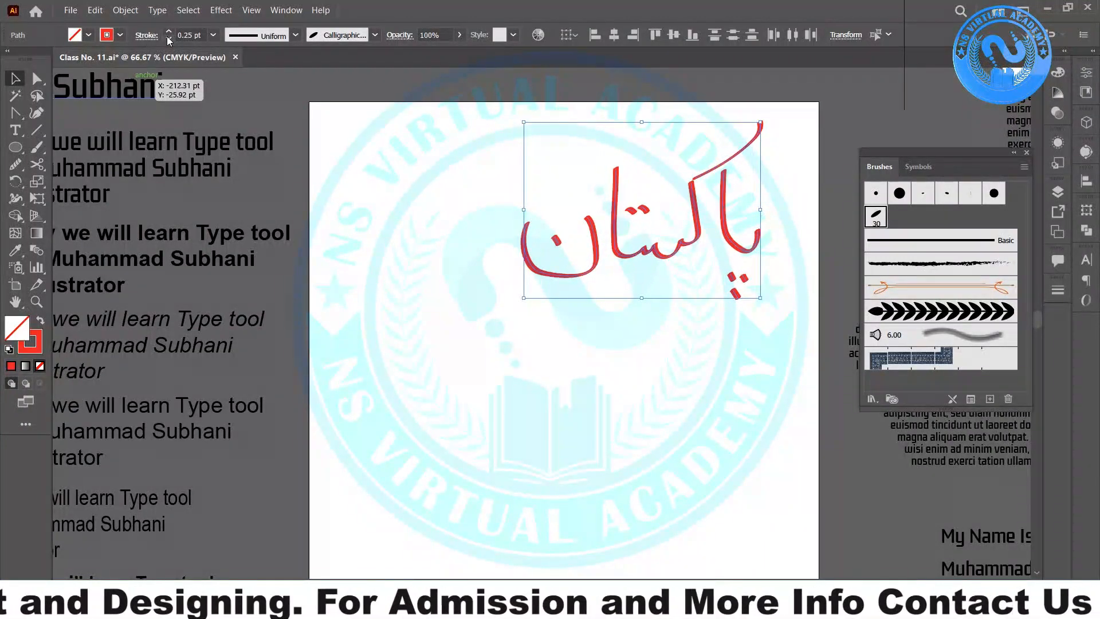
pyautogui.moveTo(676, 259); pyautogui.dragTo(601, 289)
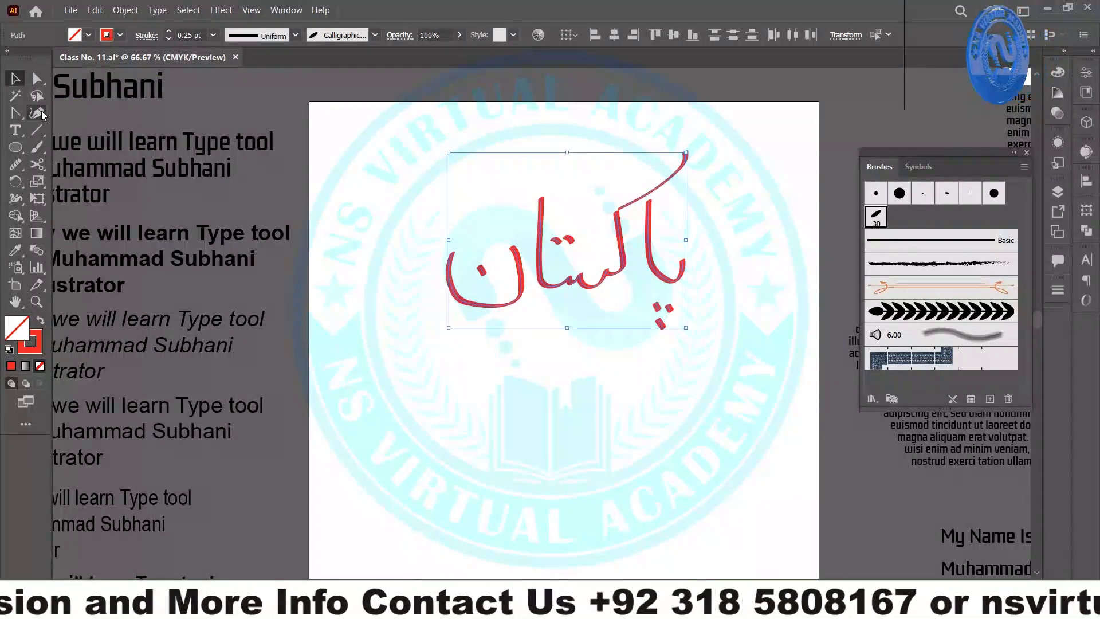
# - Draw several crossing Paintbrush test strokes below the word
pyautogui.click(37, 146)
pyautogui.moveTo(389, 381); pyautogui.dragTo(581, 483)
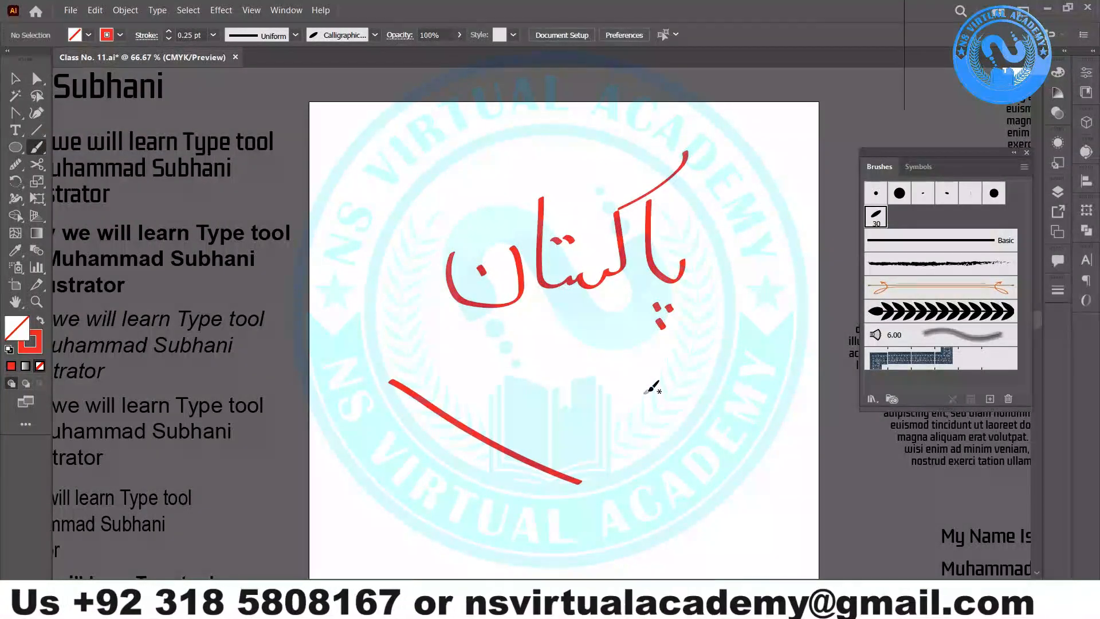
pyautogui.moveTo(649, 391)
pyautogui.mouseDown()
pyautogui.moveTo(569, 458)
pyautogui.moveTo(450, 494)
pyautogui.mouseUp()
pyautogui.moveTo(512, 396); pyautogui.dragTo(567, 541)
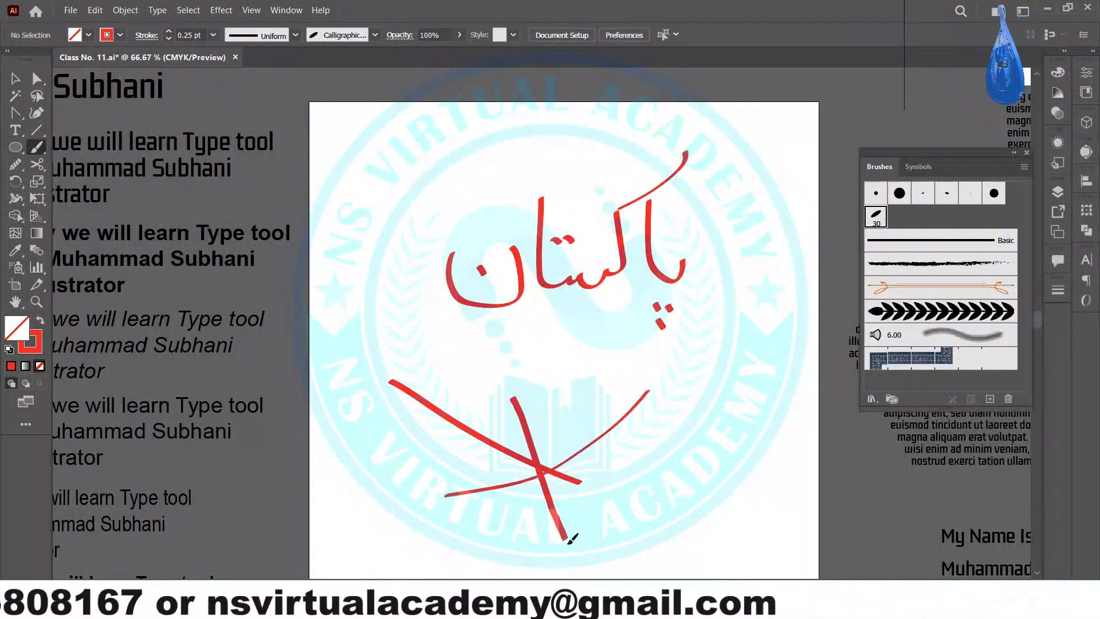
pyautogui.moveTo(409, 454); pyautogui.dragTo(659, 461)
pyautogui.moveTo(697, 392); pyautogui.dragTo(504, 478)
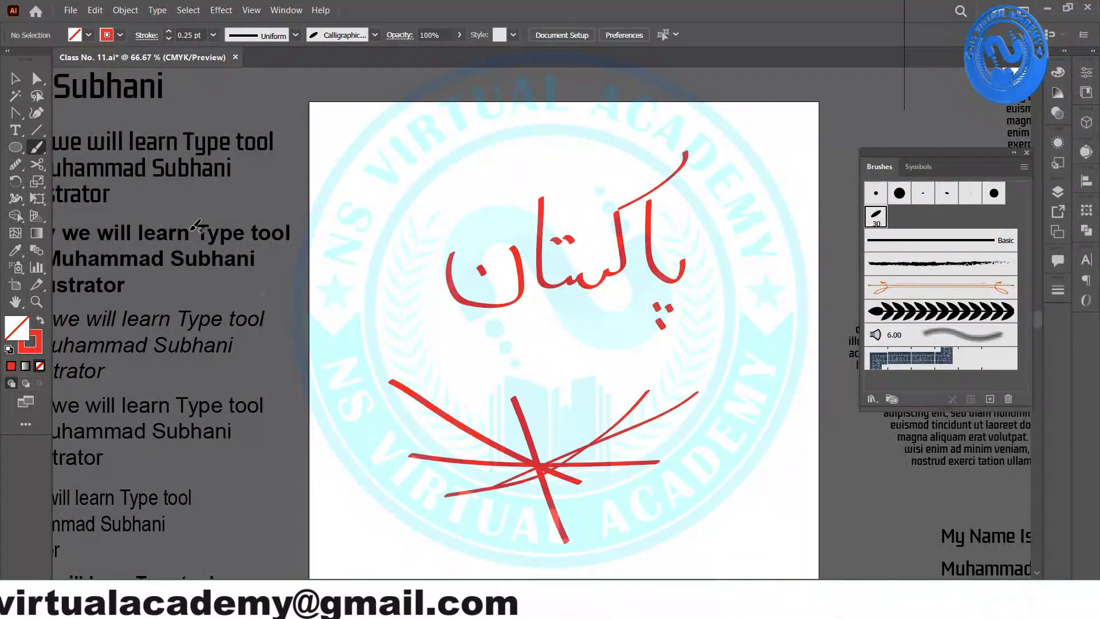
# - Select the test strokes, swap their fill and stroke with Shift+X, then delete them
pyautogui.press('v')
pyautogui.moveTo(363, 367); pyautogui.dragTo(692, 532)
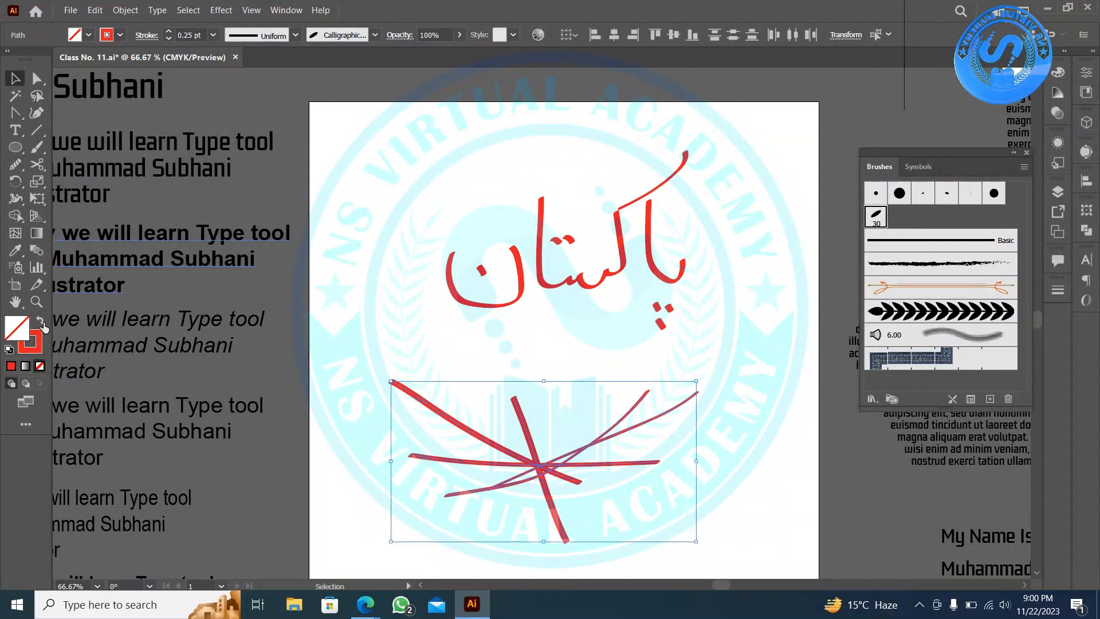
pyautogui.hotkey('shift', 'x')
pyautogui.click(496, 396)
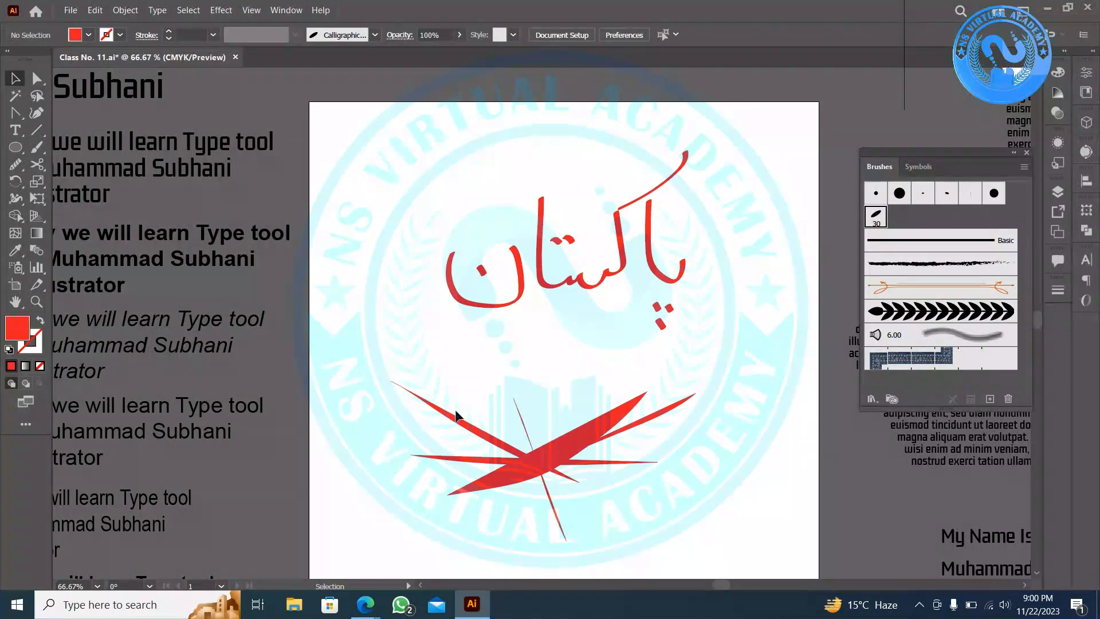
pyautogui.click(605, 481)
pyautogui.press('Delete')
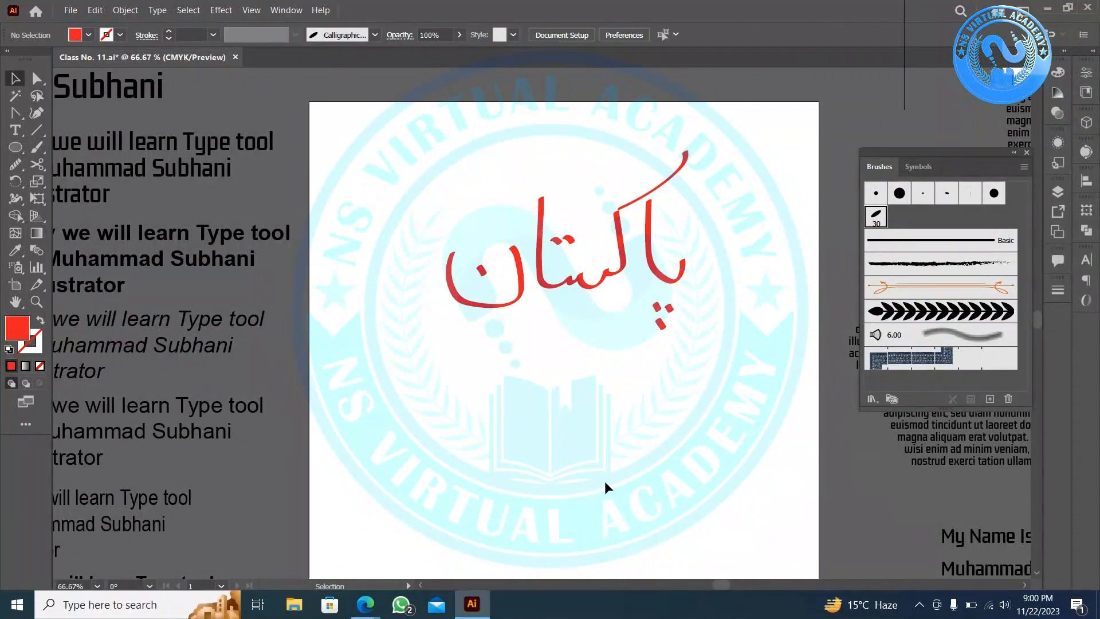
pyautogui.click(37, 147)
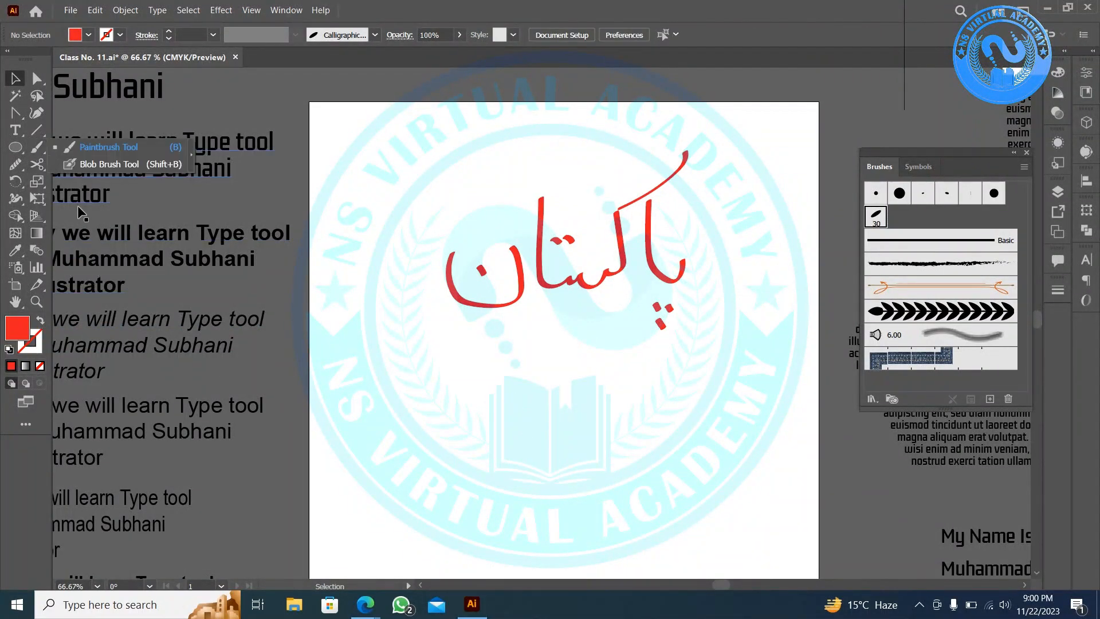
# - Paint the first letter with its dot, the kaf, and the noon curve using the Blob Brush
pyautogui.click(80, 163)
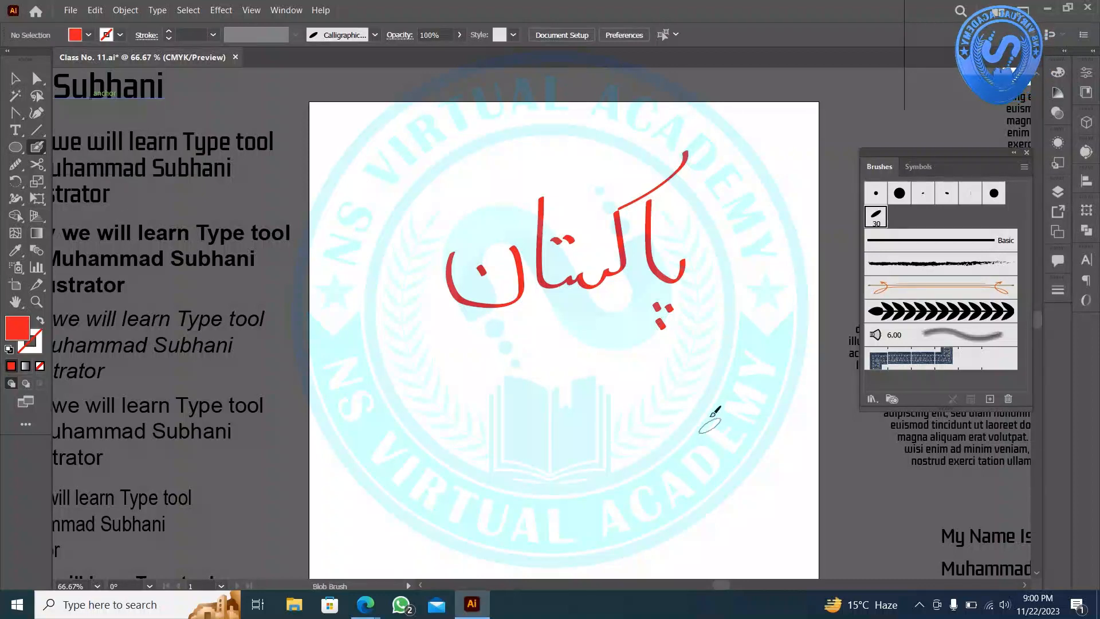
pyautogui.scroll(-3, 709, 424)
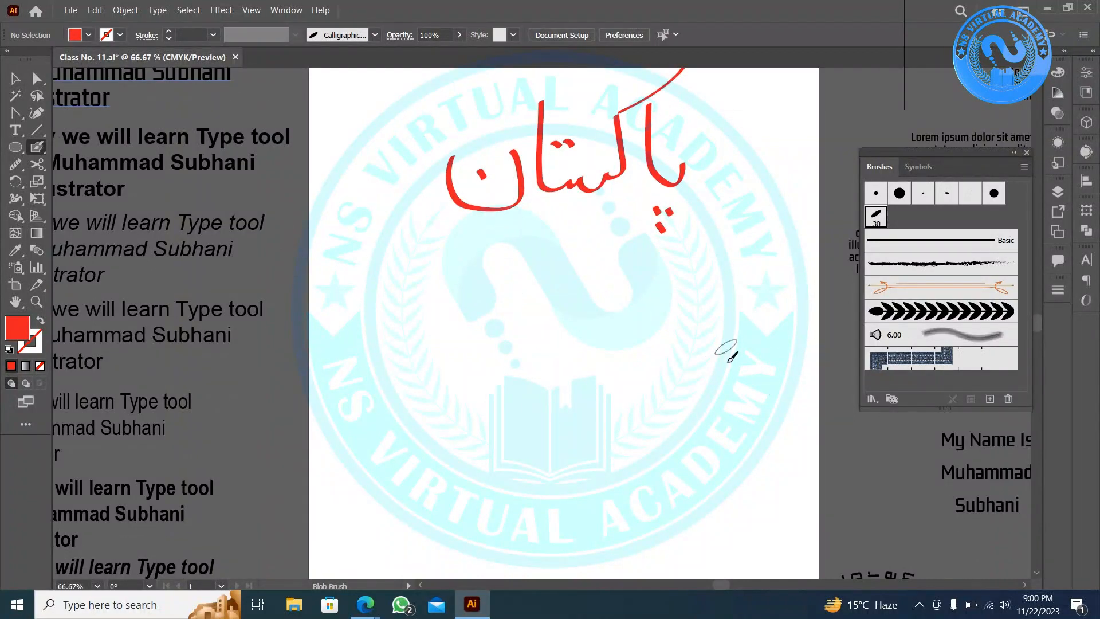
pyautogui.moveTo(779, 412)
pyautogui.mouseDown()
pyautogui.moveTo(729, 390)
pyautogui.moveTo(716, 281)
pyautogui.mouseUp()
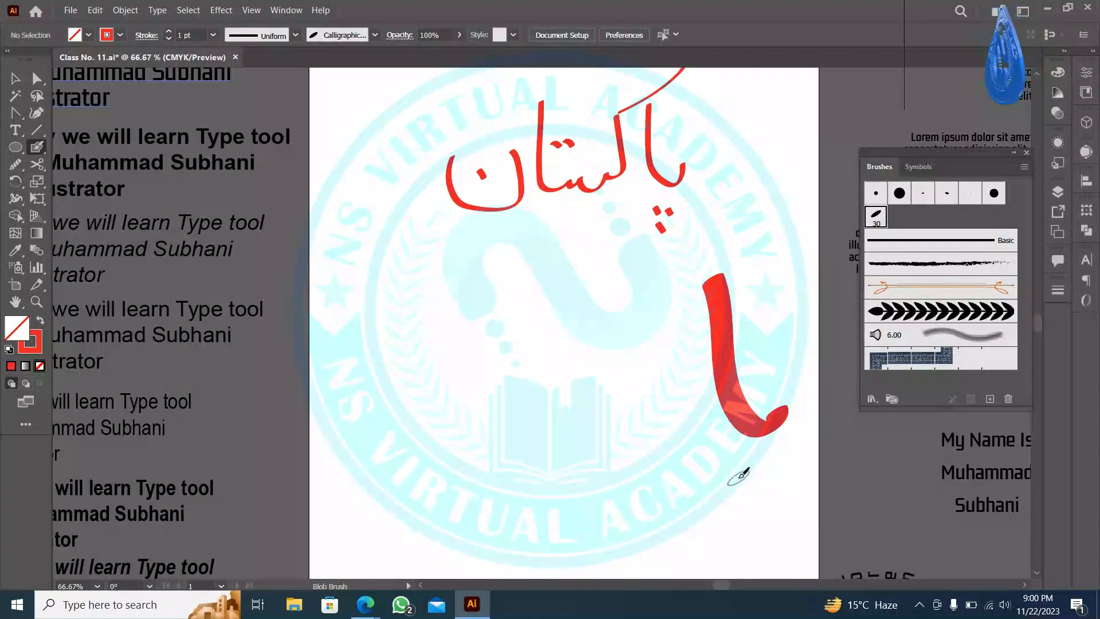
pyautogui.moveTo(735, 464)
pyautogui.mouseDown()
pyautogui.moveTo(758, 475)
pyautogui.moveTo(779, 471)
pyautogui.moveTo(789, 482)
pyautogui.moveTo(765, 494)
pyautogui.moveTo(787, 507)
pyautogui.mouseUp()
pyautogui.scroll(-1, 693, 206)
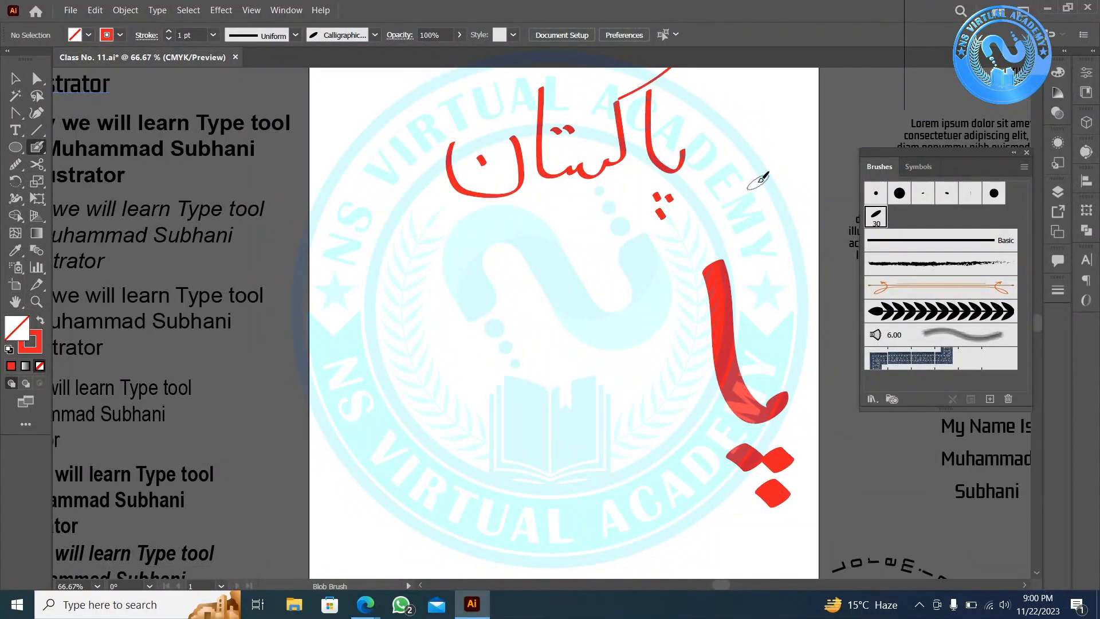
pyautogui.moveTo(691, 222)
pyautogui.mouseDown()
pyautogui.moveTo(644, 255)
pyautogui.moveTo(661, 401)
pyautogui.moveTo(625, 391)
pyautogui.moveTo(596, 409)
pyautogui.moveTo(578, 382)
pyautogui.moveTo(510, 419)
pyautogui.moveTo(511, 212)
pyautogui.mouseUp()
pyautogui.moveTo(528, 326)
pyautogui.mouseDown()
pyautogui.moveTo(560, 318)
pyautogui.moveTo(584, 333)
pyautogui.mouseUp()
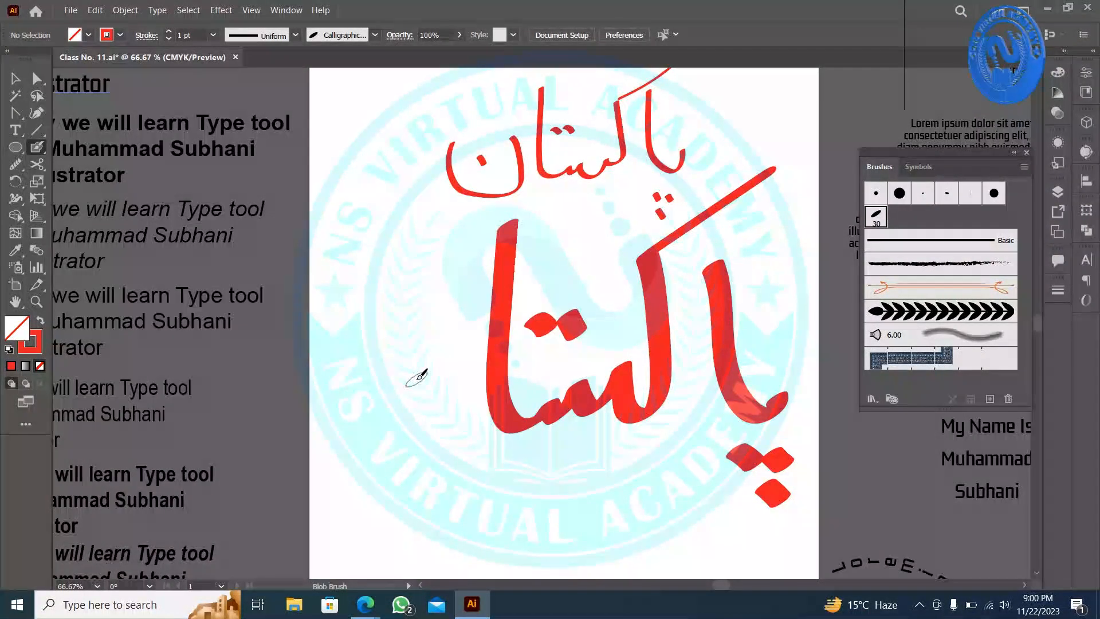
pyautogui.moveTo(424, 346)
pyautogui.mouseDown()
pyautogui.moveTo(425, 458)
pyautogui.moveTo(331, 332)
pyautogui.mouseUp()
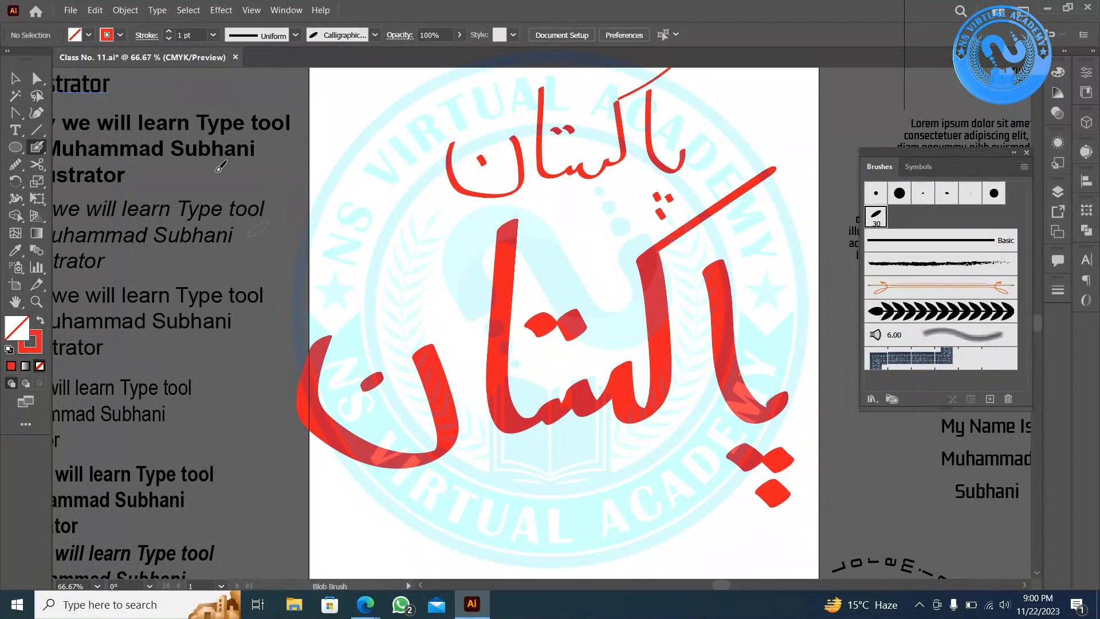
# - Marquee-select the large lettering and swap its fill and stroke to show red outlines
pyautogui.click(15, 78)
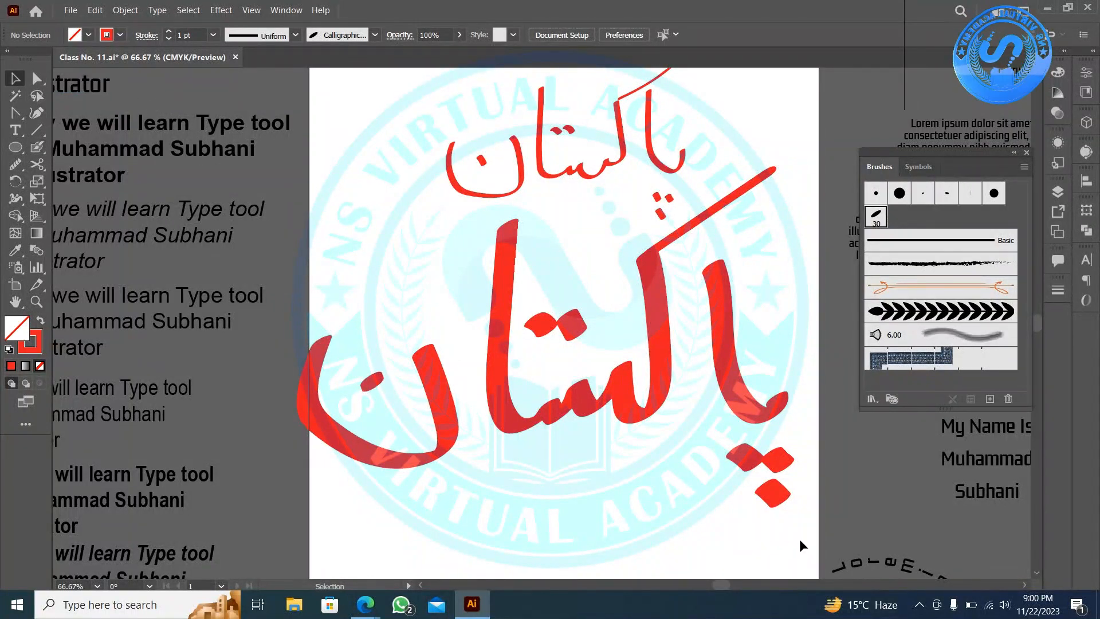
pyautogui.moveTo(801, 544); pyautogui.dragTo(366, 238)
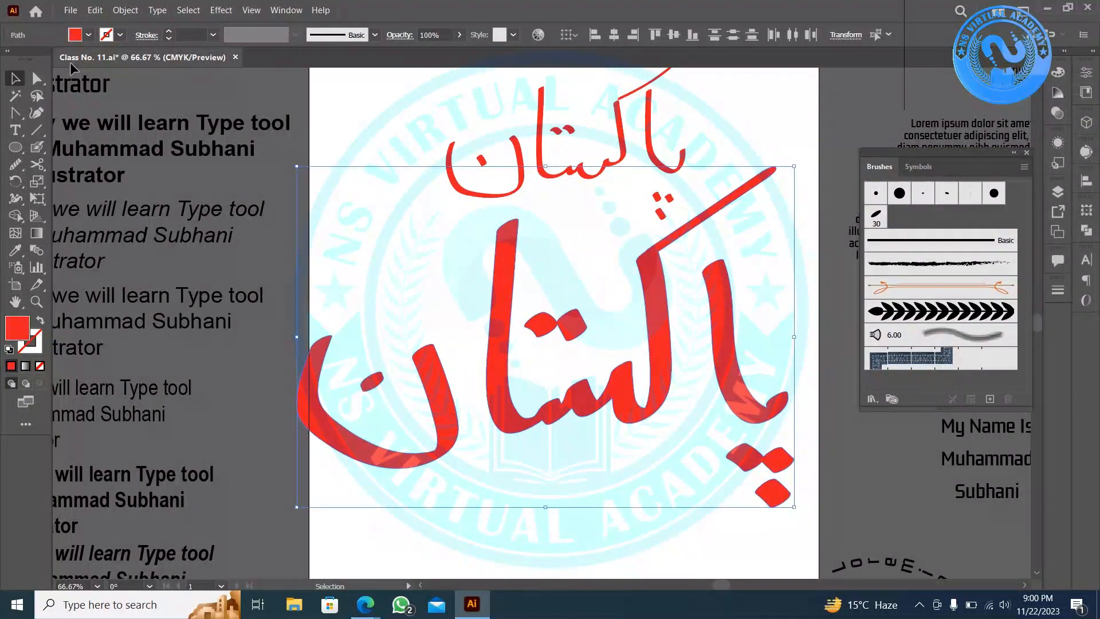
pyautogui.click(41, 322)
pyautogui.click(493, 455)
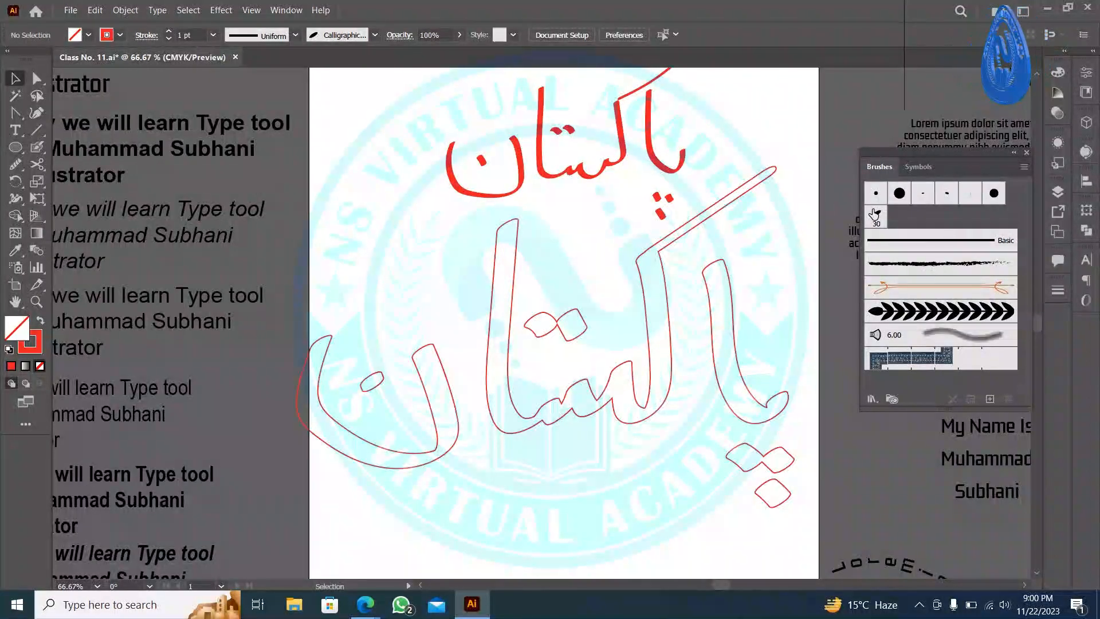
# - Apply the arrow art brush to a lettering path, then undo it
pyautogui.scroll(-2, 637, 274)
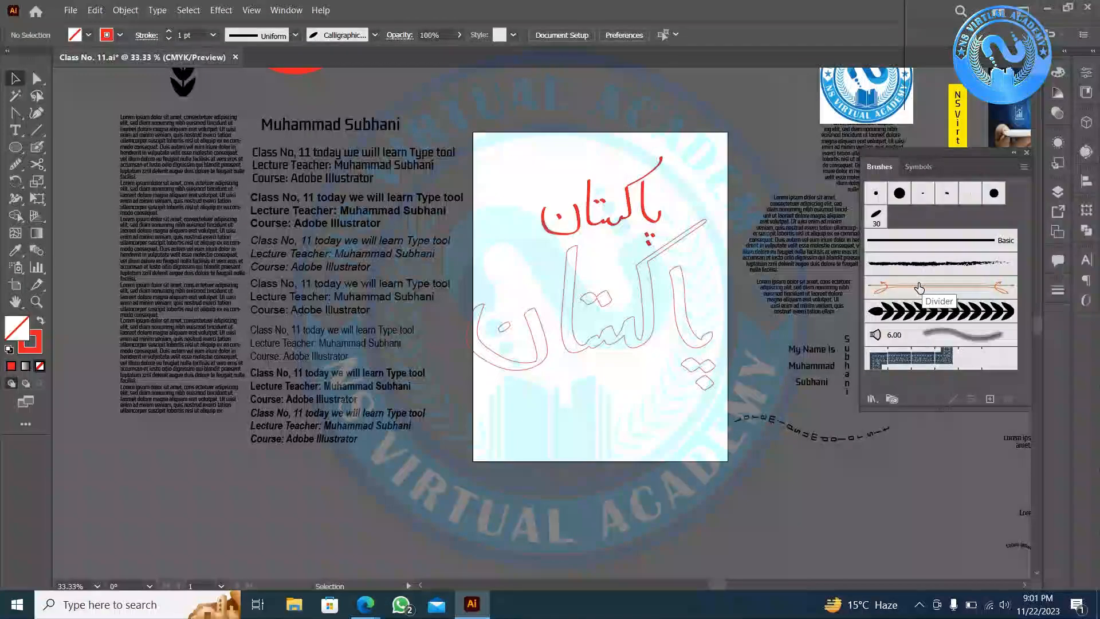
pyautogui.click(674, 299)
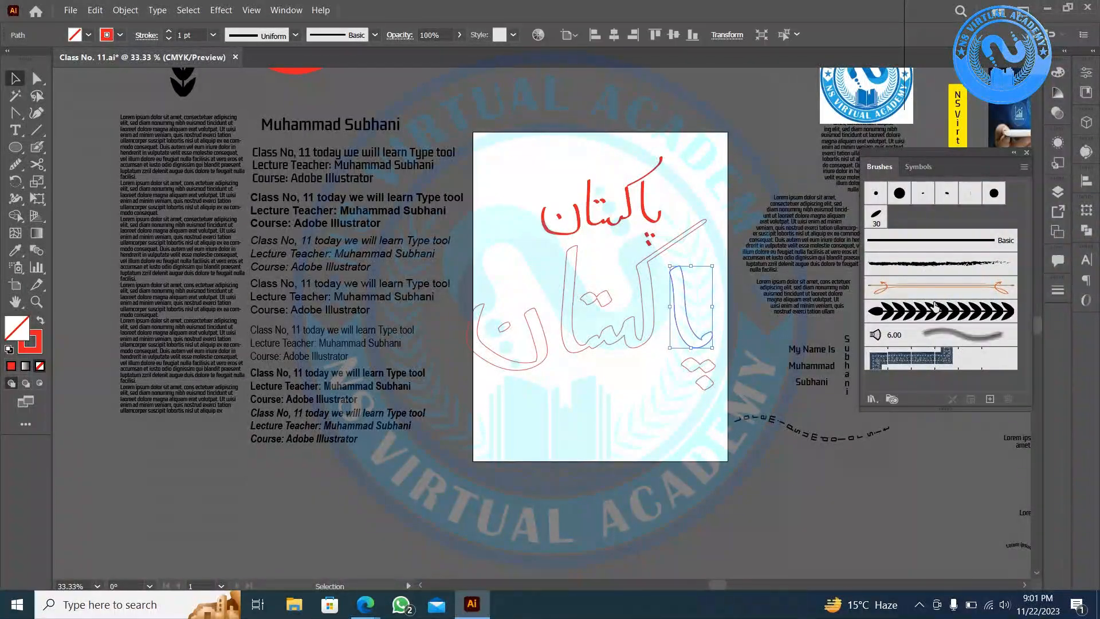
pyautogui.click(939, 311)
pyautogui.hotkey('ctrl', 'z')
pyautogui.press('v')
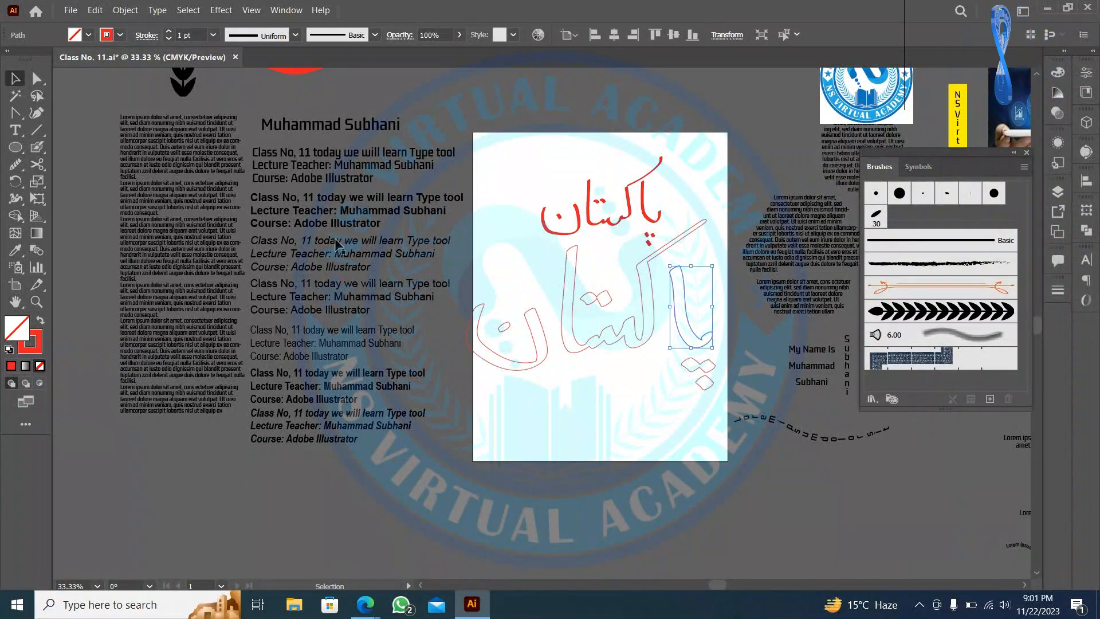
# - Change the red arc's stroke colour to black from the swatches
pyautogui.scroll(5, 643, 405)
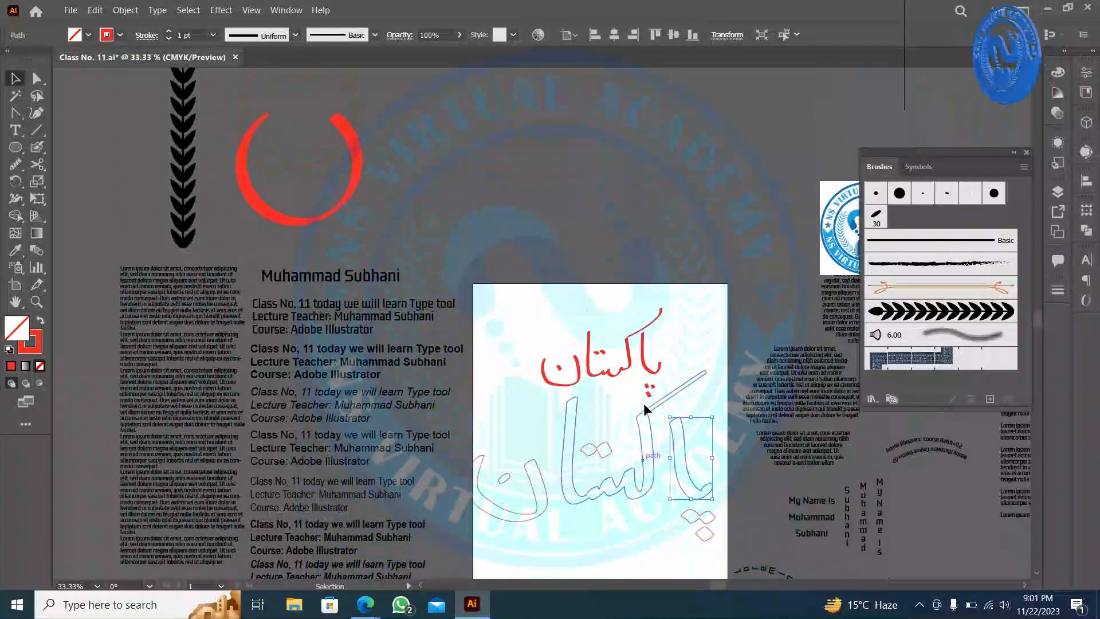
pyautogui.click(259, 324)
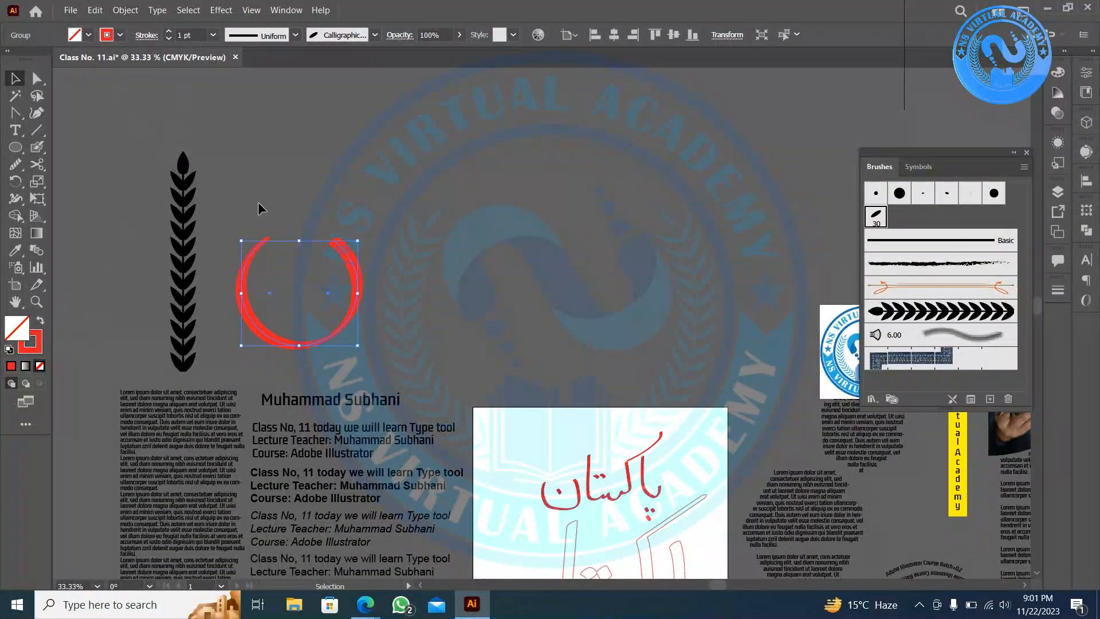
pyautogui.click(459, 185)
pyautogui.scroll(4, 250, 329)
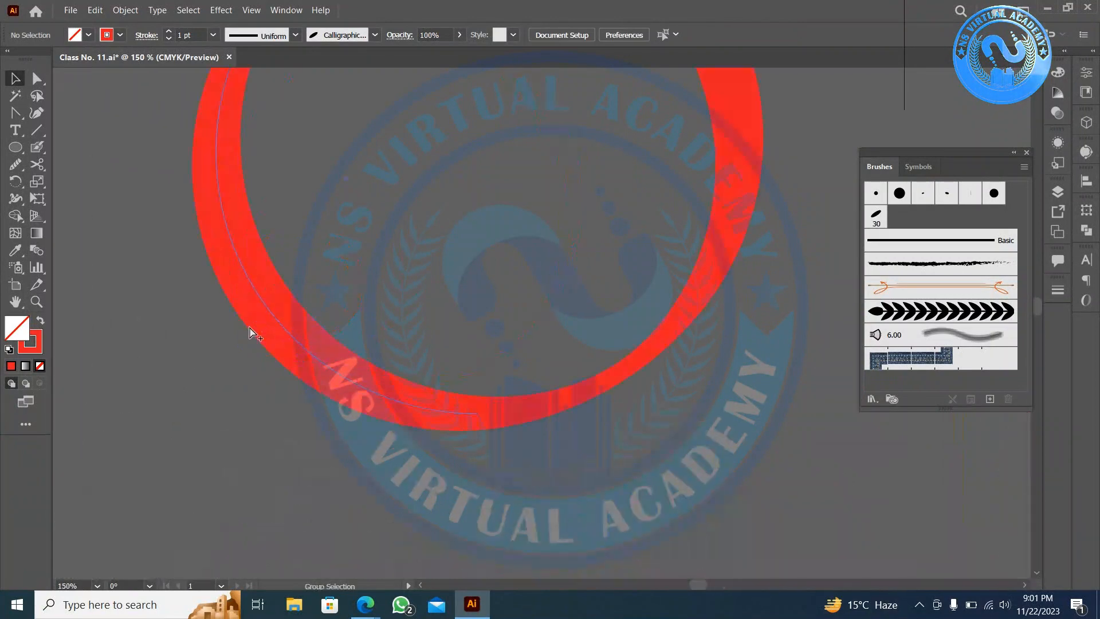
pyautogui.click(329, 341)
pyautogui.scroll(-2, 328, 341)
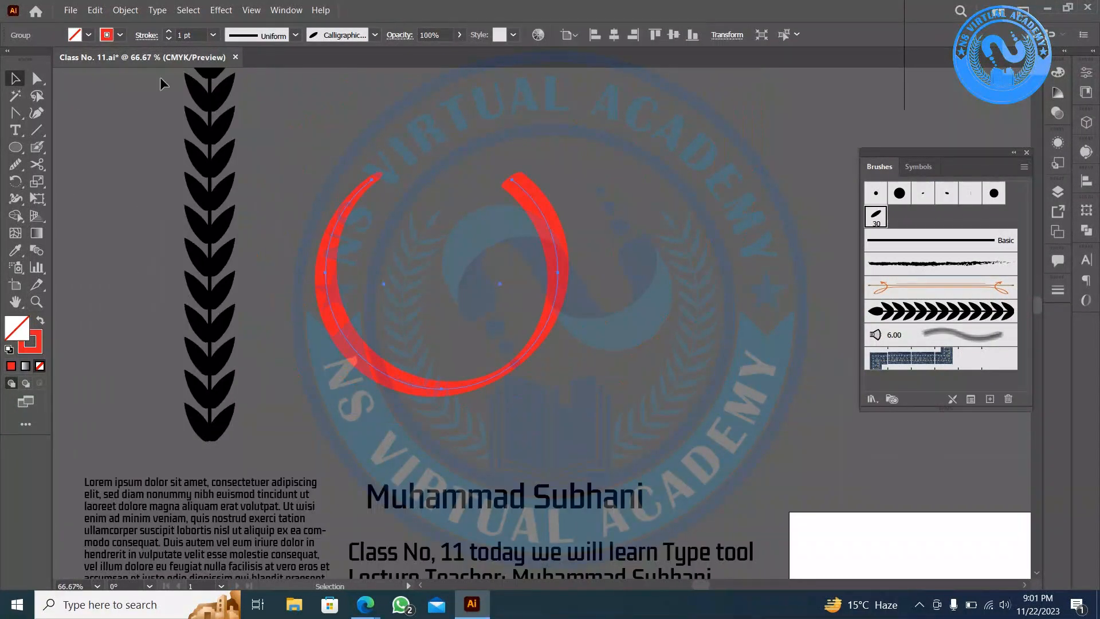
pyautogui.click(119, 35)
pyautogui.click(40, 59)
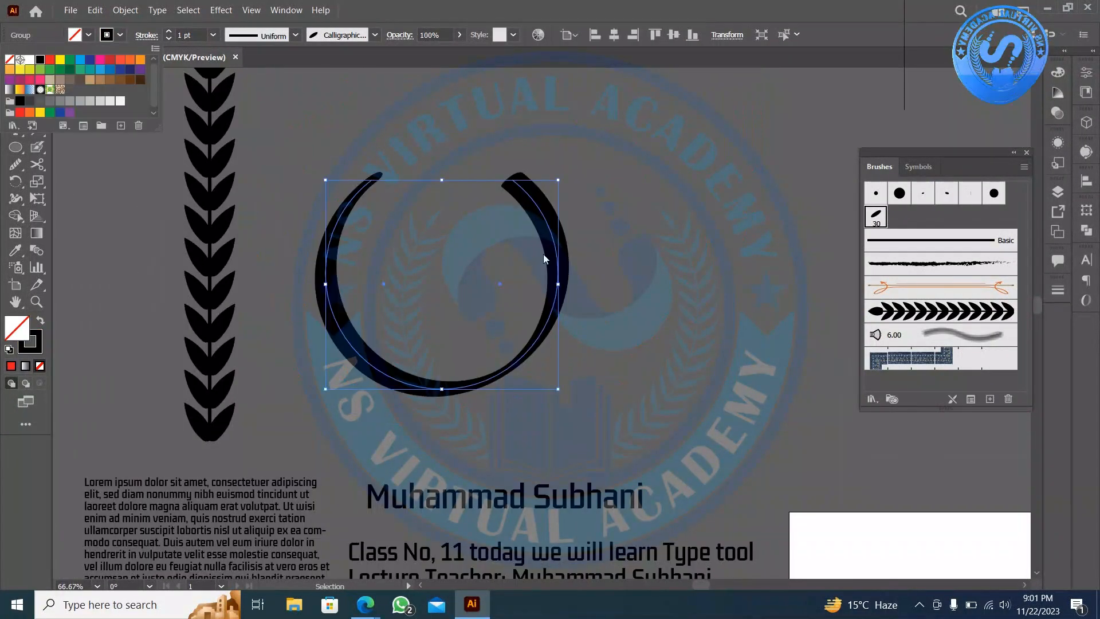
pyautogui.click(617, 256)
pyautogui.click(616, 254)
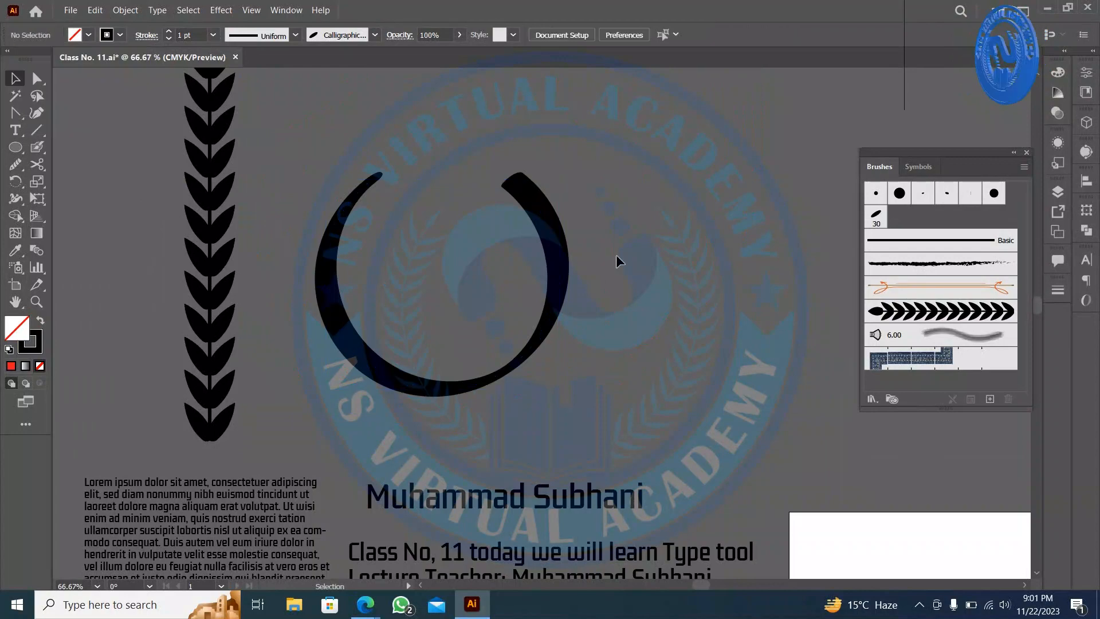
pyautogui.click(564, 275)
pyautogui.scroll(-2, 624, 292)
pyautogui.moveTo(659, 300); pyautogui.dragTo(406, 325)
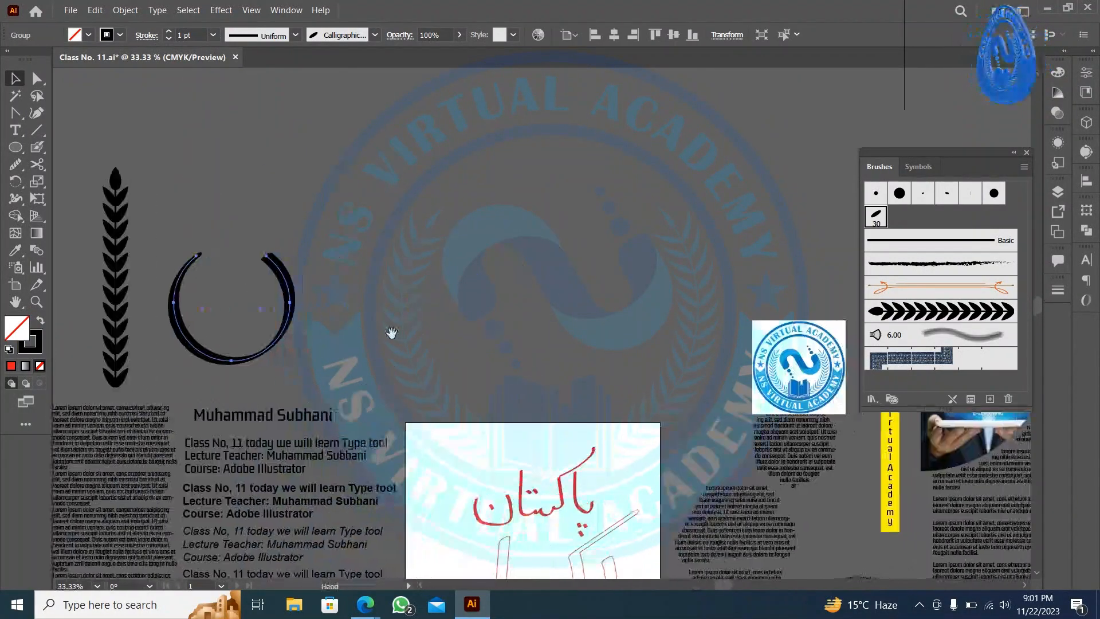
# - Undo the red arc and Urdu lettering strokes until the black laurel wreath is back in place
pyautogui.hotkey('ctrl', 'z')
pyautogui.hotkey('ctrl', 'z')
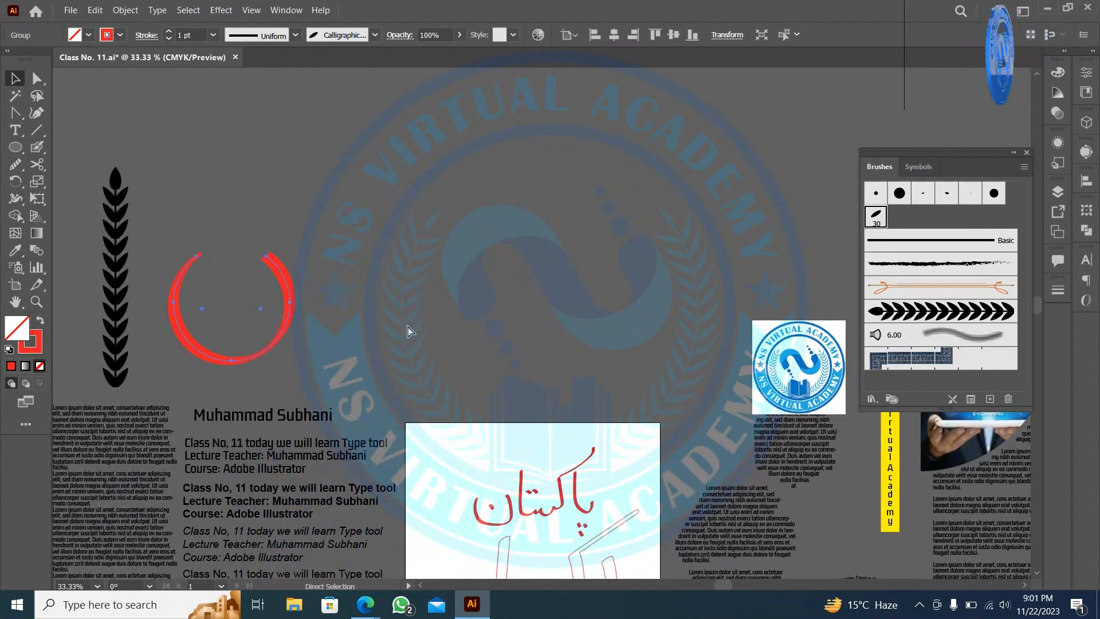
pyautogui.hotkey('ctrl', 'z')
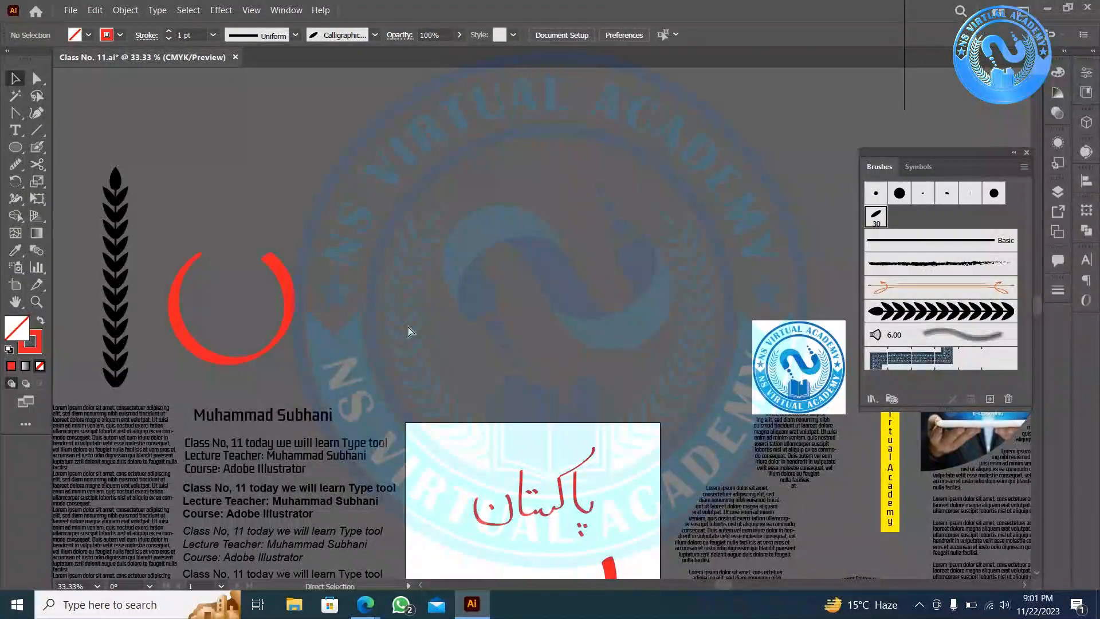
pyautogui.hotkey('ctrl', 'z')
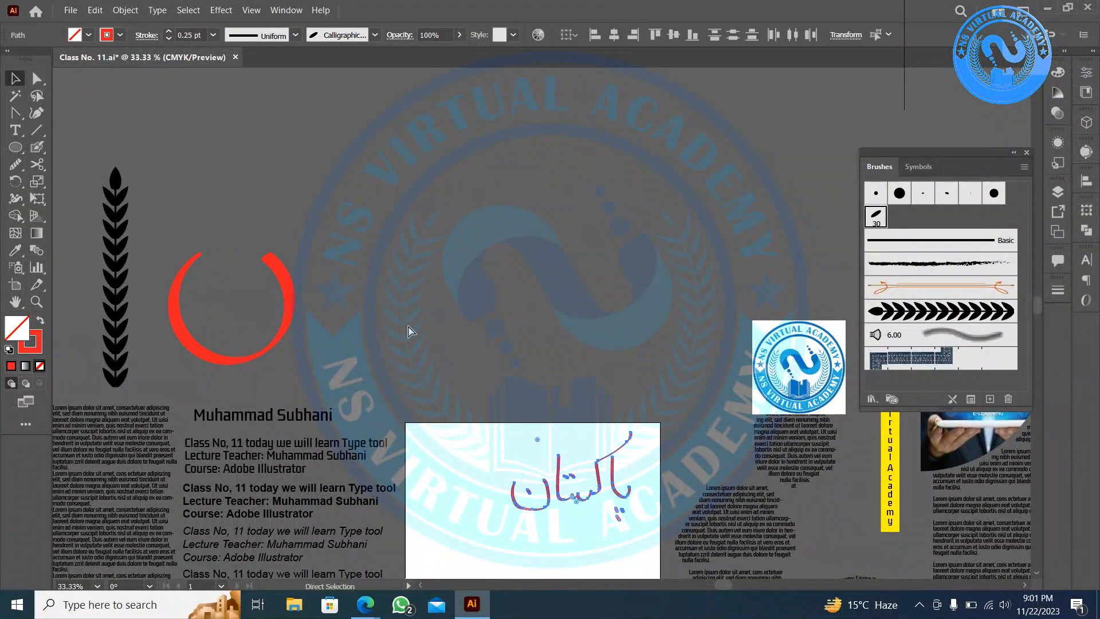
pyautogui.hotkey('ctrl', 'z')
pyautogui.hotkey('ctrl', 'z')
pyautogui.hotkey('ctrl', 'z')
pyautogui.hotkey('ctrl', 'z')
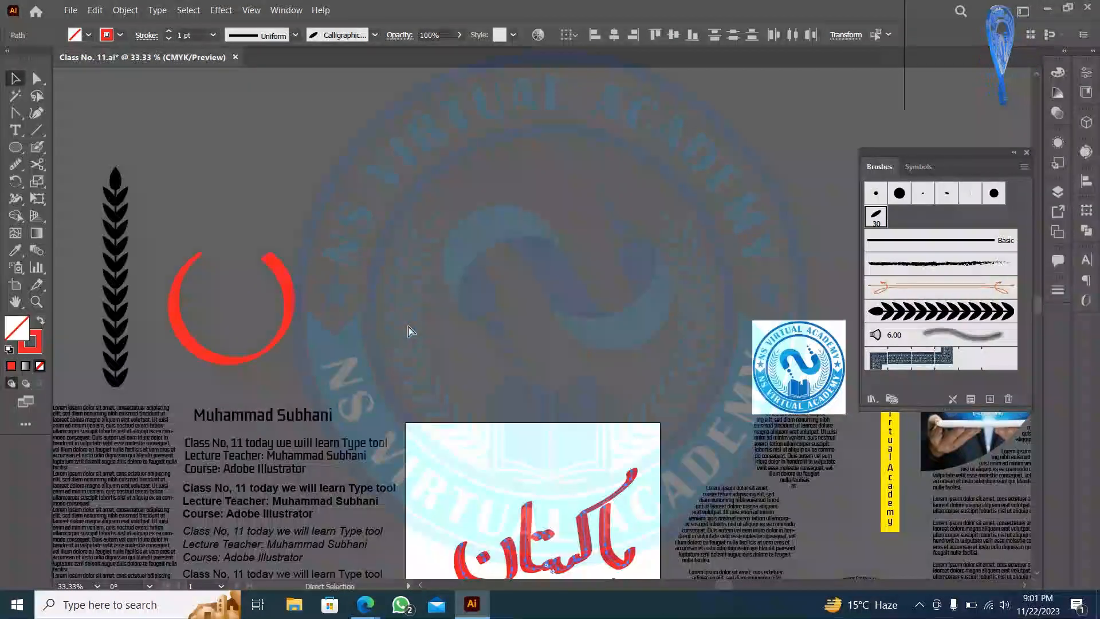
pyautogui.hotkey('ctrl', 'z')
pyautogui.hotkey('ctrl', 'z')
pyautogui.hotkey('ctrl', 'z')
pyautogui.hotkey('ctrl', 'z')
pyautogui.hotkey('ctrl', 'z')
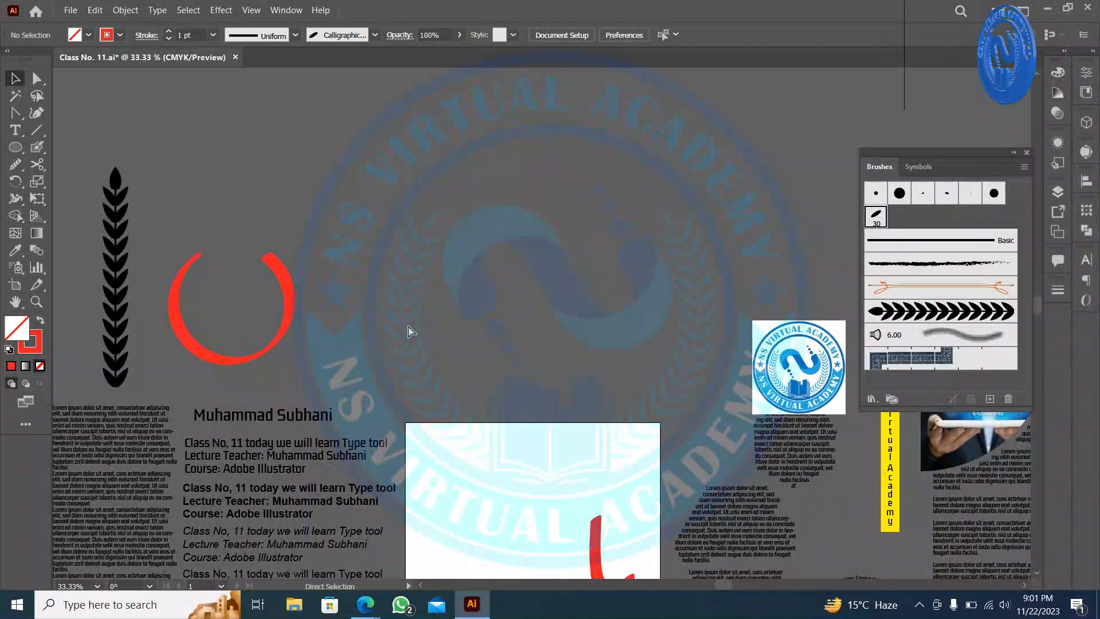
pyautogui.hotkey('ctrl', 'z')
pyautogui.hotkey('ctrl', 'z')
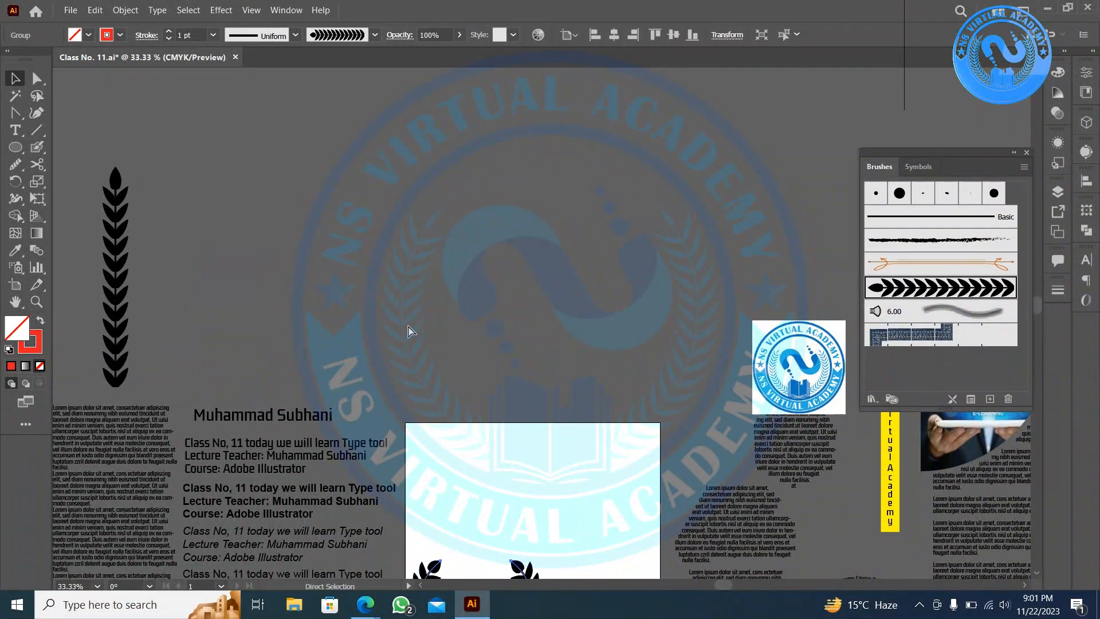
pyautogui.hotkey('ctrl', 'z')
# - Deselect the wreath and move the Brushes panel up out of the way
pyautogui.click(409, 321)
pyautogui.scroll(-2, 409, 320)
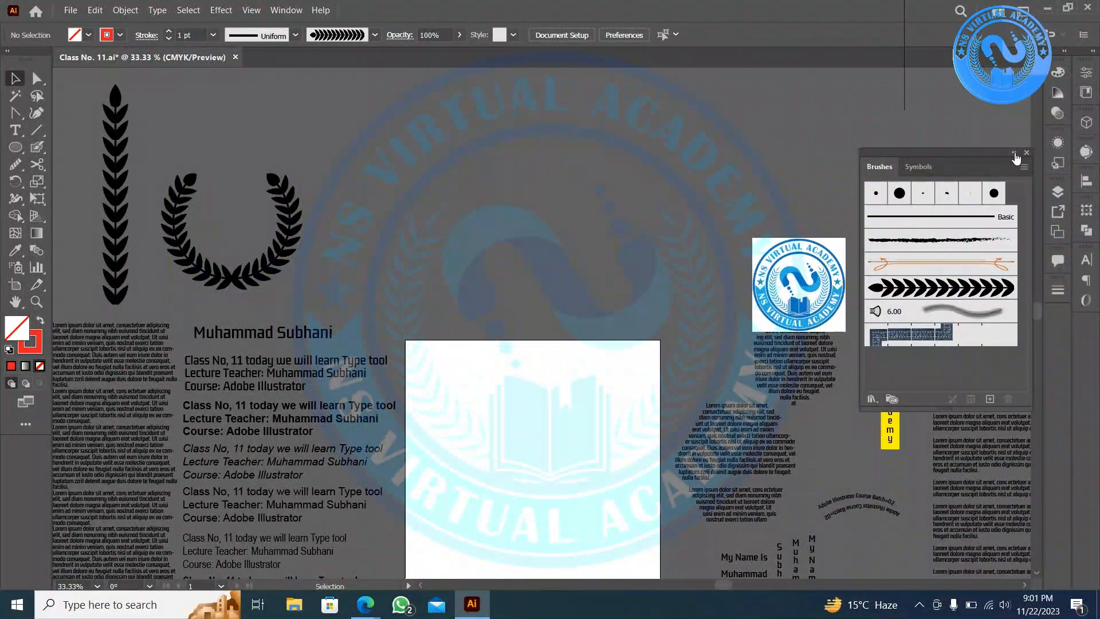
pyautogui.moveTo(989, 156)
pyautogui.mouseDown()
pyautogui.moveTo(973, 120)
pyautogui.moveTo(981, 81)
pyautogui.moveTo(1056, 321)
pyautogui.mouseUp()
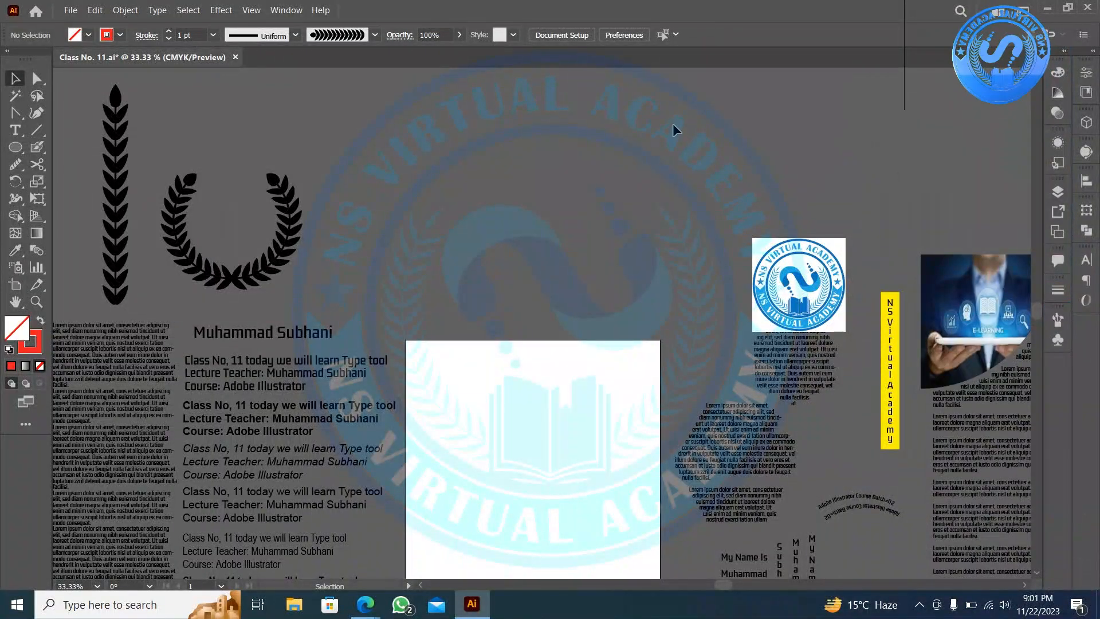
# - Bring Edge to the front on the Google Meet call tab
pyautogui.moveTo(365, 604)
pyautogui.click(141, 538)
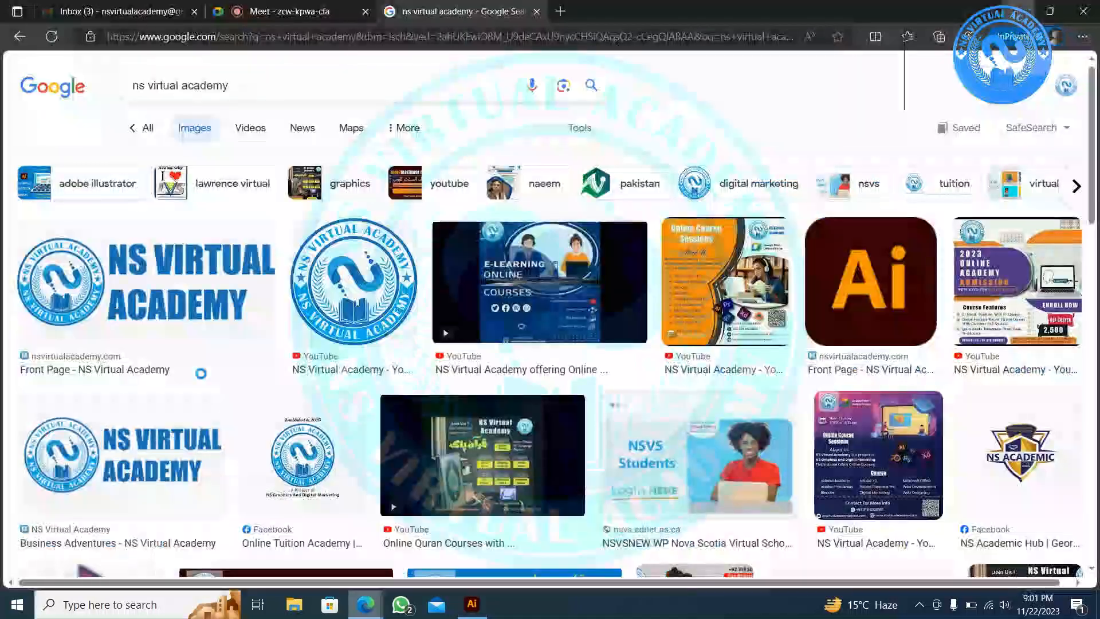
pyautogui.click(268, 6)
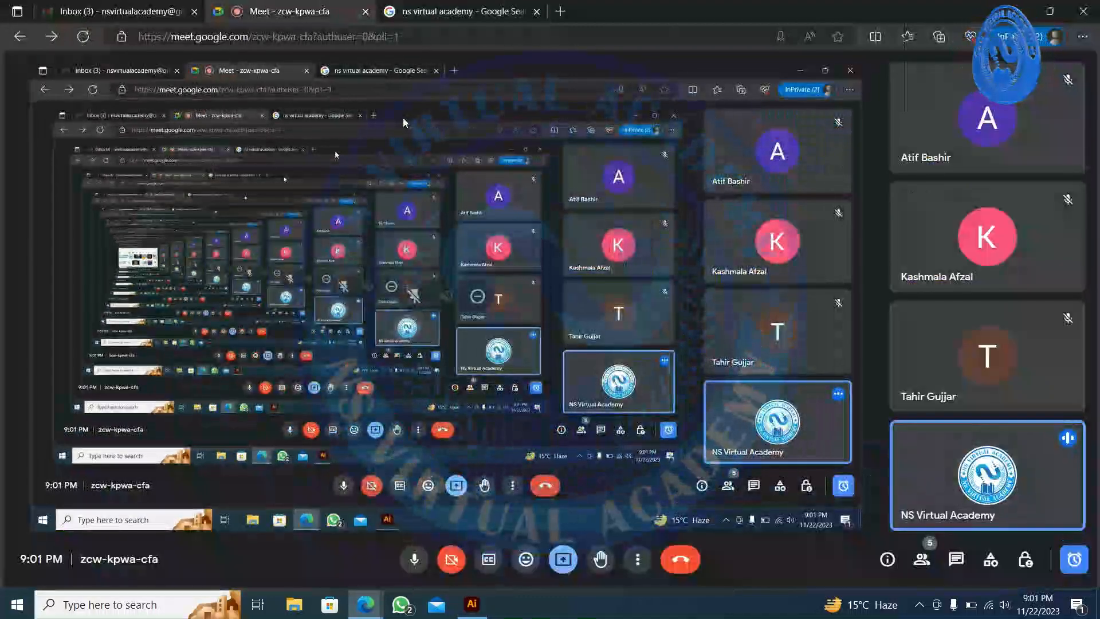